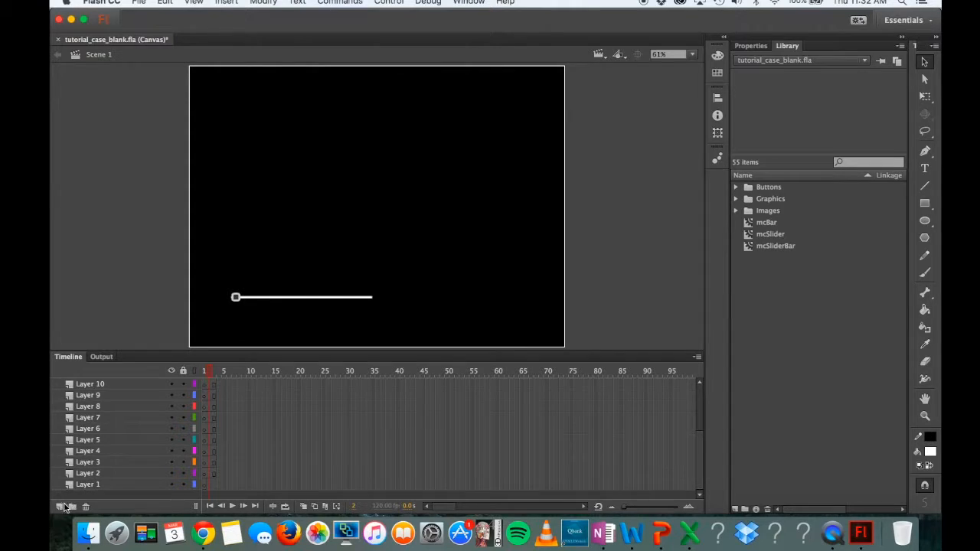
Step: Add new layers above Layer 10 until the numbered layers reach Layer 20 beneath the Slider layer
click(60, 507)
click(59, 506)
click(60, 507)
click(60, 507)
click(60, 507)
click(60, 506)
click(60, 507)
click(60, 507)
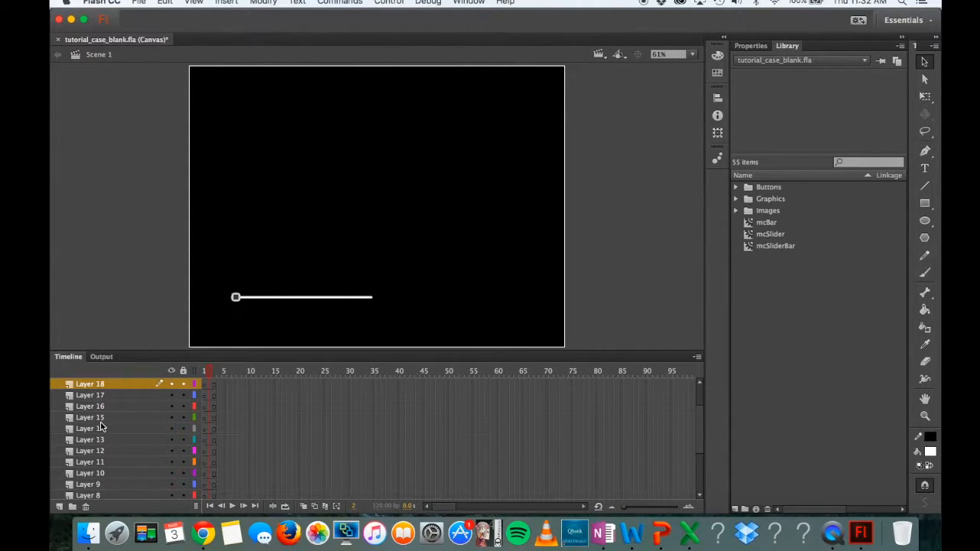
scroll(98, 475, down, 4)
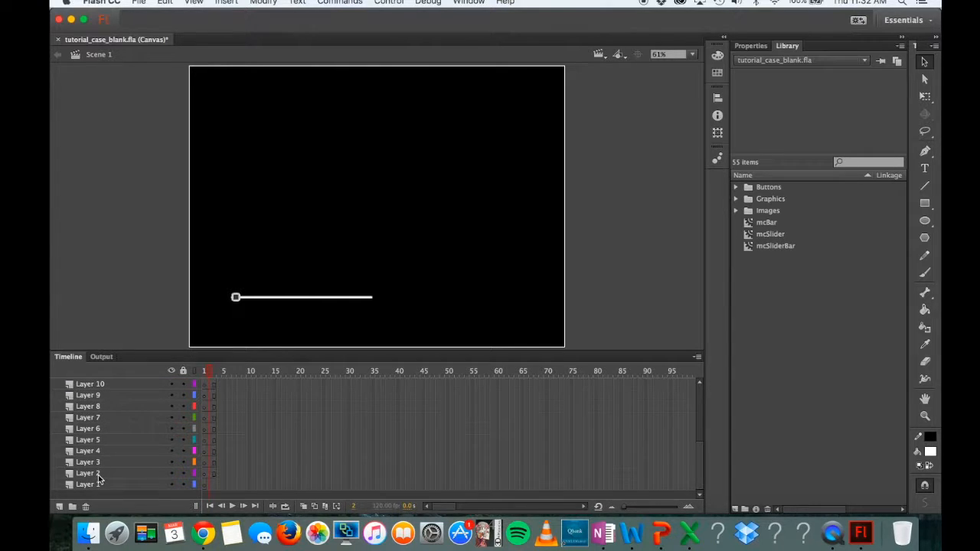
scroll(98, 479, up, 4)
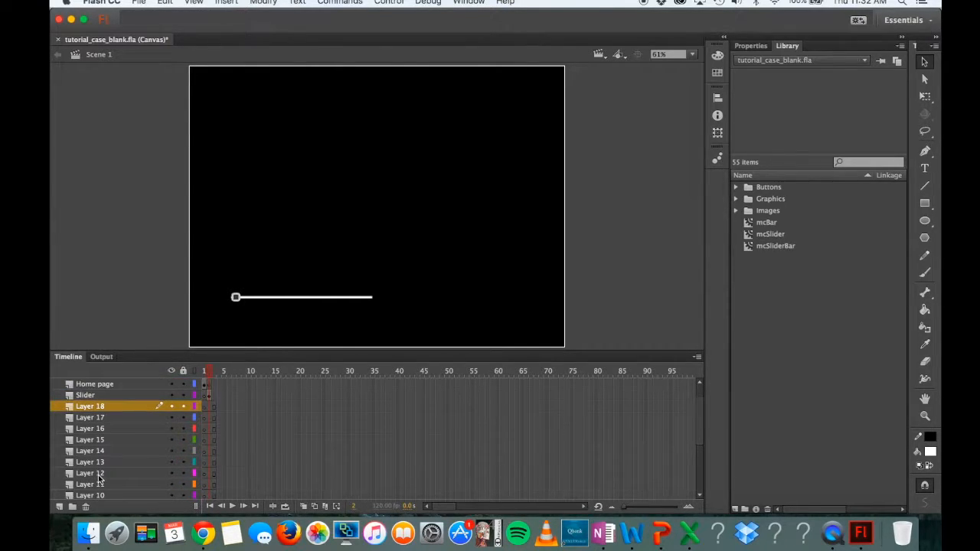
scroll(98, 479, up, 1)
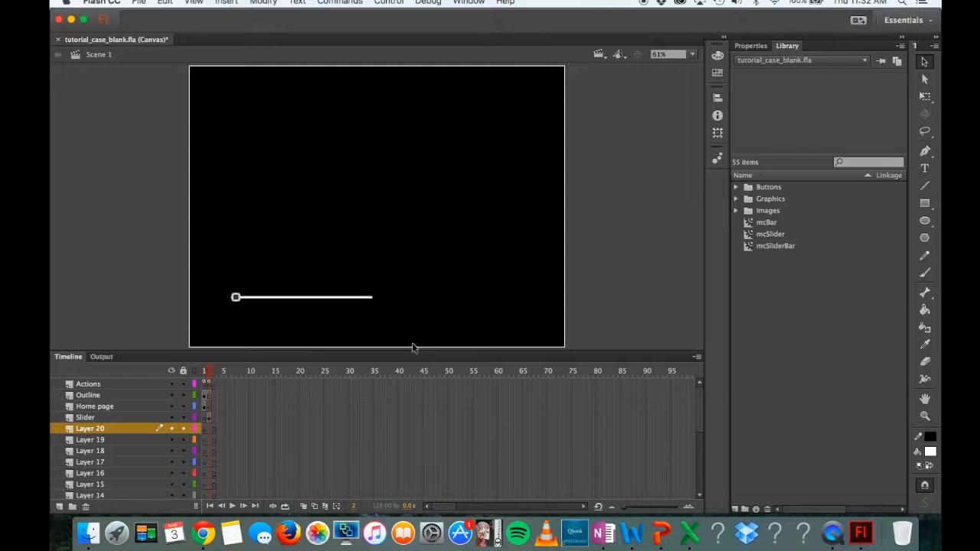
Step: Switch to Finder and open the Q1 images folder inside Tutorial Images on the Desktop
click(91, 534)
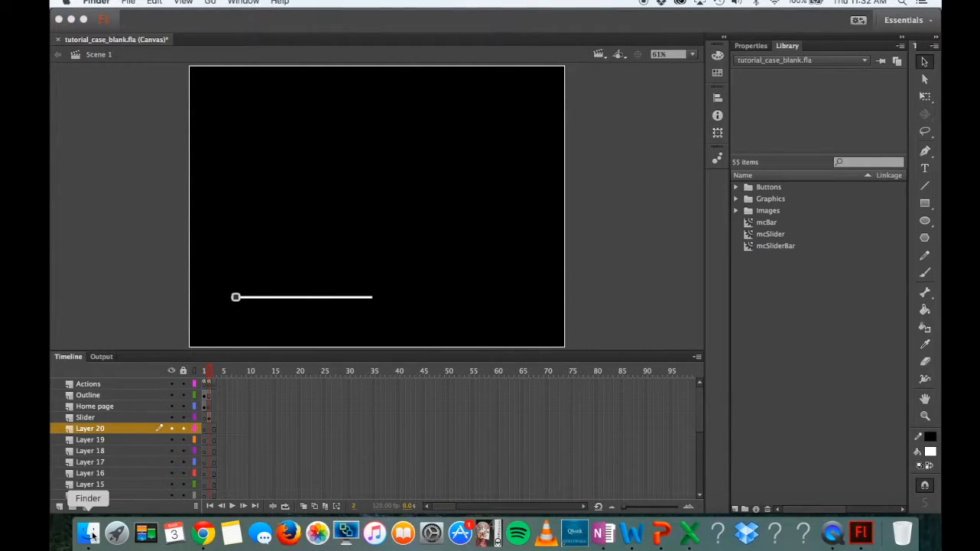
click(131, 288)
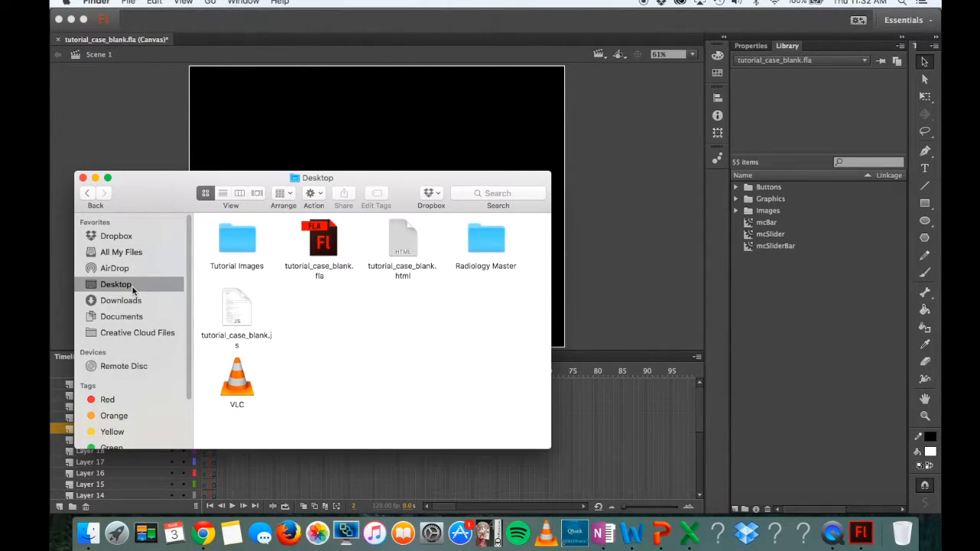
double_click(245, 241)
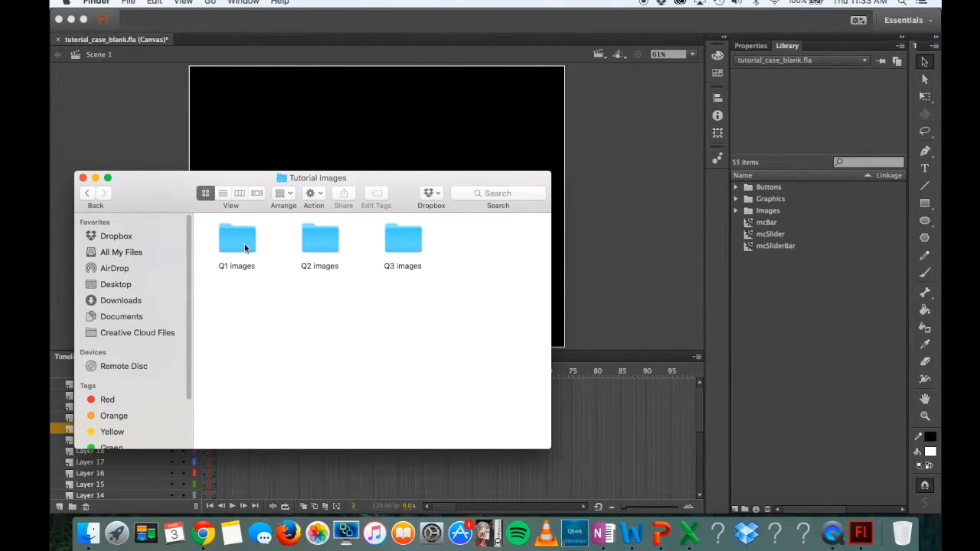
double_click(245, 243)
scroll(378, 281, down, 3)
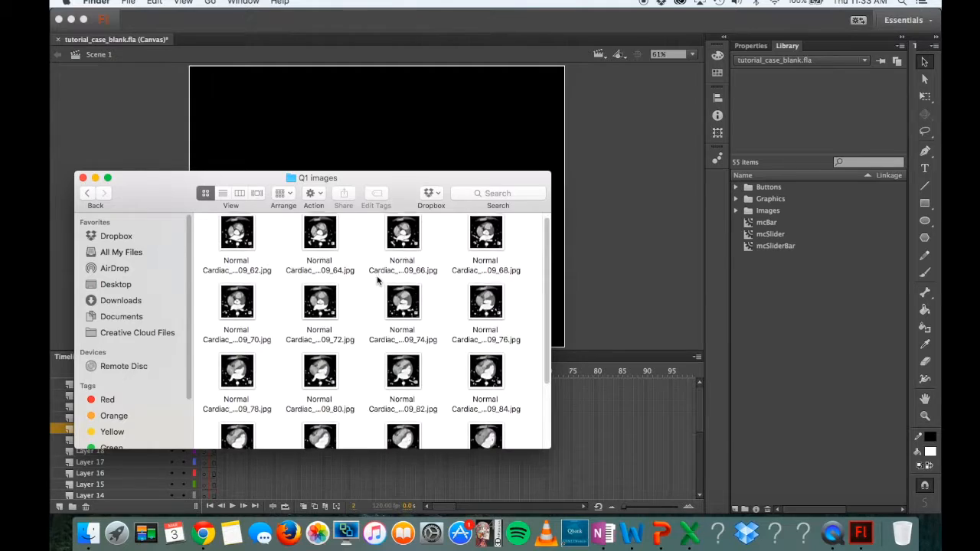
scroll(377, 281, down, 2)
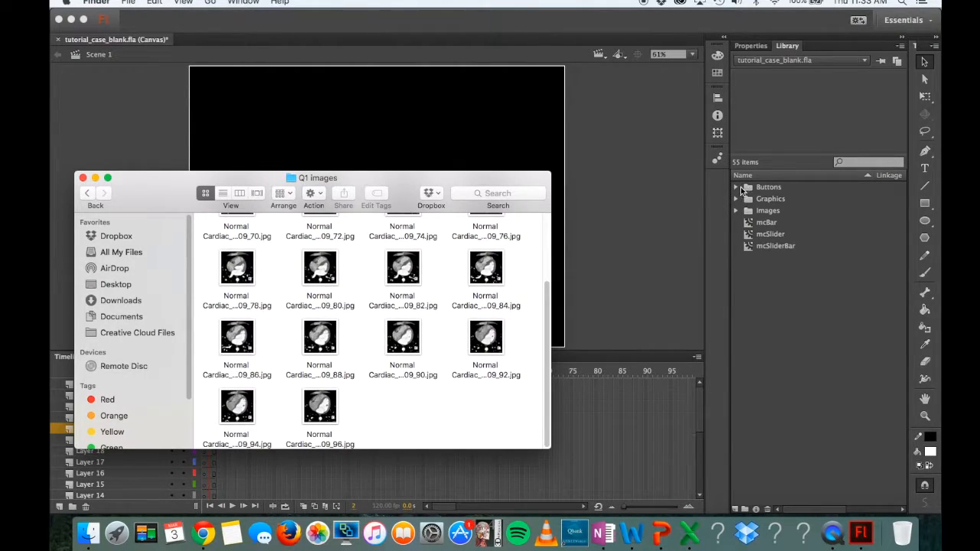
Step: Return to Flash, expand the library's Images folder and select its Q1 images subfolder
click(737, 210)
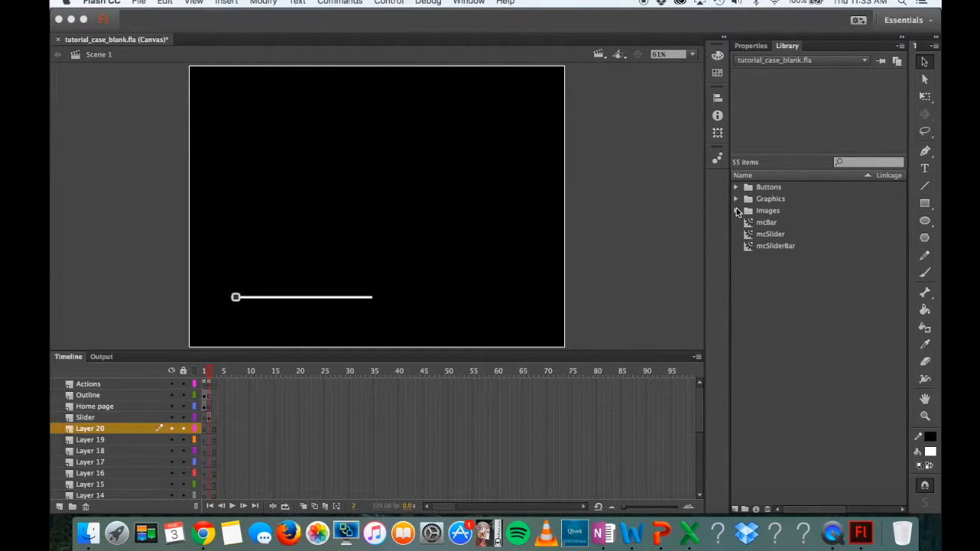
click(737, 211)
click(769, 222)
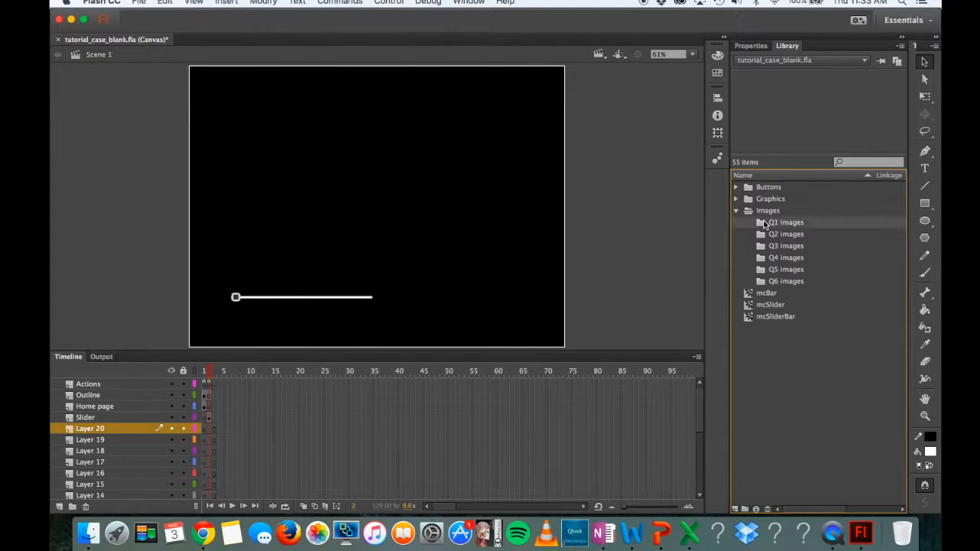
Step: Import all Normal Cardiac JPGs from Finder's Q1 images folder into the library's Q1 images folder and close the Finder window
click(89, 536)
scroll(291, 332, up, 3)
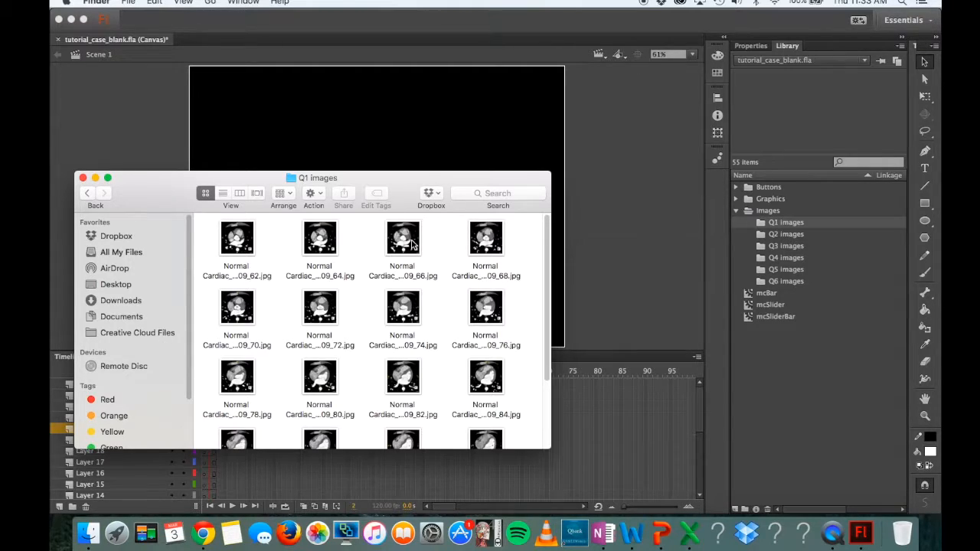
scroll(412, 243, down, 3)
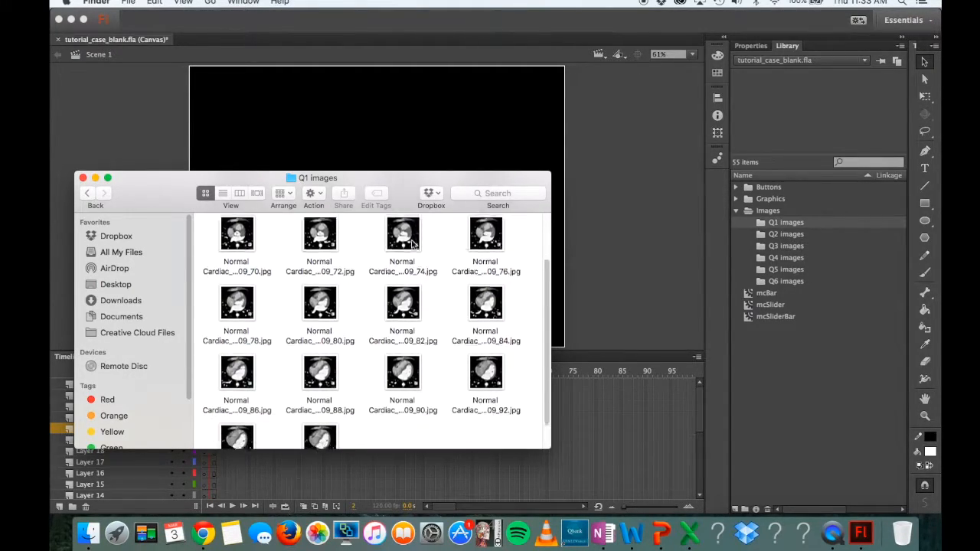
scroll(412, 244, up, 3)
scroll(412, 245, down, 3)
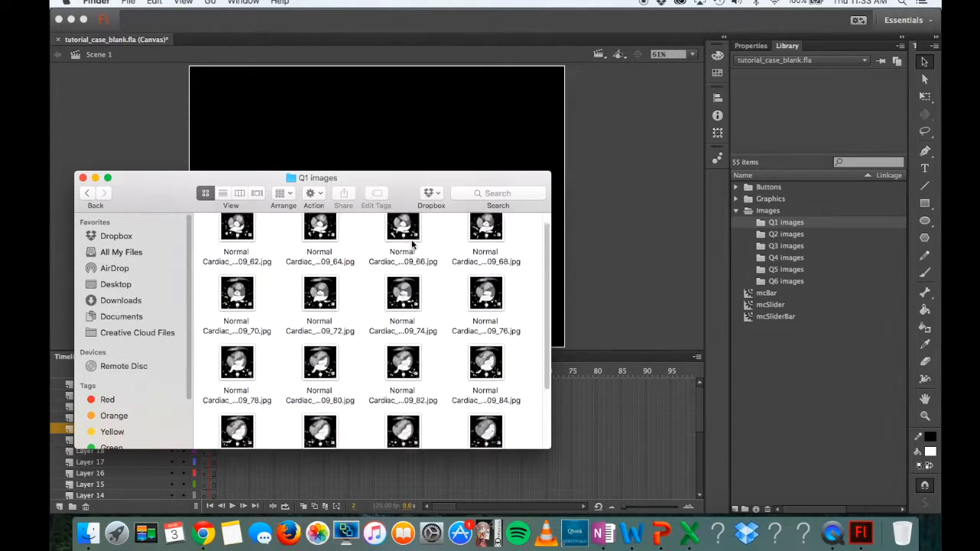
drag(474, 408, 766, 222)
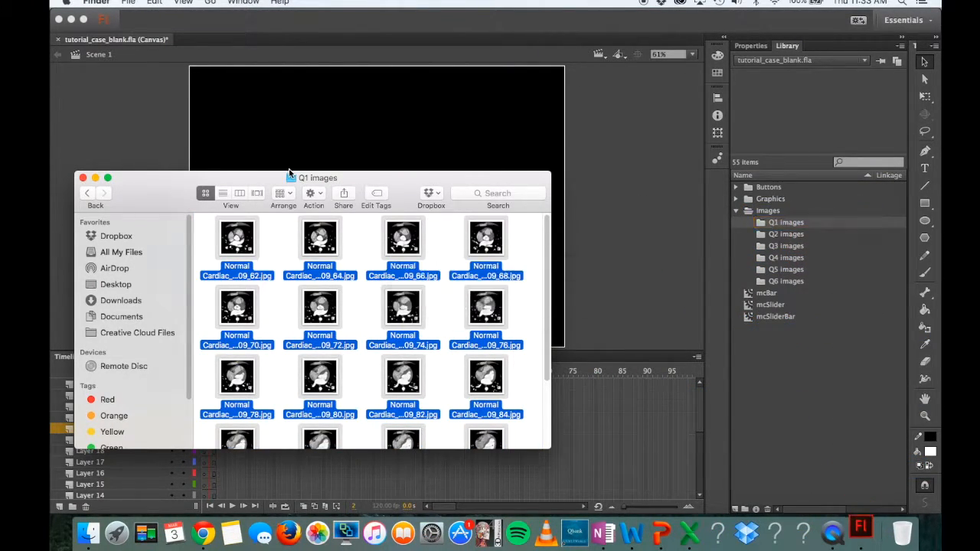
click(83, 178)
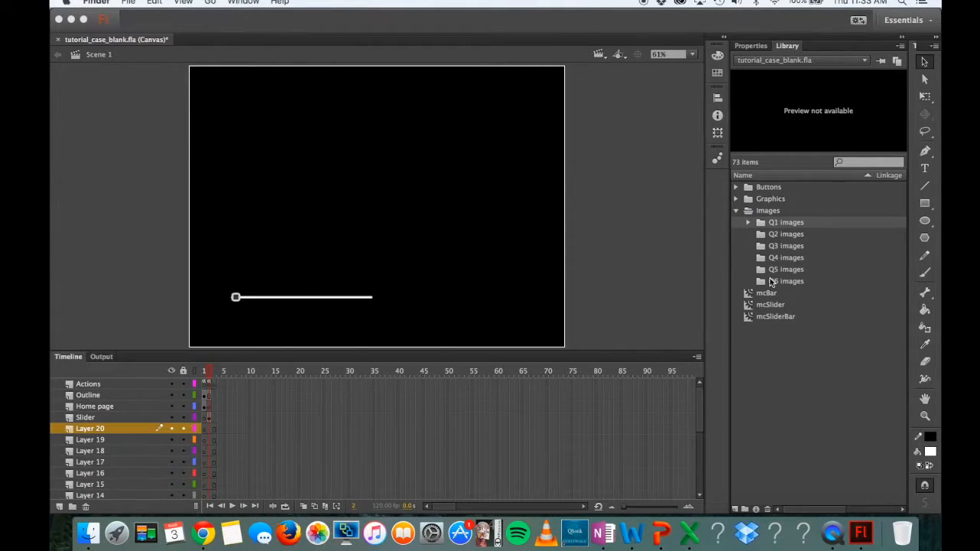
Step: Expand the library's Q1 images folder and preview the imported cardiac images in sequence, ending with the first image selected
click(749, 223)
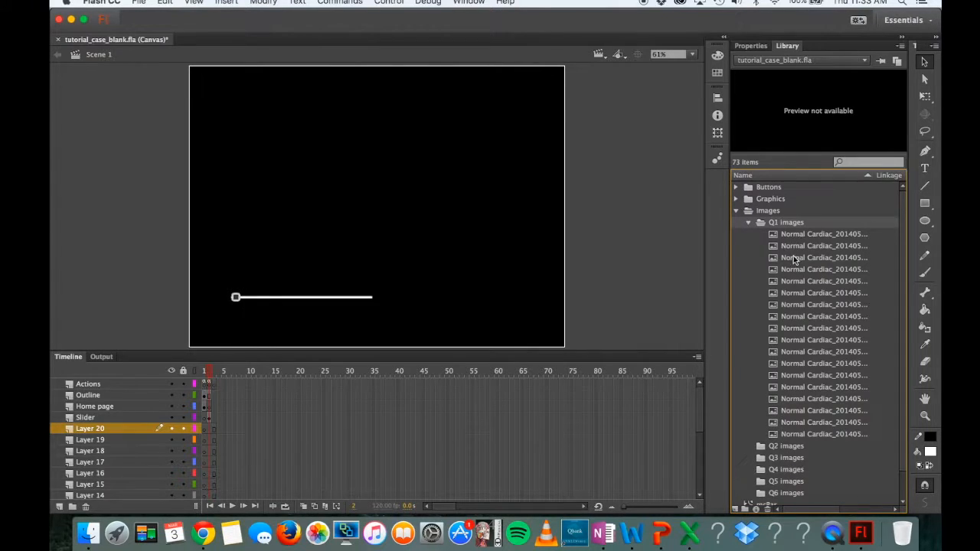
click(822, 237)
key(Down)
key(Down)
key(Down)
key(Down)
key(Down)
key(Down)
key(Down)
key(Down)
key(Down)
key(Down)
key(Down)
key(Down)
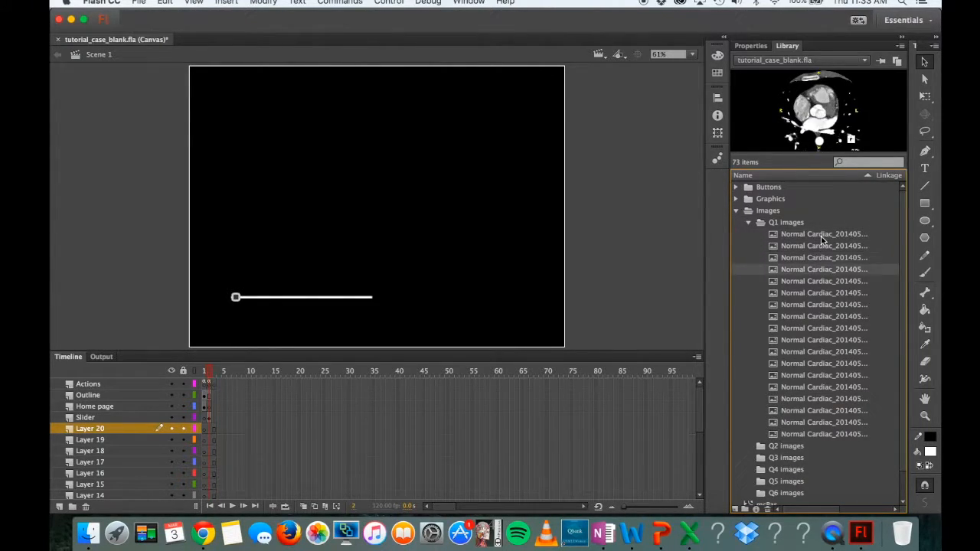
key(Down)
key(Down)
key(Down)
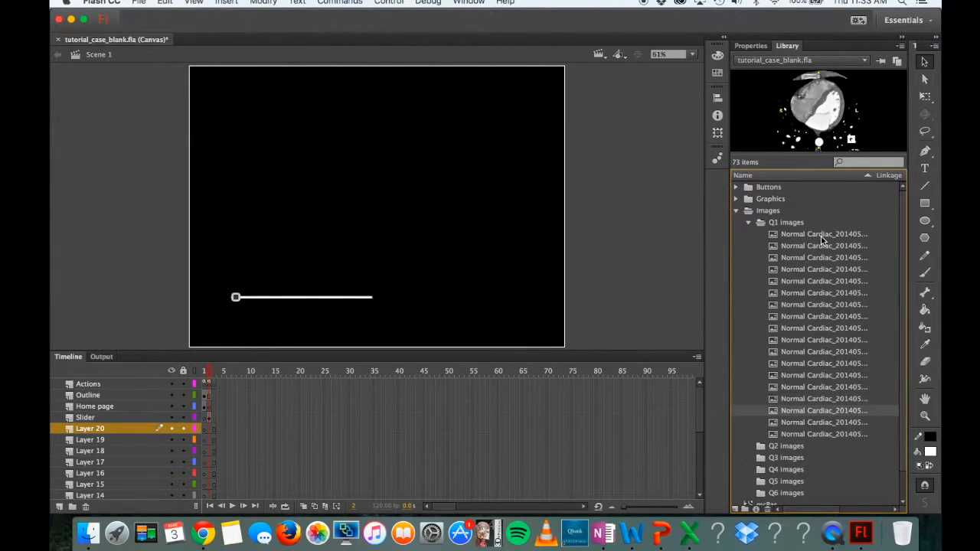
key(Down)
key(Down)
key(Up)
key(Up)
key(Up)
key(Up)
key(Up)
key(Up)
key(Up)
key(Up)
key(Up)
key(Up)
key(Up)
key(Up)
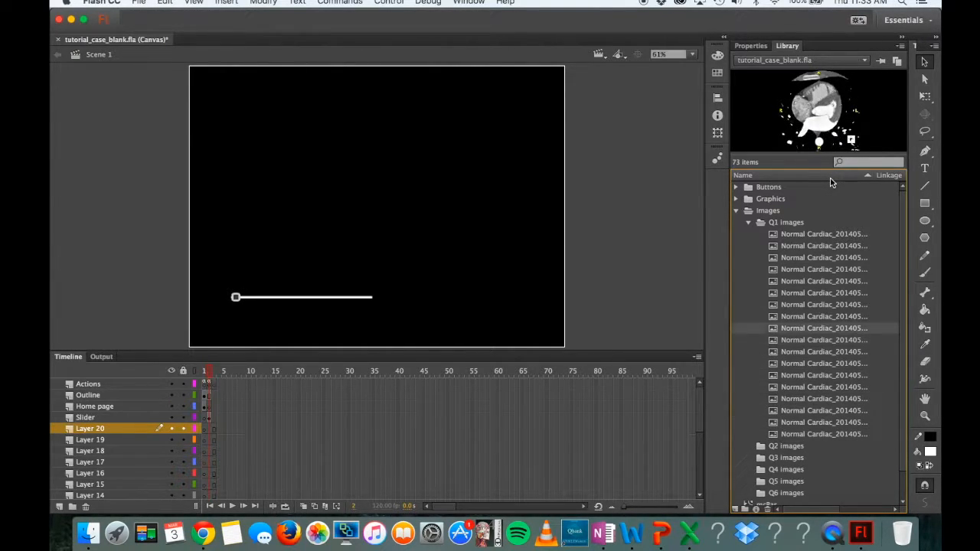
key(Up)
key(Up)
key(Up)
key(Up)
key(Up)
key(Up)
click(813, 234)
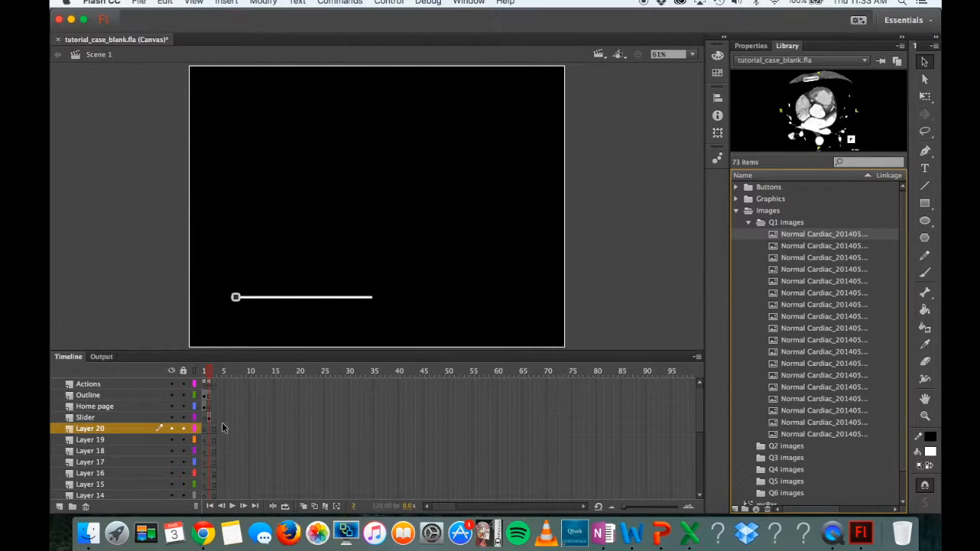
Step: Insert a keyframe at frame 2 of Layer 20 and compare frame 1 with frame 2 on the stage
click(204, 374)
click(213, 375)
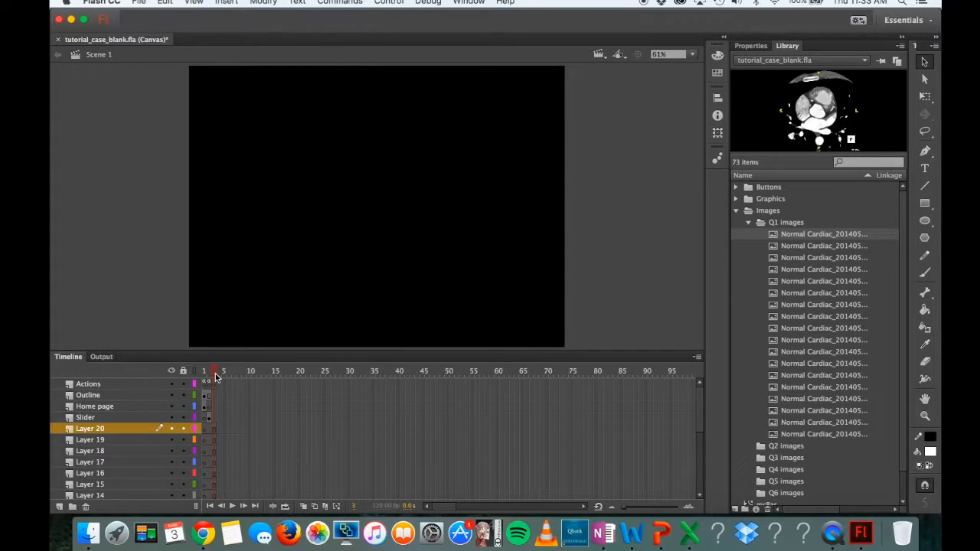
click(205, 375)
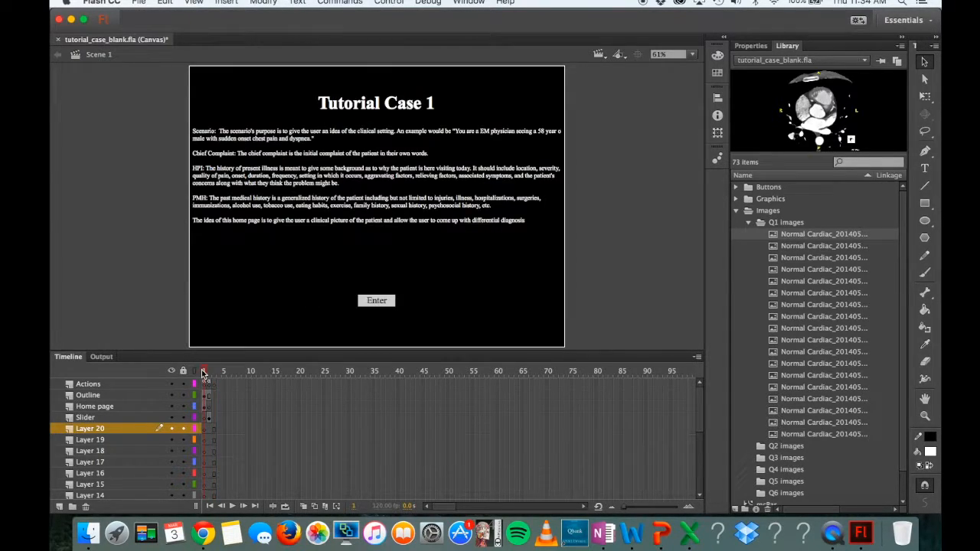
mouse_move(204, 374)
mouse_down()
mouse_move(218, 374)
mouse_move(206, 371)
mouse_up()
drag(206, 373, 210, 373)
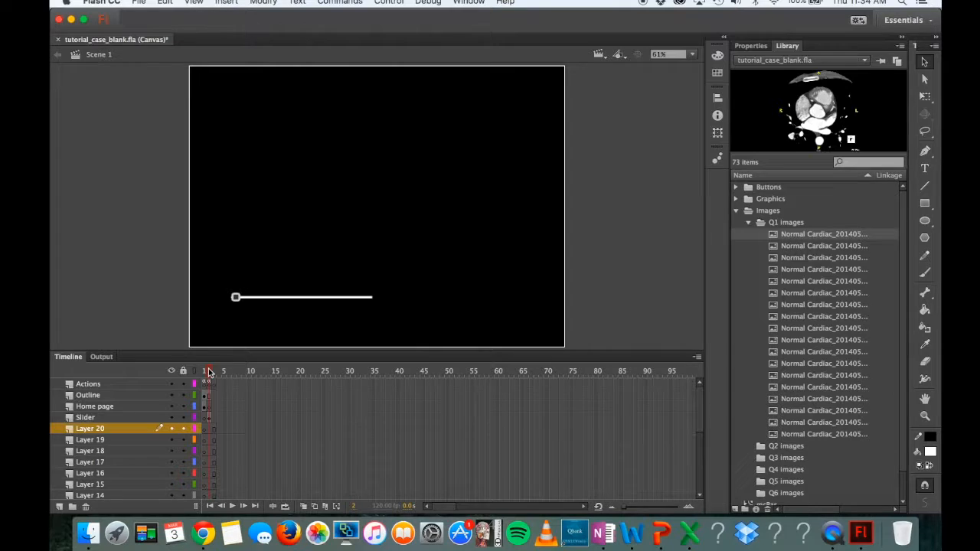
right_click(210, 433)
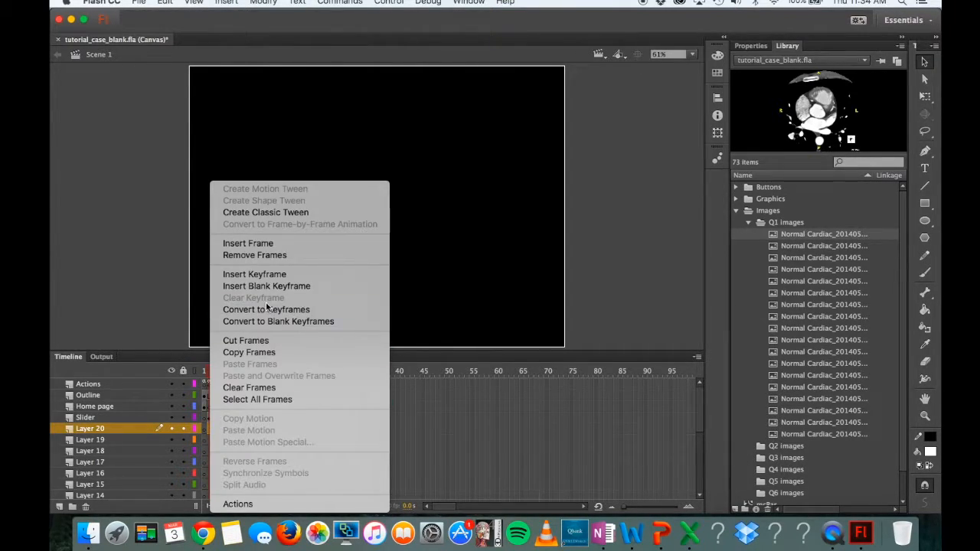
click(266, 275)
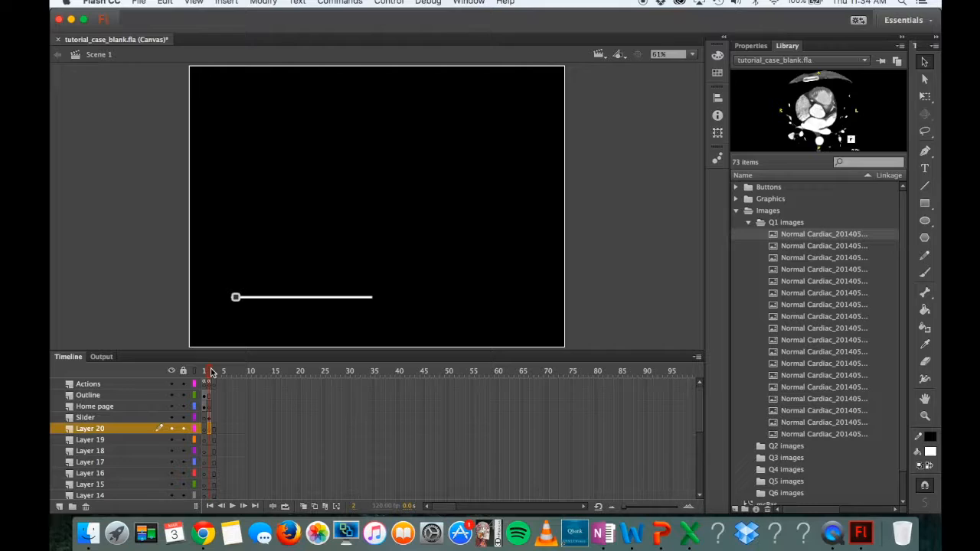
click(207, 372)
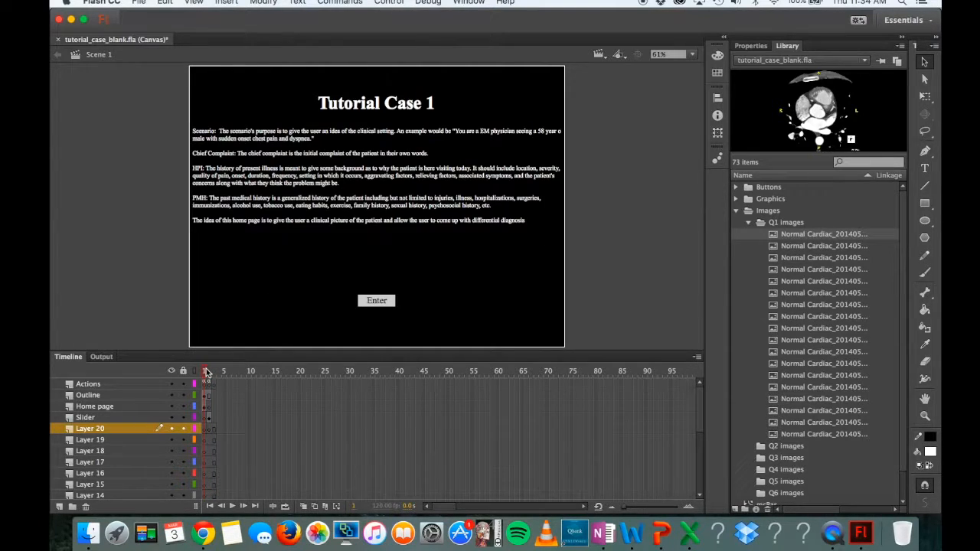
click(212, 371)
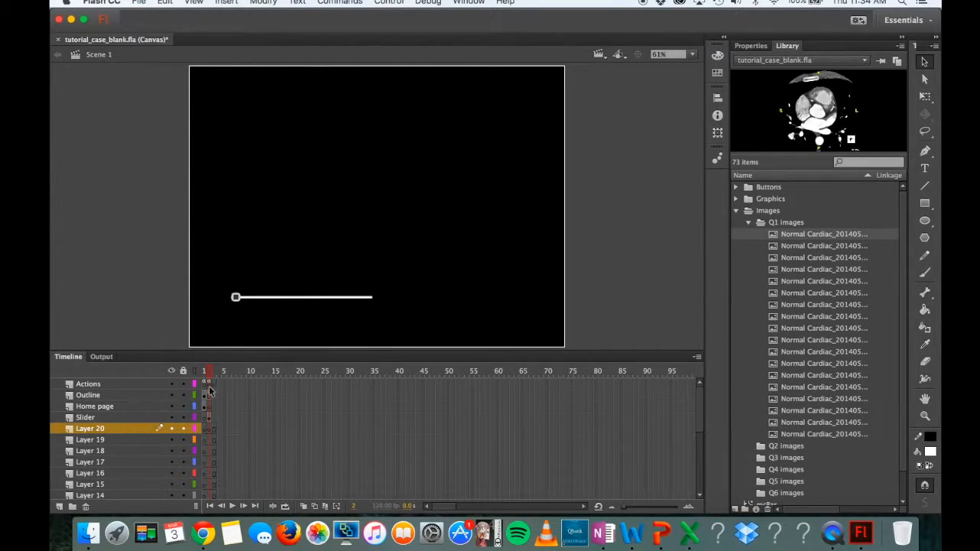
Step: Insert a keyframe at frame 3 of Layer 19, following the diagonal of one frame per layer
click(214, 438)
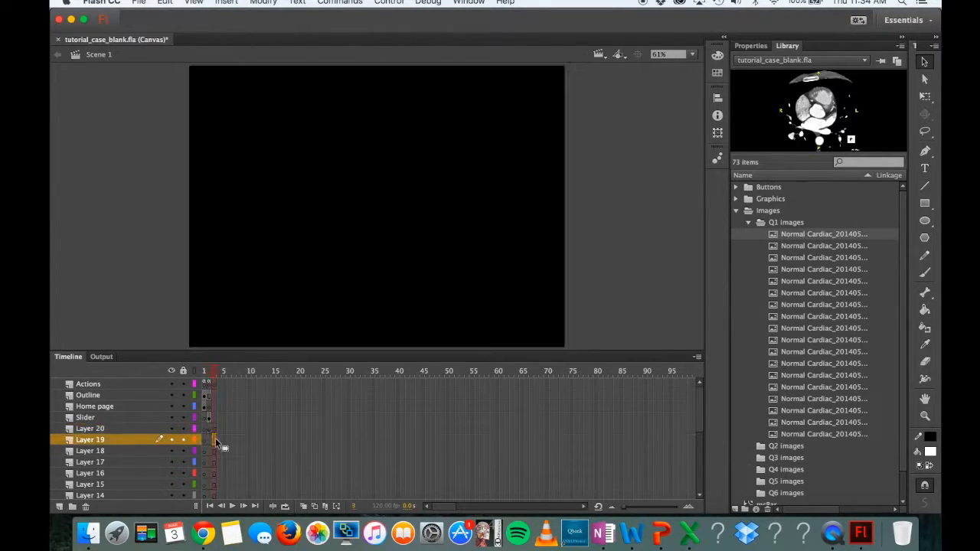
click(218, 451)
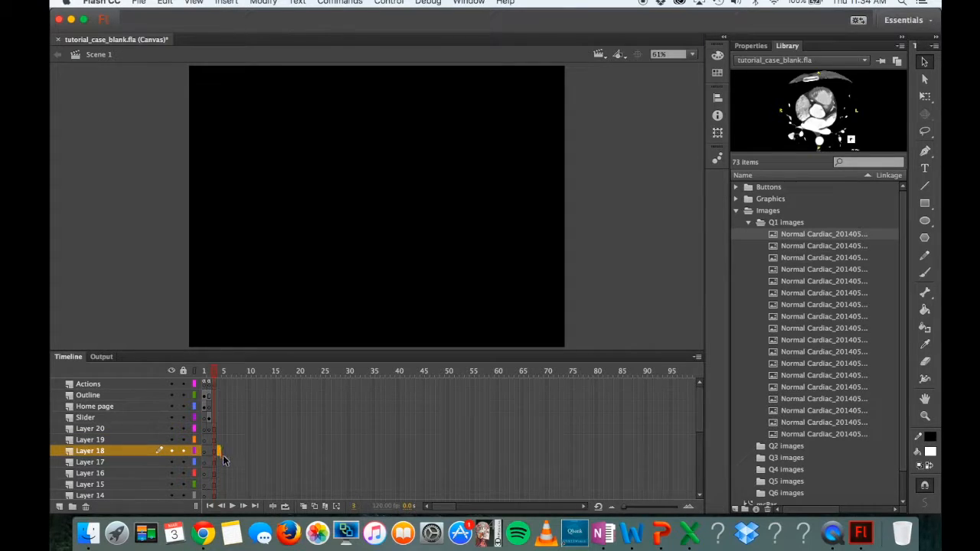
click(222, 460)
click(231, 473)
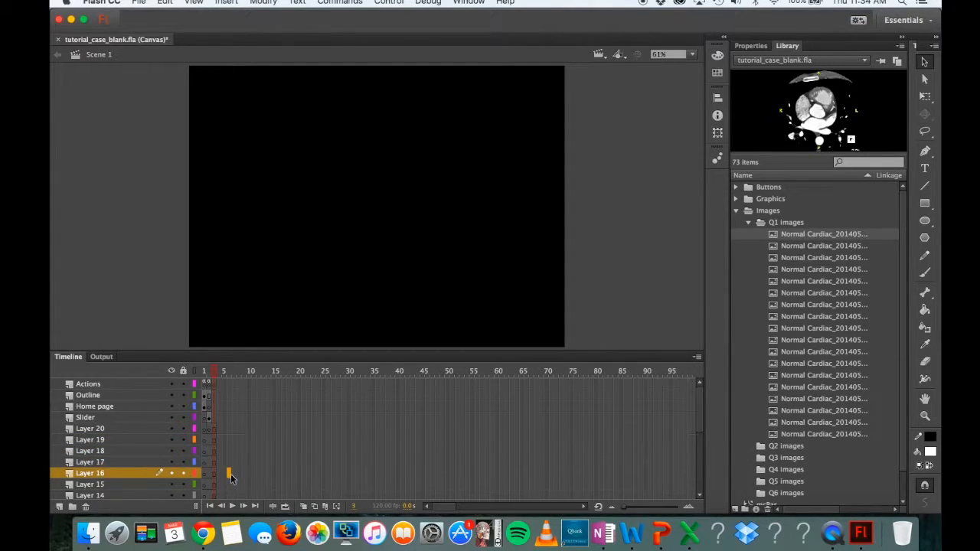
click(213, 438)
right_click(212, 438)
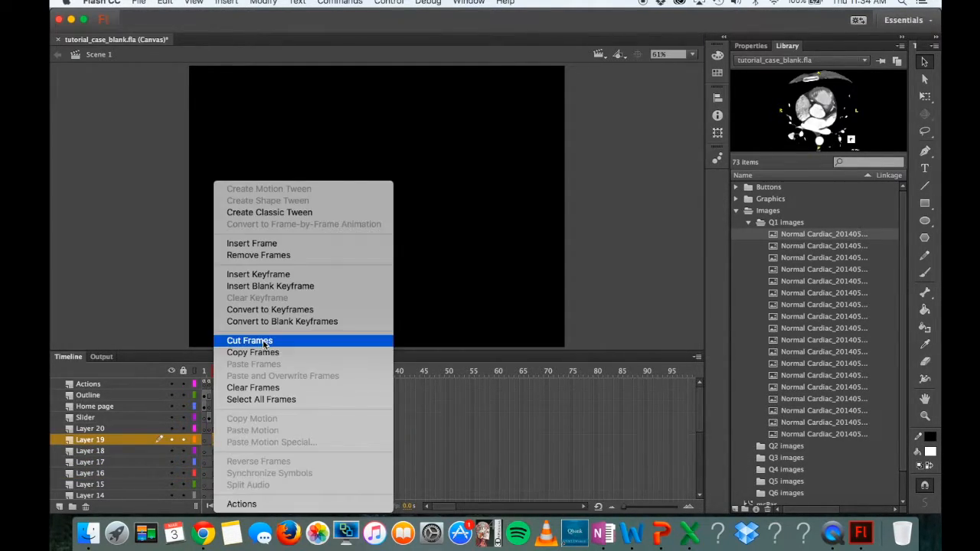
click(258, 274)
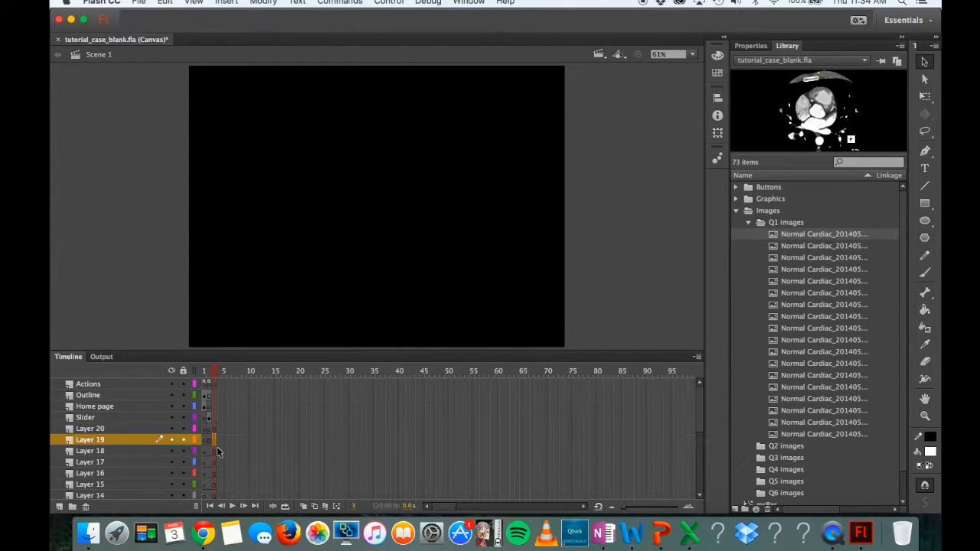
Step: Insert a keyframe at frame 4 of Layer 18
click(216, 451)
right_click(217, 451)
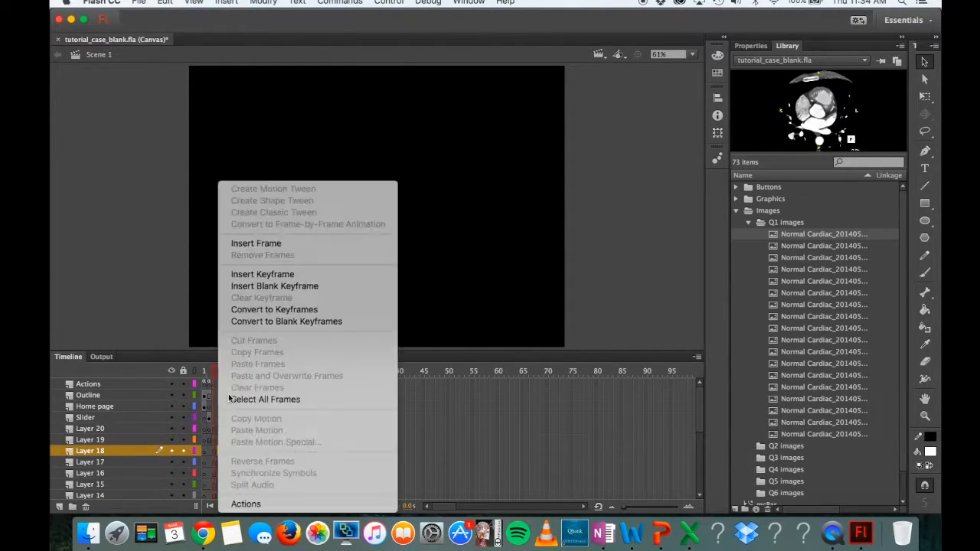
click(260, 275)
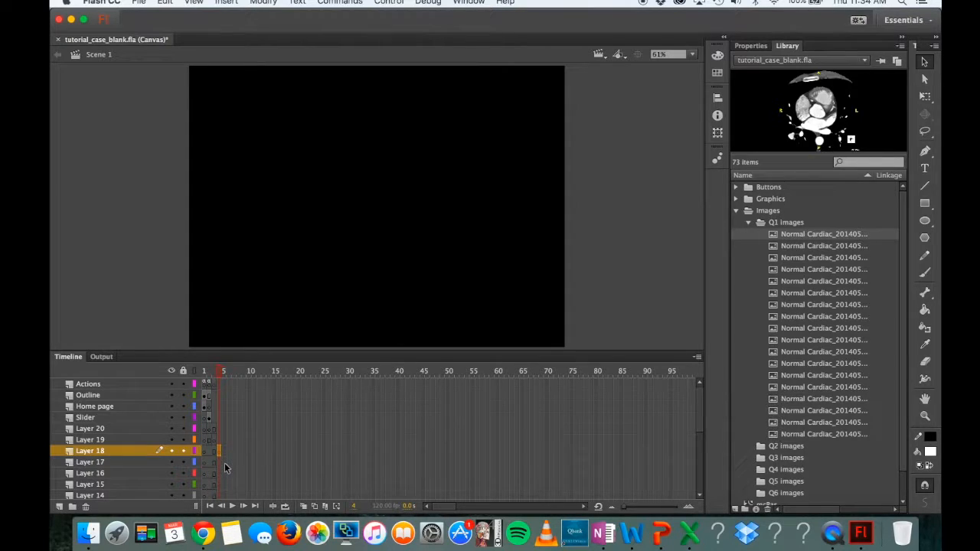
Step: Insert keyframes at frame 5 of Layer 17 and frame 6 of Layer 16
click(224, 462)
right_click(225, 463)
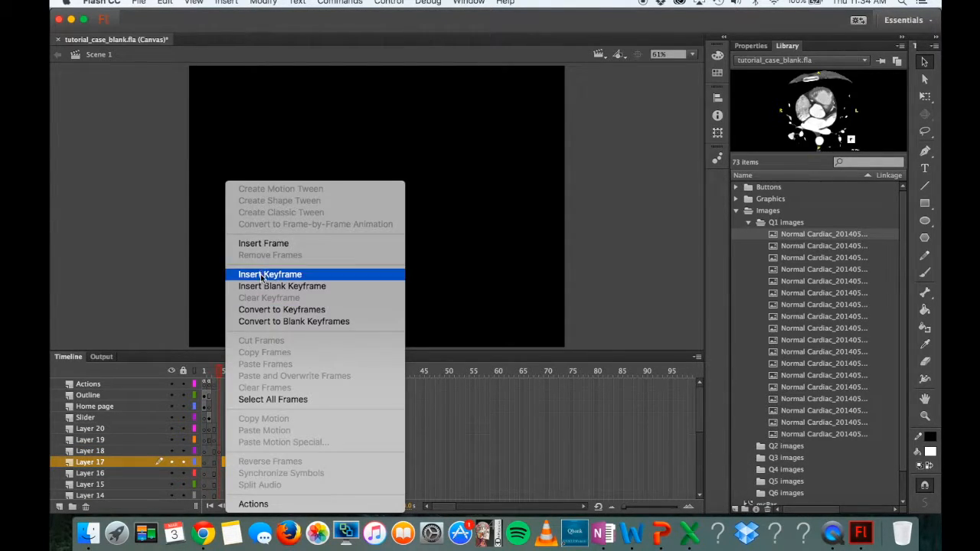
click(260, 274)
click(231, 474)
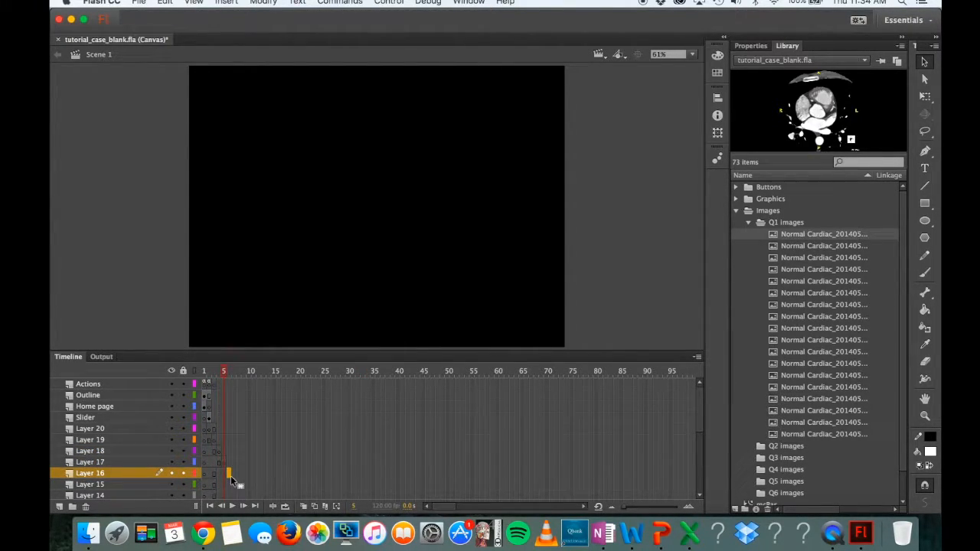
right_click(231, 475)
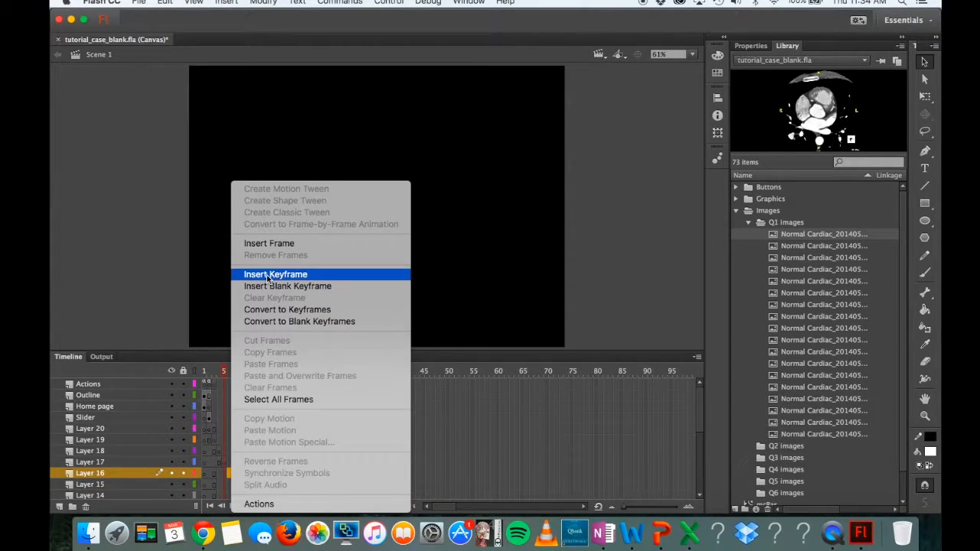
click(266, 275)
Step: Insert a keyframe at frame 7 of Layer 15
scroll(245, 415, down, 1)
click(232, 462)
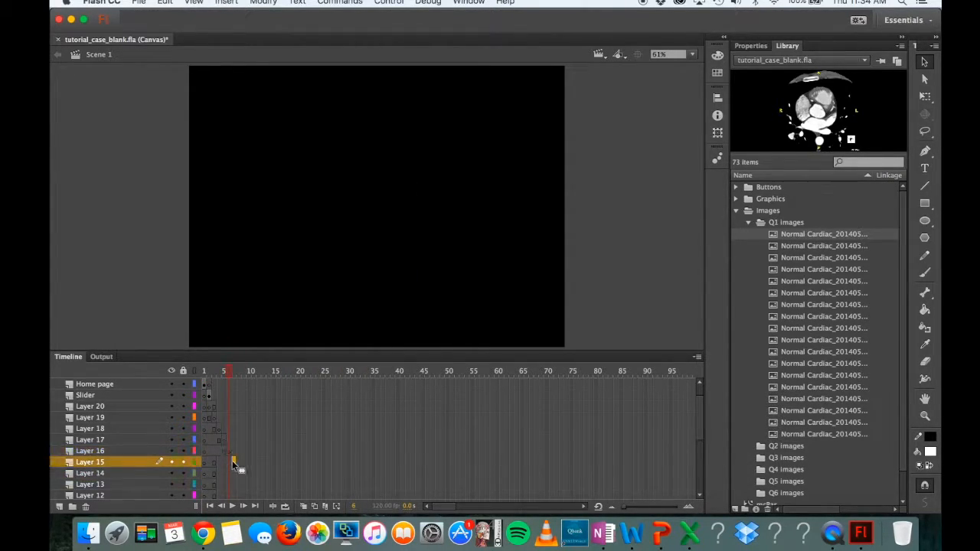
right_click(232, 462)
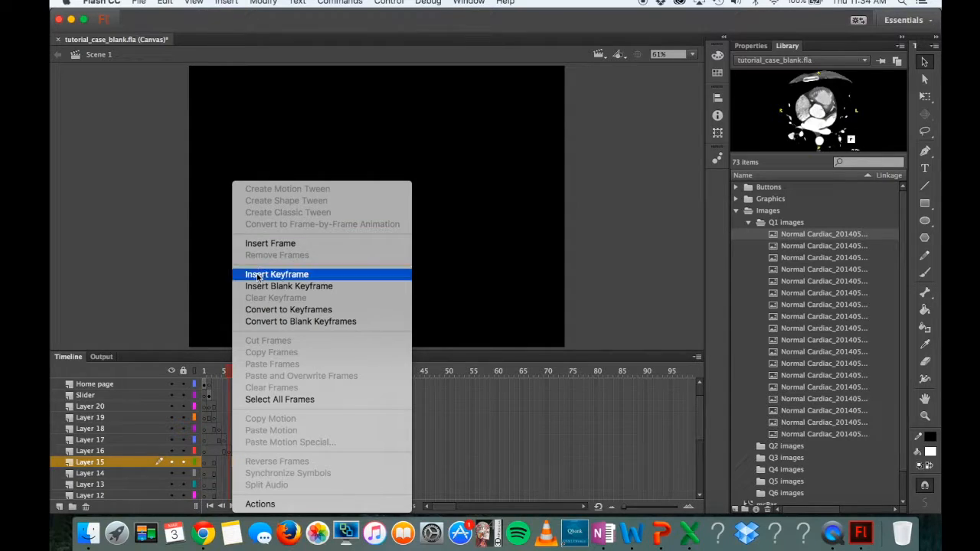
click(264, 274)
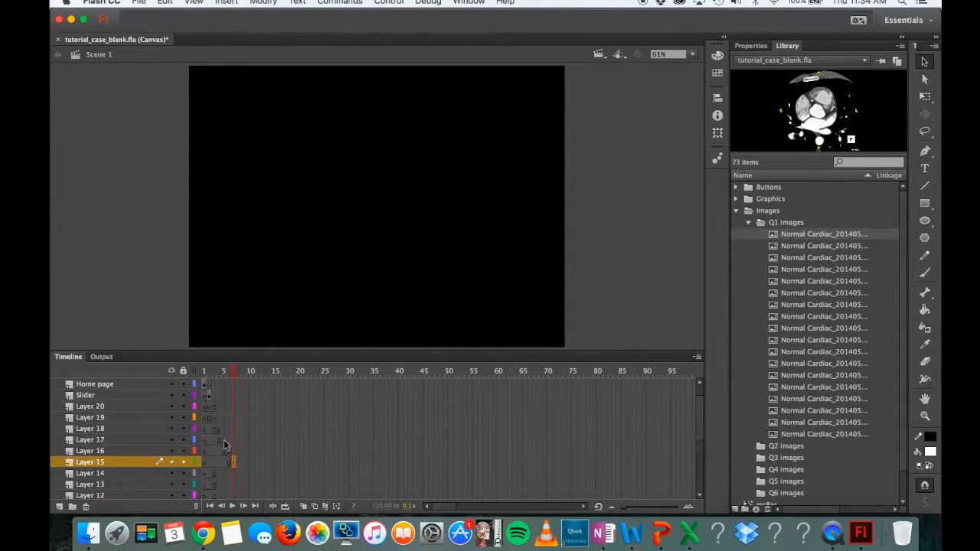
drag(231, 457, 234, 465)
Step: Preview the Q1 images in the library from last to first, and check frame 2 of Layer 20 on the stage
click(798, 437)
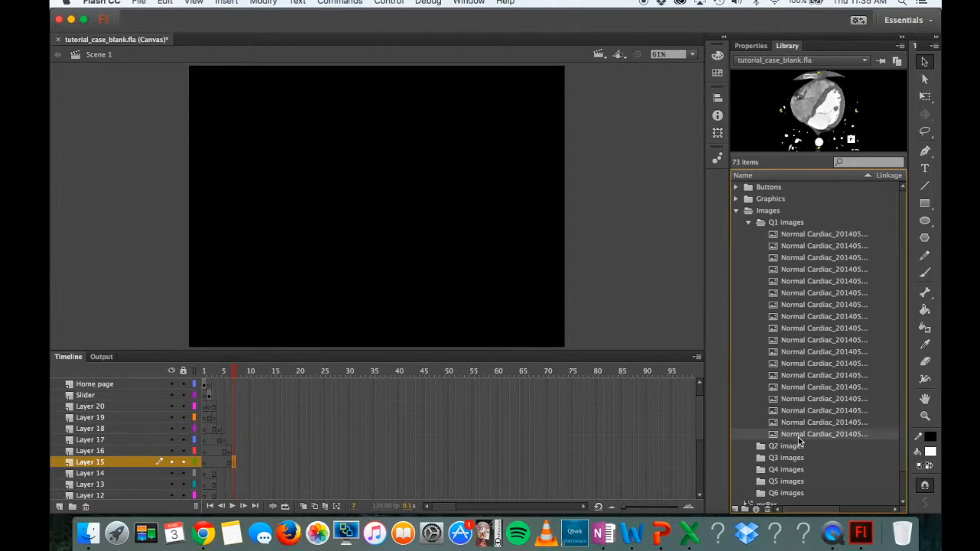
key(Up)
key(Up)
key(Up)
key(Up)
key(Up)
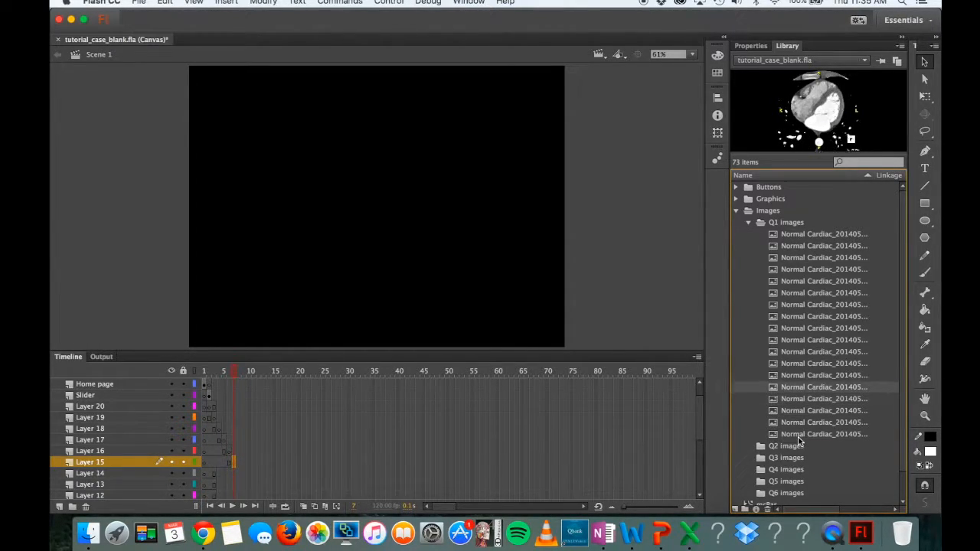
key(Up)
key(Up)
key(Up)
key(Up)
key(Up)
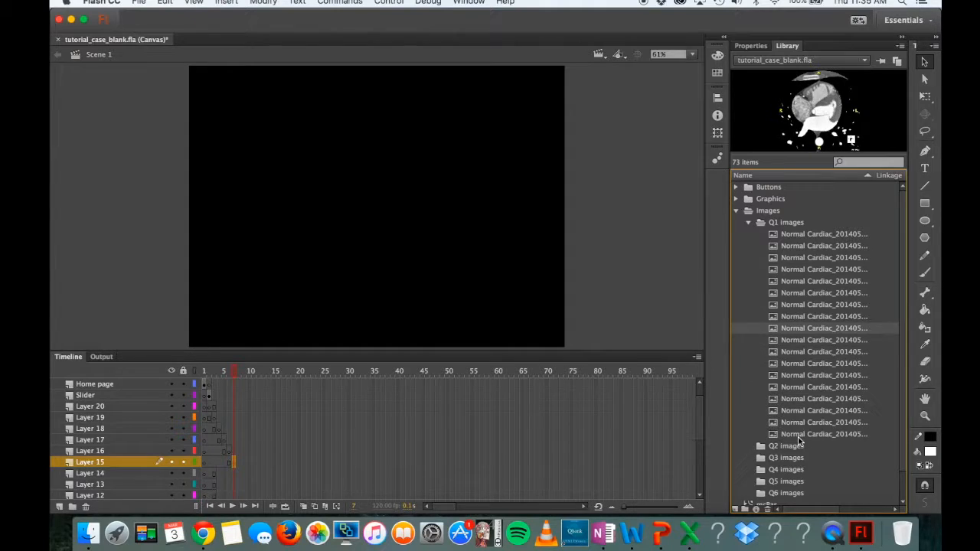
key(Up)
key(Up)
key(Up)
key(Up)
key(Up)
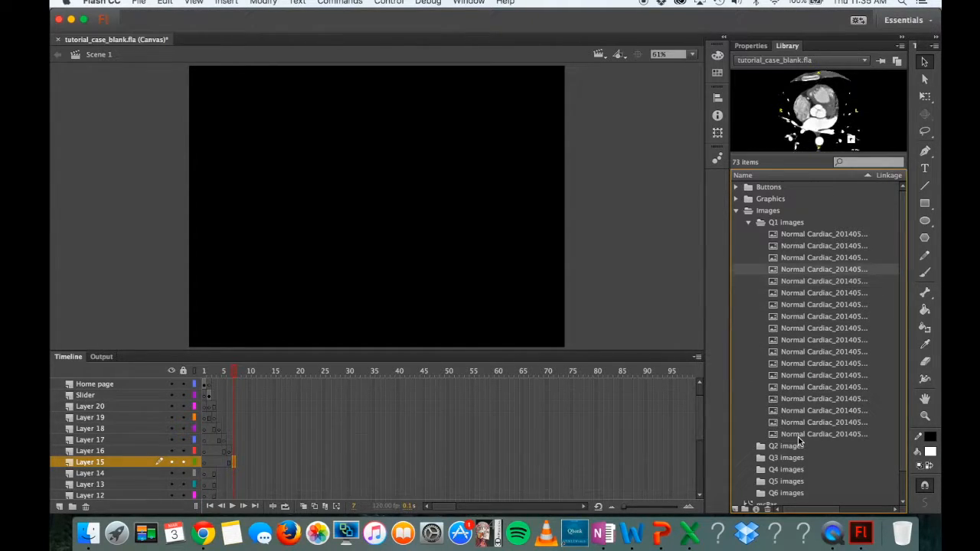
key(Up)
key(Up)
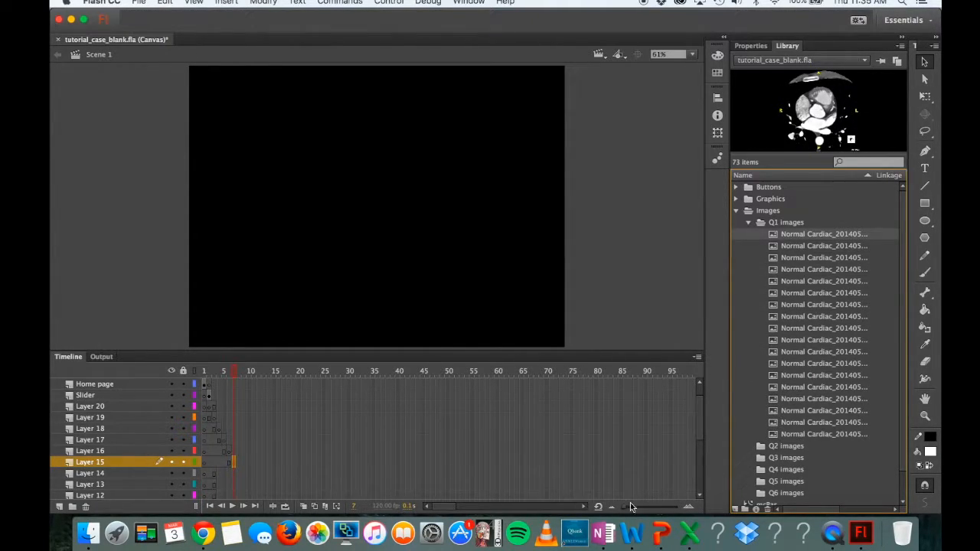
click(210, 407)
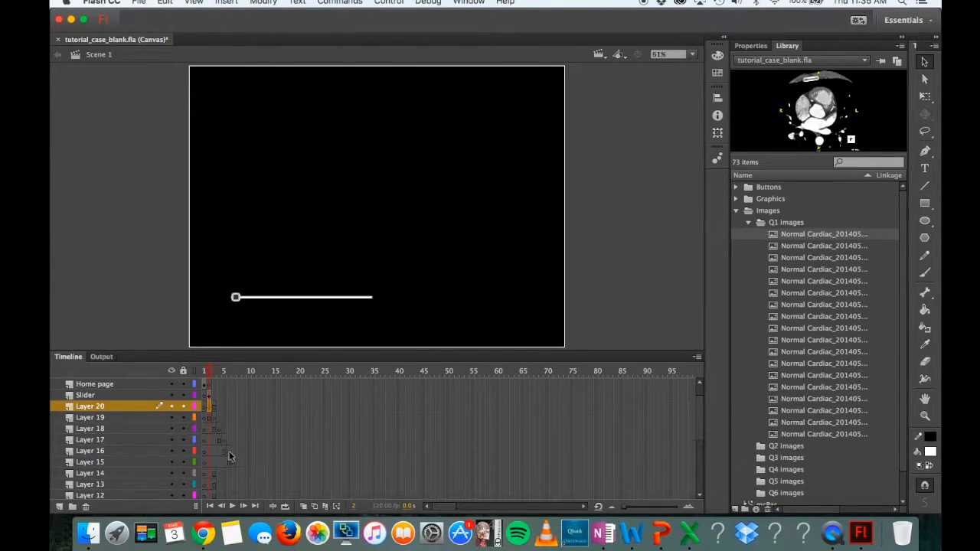
Step: Insert keyframes at frame 8 of Layer 14 and frame 9 of Layer 13
click(237, 471)
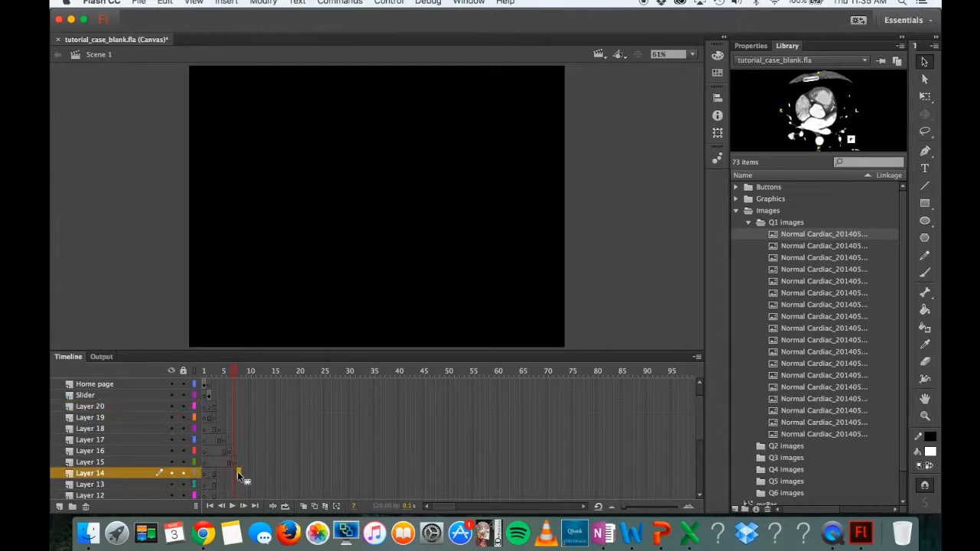
right_click(238, 471)
click(284, 277)
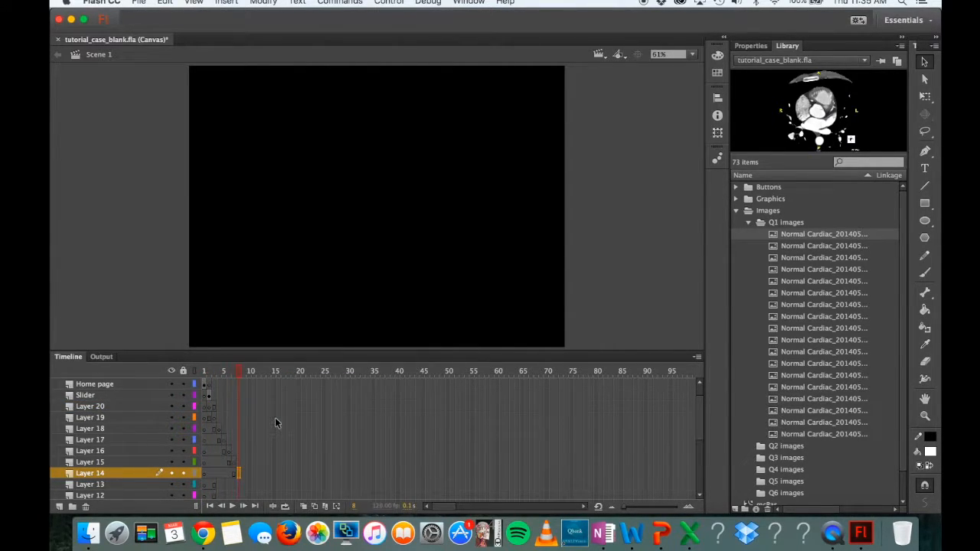
scroll(274, 418, down, 3)
click(244, 447)
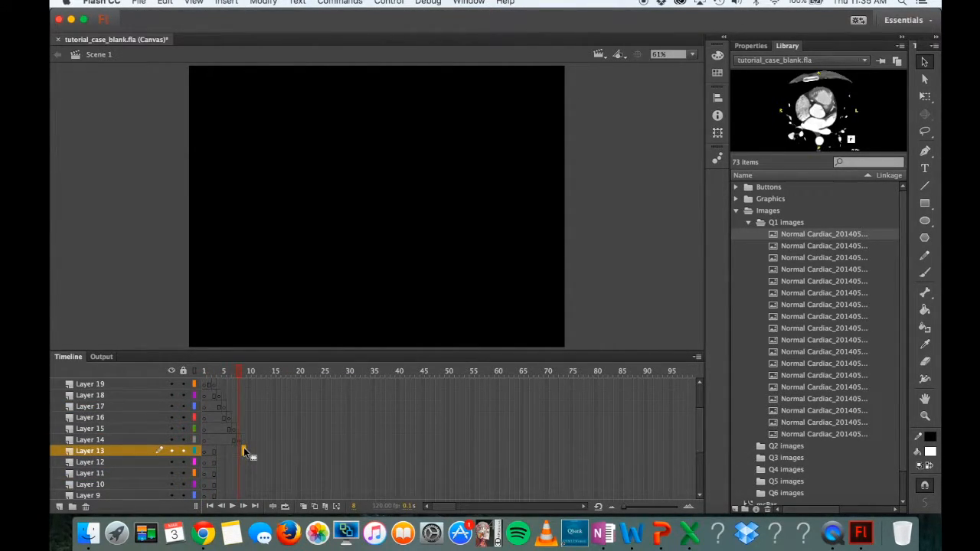
right_click(244, 448)
click(284, 275)
Step: Insert keyframes at frame 10 of Layer 12 and frame 11 of Layer 11
click(249, 463)
right_click(249, 462)
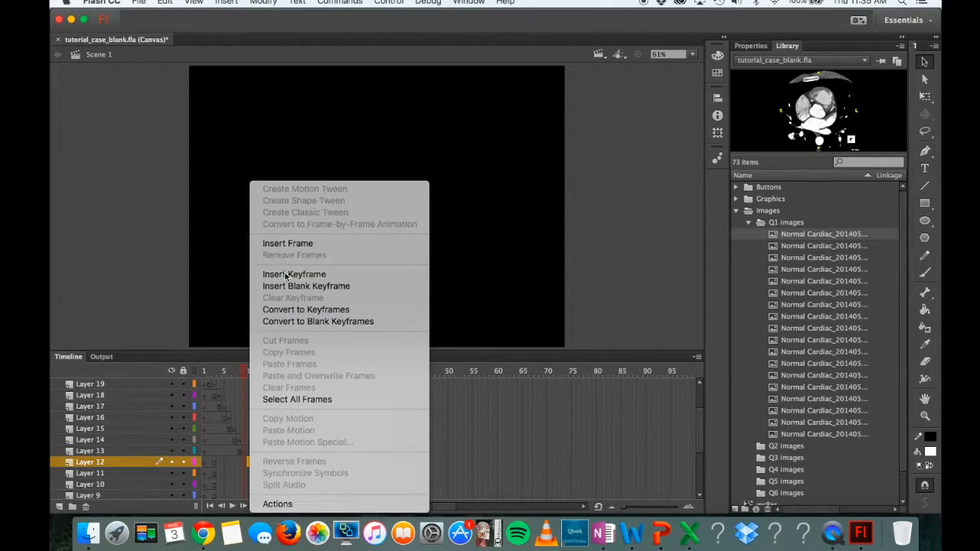
click(279, 270)
scroll(280, 402, down, 6)
click(253, 406)
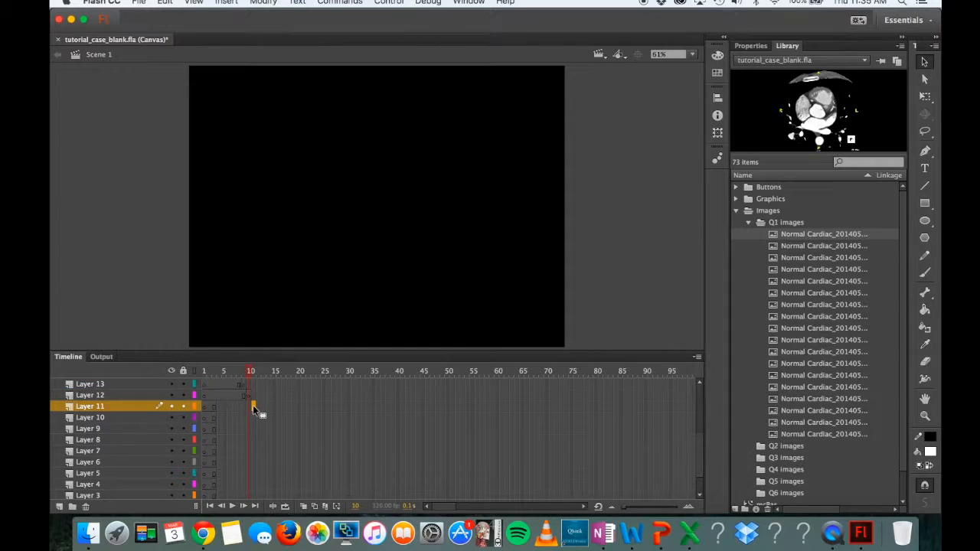
right_click(253, 406)
click(280, 276)
Step: Insert keyframes at frame 12 of Layer 10 and frame 13 of Layer 9
click(257, 418)
right_click(257, 417)
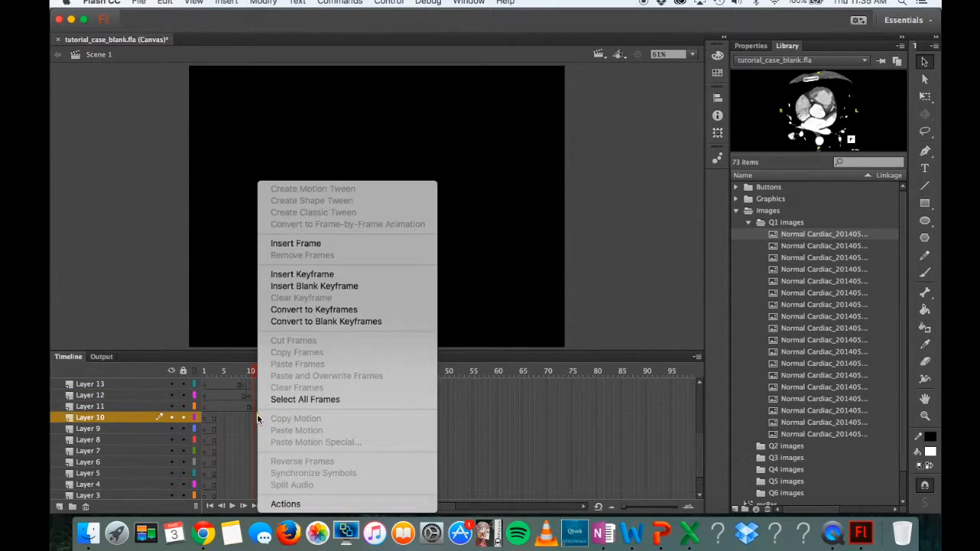
click(291, 273)
click(263, 430)
right_click(263, 430)
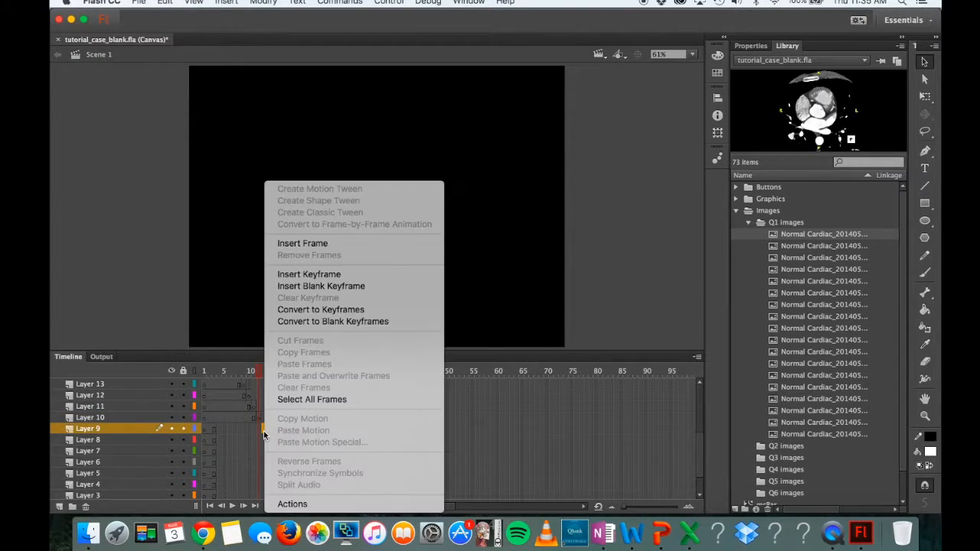
click(318, 276)
Step: Insert keyframes at frame 14 of Layer 8 and frame 15 of Layer 7
click(267, 440)
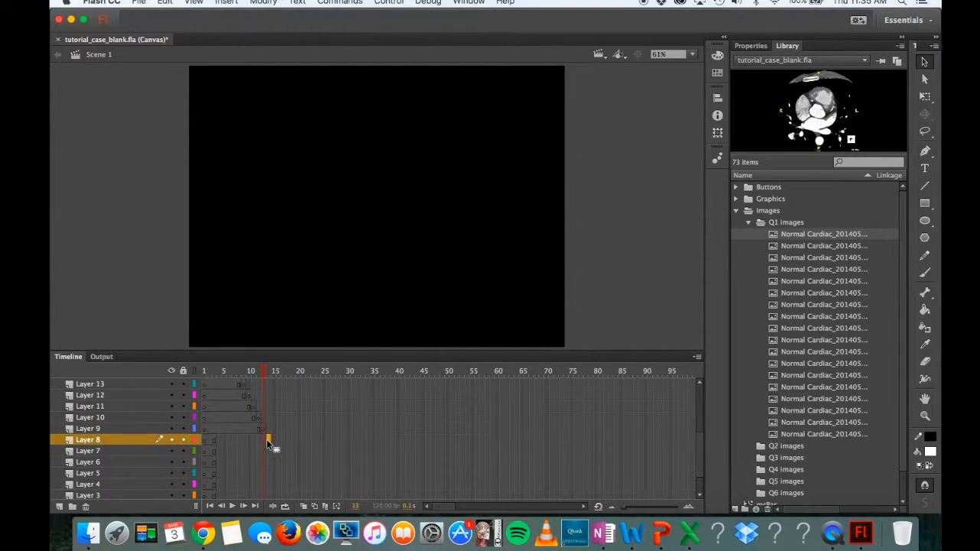
right_click(267, 441)
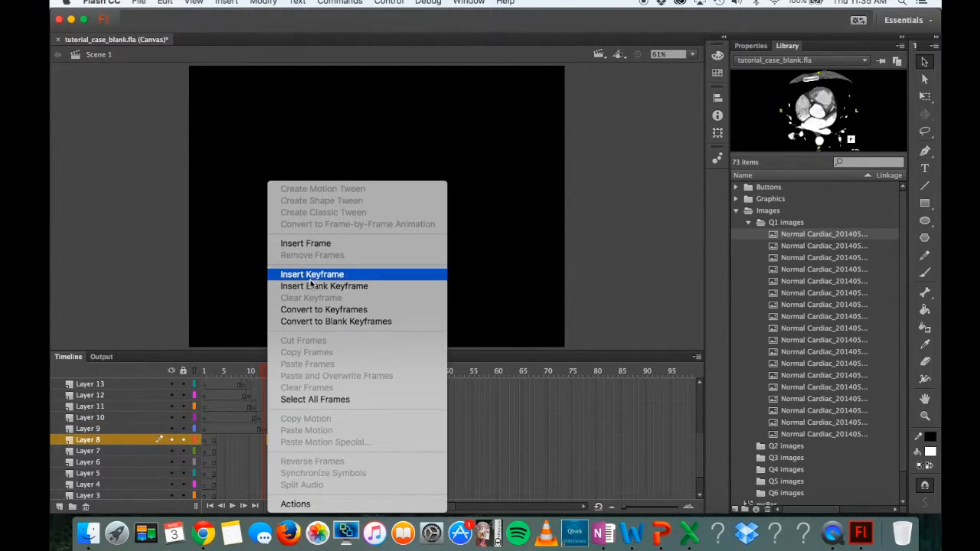
click(314, 274)
click(274, 452)
right_click(273, 450)
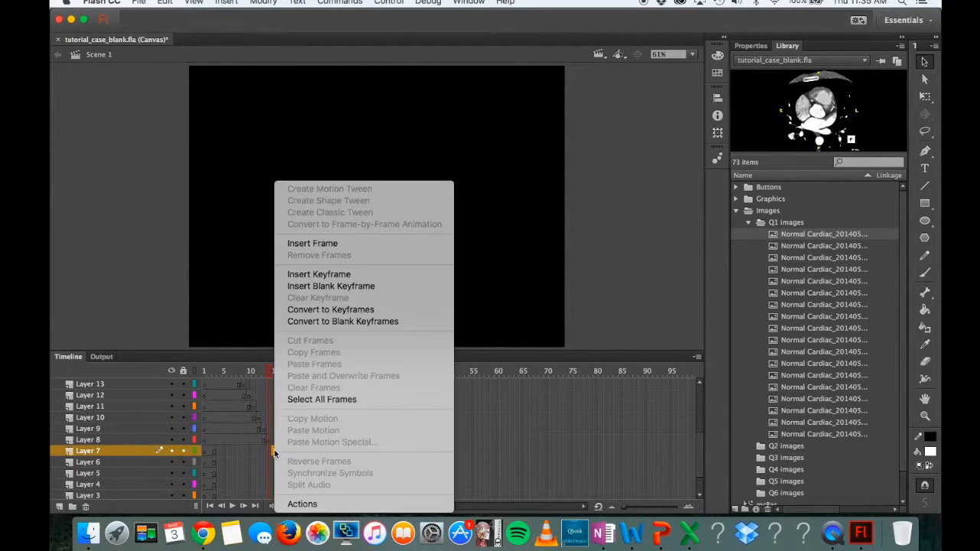
click(310, 276)
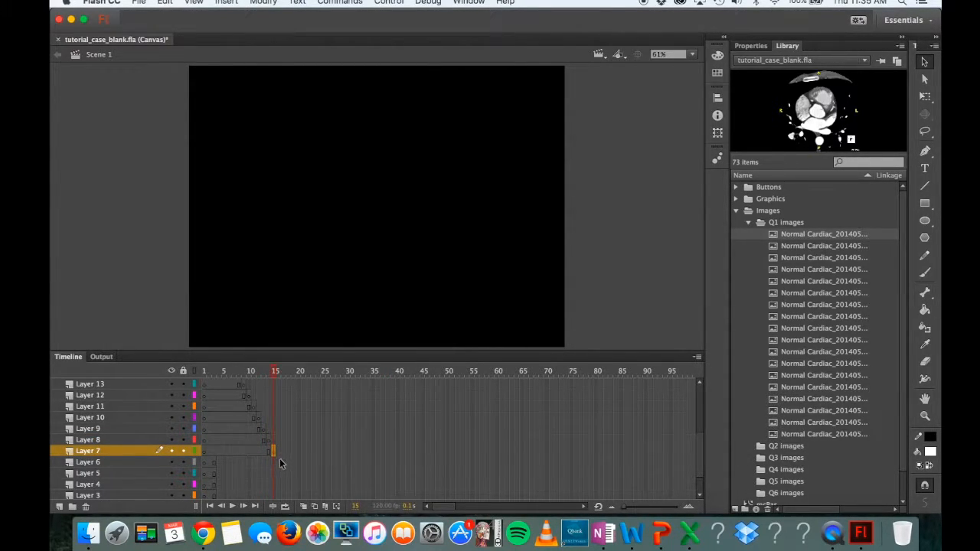
Step: Insert keyframes at frame 16 of Layer 6 and frame 17 of Layer 5
click(280, 462)
right_click(279, 461)
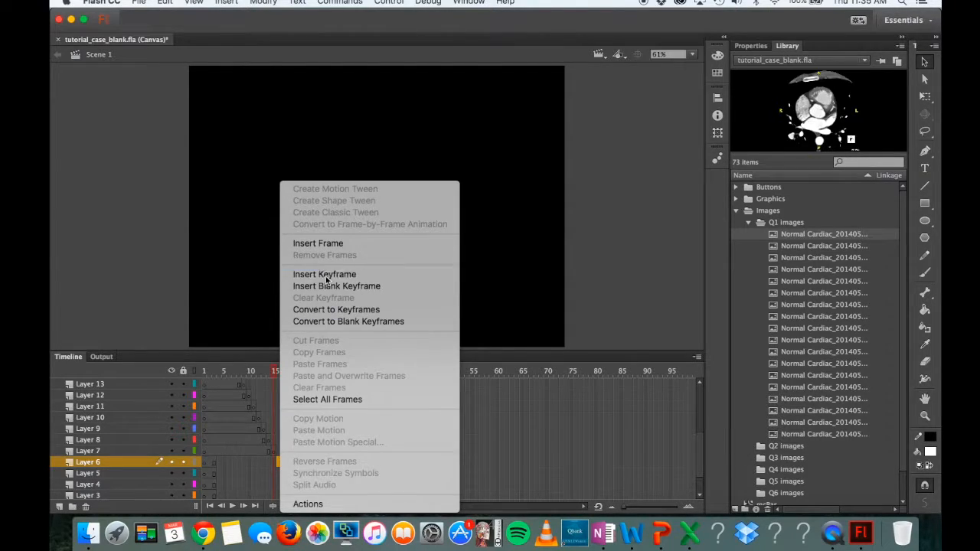
click(320, 275)
click(285, 474)
right_click(285, 474)
click(333, 278)
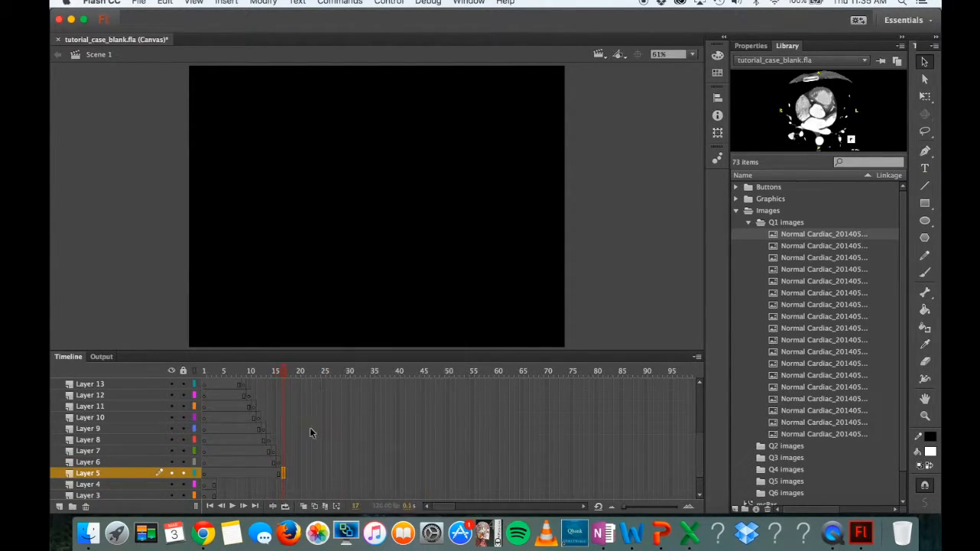
Step: Insert keyframes at frame 18 of Layer 4 and frame 19 of Layer 3
click(290, 482)
right_click(290, 481)
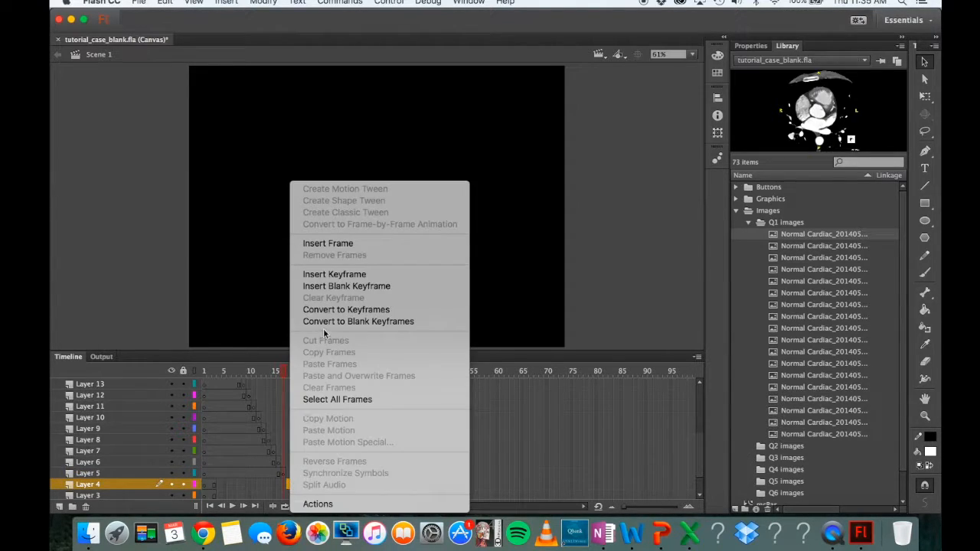
click(325, 277)
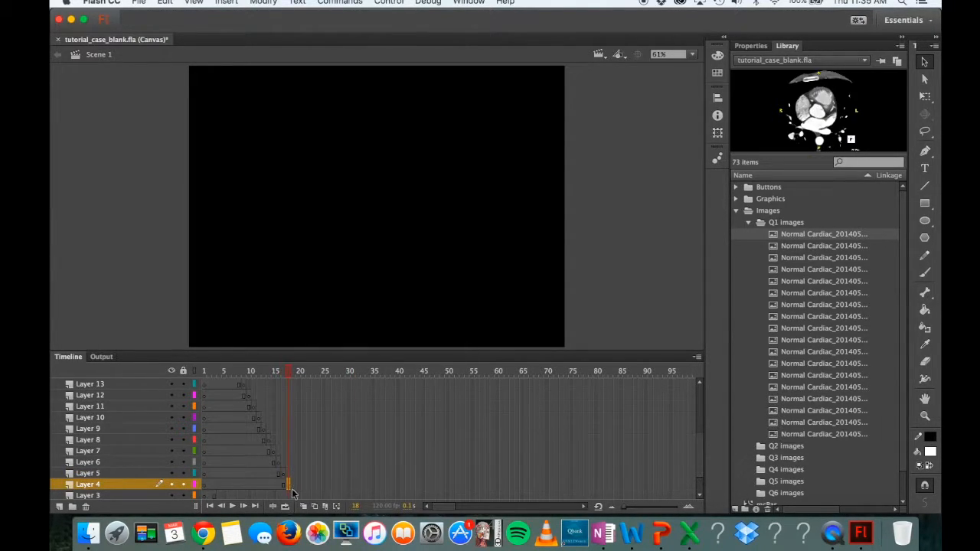
click(292, 490)
right_click(291, 488)
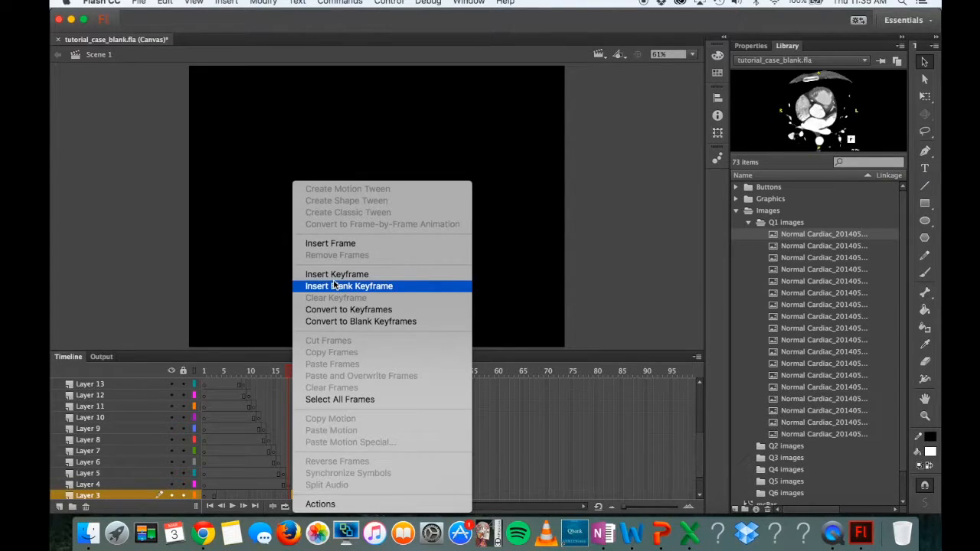
click(330, 275)
Step: Place the first Q1 cardiac image from the library on the stage at frame 2 of Layer 20
scroll(278, 444, up, 5)
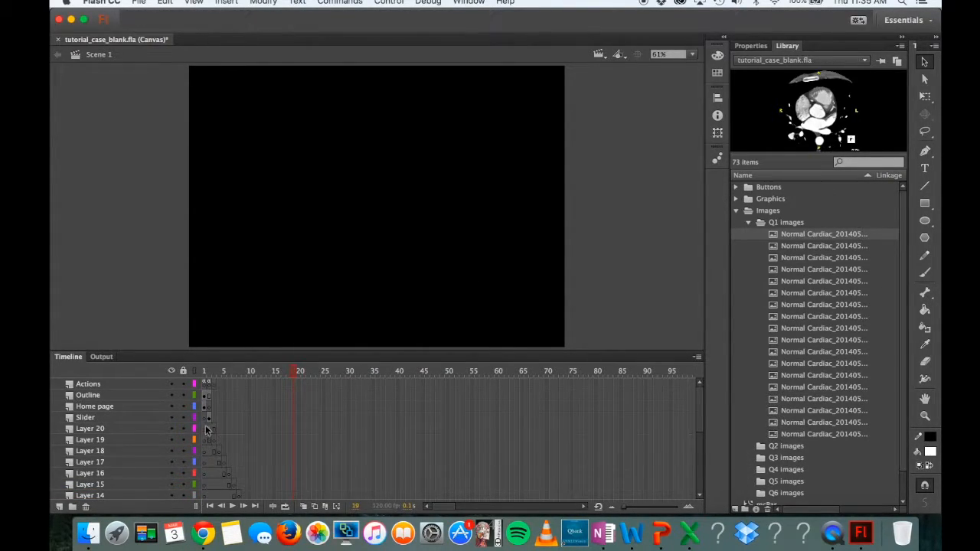
click(209, 429)
click(215, 430)
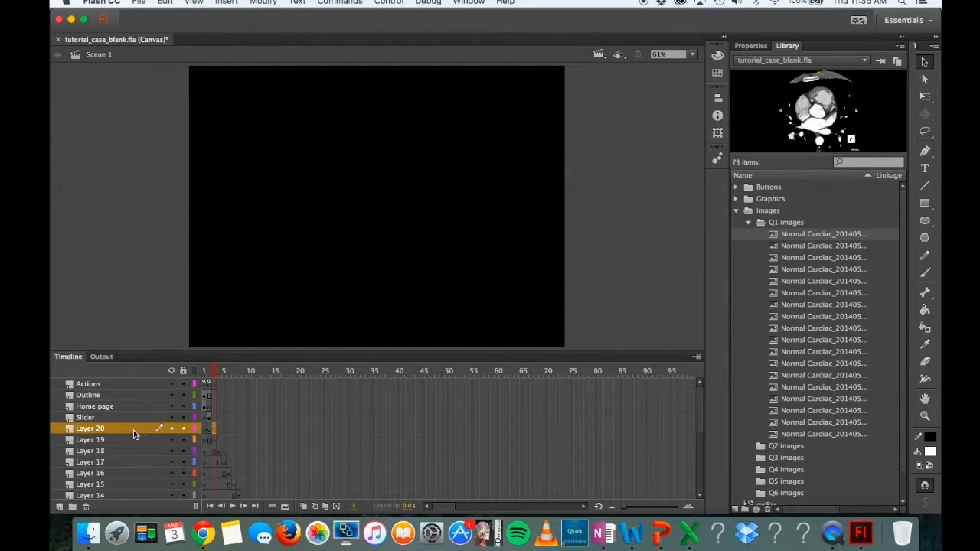
click(209, 430)
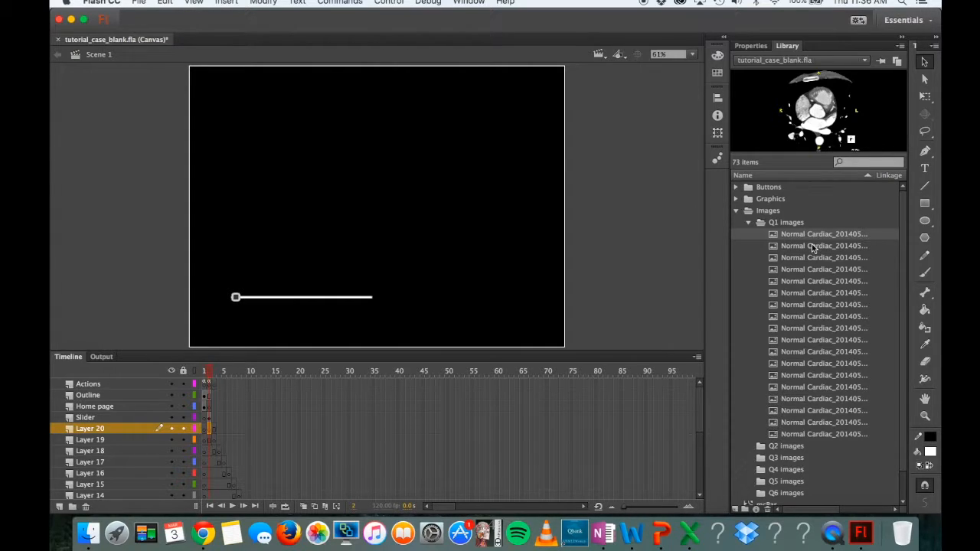
drag(812, 236, 435, 192)
click(716, 134)
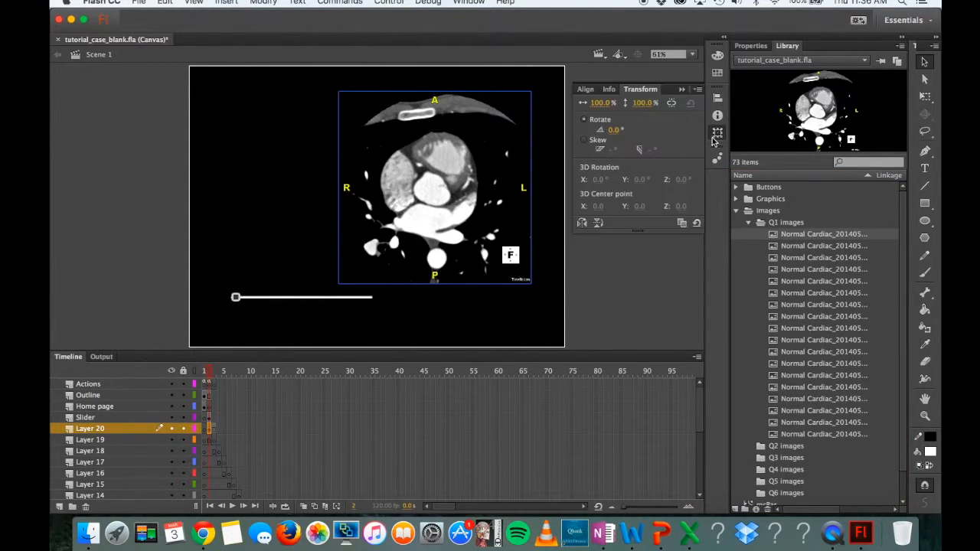
click(609, 89)
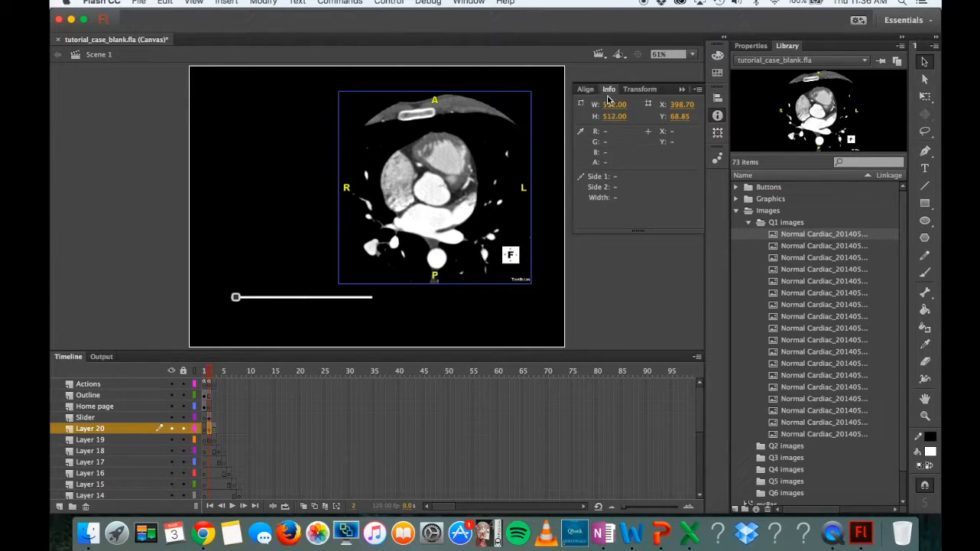
click(614, 104)
click(717, 116)
click(717, 116)
click(715, 131)
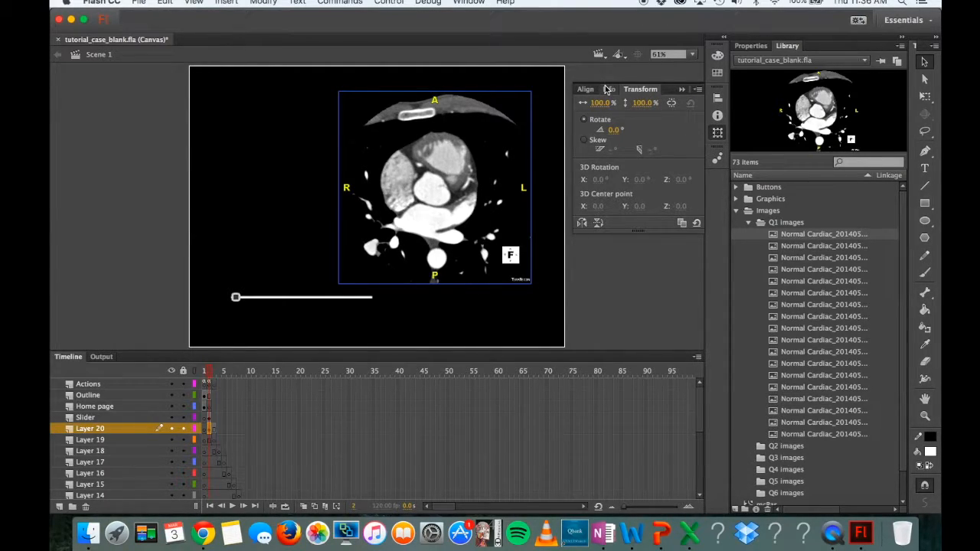
Step: Set both the width and the height of the placed cardiac image to 600
click(719, 116)
click(614, 104)
text(600)
click(607, 115)
text(600)
key(Return)
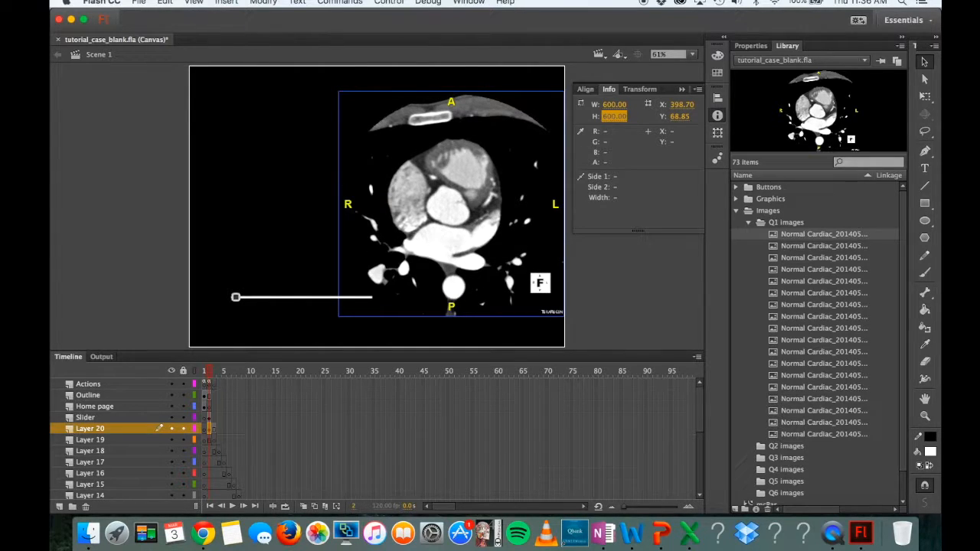
Step: Align the resized cardiac image on Layer 20 to the stage's left and top edges
click(589, 90)
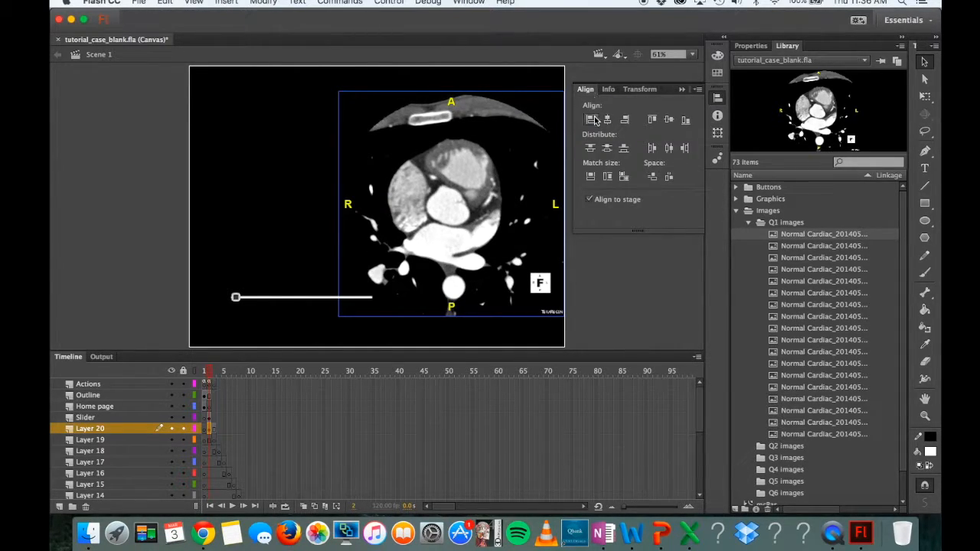
click(592, 120)
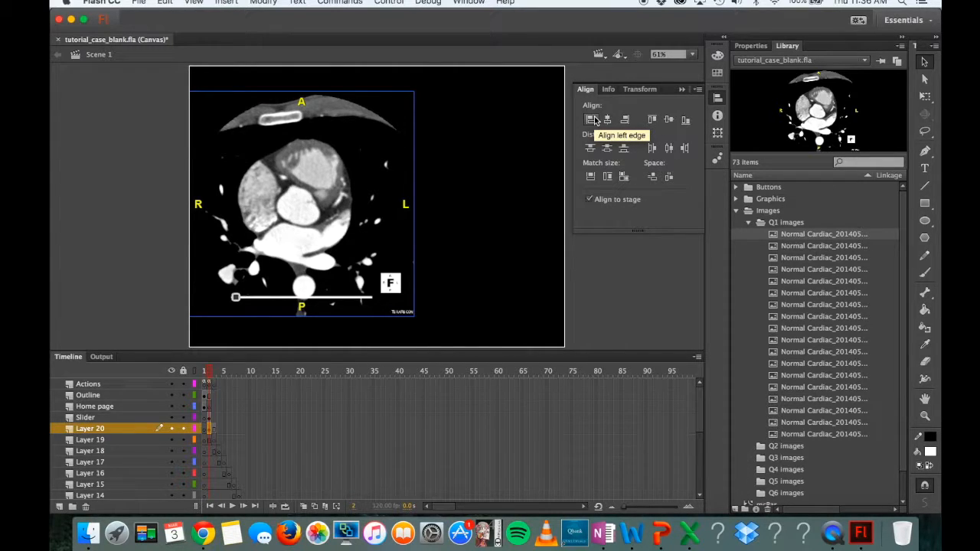
click(658, 121)
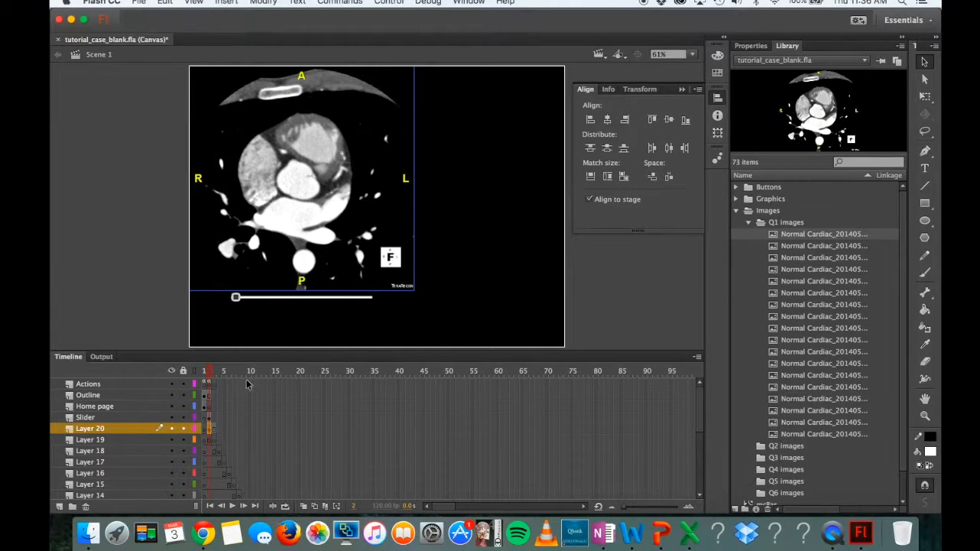
Step: Insert a keyframe at frame 3 of Layer 20 without the cardiac image and compare it with frame 2
click(214, 430)
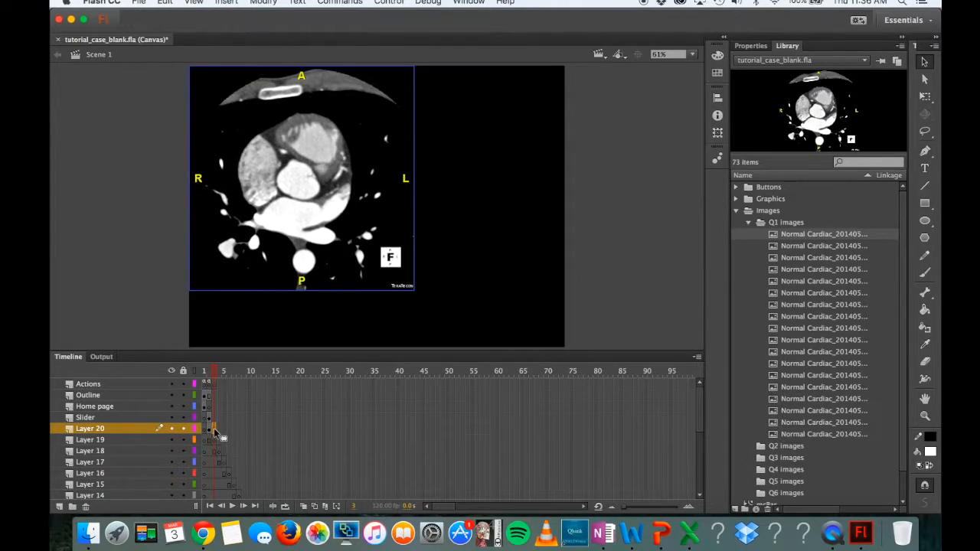
right_click(214, 430)
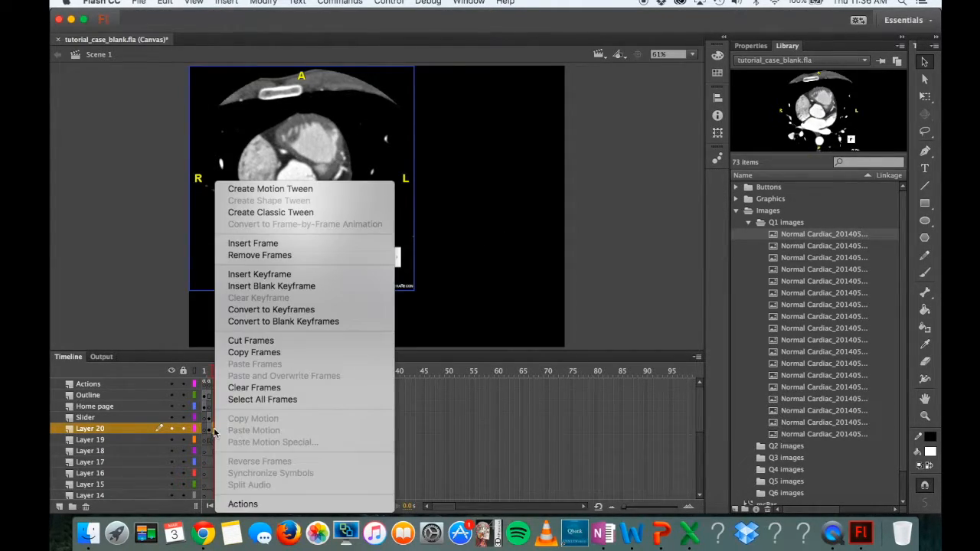
click(277, 277)
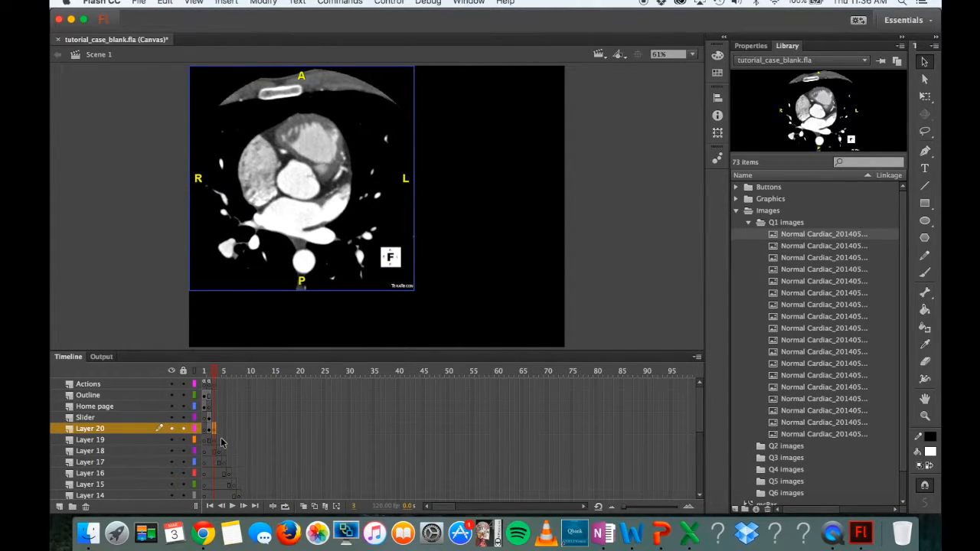
click(209, 431)
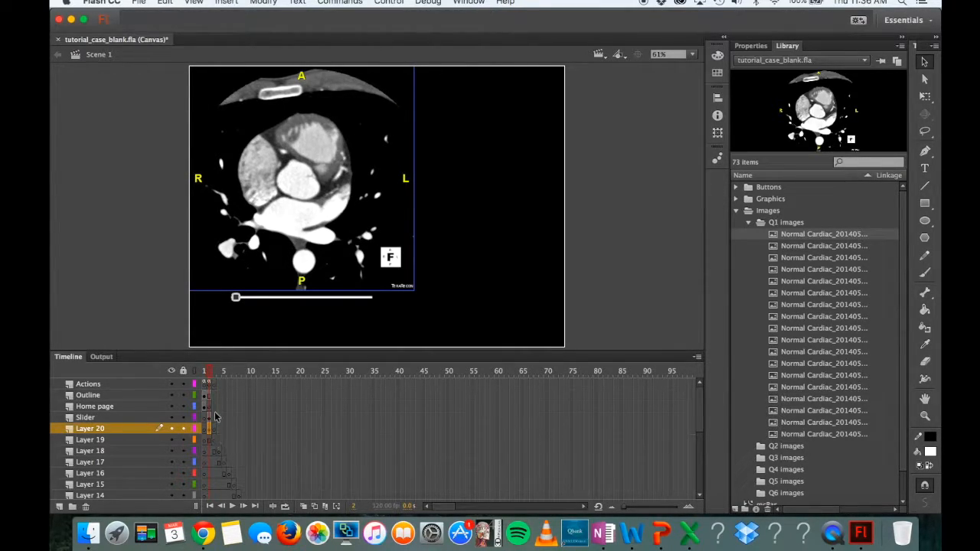
click(209, 375)
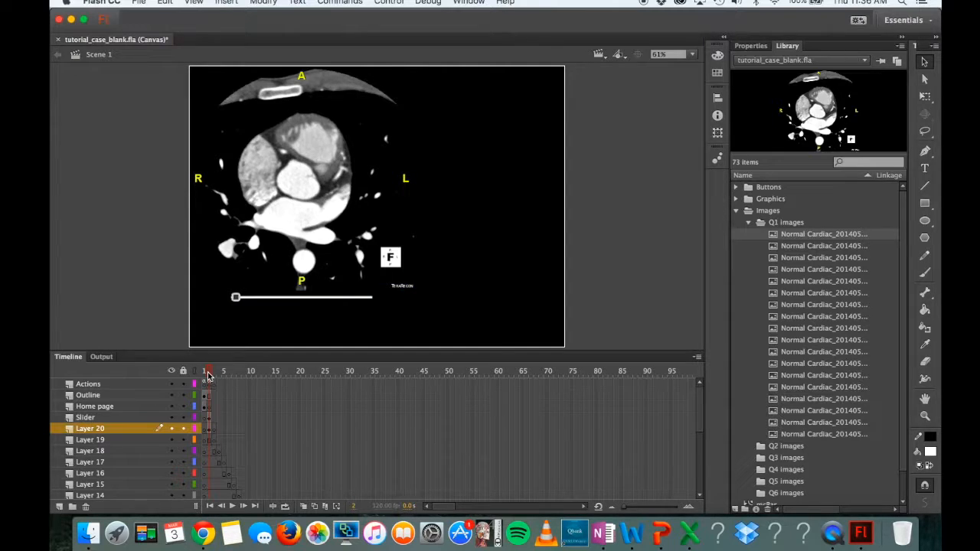
click(214, 431)
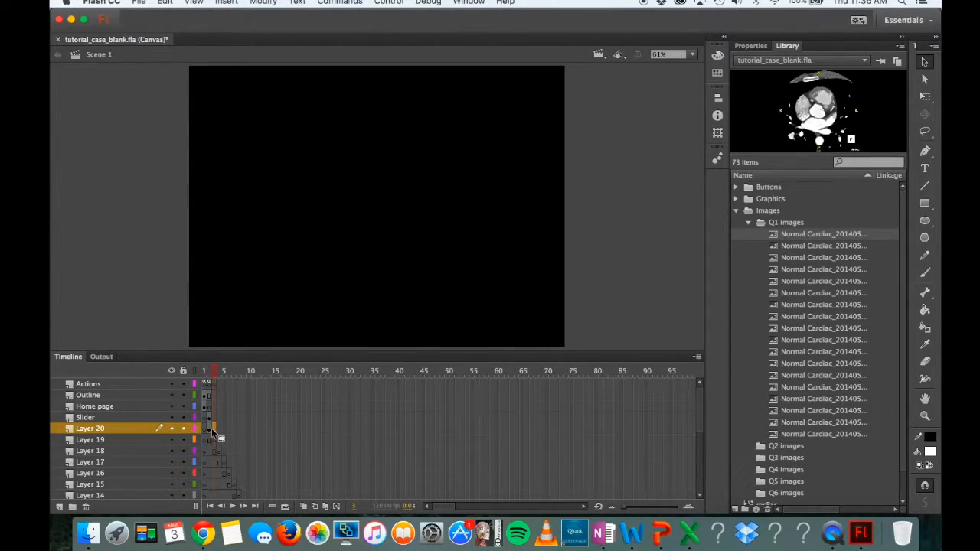
click(209, 430)
click(213, 431)
click(209, 430)
Step: Insert keyframes at frame 4 of Layer 19 and frame 5 of Layer 18
click(215, 441)
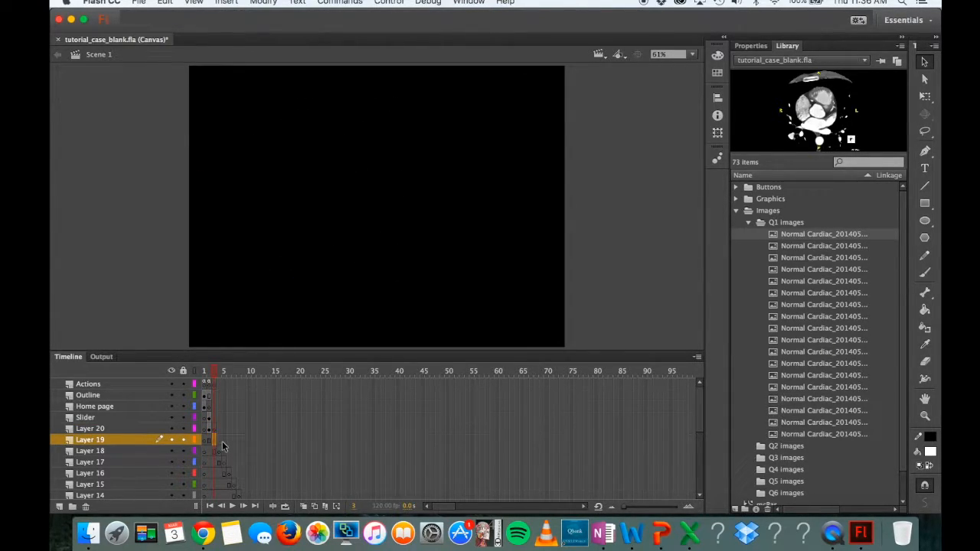
right_click(219, 442)
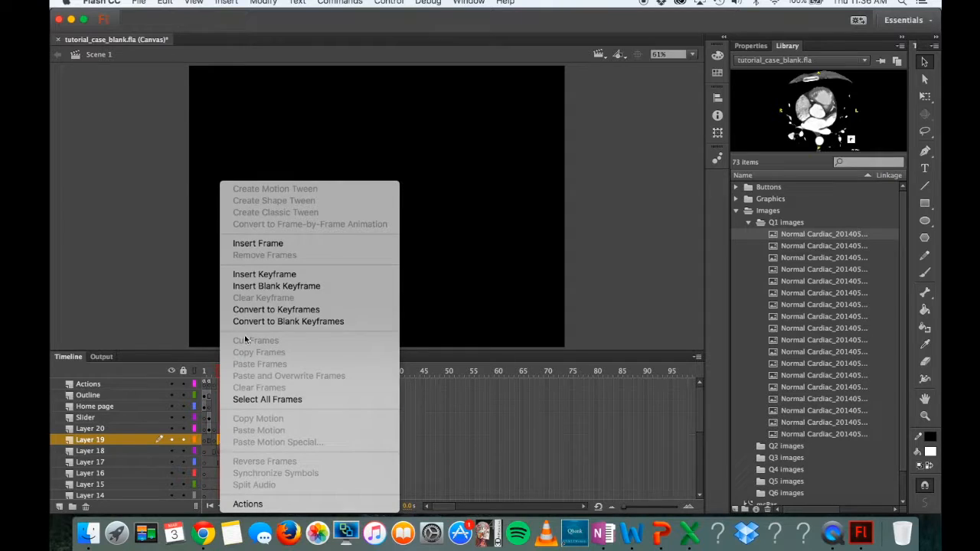
click(250, 276)
click(219, 451)
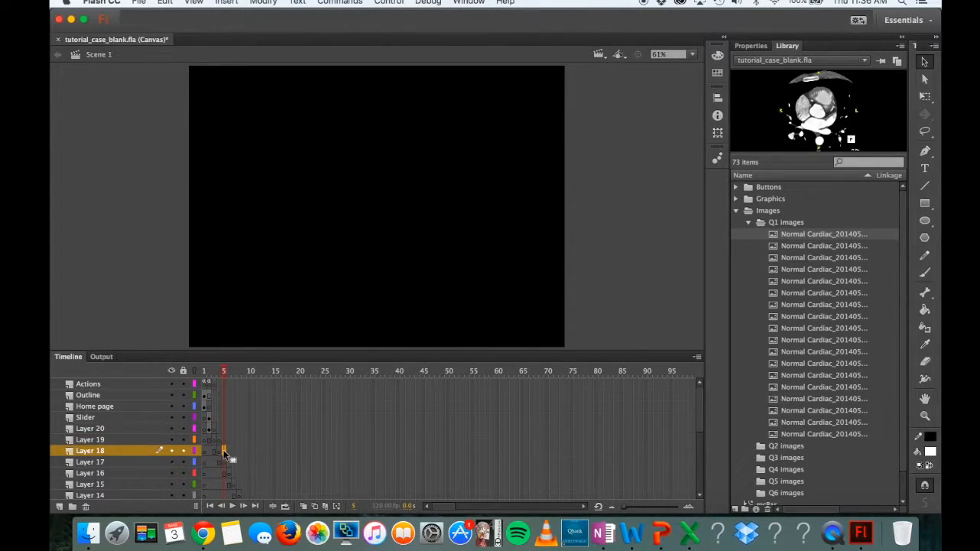
right_click(222, 451)
click(280, 276)
Step: Insert keyframes at frame 6 of Layer 17 and frame 7 of Layer 16
click(229, 463)
right_click(230, 463)
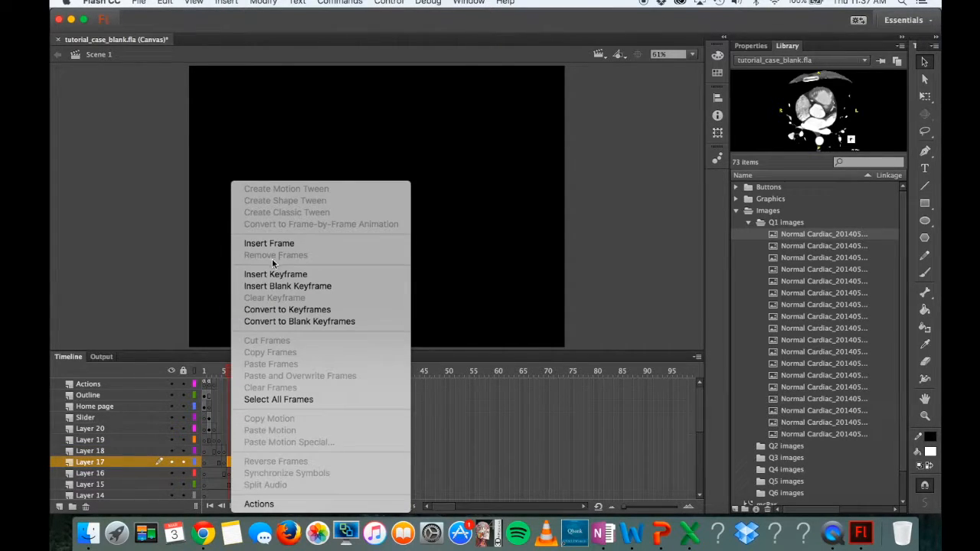
click(272, 275)
scroll(268, 405, down, 2)
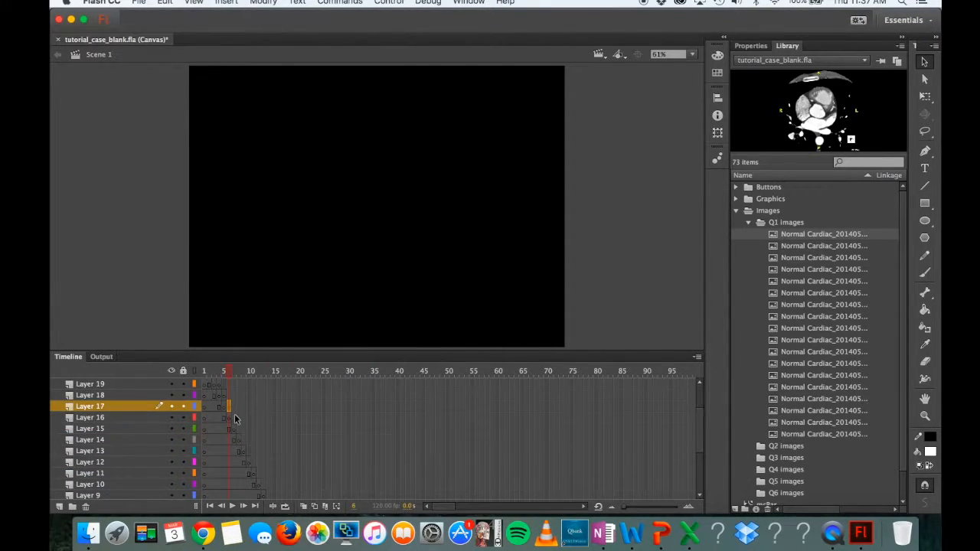
click(234, 418)
right_click(234, 418)
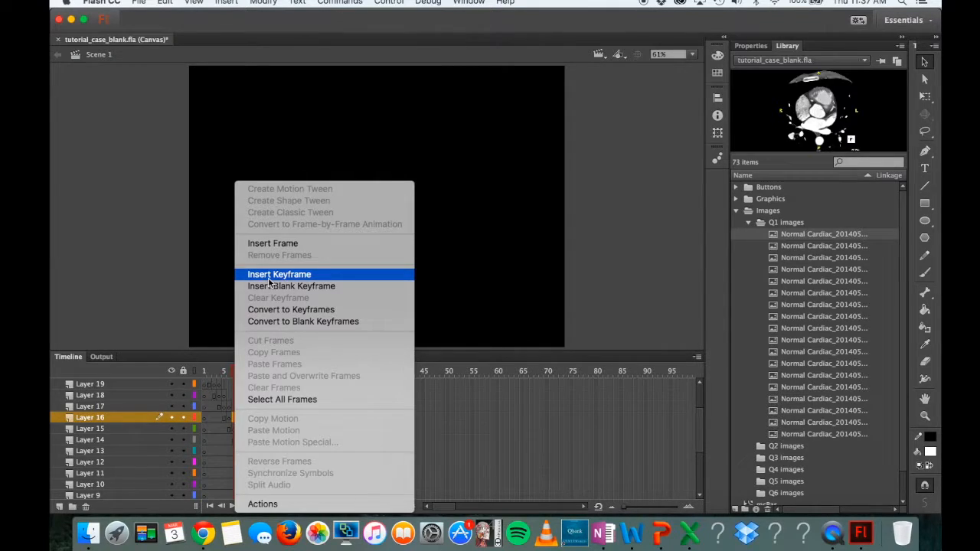
click(272, 273)
Step: Insert keyframes at frame 8 of Layer 15 and frame 9 of Layer 14
click(237, 429)
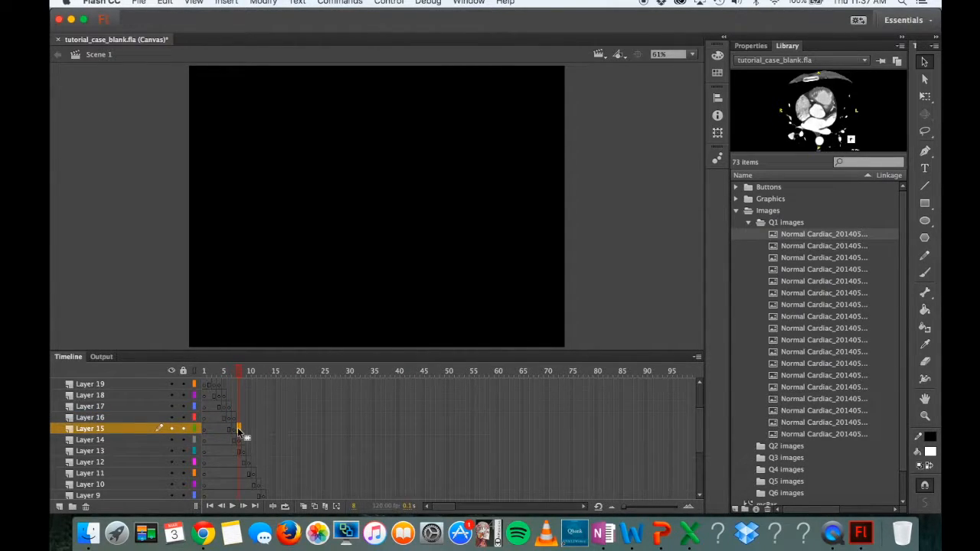
right_click(238, 428)
click(273, 275)
click(244, 440)
right_click(244, 438)
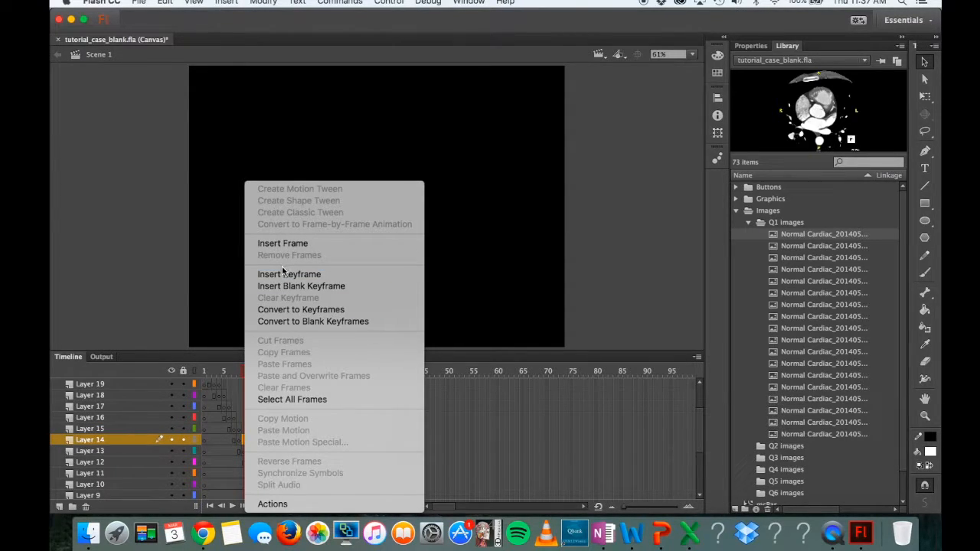
click(284, 275)
Step: Insert keyframes at frame 10 of Layer 13 and frame 11 of Layer 12
click(247, 451)
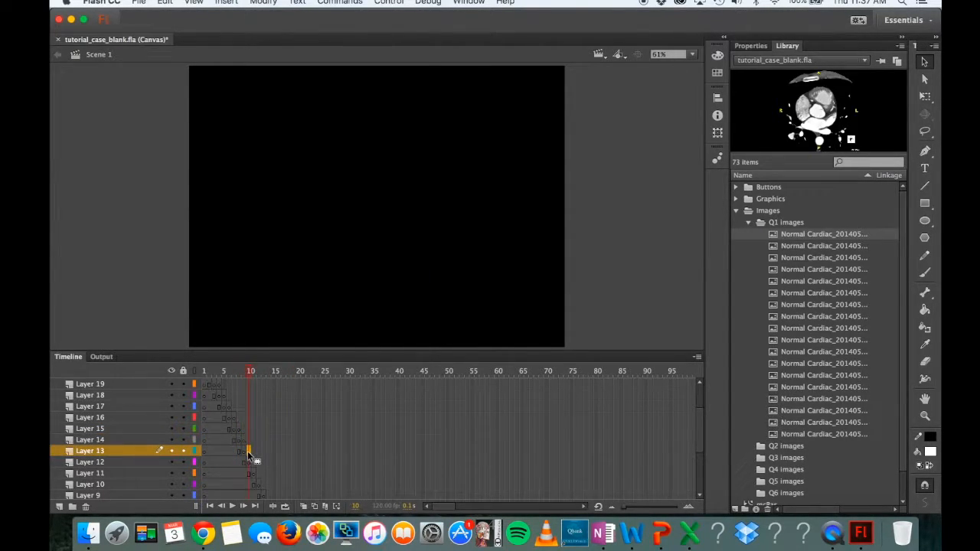
right_click(248, 451)
click(294, 275)
click(254, 462)
right_click(253, 463)
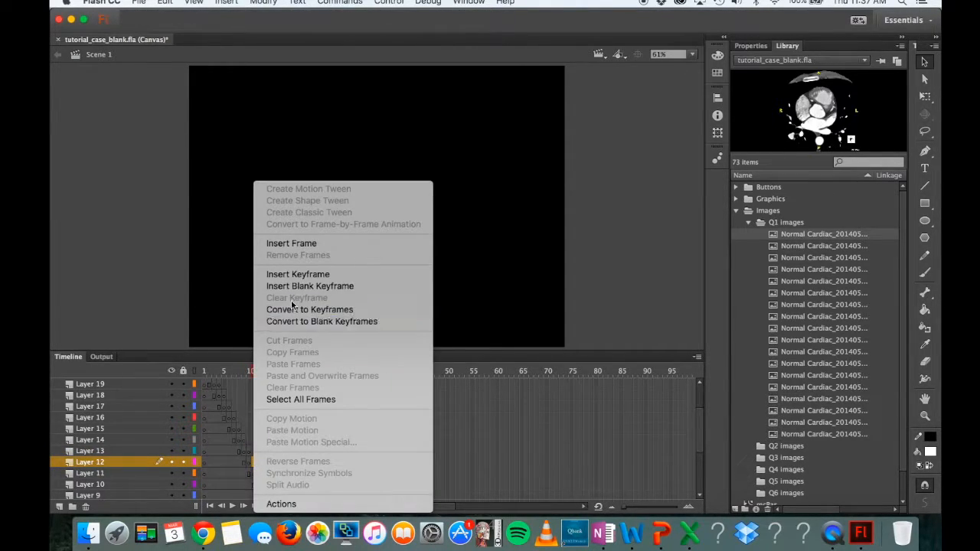
click(283, 273)
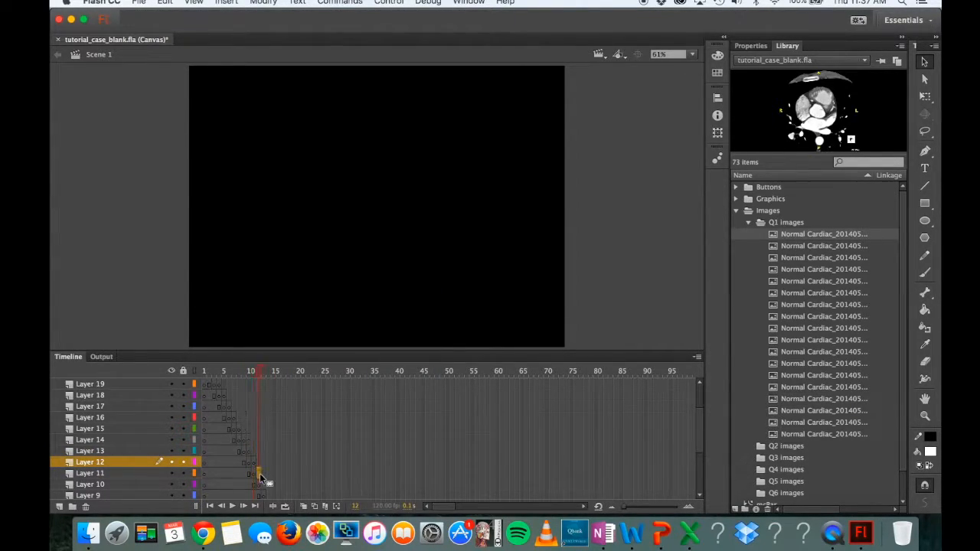
Step: Insert keyframes at frame 12 of Layer 11 and frame 13 of Layer 10
click(260, 475)
right_click(260, 474)
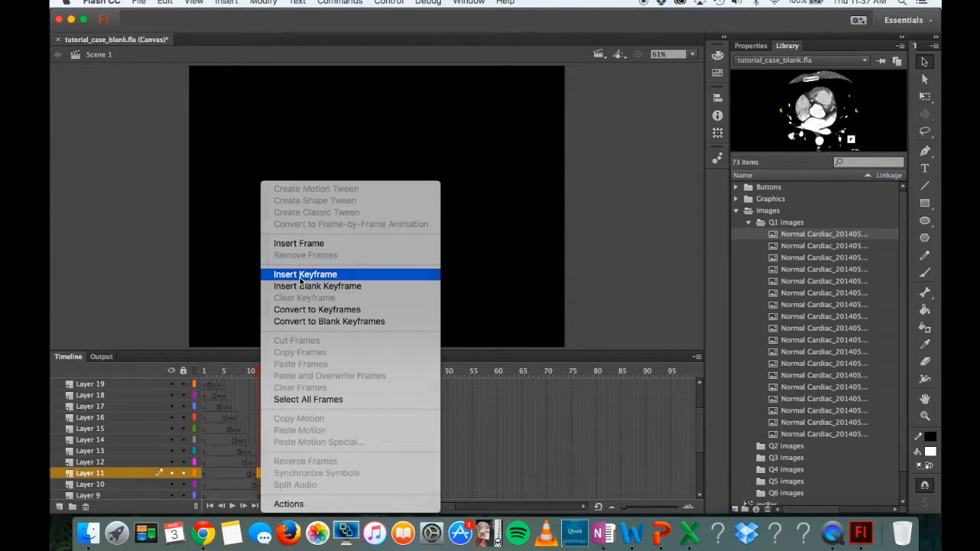
click(300, 277)
scroll(281, 402, down, 5)
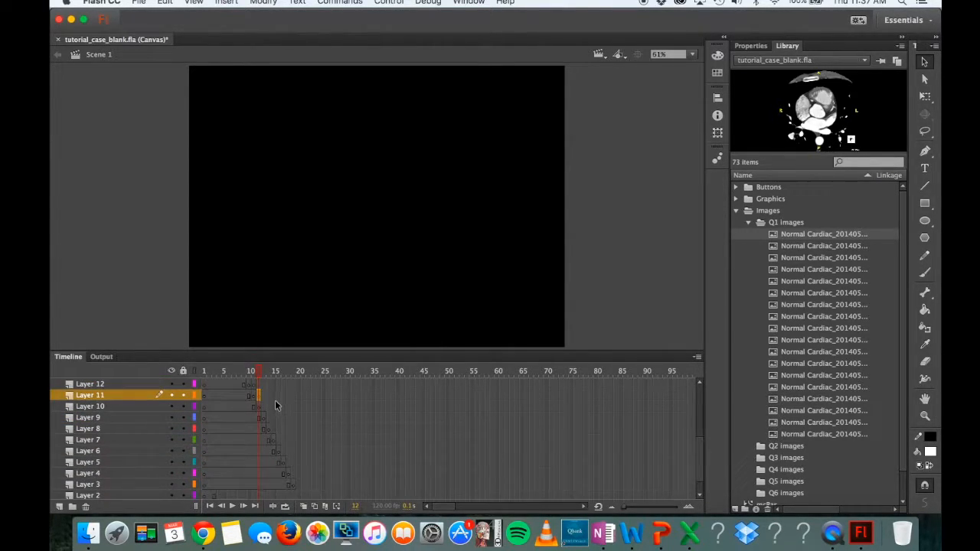
click(260, 405)
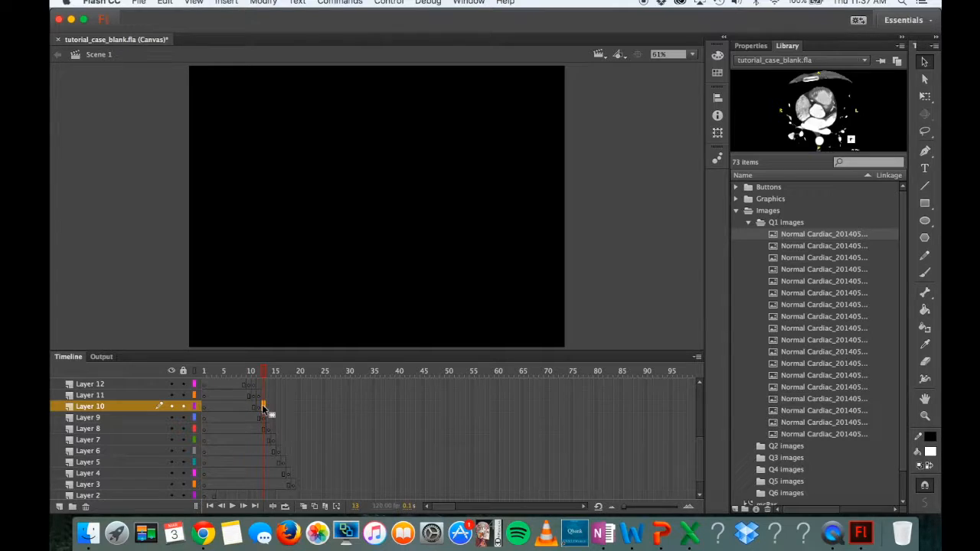
right_click(262, 404)
click(295, 275)
Step: Insert keyframes at frame 14 of Layer 9 and frame 15 of Layer 8
click(267, 418)
right_click(268, 416)
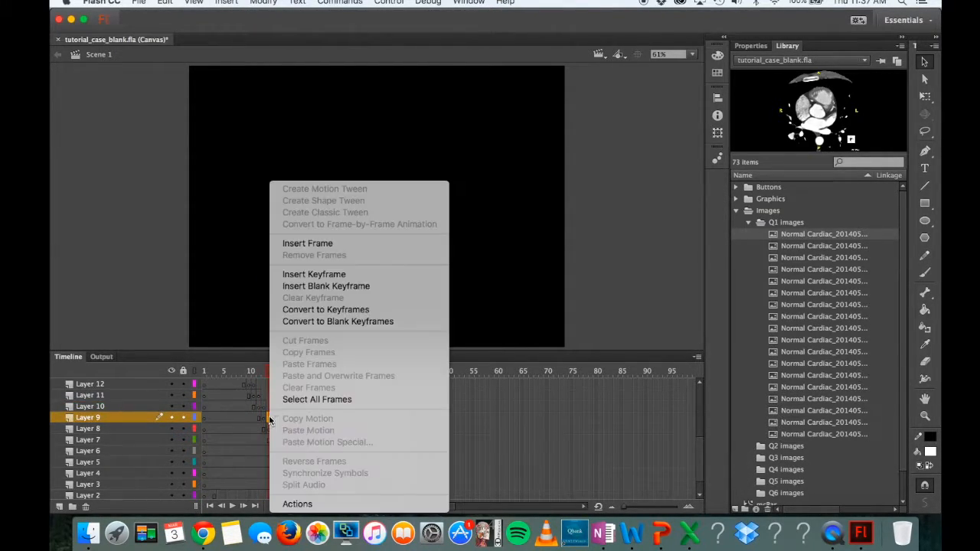
click(324, 275)
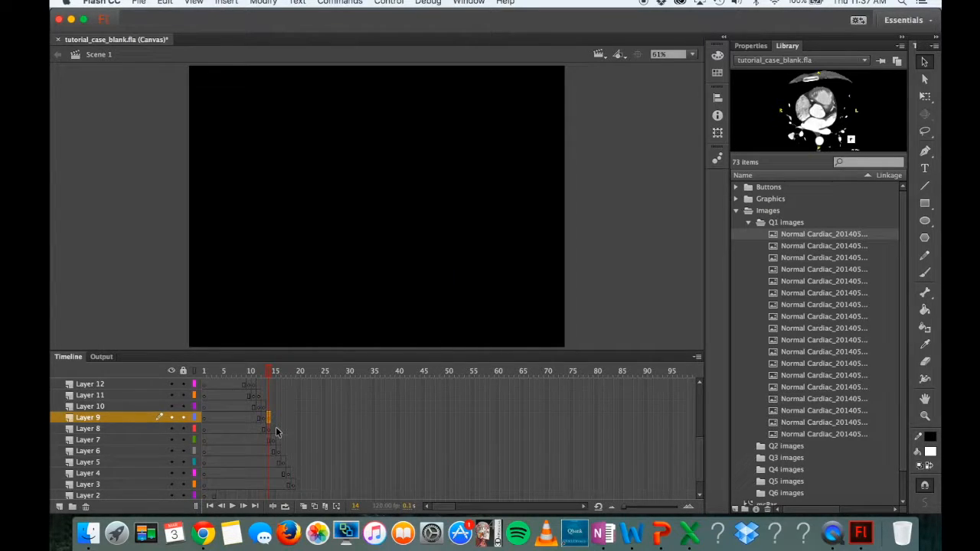
click(273, 429)
right_click(274, 429)
click(325, 276)
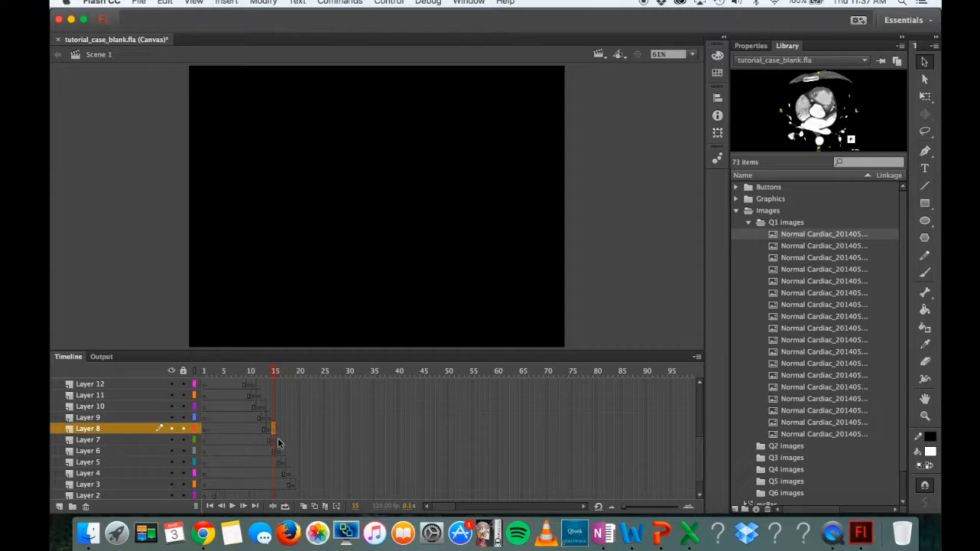
Step: Insert keyframes at frame 16 of Layer 7 and frame 17 of Layer 6
click(278, 440)
right_click(278, 440)
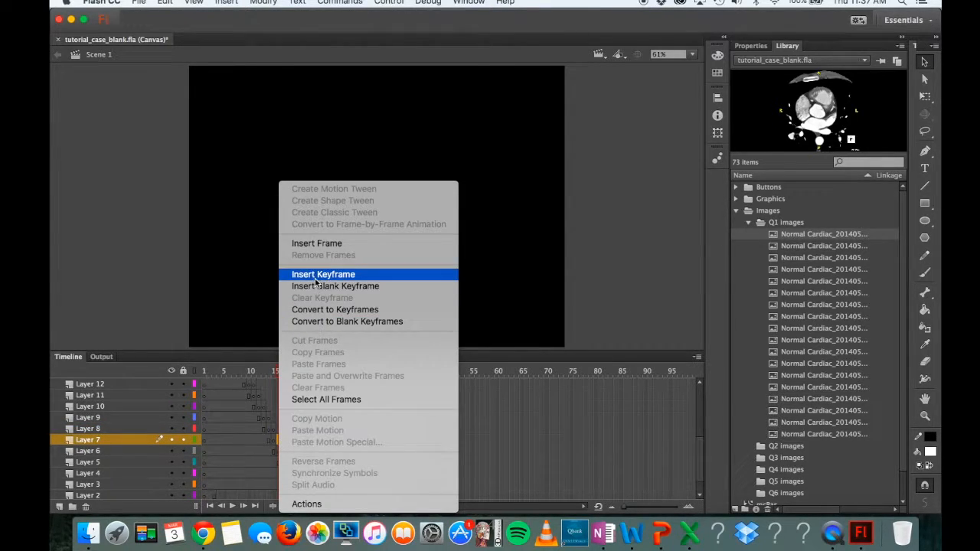
click(315, 277)
click(284, 450)
right_click(284, 450)
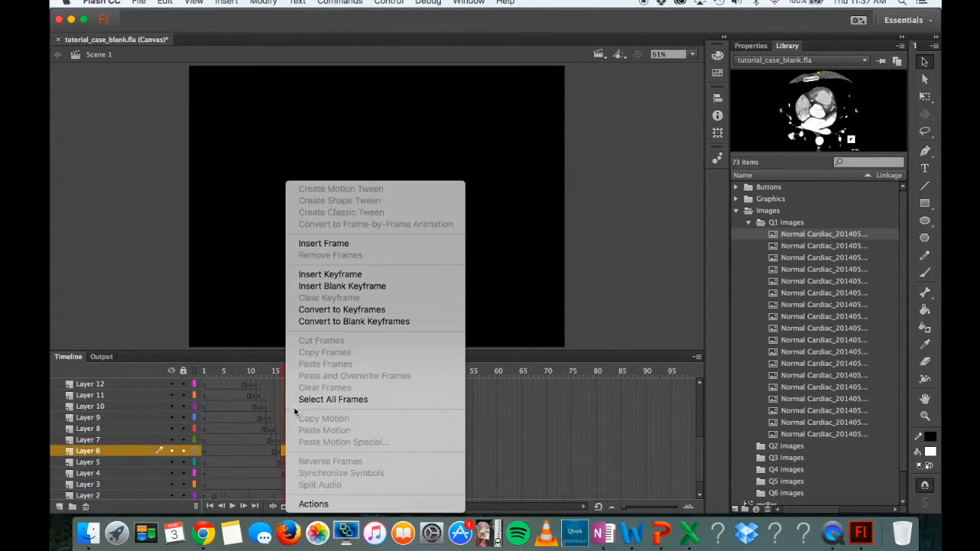
click(324, 275)
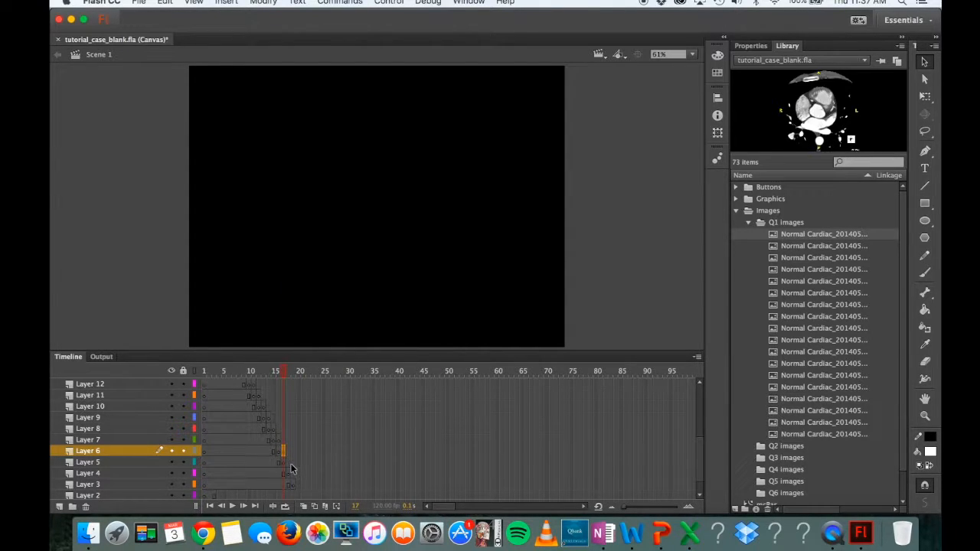
Step: Insert keyframes at frame 18 of Layer 5 and frame 19 of Layer 4
click(289, 462)
right_click(289, 462)
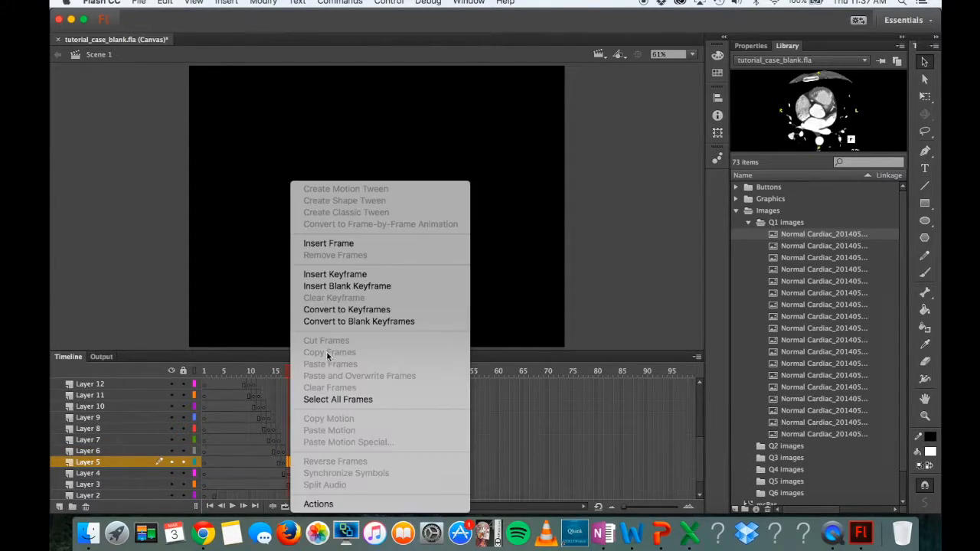
click(342, 275)
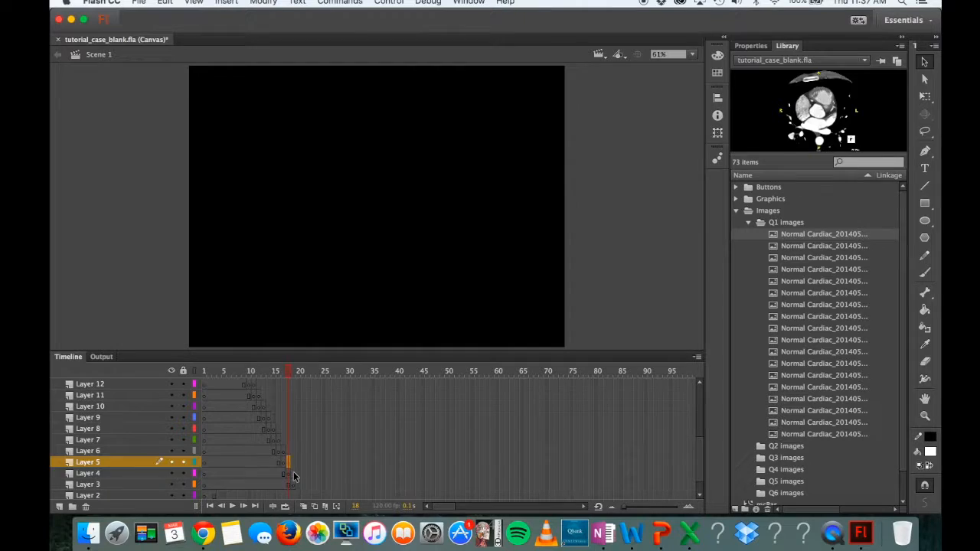
click(294, 474)
right_click(294, 474)
click(340, 274)
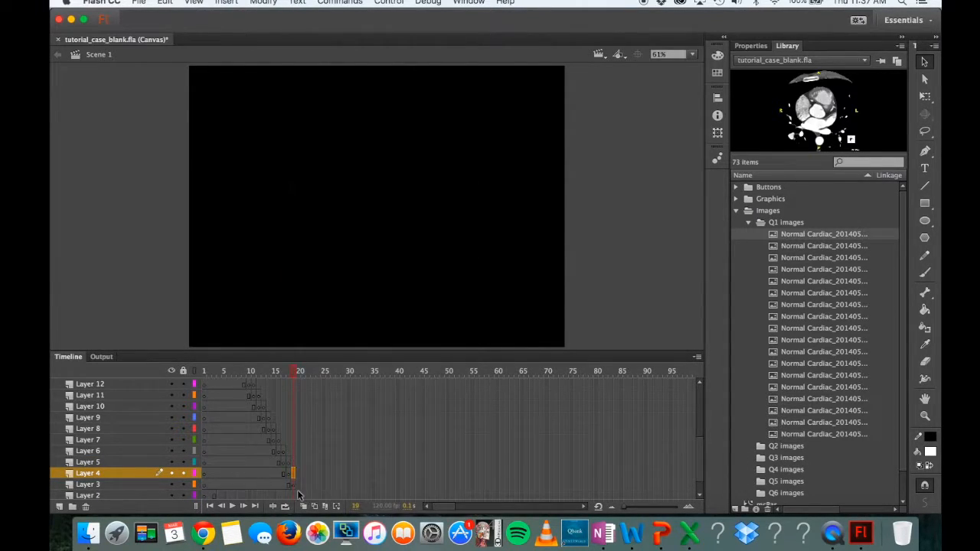
Step: Insert a keyframe at frame 20 of Layer 3
click(298, 484)
right_click(299, 484)
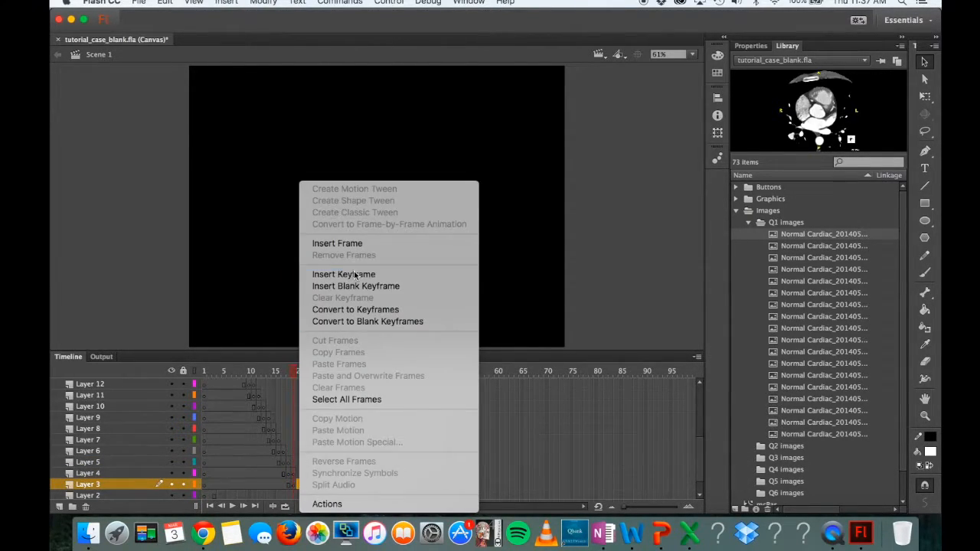
click(340, 274)
Step: Place the second Q1 image on the stage at frame 3 of Layer 19 and set its size to 600 by 600
scroll(286, 428, up, 6)
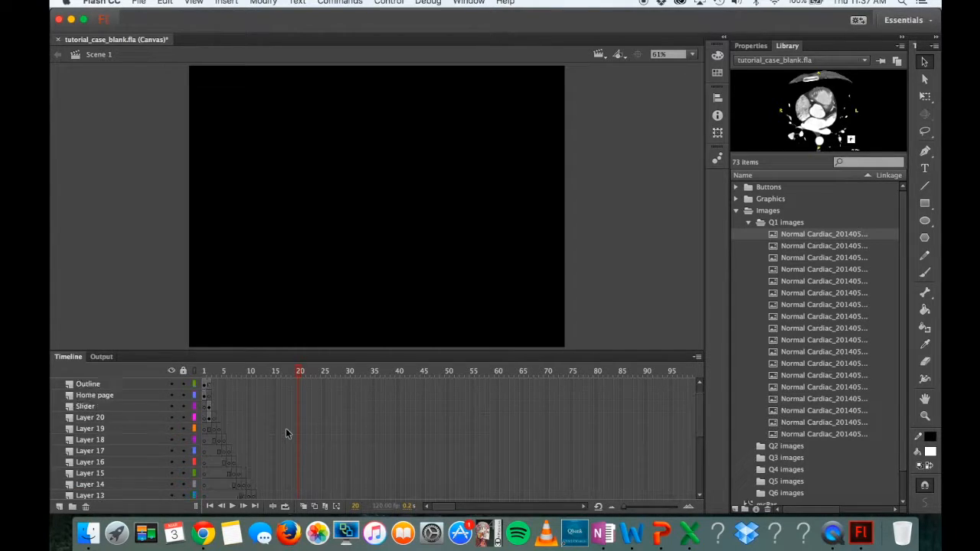
click(214, 439)
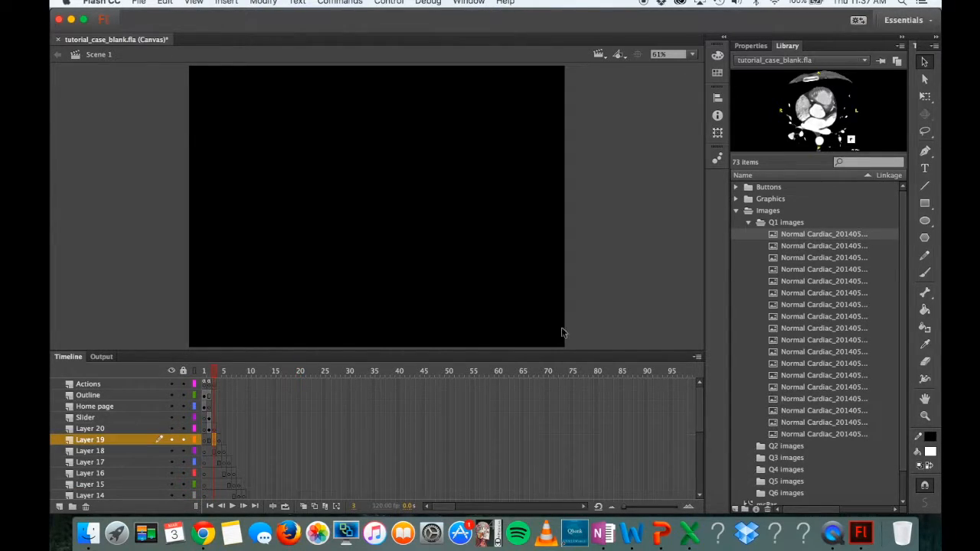
drag(823, 247, 461, 190)
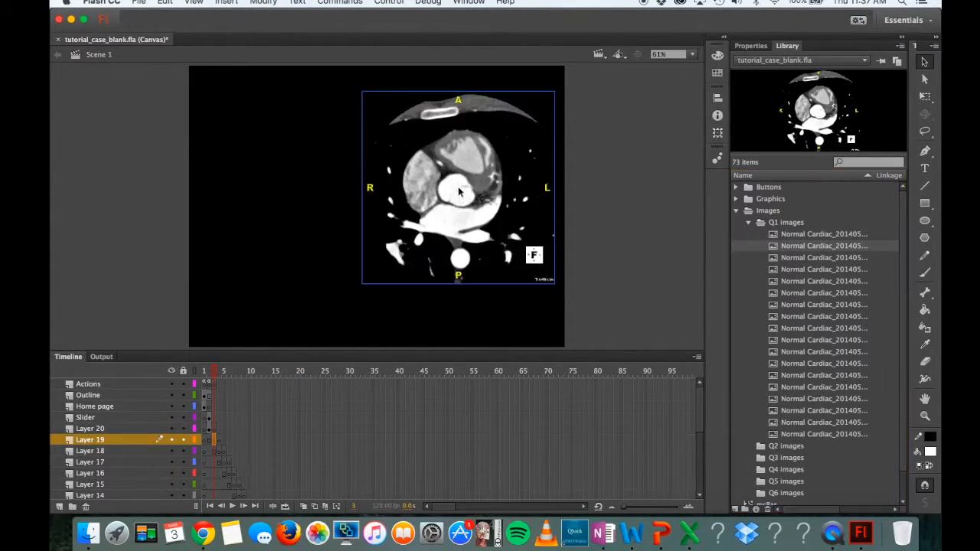
click(717, 115)
click(615, 104)
click(618, 104)
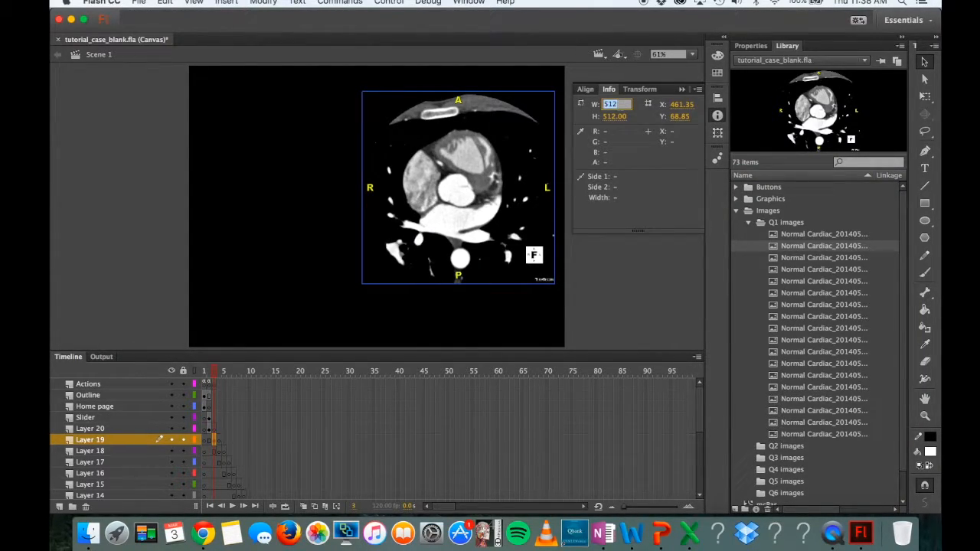
drag(621, 104, 594, 104)
key(Return)
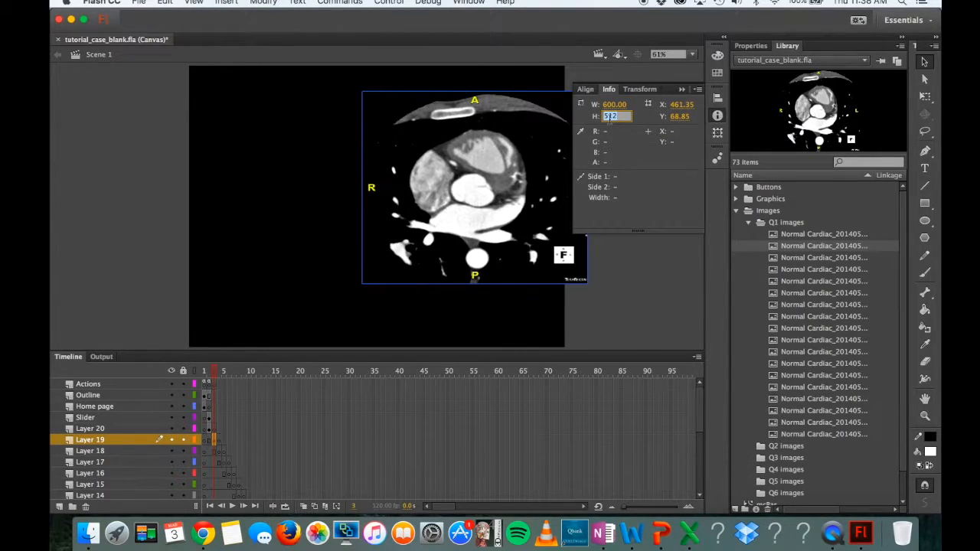
Step: Align the Layer 19 image to the left and top edges of the stage
click(588, 91)
click(590, 119)
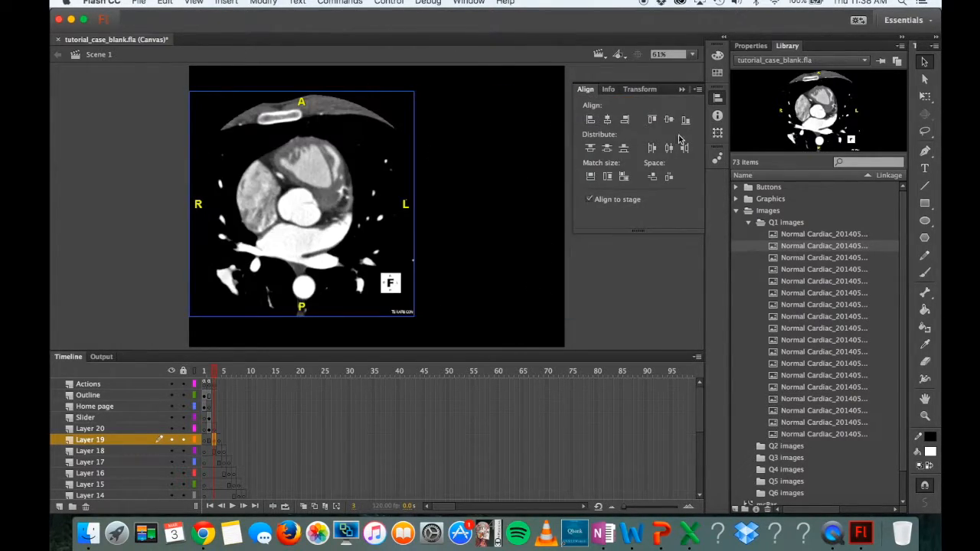
click(651, 120)
Step: Place the third Q1 image on the stage at frame 4 of Layer 18 and set its size to 600 by 600
click(219, 451)
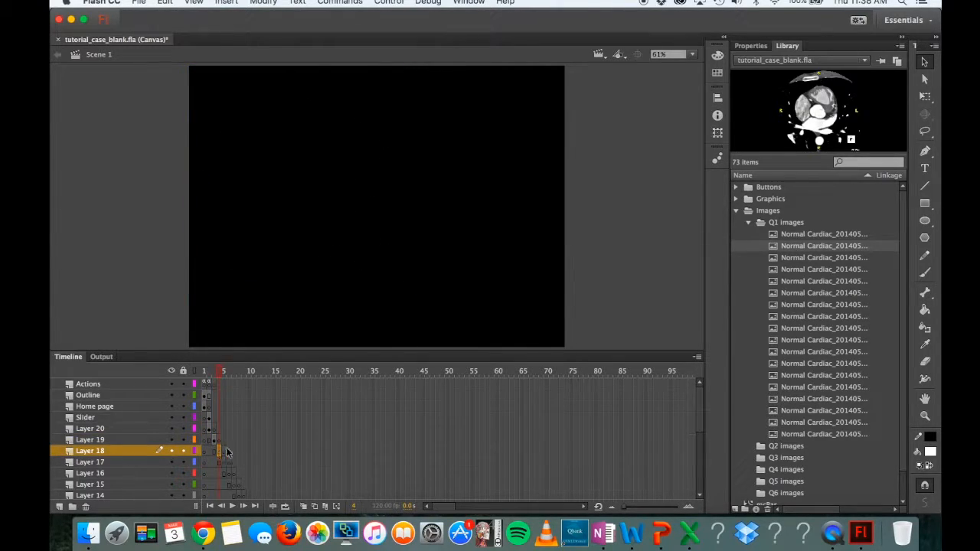
drag(814, 261, 470, 232)
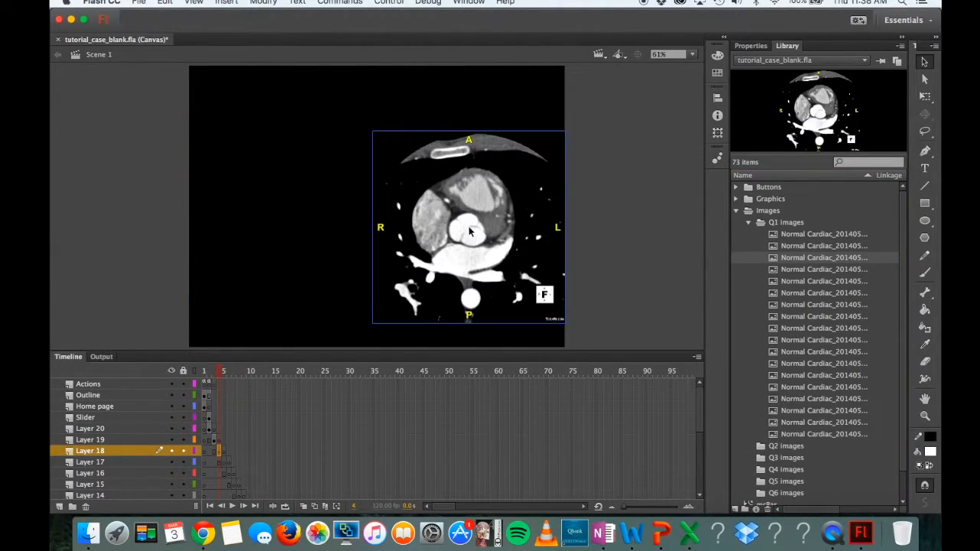
click(718, 133)
click(601, 102)
text(600)
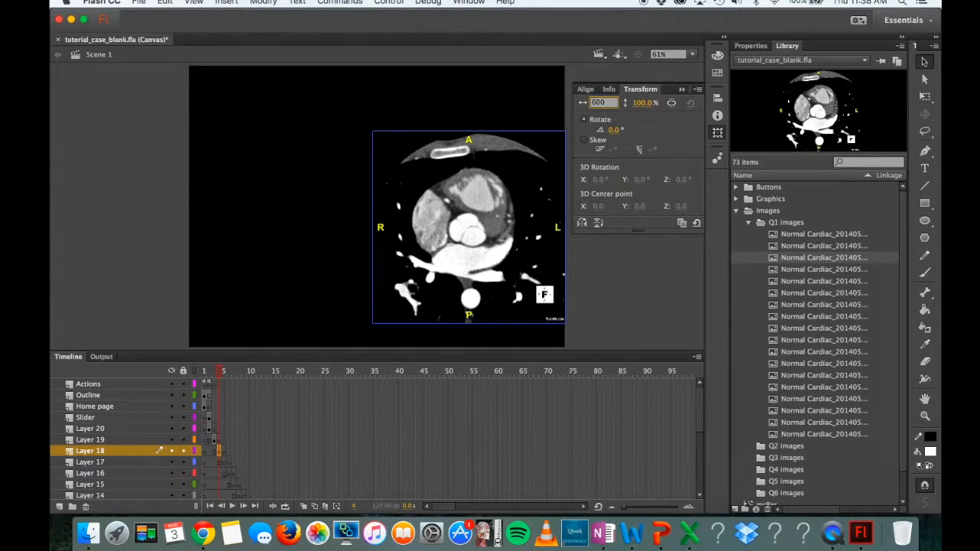
click(609, 90)
click(608, 105)
text(600)
key(Return)
Step: Align the Layer 18 image to the left and top edges of the stage
click(585, 89)
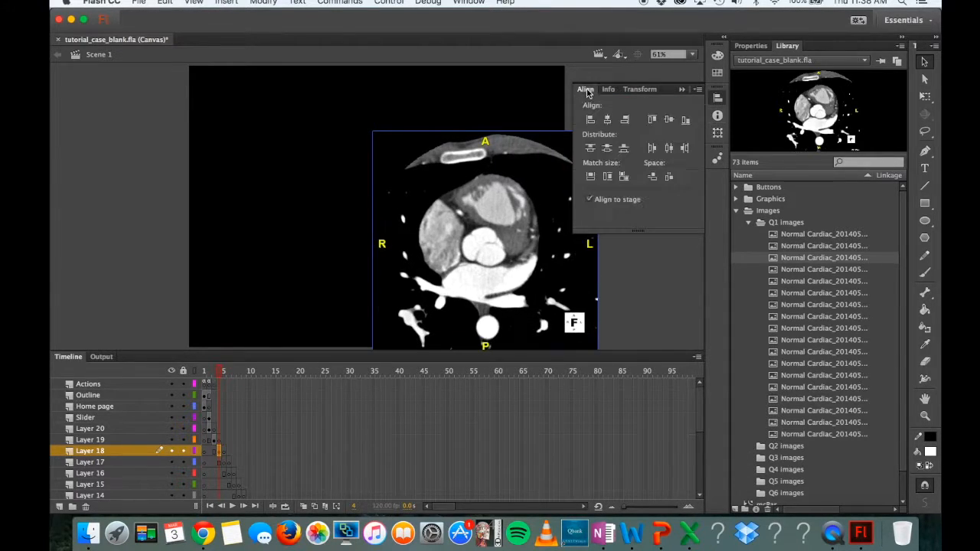
click(591, 120)
click(651, 121)
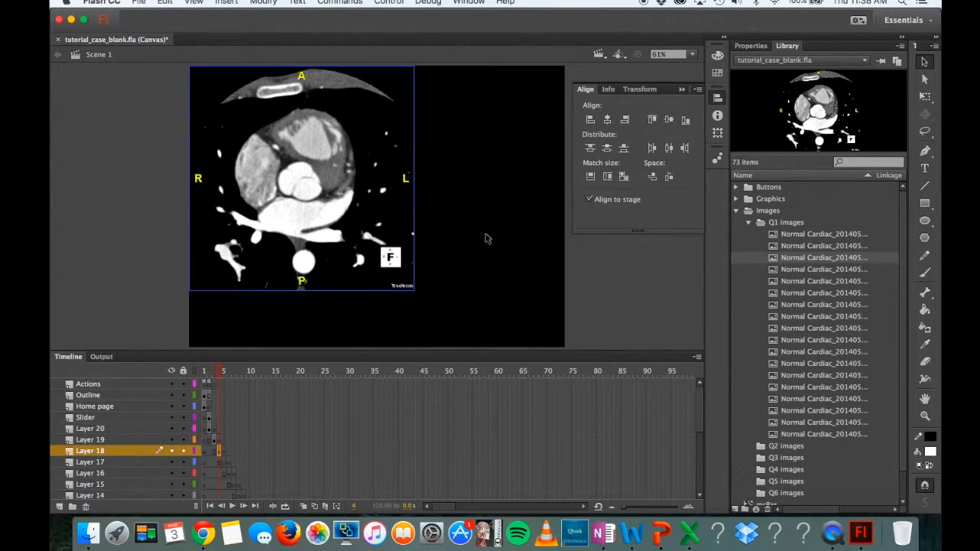
Step: Place the fourth Q1 image on the stage at frame 5 of Layer 17 and set its size to 600 by 600
click(224, 463)
drag(806, 273, 447, 191)
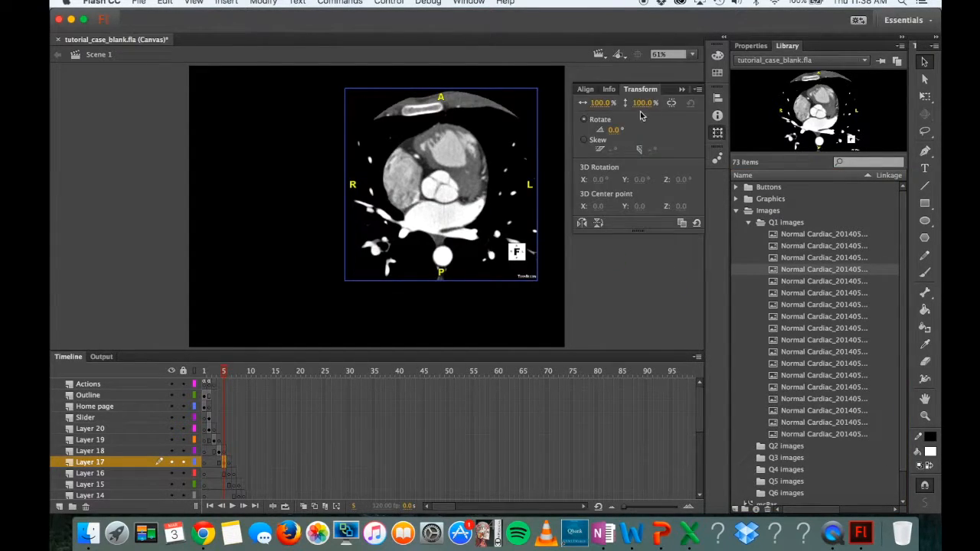
click(609, 89)
click(609, 105)
text(600)
click(609, 115)
text(600)
Step: Align the Layer 17 image to the left and top edges of the stage
click(585, 89)
click(590, 119)
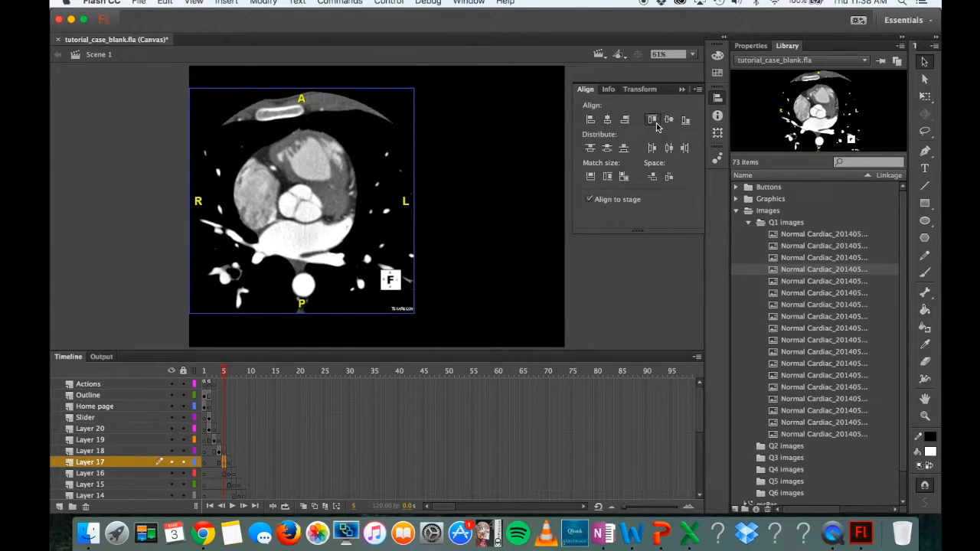
click(654, 121)
Step: Place the fifth Q1 image on the stage at frame 6 of Layer 16 and set its size to 600 by 600
click(229, 473)
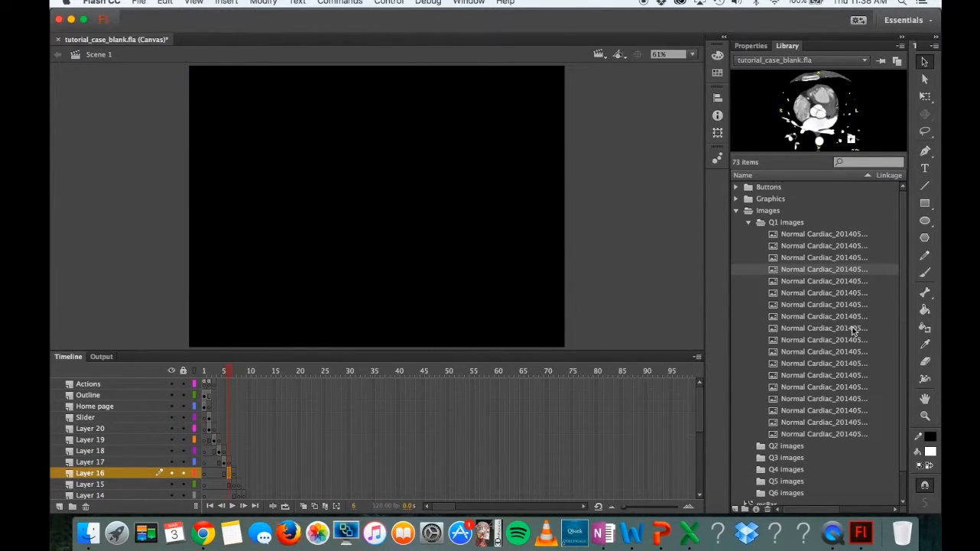
drag(839, 281, 529, 212)
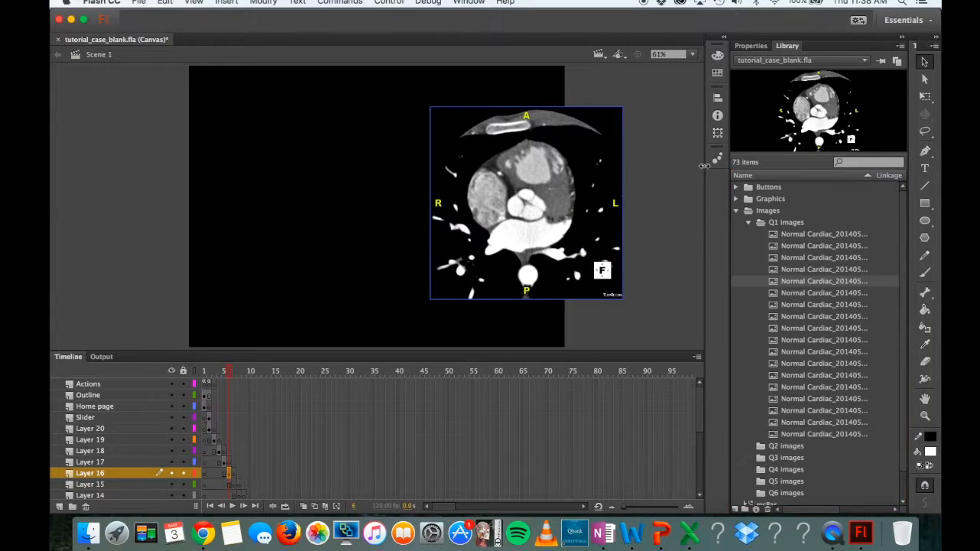
click(718, 115)
click(614, 104)
text(600)
key(Tab)
text(900)
key(Return)
Step: Align the Layer 16 image to the left and top edges of the stage
click(585, 89)
click(590, 119)
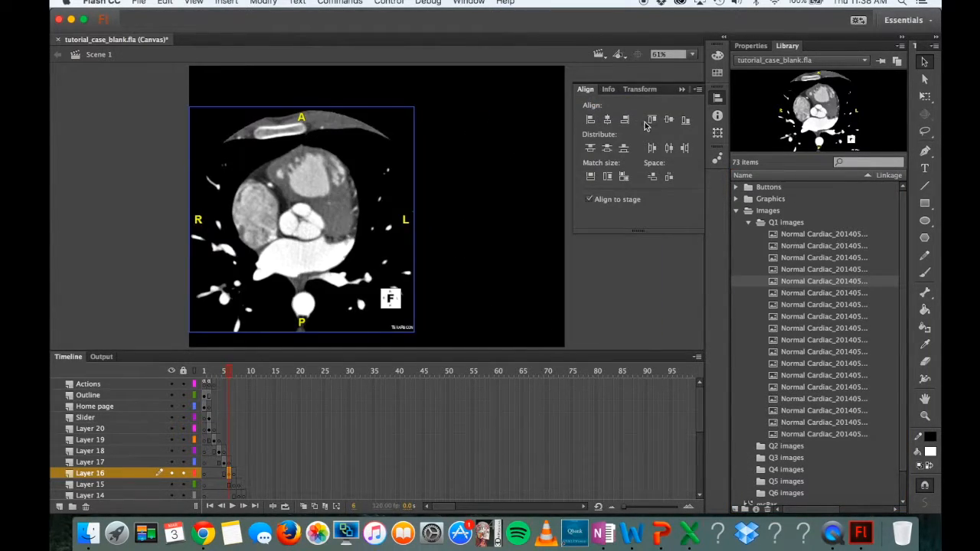
click(651, 119)
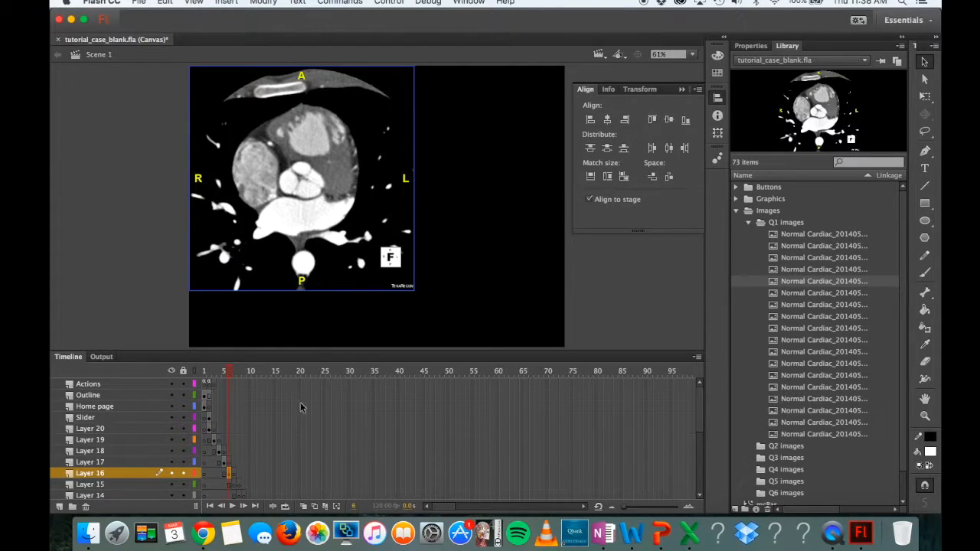
Step: Place the sixth Q1 image on the stage at frame 7 of Layer 15 and set its size to 600 by 600
click(234, 485)
scroll(496, 388, down, 1)
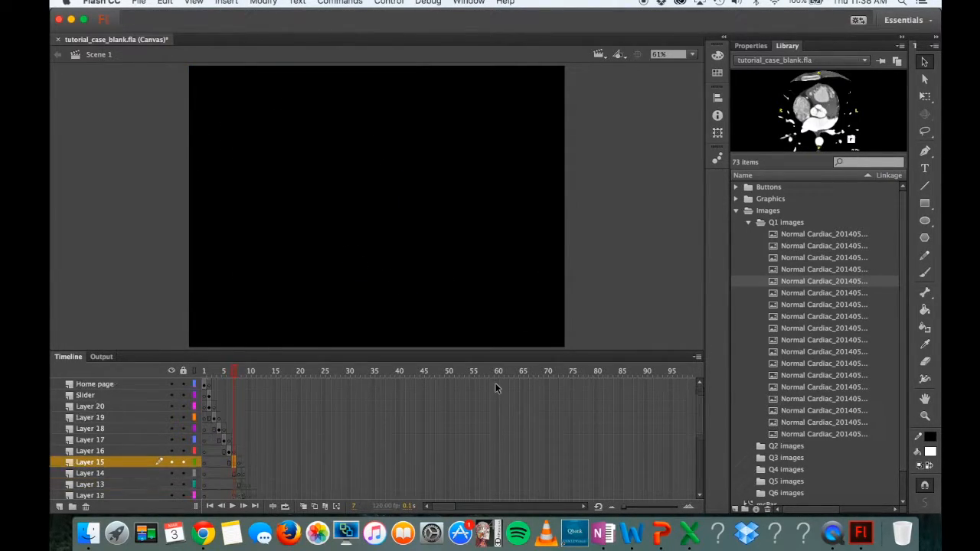
scroll(495, 389, down, 4)
drag(787, 295, 517, 226)
click(718, 137)
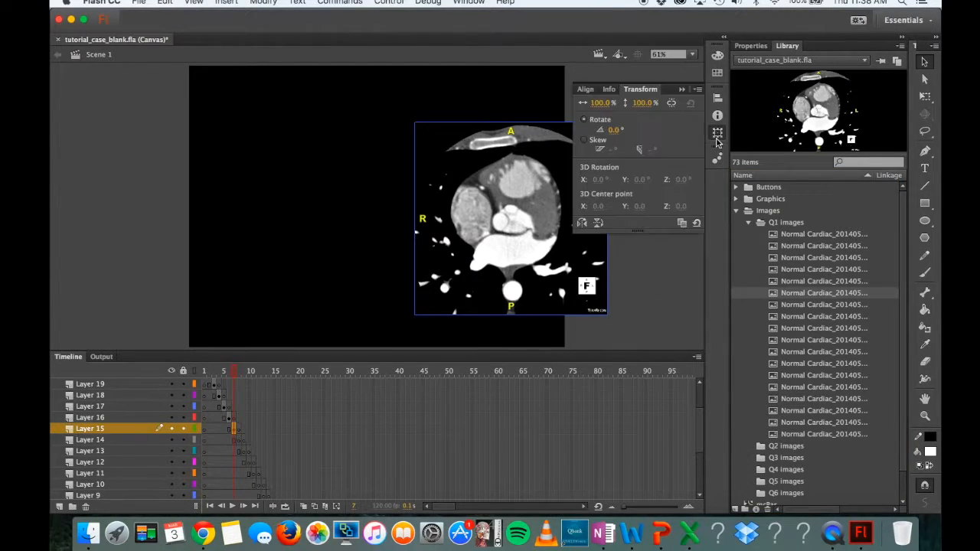
click(600, 103)
click(609, 89)
click(614, 105)
text(600)
key(Tab)
text(600)
key(Return)
Step: Align the Layer 15 image to the left and top edges of the stage
click(585, 89)
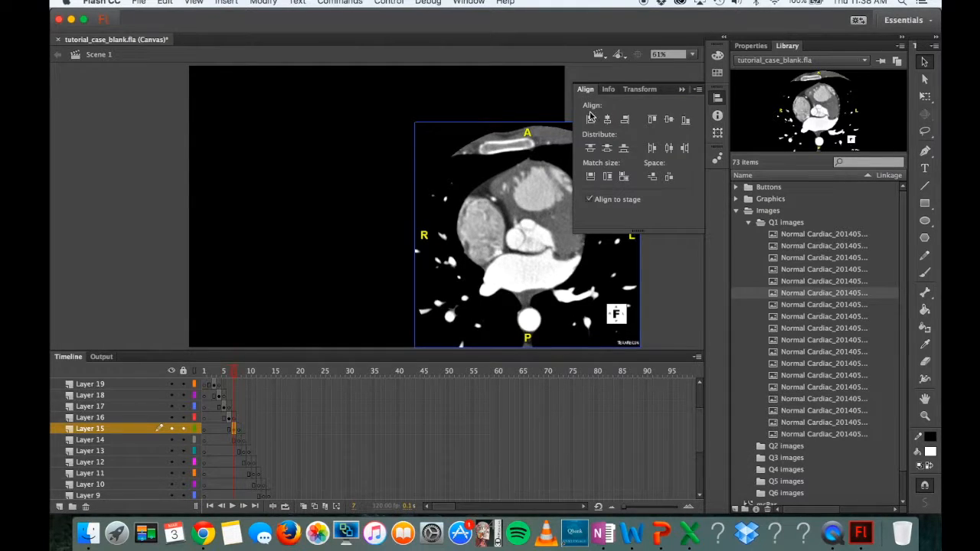
click(590, 120)
click(652, 120)
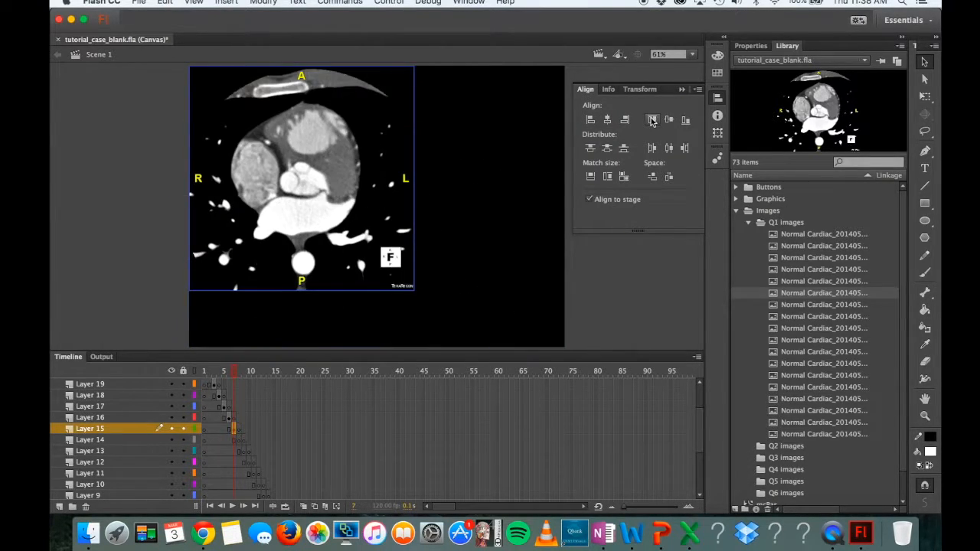
Step: Place the seventh Q1 image on the stage at frame 8 of Layer 14 and set its size to 600 by 600
click(239, 441)
drag(793, 306, 395, 174)
click(718, 134)
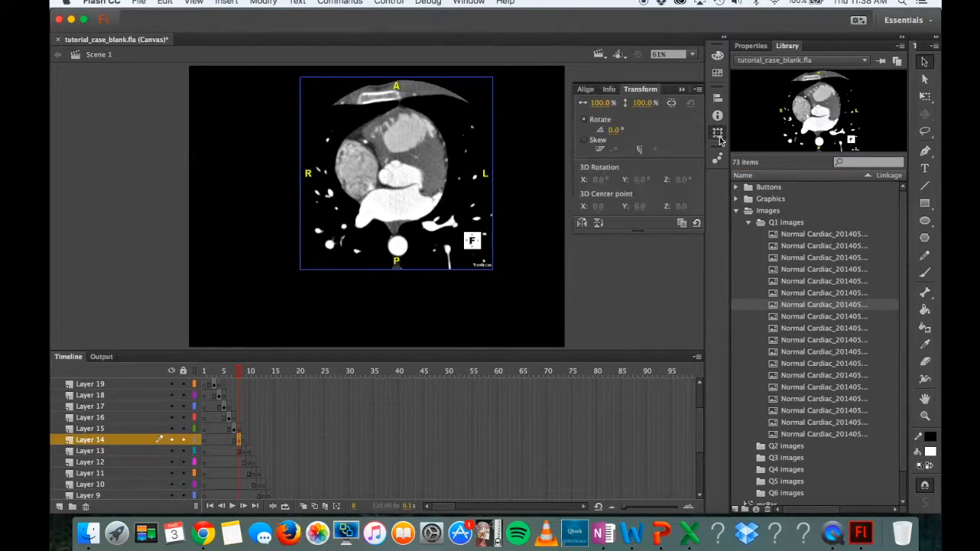
click(609, 89)
click(614, 104)
text(600)
key(Tab)
text(600)
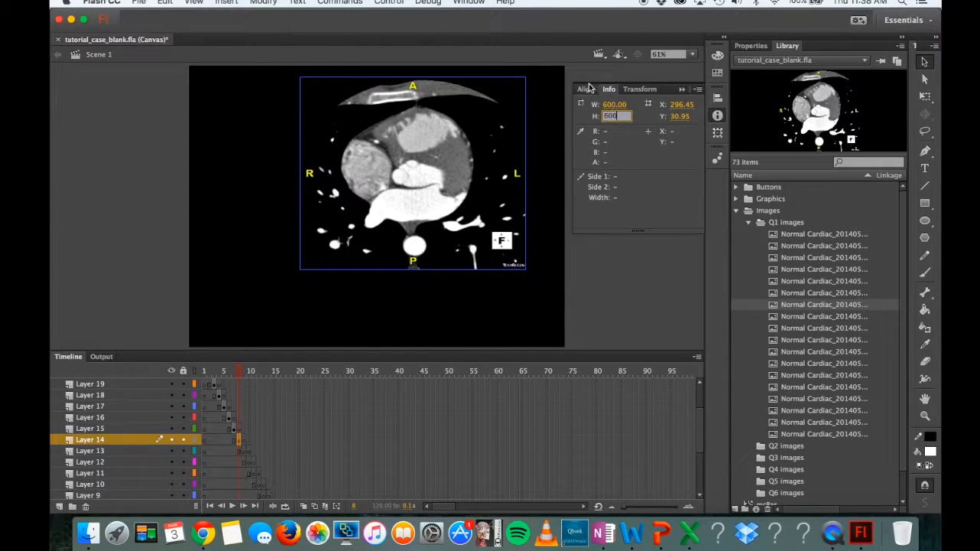
Step: Align the Layer 14 image to the left and top edges of the stage
click(585, 89)
click(591, 120)
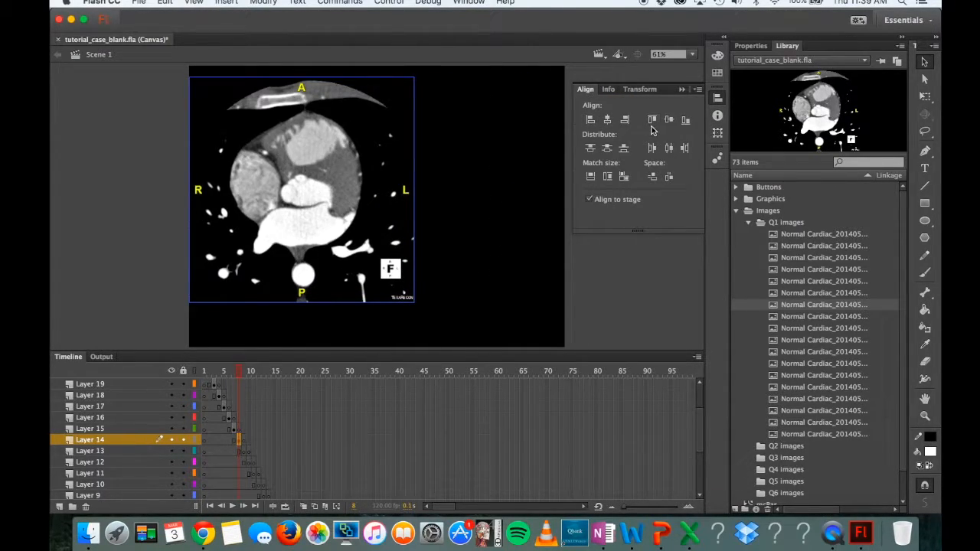
click(652, 120)
Step: Place the eighth Q1 image on the stage at frame 9 of Layer 13 and set its size to 600 by 600
click(244, 452)
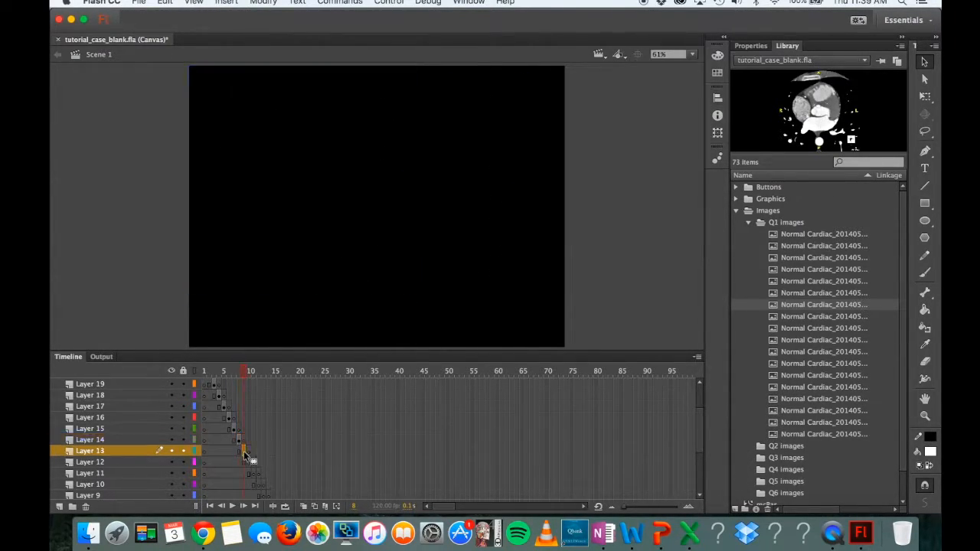
drag(813, 319, 459, 218)
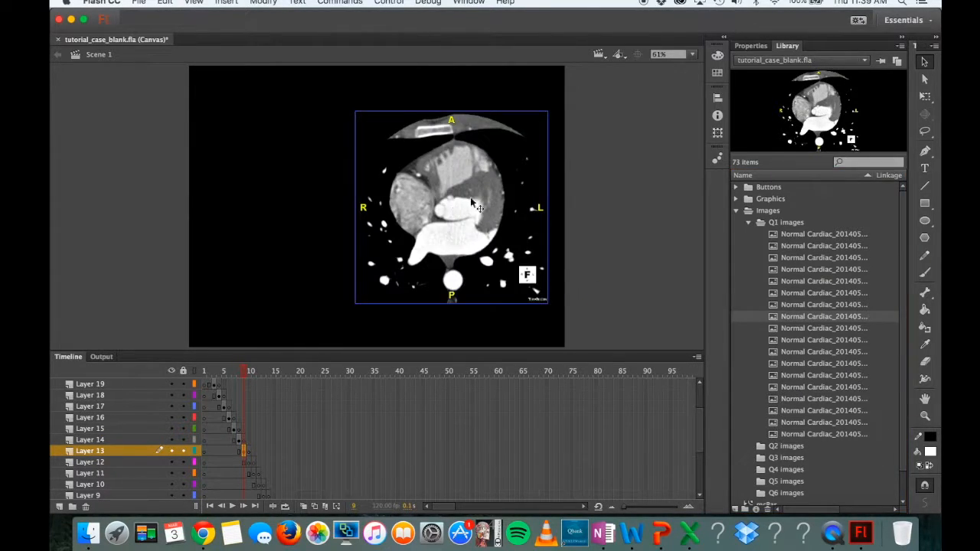
click(717, 134)
click(600, 103)
text(600)
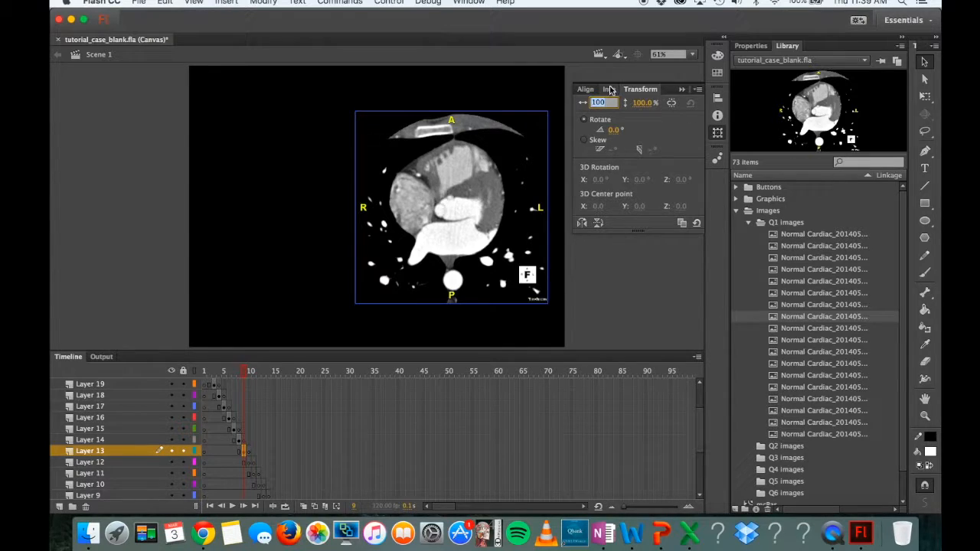
click(609, 92)
click(611, 103)
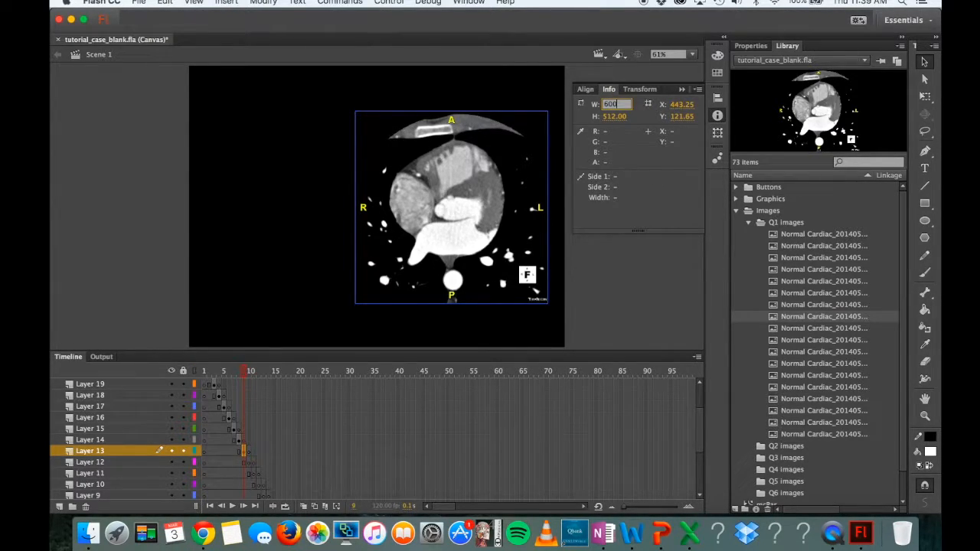
click(610, 117)
text(600)
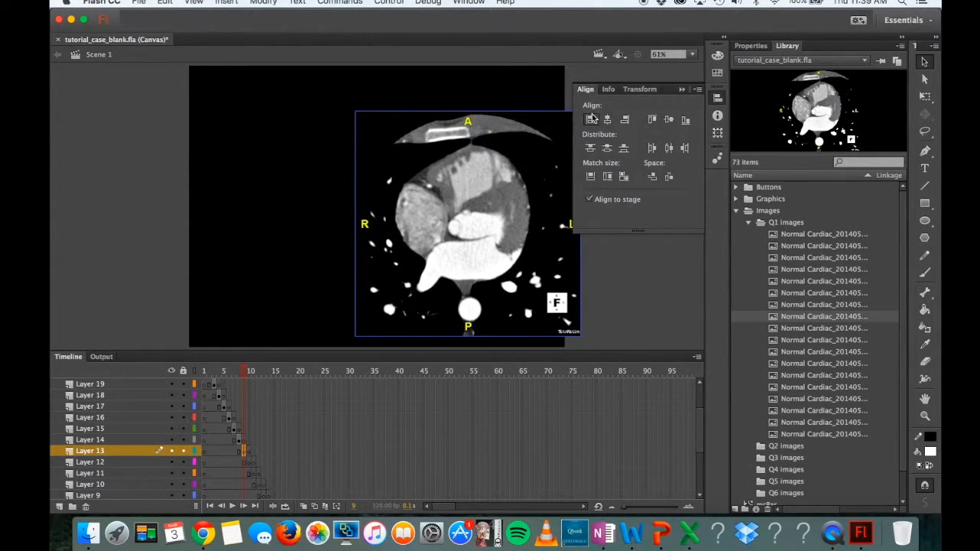
Step: Align the Layer 13 image to the left and top edges of the stage
click(590, 119)
click(653, 123)
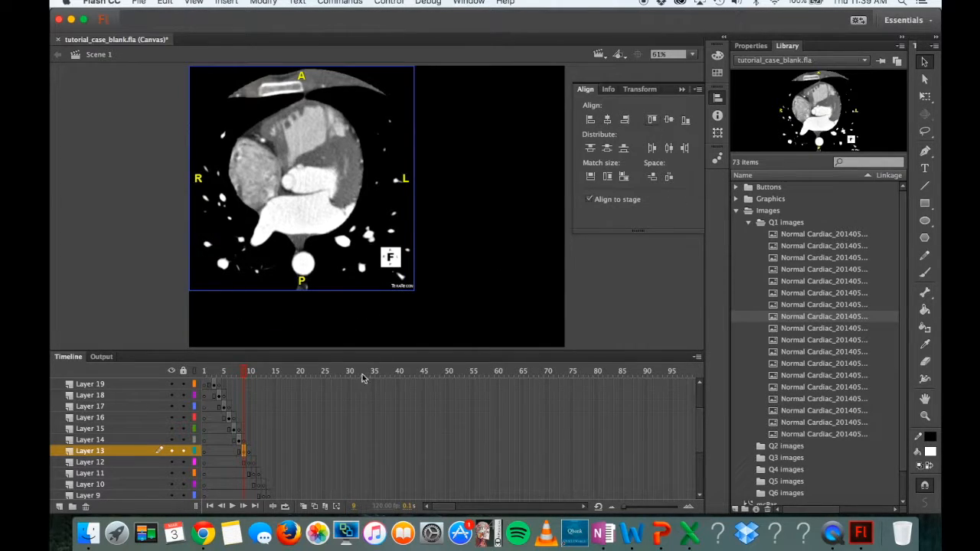
Step: Place the ninth Q1 image on the stage at frame 10 of Layer 12 and set its size to 600 by 600
click(248, 462)
drag(806, 329, 506, 219)
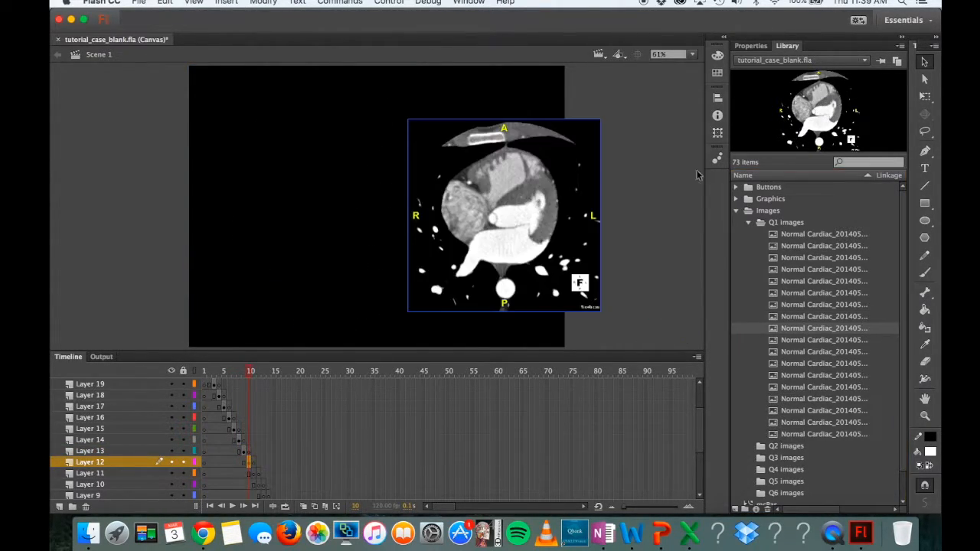
click(716, 115)
click(614, 104)
text(600)
click(607, 115)
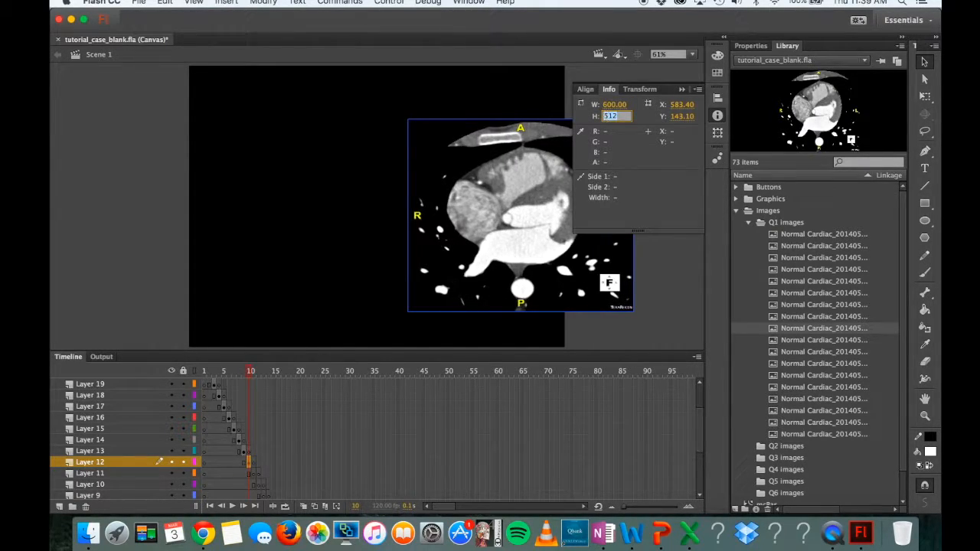
text(600)
Step: Align the Layer 12 image to the left and top edges of the stage
click(585, 89)
click(591, 120)
click(652, 120)
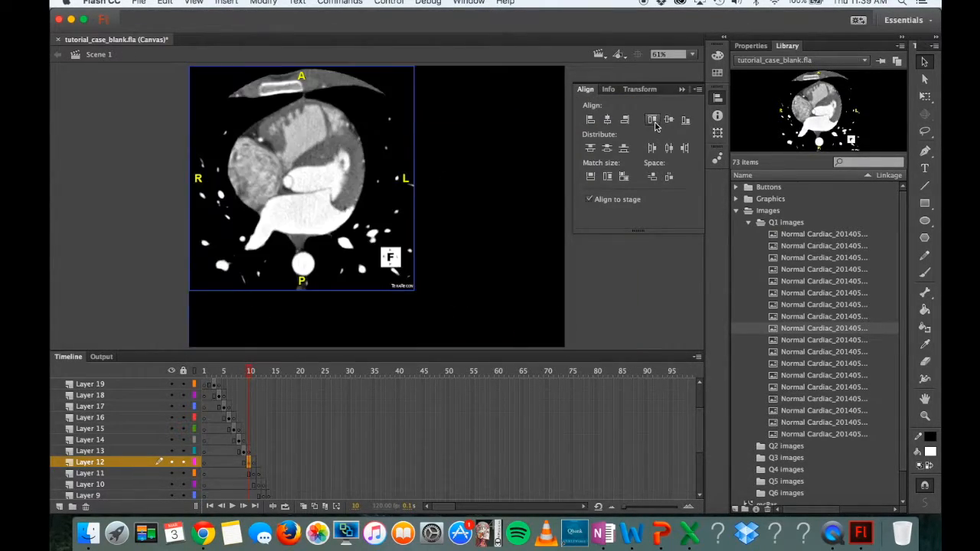
Step: Place the tenth Q1 image on the stage at frame 11 of Layer 11 and set its size to 600 by 600
scroll(332, 446, down, 6)
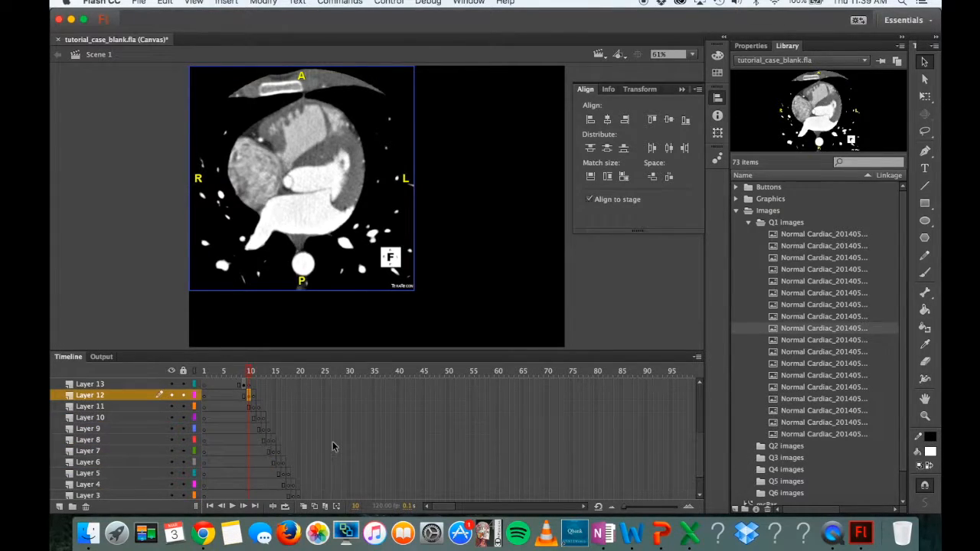
click(253, 406)
drag(805, 346, 429, 213)
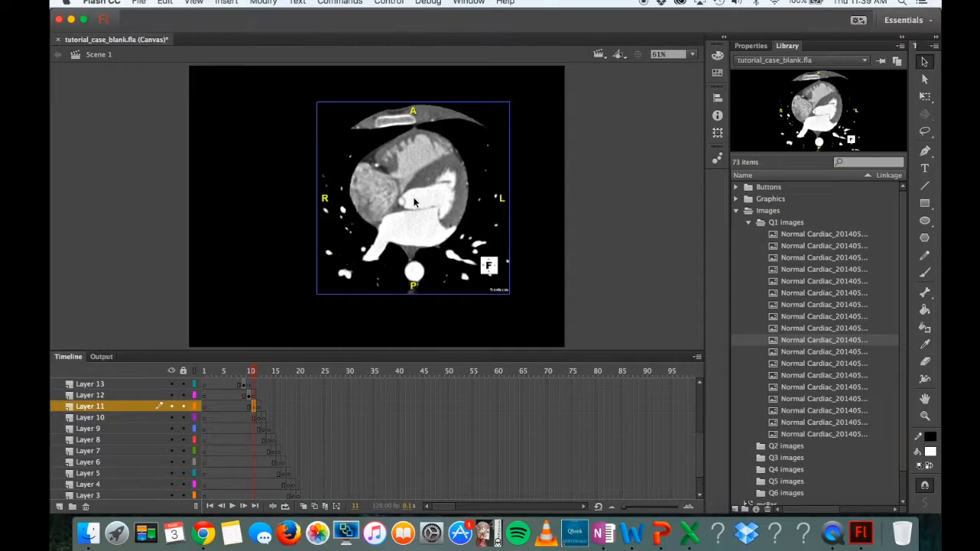
click(718, 115)
click(610, 104)
text(600)
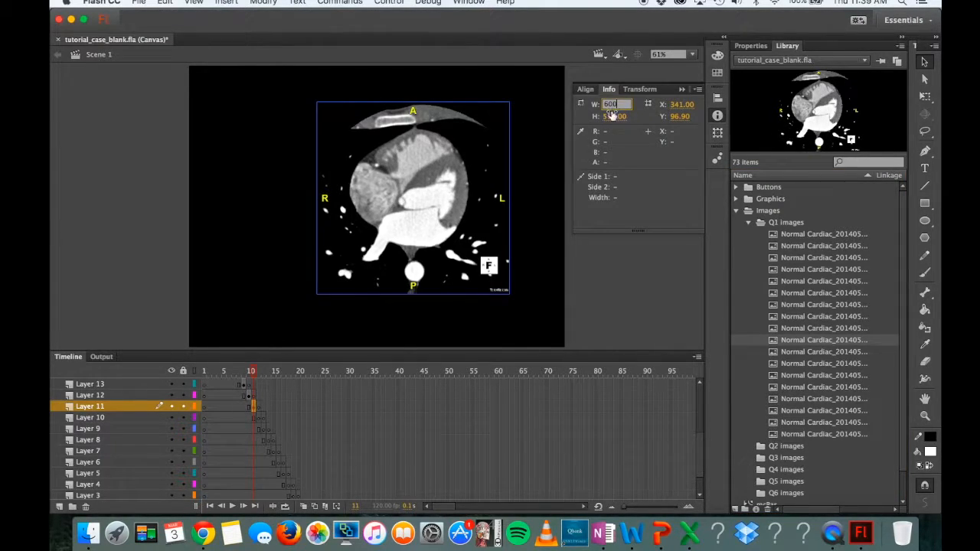
click(611, 116)
text(600)
key(Return)
Step: Align the Layer 11 image to the left and top edges of the stage
click(585, 89)
click(589, 120)
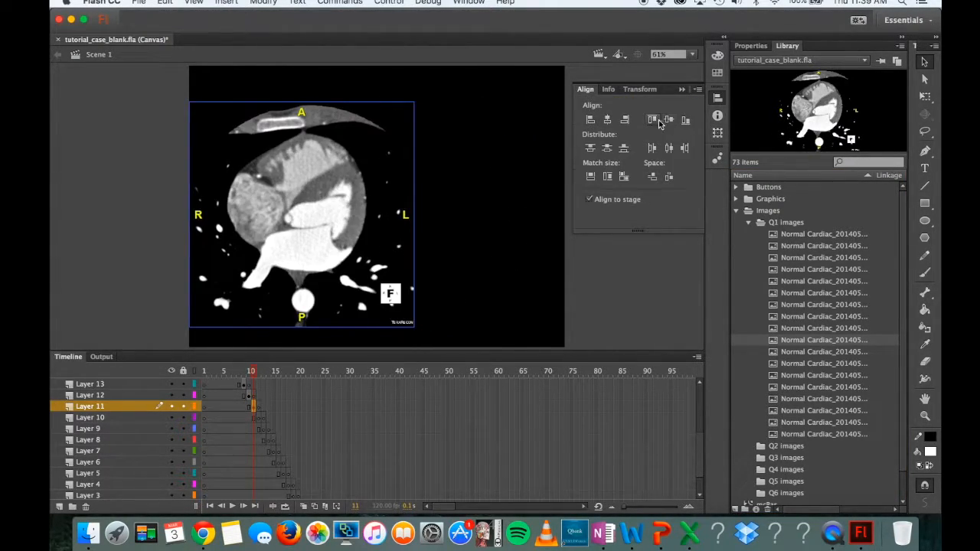
click(651, 121)
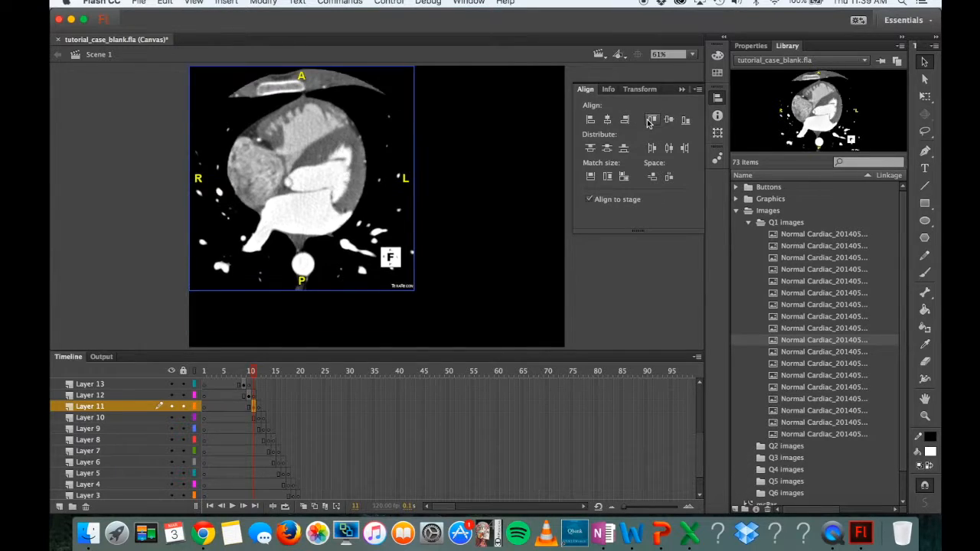
Step: Place the eleventh Q1 image on the stage at frame 12 of Layer 10 and set its size to 600 by 600
click(258, 417)
drag(790, 352, 472, 243)
click(718, 133)
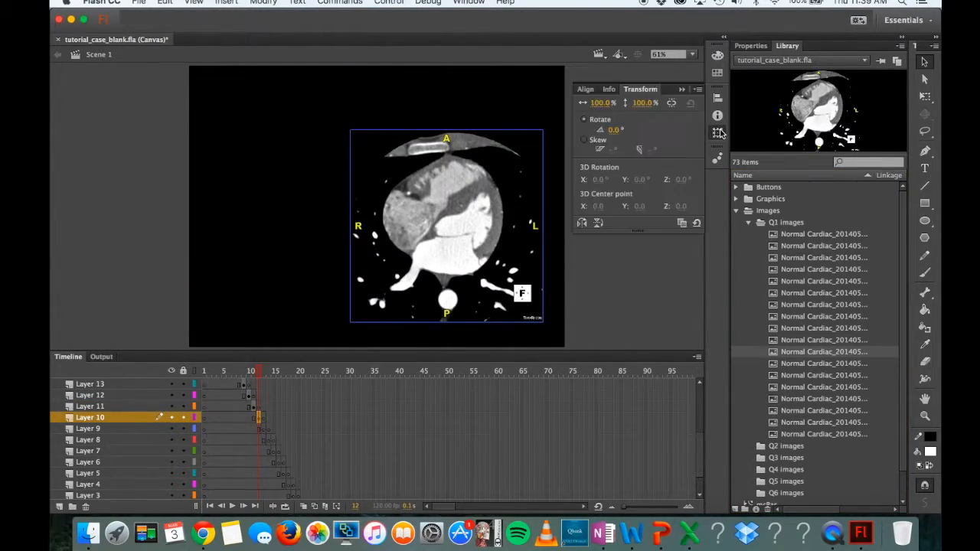
click(609, 90)
click(610, 105)
text(600)
click(610, 115)
text(600)
key(Return)
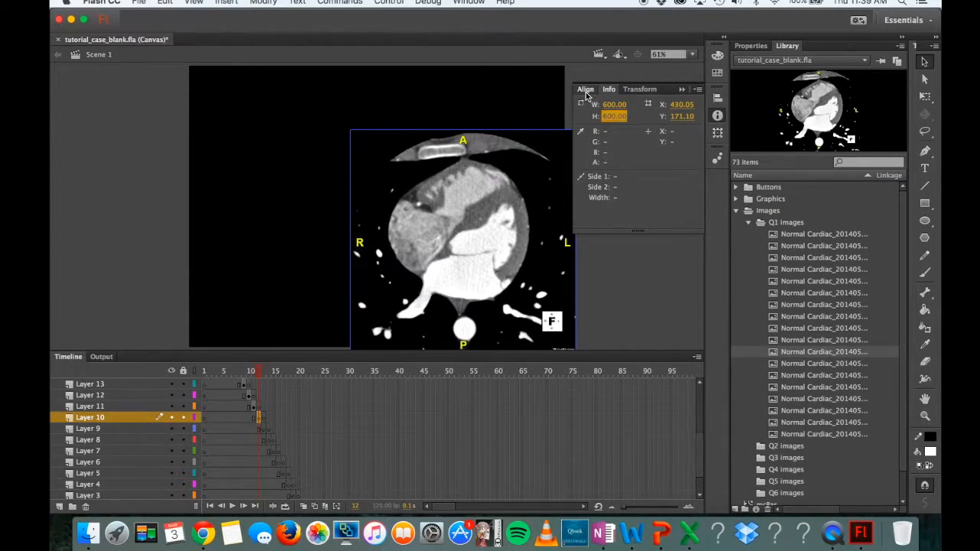
Step: Align the Layer 10 image to the left and top edges of the stage
click(586, 90)
click(590, 119)
click(652, 119)
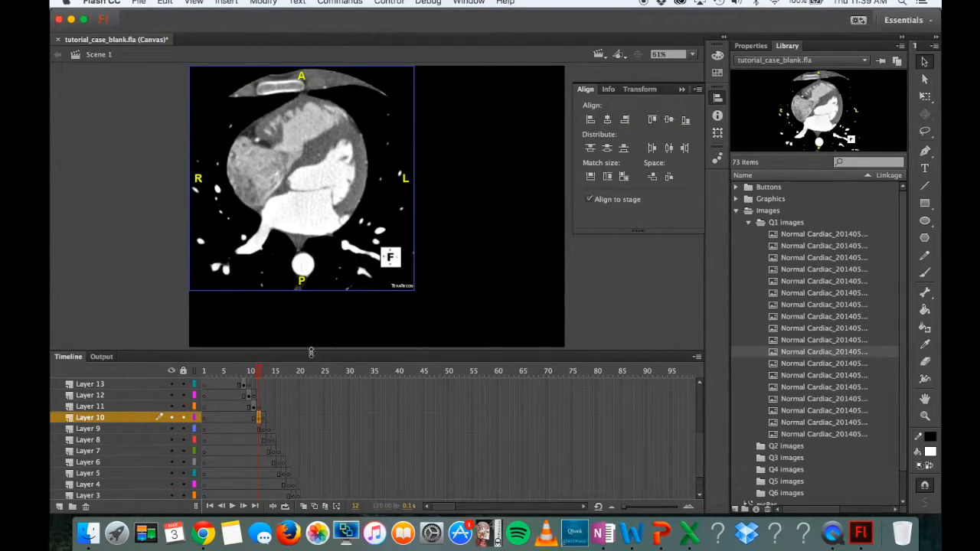
Step: Place the twelfth Q1 image on the stage at frame 13 of Layer 9 and set its size to 600 by 600
click(262, 430)
drag(843, 368, 404, 236)
click(717, 132)
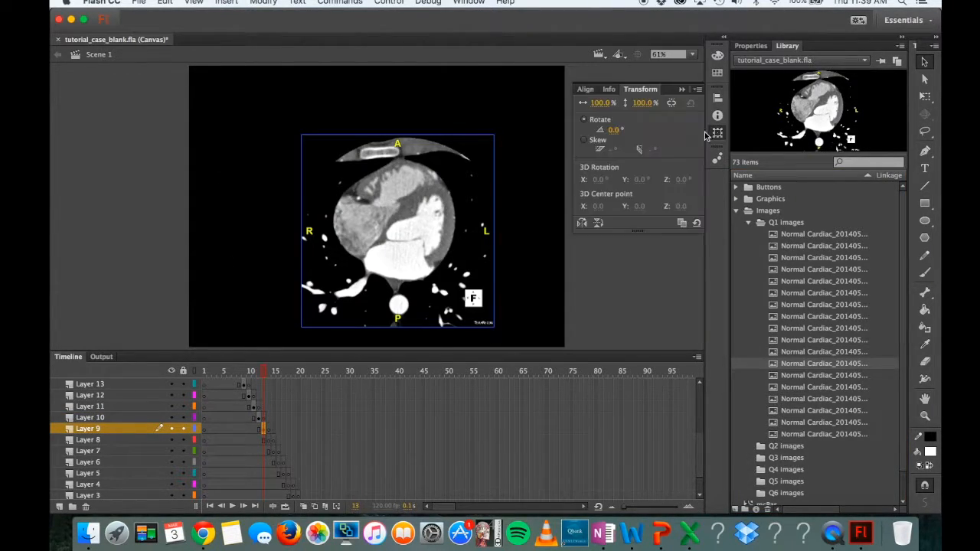
click(607, 91)
click(608, 104)
text(600)
click(613, 117)
text(600)
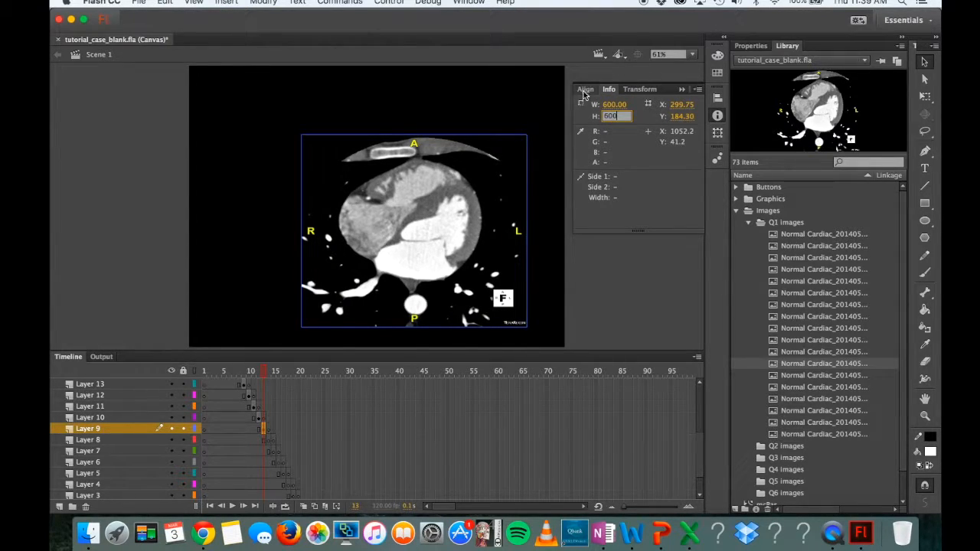
Step: Align the Layer 9 image to the left and top edges of the stage
click(585, 89)
click(590, 119)
click(653, 121)
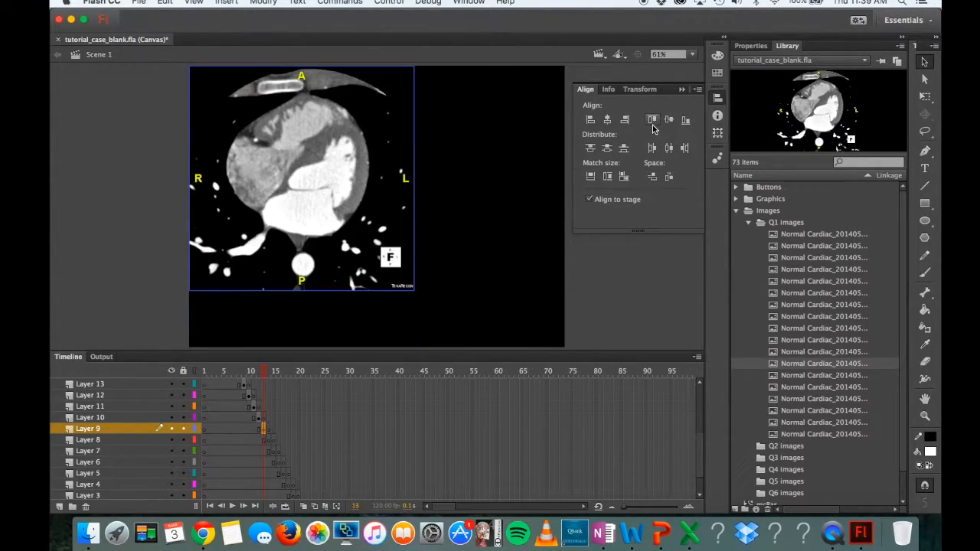
Step: Place the thirteenth Q1 image on the stage at frame 14 of Layer 8 and set its size to 600 by 600
click(270, 442)
drag(799, 378, 481, 222)
click(717, 134)
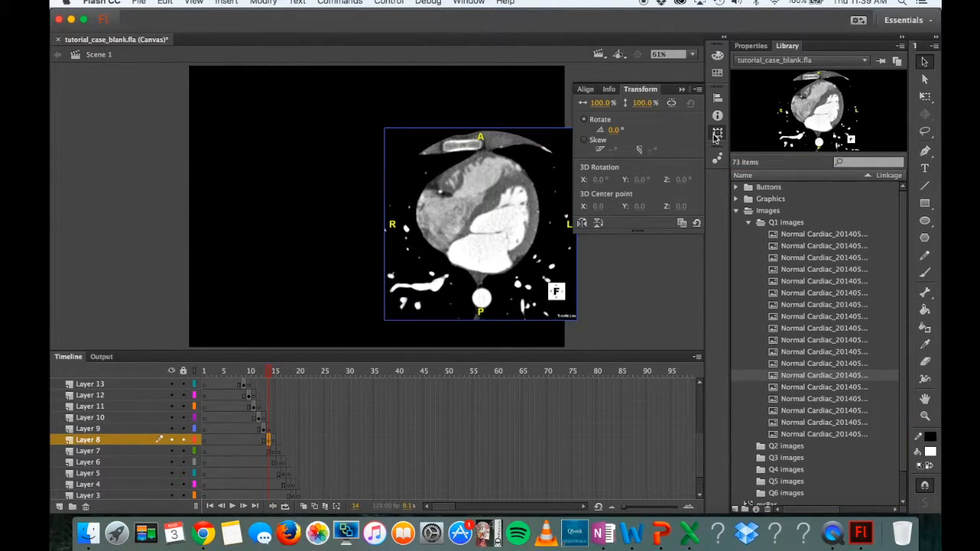
click(609, 89)
click(607, 104)
text(600)
click(611, 116)
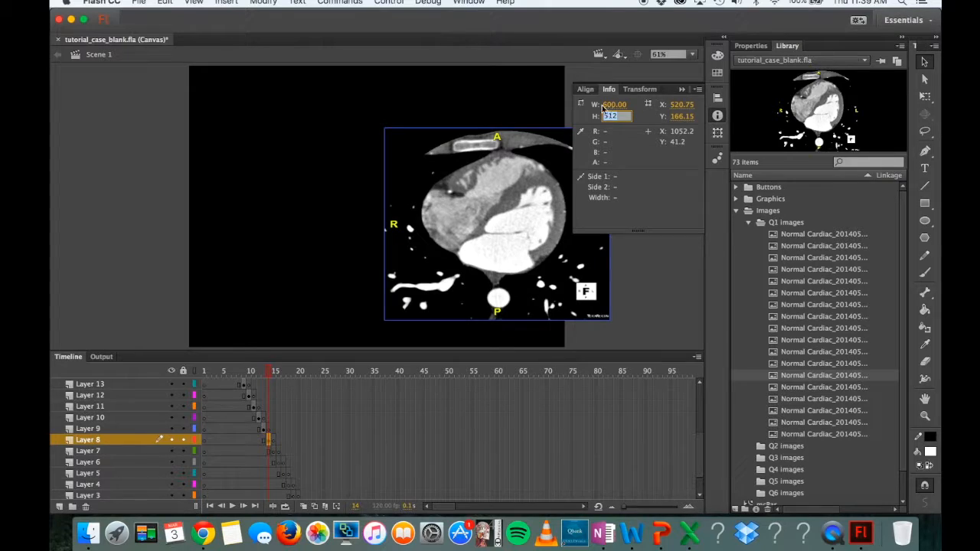
text(600)
key(Return)
Step: Align the Layer 8 image to the left and top edges of the stage
click(585, 89)
click(591, 119)
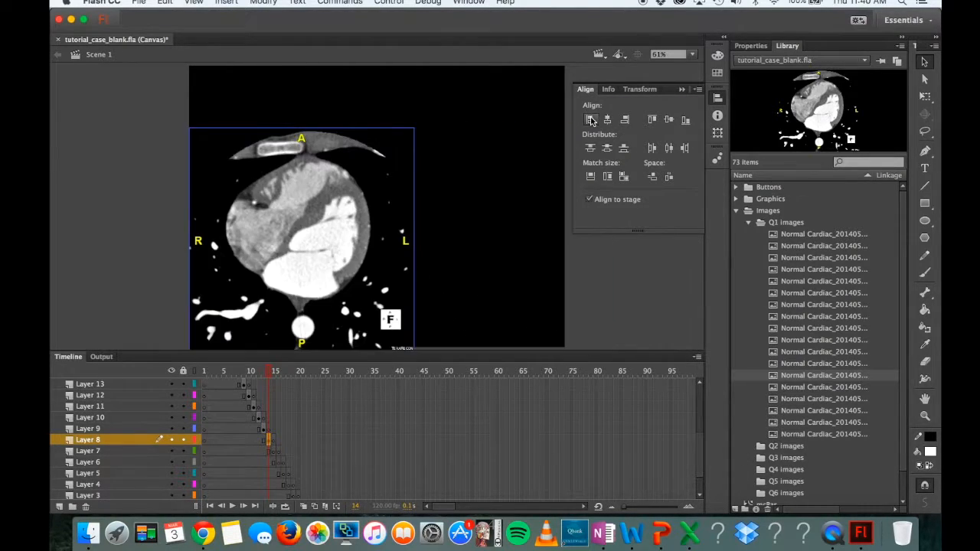
click(652, 119)
Step: Place the fourteenth Q1 image on the stage at frame 15 of Layer 7 and set its size to 600 by 600
click(274, 451)
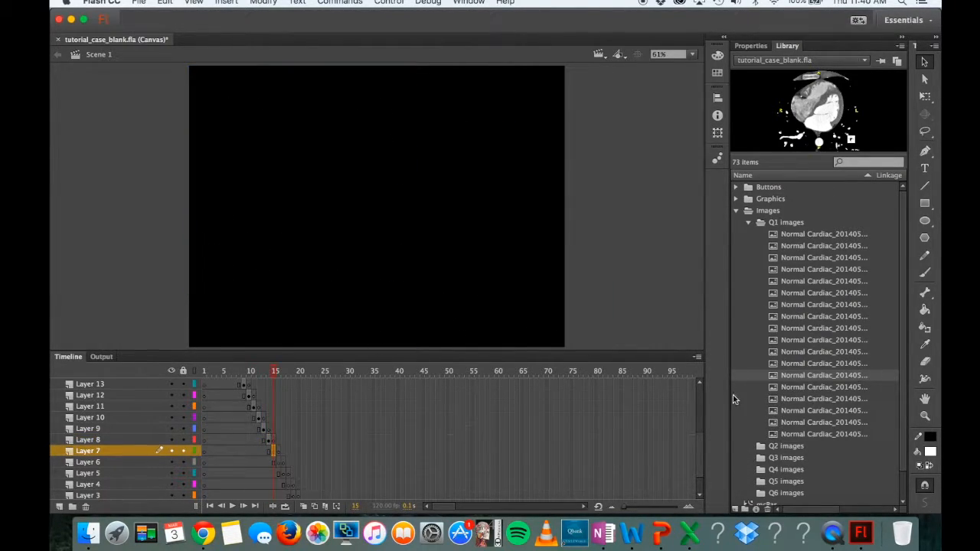
drag(788, 390, 458, 222)
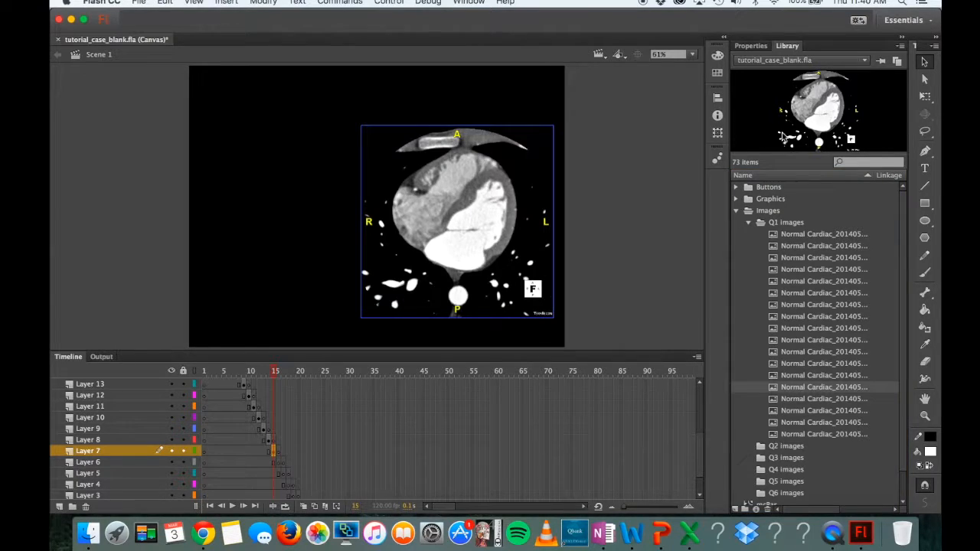
click(718, 115)
click(613, 105)
text(600)
click(613, 116)
text(600)
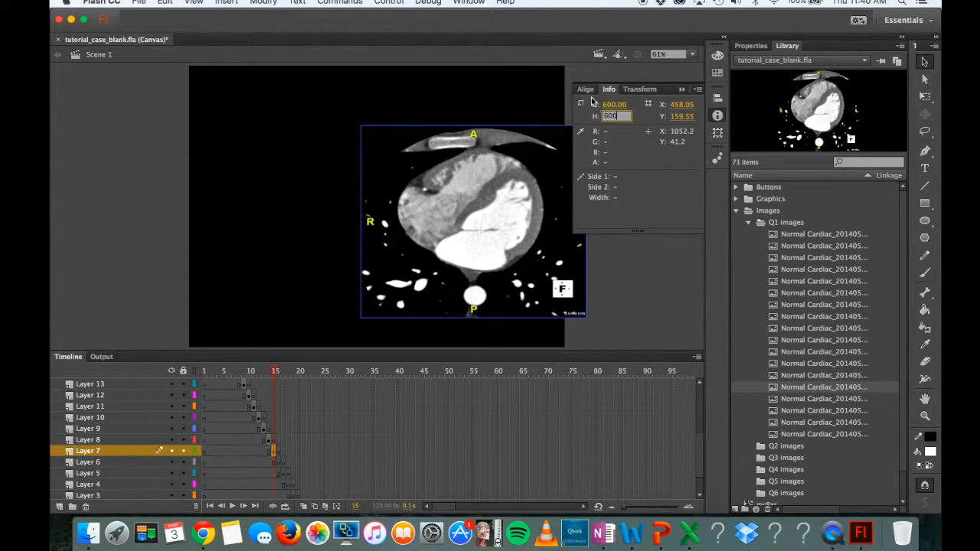
Step: Align the Layer 7 image to the left and top edges of the stage
click(586, 92)
click(590, 120)
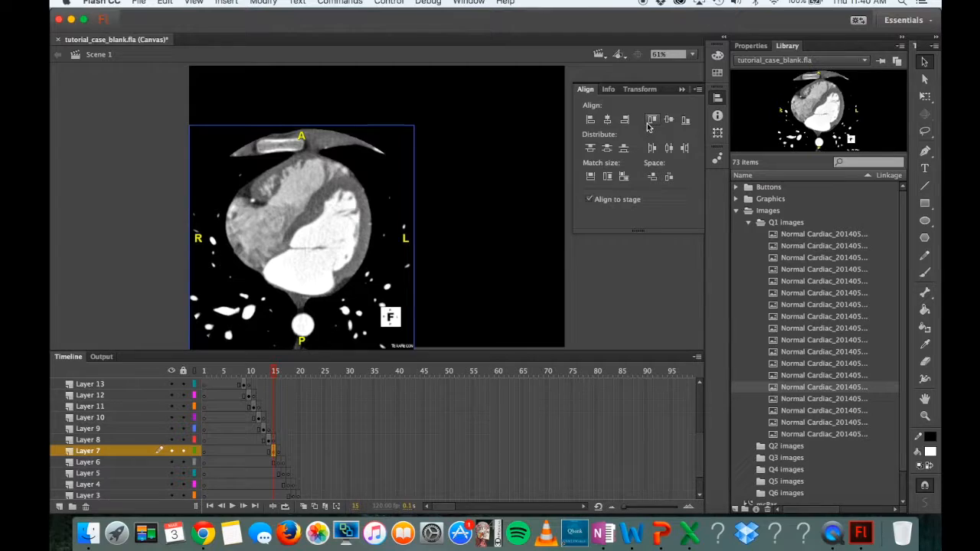
click(652, 120)
Step: Place the fifteenth Q1 image on the stage at frame 16 of Layer 6 and set its size to 600 by 600
scroll(289, 466, down, 3)
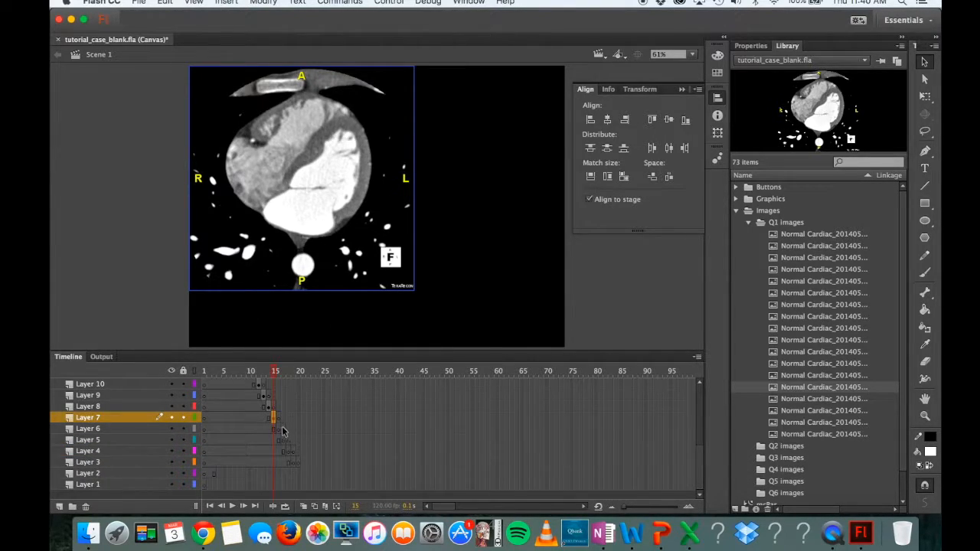
click(279, 429)
drag(793, 399, 475, 253)
click(719, 116)
click(617, 106)
text(600)
click(617, 116)
text(600)
Step: Align the Layer 6 image to the left and top edges of the stage
click(588, 90)
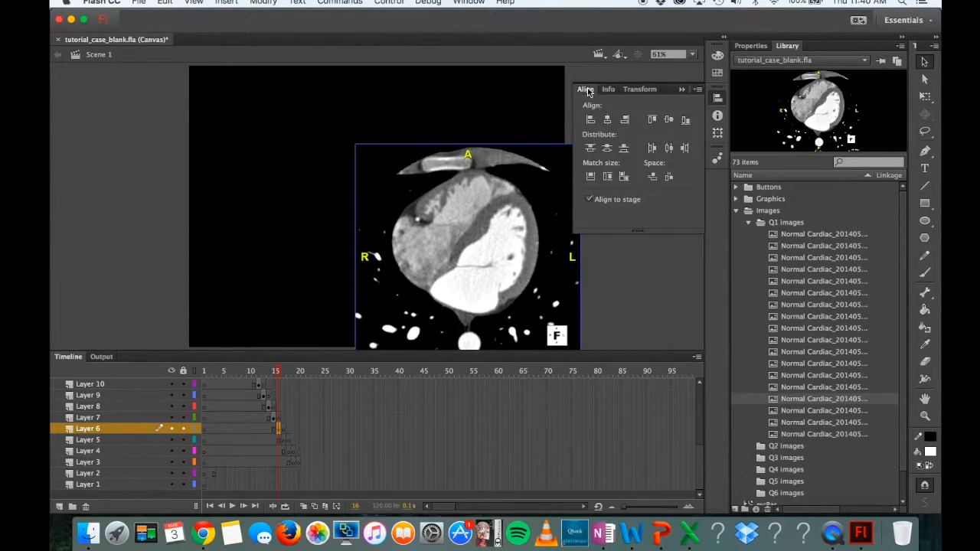
click(590, 120)
click(652, 119)
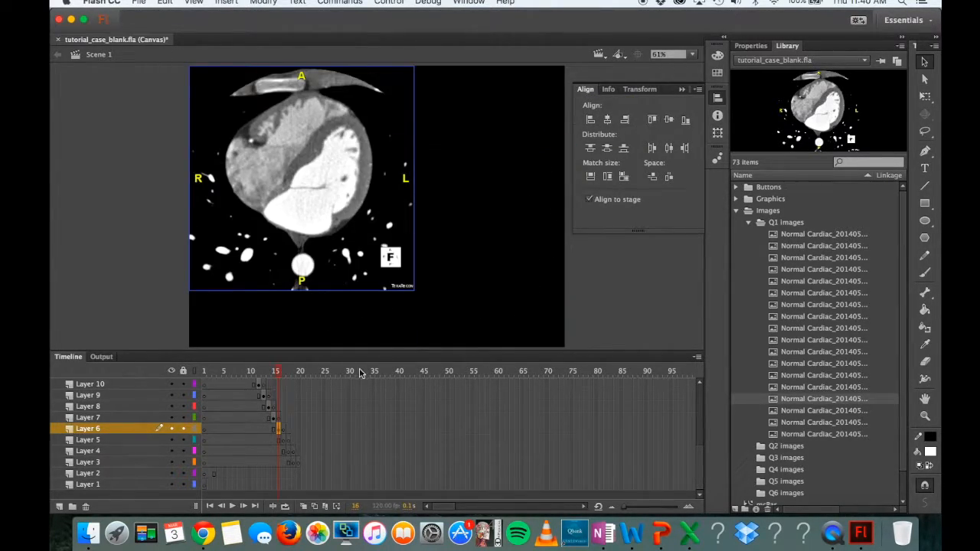
Step: Place the sixteenth Q1 image on the stage at frame 17 of Layer 5 and set its size to 600 by 600
click(284, 440)
drag(827, 411, 474, 220)
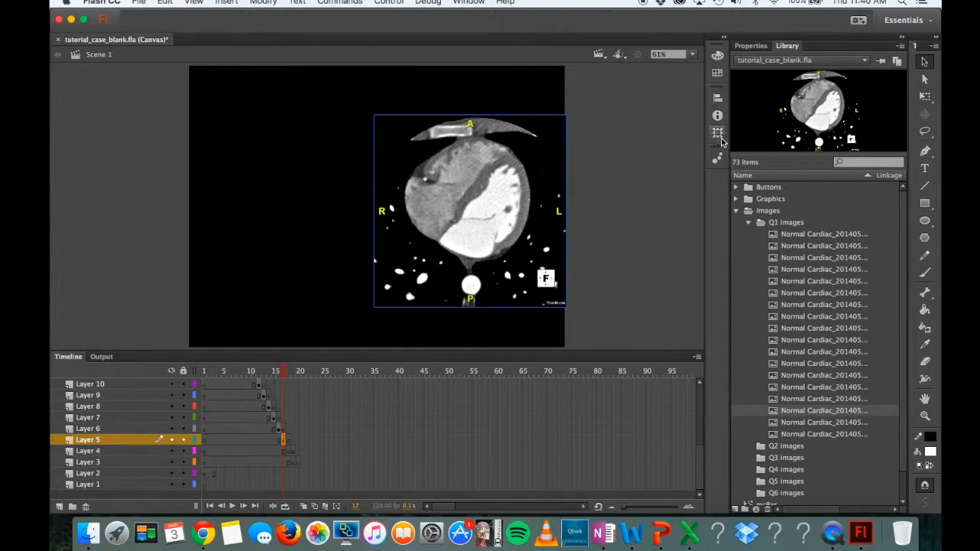
click(718, 134)
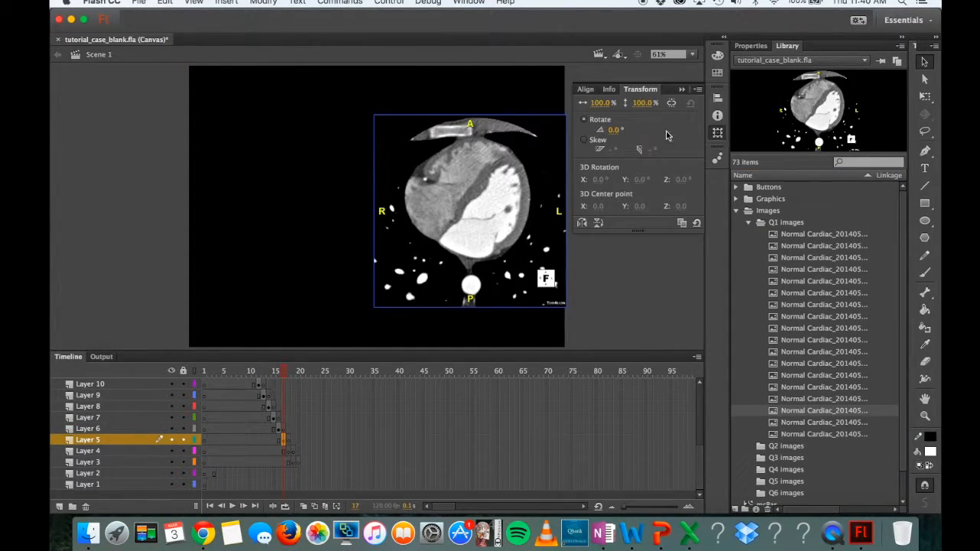
click(609, 90)
click(610, 104)
text(600)
click(610, 116)
text(600)
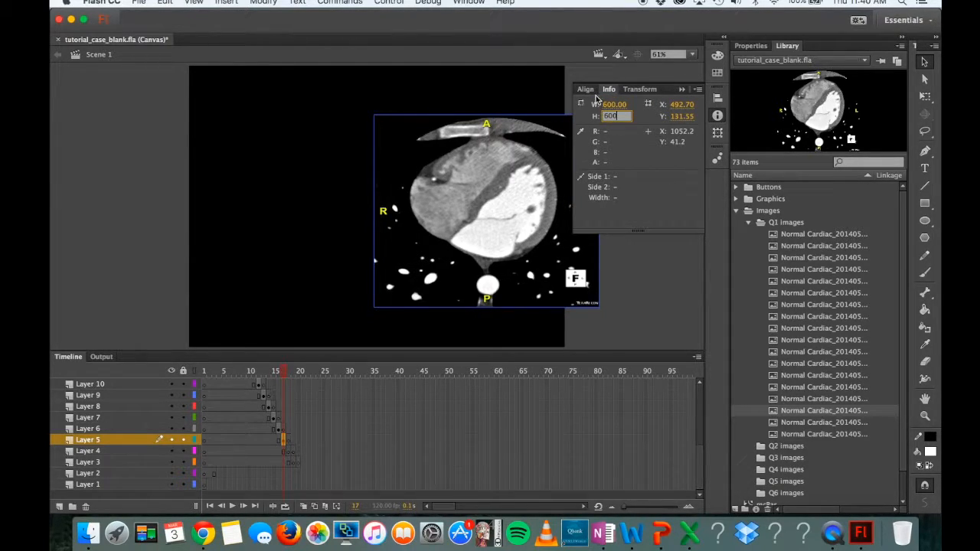
key(Return)
Step: Align the Layer 5 image to the left and top edges of the stage
click(586, 89)
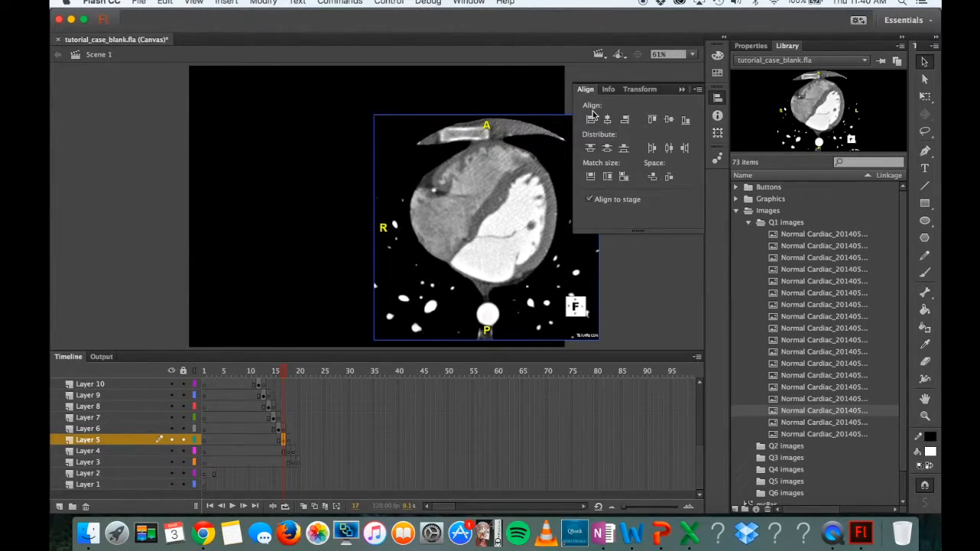
click(591, 118)
click(652, 120)
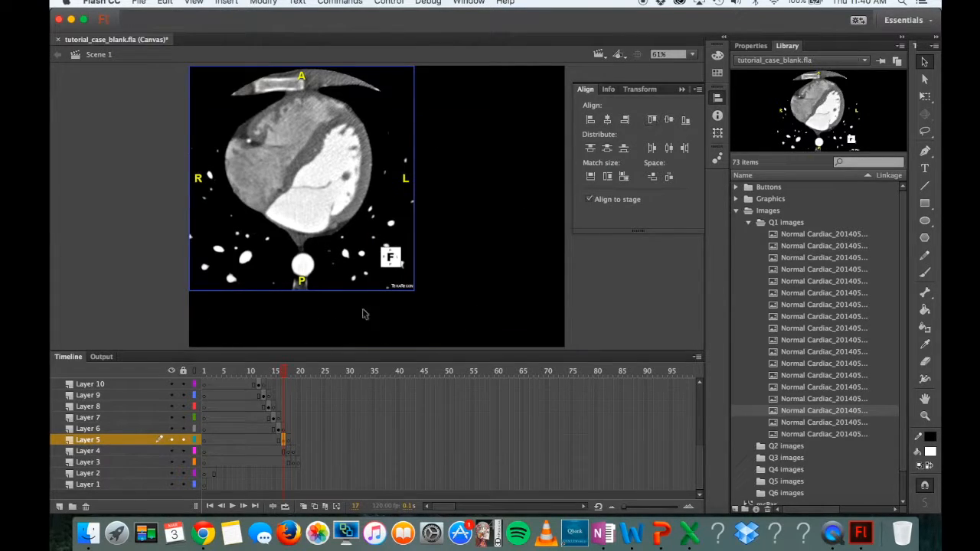
Step: Place the seventeenth Q1 image on the stage at frame 18 of Layer 4 and set its size to 600 by 600
click(288, 452)
drag(764, 425, 476, 215)
click(717, 131)
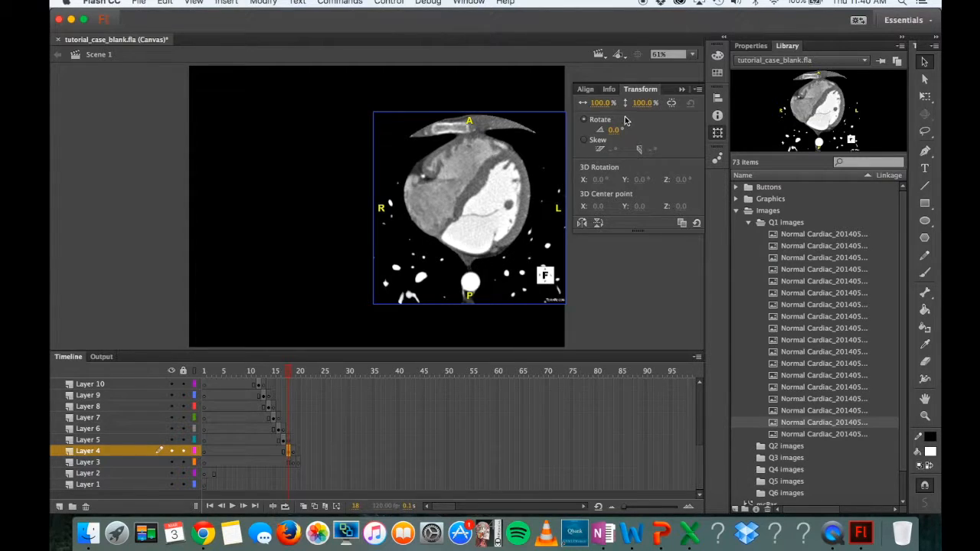
click(609, 90)
click(611, 104)
text(600)
click(609, 117)
text(600)
Step: Align the Layer 4 image to the left and top edges of the stage
click(584, 89)
click(591, 119)
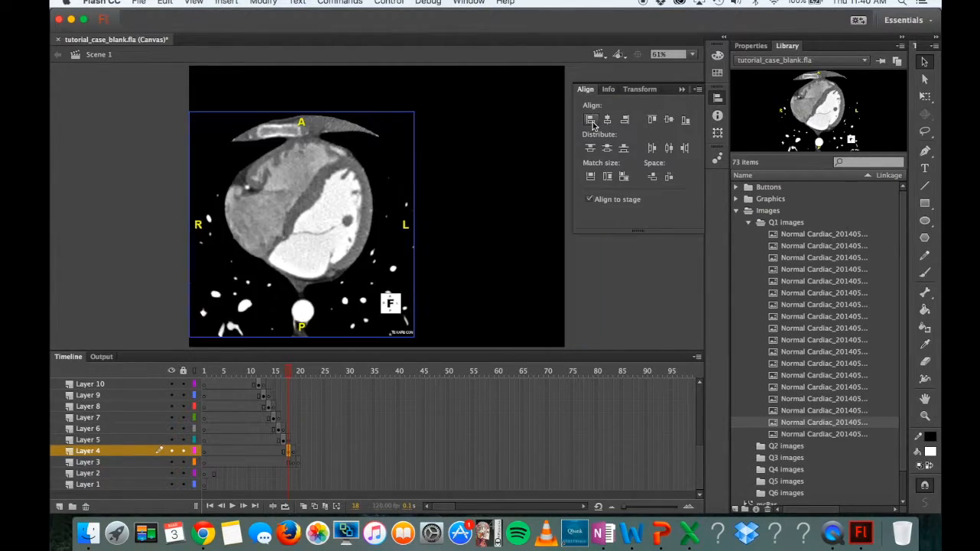
click(652, 120)
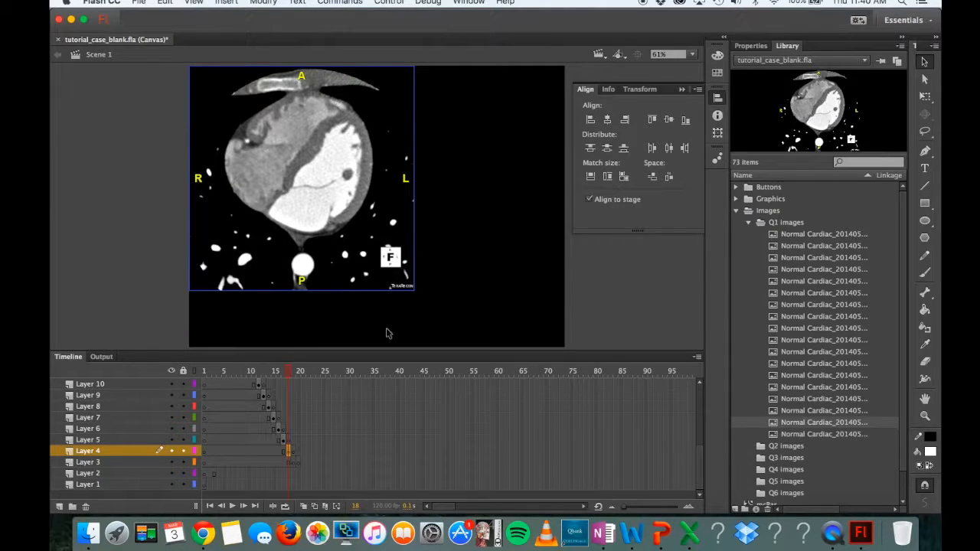
Step: Place the eighteenth Q1 image on the stage at frame 19 of Layer 3 and set its size to 600 by 600
click(293, 462)
drag(789, 435, 474, 219)
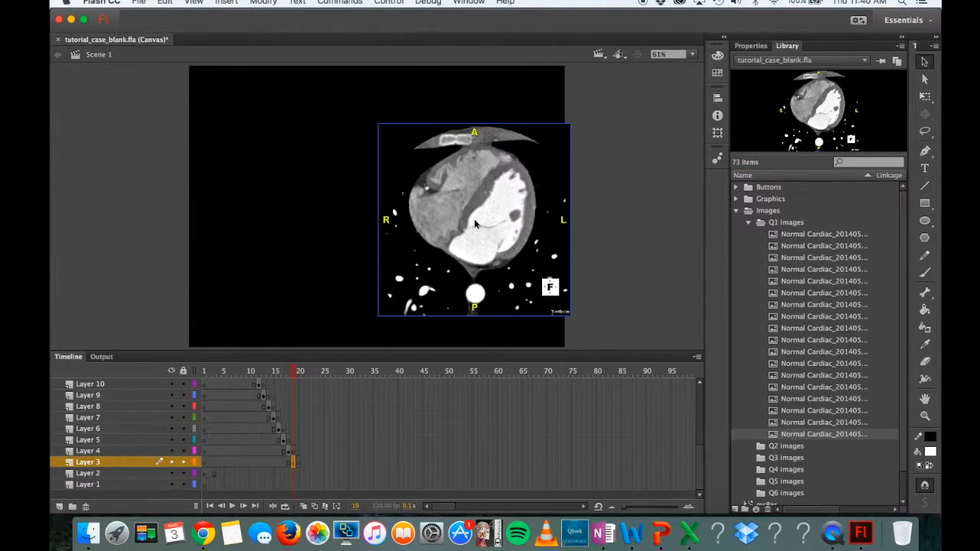
click(718, 115)
click(606, 104)
text(600)
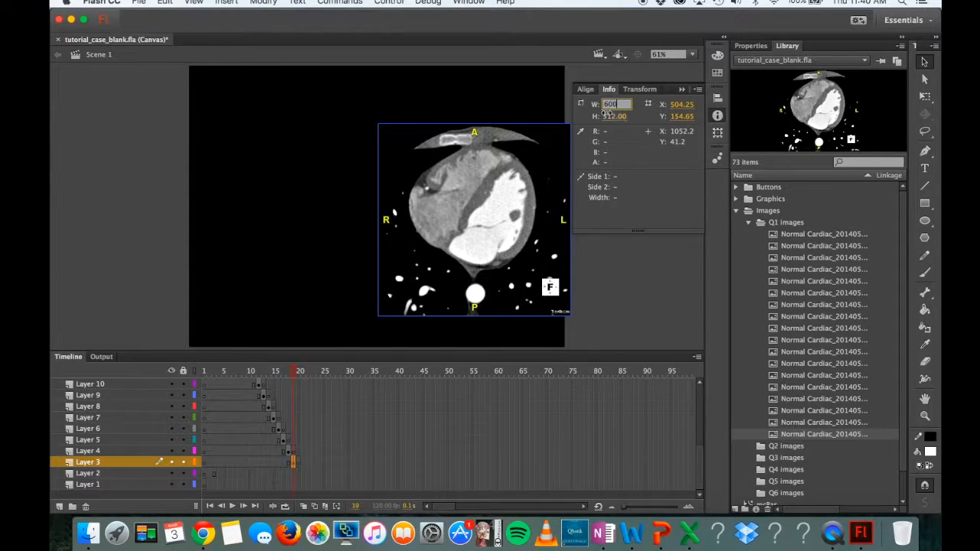
click(608, 115)
text(600)
Step: Align the Layer 3 image to the left and top edges of the stage
click(587, 91)
click(590, 120)
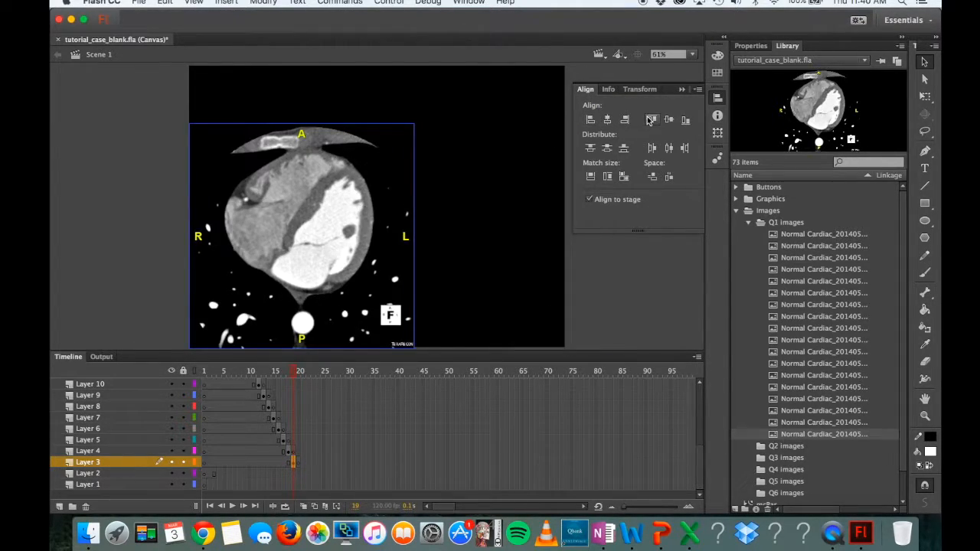
click(652, 120)
Step: Scrub the playhead back to the first frames and forward to frame 19 to review the image stack
drag(293, 377, 258, 378)
scroll(247, 441, up, 5)
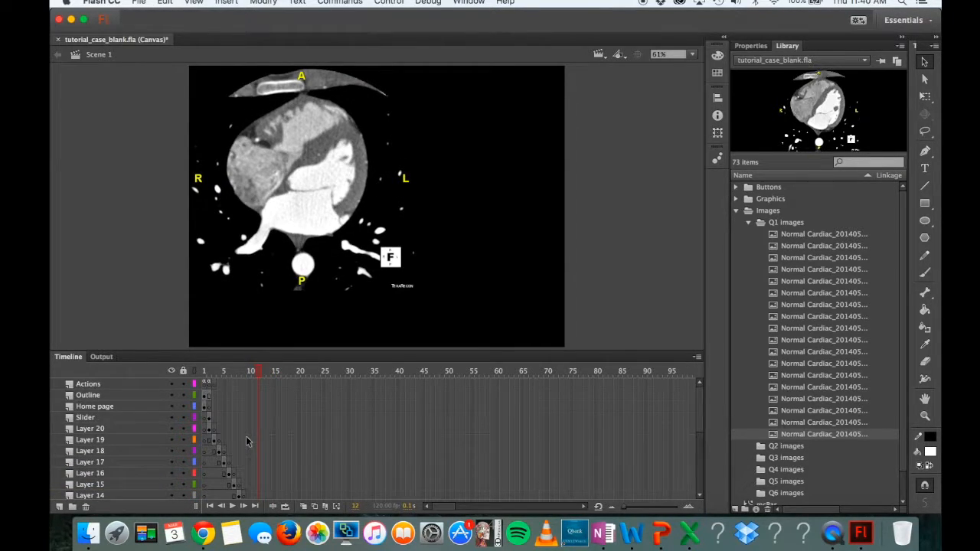
drag(260, 372, 206, 366)
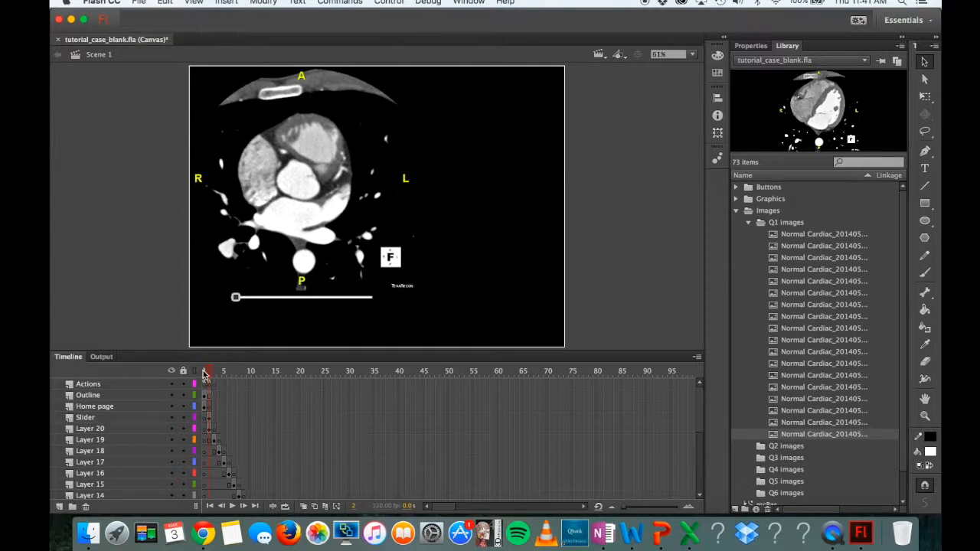
mouse_move(206, 373)
mouse_down()
mouse_move(234, 372)
mouse_move(211, 373)
mouse_up()
drag(213, 371, 294, 379)
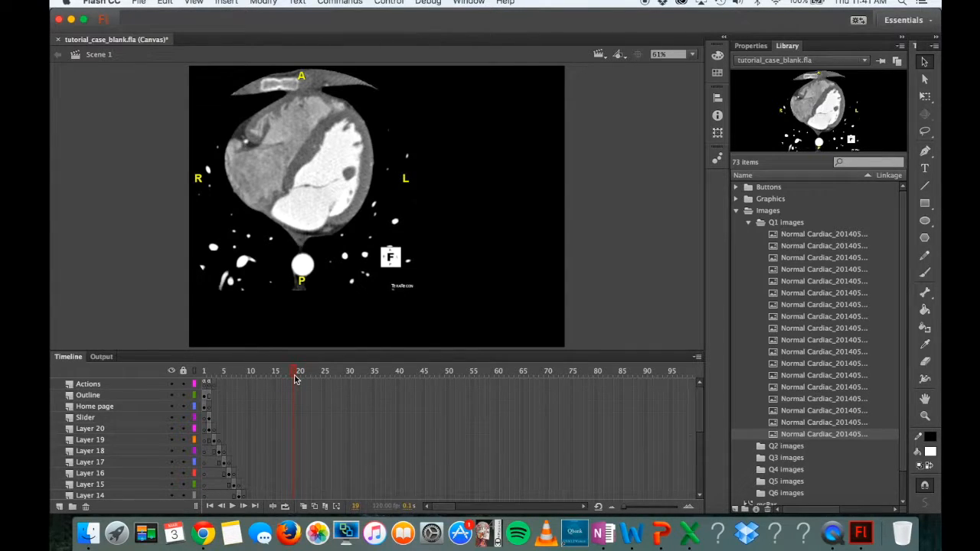
Step: Insert a keyframe at frame 19 of the Slider layer, move it to frame 20, and return the playhead to frame 2
click(293, 417)
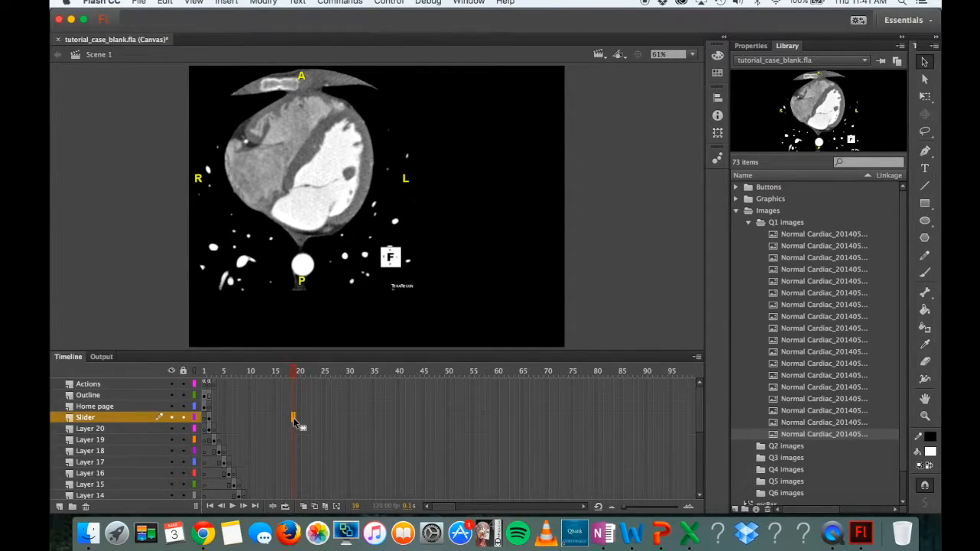
right_click(293, 417)
click(337, 276)
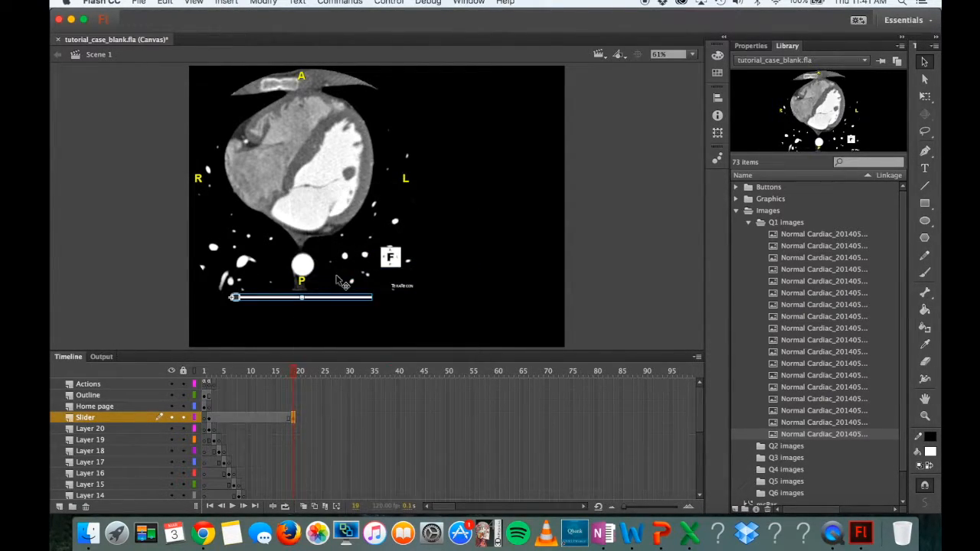
click(297, 370)
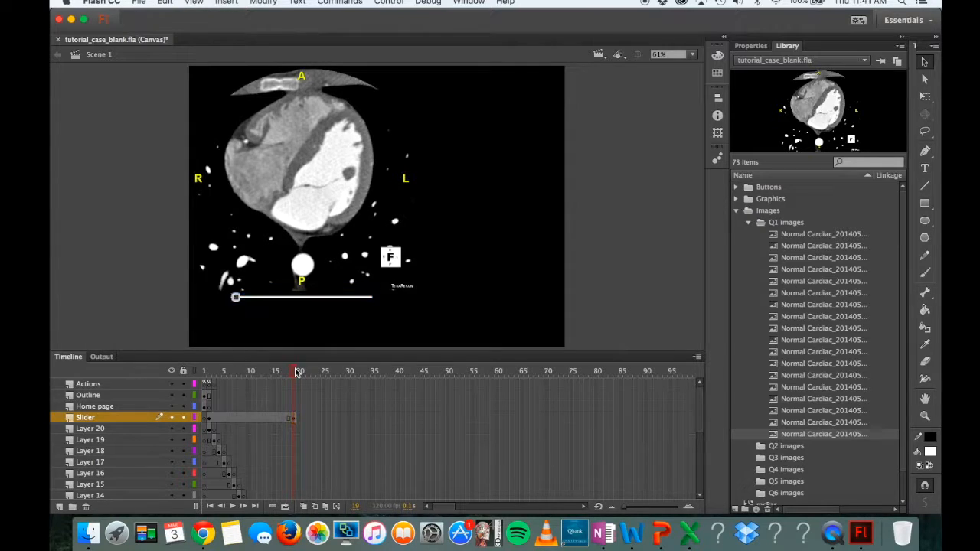
mouse_move(294, 371)
mouse_down()
mouse_move(210, 369)
mouse_move(301, 381)
mouse_move(288, 386)
mouse_move(293, 372)
mouse_up()
drag(293, 418, 300, 419)
click(297, 373)
drag(296, 373, 212, 377)
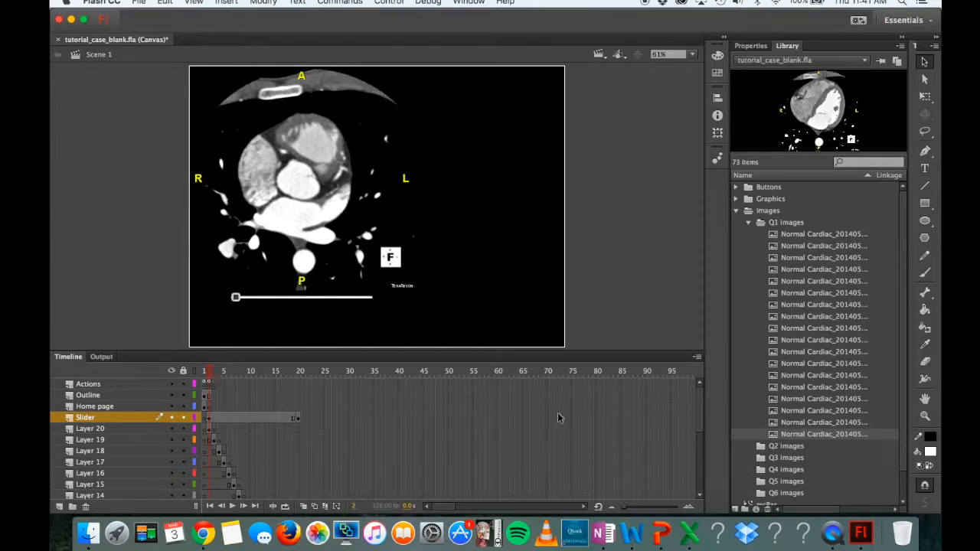
click(826, 532)
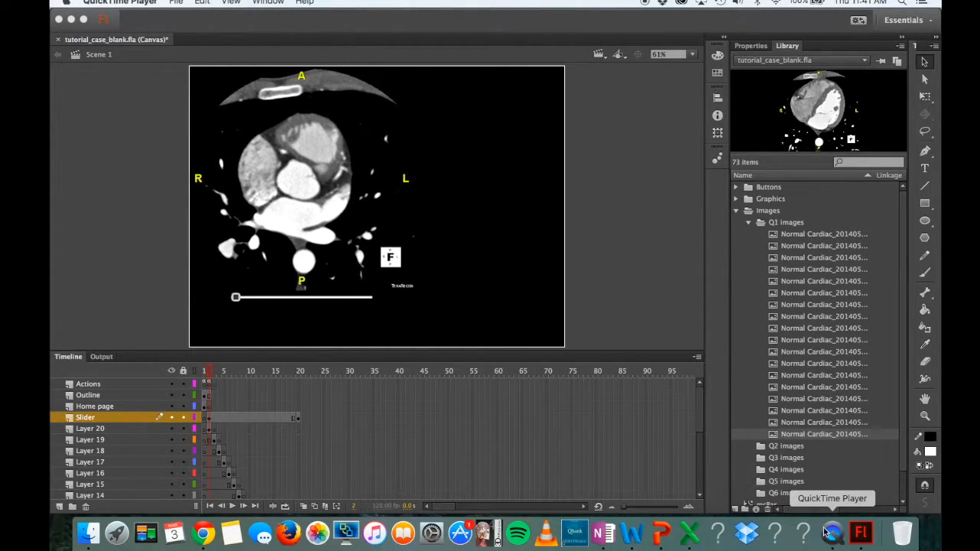
right_click(825, 532)
click(279, 368)
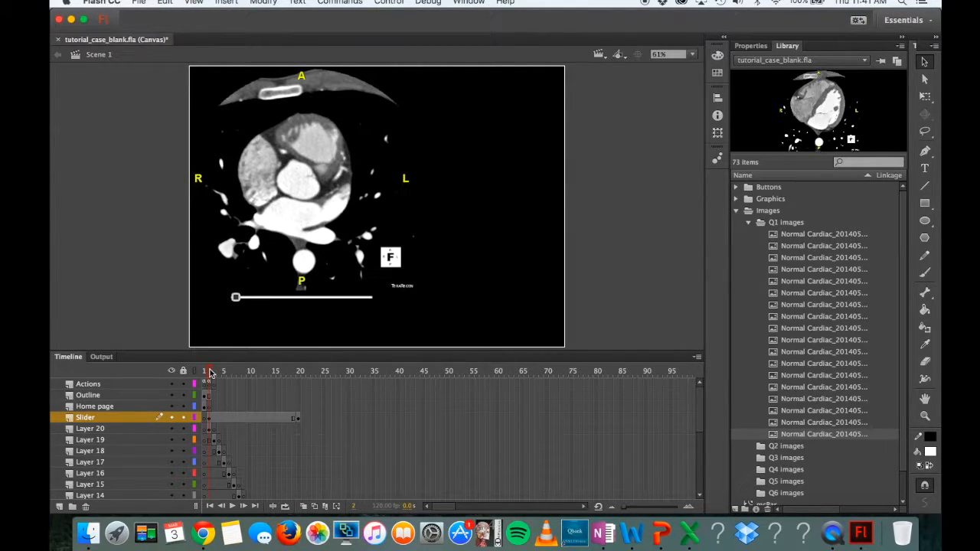
Step: Add a layer directly above Layer 20 and name it "Question 1"
mouse_move(210, 373)
mouse_down()
mouse_move(301, 376)
mouse_move(209, 375)
mouse_up()
click(99, 429)
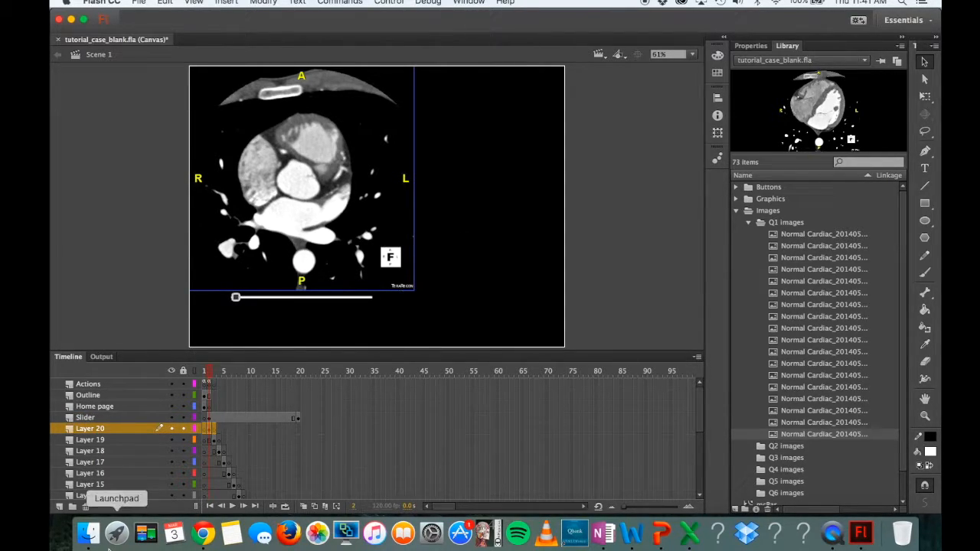
click(59, 508)
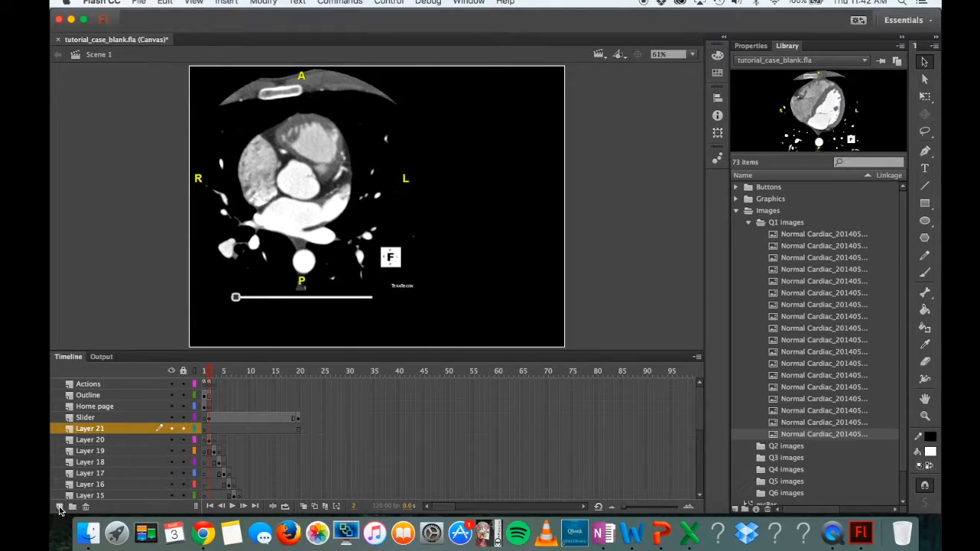
double_click(102, 430)
text(Question 1)
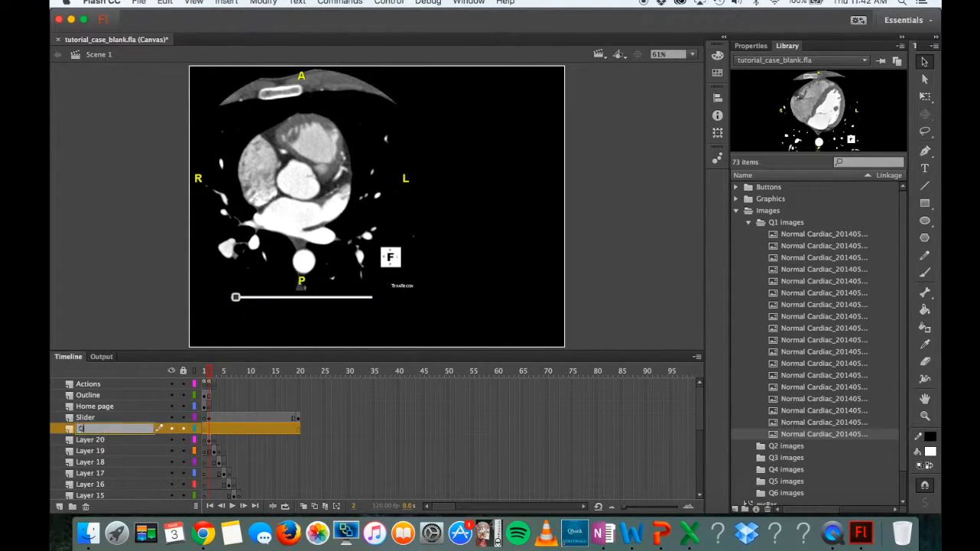
Step: Add four new layers between the Question 1 layer and Layer 20
click(99, 441)
click(60, 508)
click(60, 507)
click(60, 507)
click(60, 508)
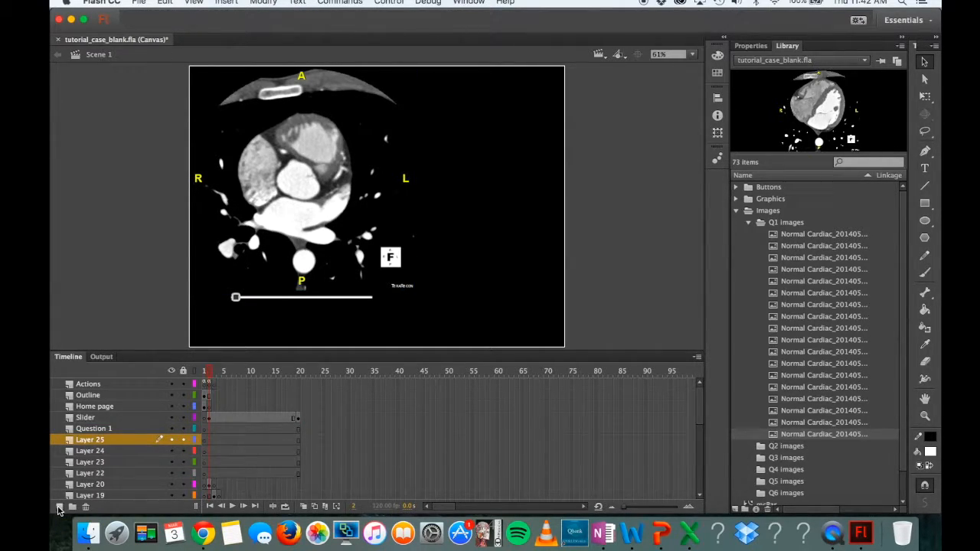
Step: Rename the four new layers beneath Question 1, in order, as a1, b1, c1 and d1
double_click(105, 441)
text(a1)
double_click(102, 451)
text(b1)
double_click(98, 463)
text(c1)
double_click(94, 474)
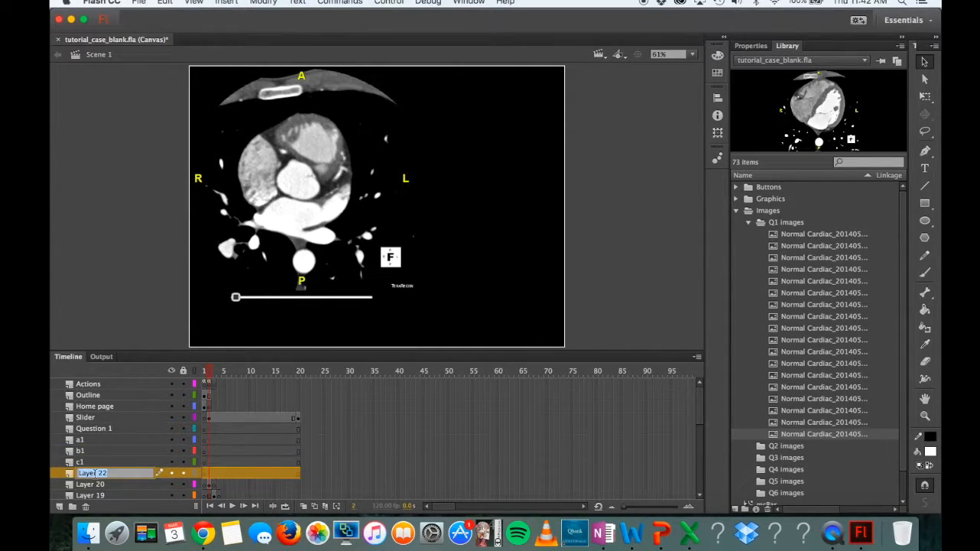
text(d1)
Step: Examine how the question and answer layers sit above the image layers and compare frames 2 and 3
click(95, 463)
scroll(95, 463, down, 10)
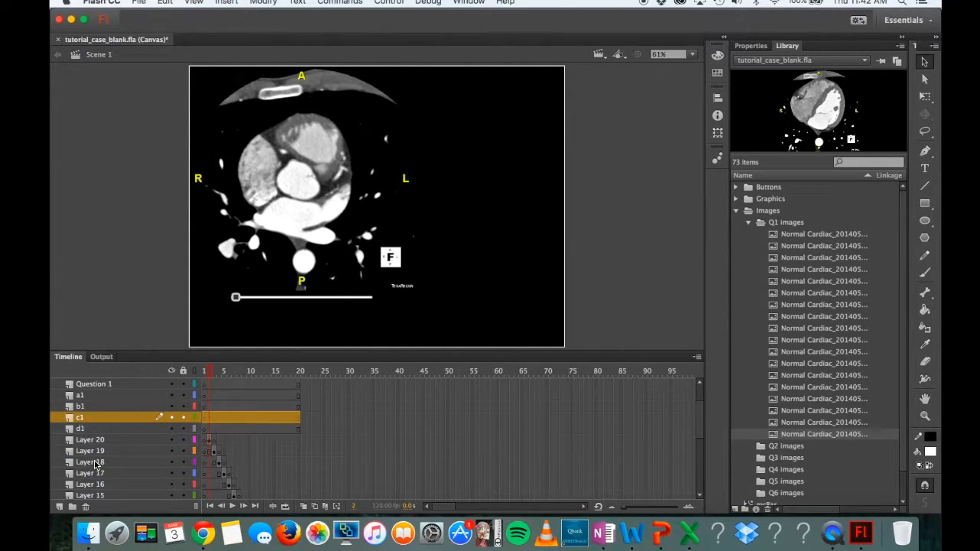
scroll(95, 464, up, 8)
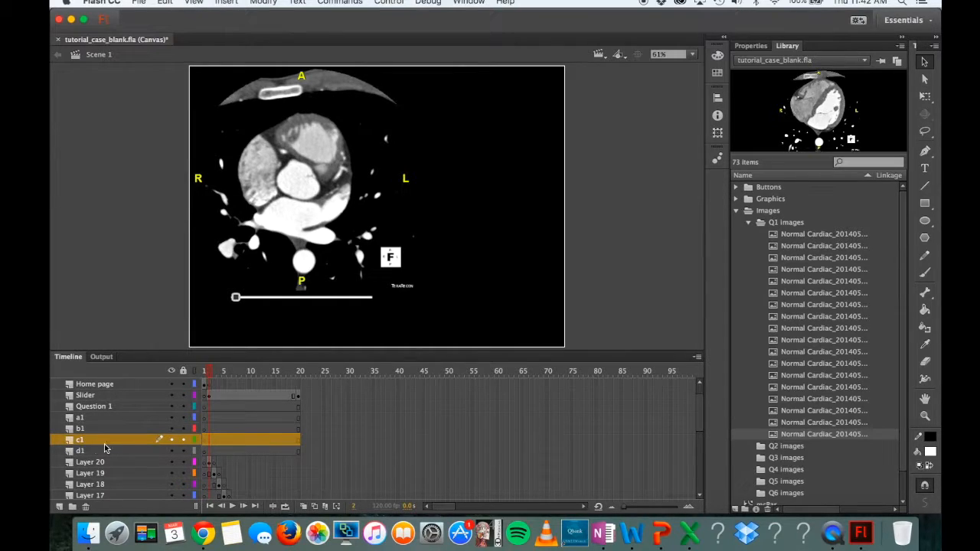
click(207, 452)
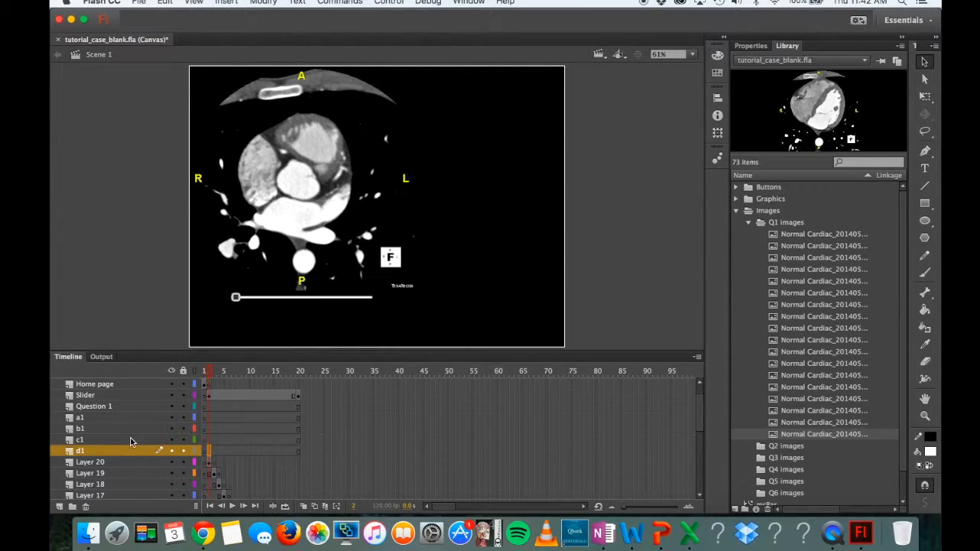
scroll(130, 441, up, 2)
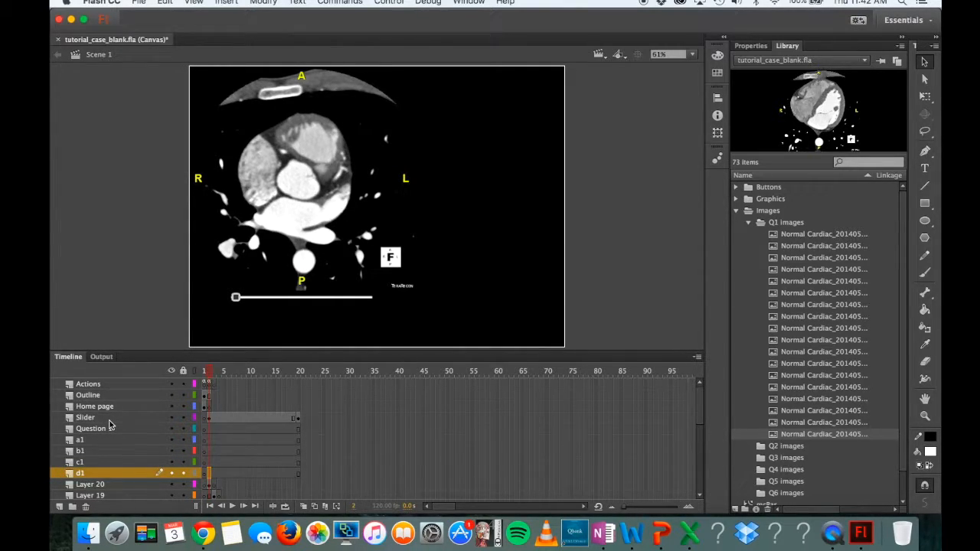
scroll(207, 471, down, 4)
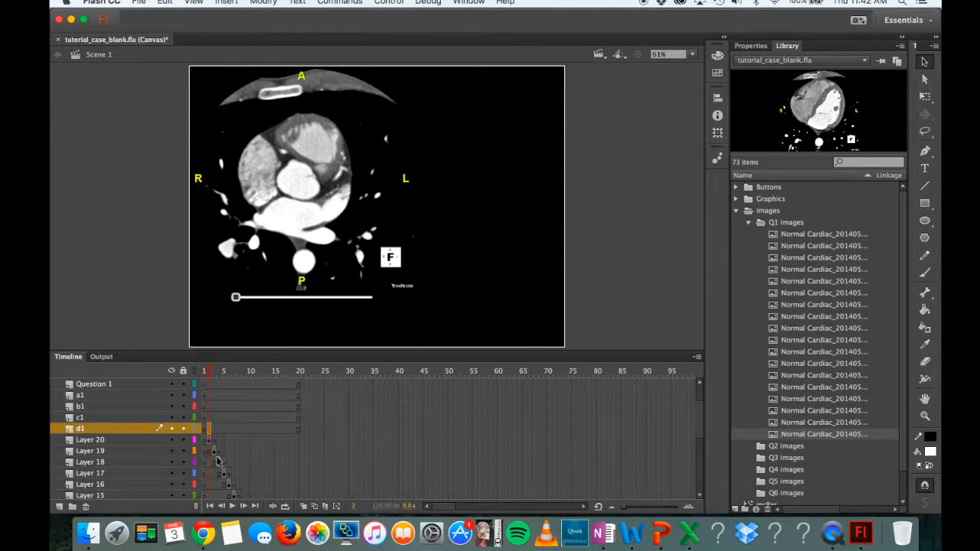
click(214, 451)
mouse_move(215, 368)
mouse_down()
mouse_move(205, 369)
mouse_move(233, 366)
mouse_move(201, 368)
mouse_move(313, 364)
mouse_move(208, 368)
mouse_up()
scroll(219, 423, up, 3)
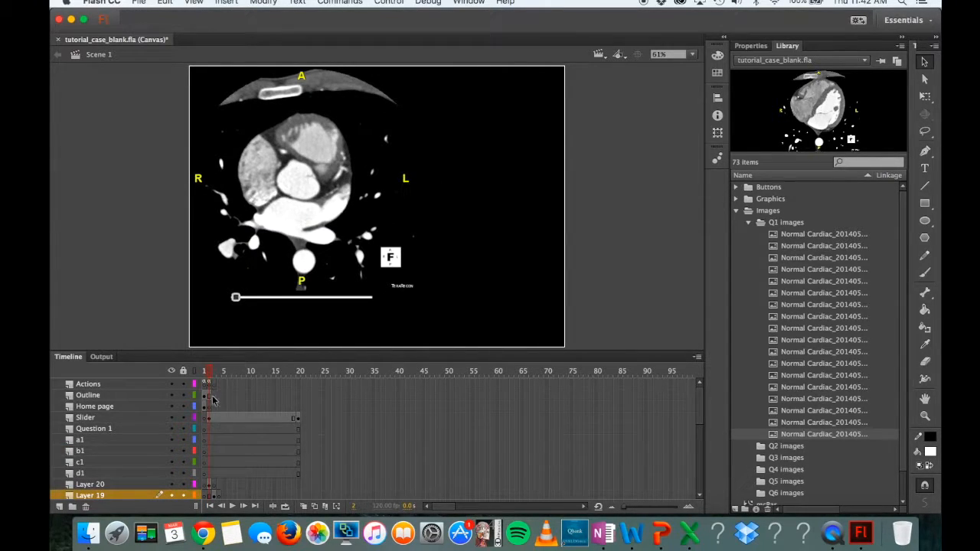
Step: Insert a keyframe at frame 2 of the Question 1 layer
mouse_move(208, 372)
mouse_down()
mouse_move(300, 367)
mouse_move(208, 371)
mouse_up()
click(211, 432)
right_click(212, 432)
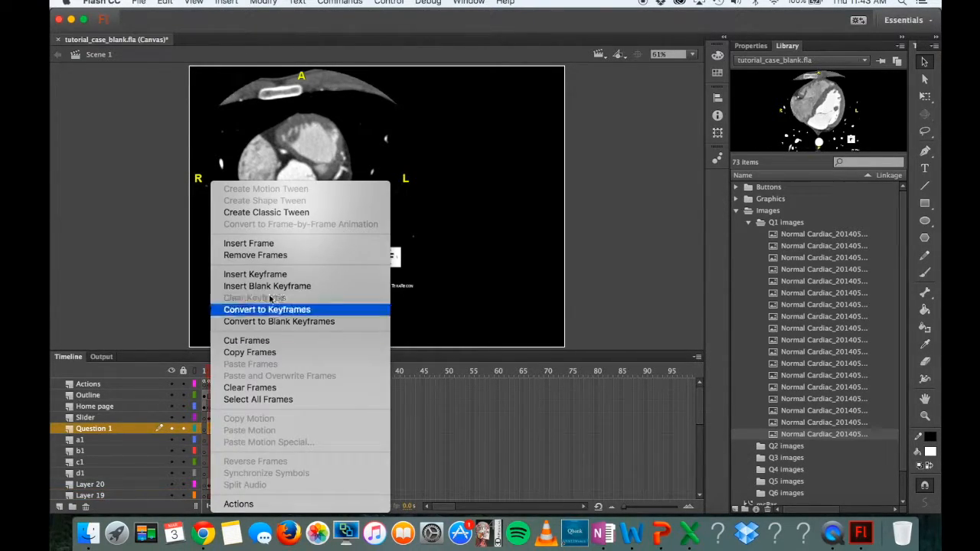
click(273, 273)
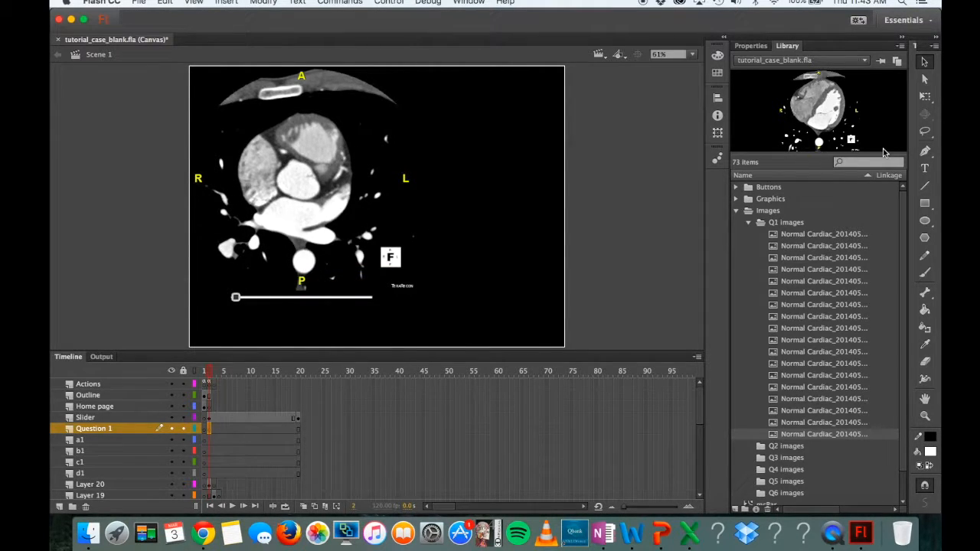
Step: Add the text "1) Please identify the mitral valve." beside the image's upper part in a text box about 355 by 33 px
click(925, 173)
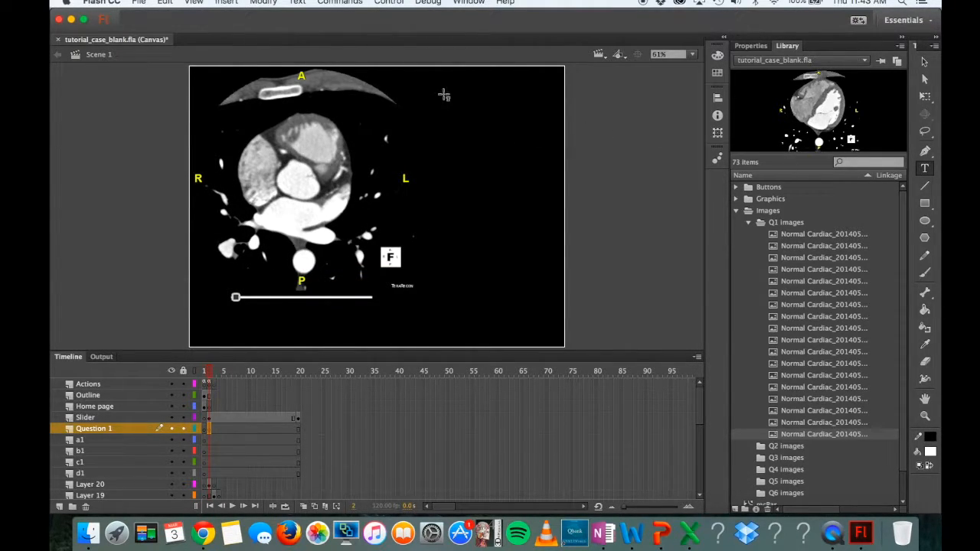
drag(424, 78, 557, 132)
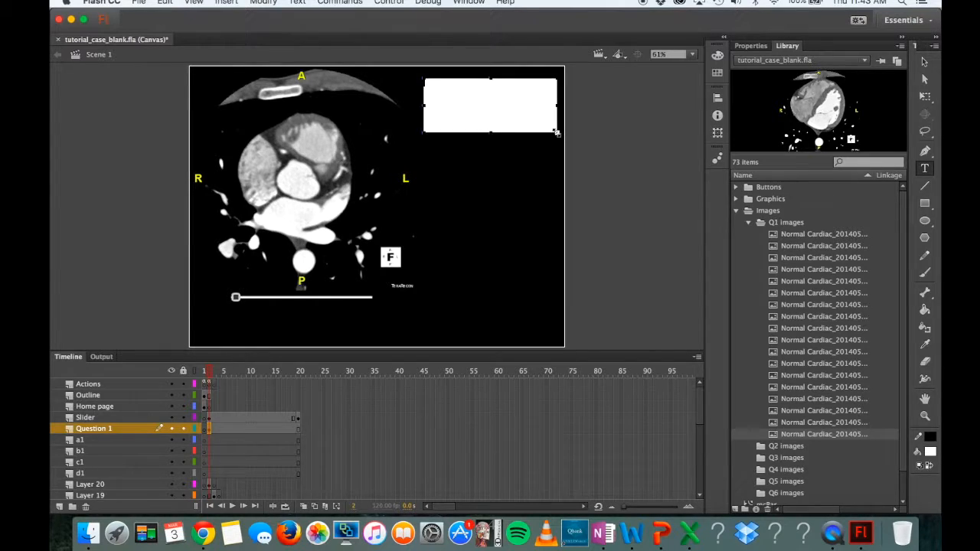
click(762, 46)
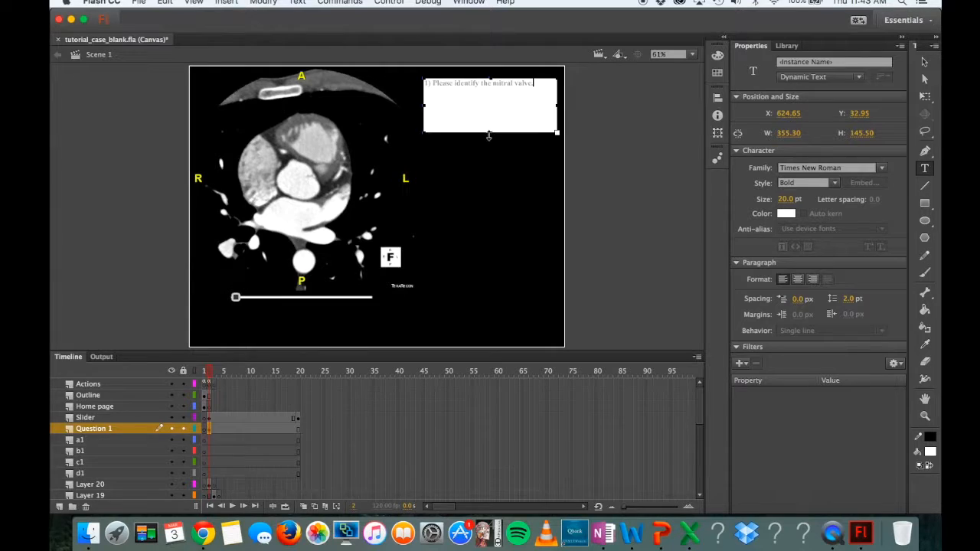
drag(491, 132, 492, 90)
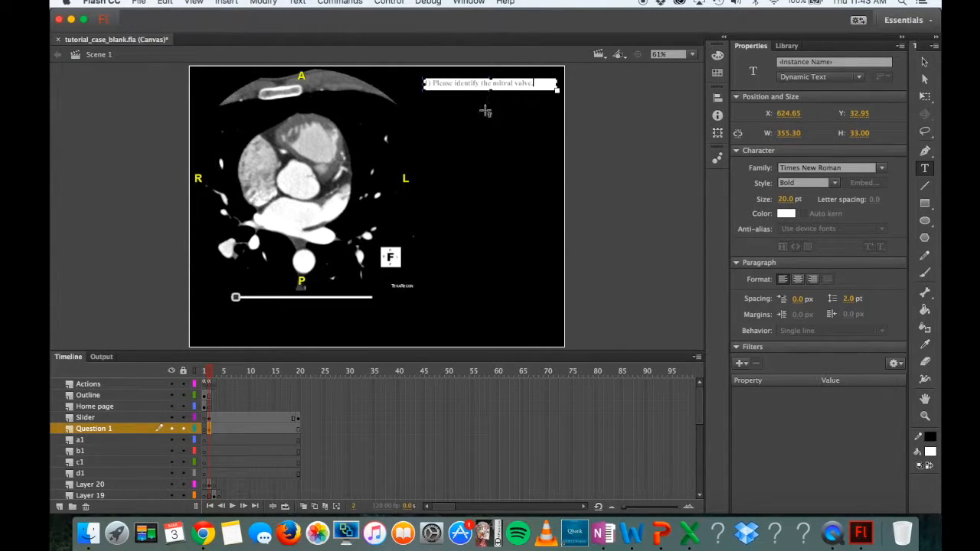
click(924, 62)
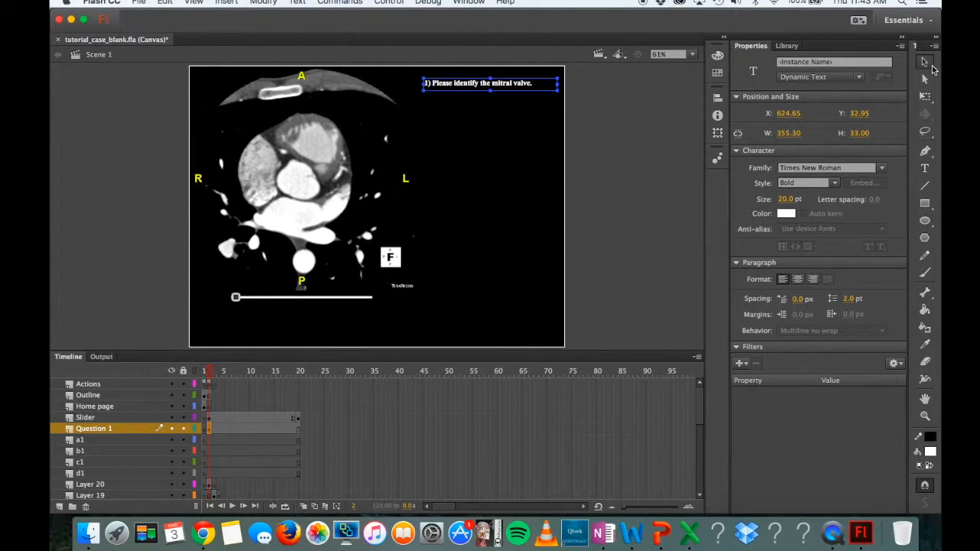
Step: Change the font style of the whole question text to Regular
double_click(520, 87)
drag(534, 83, 390, 85)
click(835, 183)
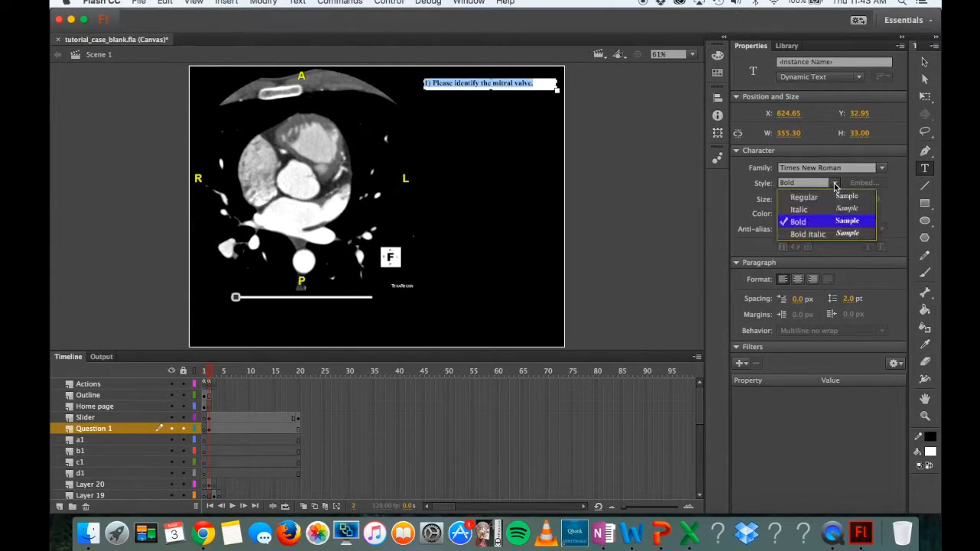
click(827, 198)
click(417, 122)
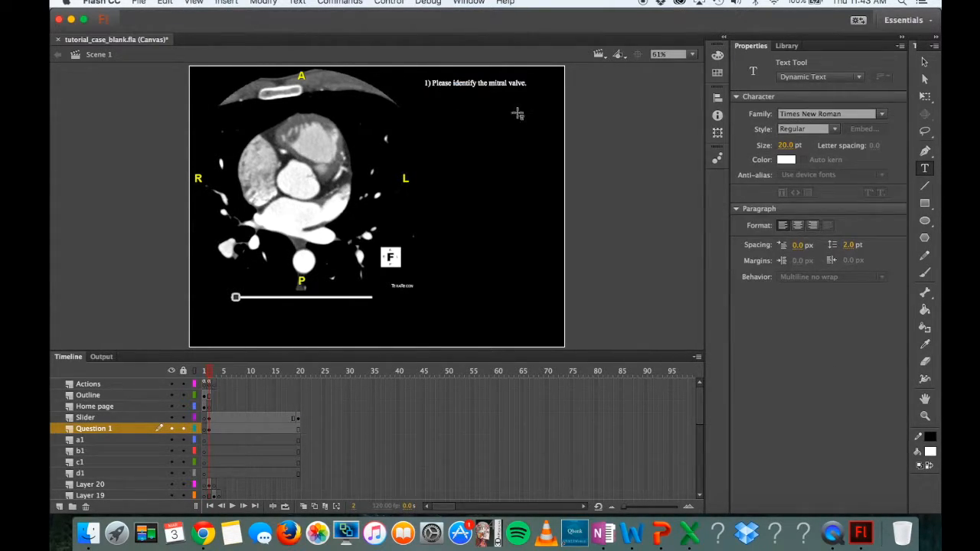
Step: Nudge the question text slightly left, closer to the cardiac image
click(924, 65)
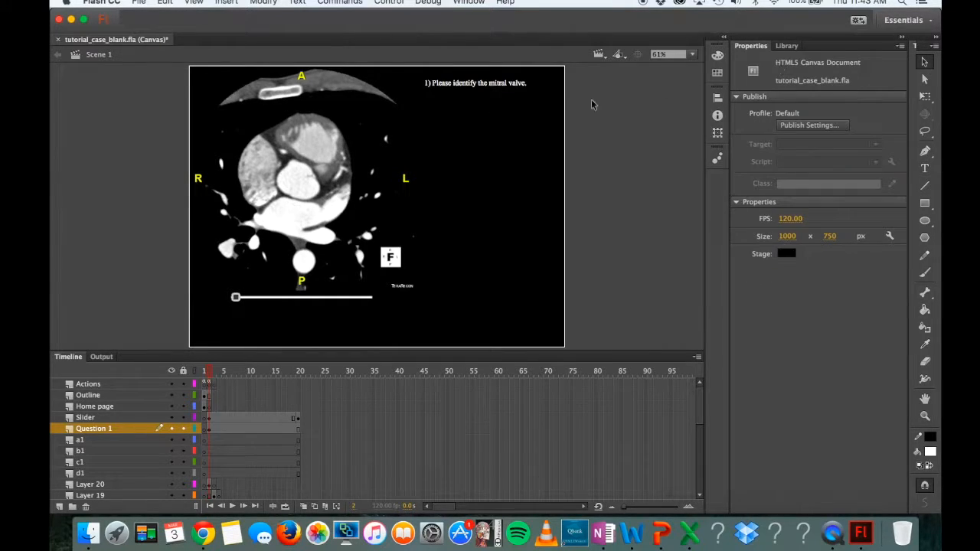
click(471, 90)
mouse_move(471, 90)
mouse_down()
mouse_move(500, 107)
mouse_move(470, 87)
mouse_up()
click(470, 117)
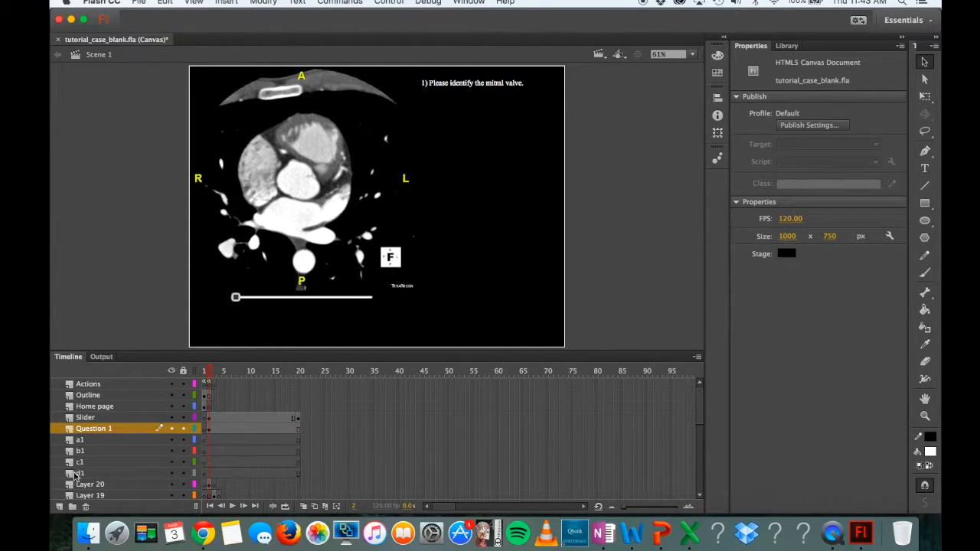
Step: Delete the layers b1, c1 and d1
click(783, 46)
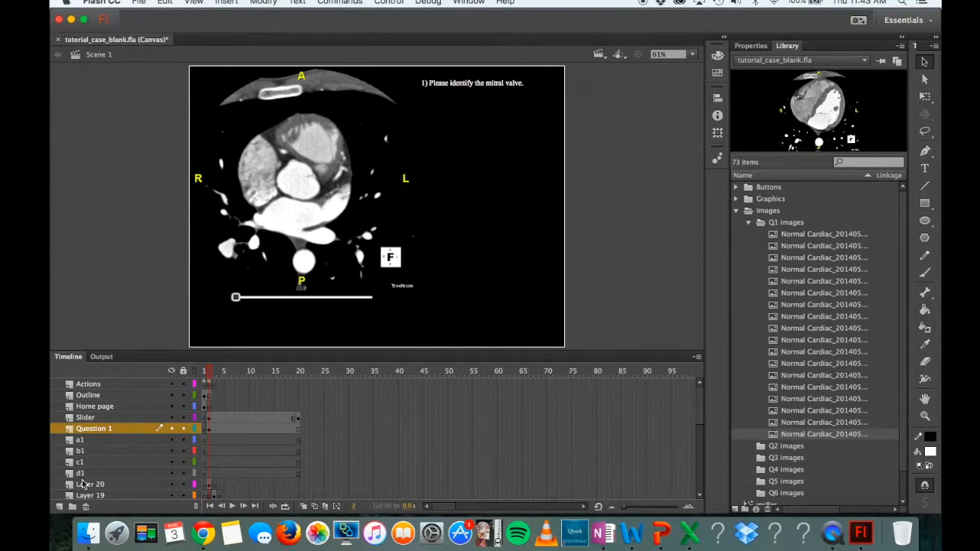
click(83, 474)
shift+click(87, 452)
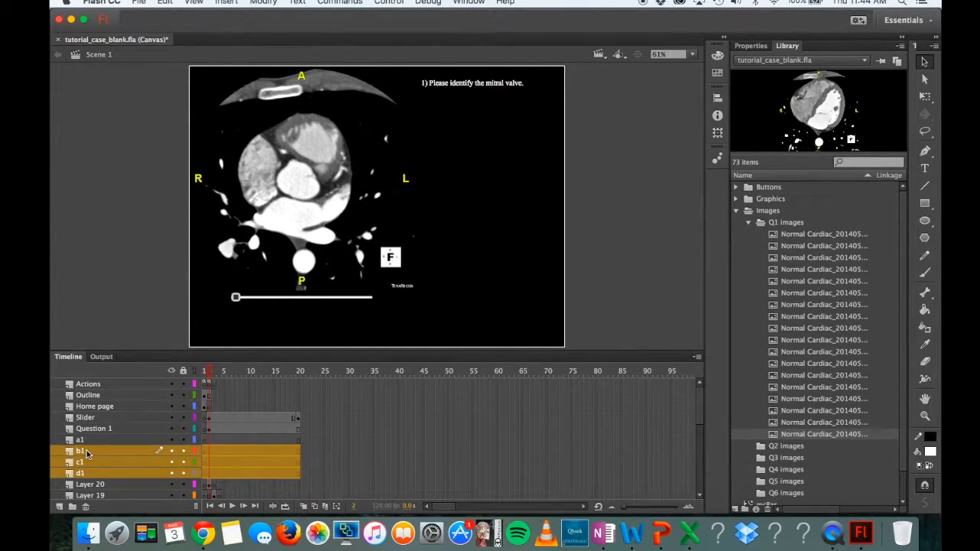
click(86, 508)
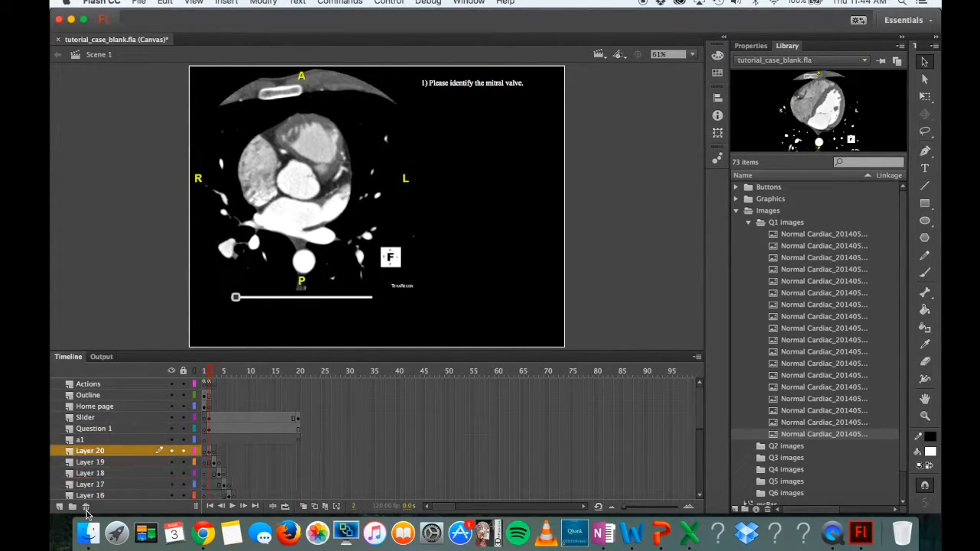
Step: Rename the a1 layer "Q1 buttons"
double_click(81, 439)
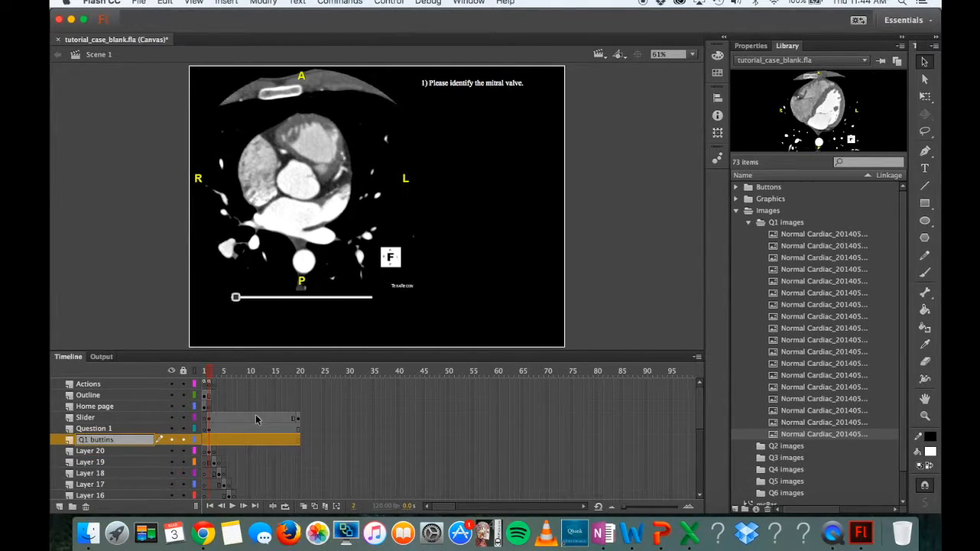
click(224, 440)
double_click(112, 443)
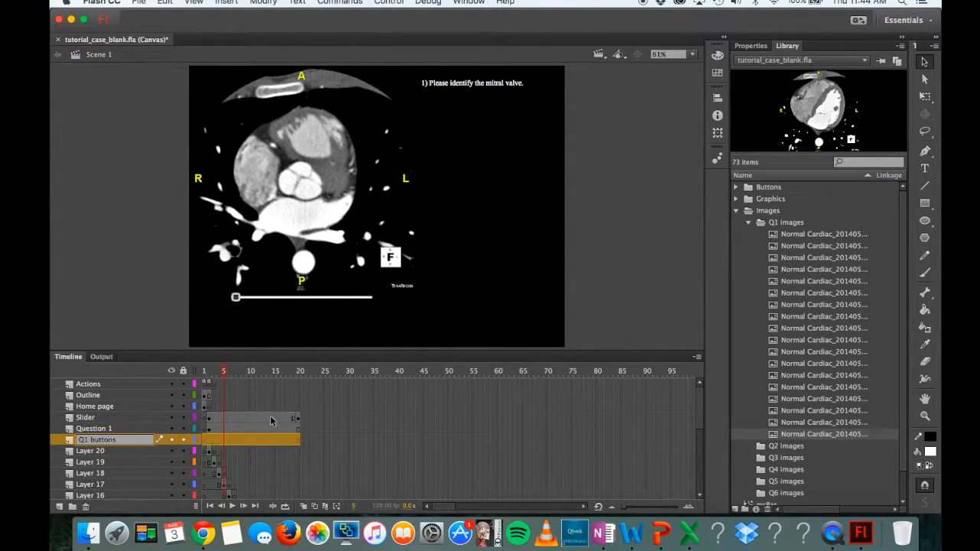
click(219, 440)
Step: Insert a keyframe at frame 2 of the Q1 buttons layer
click(210, 440)
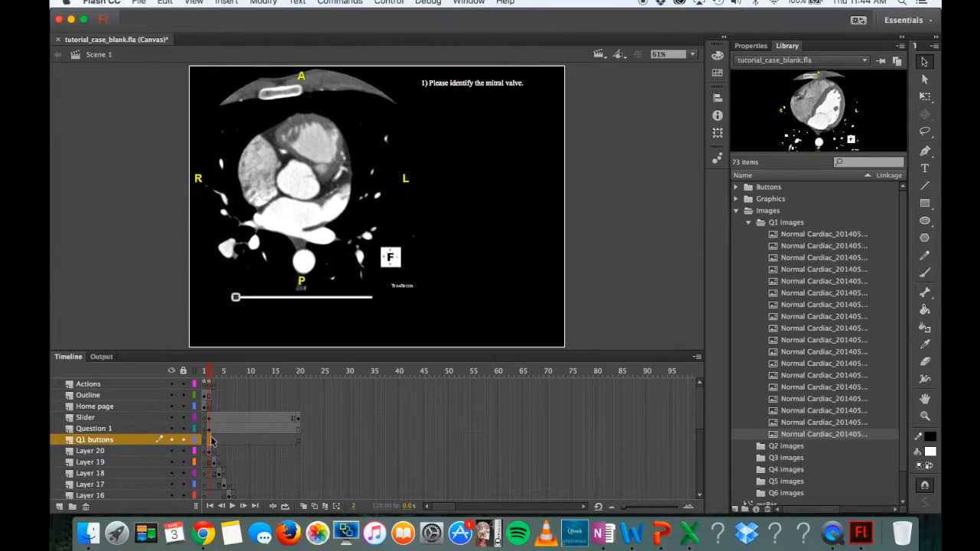
right_click(212, 441)
click(257, 274)
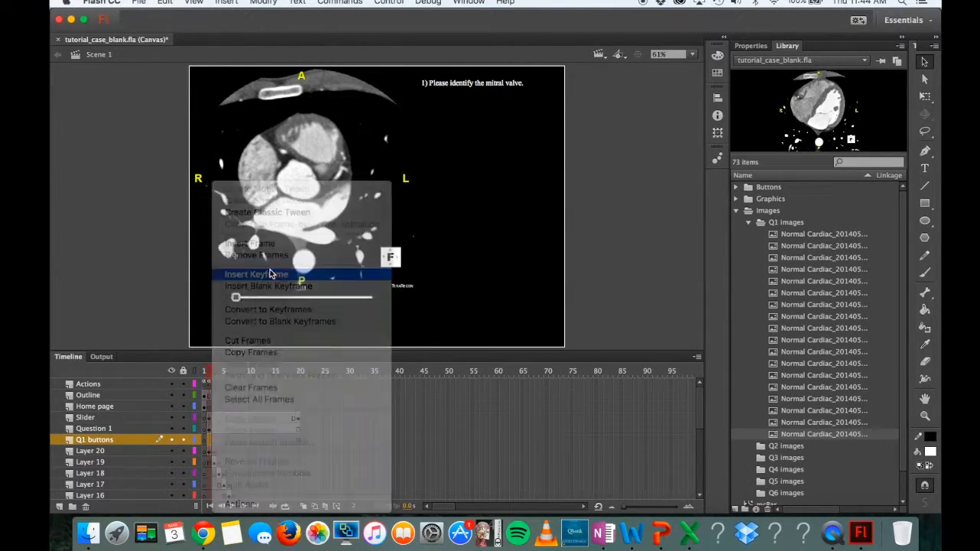
Step: Place the d1, c1, b1 and a1 buttons from the library's Q1 buttons folder on the stage below the question text
click(736, 211)
click(736, 187)
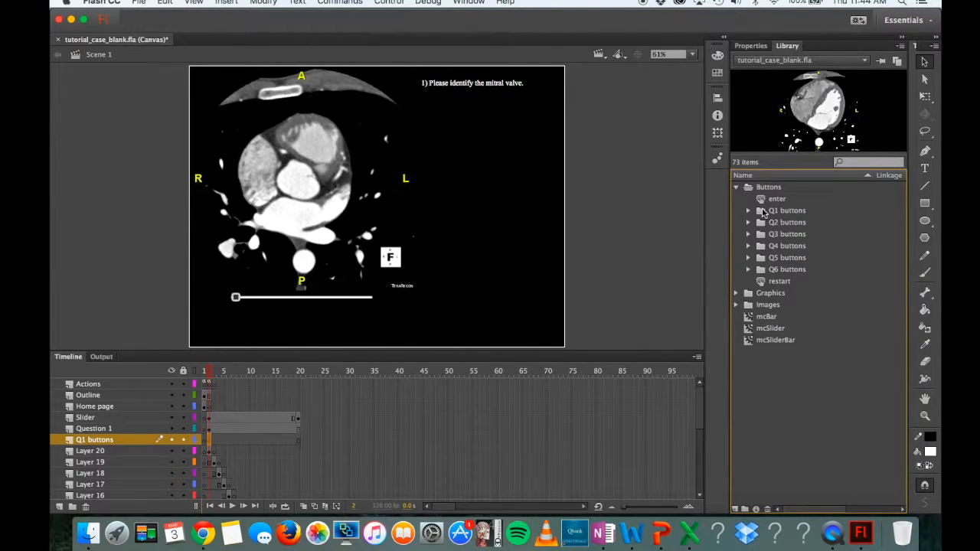
click(749, 212)
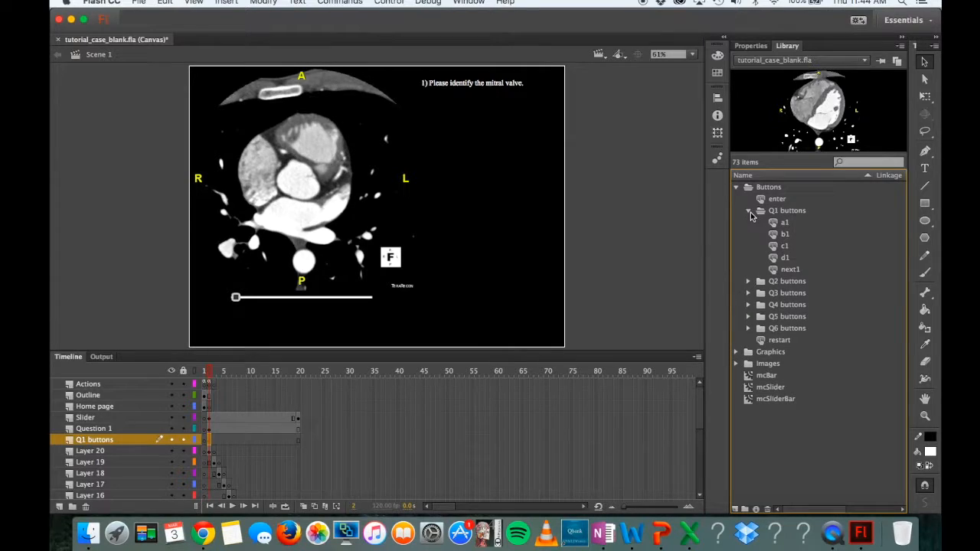
click(784, 259)
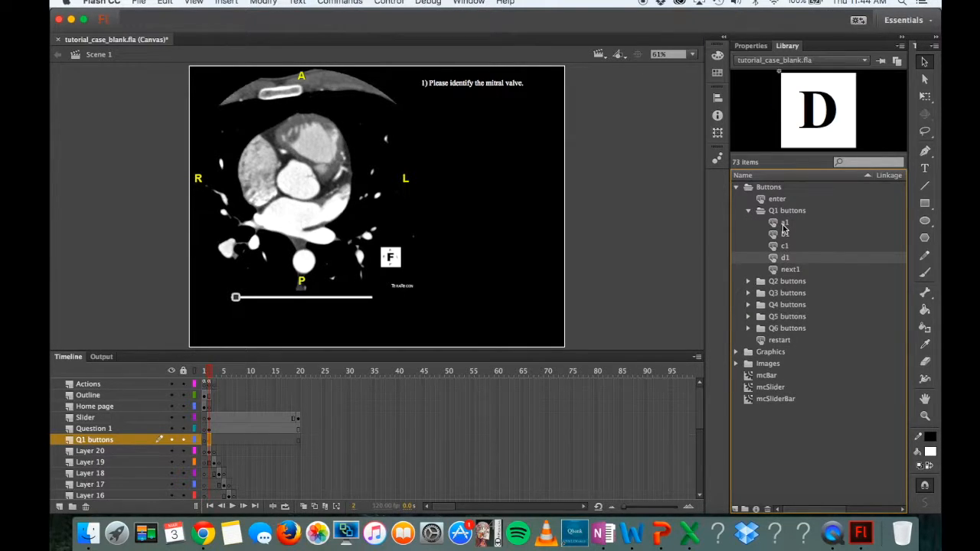
drag(778, 261, 482, 145)
drag(775, 247, 525, 153)
drag(783, 234, 490, 178)
drag(784, 223, 442, 111)
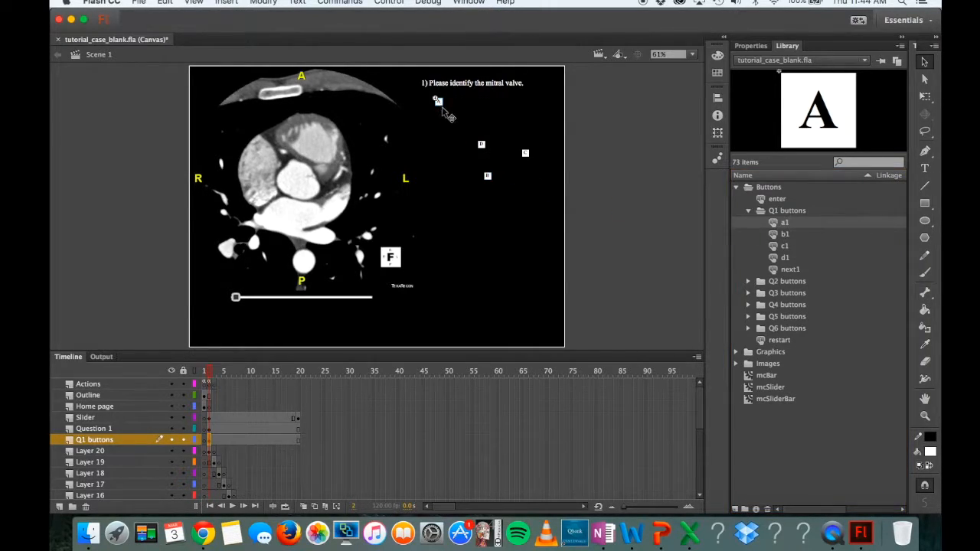
Step: Arrange the answer buttons in a single row in the order A, B, C, D beneath the question text
drag(491, 179, 458, 103)
click(692, 54)
click(687, 136)
scroll(571, 207, down, 5)
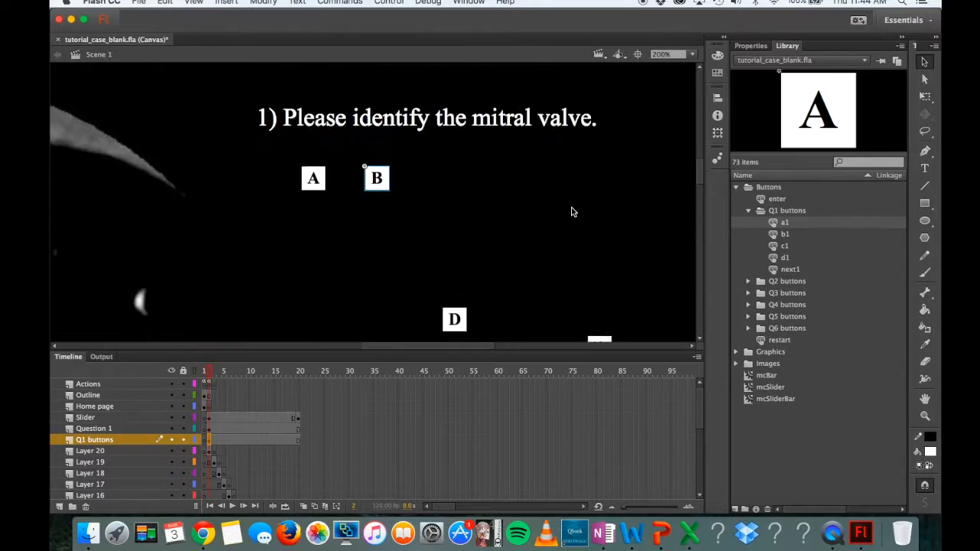
drag(466, 240, 538, 102)
drag(599, 268, 453, 97)
scroll(496, 216, up, 2)
scroll(497, 215, up, 3)
scroll(497, 215, left, 1)
scroll(497, 215, down, 3)
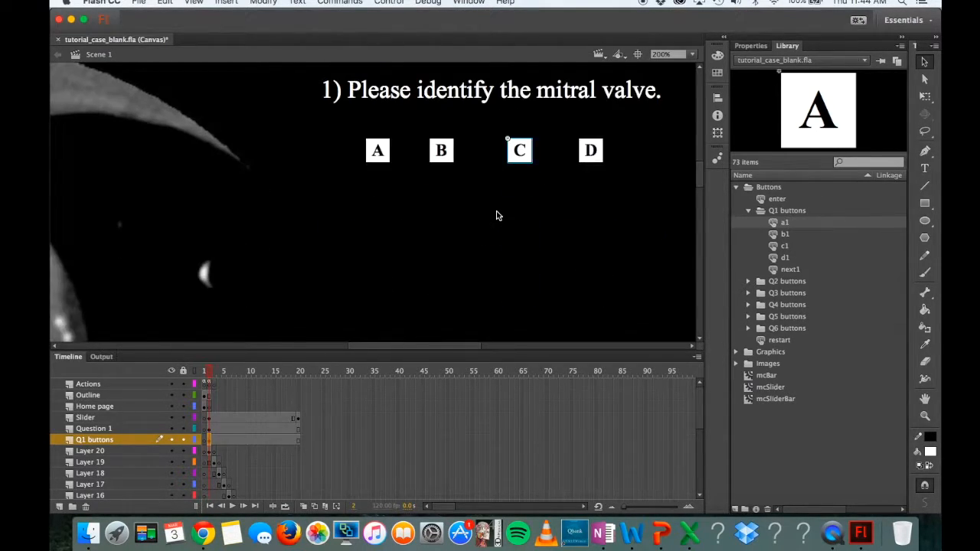
scroll(496, 215, right, 4)
scroll(497, 215, left, 1)
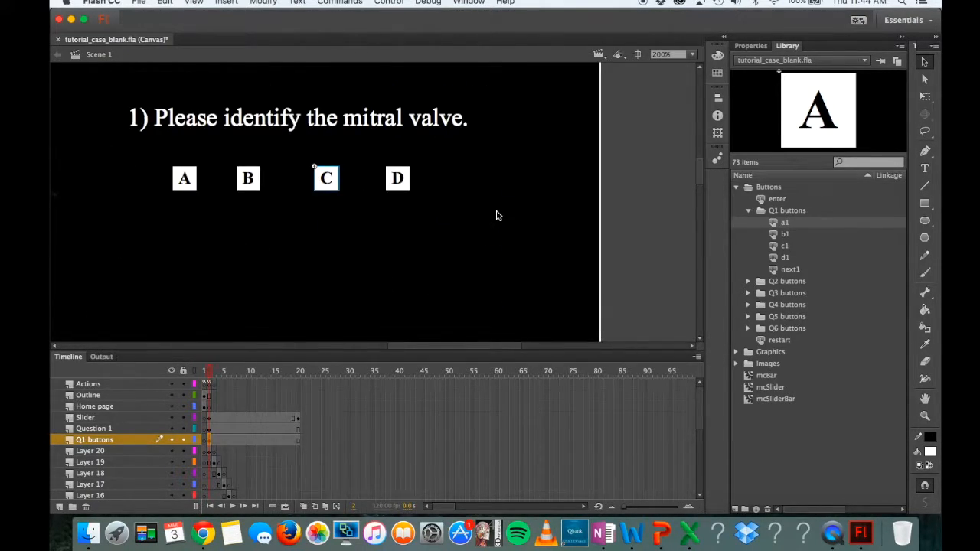
Step: Select all four answer buttons and shift the row slightly right beneath the question
click(691, 55)
click(680, 124)
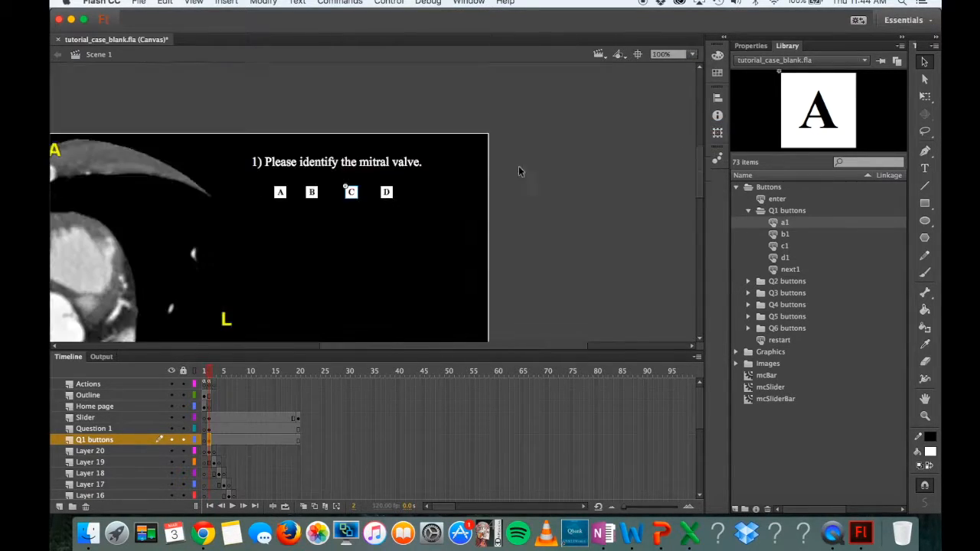
scroll(366, 227, left, 5)
scroll(366, 228, right, 2)
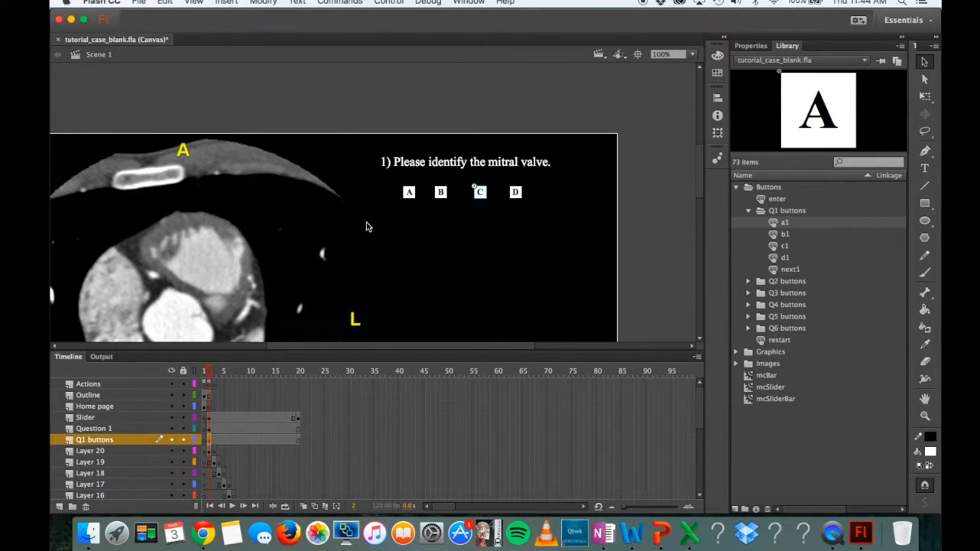
drag(530, 228, 435, 201)
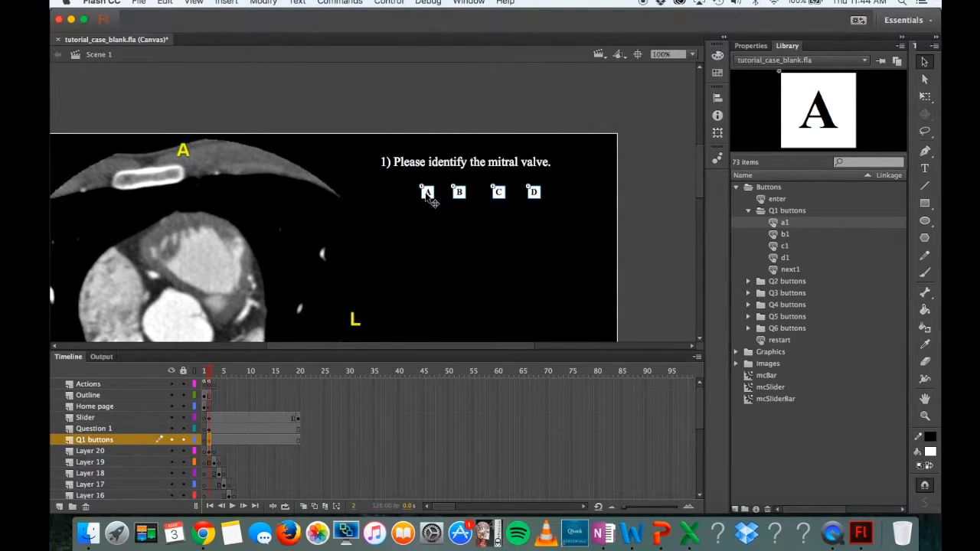
Step: Distribute the four answer buttons evenly by their horizontal centers, with Align to stage turned off
click(718, 134)
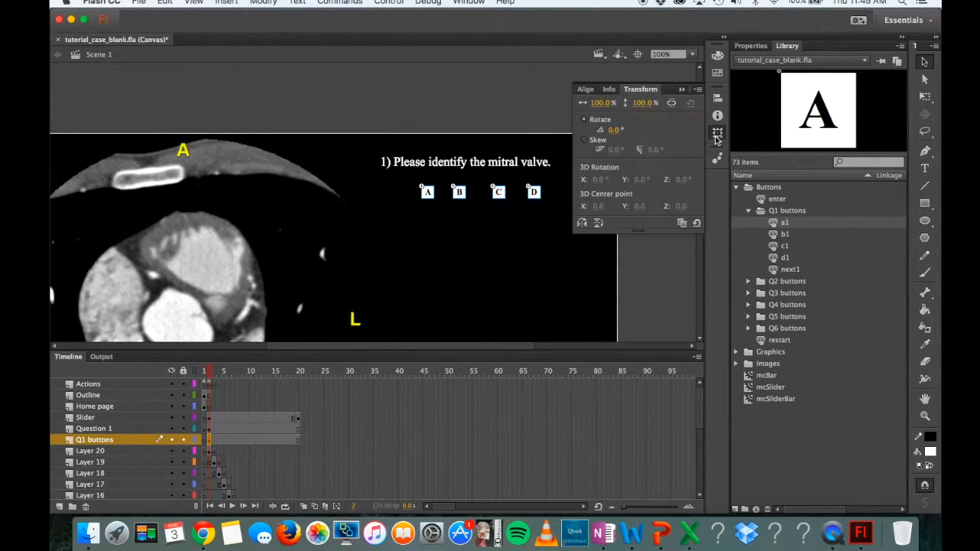
click(594, 91)
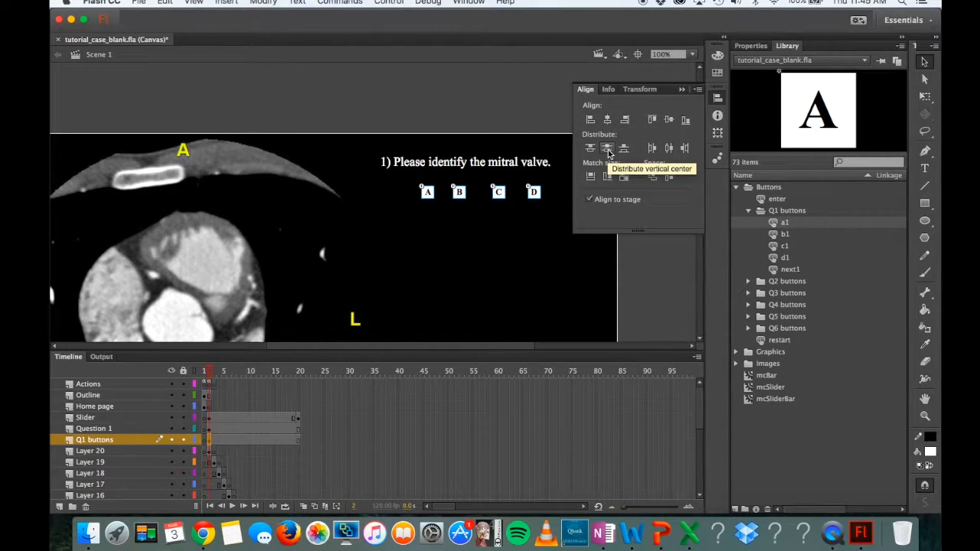
click(605, 200)
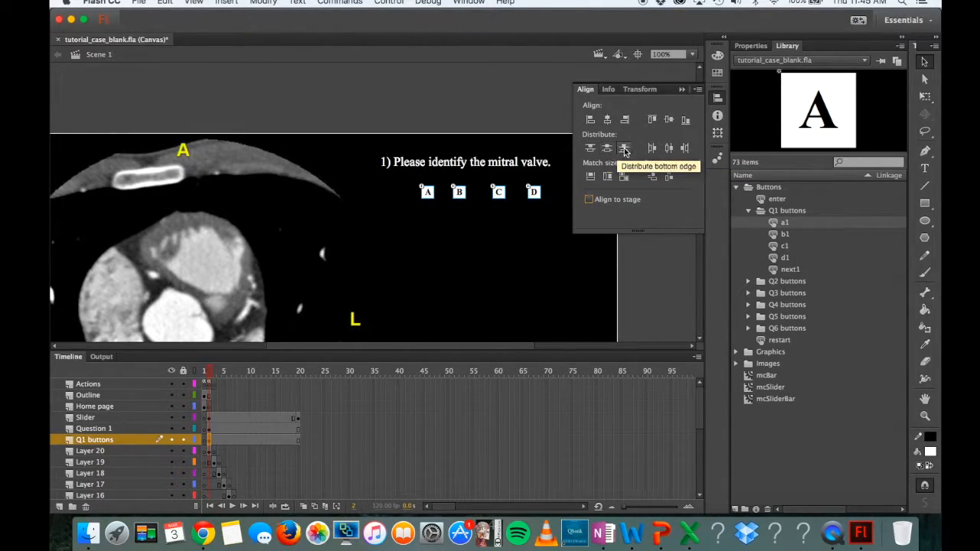
click(671, 147)
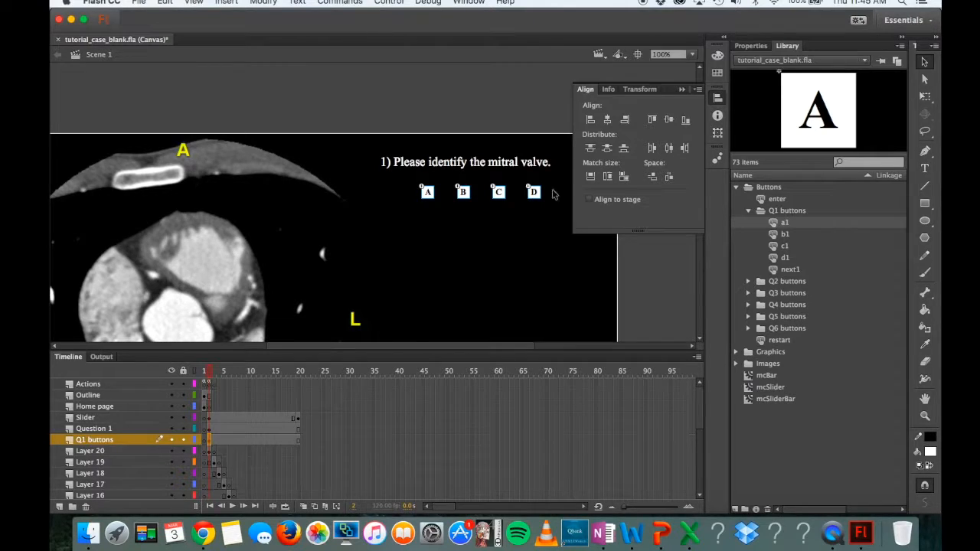
click(521, 230)
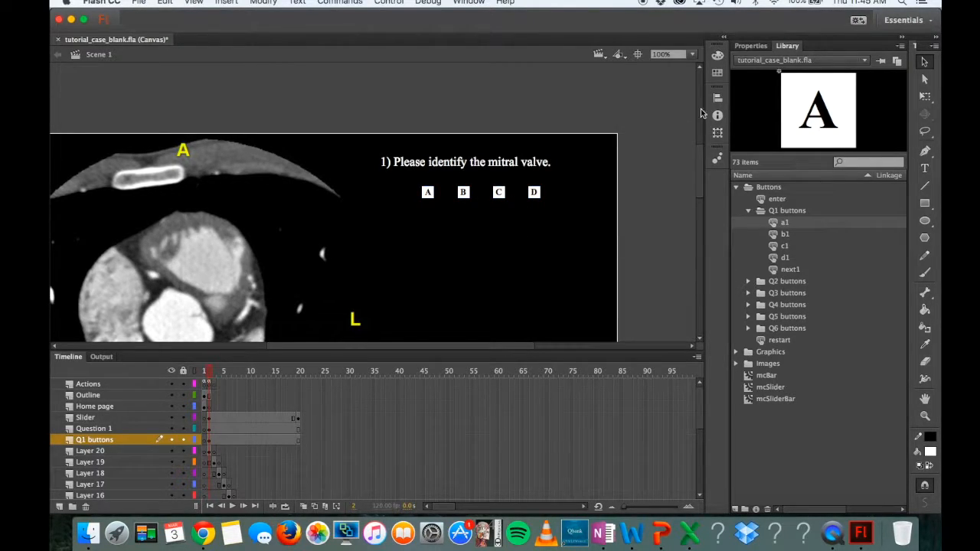
Step: Add a new layer named "a1 graphic" directly below the Q1 buttons layer
click(692, 54)
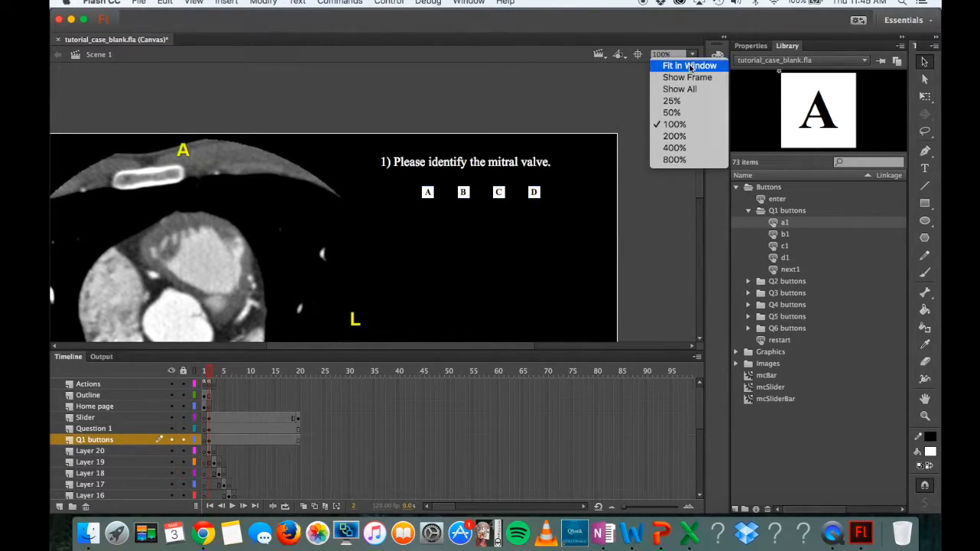
click(689, 66)
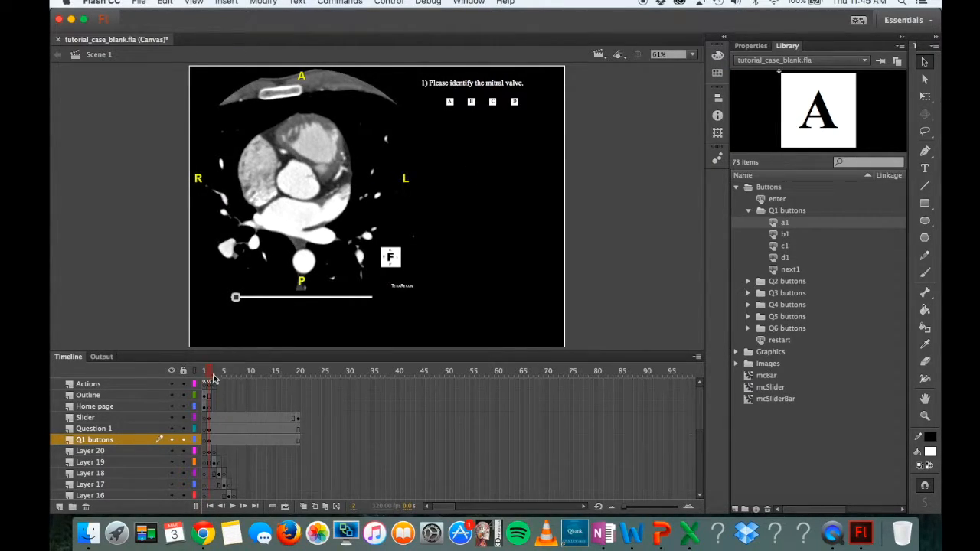
mouse_move(209, 375)
mouse_down()
mouse_move(301, 376)
mouse_move(214, 388)
mouse_up()
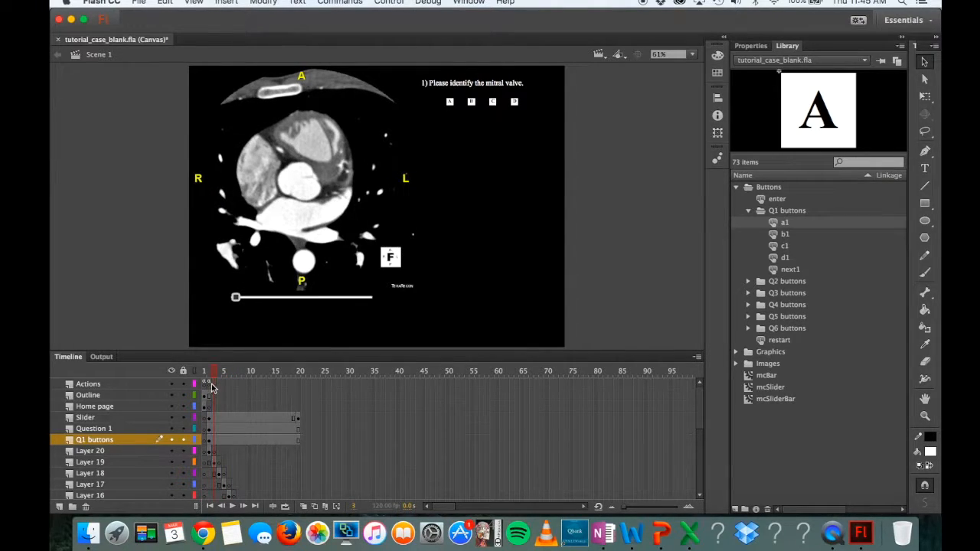
click(100, 451)
click(60, 506)
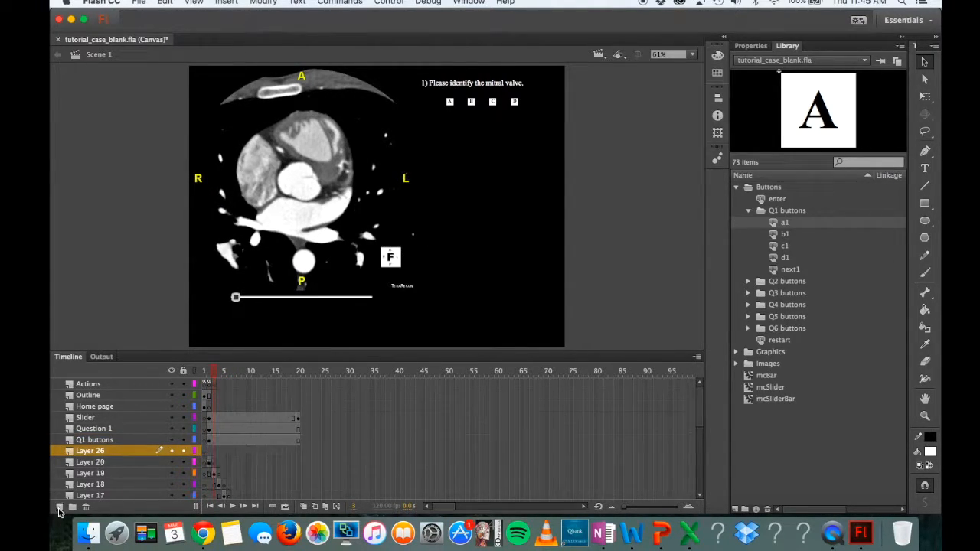
double_click(104, 451)
text(Q1 grap)
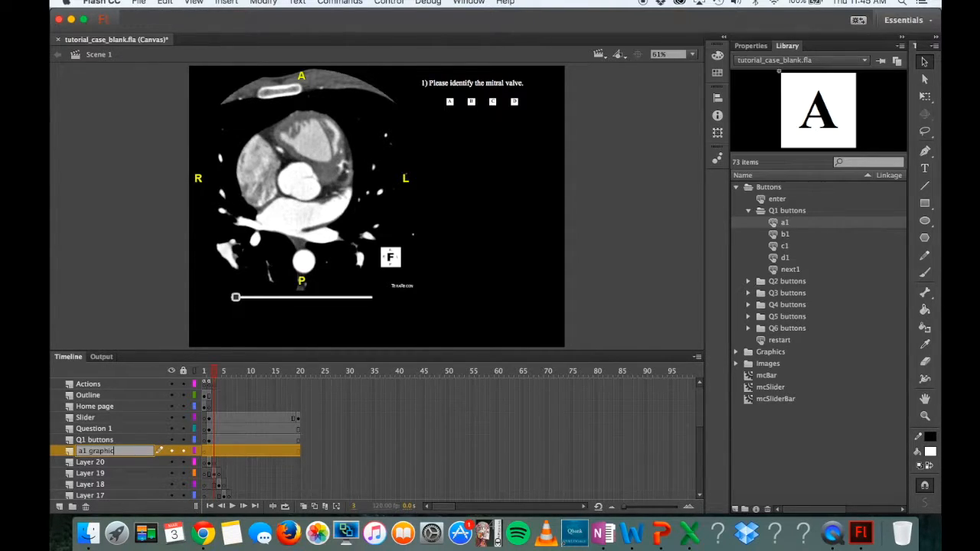
Step: Insert a keyframe at frame 2 of the a1 graphic layer
click(211, 451)
right_click(210, 450)
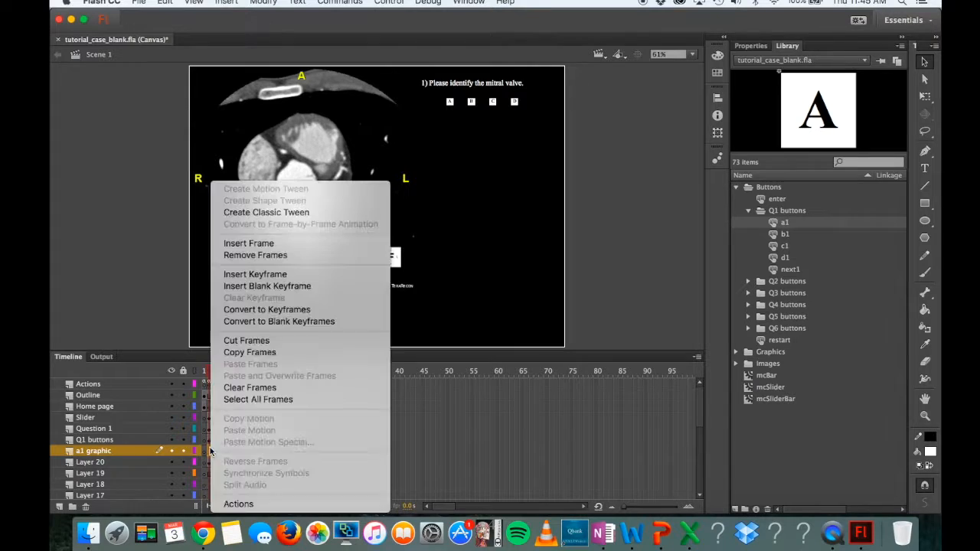
click(273, 281)
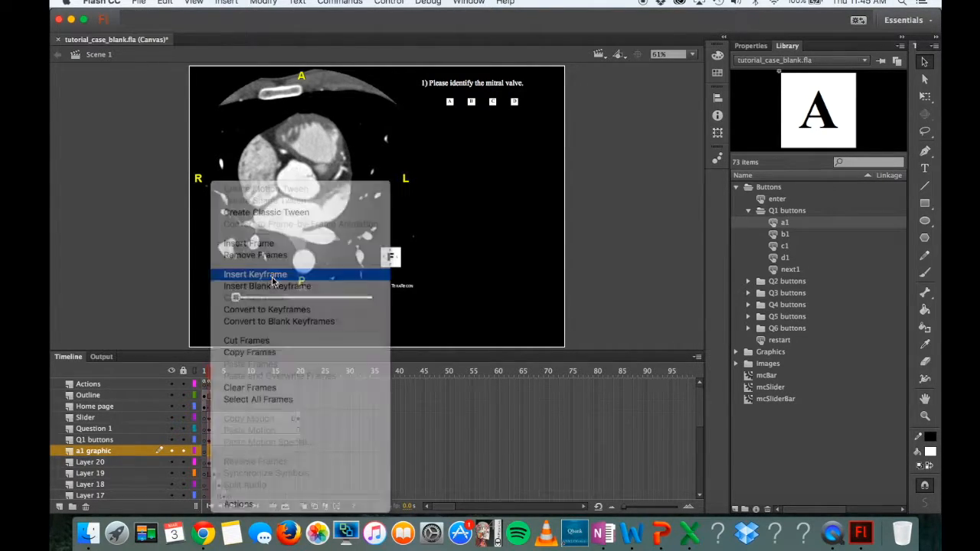
Step: Place the arrow_A1 graphic from the library's Arrows folder over the cardiac image, pointing at the bright round structure in the heart's center
click(748, 211)
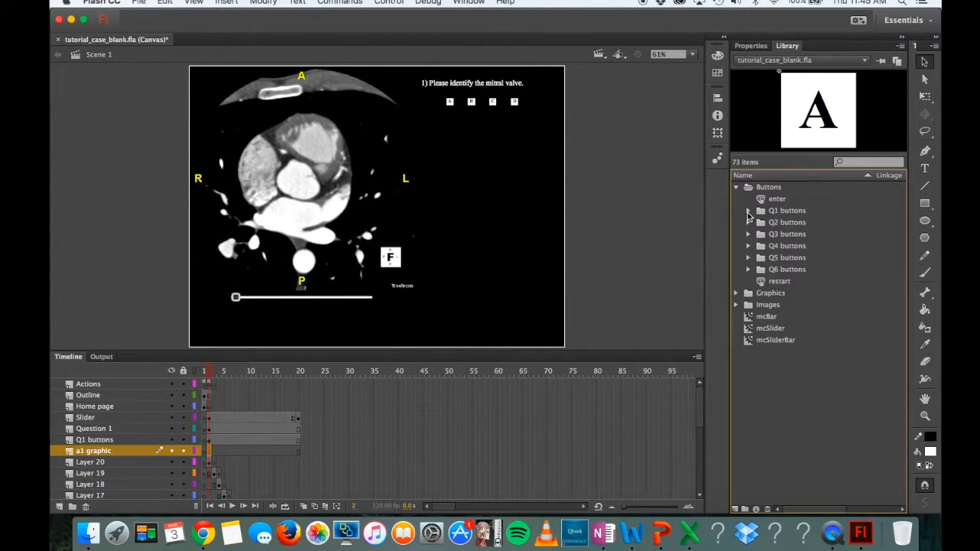
click(738, 294)
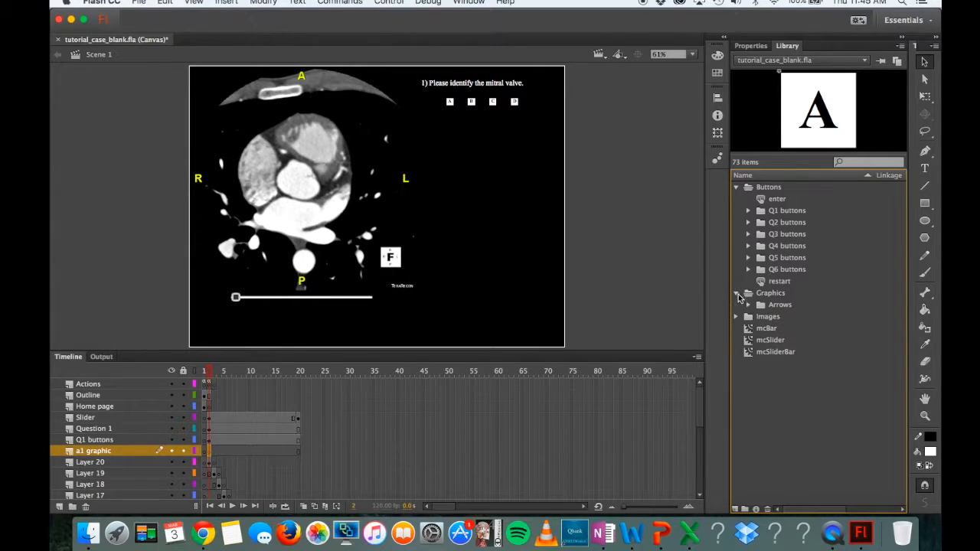
click(750, 304)
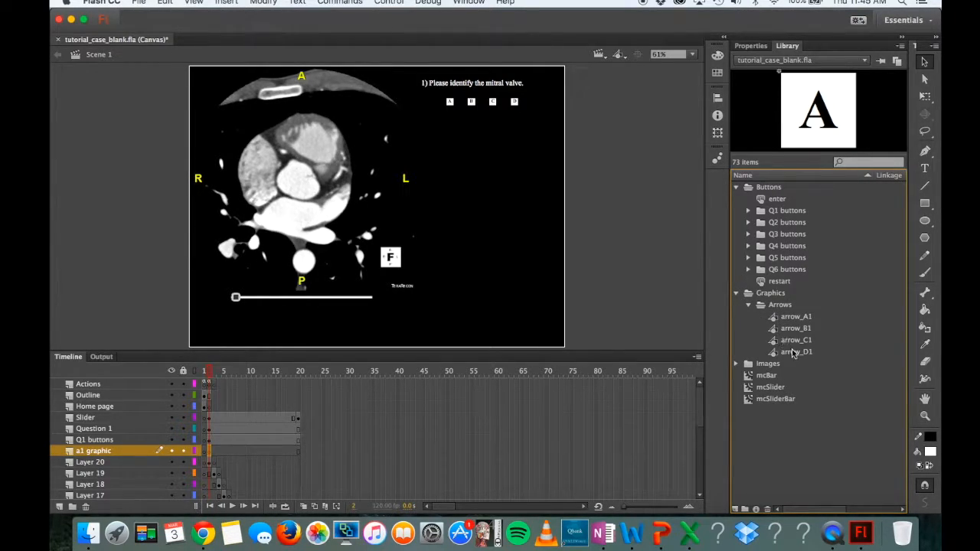
click(782, 321)
drag(782, 320, 492, 232)
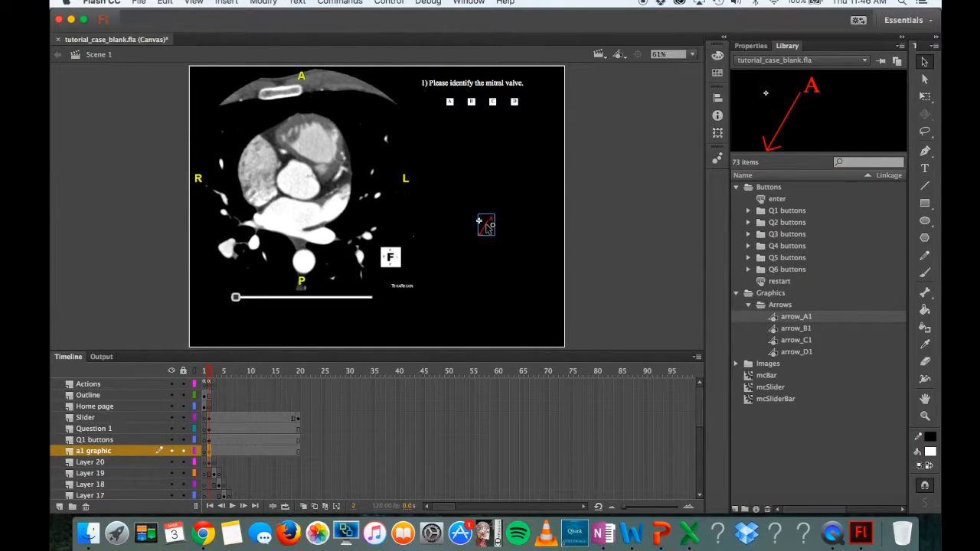
drag(487, 227, 487, 227)
mouse_move(211, 373)
mouse_down()
mouse_move(245, 374)
mouse_move(212, 373)
mouse_up()
drag(492, 225, 319, 163)
Step: Check the arrow against the first Q1 images and insert a keyframe at frame 4 of the a1 graphic layer
click(692, 54)
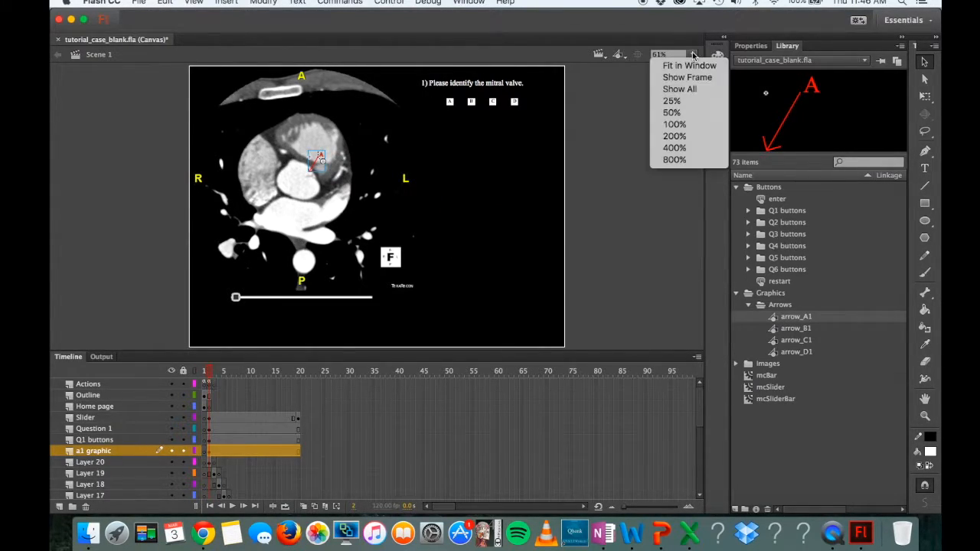
click(678, 135)
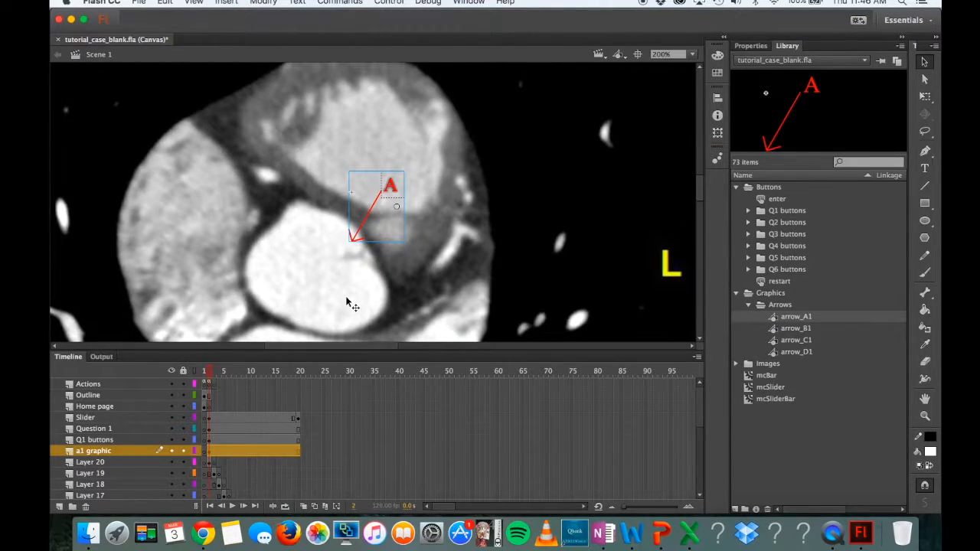
scroll(346, 302, down, 3)
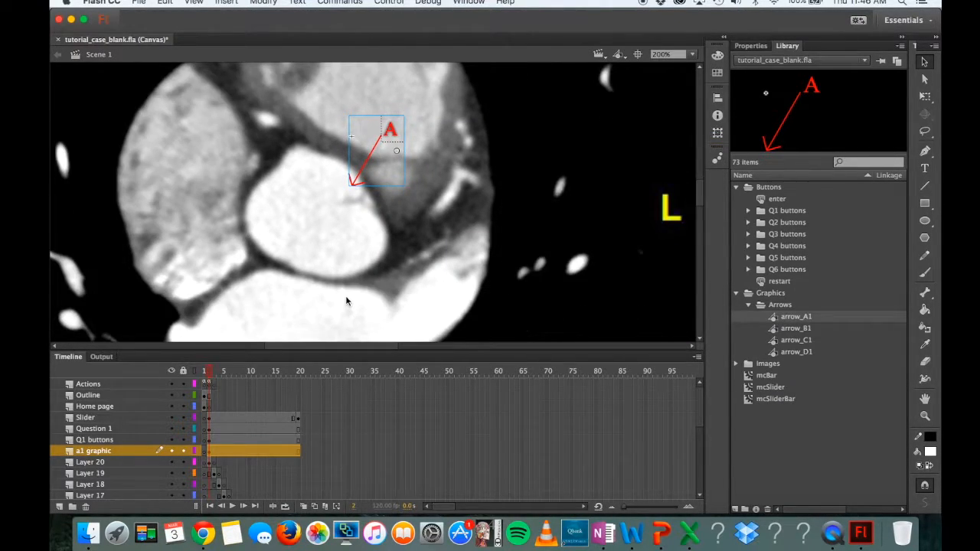
click(207, 374)
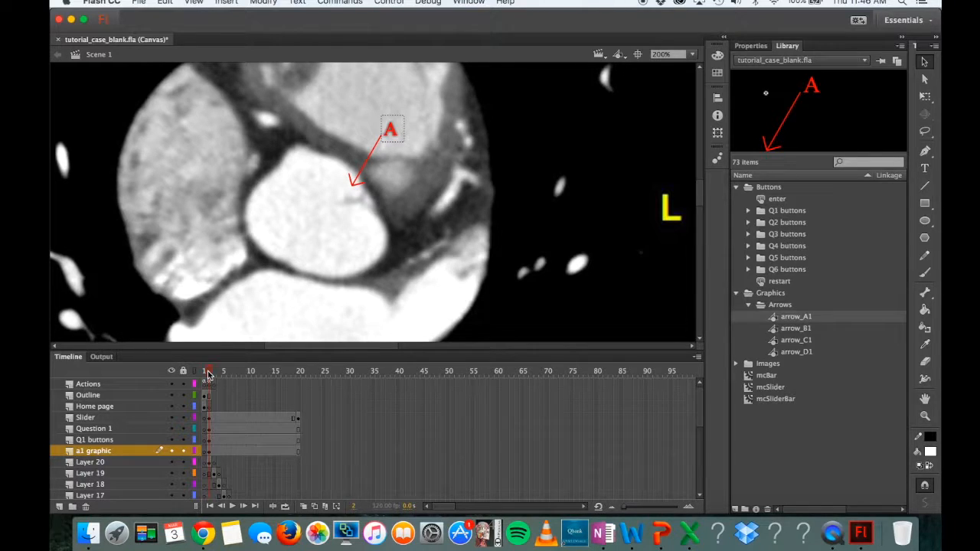
mouse_move(214, 374)
mouse_down()
mouse_move(229, 375)
mouse_move(220, 376)
mouse_up()
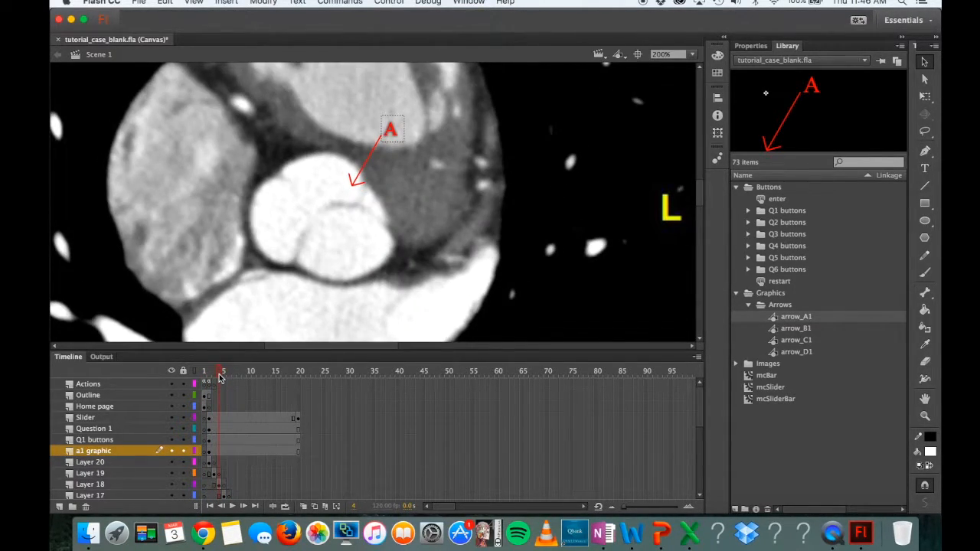
click(220, 455)
right_click(220, 455)
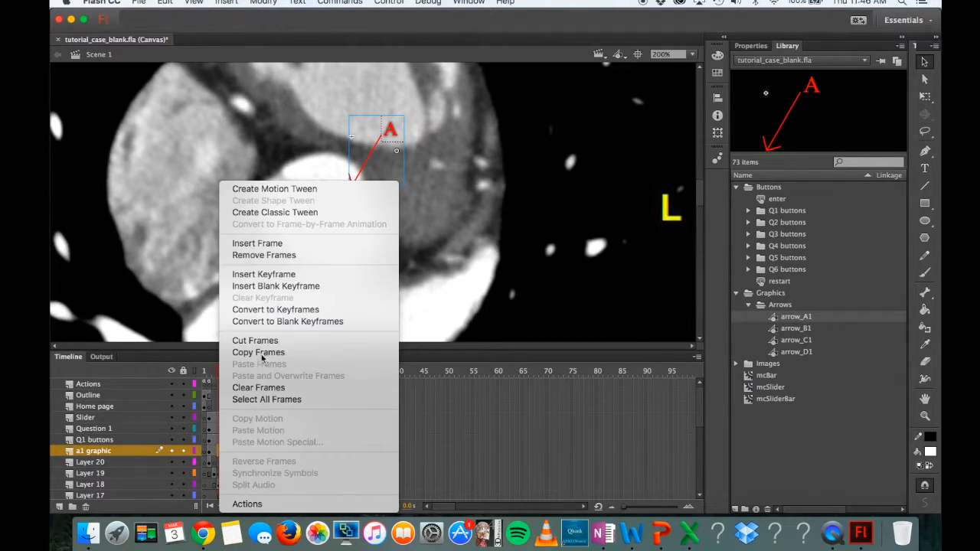
click(265, 276)
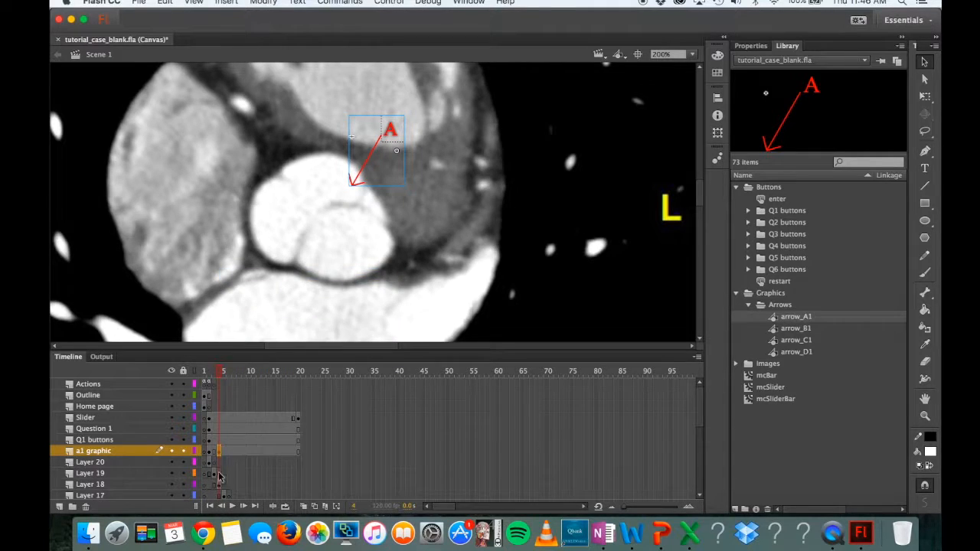
Step: Remove frame 2 from the a1 graphic layer
click(209, 456)
right_click(210, 454)
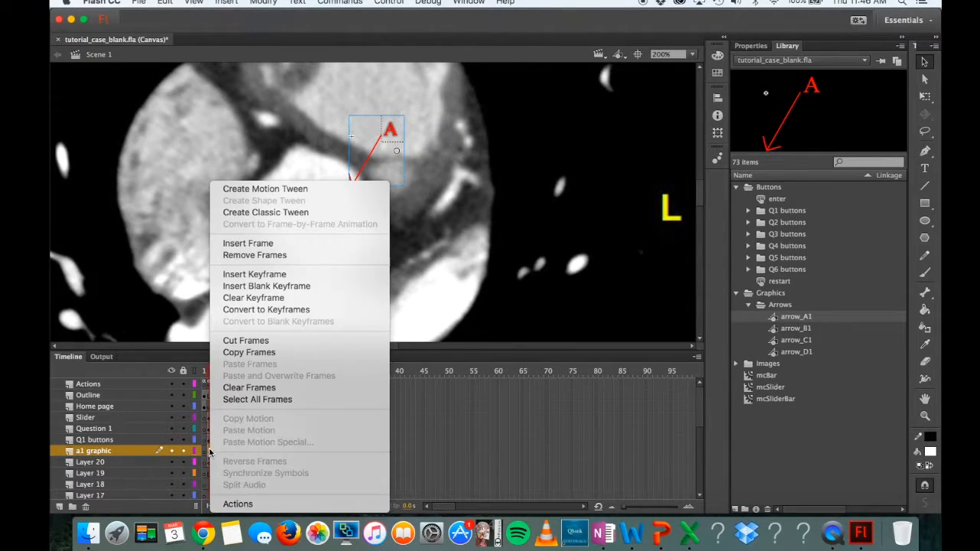
click(267, 257)
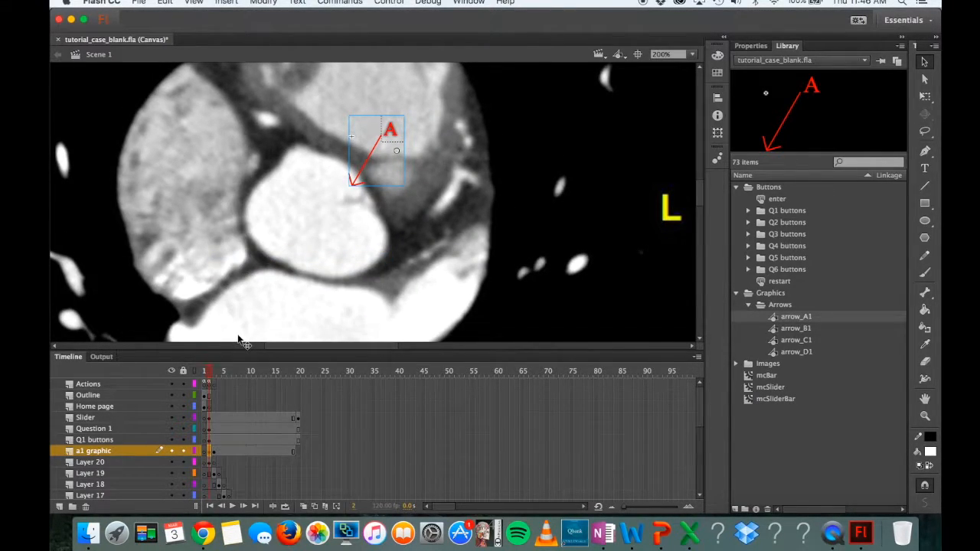
Step: Clear the keyframe at frame 2 of the a1 graphic layer and go to frame 4
right_click(209, 453)
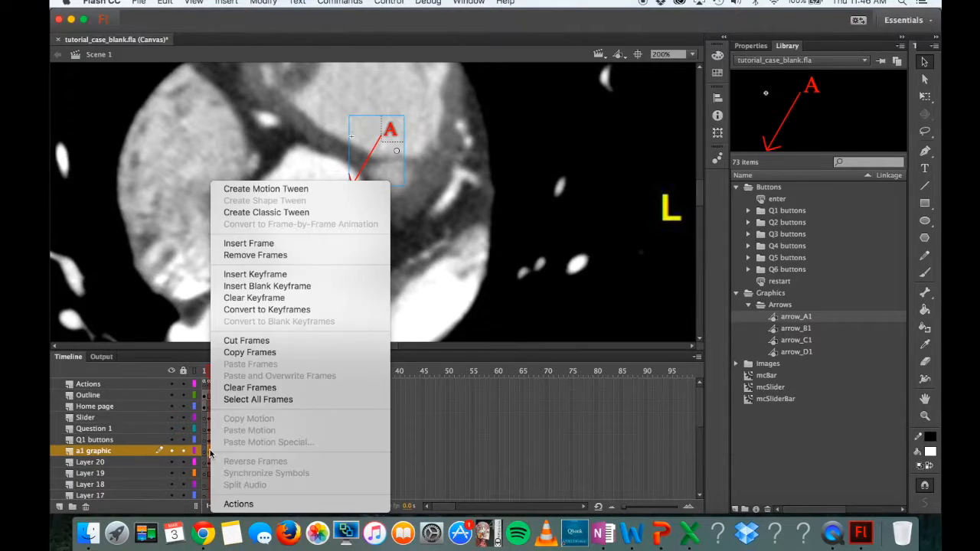
click(285, 299)
drag(206, 375, 219, 373)
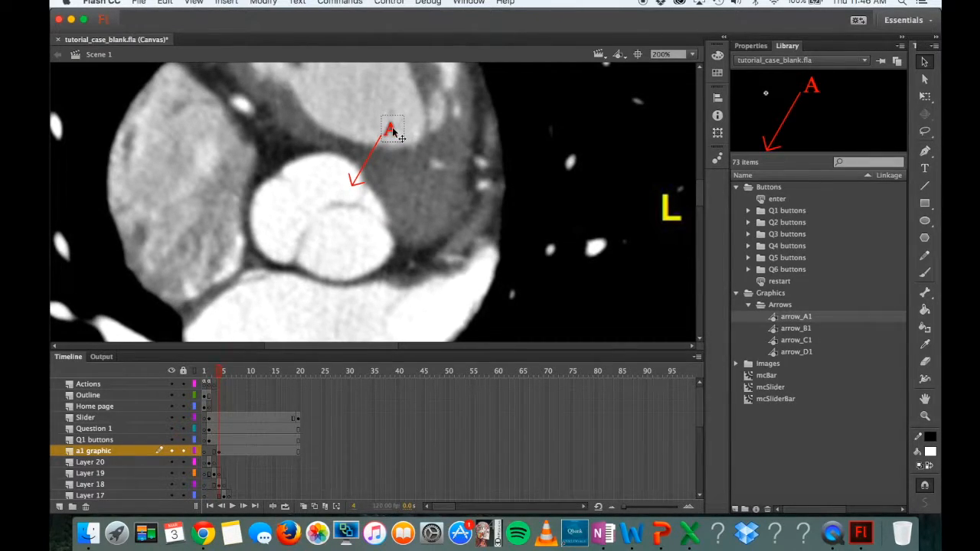
Step: Open the arrow_A1 graphic for editing in place and nudge its letter A slightly upward
drag(375, 145, 396, 133)
double_click(396, 132)
click(365, 161)
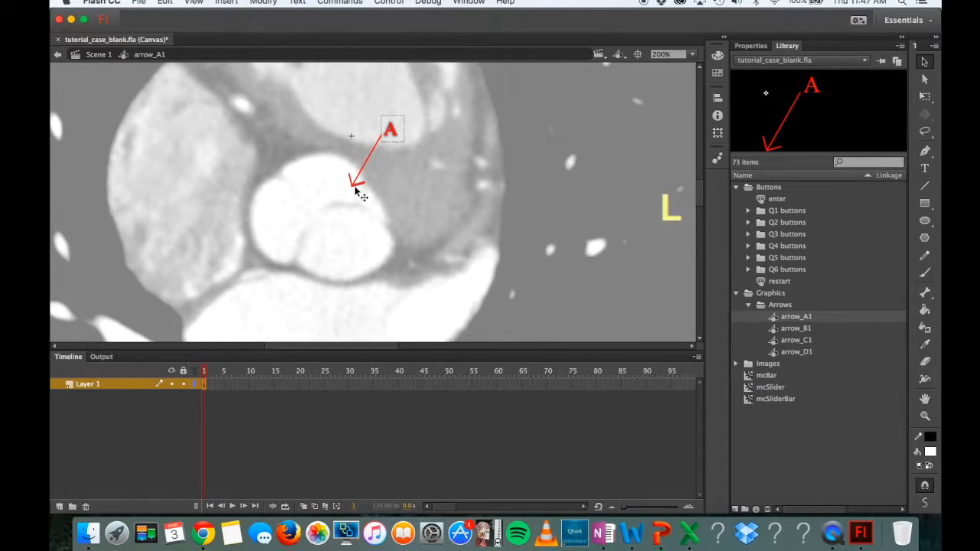
drag(394, 135, 387, 127)
click(398, 189)
drag(398, 219, 341, 123)
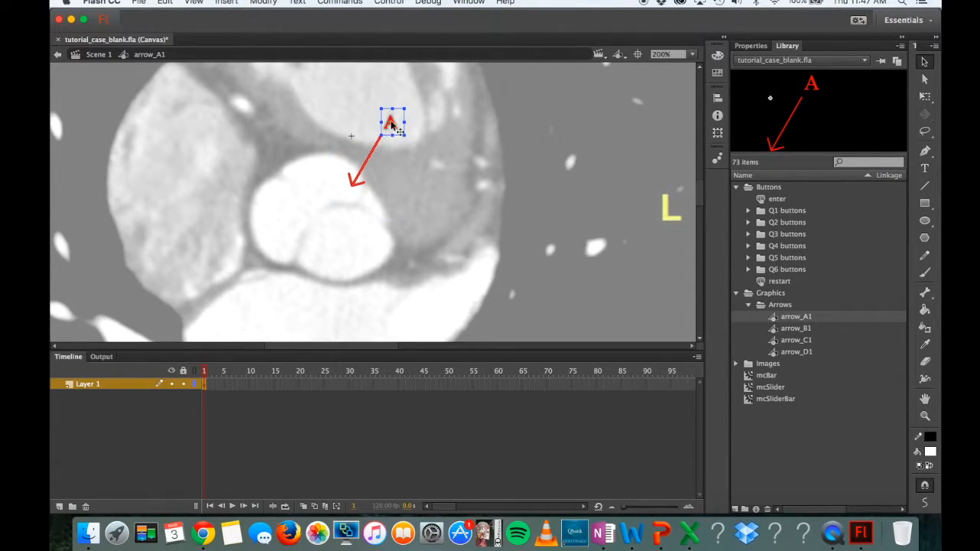
Step: Rotate the red arrow inside arrow_A1 so that its head points up and slightly to the left
click(416, 203)
drag(420, 217, 320, 116)
click(374, 165)
drag(439, 229, 319, 95)
click(718, 133)
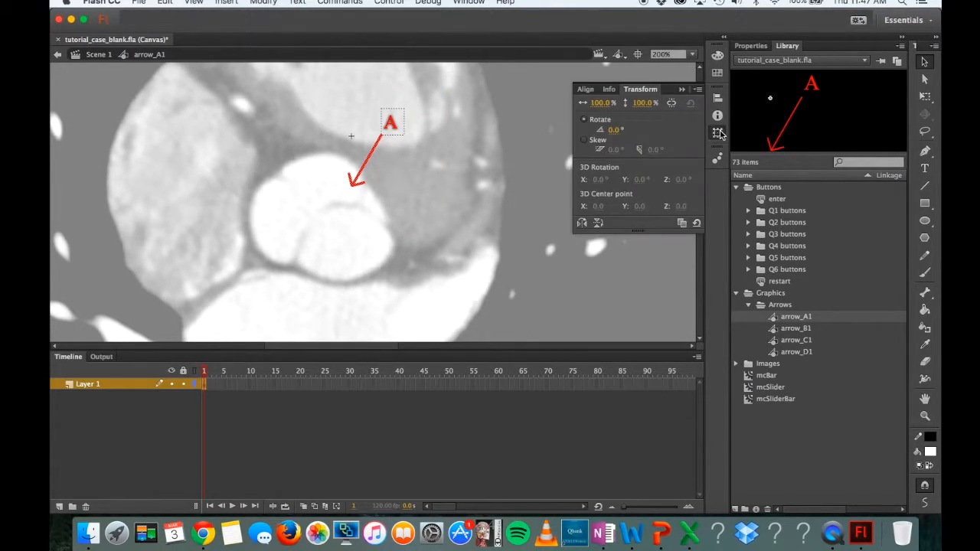
click(616, 131)
click(606, 133)
drag(615, 131, 712, 143)
key(super+t)
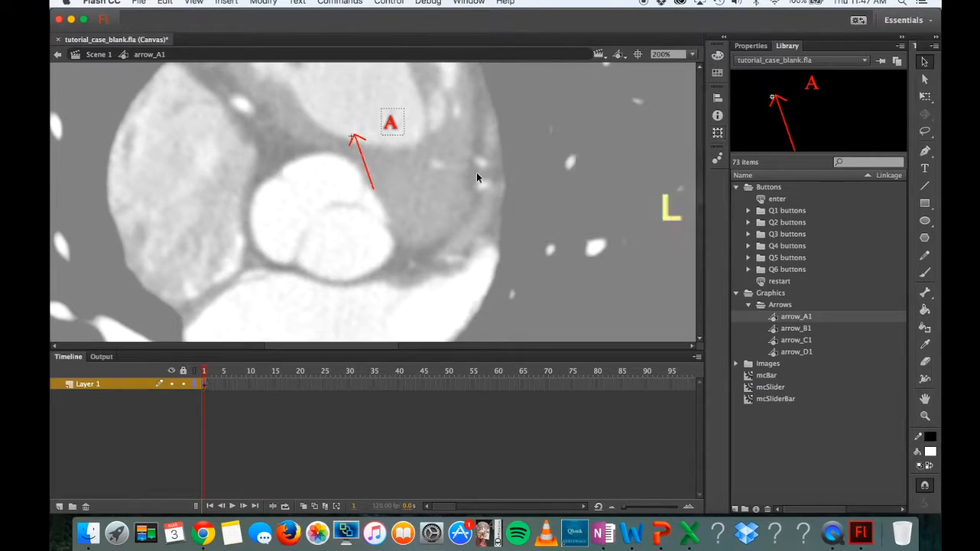
Step: Move the letter A to the arrow's tail, and back in Scene 1 place the arrow's tip inside the bright round structure on frame 4
drag(393, 131, 385, 203)
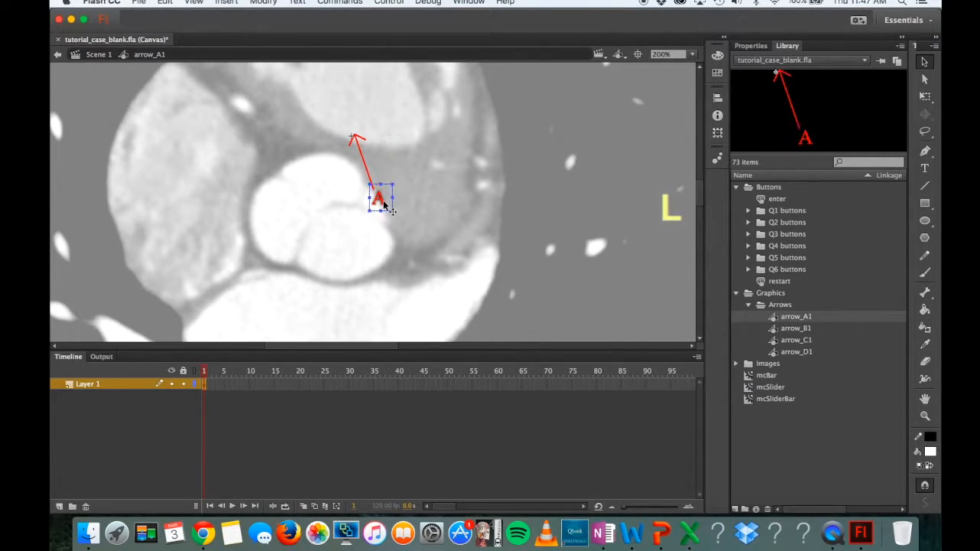
click(58, 55)
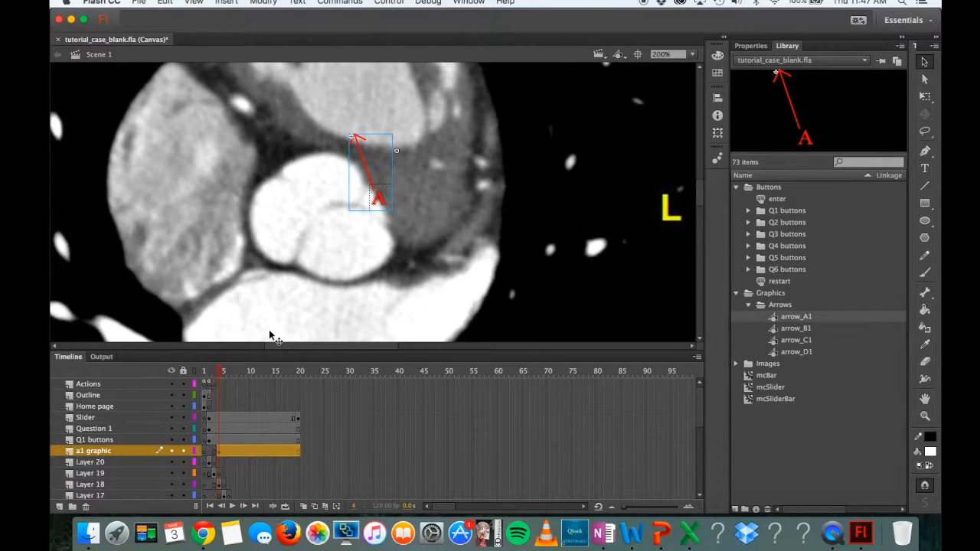
drag(383, 202, 374, 280)
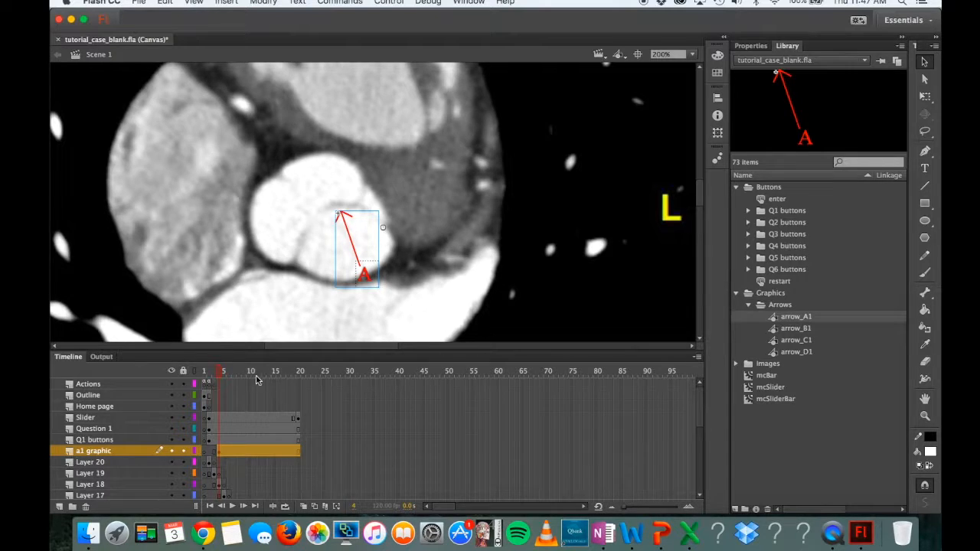
Step: Insert a keyframe at frame 6 of the a1 graphic layer and shift the arrow left so its tip meets the center of the three-lobed structure
drag(221, 373, 229, 374)
click(231, 452)
right_click(232, 455)
click(316, 274)
mouse_move(372, 275)
mouse_down()
mouse_move(358, 285)
mouse_move(357, 275)
mouse_up()
click(694, 54)
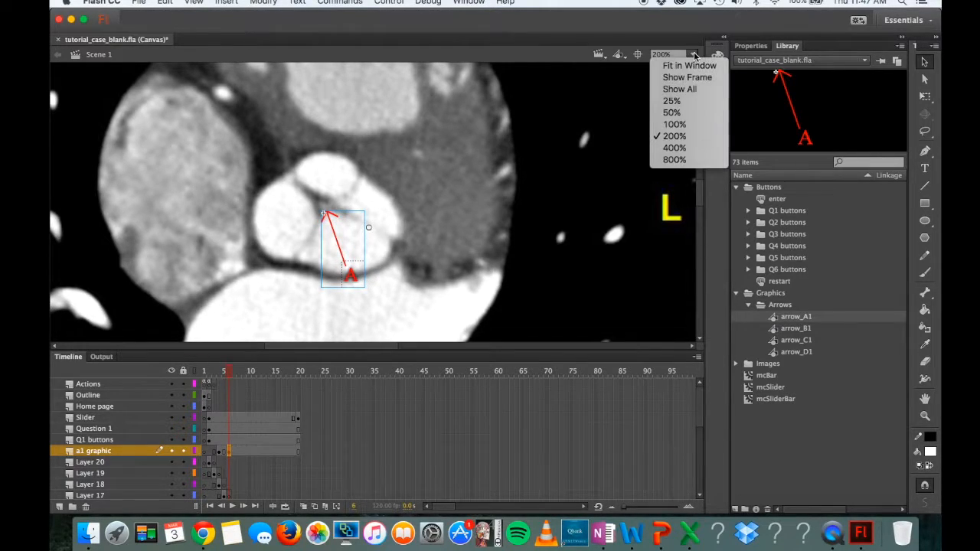
click(675, 148)
scroll(355, 240, up, 2)
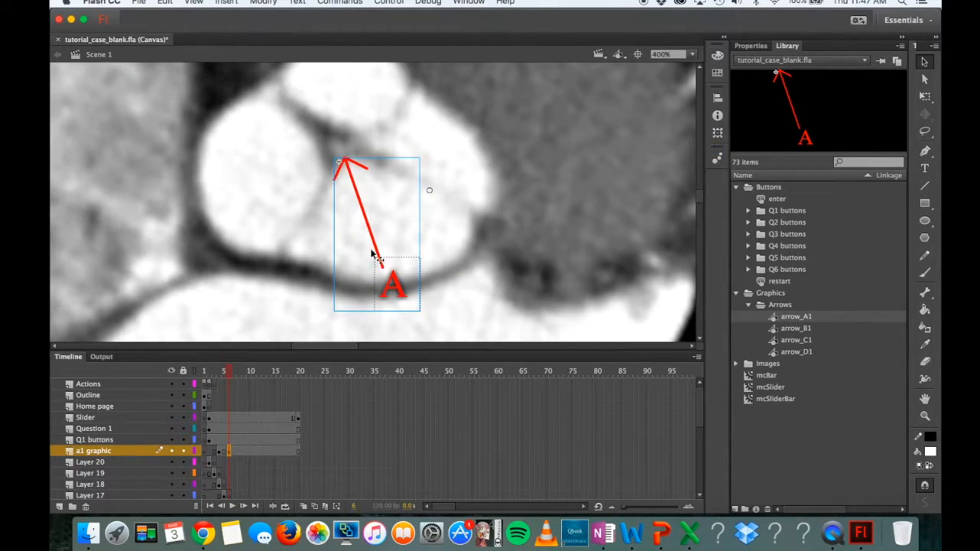
mouse_move(390, 275)
mouse_down()
mouse_move(398, 294)
mouse_move(397, 284)
mouse_up()
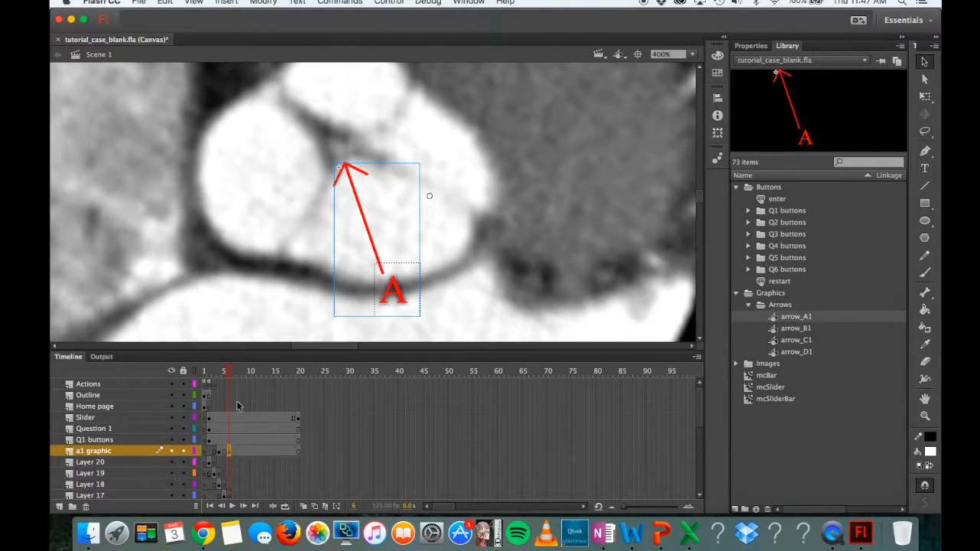
Step: Insert a keyframe at frame 8 of the a1 graphic layer and move the arrow slightly down and left on the image
click(227, 376)
drag(234, 376, 239, 405)
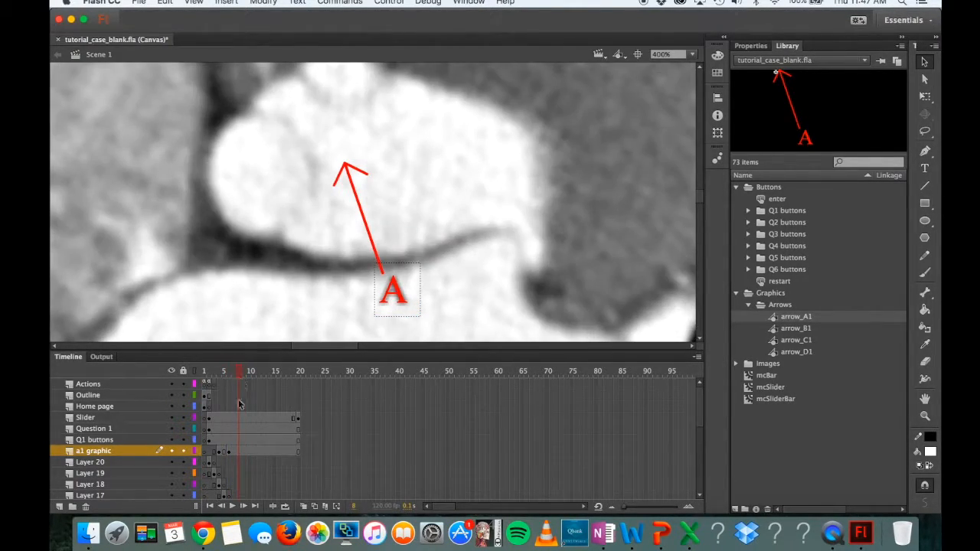
click(238, 451)
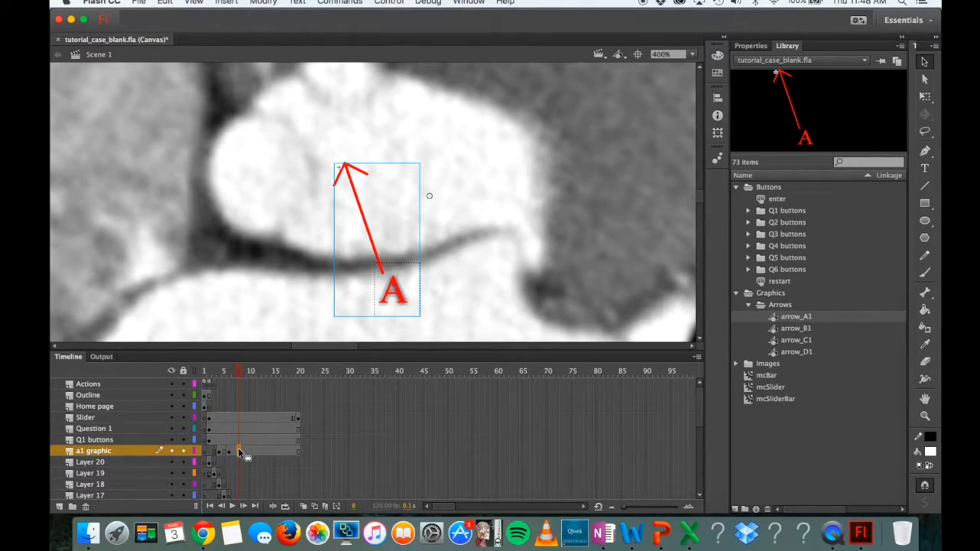
right_click(238, 451)
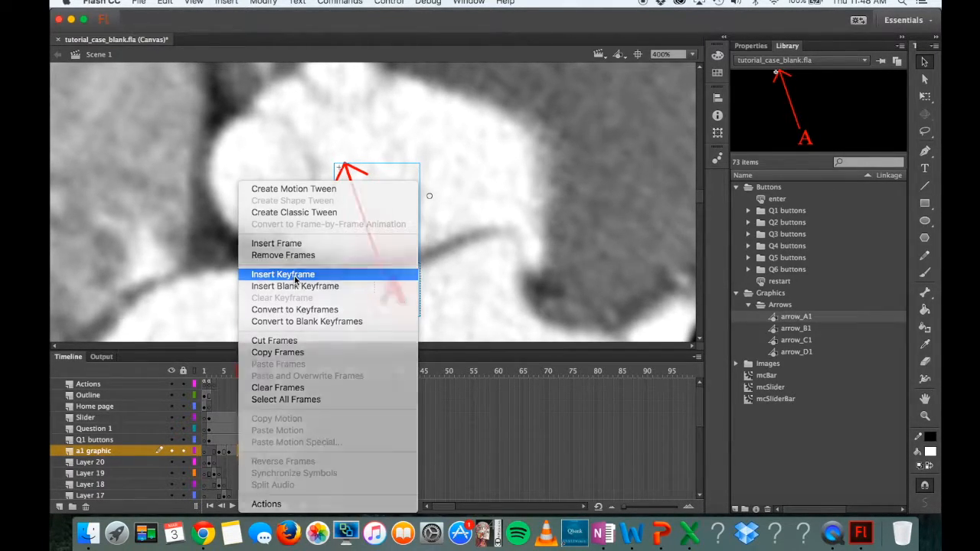
click(296, 280)
drag(397, 297, 372, 308)
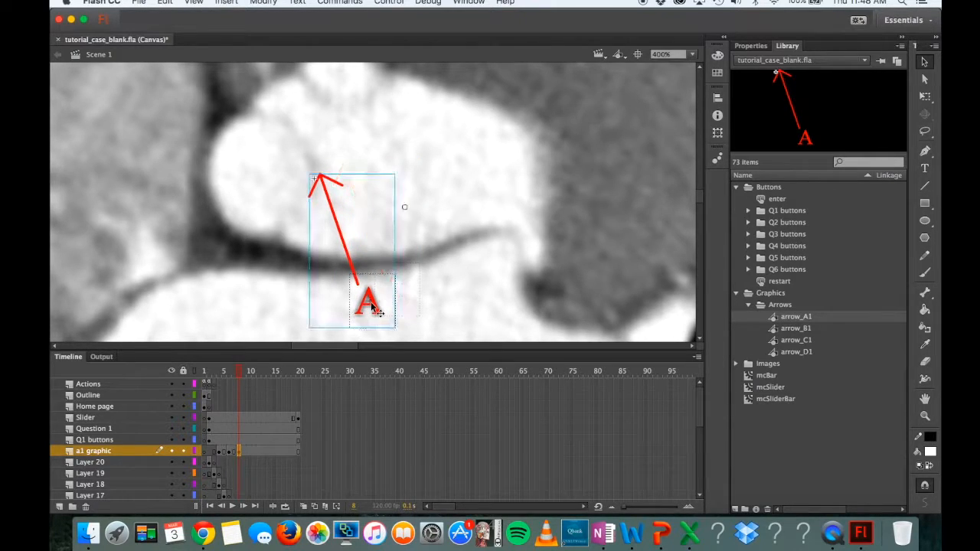
Step: Insert a keyframe at frame 10 of the a1 graphic layer and move the arrow down and left beside the small round bright structure
click(245, 374)
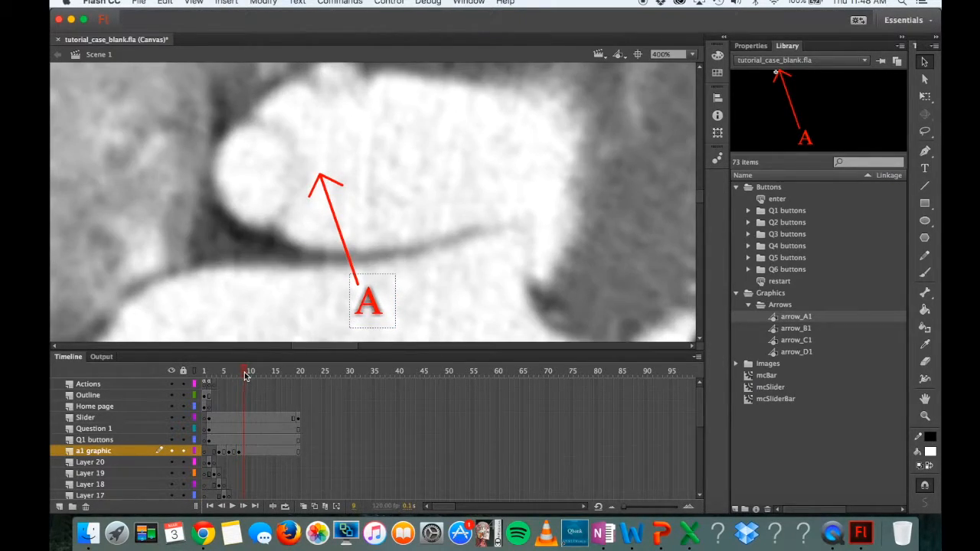
drag(244, 374, 251, 377)
click(248, 451)
right_click(248, 451)
click(294, 275)
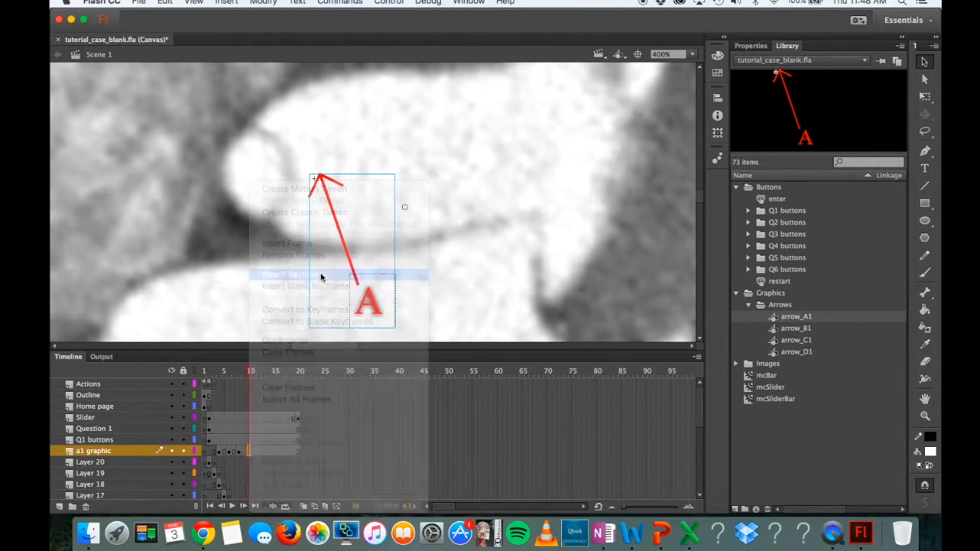
drag(383, 305, 351, 315)
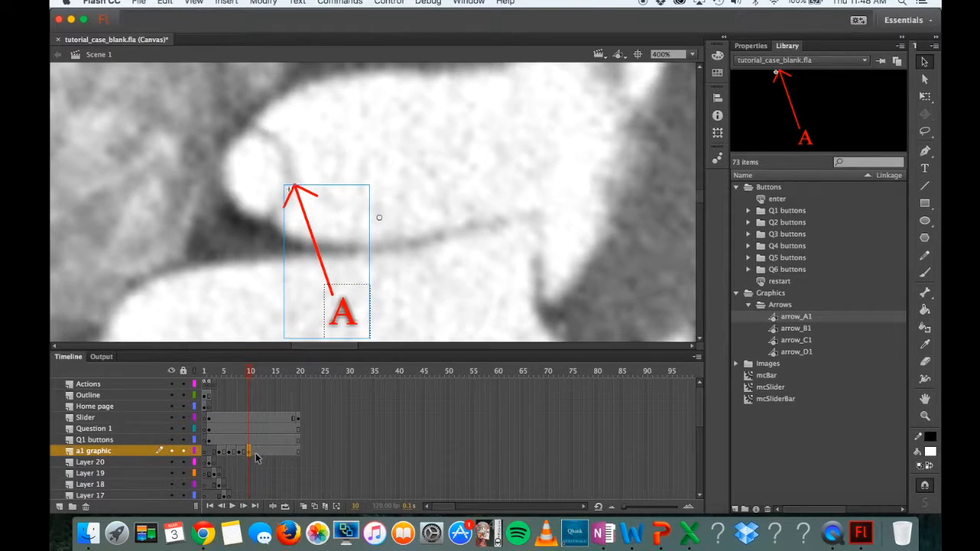
Step: Insert a keyframe at frame 11 of the a1 graphic layer and delete the arrow from it
click(255, 452)
right_click(258, 457)
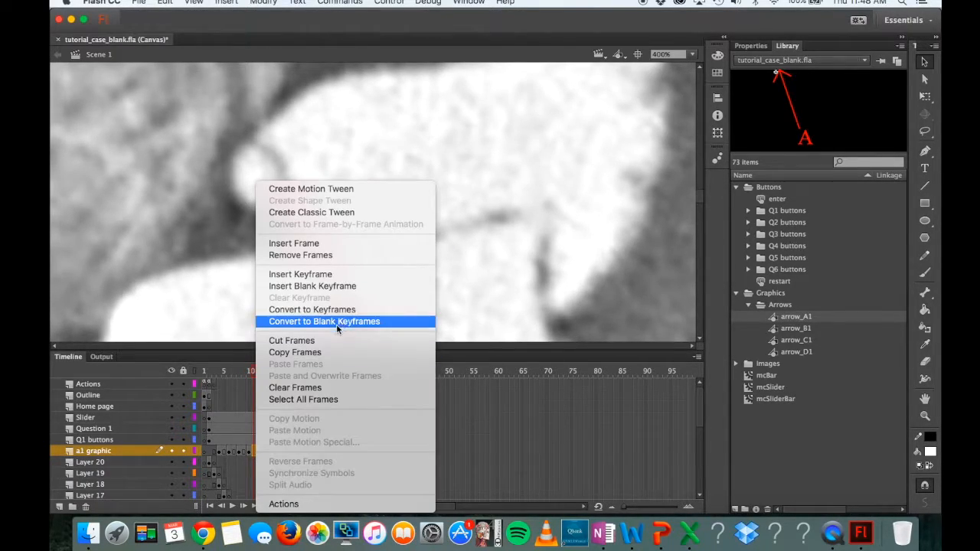
click(331, 279)
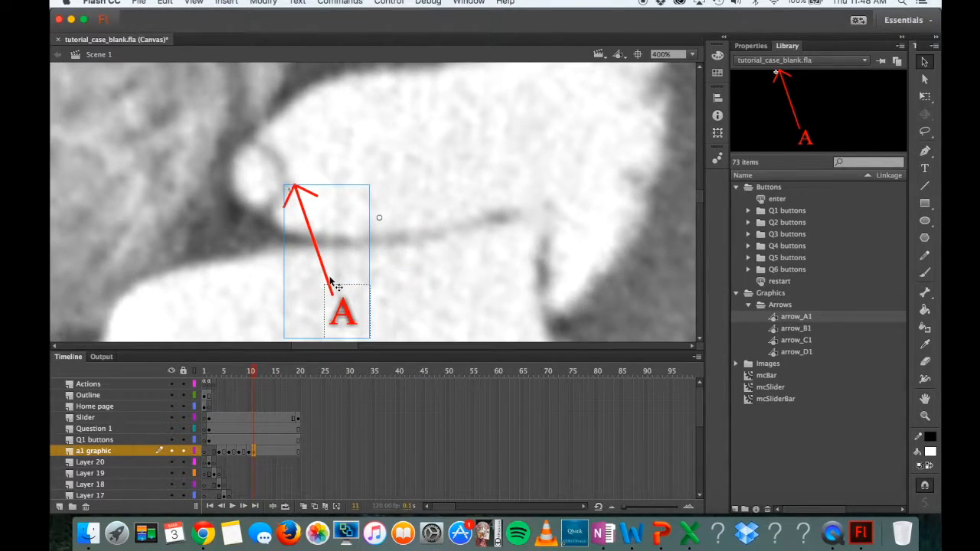
key(Delete)
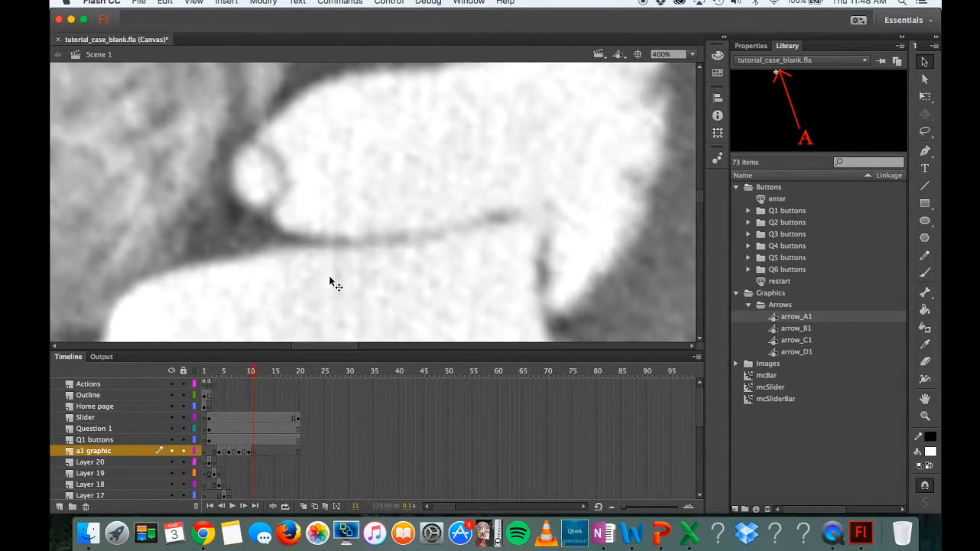
Step: Try a motion tween across frames 4 to 10 of the a1 graphic layer
click(684, 53)
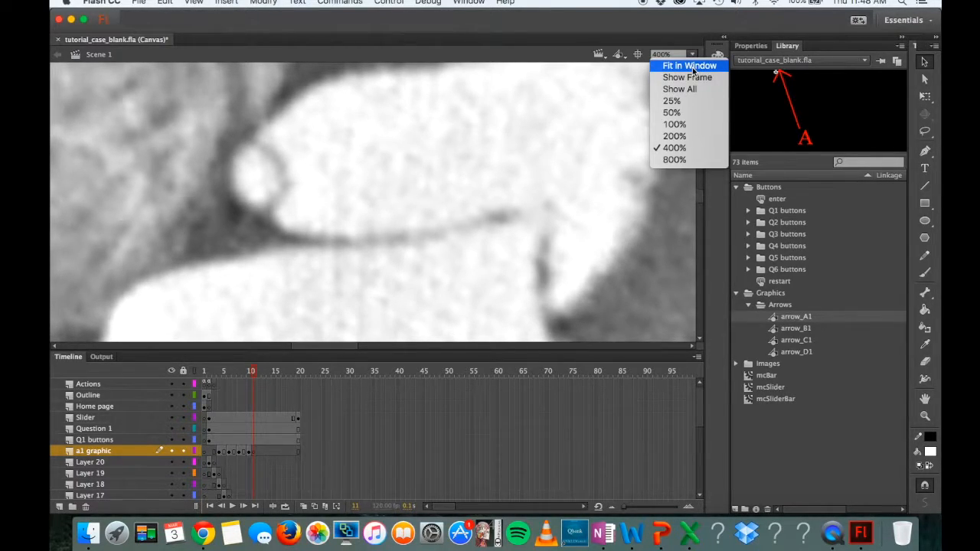
click(676, 124)
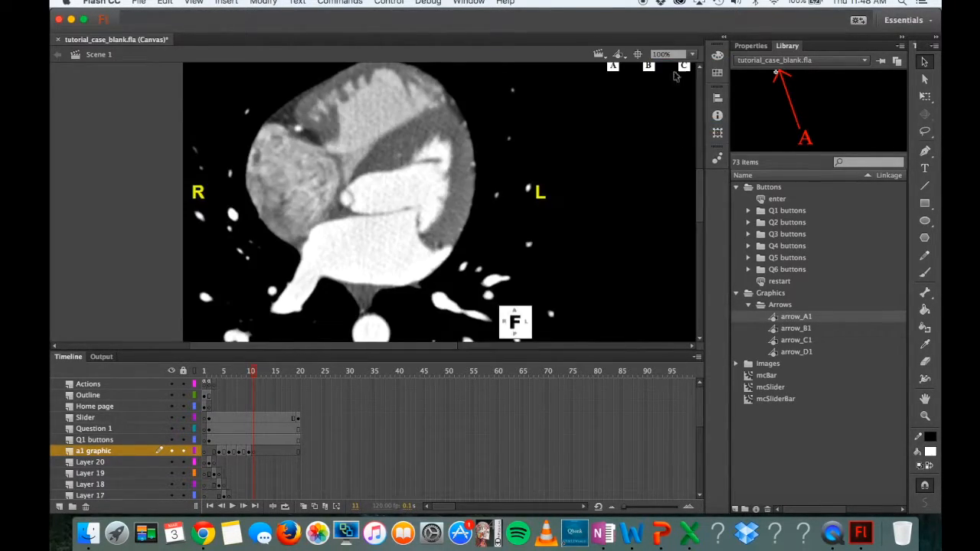
mouse_move(252, 375)
mouse_down()
mouse_move(219, 381)
mouse_move(252, 381)
mouse_up()
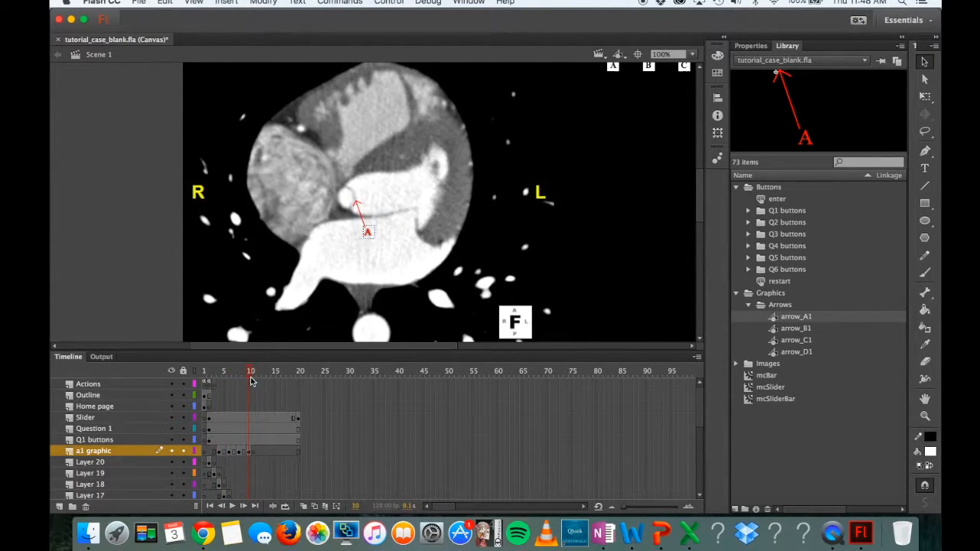
drag(252, 457, 219, 457)
right_click(236, 451)
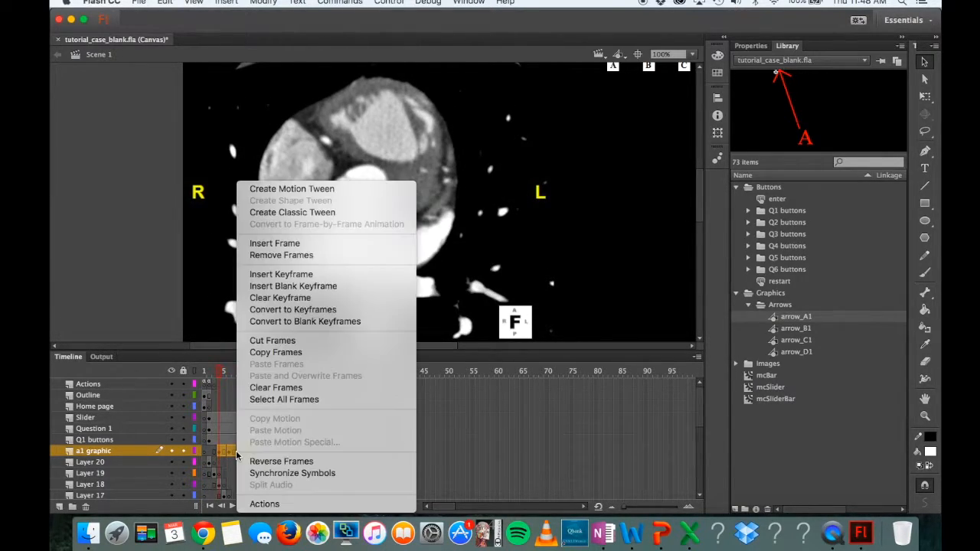
click(306, 193)
click(272, 406)
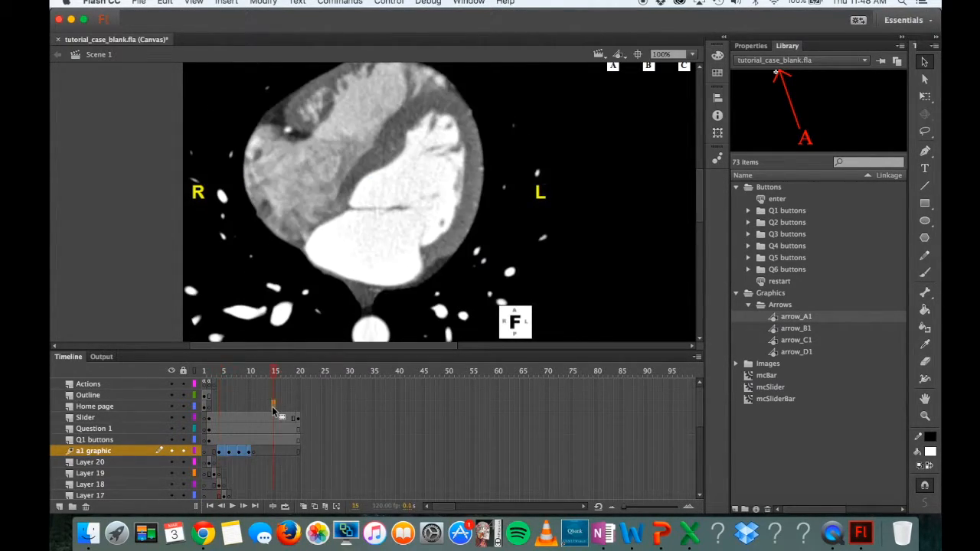
Step: Remove the motion tween from frames 4 to 10 of the a1 graphic layer
click(223, 455)
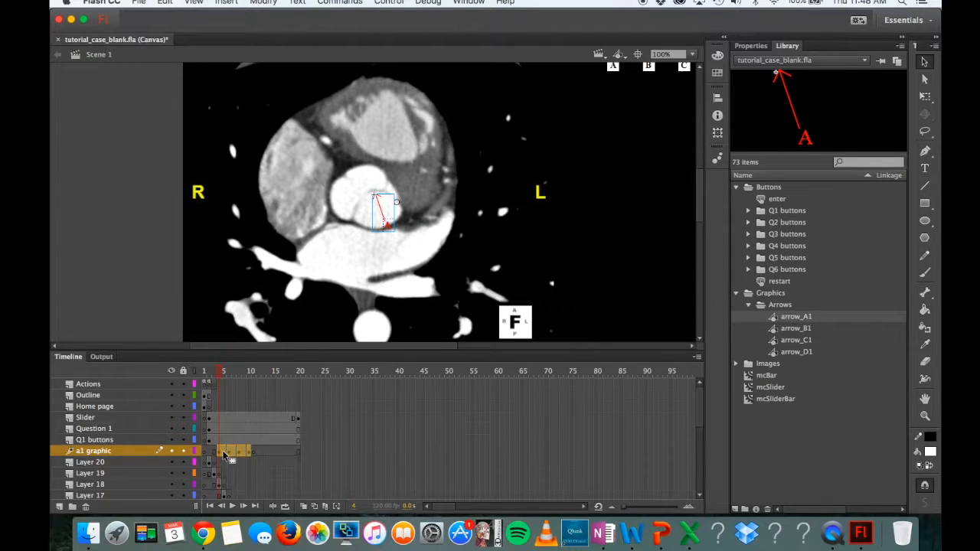
right_click(224, 455)
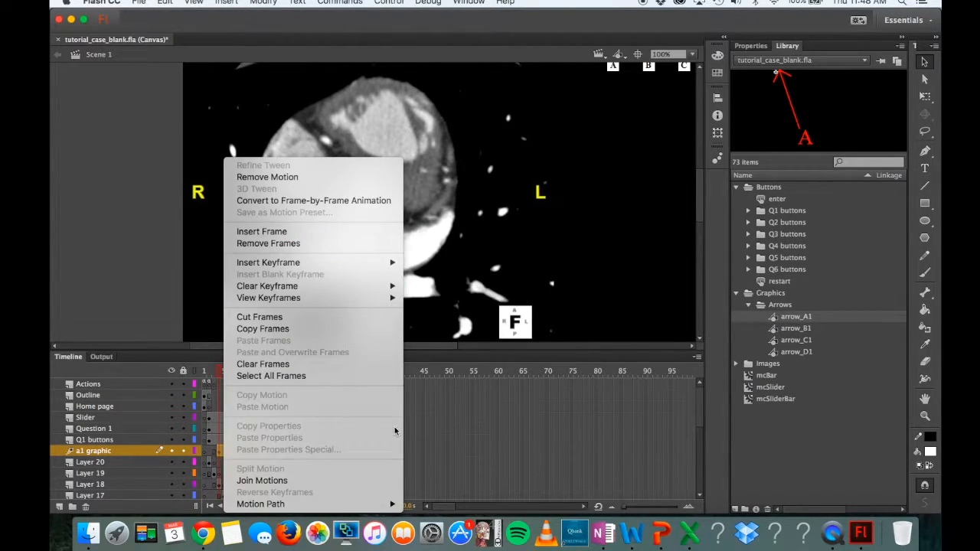
click(442, 481)
click(334, 476)
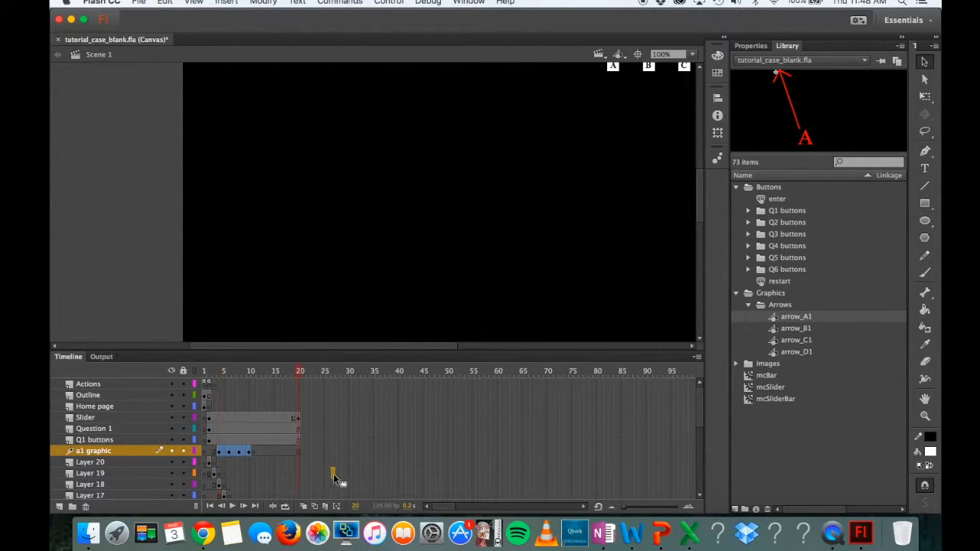
click(220, 453)
click(247, 451)
mouse_move(246, 451)
mouse_down()
mouse_move(245, 465)
mouse_move(248, 456)
mouse_up()
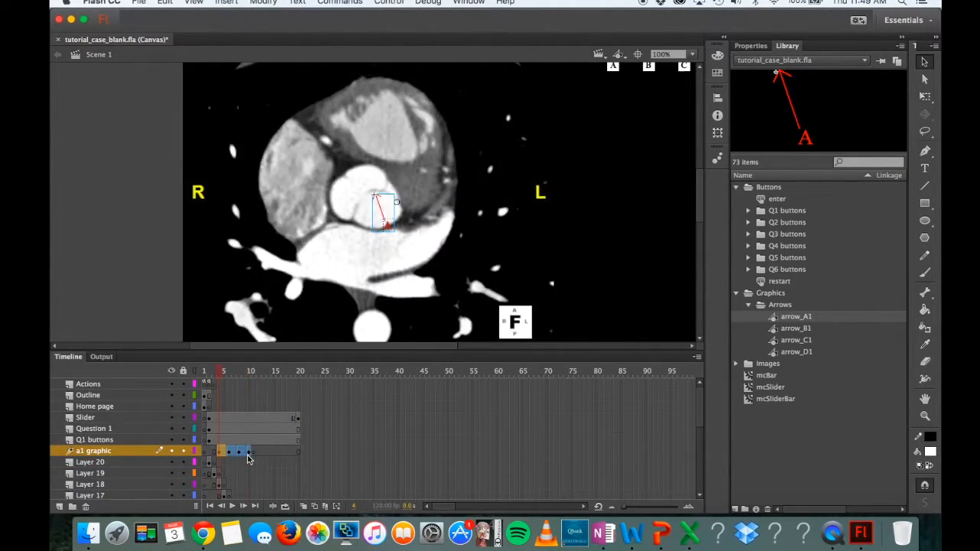
key(super+z)
click(249, 452)
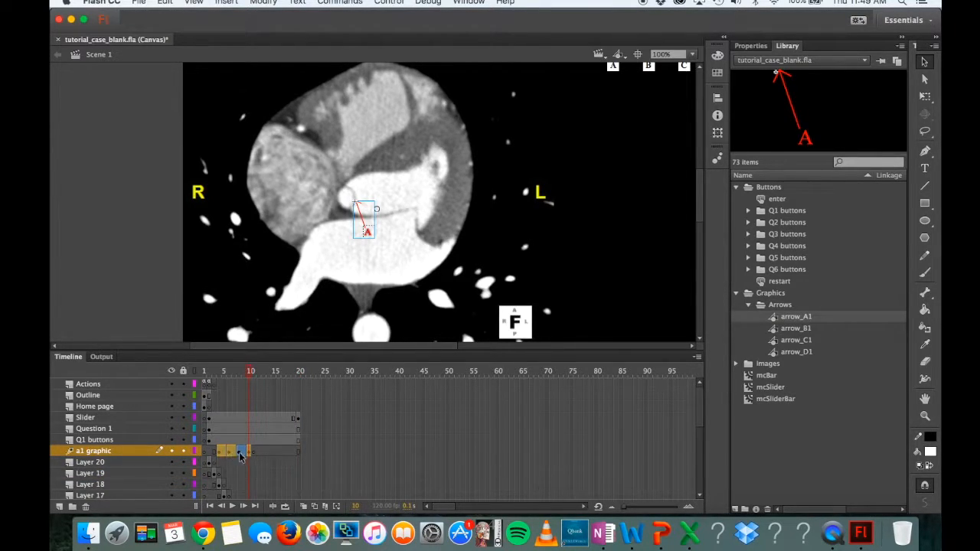
right_click(242, 457)
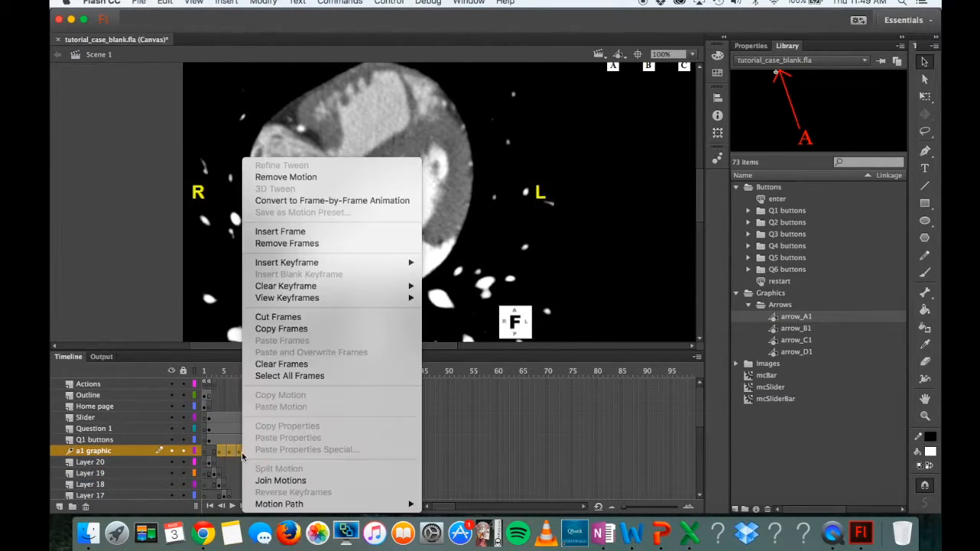
click(286, 177)
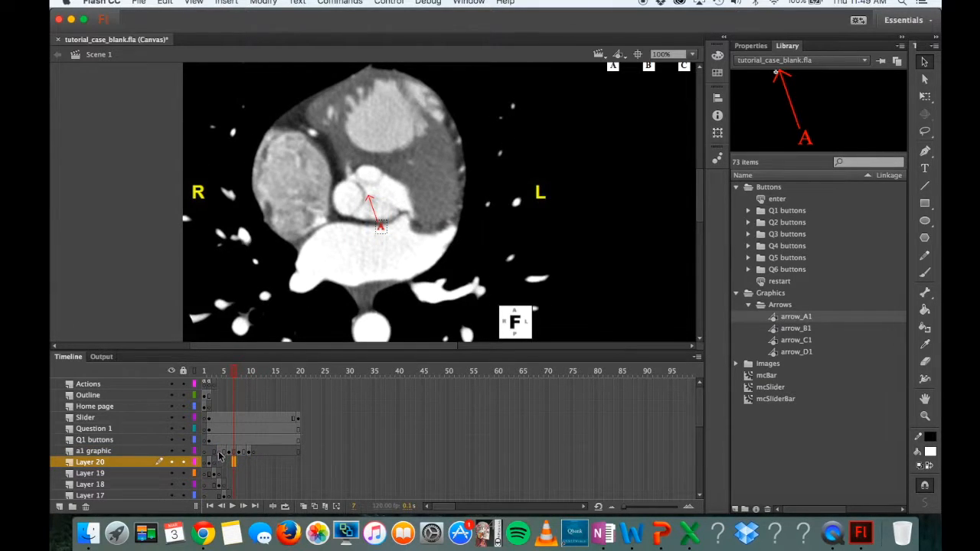
Step: Apply a classic tween across frames 4 to 10 of the a1 graphic layer and review the arrow's motion over the images
drag(219, 456, 250, 451)
right_click(249, 451)
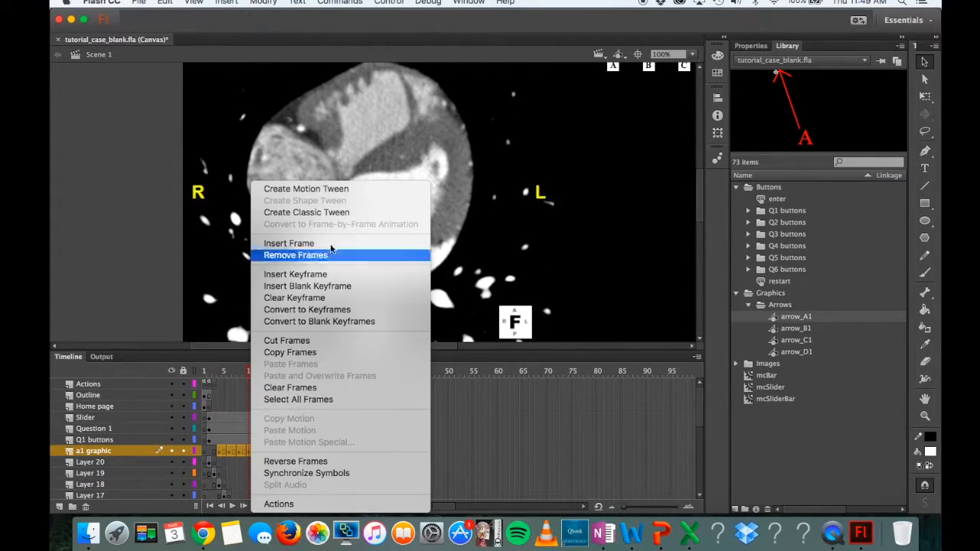
click(331, 212)
mouse_move(253, 372)
mouse_down()
mouse_move(218, 376)
mouse_move(244, 372)
mouse_up()
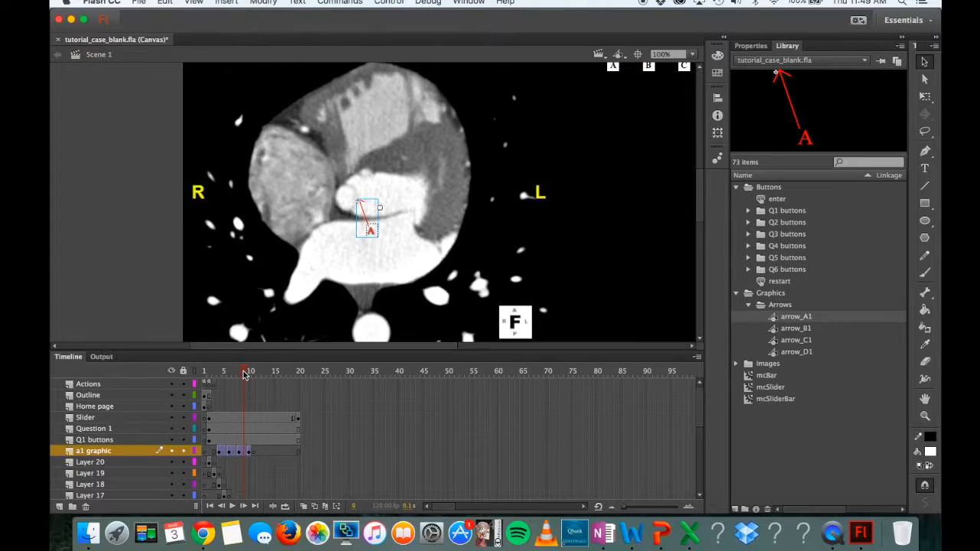
drag(243, 375, 264, 376)
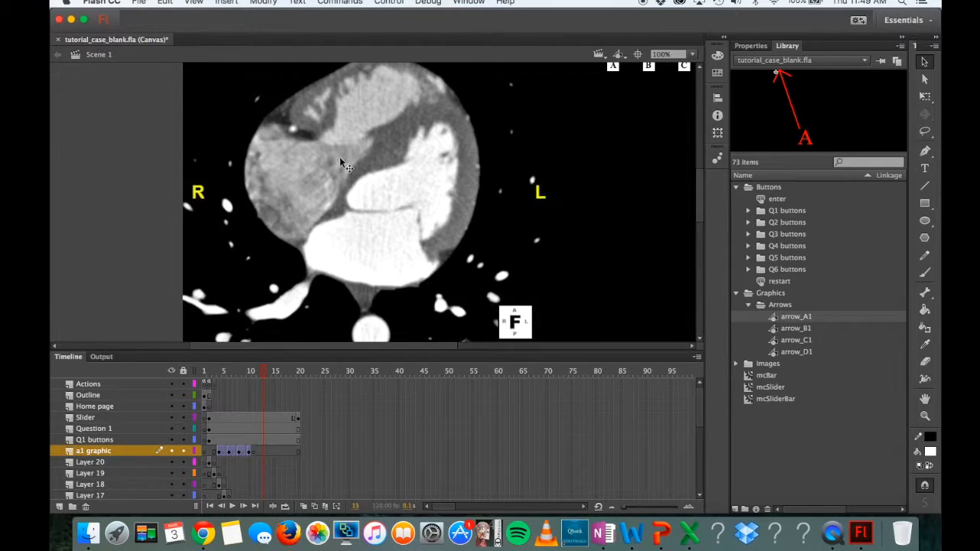
Step: Insert two new layers directly above Layer 20, beneath the a1 graphic layer
click(104, 463)
right_click(102, 463)
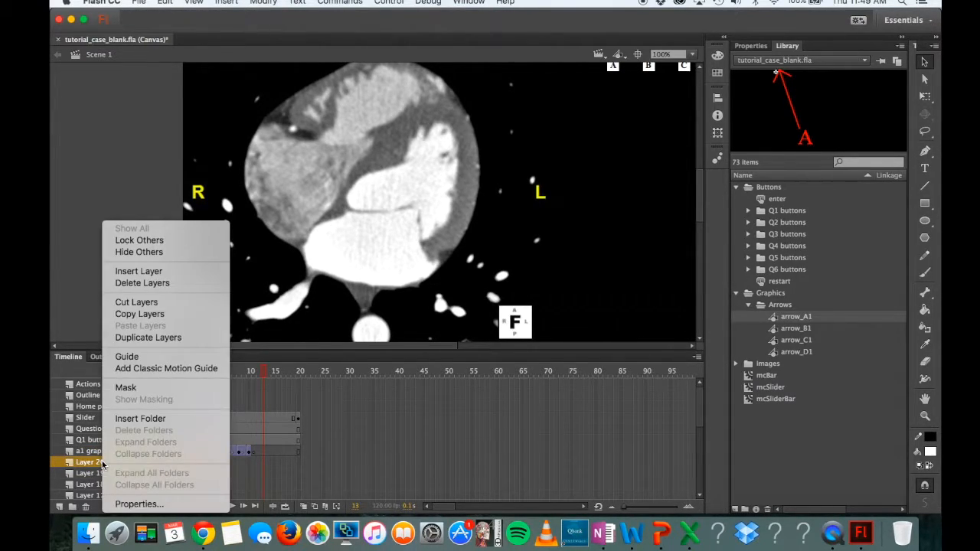
click(138, 271)
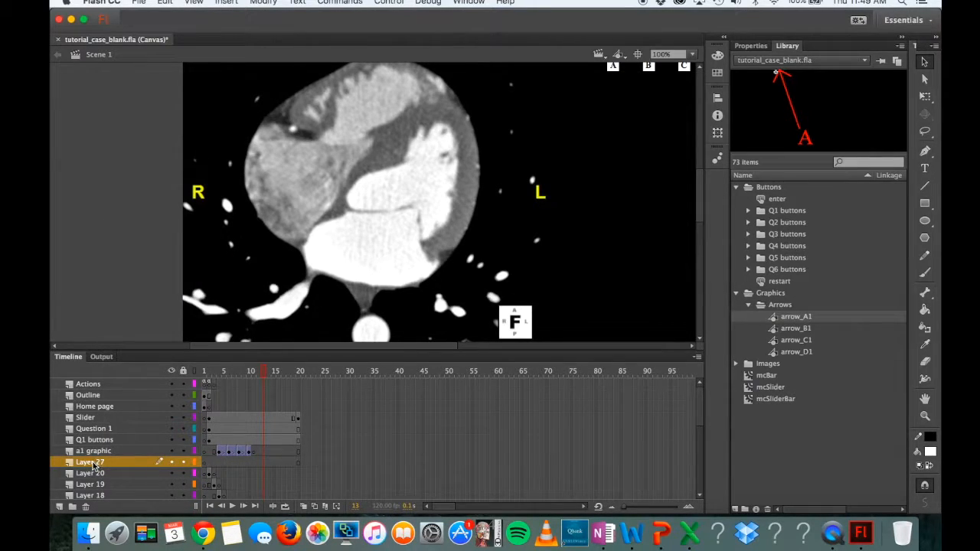
right_click(94, 465)
click(157, 271)
Step: Rename the two new layers b1 graphic and c1 graphic, with b1 graphic directly beneath a1 graphic
double_click(104, 462)
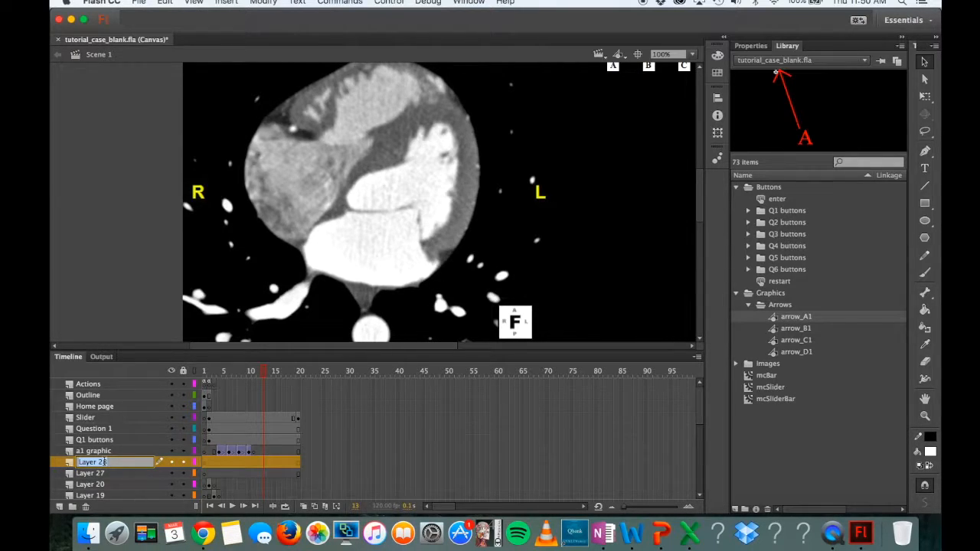
text(q)
double_click(94, 474)
text(c1 gra)
key(Return)
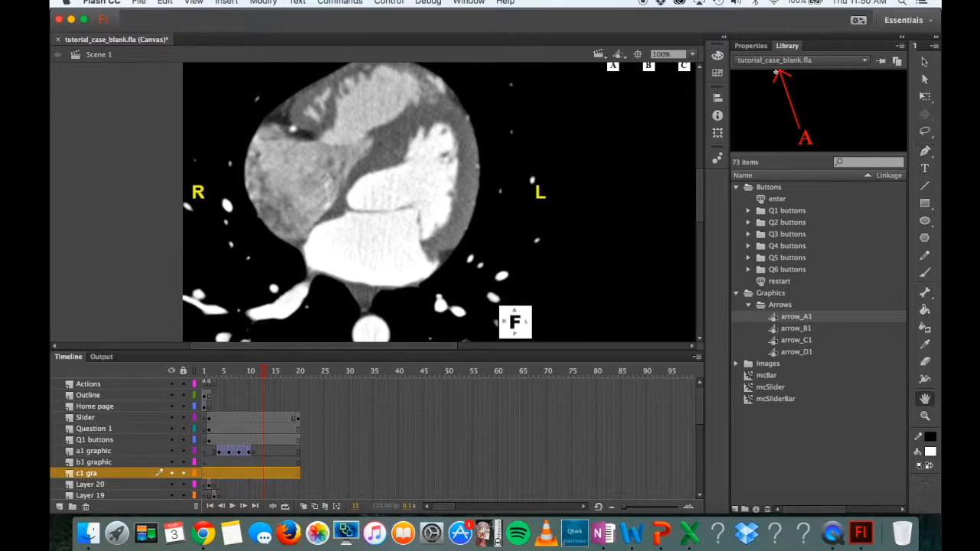
double_click(103, 478)
key(Right)
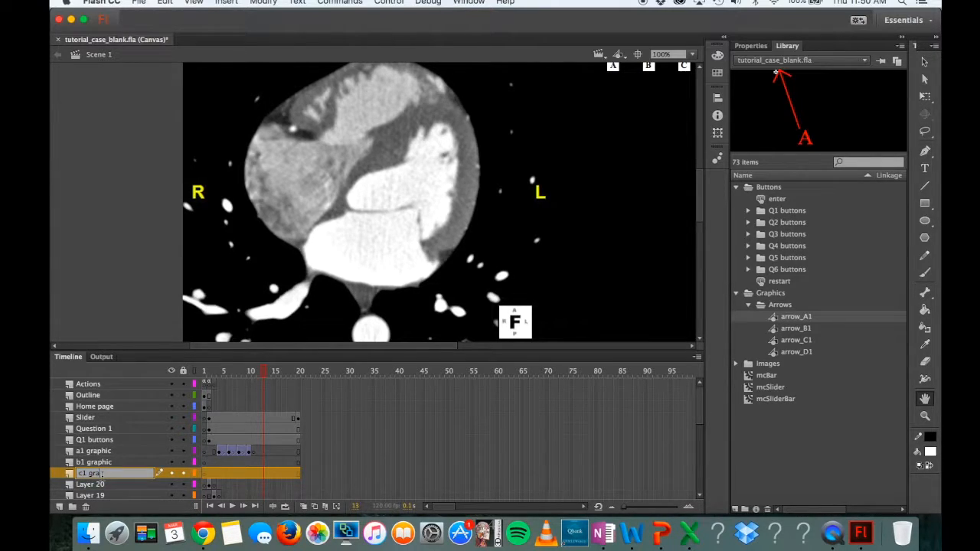
Step: Make b1 graphic the active layer and save the document
click(109, 463)
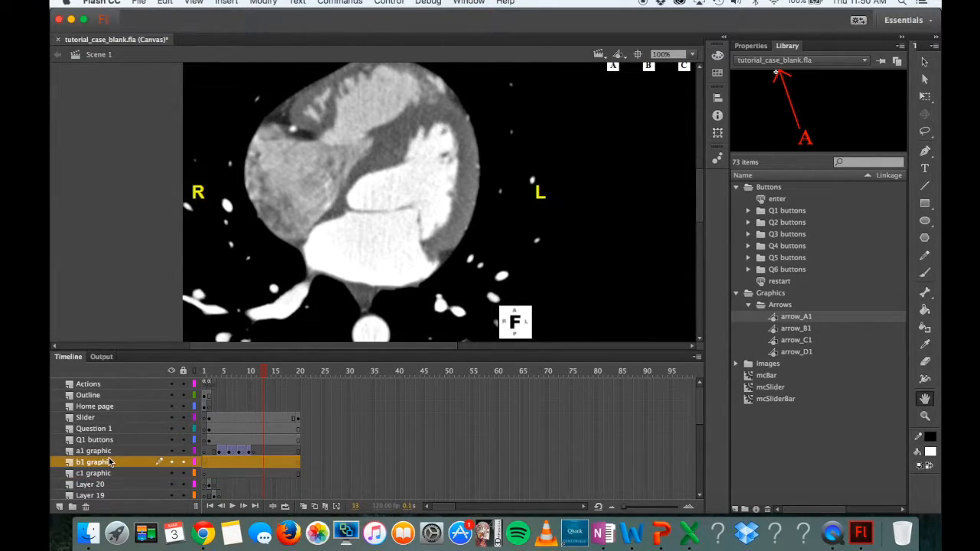
click(140, 5)
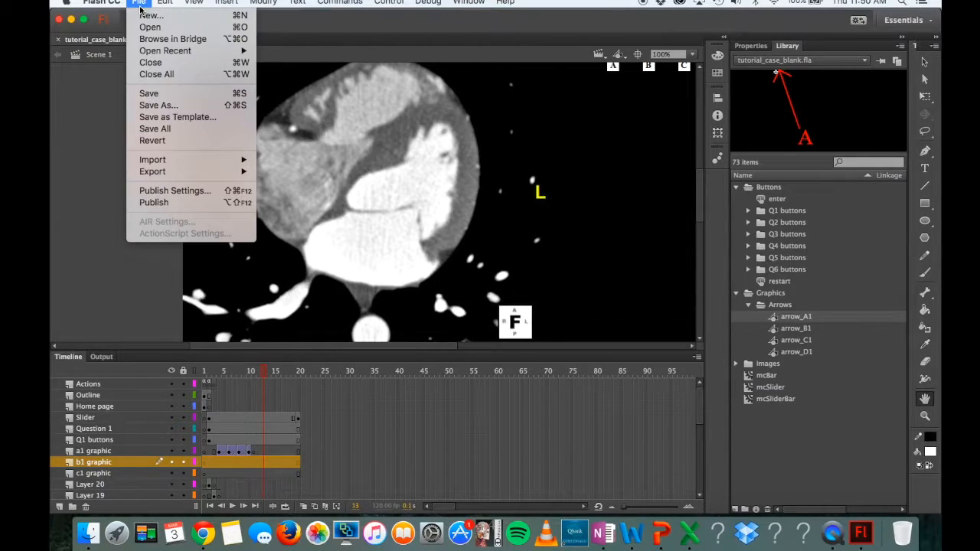
click(150, 94)
Step: Insert a keyframe at frame 10 of the b1 graphic layer
mouse_move(245, 373)
mouse_down()
mouse_move(220, 373)
mouse_move(248, 381)
mouse_up()
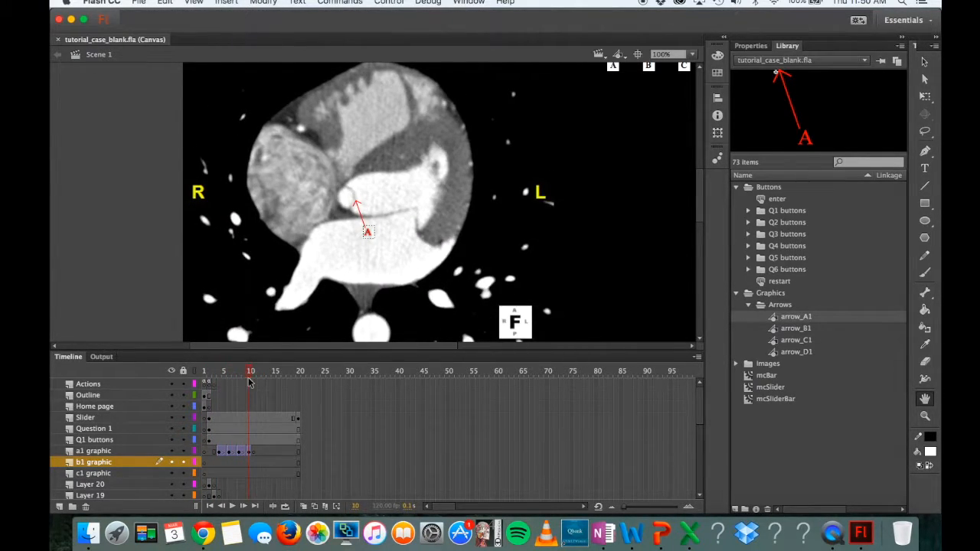
right_click(248, 462)
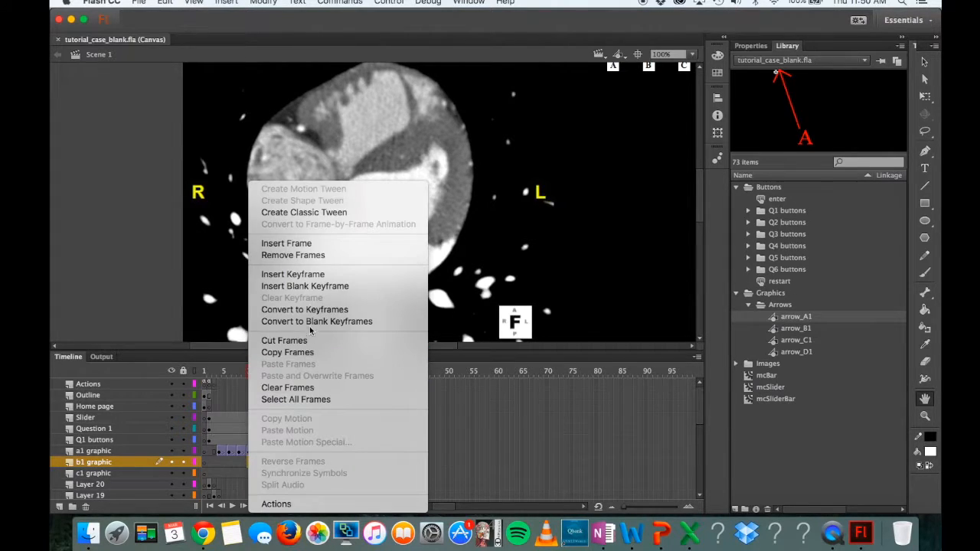
click(322, 273)
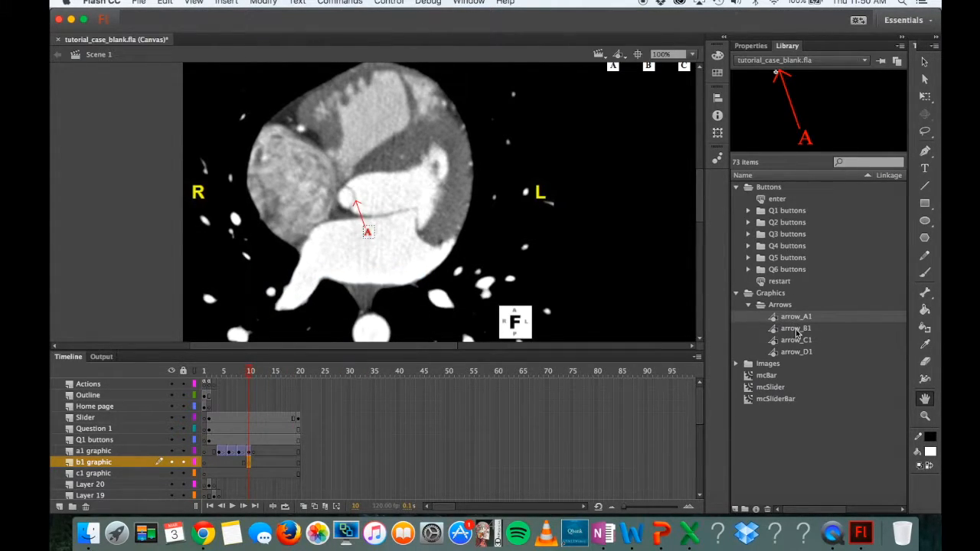
Step: Place the arrow_B1 library graphic at frame 10 of the b1 graphic layer, over the bright chamber beside arrow A
drag(797, 329, 459, 231)
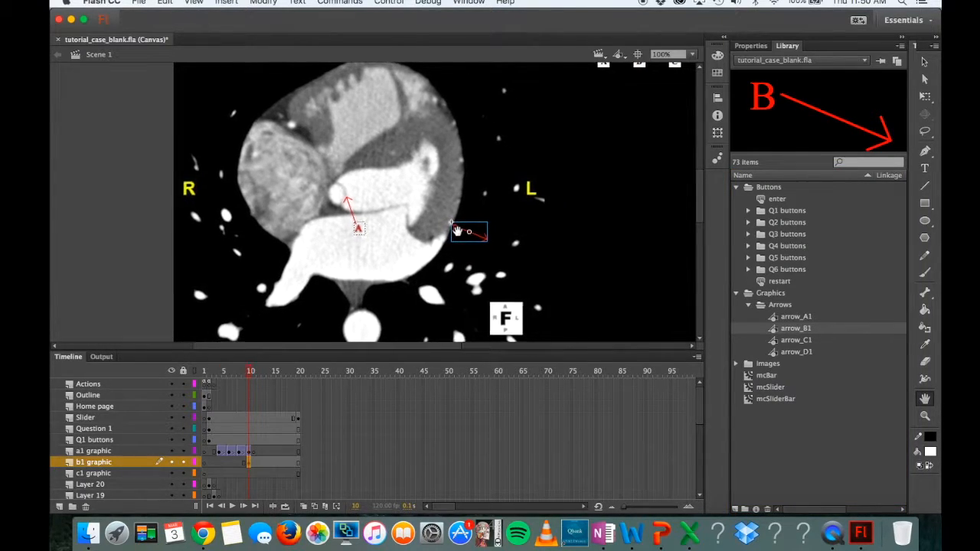
key(Delete)
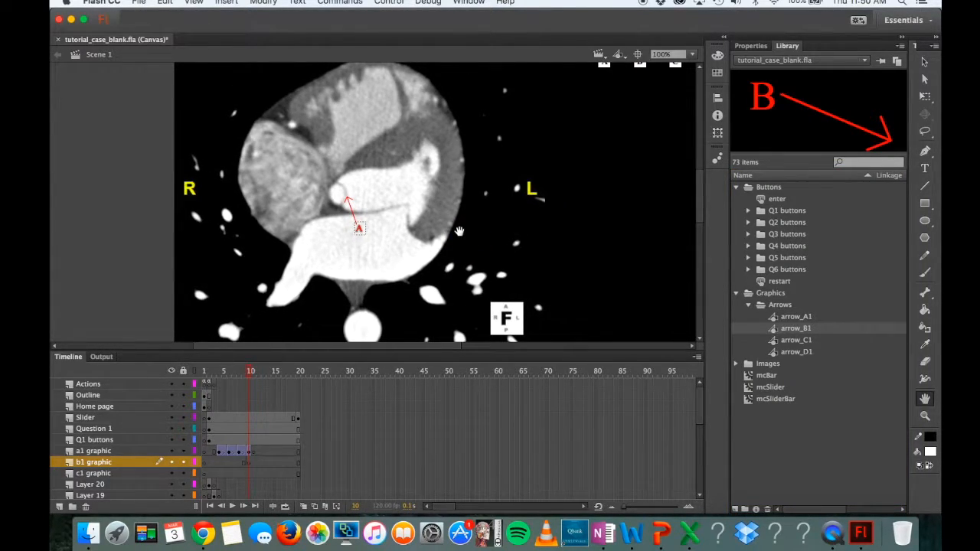
click(692, 54)
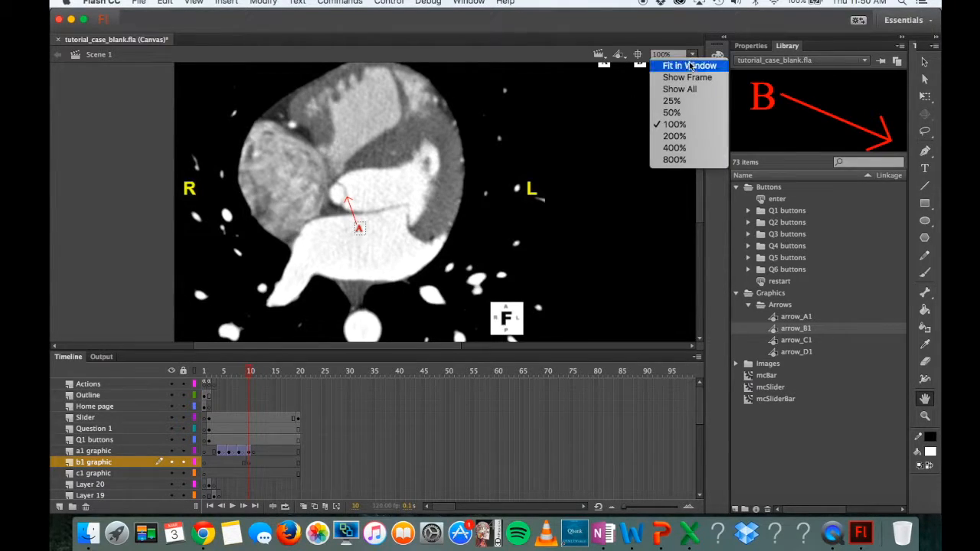
click(689, 67)
key(Up)
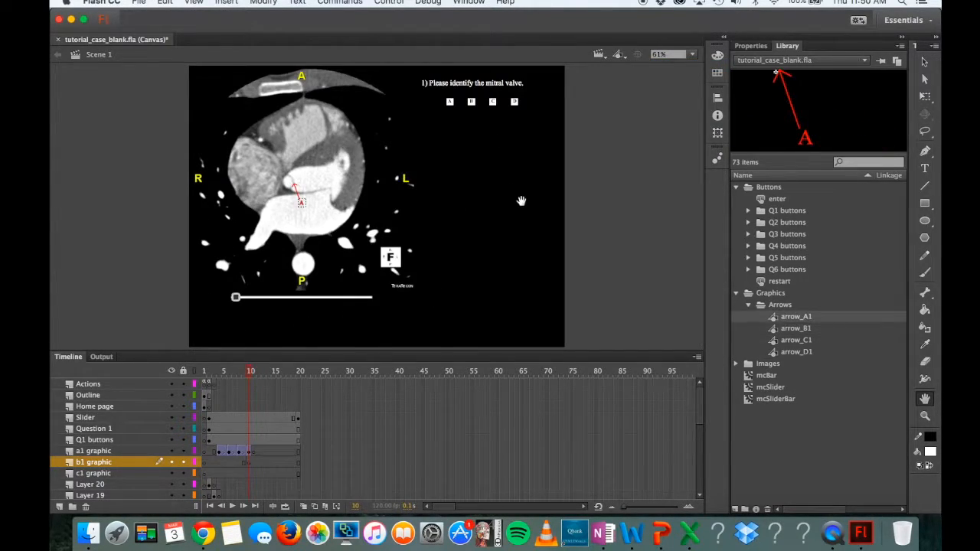
click(249, 463)
drag(805, 331, 481, 225)
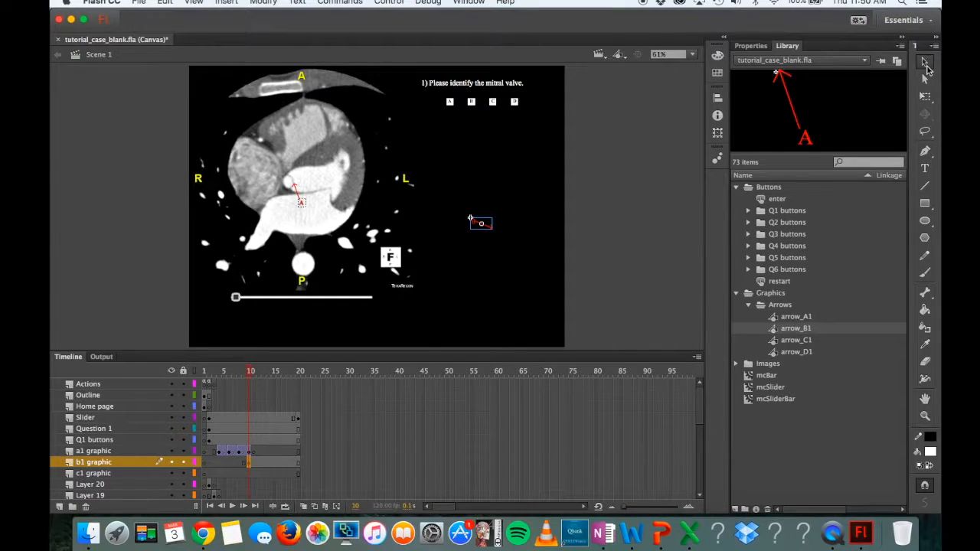
drag(478, 223, 316, 181)
Step: Move arrow B slightly down and left at frame 10, with its tip near the bright chamber's lower edge
click(693, 54)
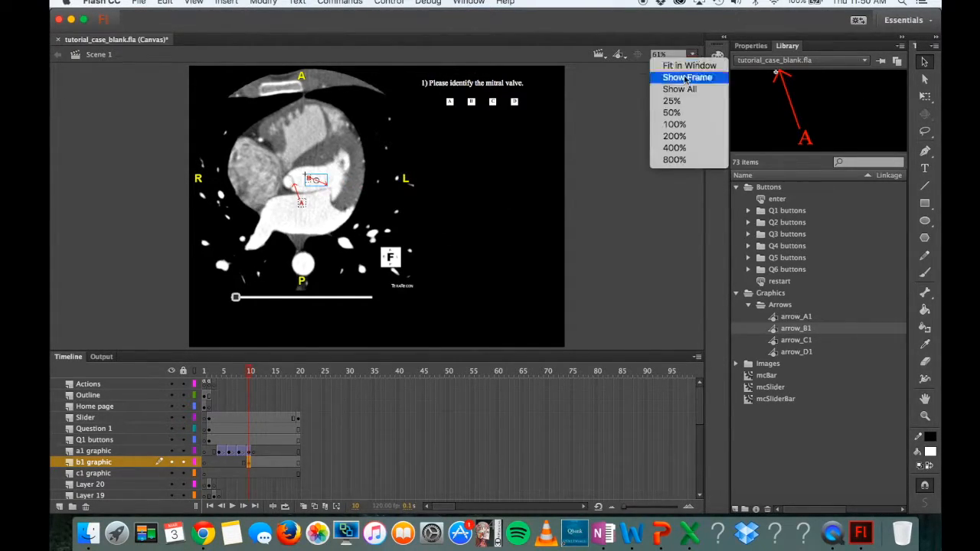
click(694, 137)
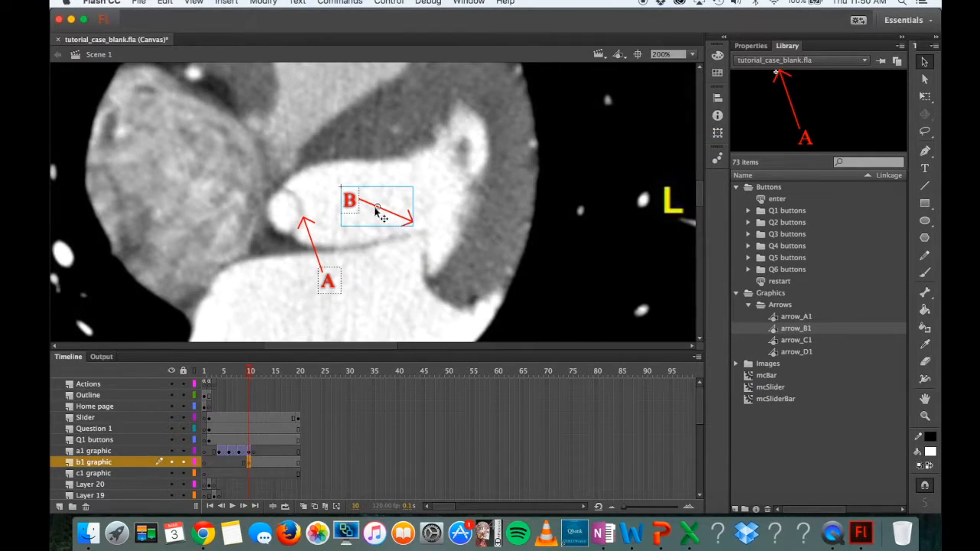
drag(353, 206, 346, 217)
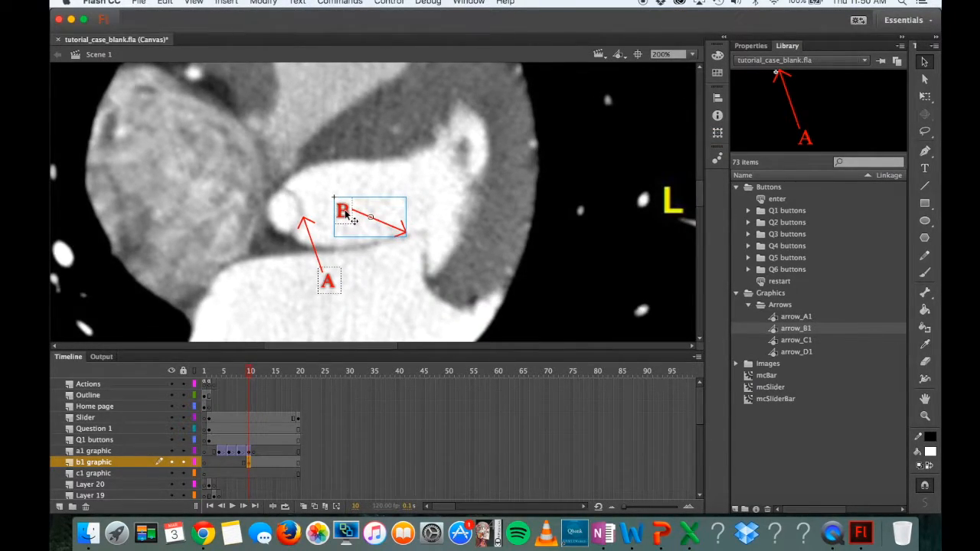
Step: Rotate the line inside the arrow_B1 symbol clockwise, move its letter B to the line's tail, and nudge the graphic up and left at frame 10
double_click(346, 218)
click(545, 177)
click(717, 132)
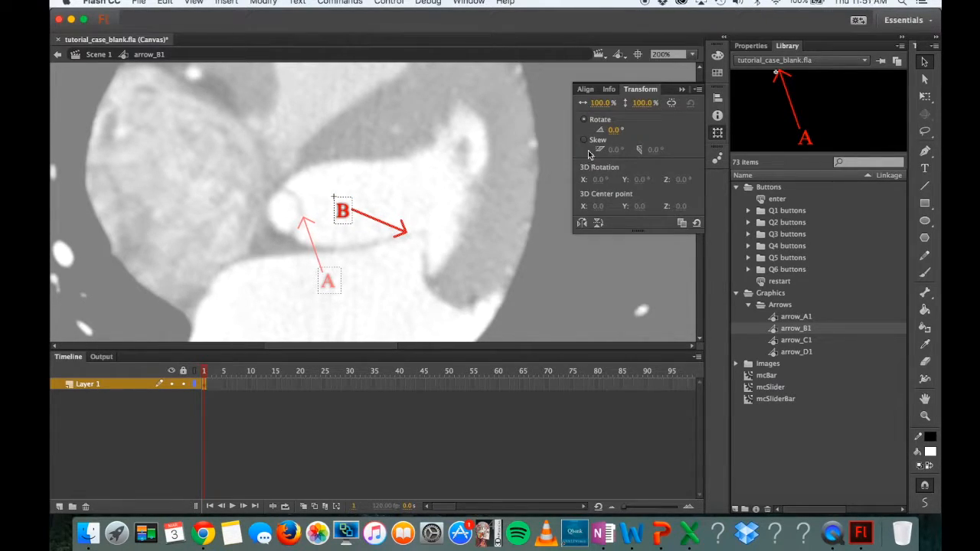
drag(617, 128, 643, 128)
drag(349, 219, 352, 196)
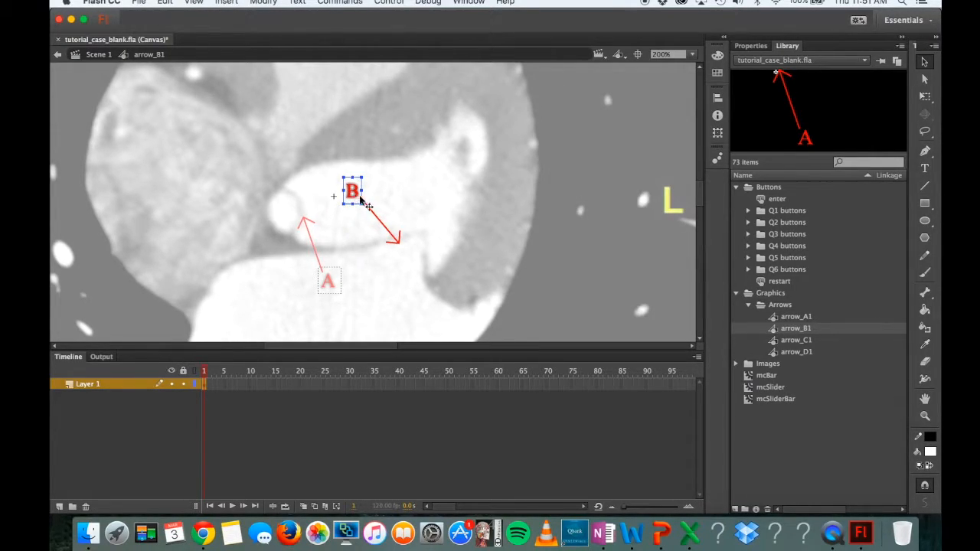
click(59, 56)
mouse_move(356, 199)
mouse_down()
mouse_move(341, 185)
mouse_move(352, 193)
mouse_up()
Step: Insert a keyframe at frame 13 of the b1 graphic layer and move arrow B up and right onto the thin dark line
drag(250, 373, 261, 373)
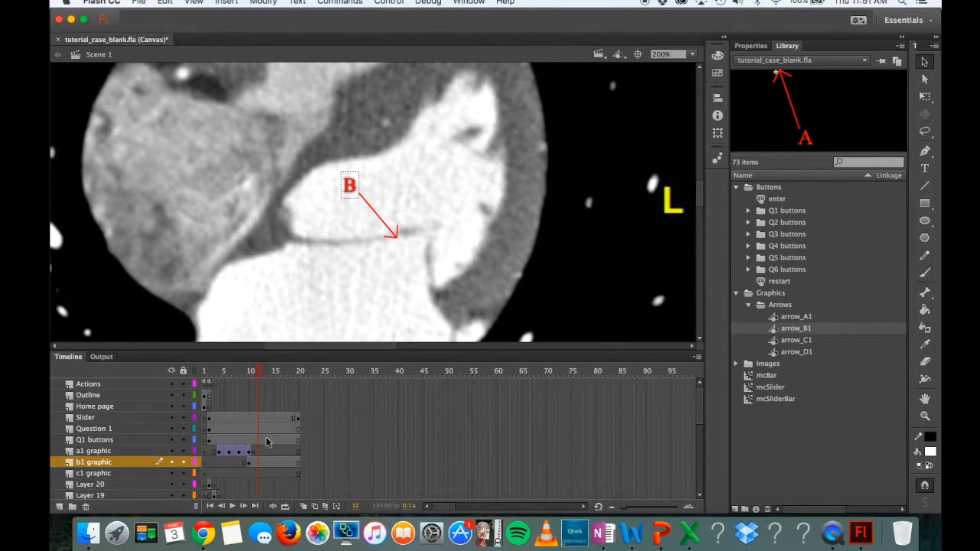
click(267, 463)
right_click(267, 463)
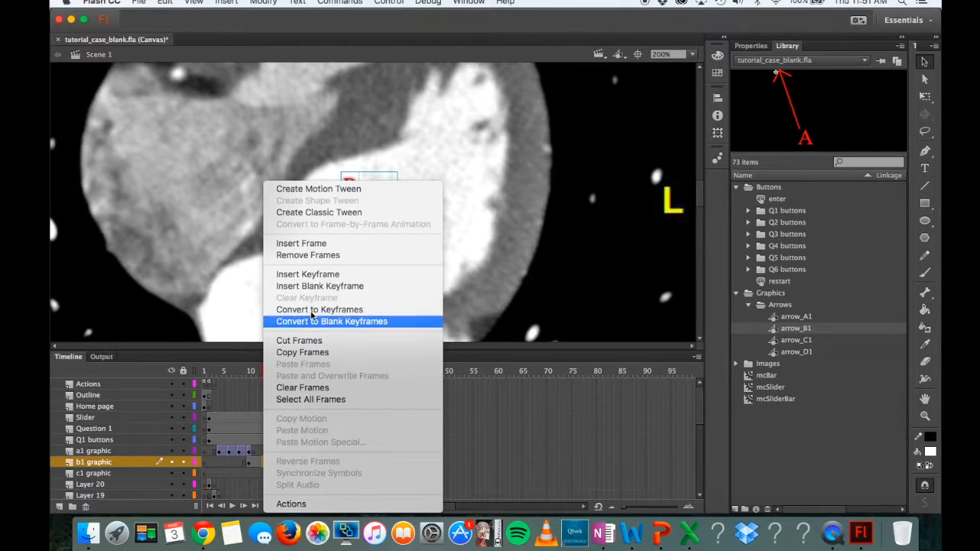
click(315, 274)
drag(349, 190, 361, 179)
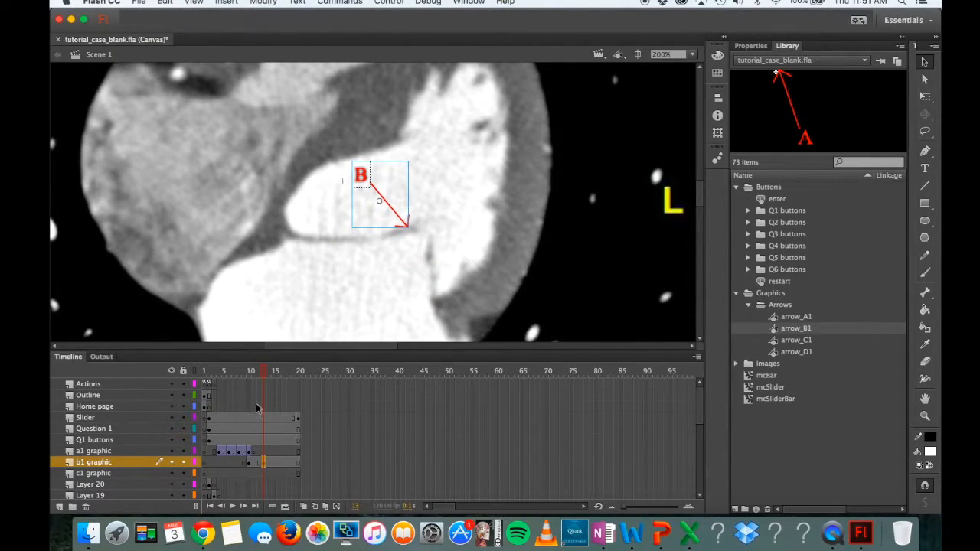
Step: Insert a keyframe at frame 19 of the b1 graphic layer
drag(264, 379, 284, 373)
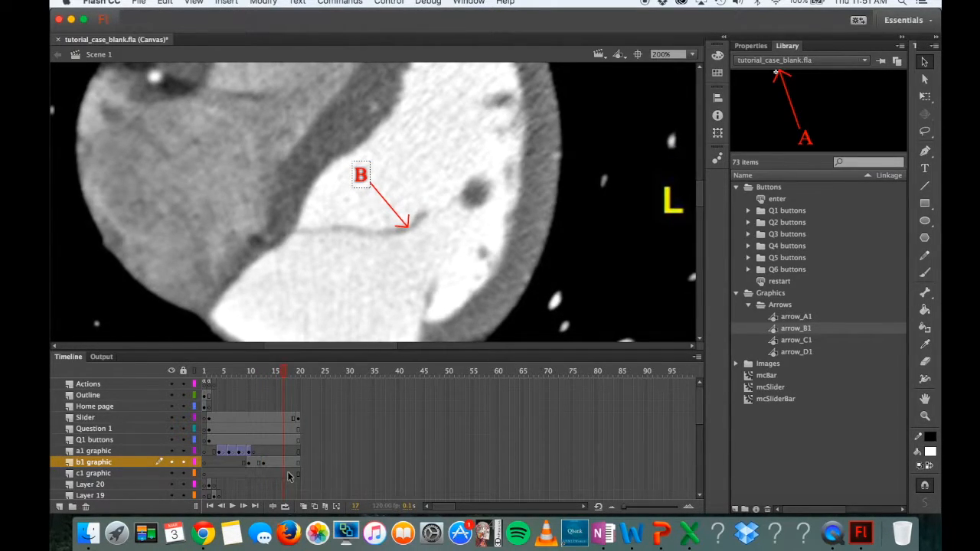
mouse_move(285, 374)
mouse_down()
mouse_move(304, 373)
mouse_move(294, 374)
mouse_up()
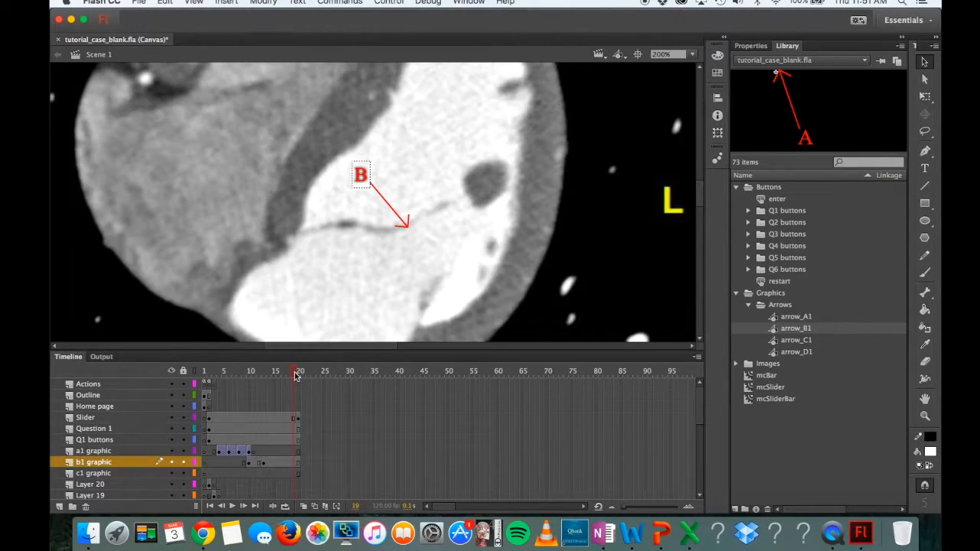
right_click(293, 465)
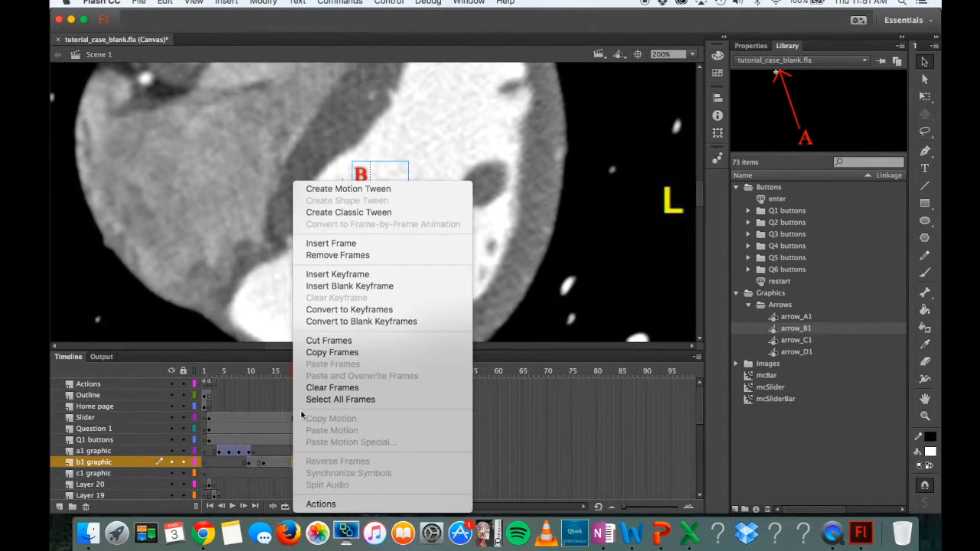
click(334, 274)
Step: Remove frame 20 from the b1 graphic layer
click(299, 464)
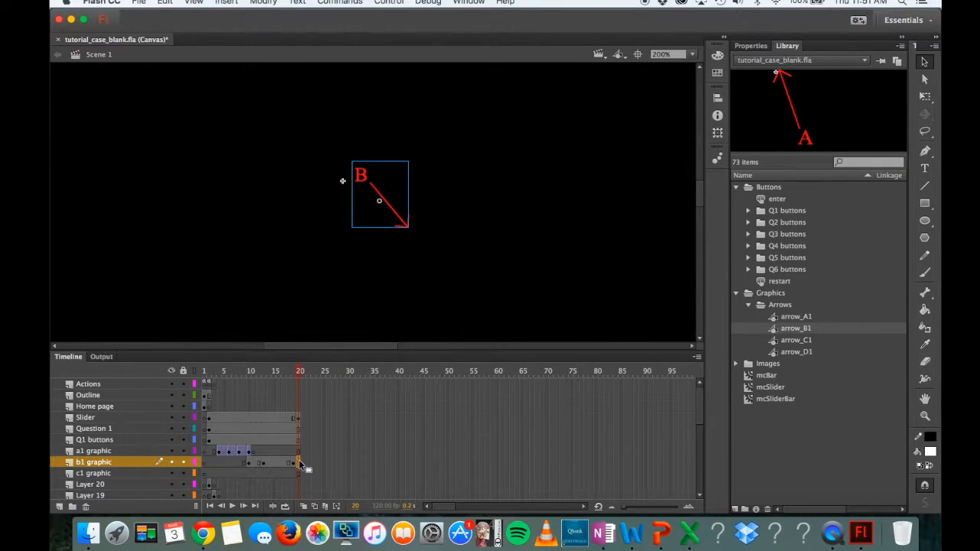
right_click(299, 464)
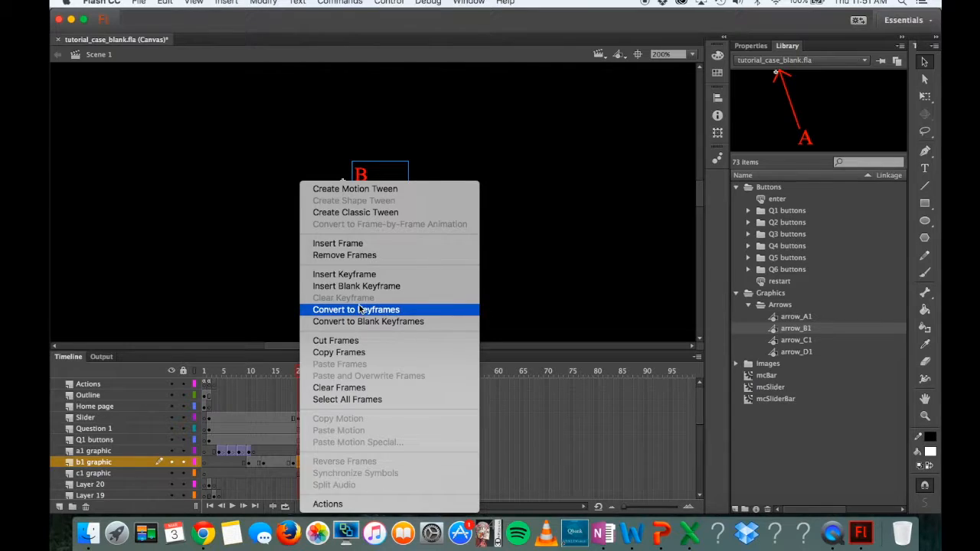
click(345, 255)
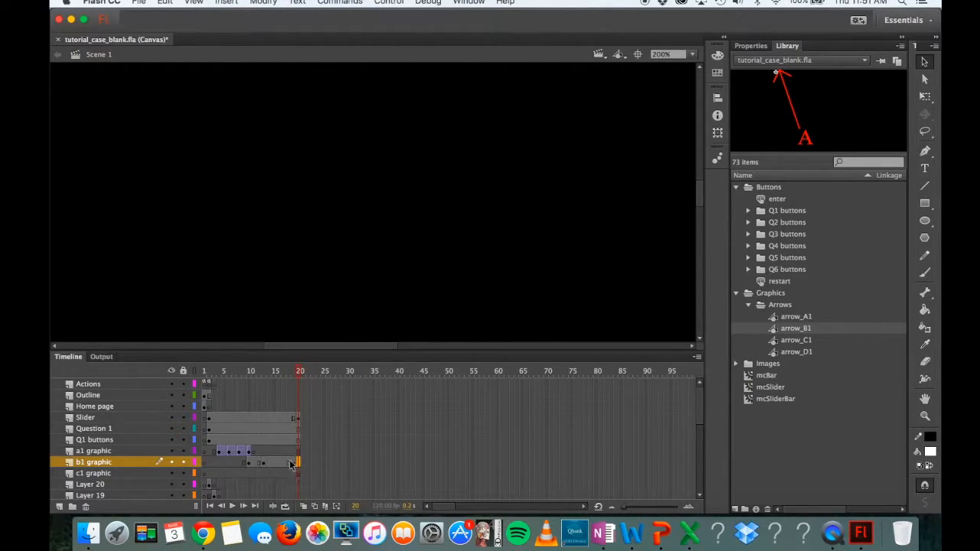
Step: Apply a classic tween across frames 10 to 19 of the b1 graphic layer and review arrow B's motion
click(291, 376)
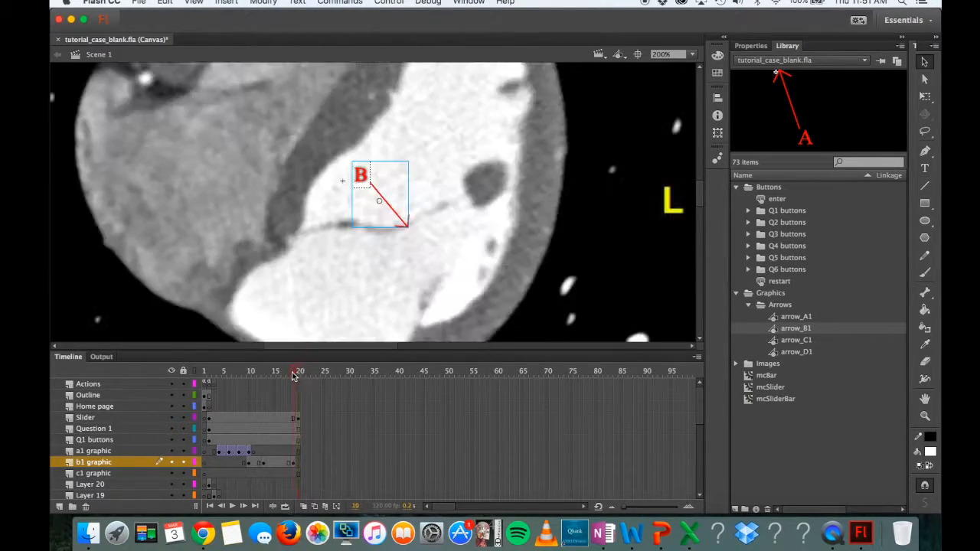
drag(288, 375, 256, 378)
drag(247, 467, 294, 466)
right_click(292, 461)
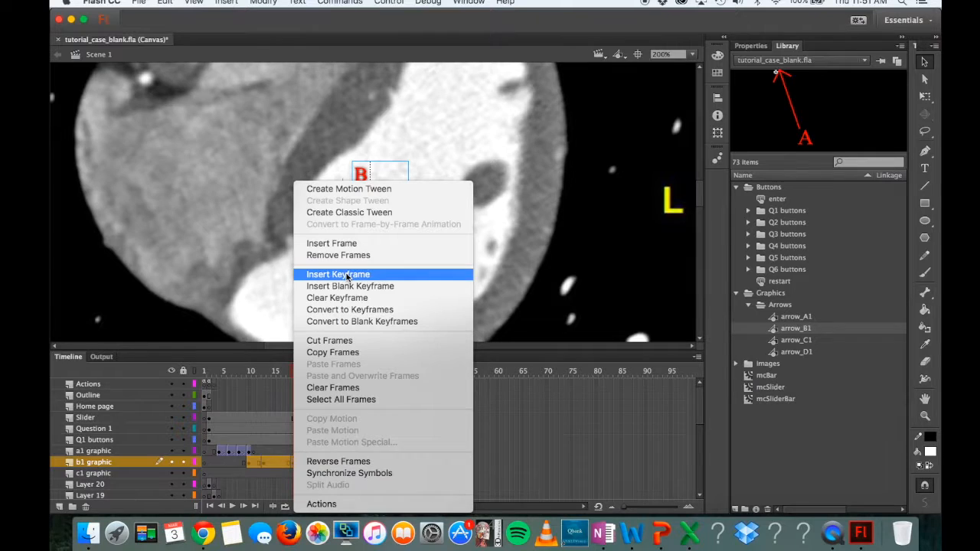
click(355, 217)
mouse_move(298, 373)
mouse_down()
mouse_move(250, 372)
mouse_move(300, 373)
mouse_move(284, 375)
mouse_up()
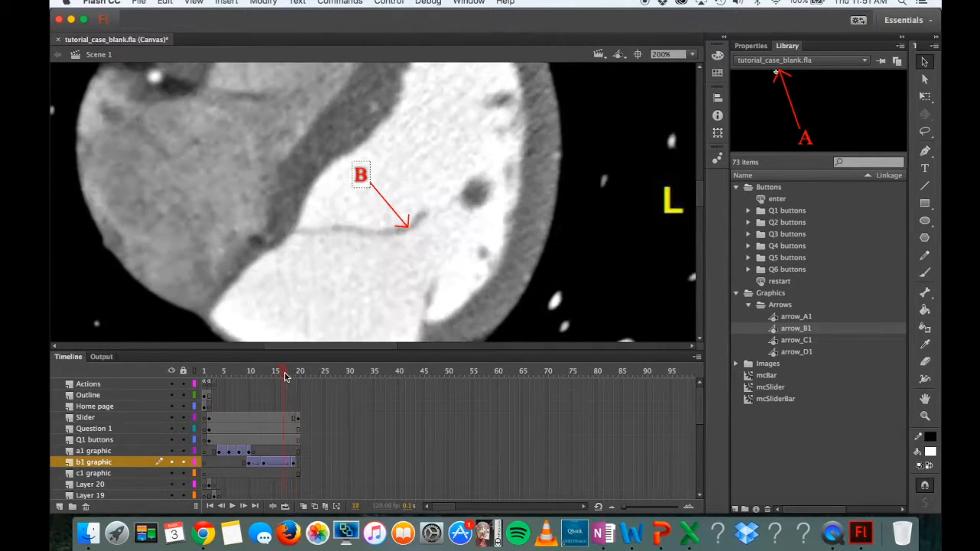
Step: Insert a keyframe at frame 12 of the c1 graphic layer and place the arrow_C1 graphic near the heart's upper-left dark structure
scroll(272, 229, up, 3)
scroll(273, 229, left, 5)
scroll(273, 229, right, 5)
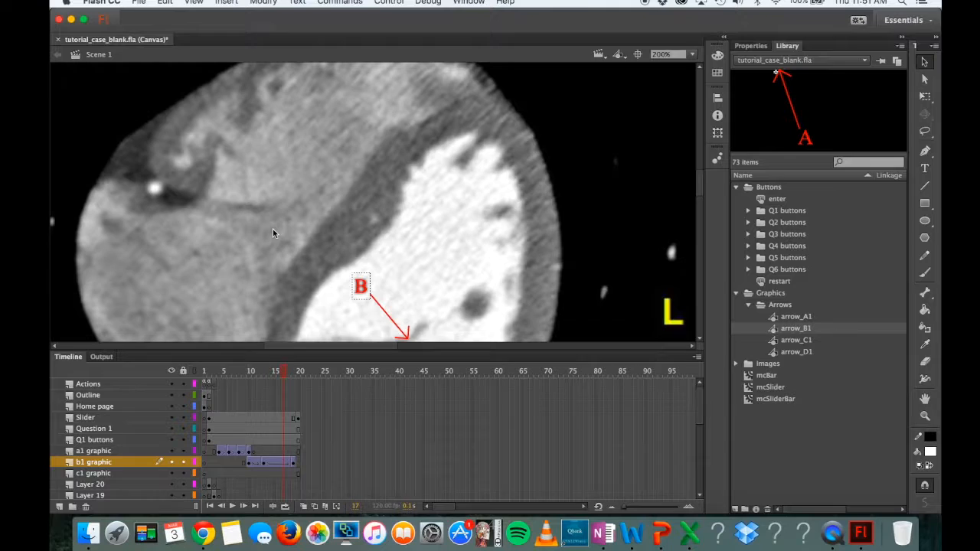
drag(276, 363, 258, 398)
click(262, 474)
right_click(262, 474)
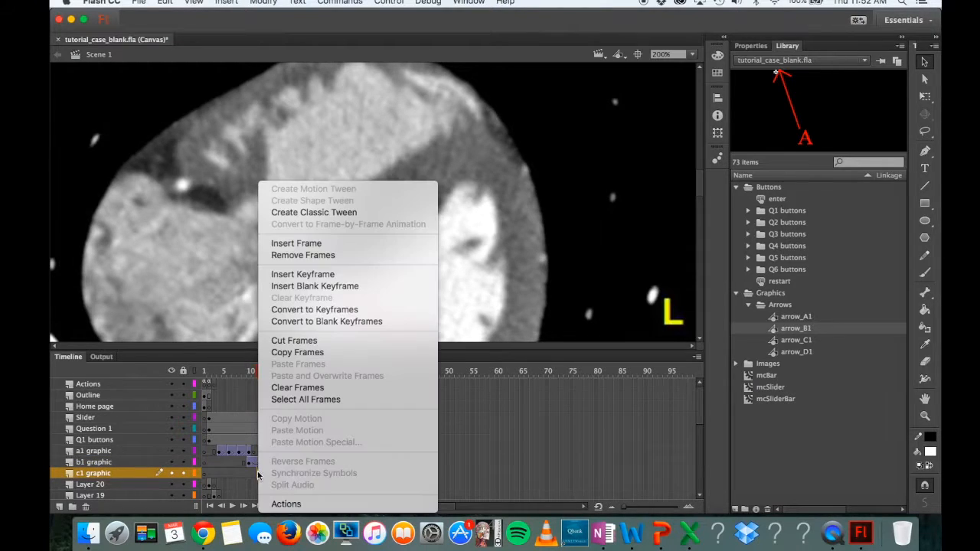
click(319, 275)
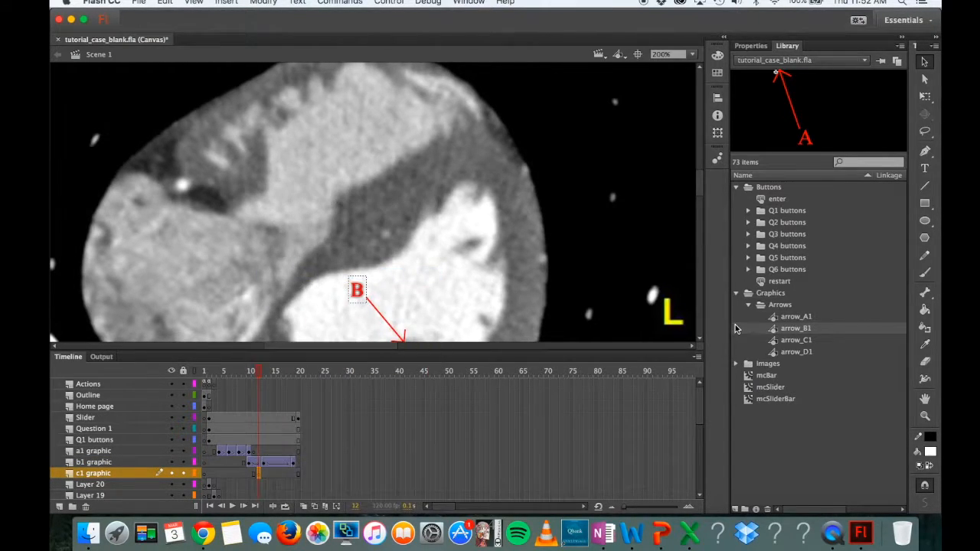
drag(797, 343, 223, 193)
Step: Inside the arrow_C1 symbol, rotate the arrow to a steeper downward angle, move the letter C up to its tail, and return to Scene 1
double_click(222, 193)
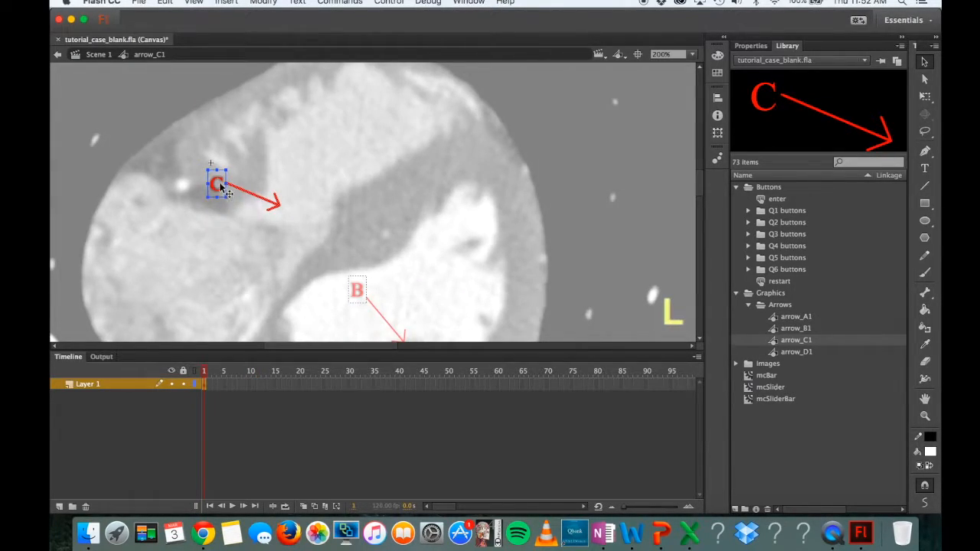
click(718, 133)
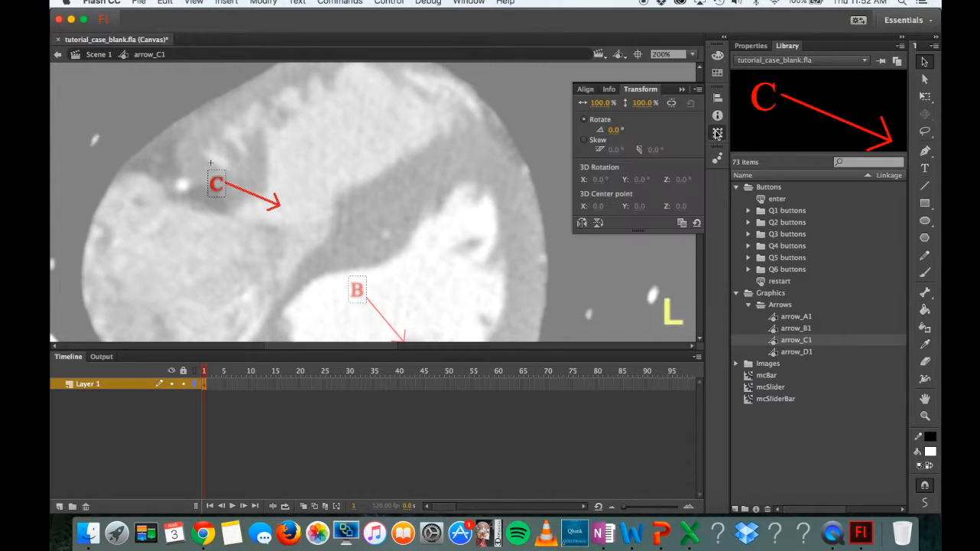
drag(615, 134, 628, 131)
click(218, 185)
drag(214, 188, 219, 172)
click(57, 54)
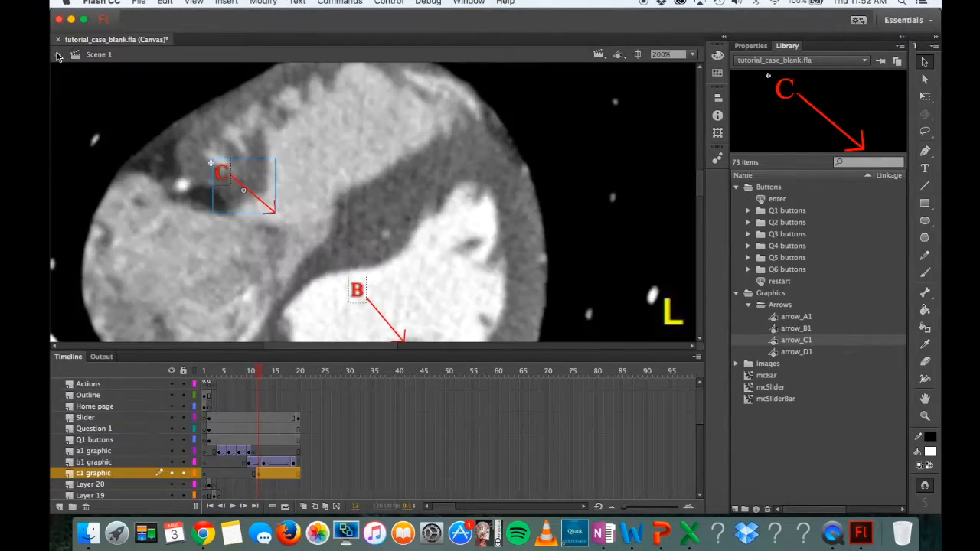
Step: Shift arrow C slightly down and left at frame 12, and up and left on a new keyframe at frame 16 of c1 graphic
drag(230, 182, 221, 195)
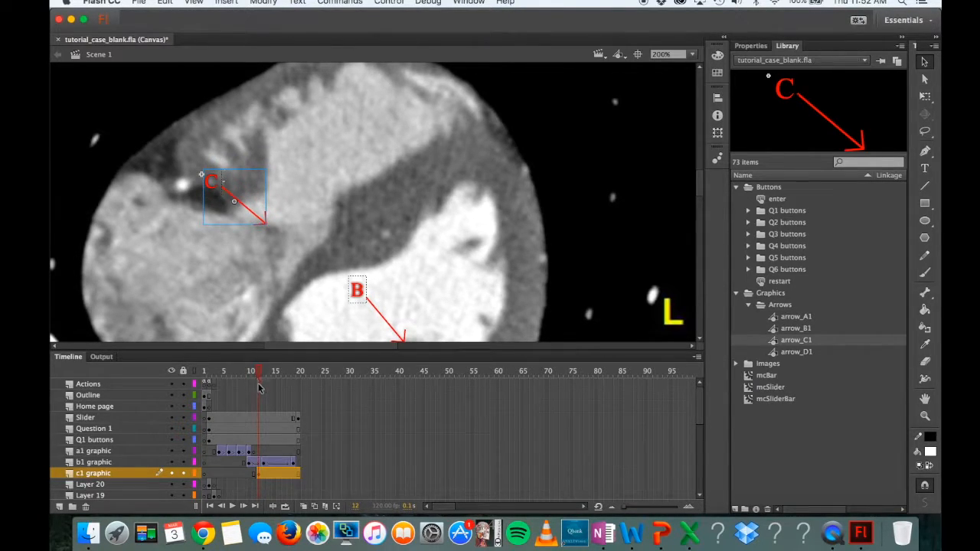
mouse_move(259, 376)
mouse_down()
mouse_move(288, 378)
mouse_move(278, 380)
mouse_up()
click(278, 474)
right_click(279, 477)
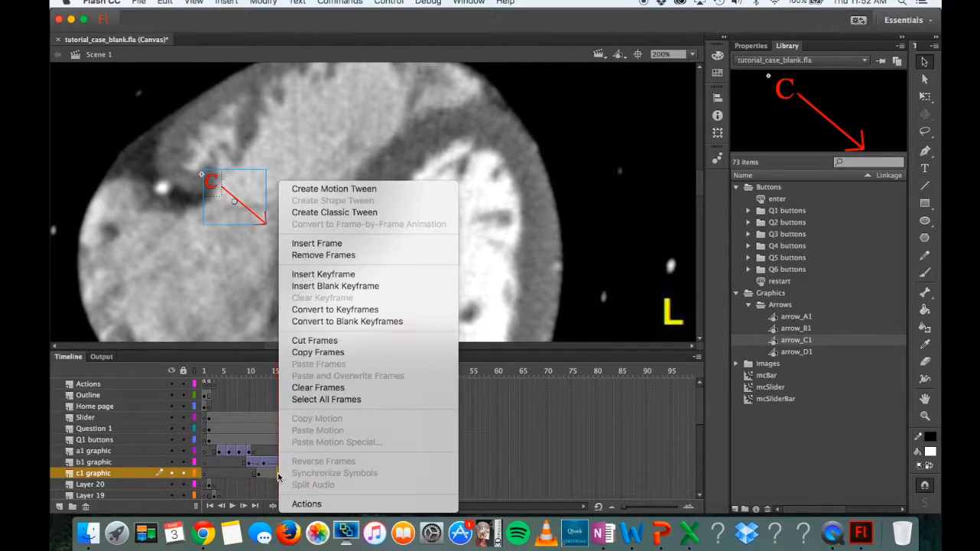
click(323, 274)
drag(218, 193, 201, 174)
Step: Insert a keyframe at frame 19 of the c1 graphic layer and move arrow C slightly up and left onto the thin dark line
drag(280, 369, 294, 371)
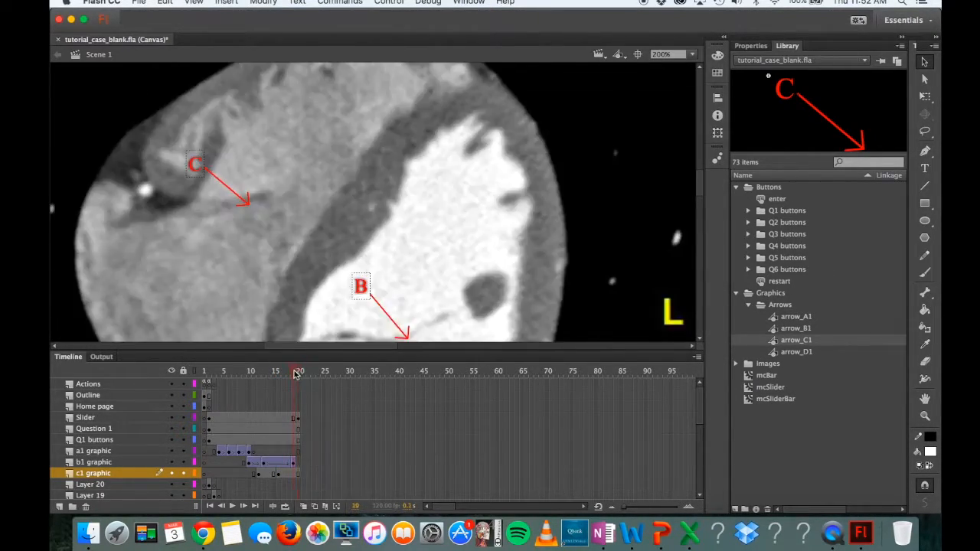
right_click(295, 475)
click(343, 274)
drag(192, 163, 182, 155)
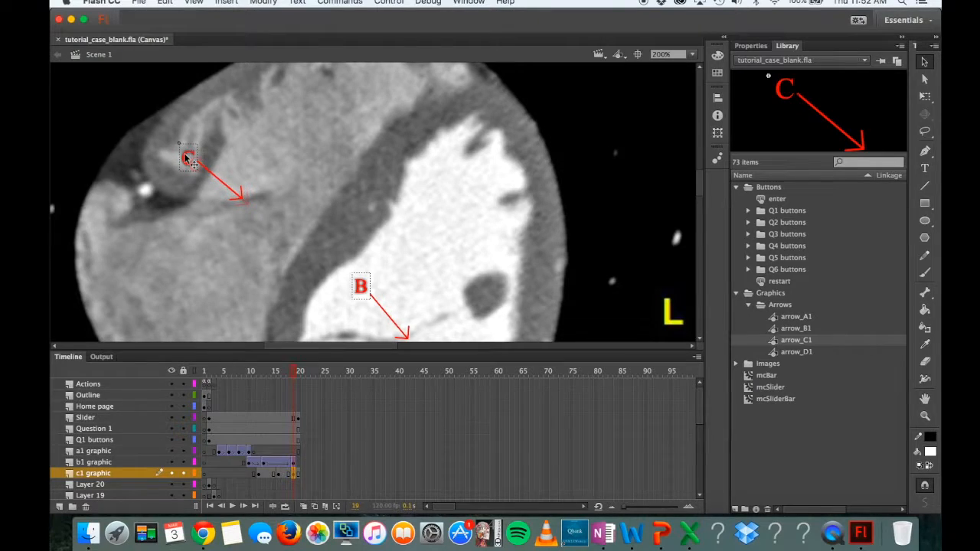
Step: Remove frame 20 from the c1 graphic layer
click(297, 474)
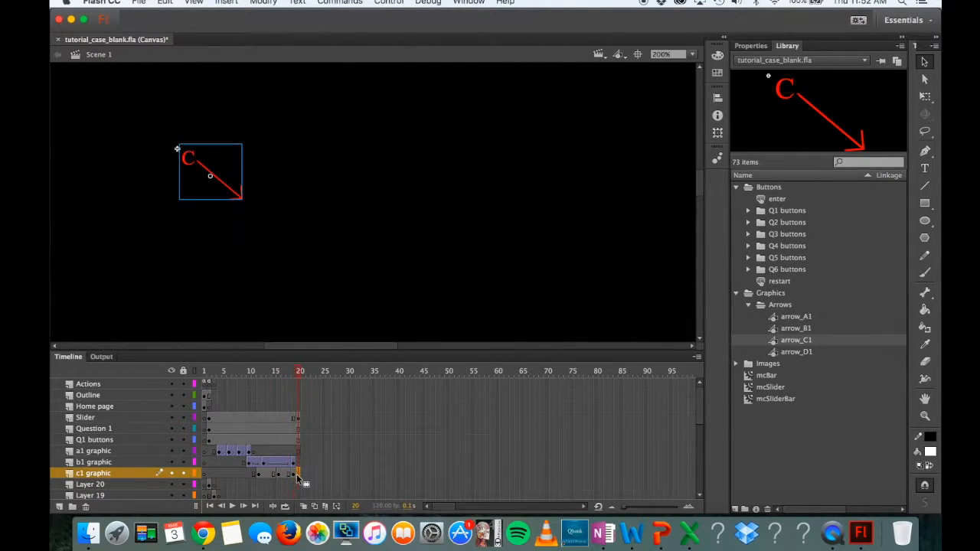
right_click(296, 474)
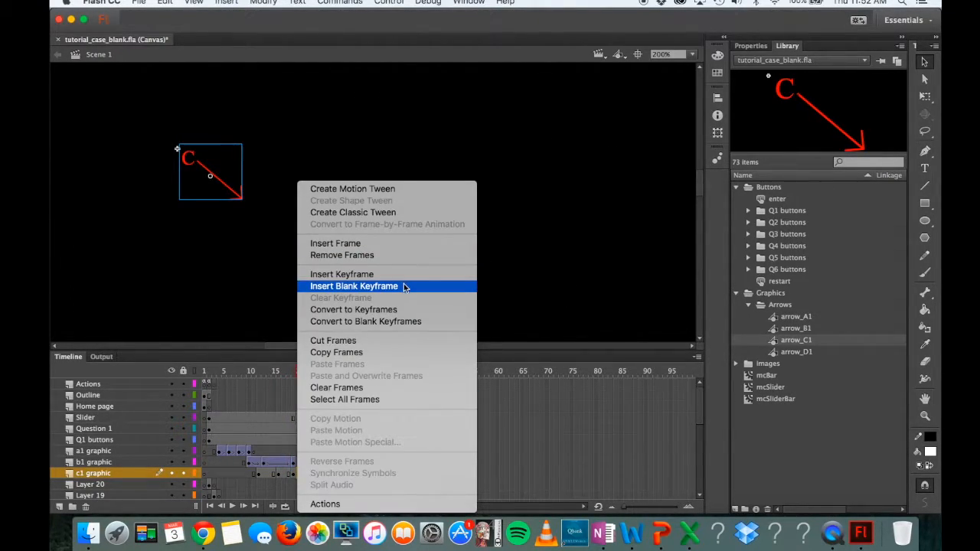
click(396, 257)
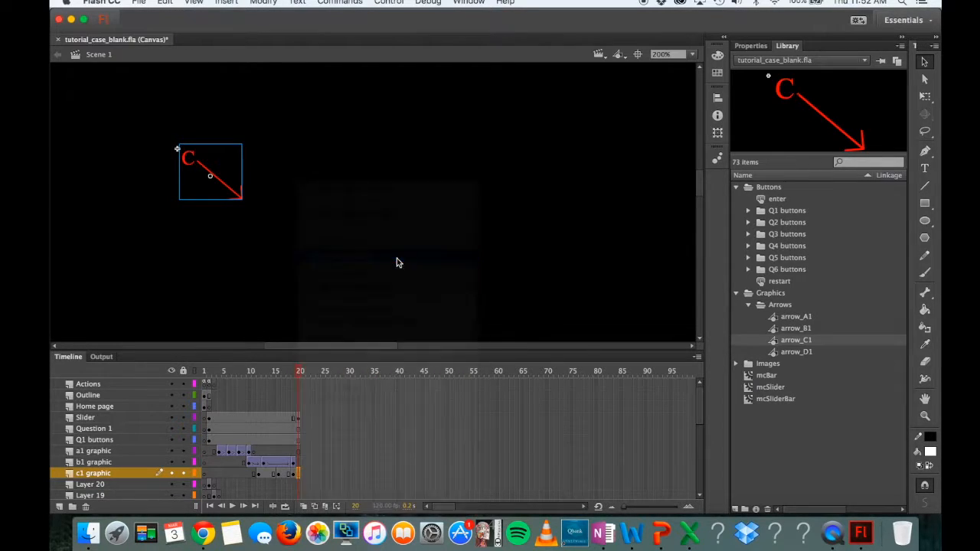
Step: Apply a classic tween across frames 12 to 19 of the c1 graphic layer and check arrow C's motion
drag(258, 477, 292, 477)
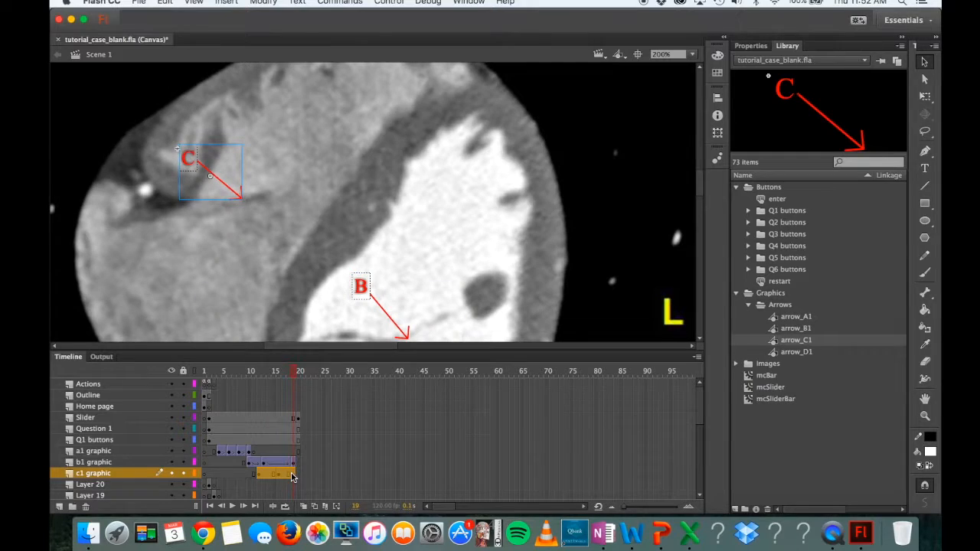
right_click(292, 478)
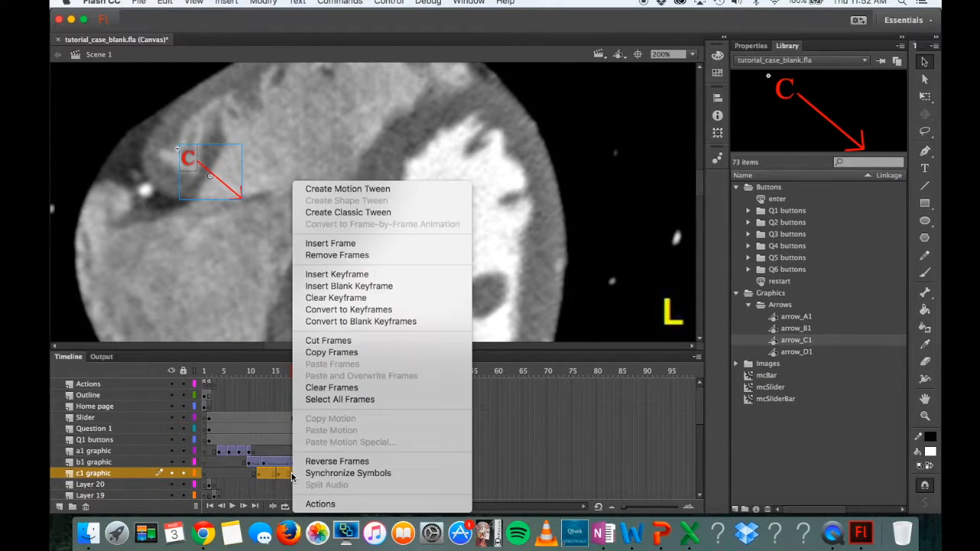
click(352, 273)
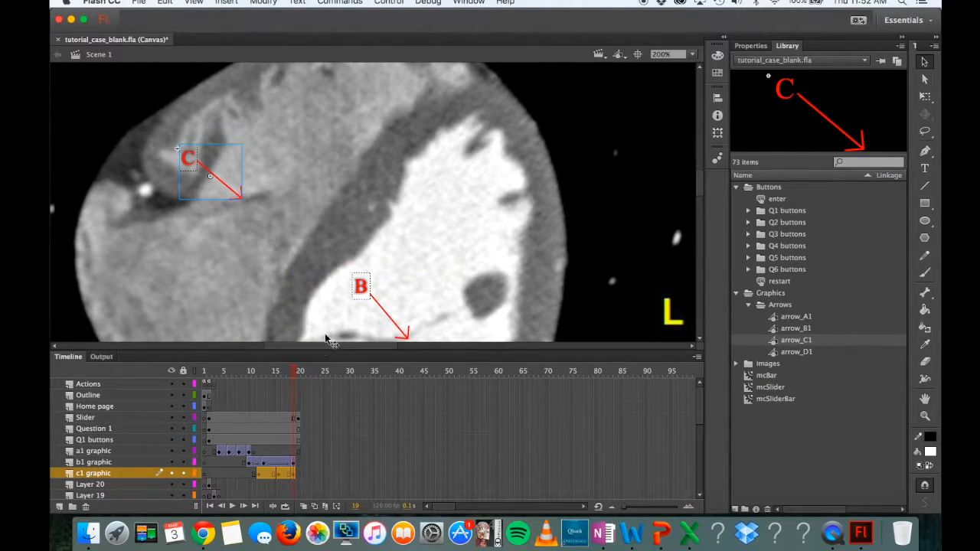
right_click(274, 478)
click(328, 214)
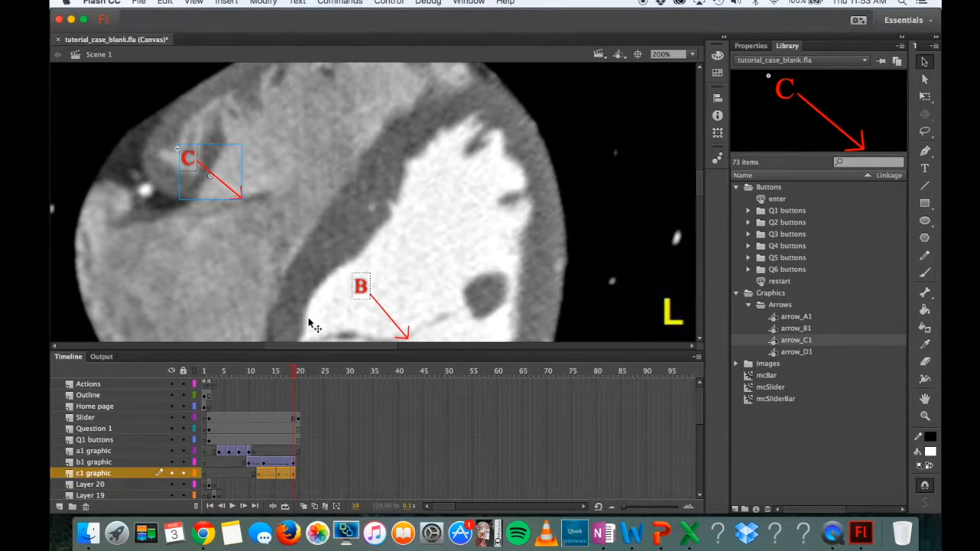
mouse_move(299, 371)
mouse_down()
mouse_move(262, 372)
mouse_move(289, 371)
mouse_up()
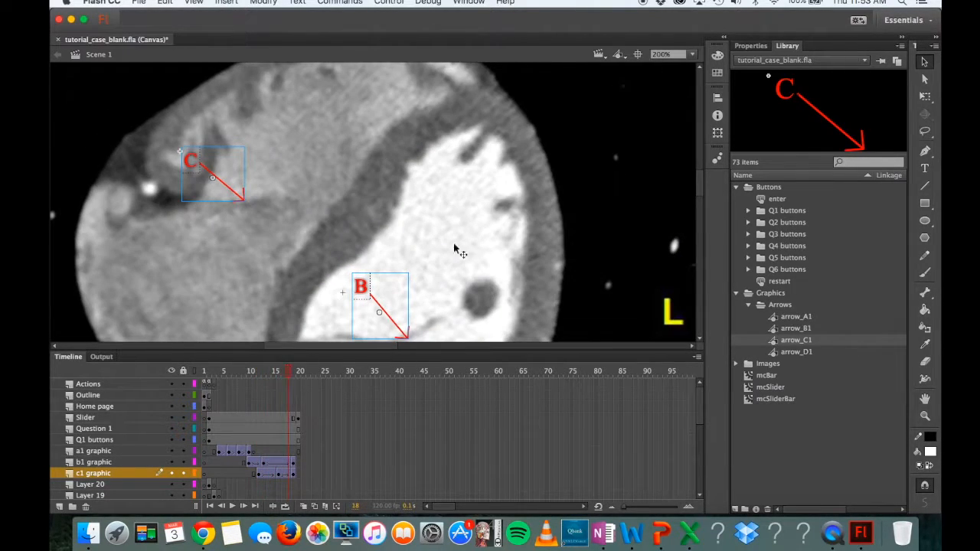
Step: Delete the D answer button and shift the remaining A, B and C buttons right to sit centred under the question
click(693, 55)
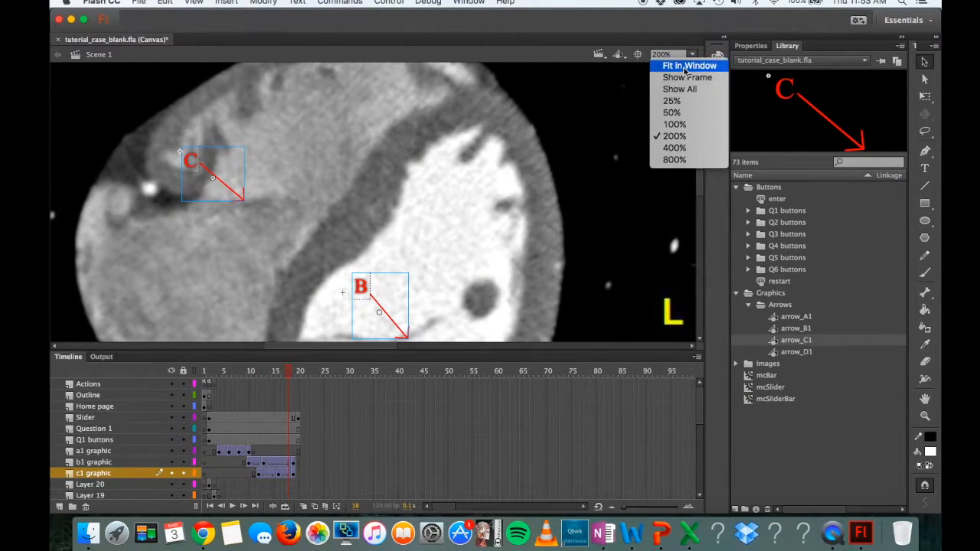
click(688, 66)
drag(288, 373, 250, 377)
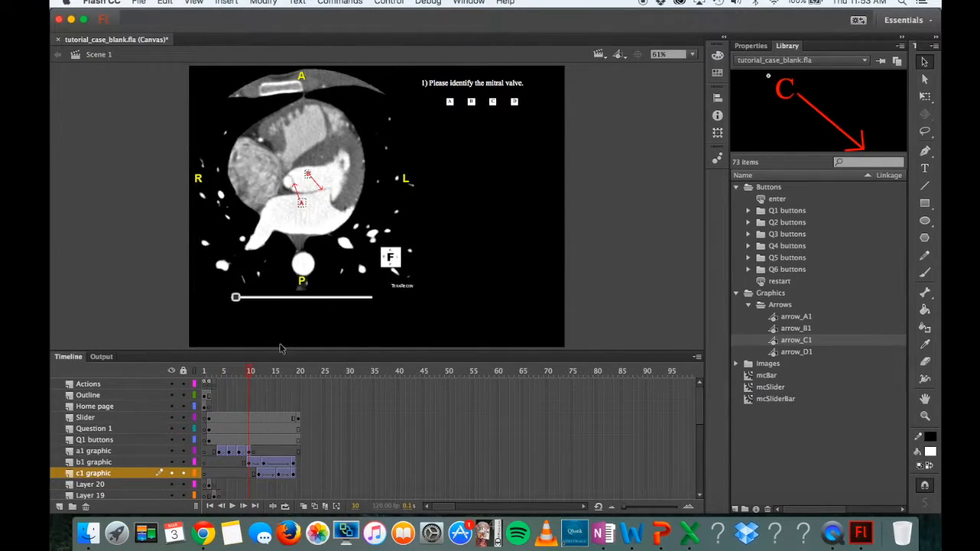
click(516, 103)
drag(521, 108, 461, 103)
click(471, 138)
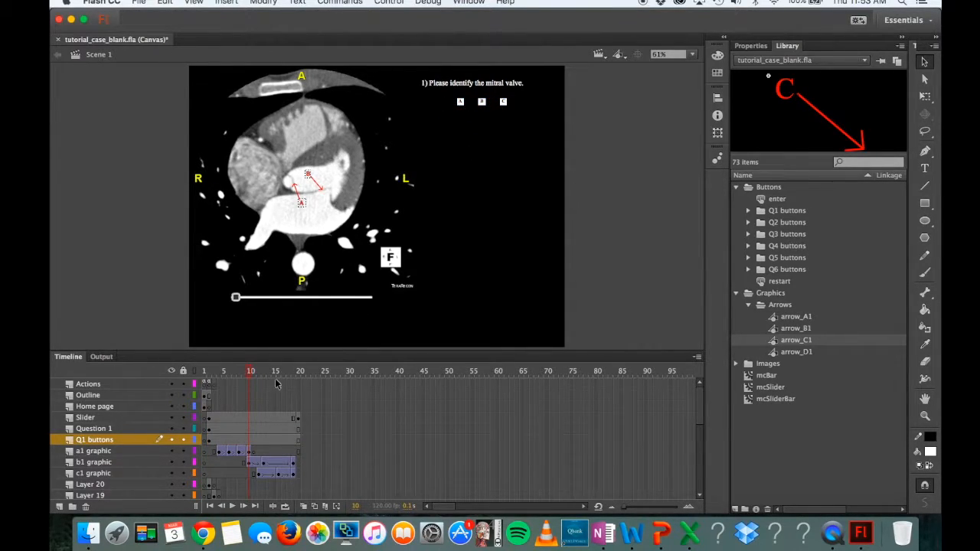
Step: Review arrows A, B and C moving across the image stack between frames 10 and 15, and look over the layer list
drag(249, 373, 262, 354)
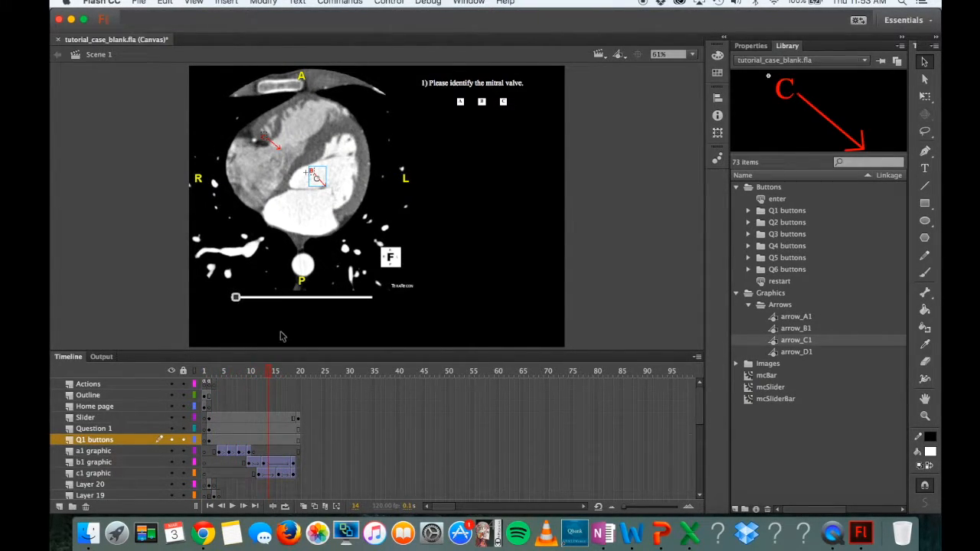
click(275, 372)
drag(276, 372, 251, 375)
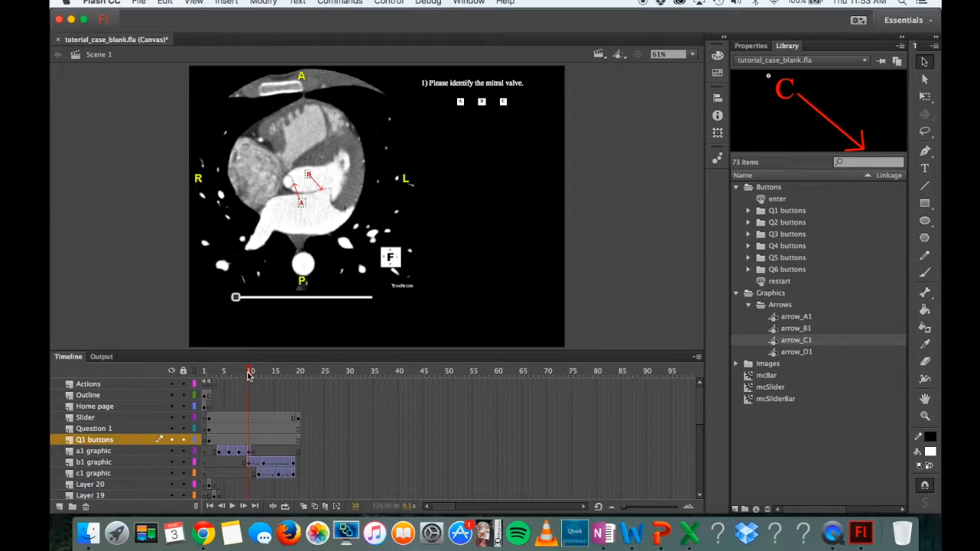
mouse_move(249, 375)
mouse_down()
mouse_move(216, 375)
mouse_move(263, 384)
mouse_up()
scroll(266, 435, down, 3)
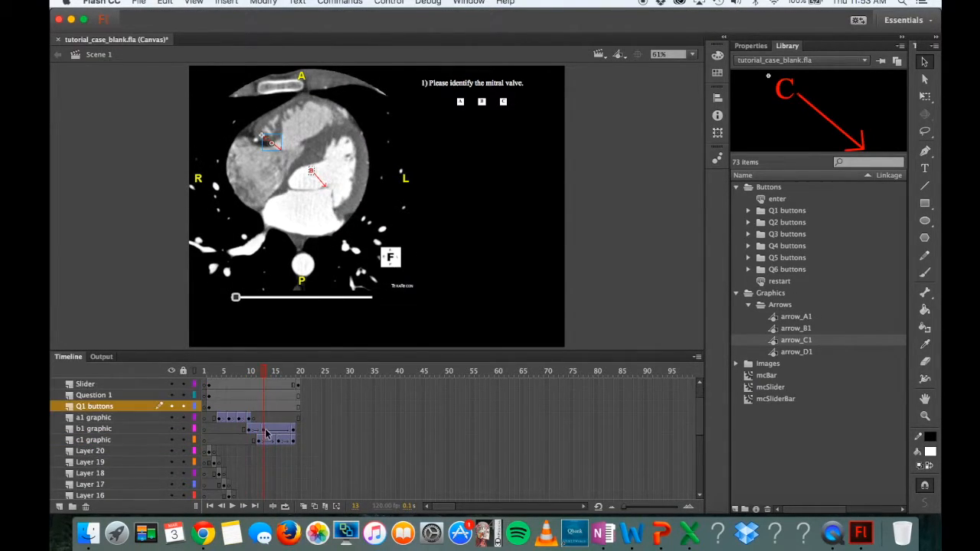
scroll(266, 434, up, 3)
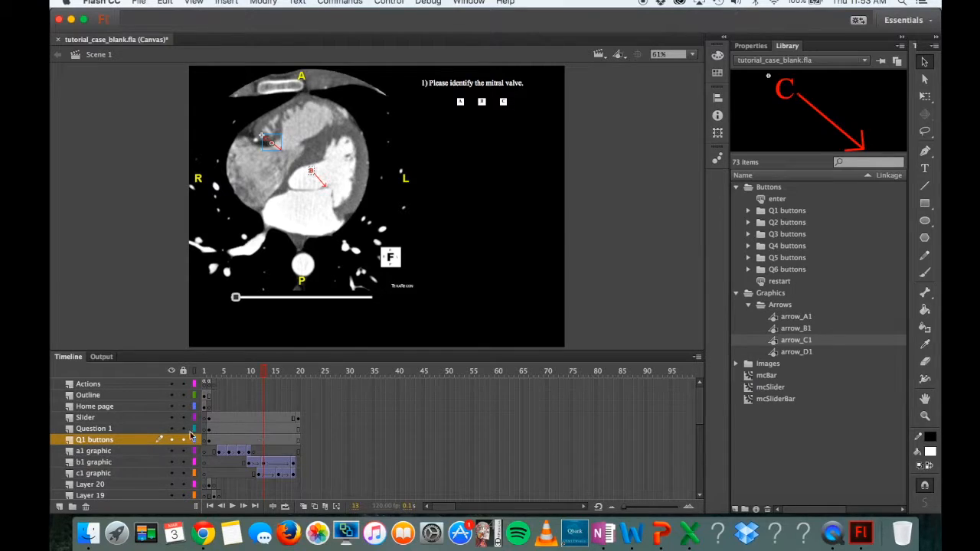
scroll(148, 436, down, 2)
scroll(148, 437, up, 2)
scroll(148, 436, up, 1)
Step: Rename the Question 1 layer as Question 1 txt
click(93, 428)
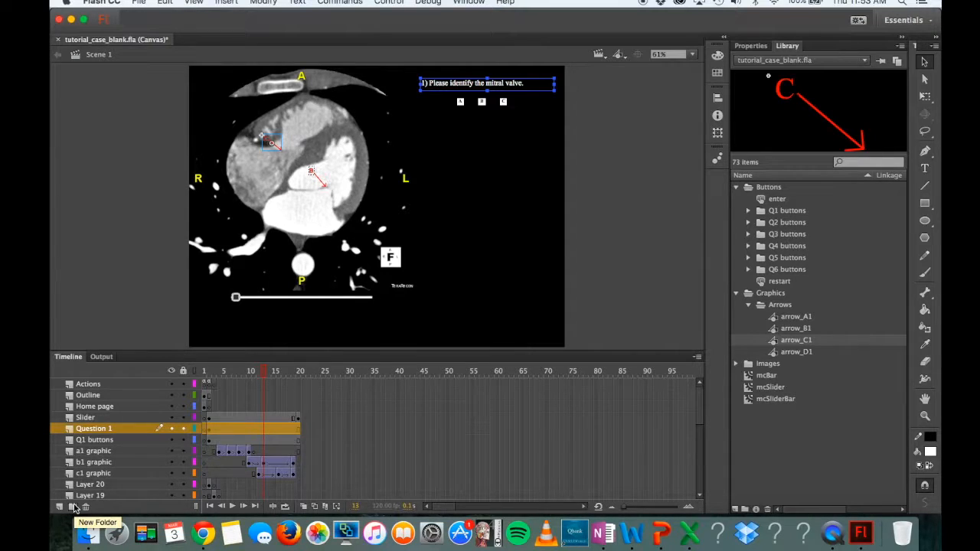
double_click(113, 430)
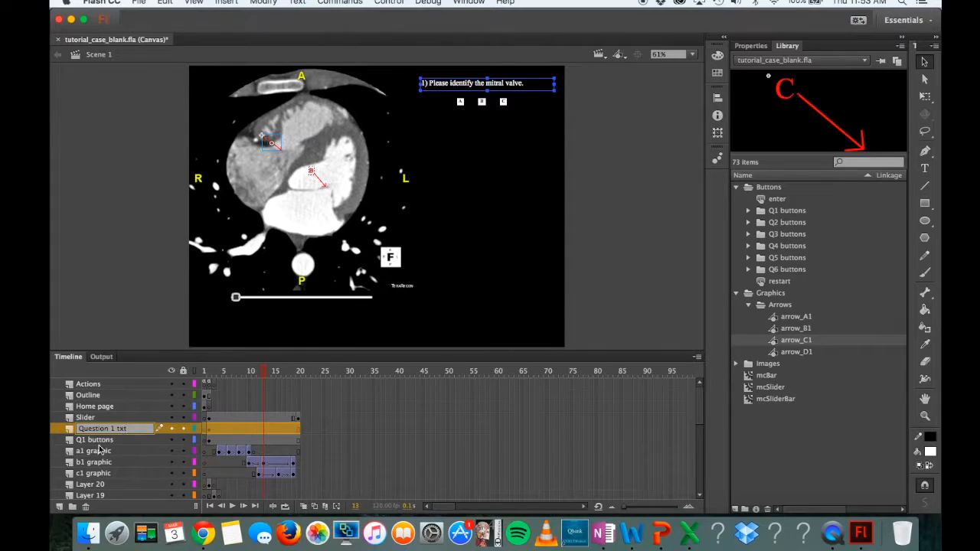
text(txt)
click(98, 451)
click(66, 430)
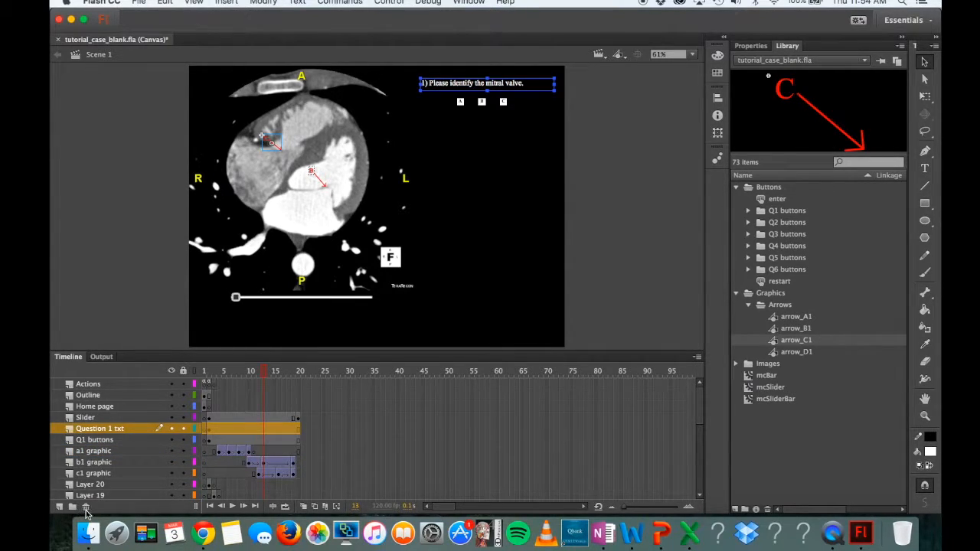
Step: Create a layer folder above the Question 1 txt layer and name it Question 1
click(72, 508)
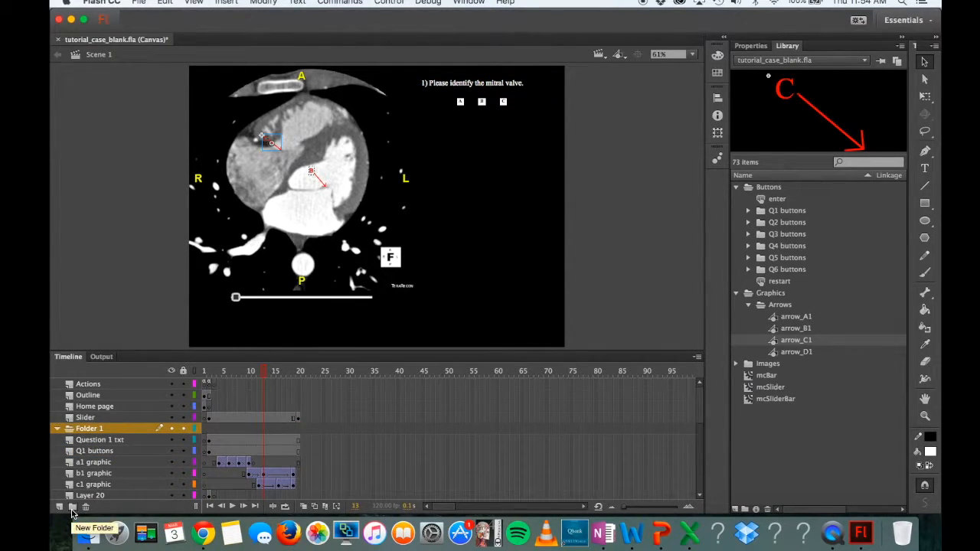
double_click(103, 430)
text(Question)
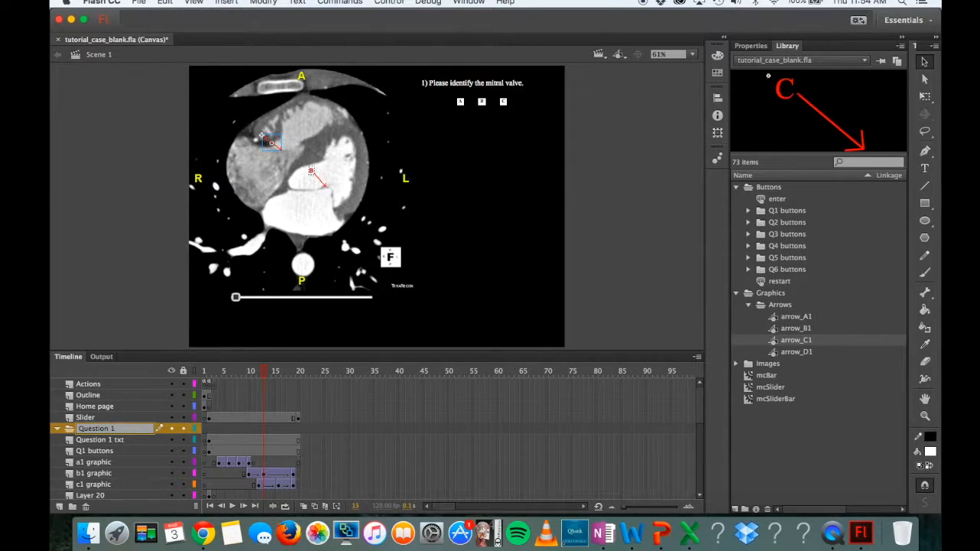
Step: Move all layers from Question 1 txt down to Layer 3 into the Question 1 folder
click(106, 451)
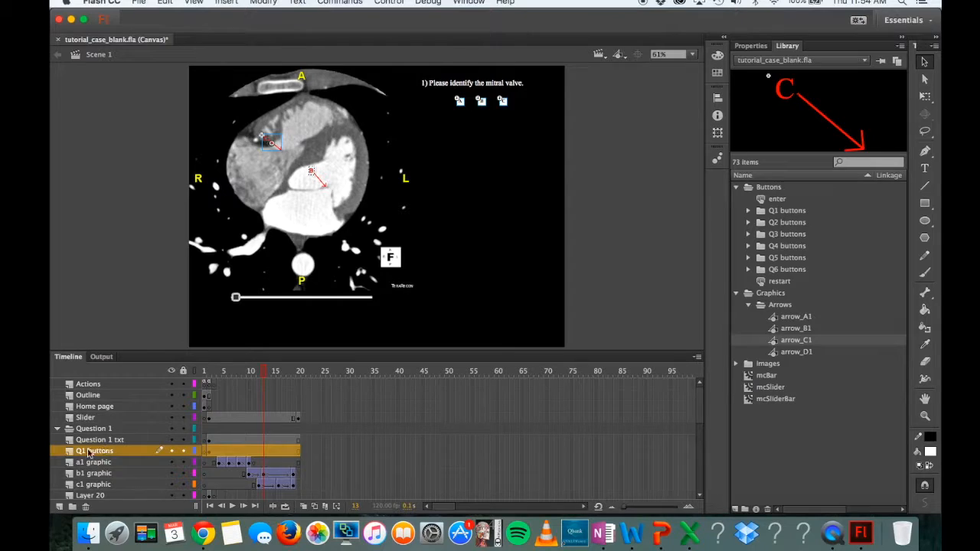
click(81, 440)
click(91, 429)
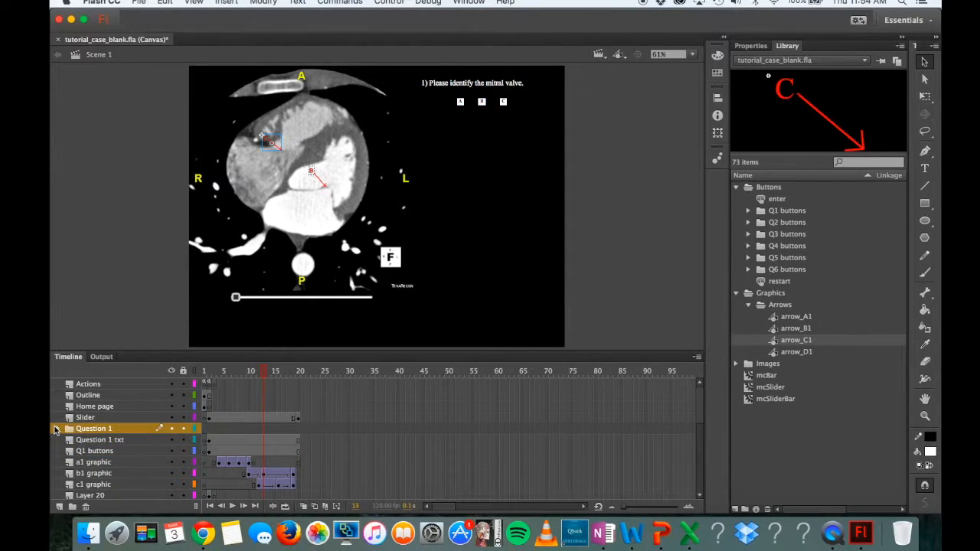
click(86, 441)
scroll(91, 460, down, 10)
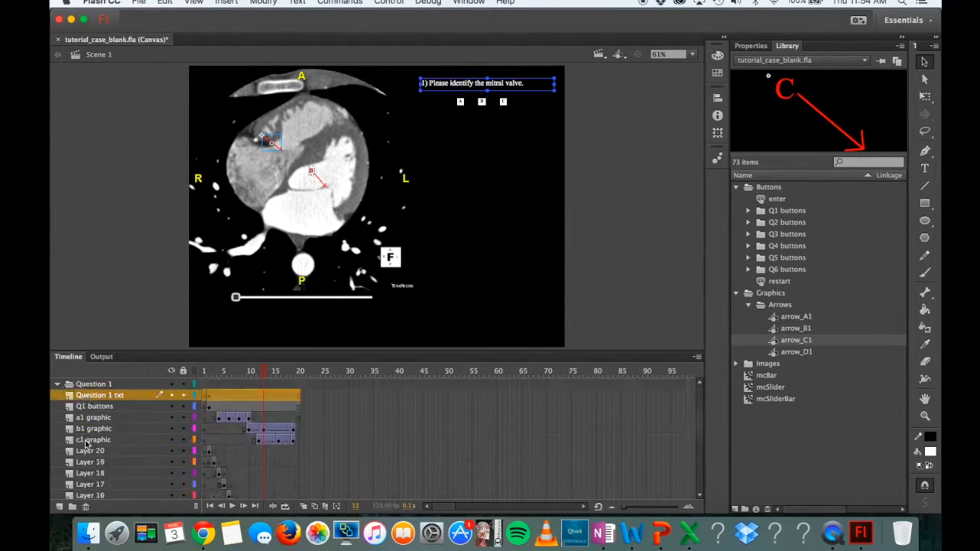
click(95, 464)
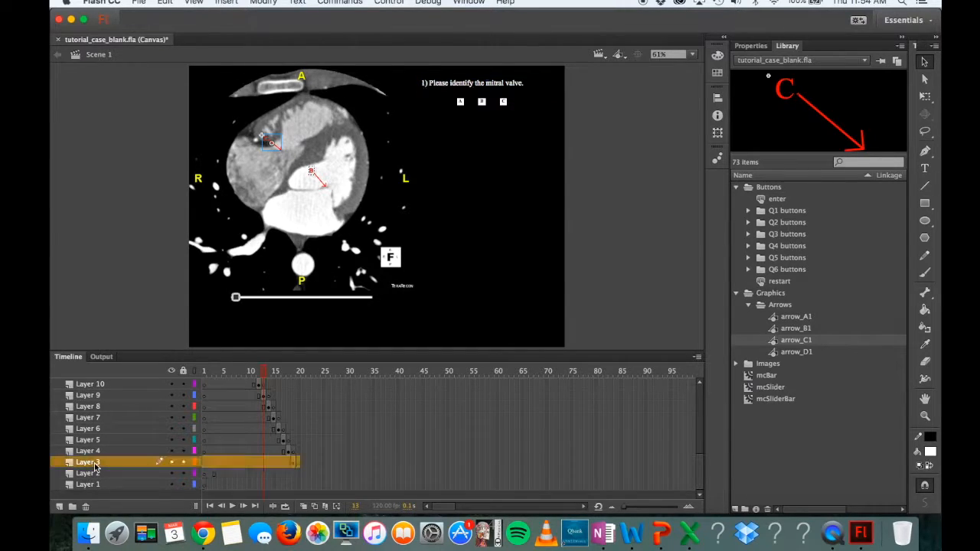
scroll(95, 467, up, 10)
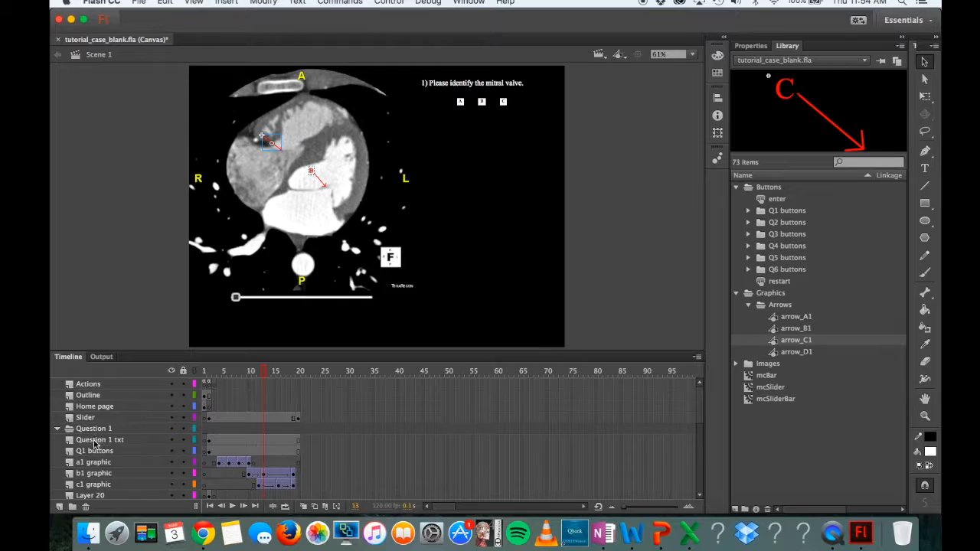
click(94, 442)
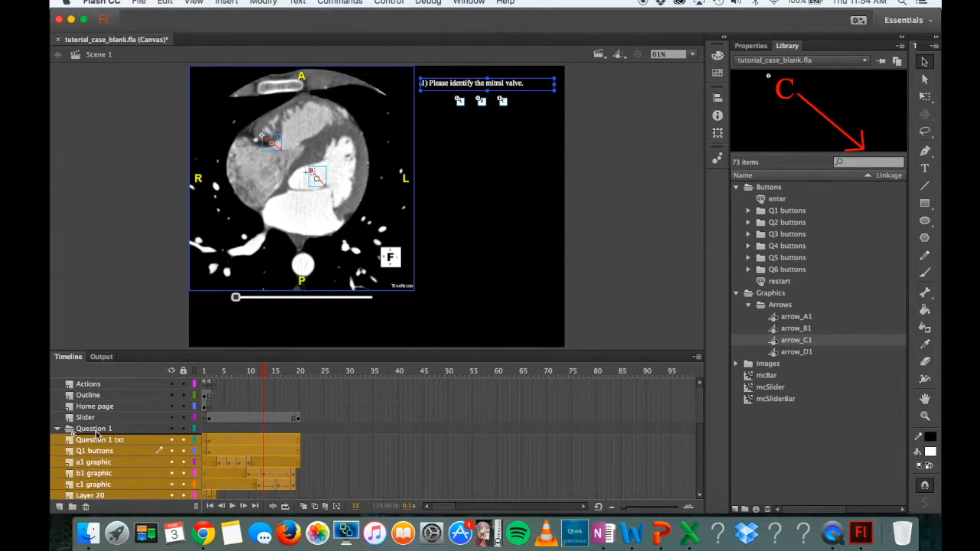
drag(75, 433, 77, 433)
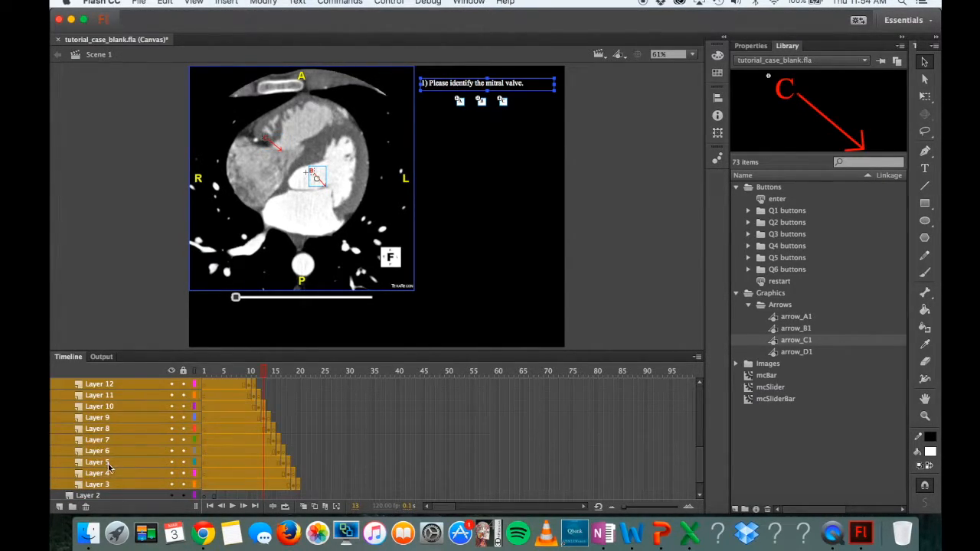
drag(109, 467, 106, 444)
scroll(129, 444, up, 5)
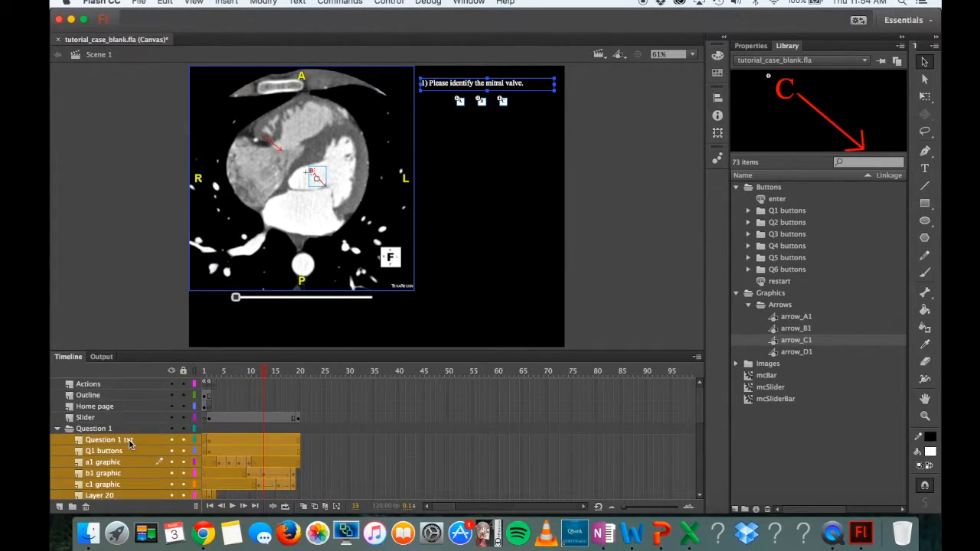
Step: Collapse and expand the Question 1 folder to review its nested layers and the frames they occupy
click(117, 455)
click(97, 430)
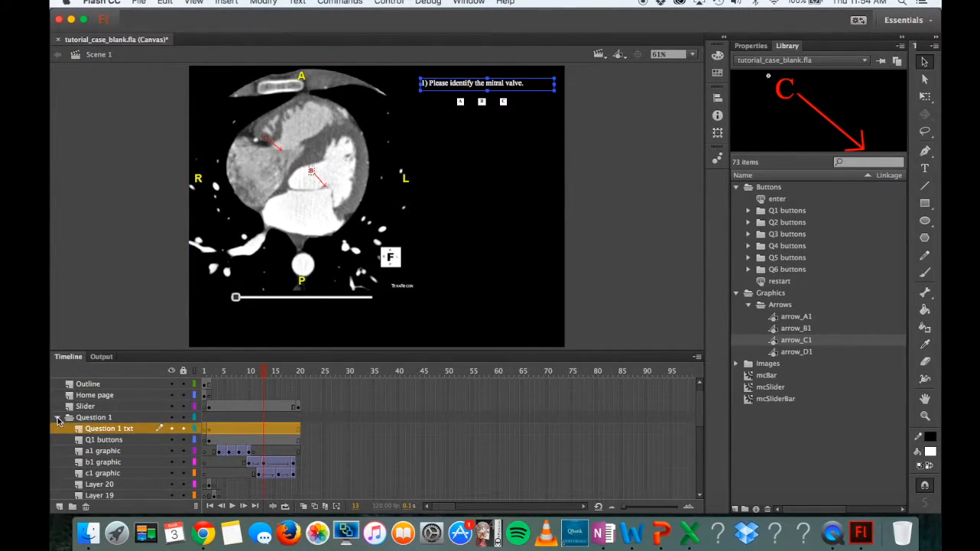
click(59, 419)
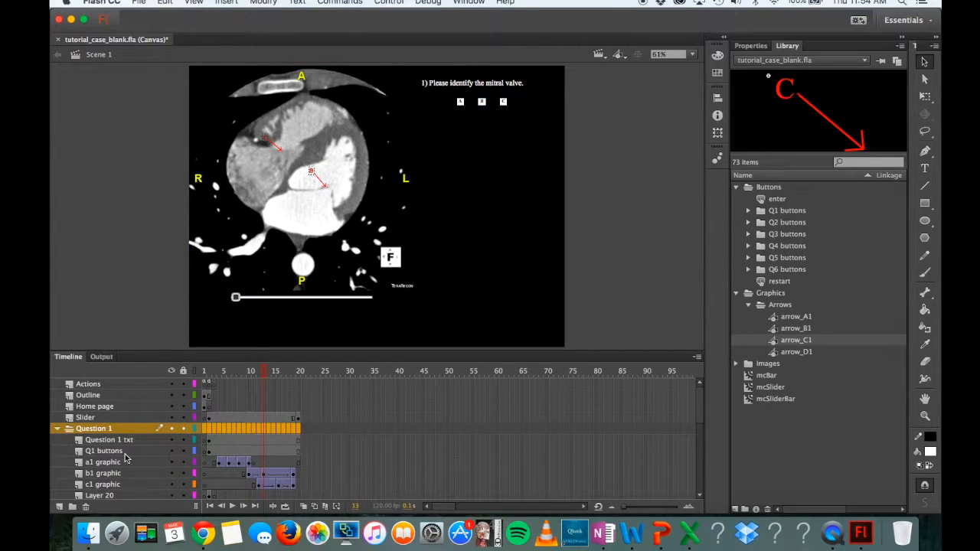
scroll(126, 458, down, 5)
scroll(126, 458, up, 5)
click(59, 428)
drag(263, 372, 209, 370)
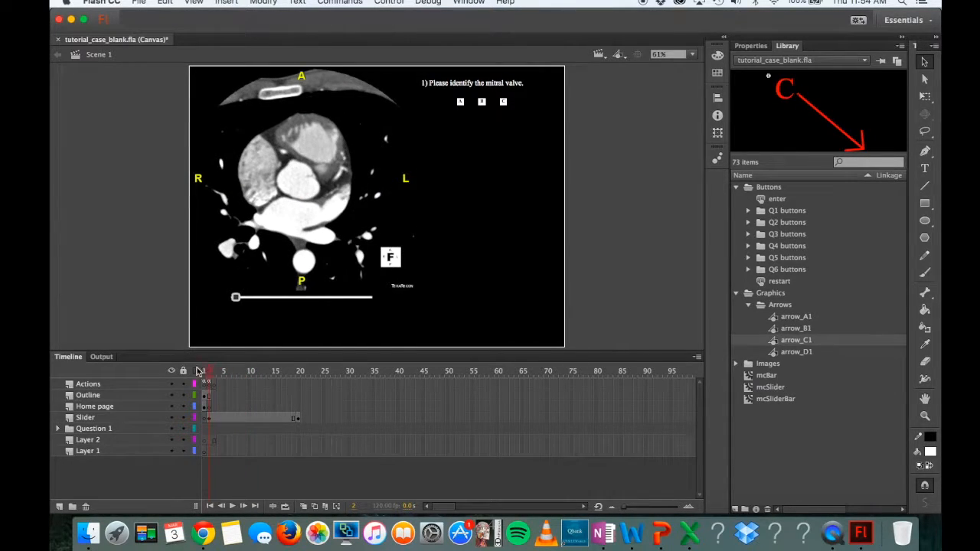
click(58, 430)
scroll(219, 461, down, 1)
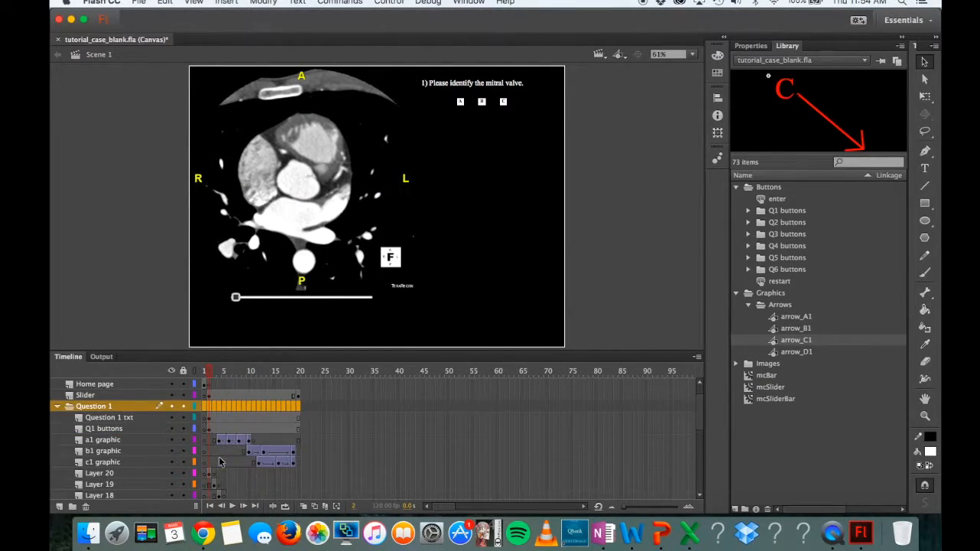
click(356, 427)
drag(210, 420, 255, 452)
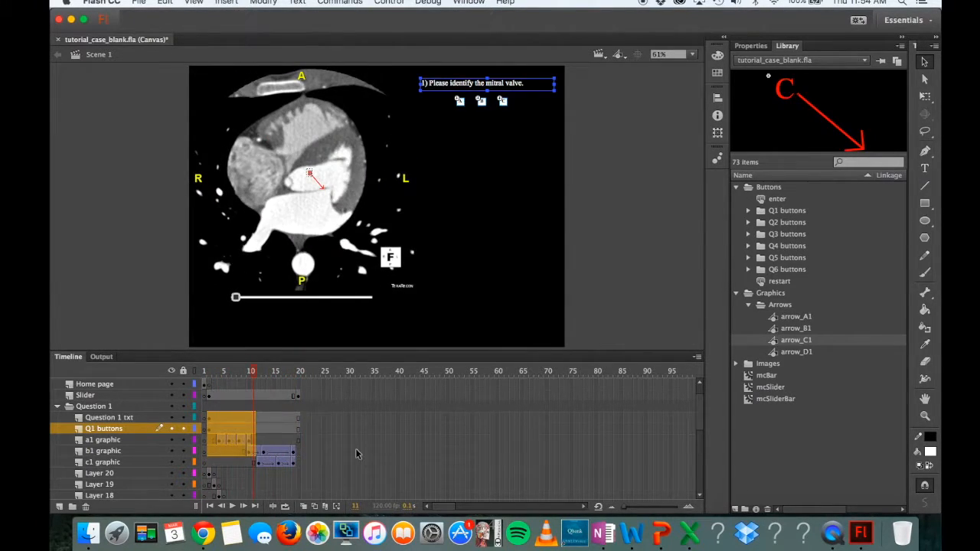
click(356, 452)
Step: Insert keyframes at frame 21 on the Question 1 txt and Q1 buttons layers
click(305, 418)
right_click(305, 418)
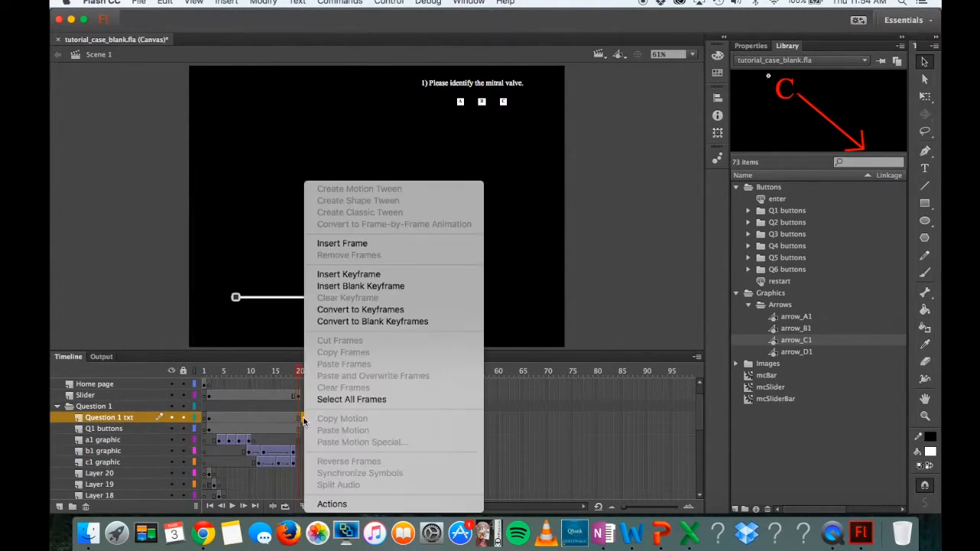
click(355, 274)
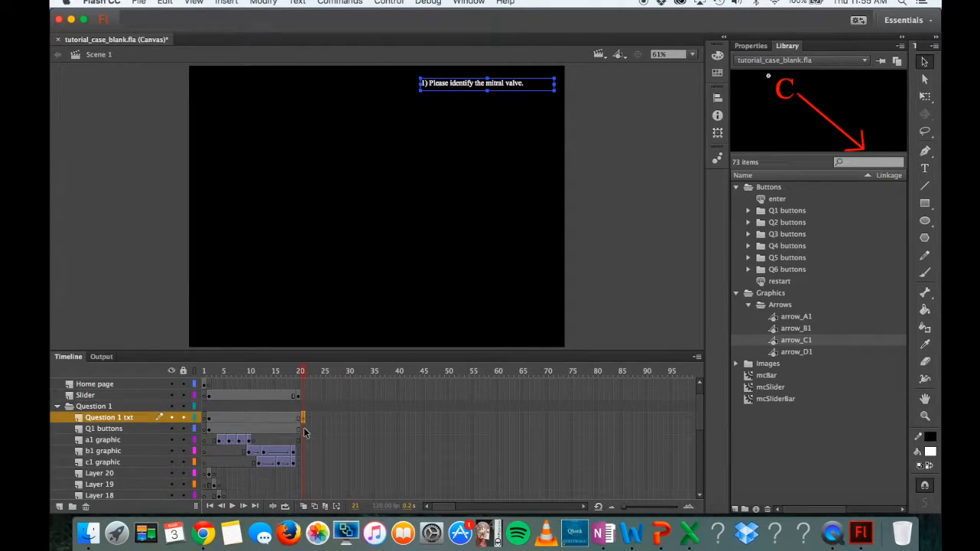
right_click(304, 431)
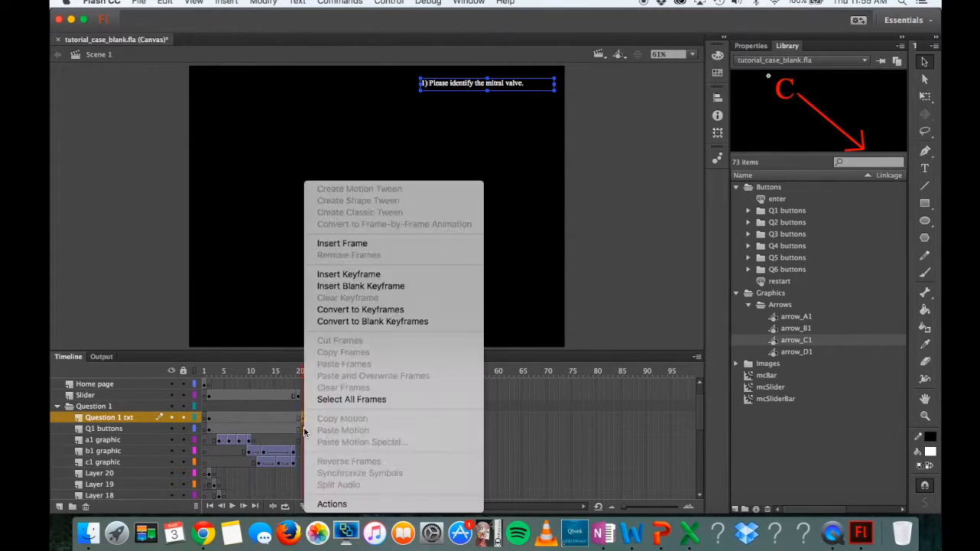
click(341, 276)
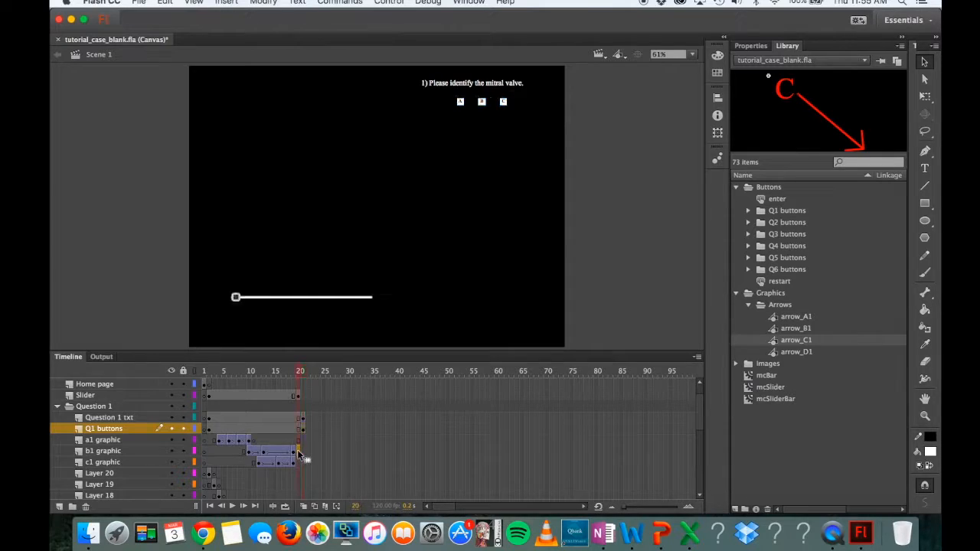
Step: Insert keyframes at frame 20 on the b1 graphic and c1 graphic layers
click(298, 452)
right_click(297, 450)
click(350, 275)
click(300, 463)
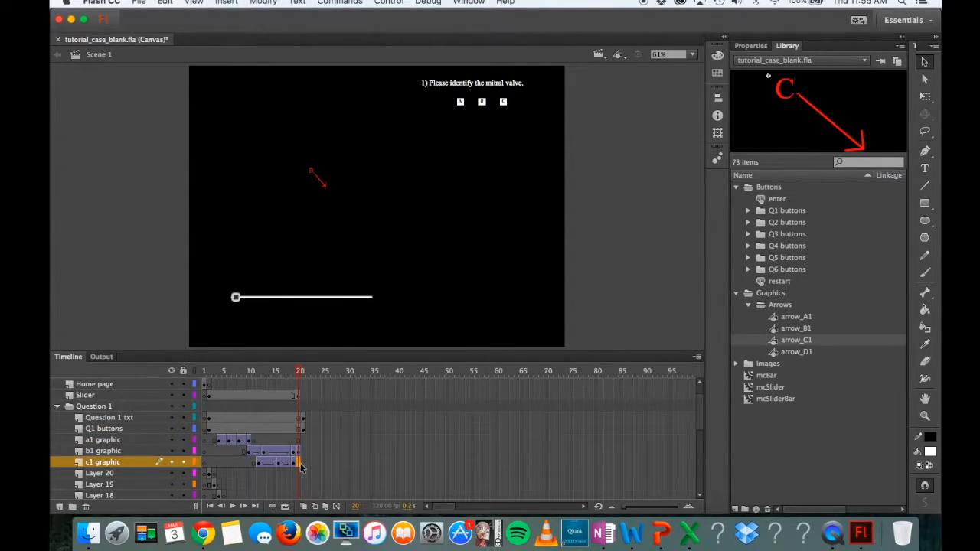
right_click(300, 466)
click(347, 277)
Step: Delete arrows C and B at frame 20 and remove the tweens from those frames
key(Delete)
right_click(299, 463)
click(349, 191)
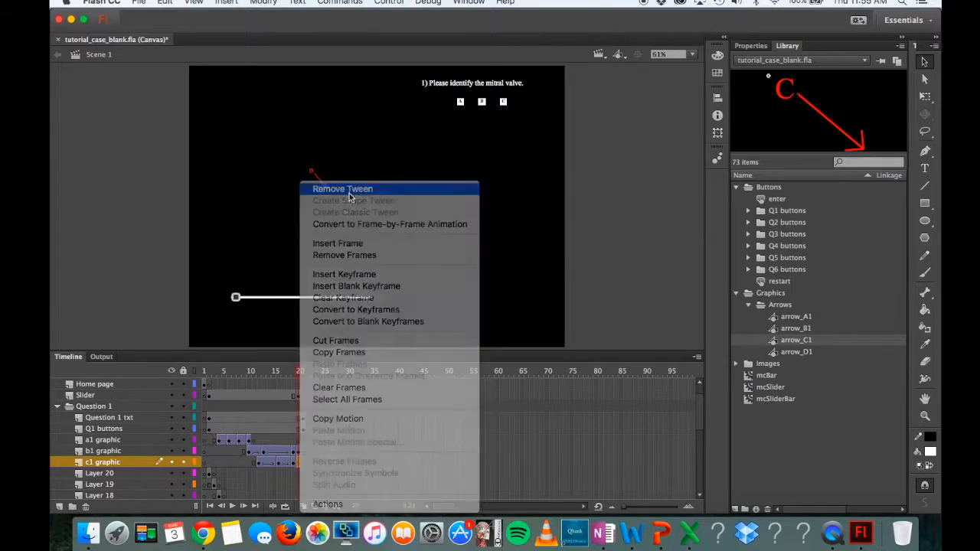
click(298, 453)
key(Delete)
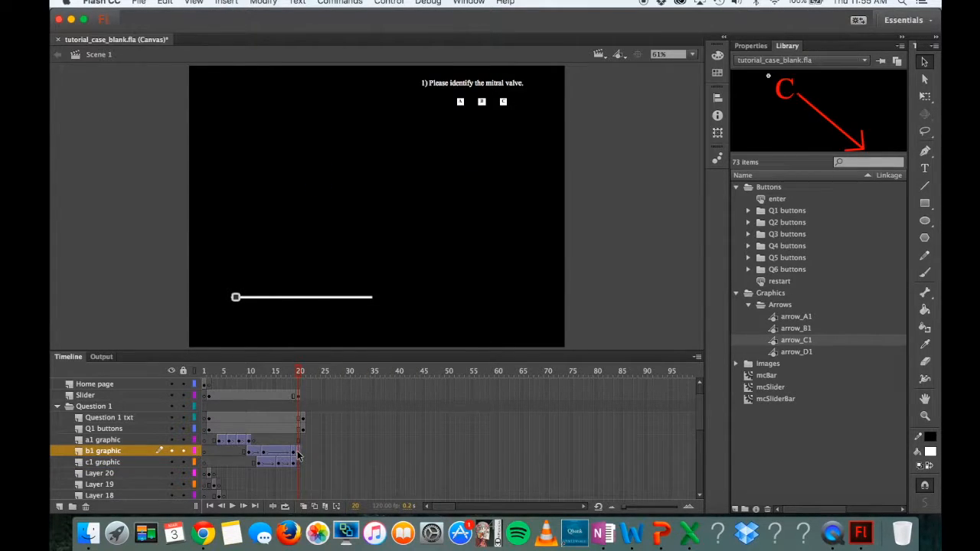
right_click(298, 455)
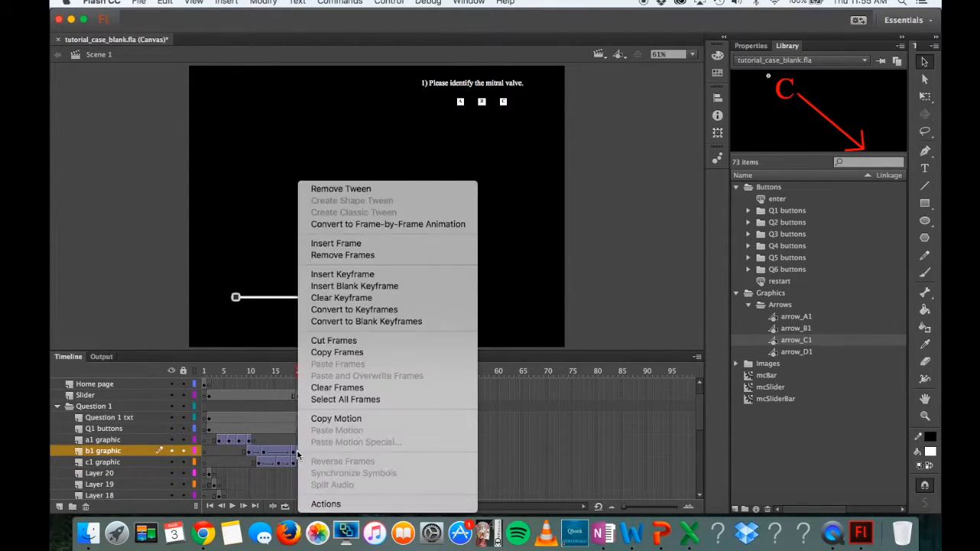
click(349, 189)
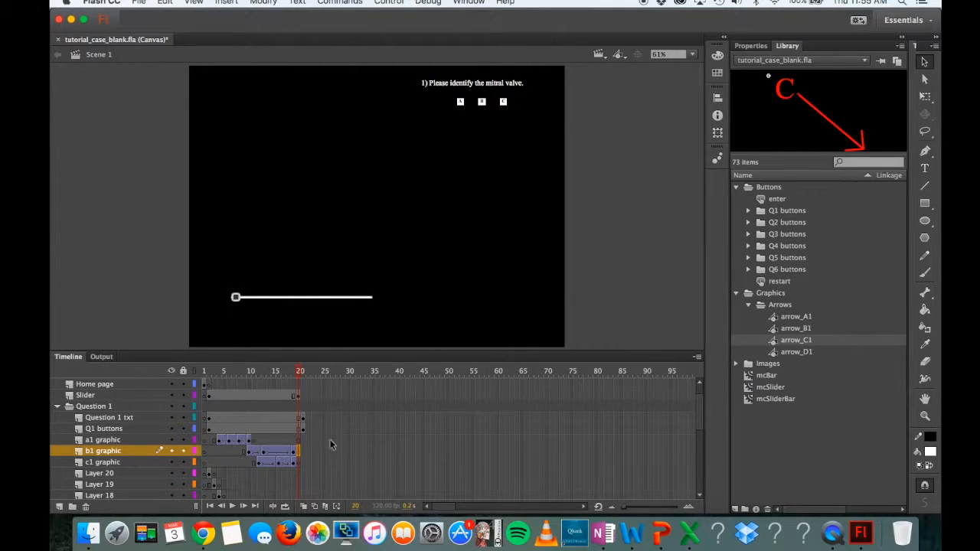
Step: Delete the answer buttons and the question text from frame 21 of their layers
click(304, 429)
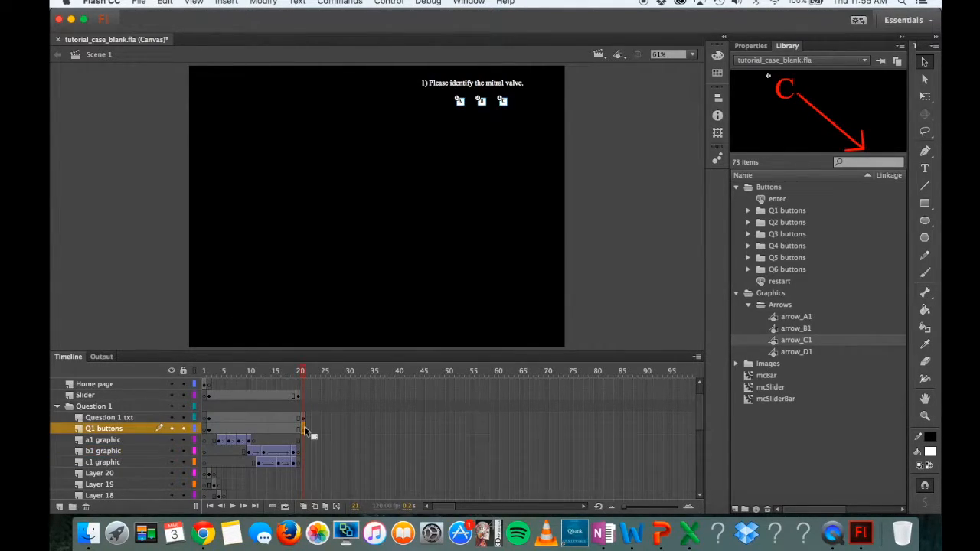
key(Delete)
click(304, 418)
key(Delete)
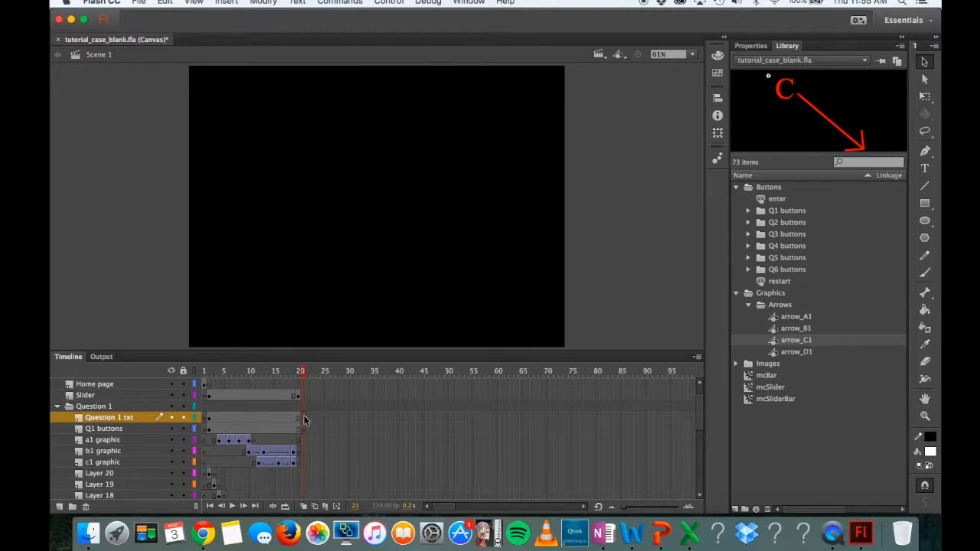
Step: Blank out frame 20 on the Question 1 txt and Q1 buttons layers so the question's content ends at frame 19
scroll(303, 426, down, 3)
scroll(228, 418, up, 2)
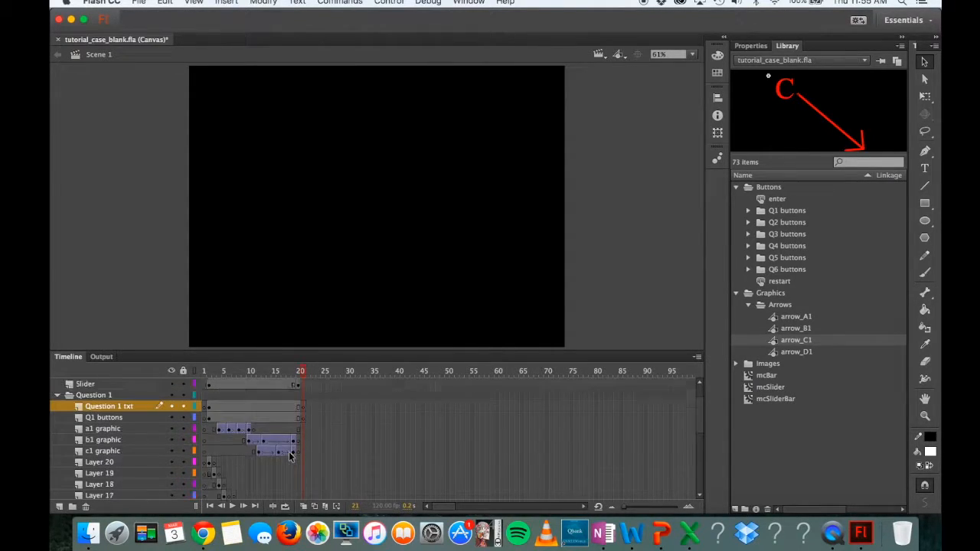
drag(208, 407, 295, 452)
click(297, 420)
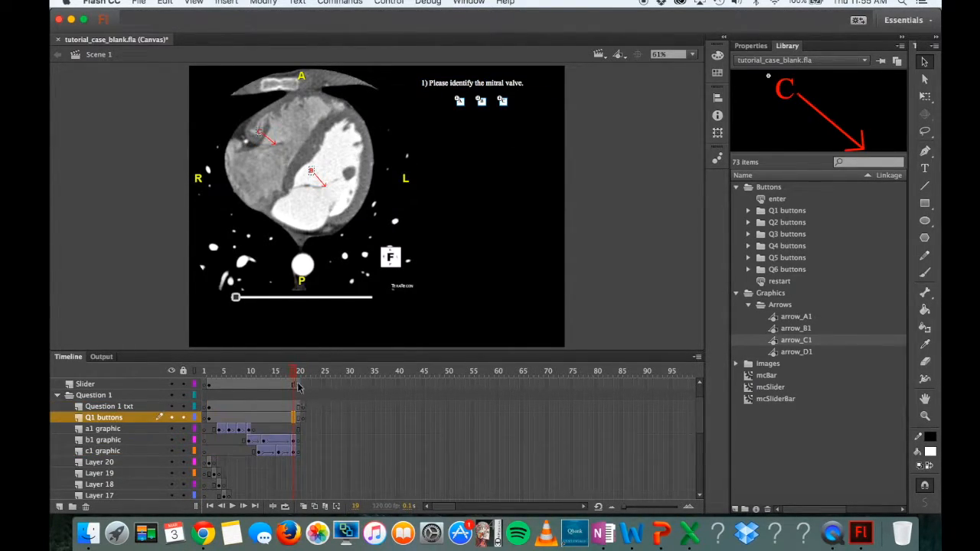
click(299, 386)
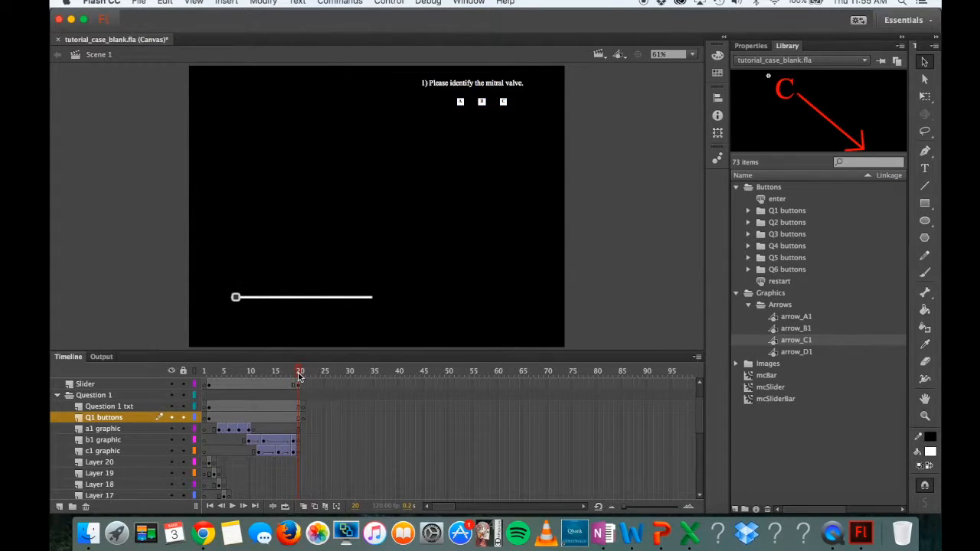
click(307, 419)
click(305, 407)
click(298, 407)
click(296, 375)
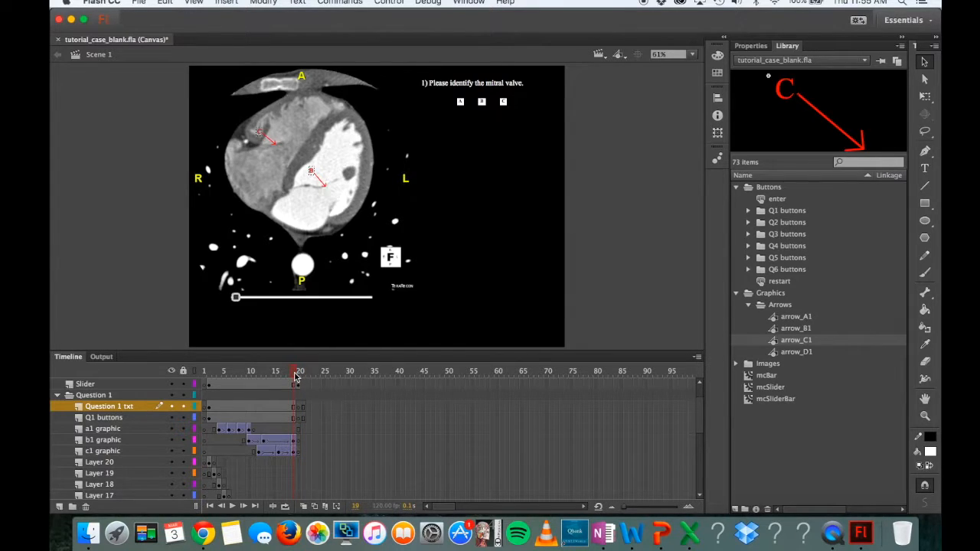
drag(296, 376, 263, 380)
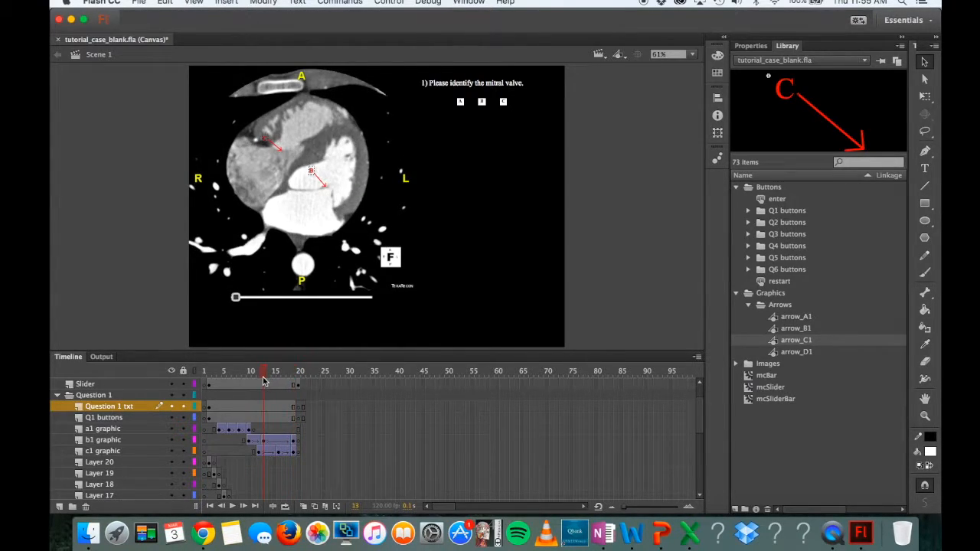
Step: Copy frames 2 to 19 of all layers in the Question 1 folder and paste them at frame 20 of Layer 2
drag(211, 411, 294, 468)
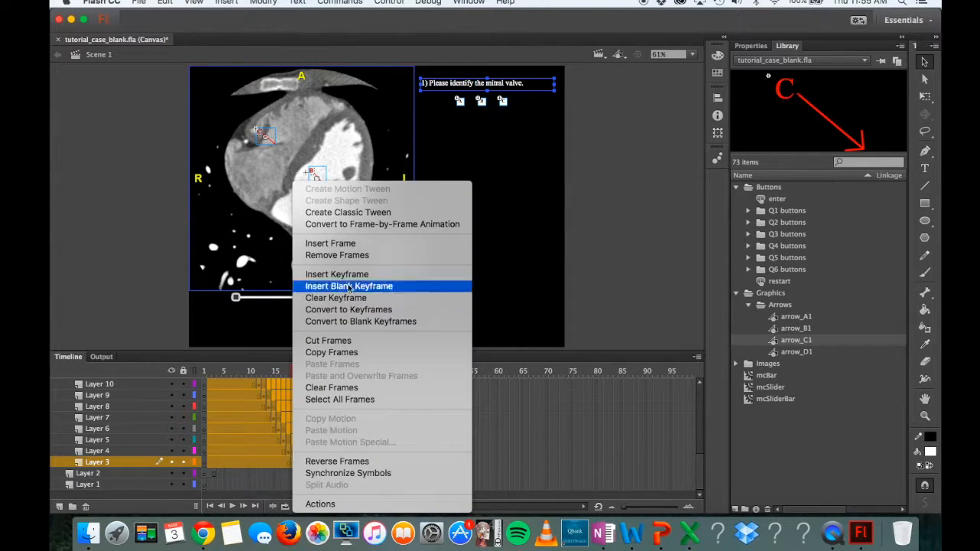
click(352, 353)
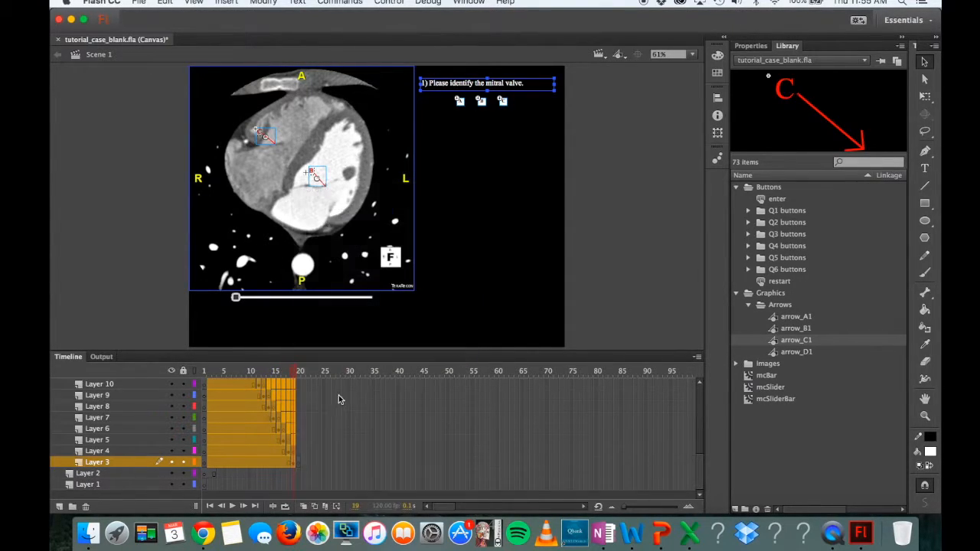
click(299, 475)
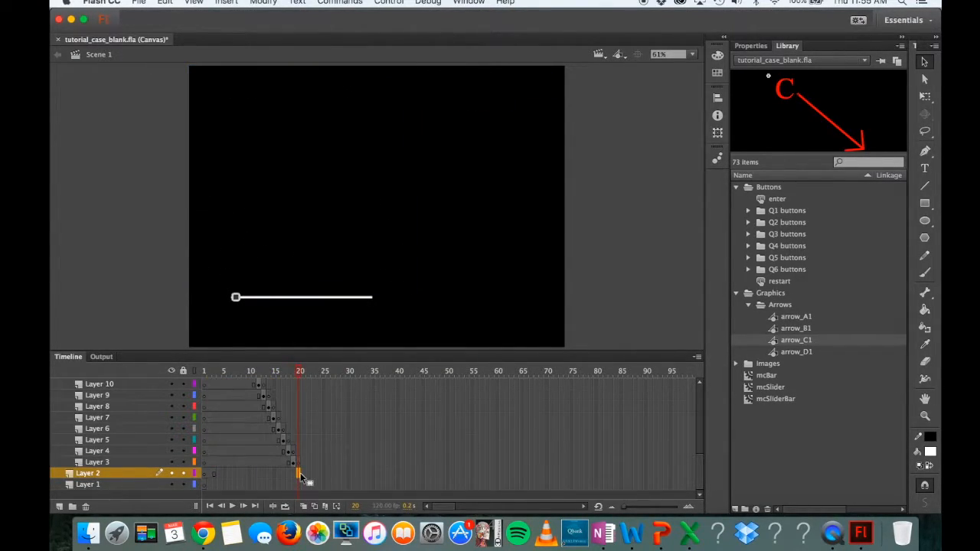
right_click(300, 477)
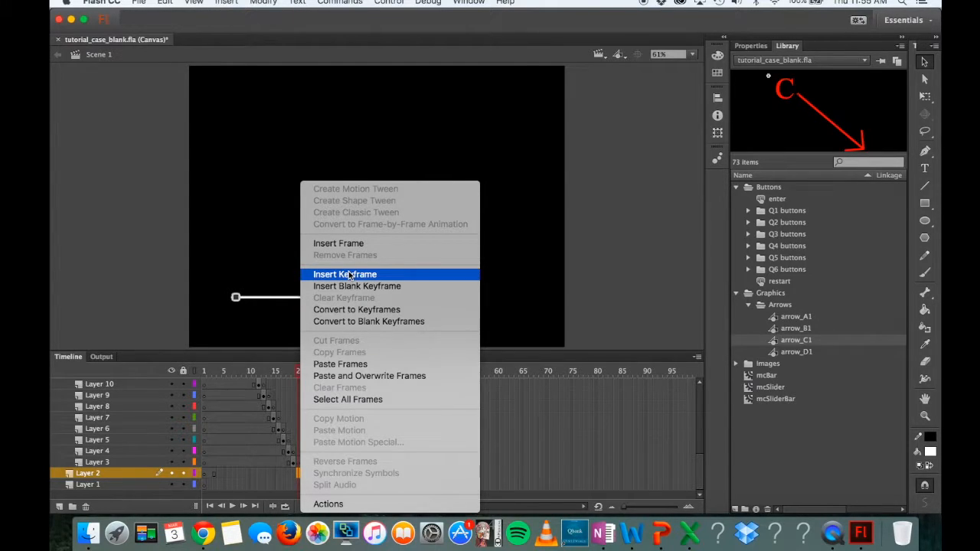
click(337, 366)
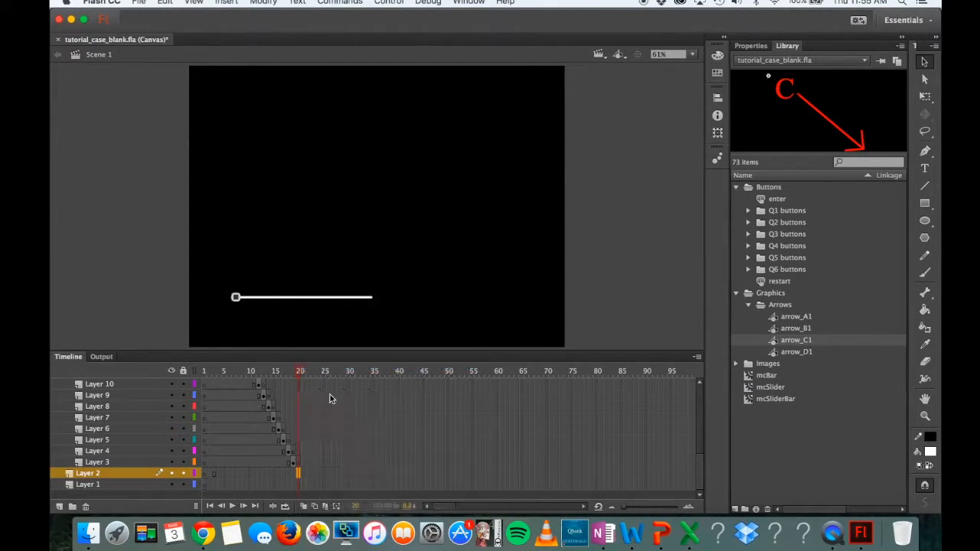
click(296, 373)
drag(296, 375, 353, 371)
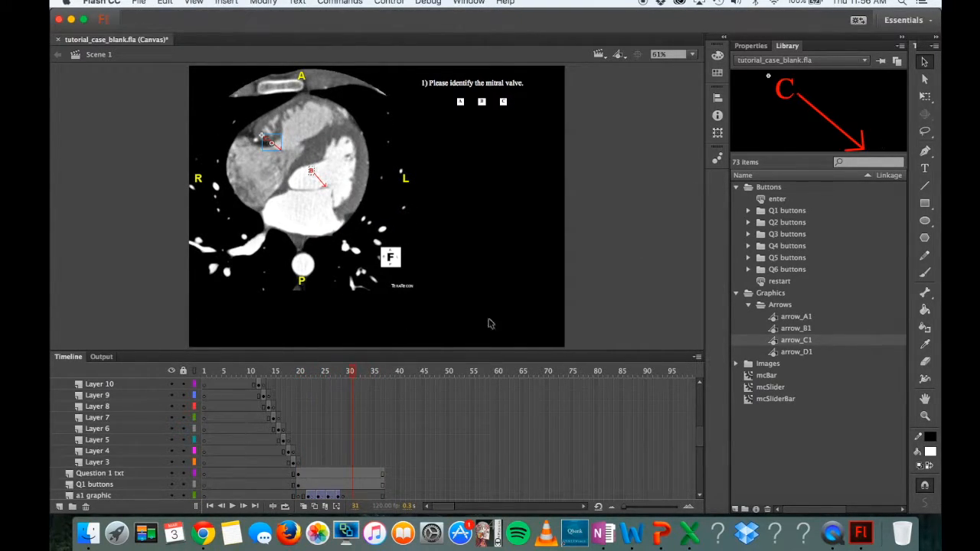
Step: Add a frame 20 text box on the Question 1 txt layer listing A- Aortic Valve, B- Mitral Valve, C- Tricuspid Valve, and "The correct answer was B, mitral valve."
click(301, 474)
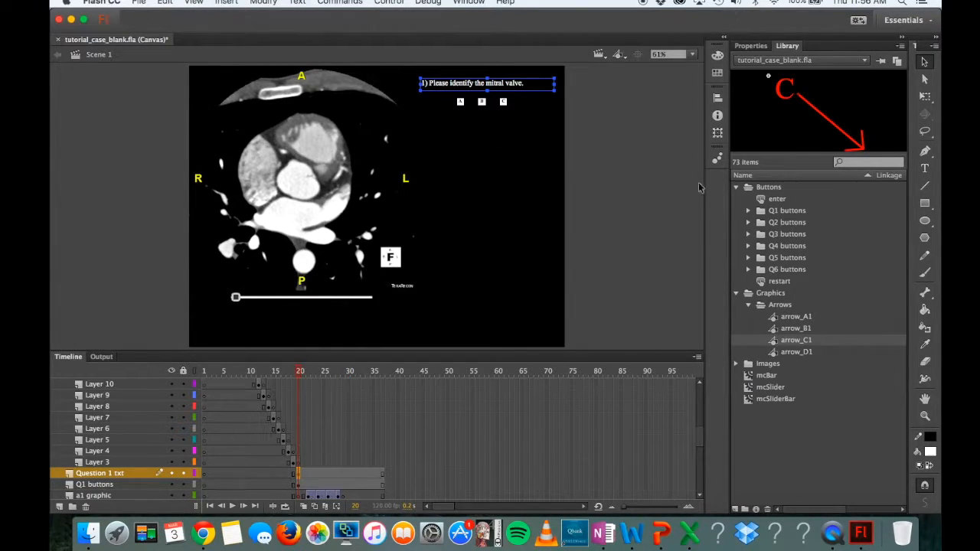
click(923, 172)
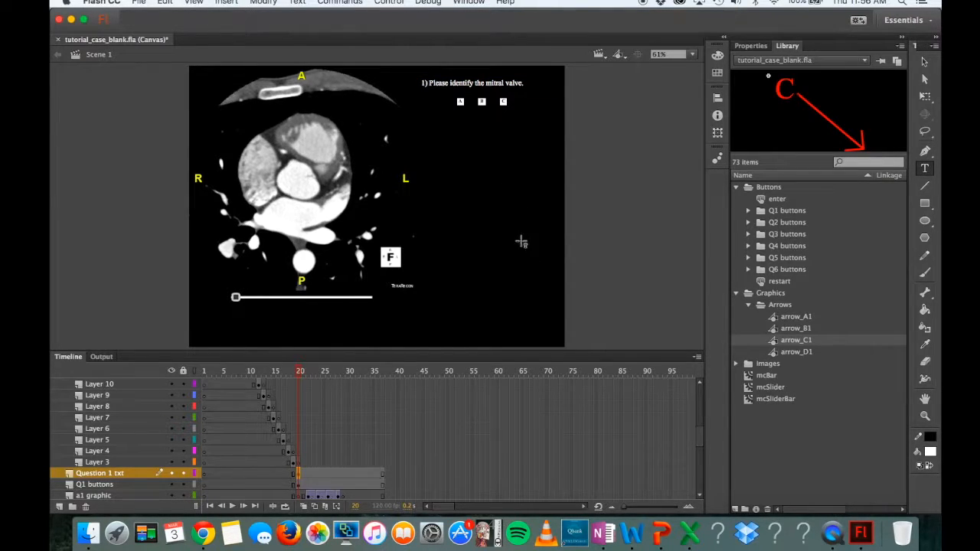
drag(532, 245, 622, 337)
click(924, 62)
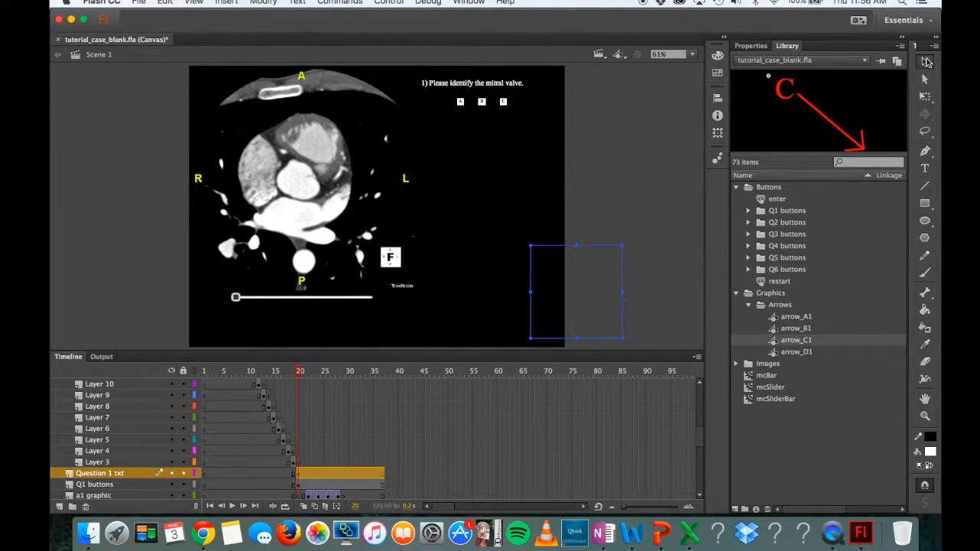
drag(564, 311, 468, 228)
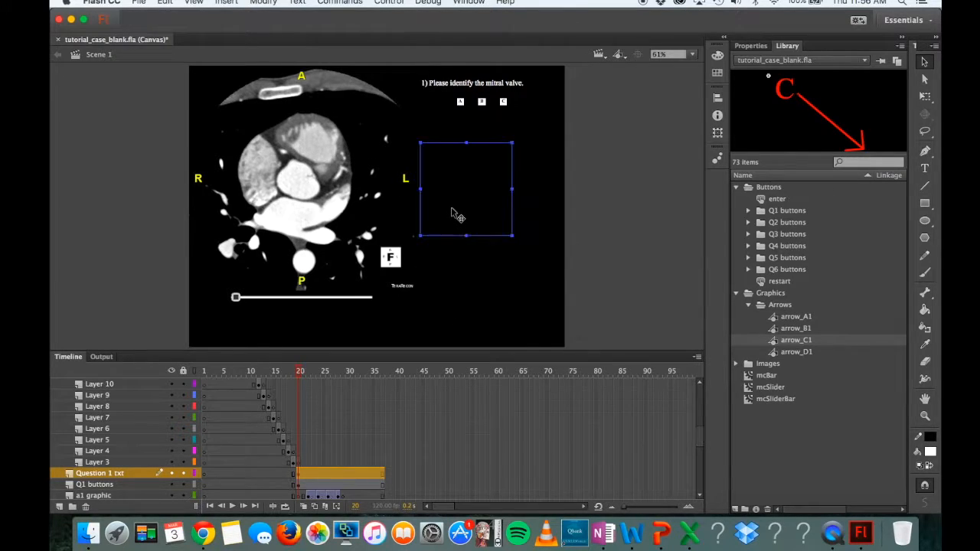
double_click(452, 207)
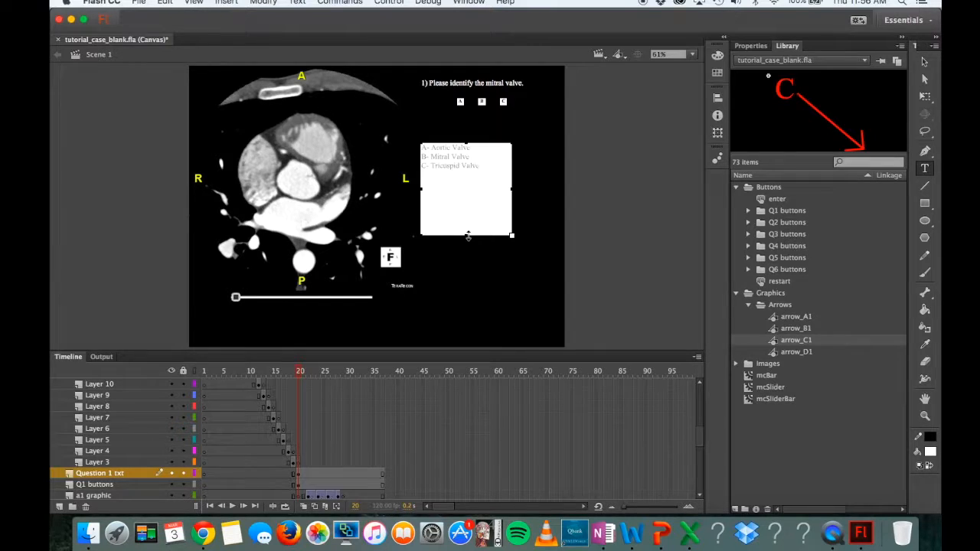
text(rect answer was B,)
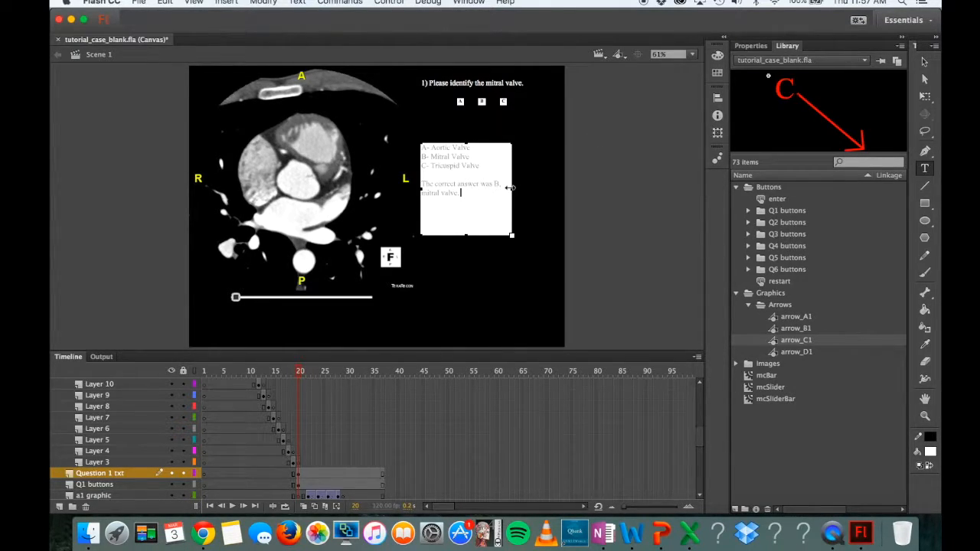
Step: Widen the answer text box so the correct-answer sentence wraps onto two lines, and place the box just below the answer buttons
mouse_move(509, 188)
mouse_down()
mouse_move(525, 188)
mouse_move(508, 190)
mouse_up()
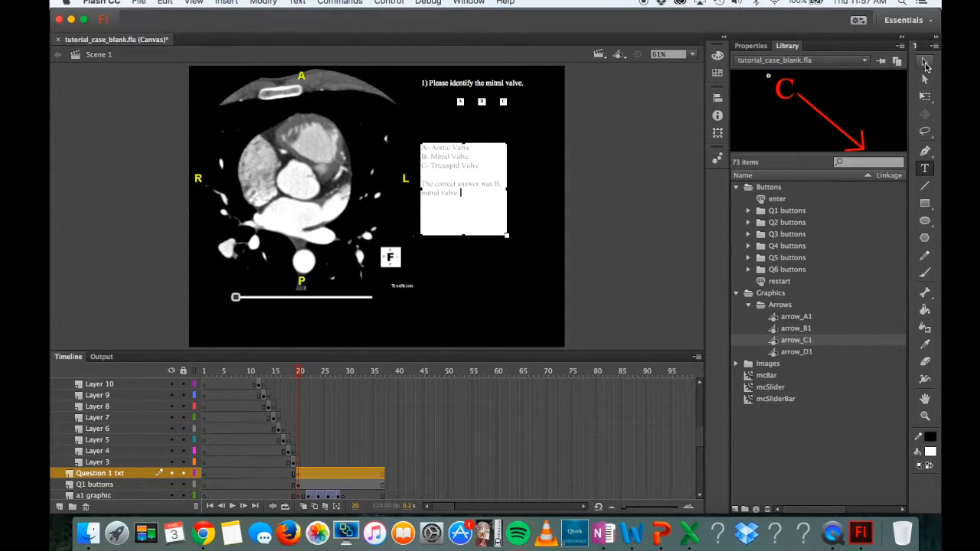
click(925, 65)
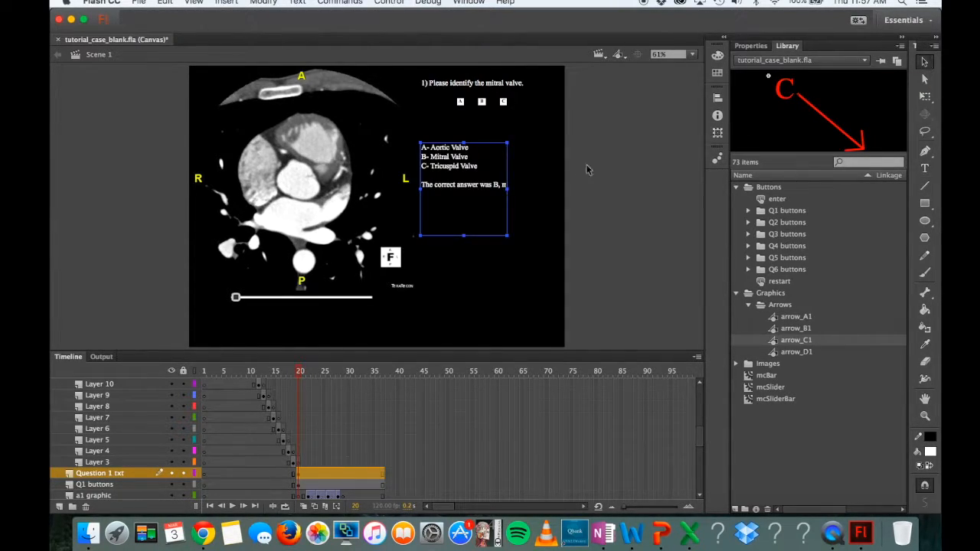
double_click(492, 184)
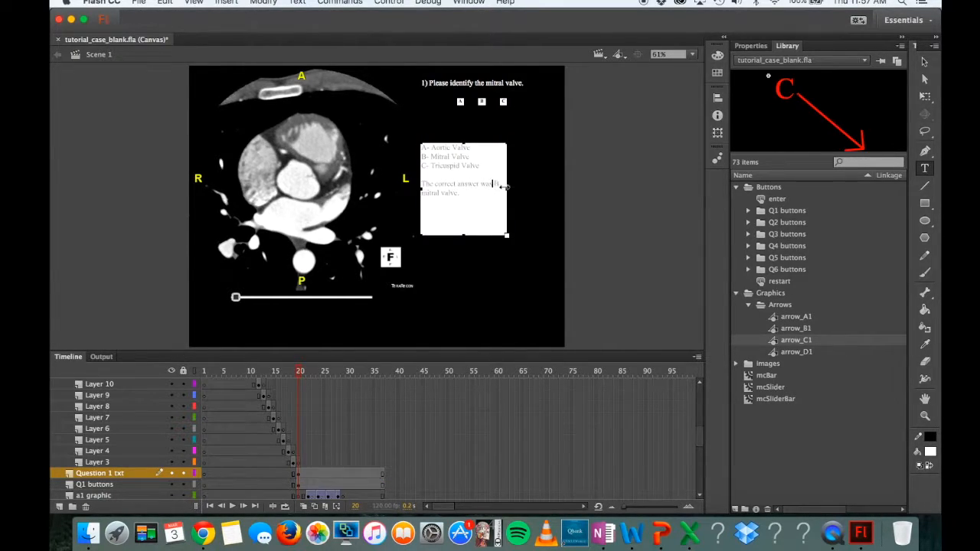
click(501, 183)
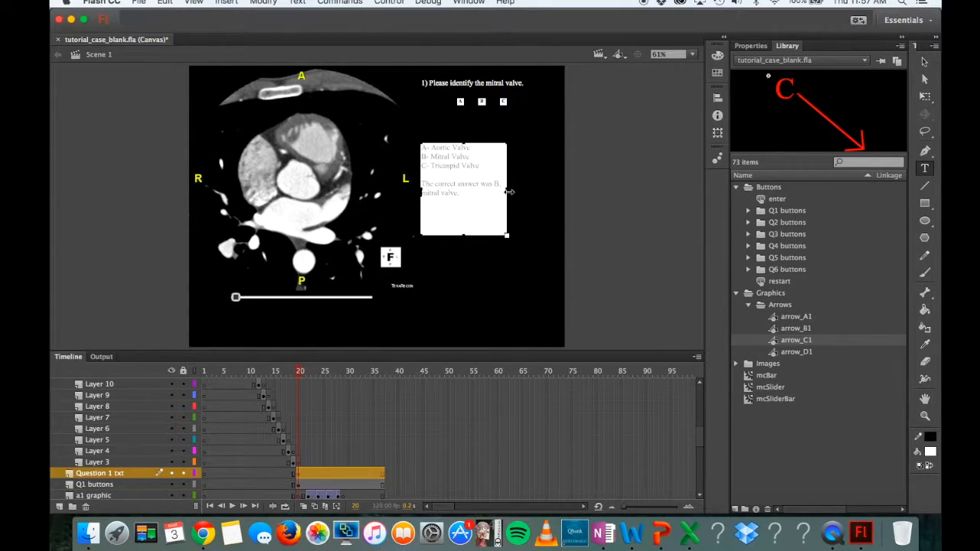
drag(508, 191, 517, 193)
click(924, 62)
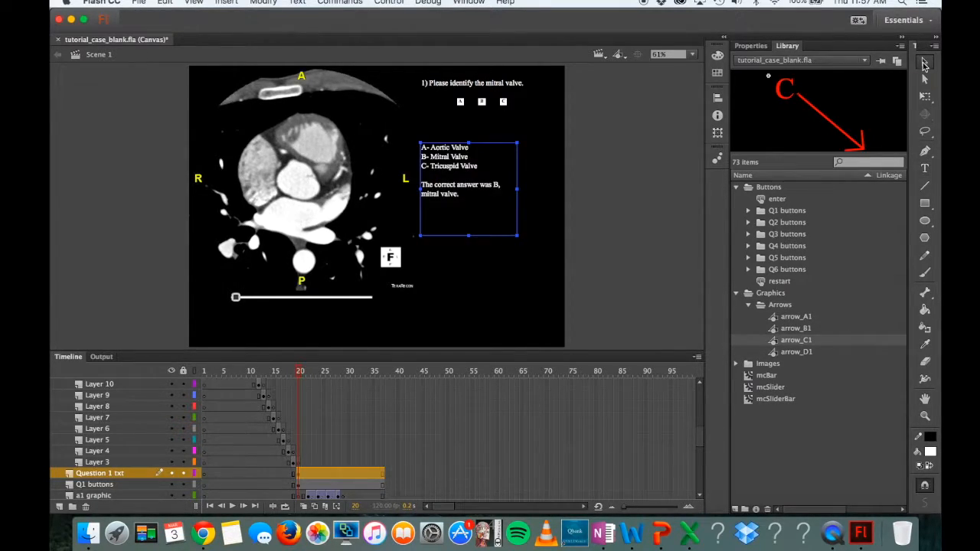
drag(457, 170, 465, 153)
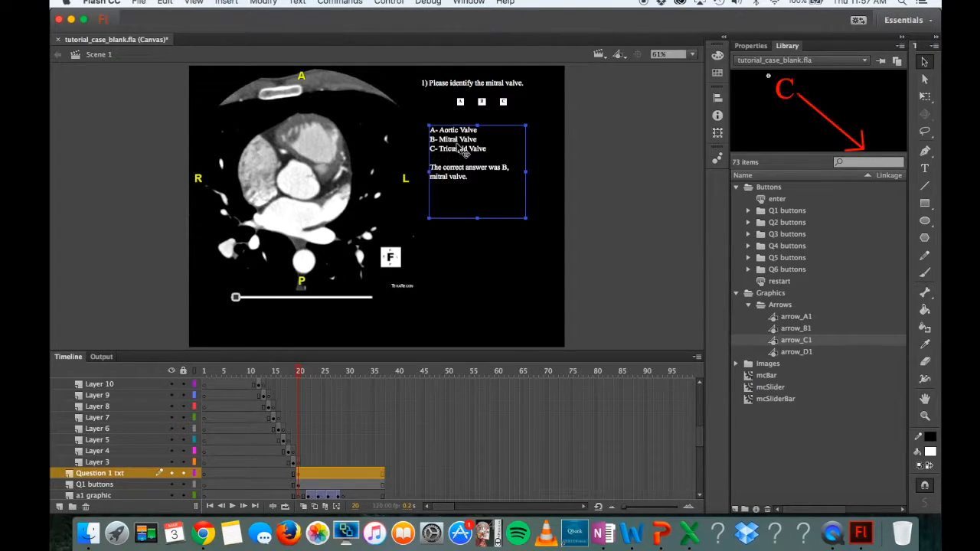
click(480, 257)
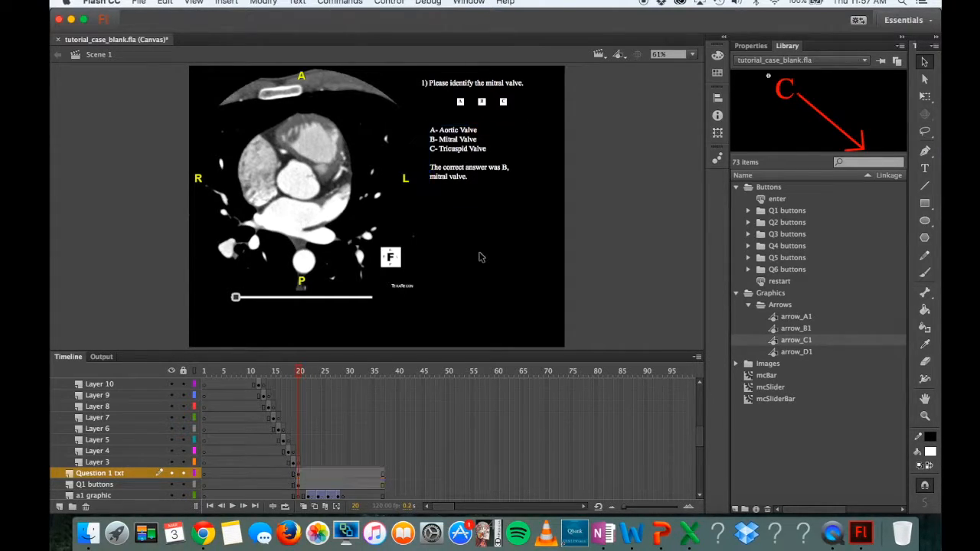
Step: Examine the Up-state artwork inside answer button A at frame 21, and return to the main scene
click(314, 378)
mouse_move(314, 378)
mouse_down()
mouse_move(373, 388)
mouse_move(303, 389)
mouse_up()
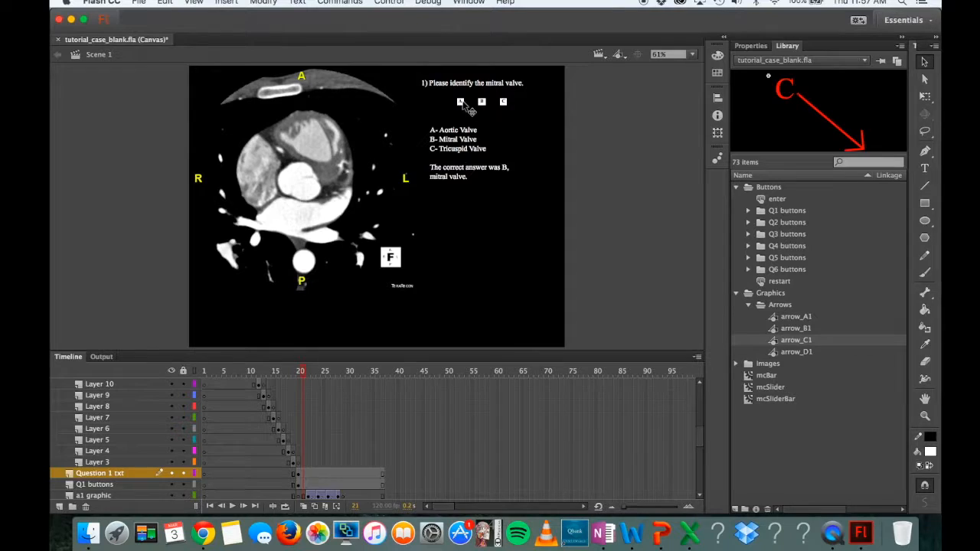
click(692, 55)
click(674, 136)
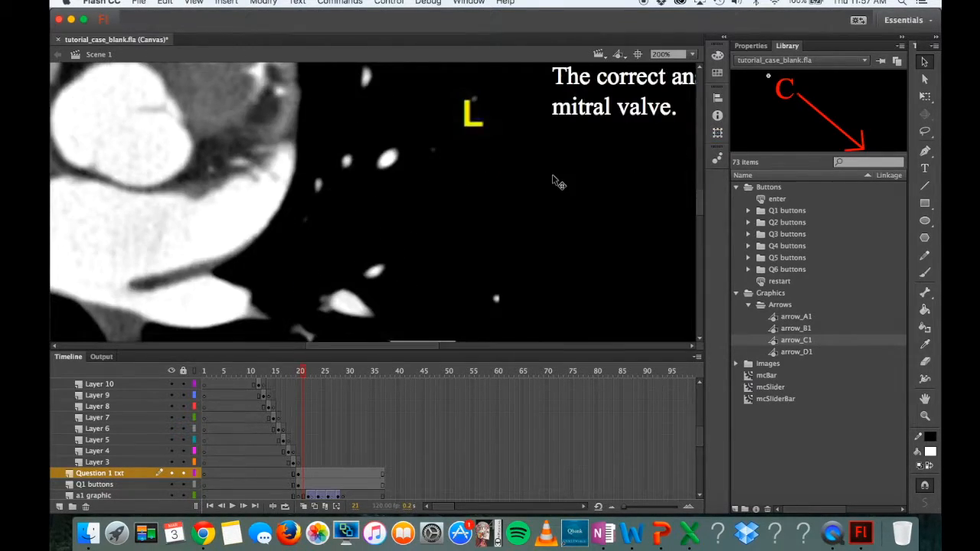
scroll(553, 178, left, 5)
scroll(553, 178, right, 3)
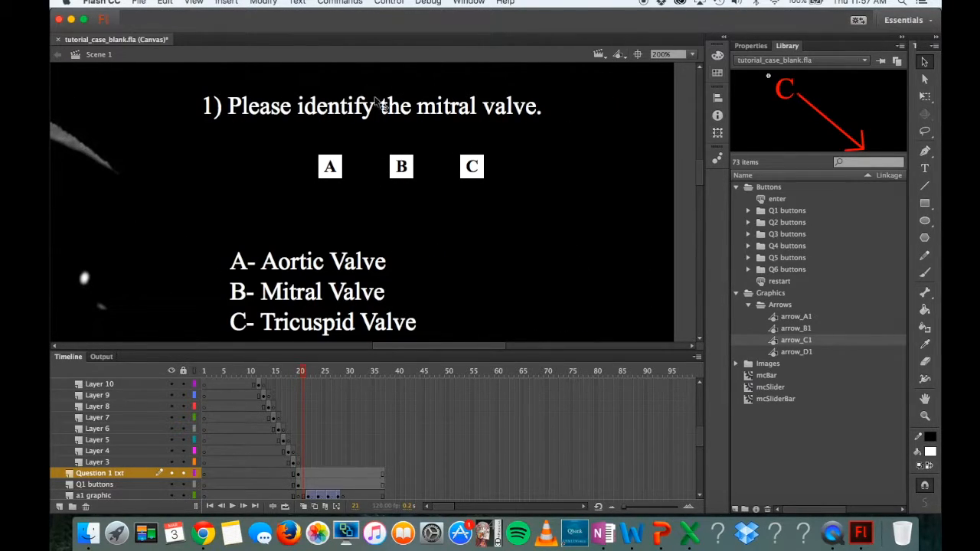
double_click(331, 170)
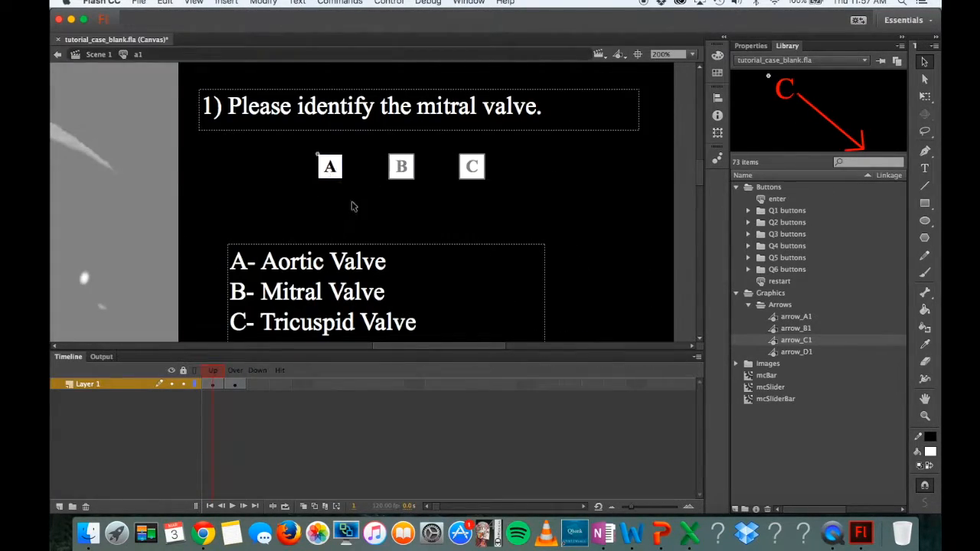
drag(352, 205, 303, 148)
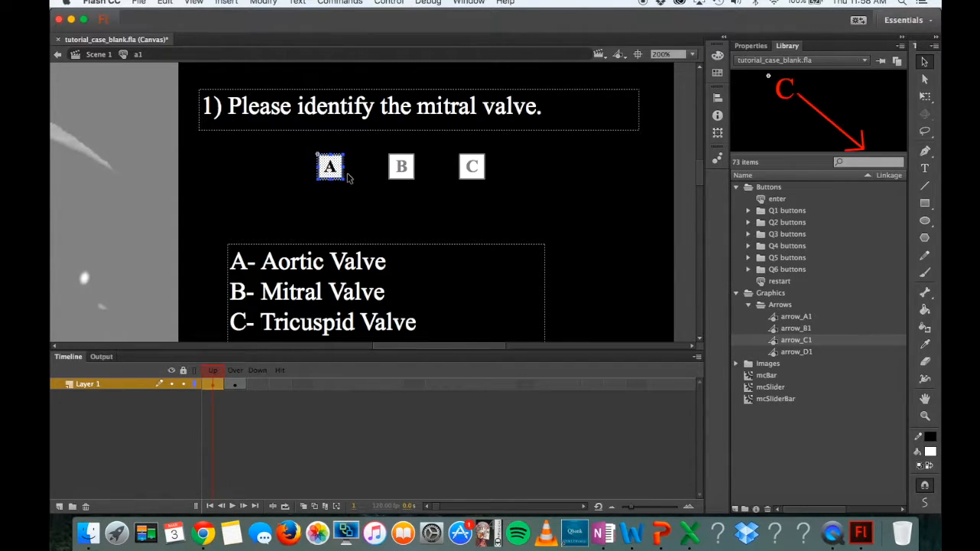
click(459, 204)
drag(509, 206, 301, 147)
click(360, 211)
drag(378, 208, 301, 147)
click(57, 55)
Step: Check the symbol type and instance properties of answer button A on the stage
click(330, 179)
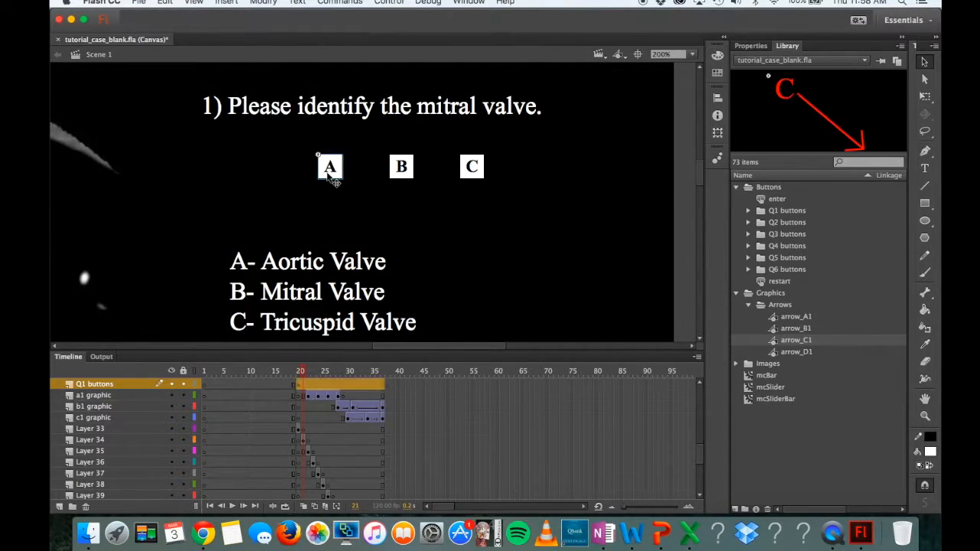
click(752, 47)
click(816, 82)
click(817, 82)
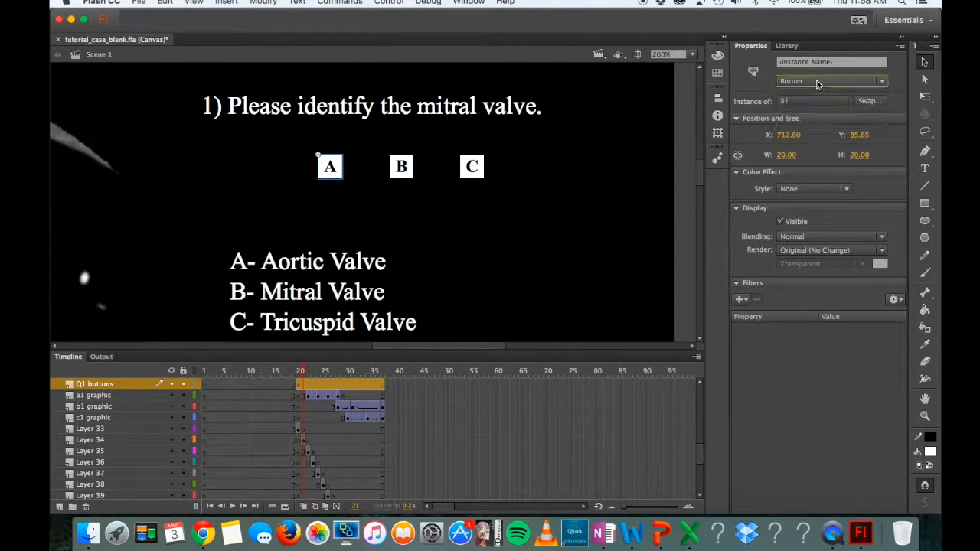
Step: Copy the white square and letter from inside button A and paste them as loose artwork below the answer buttons in Scene 1
click(372, 201)
double_click(338, 175)
drag(356, 193, 303, 146)
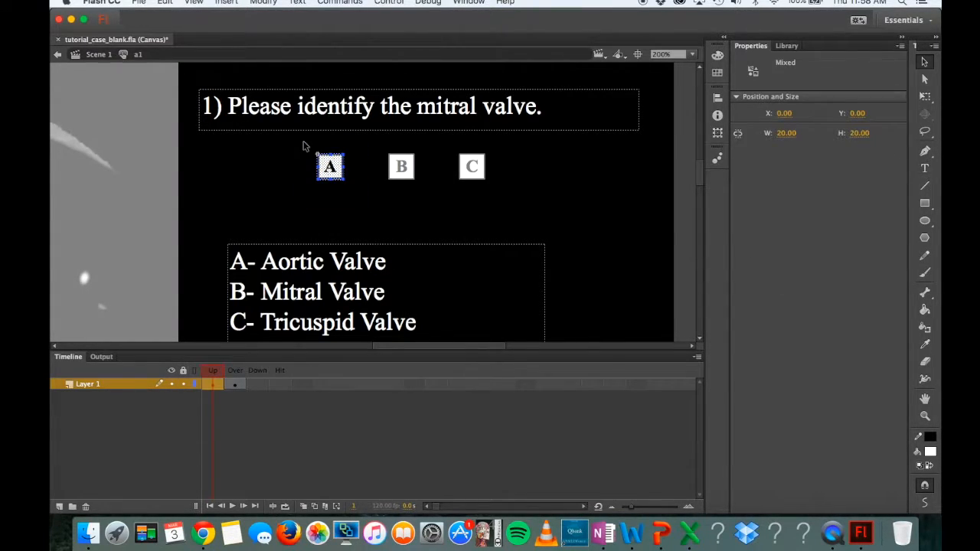
double_click(69, 69)
drag(516, 205, 344, 202)
key(super+v)
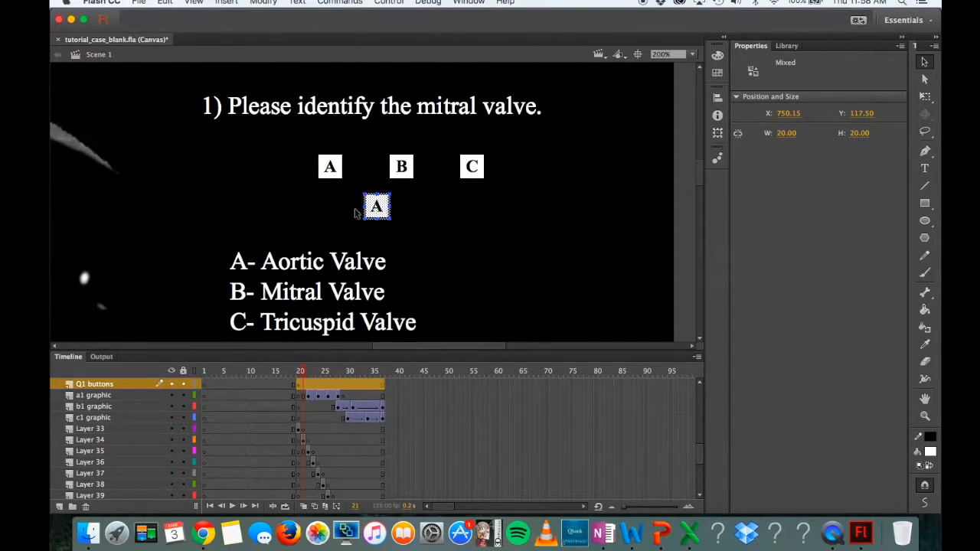
Step: Move the copied A box left and paste two more copies, spacing them at X about 708, 750 and 827, Y 117.5
click(402, 224)
click(377, 207)
drag(387, 211, 341, 213)
click(386, 224)
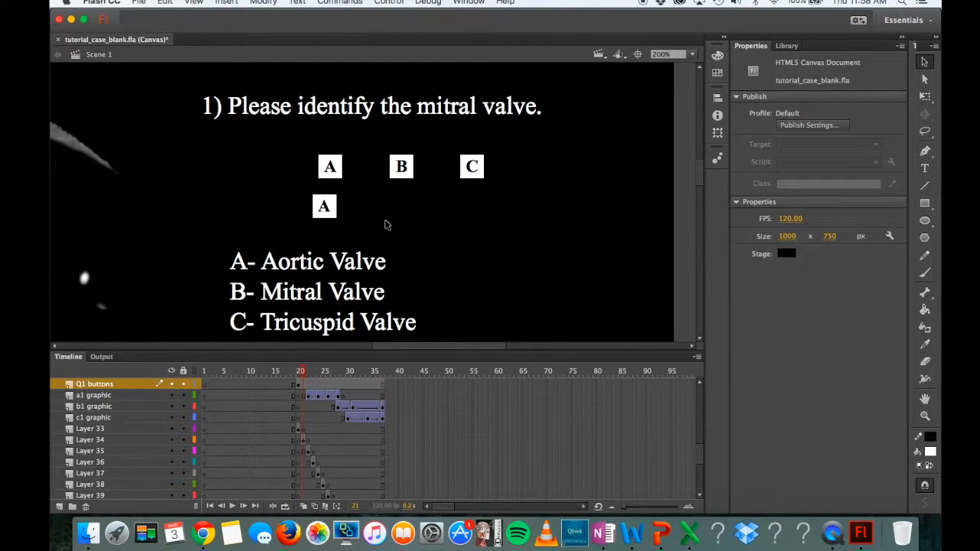
key(super+v)
click(413, 240)
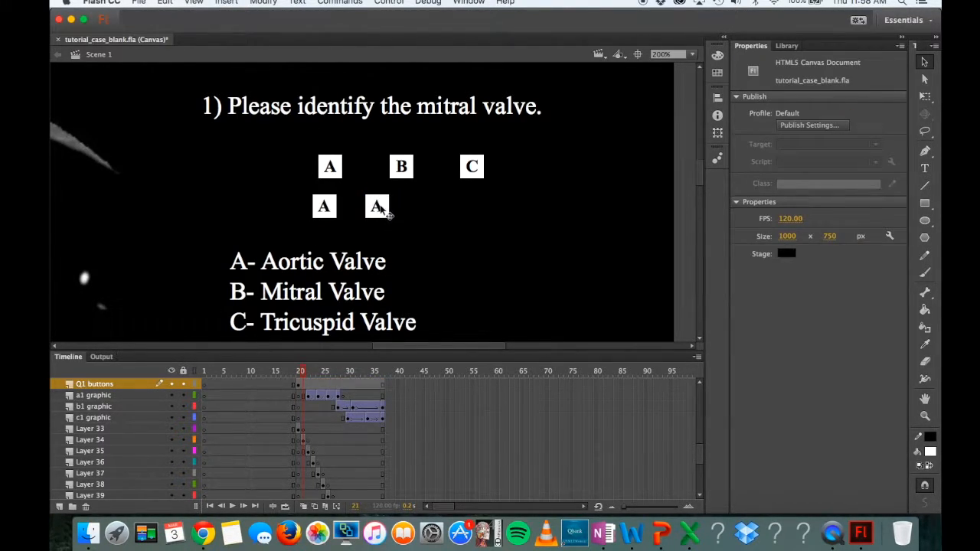
click(376, 208)
drag(377, 211, 471, 211)
click(429, 220)
key(super+v)
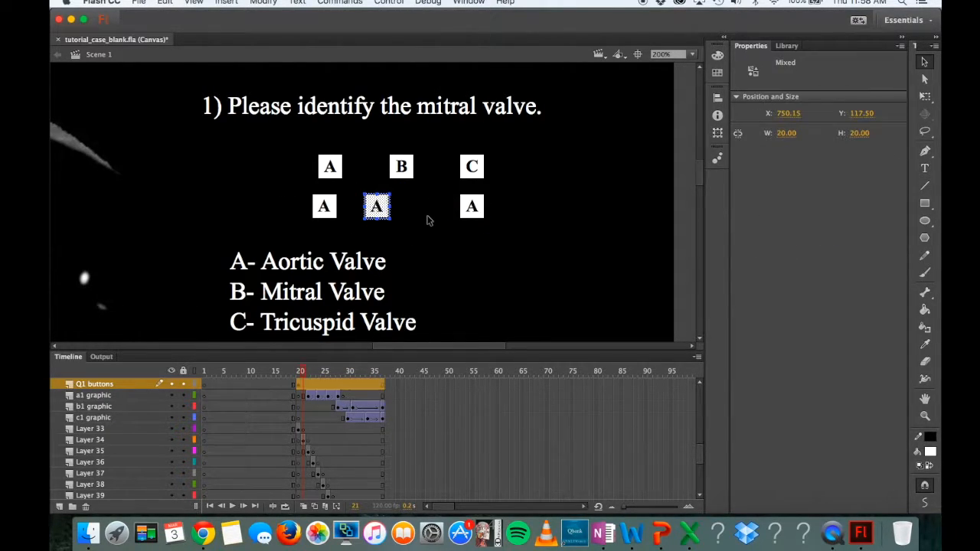
Step: Relabel the middle copied box as B and the one beneath the C button as C
double_click(325, 207)
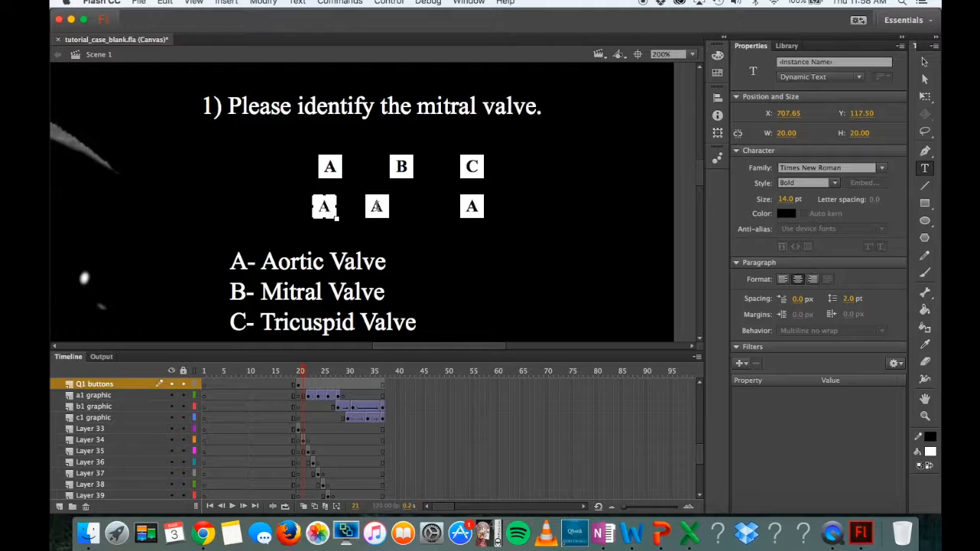
double_click(376, 207)
text(B)
double_click(471, 206)
text(C)
click(413, 219)
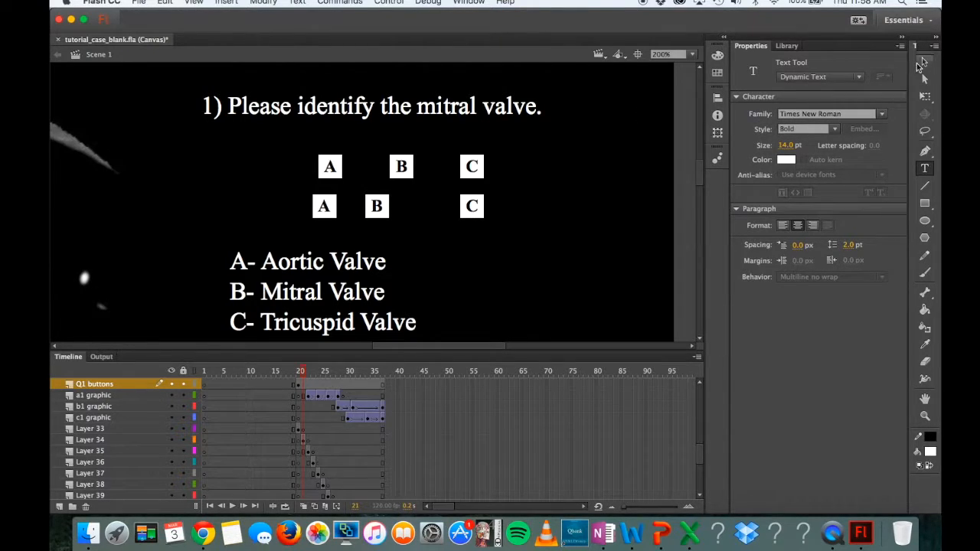
Step: Give the copied B box a green stroke to mark it as the correct answer
click(921, 63)
drag(393, 223, 360, 189)
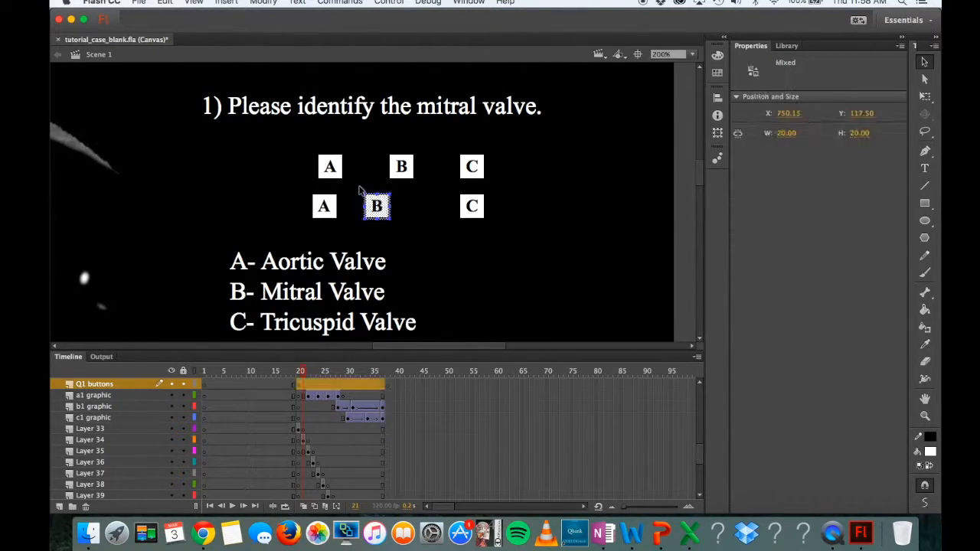
click(378, 208)
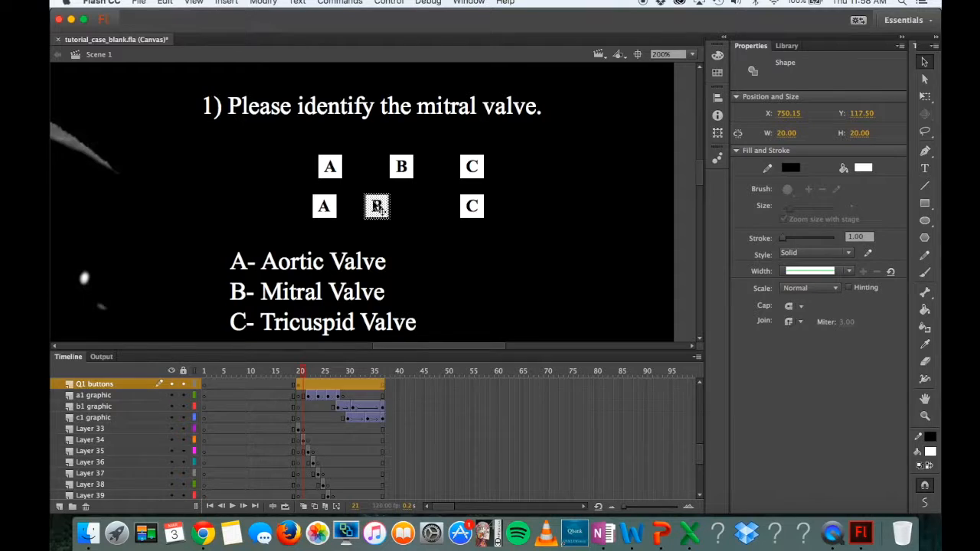
click(792, 169)
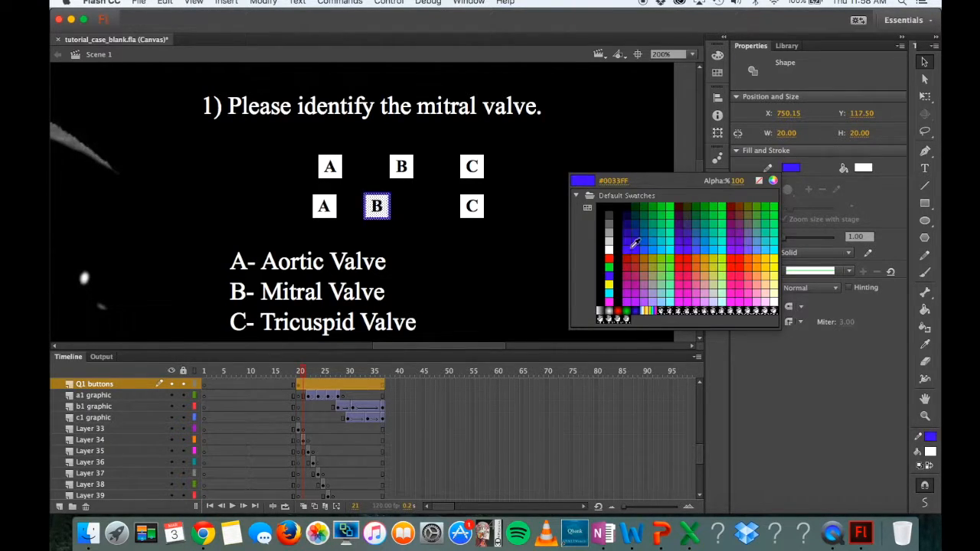
click(609, 265)
Step: Give the copied C box a red stroke to mark it as a wrong answer
drag(514, 240, 447, 188)
click(472, 206)
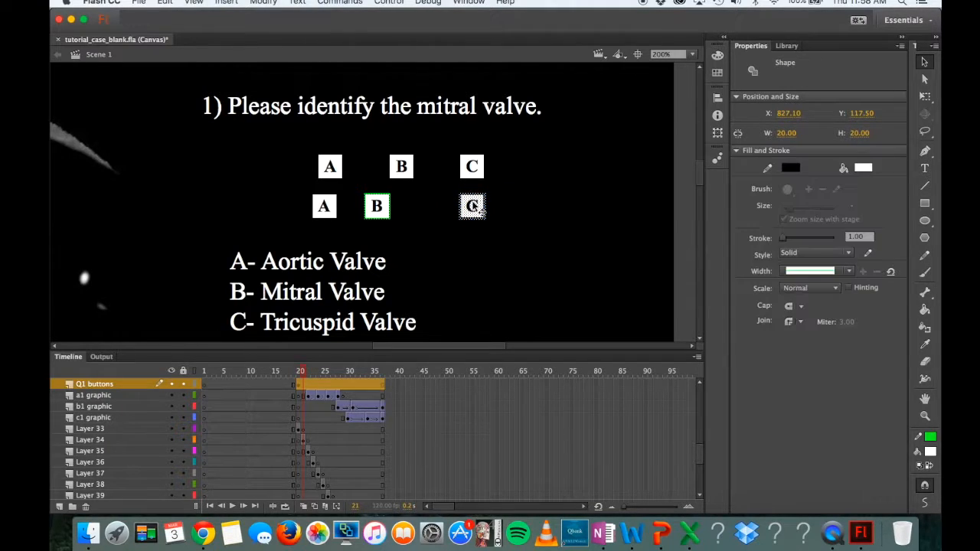
click(791, 169)
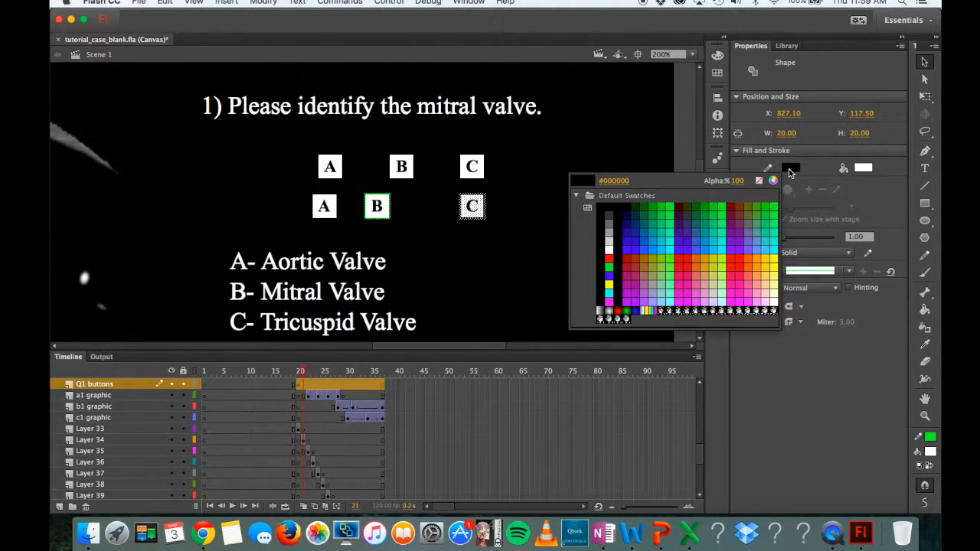
click(609, 258)
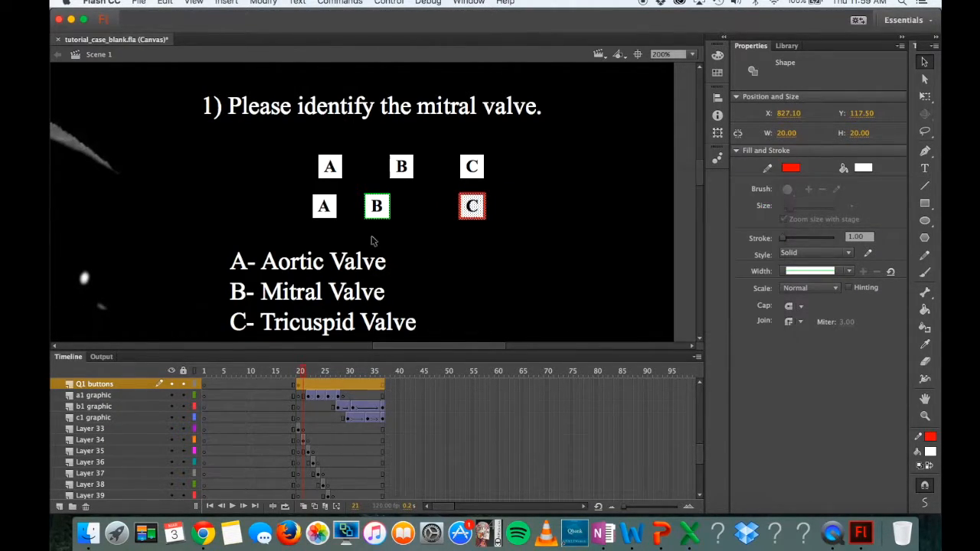
Step: Give the copied A box a red stroke to mark it as a wrong answer
click(329, 236)
mouse_move(340, 229)
mouse_down()
mouse_move(282, 177)
mouse_move(300, 197)
mouse_up()
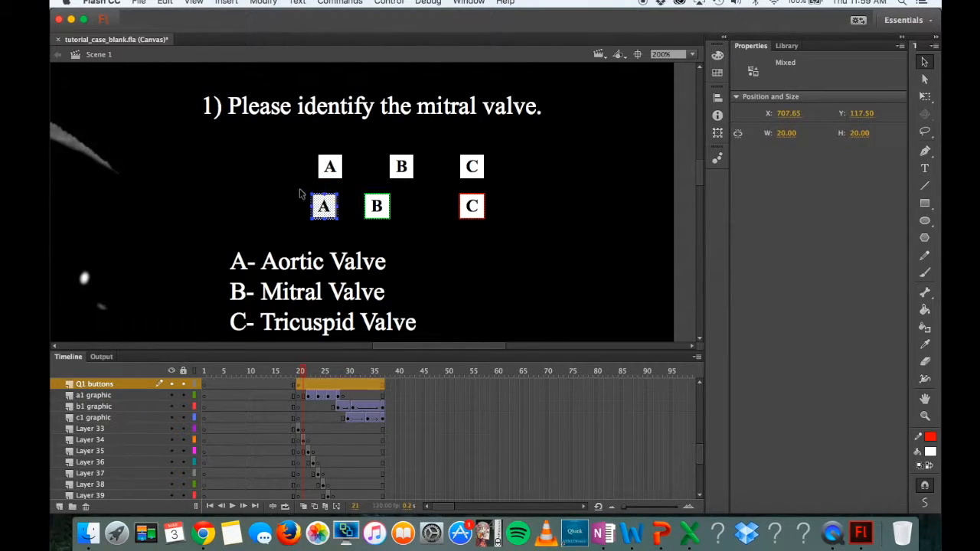
click(792, 167)
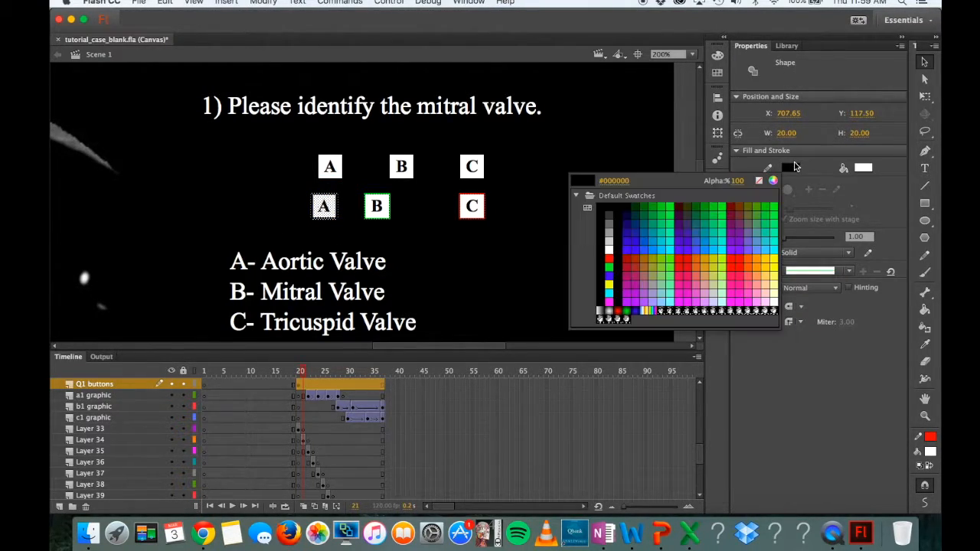
click(610, 257)
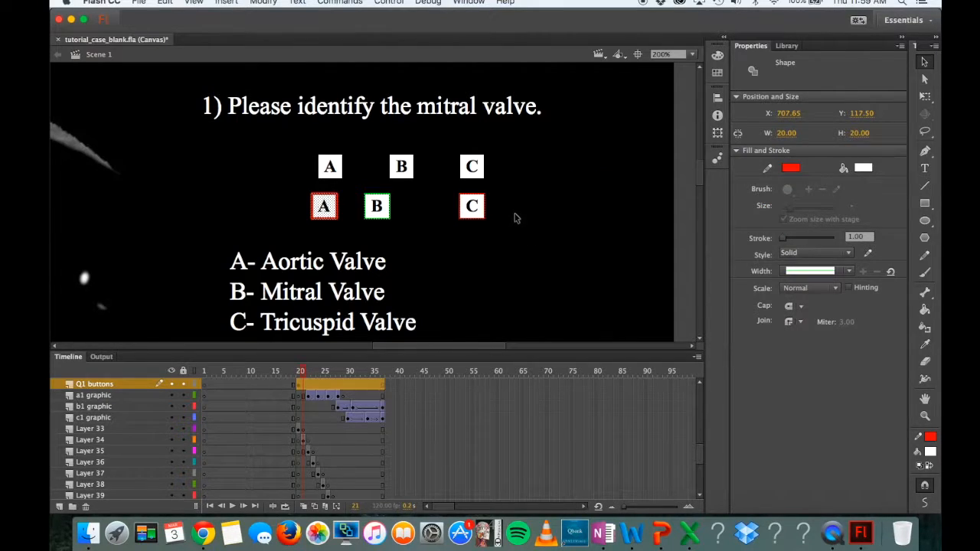
click(516, 218)
Step: Delete the original A button and place the red-outlined A box in its position at X 712.6, Y 85.65
drag(305, 203, 329, 185)
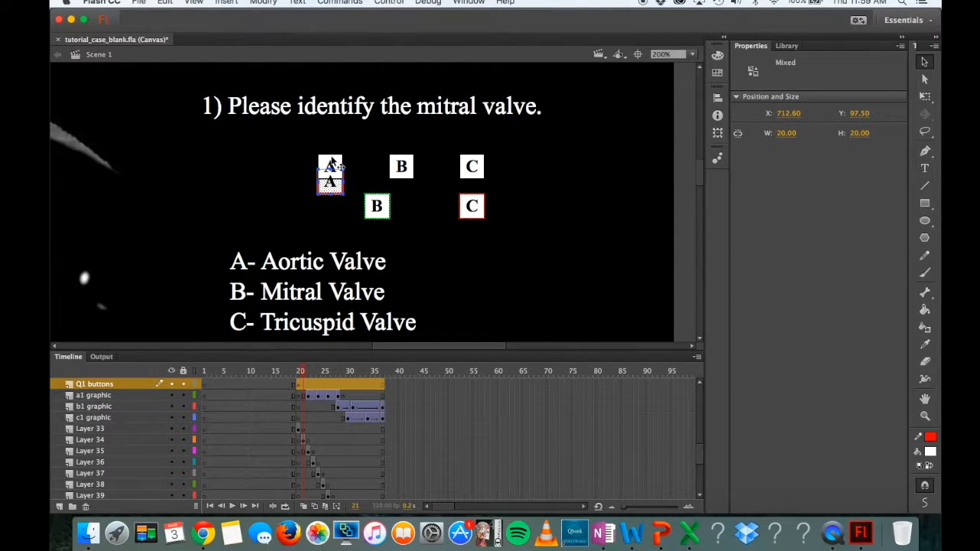
click(331, 162)
key(Delete)
click(331, 184)
drag(331, 183, 330, 166)
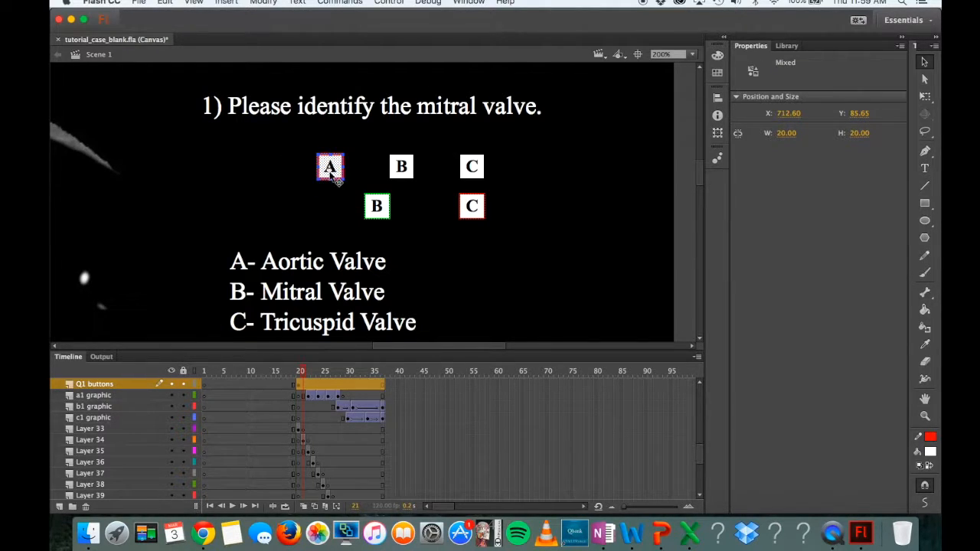
Step: Replace the original B button with the green-outlined B box at the same position
click(416, 188)
click(413, 175)
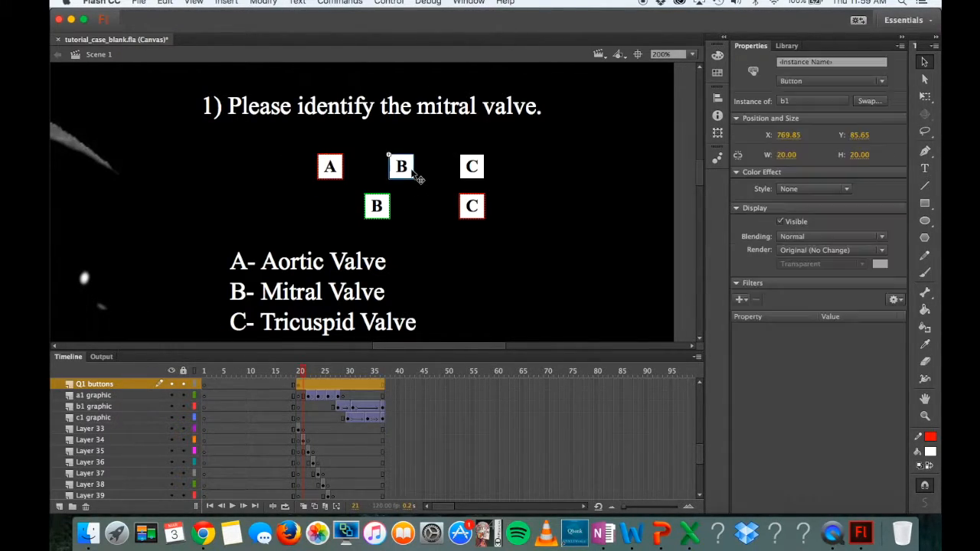
key(Delete)
mouse_move(402, 242)
mouse_down()
mouse_move(351, 179)
mouse_move(409, 220)
mouse_move(351, 177)
mouse_move(411, 180)
mouse_move(413, 171)
mouse_up()
key(super+z)
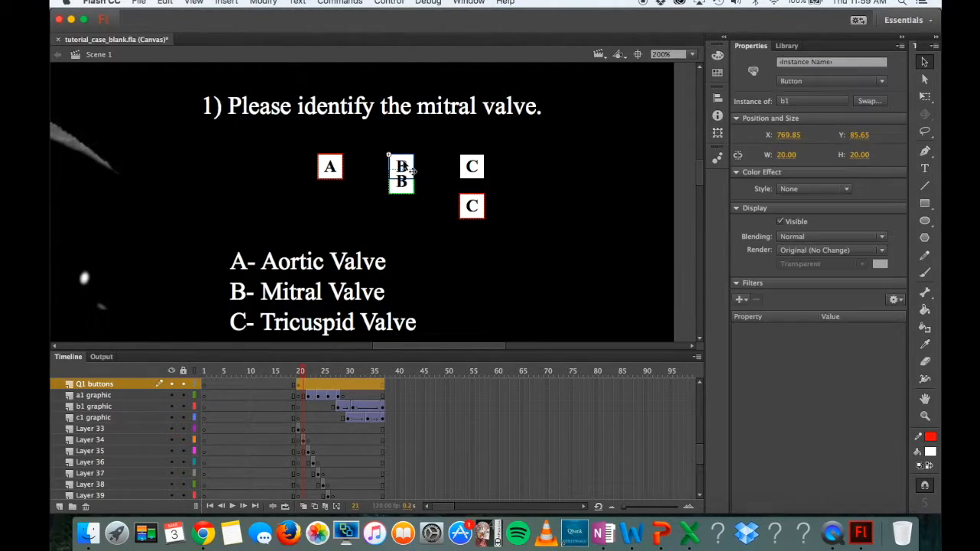
key(super+z)
mouse_move(431, 216)
mouse_down()
mouse_move(382, 160)
mouse_move(405, 173)
mouse_up()
Step: Replace the original C button with the red-outlined C box at the same position
click(477, 256)
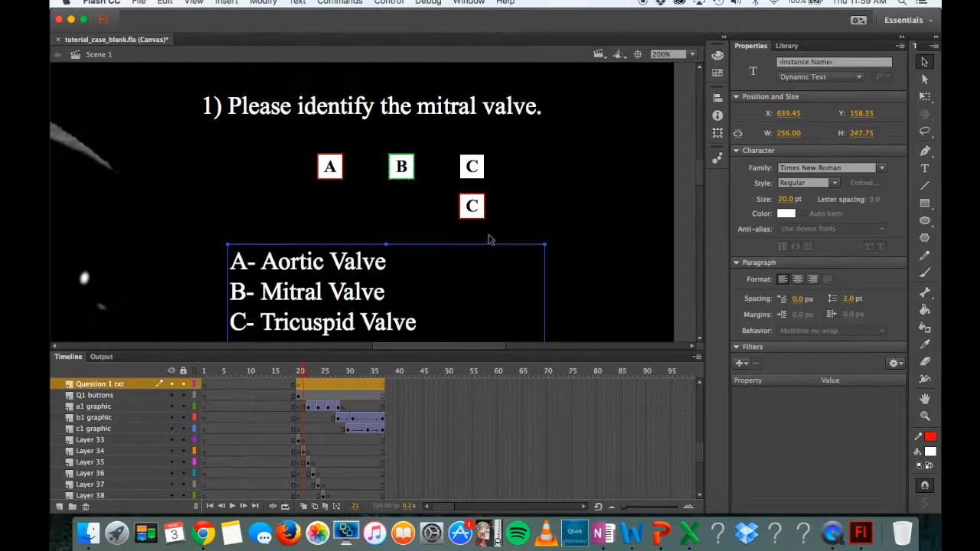
drag(511, 231, 468, 185)
click(474, 160)
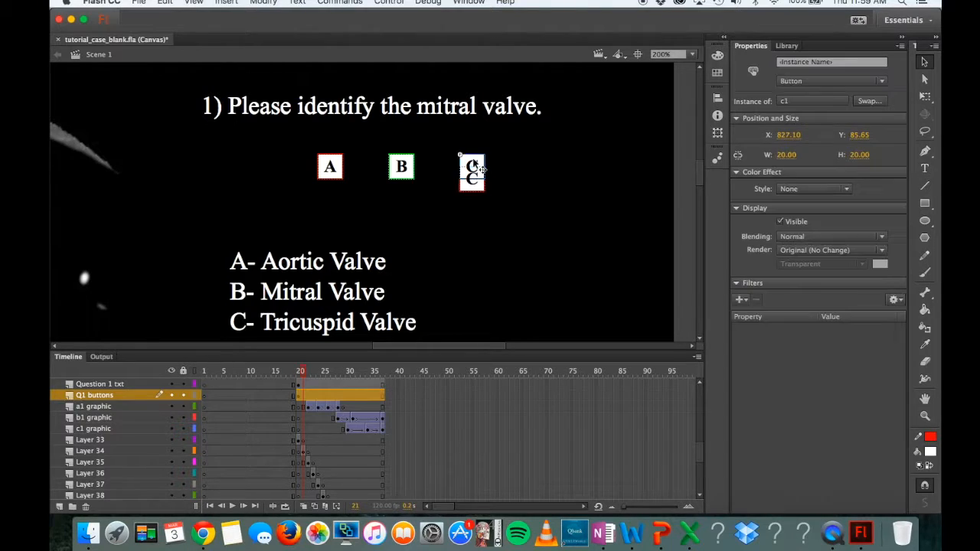
key(Delete)
drag(499, 205, 452, 158)
drag(476, 191, 481, 181)
click(479, 191)
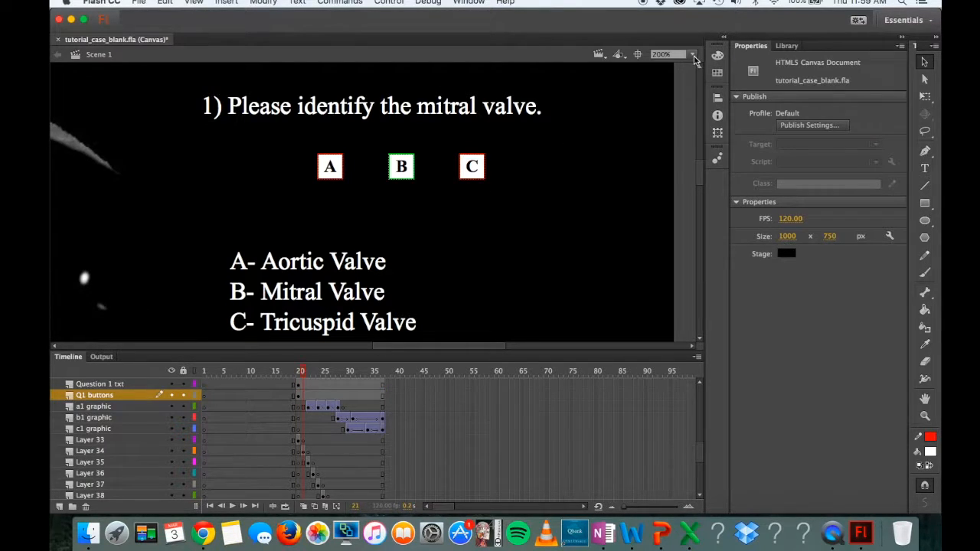
Step: Insert a keyframe on the Slider layer at frame 38, just after the answer frames end
click(693, 54)
click(689, 66)
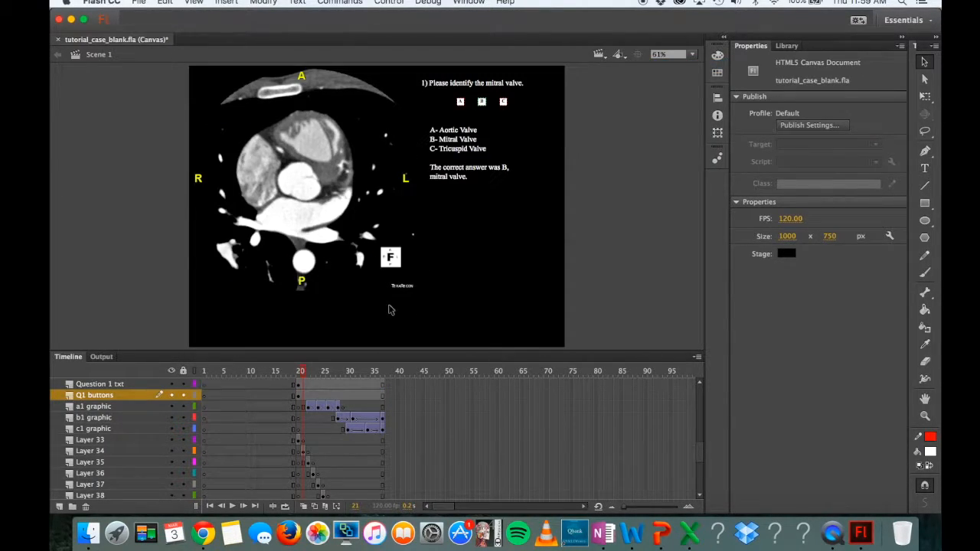
click(300, 374)
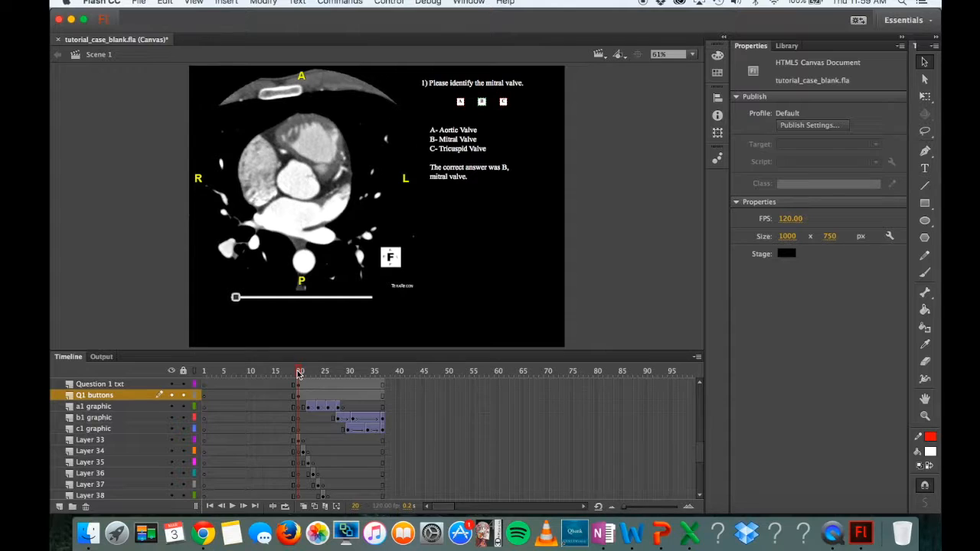
drag(302, 373, 370, 383)
scroll(349, 443, up, 10)
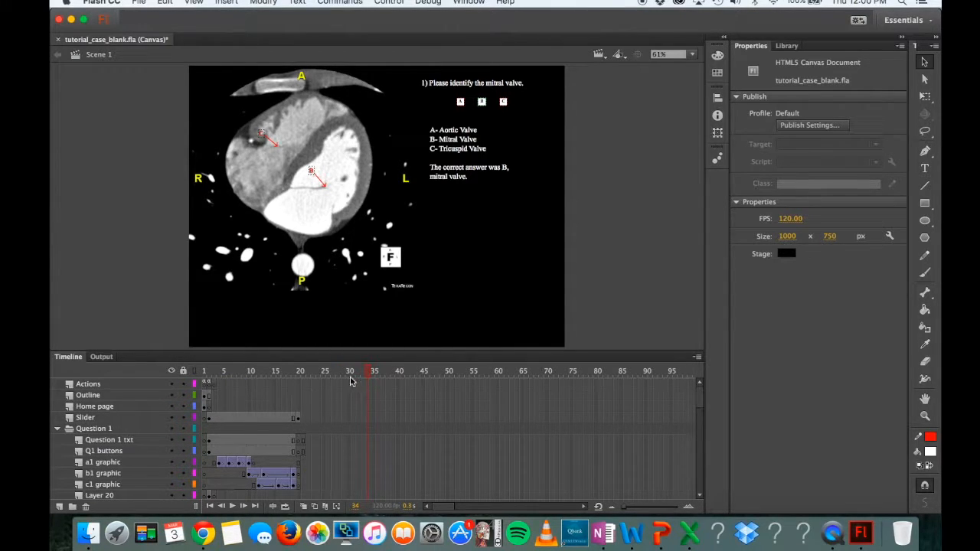
drag(369, 371, 390, 371)
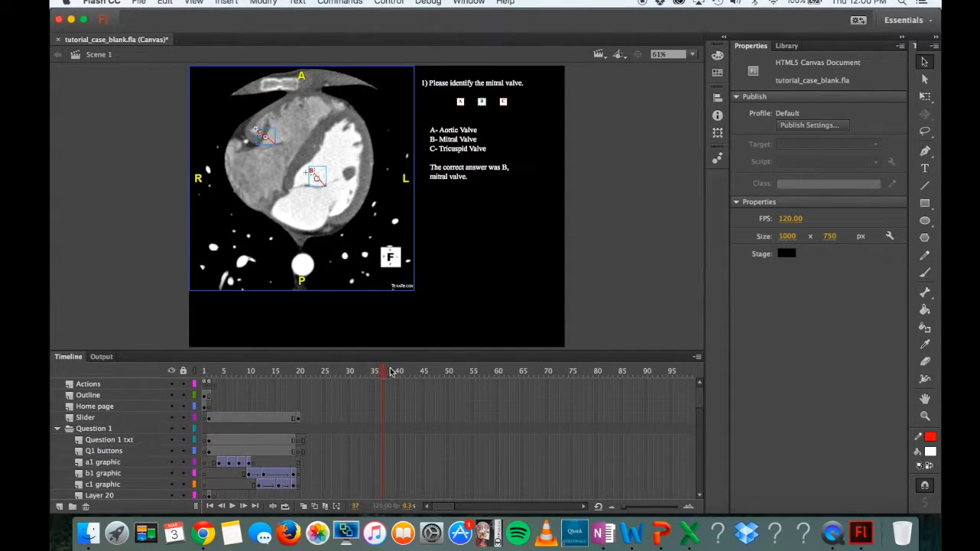
click(401, 375)
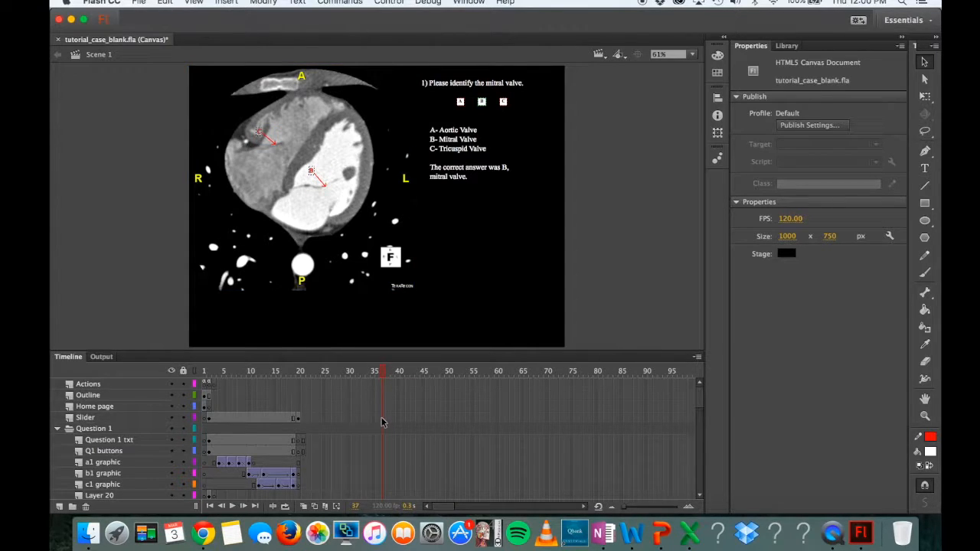
click(388, 417)
right_click(388, 417)
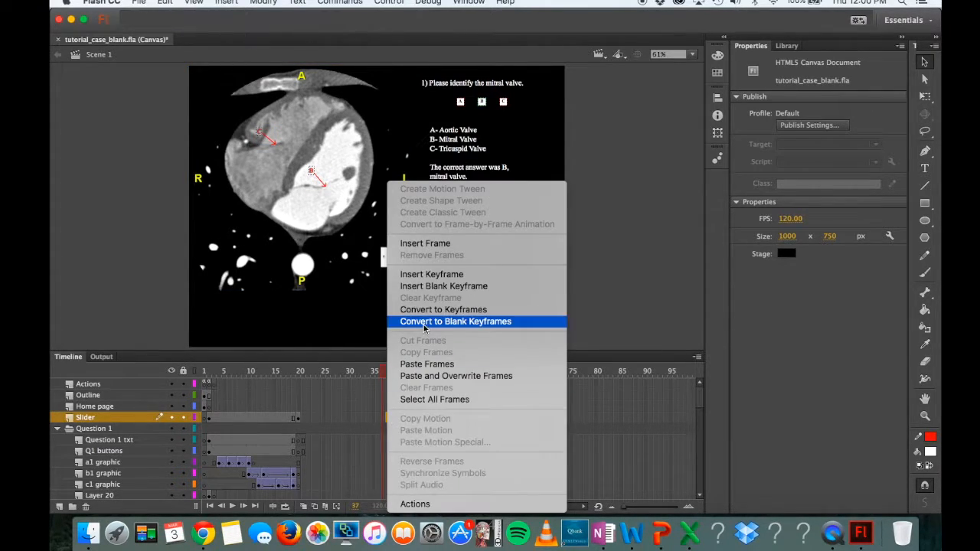
click(429, 274)
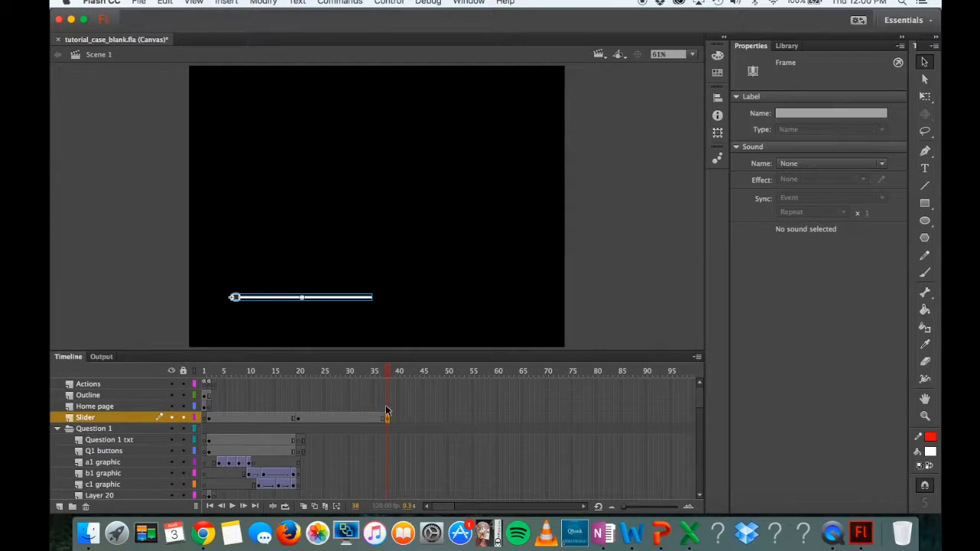
Step: Scrub the timeline between frames 1 and 38 to review the home page, question and answer sections
click(386, 372)
drag(385, 373, 306, 387)
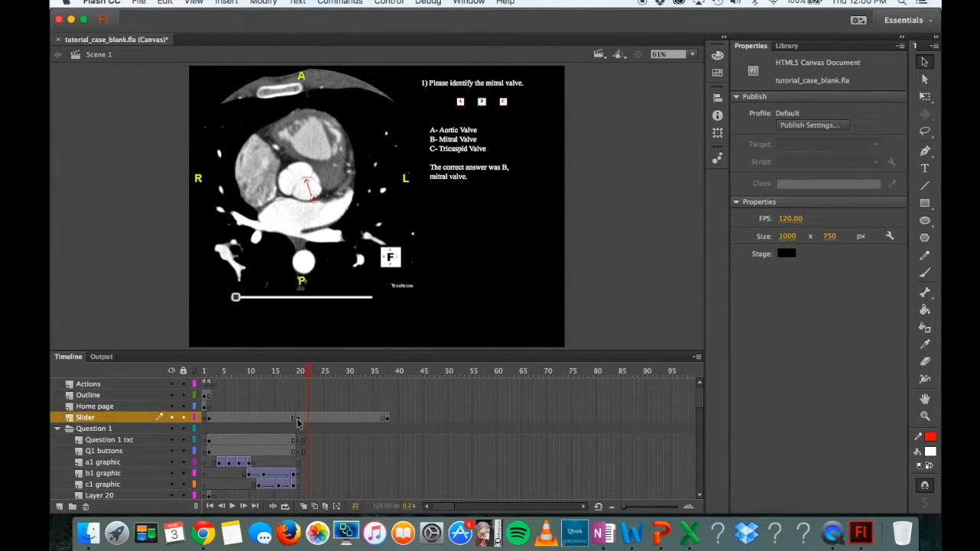
drag(306, 373, 205, 372)
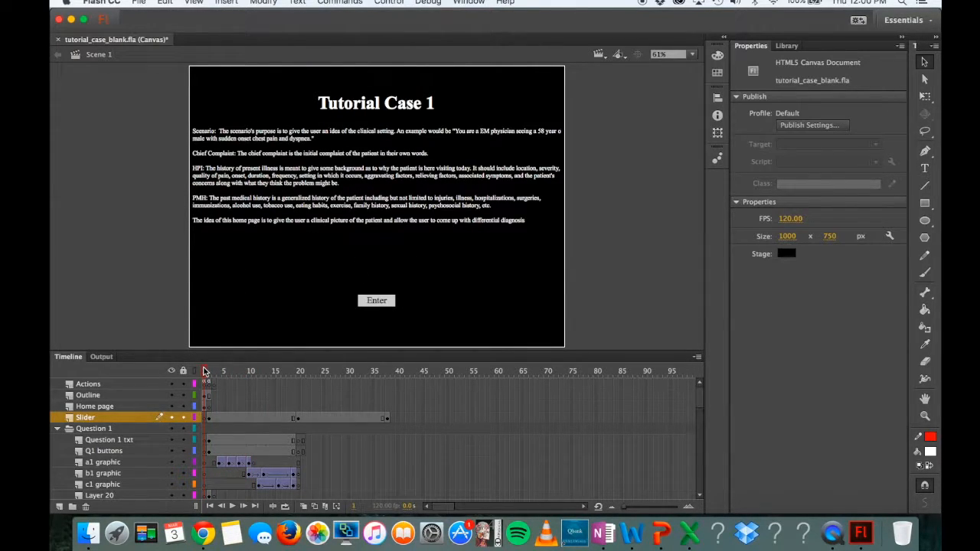
drag(205, 372, 404, 406)
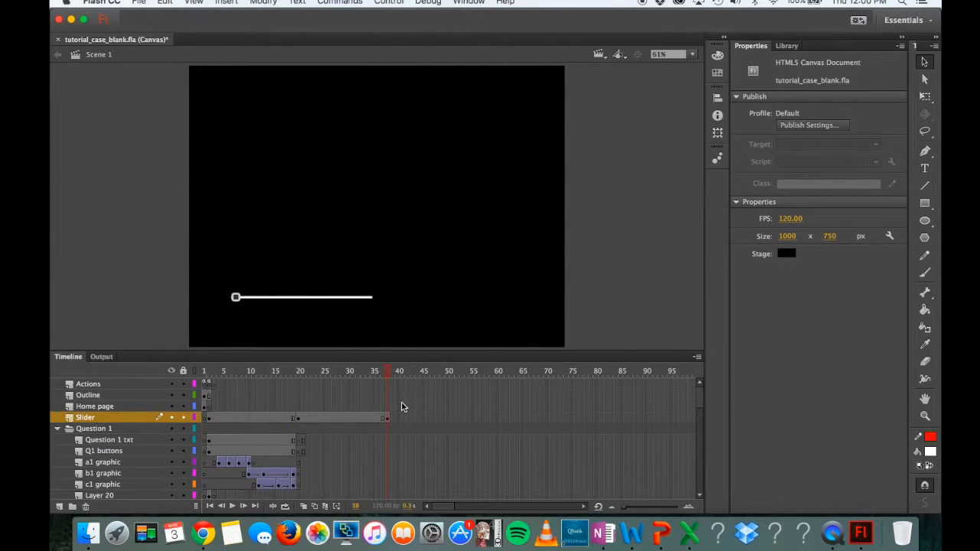
Step: Collapse the Question 1 folder and add a layer folder named "Question 1 answer" directly beneath it
scroll(401, 408, down, 2)
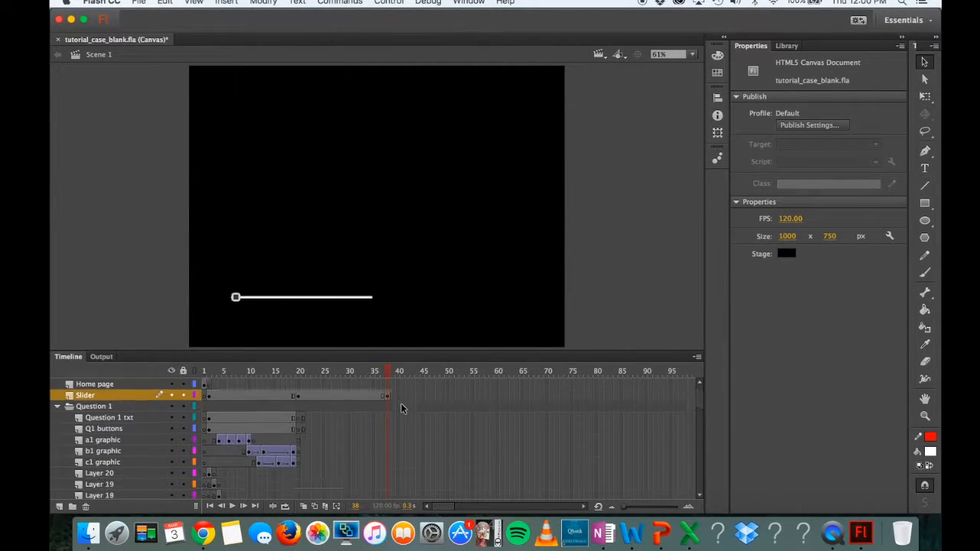
click(58, 407)
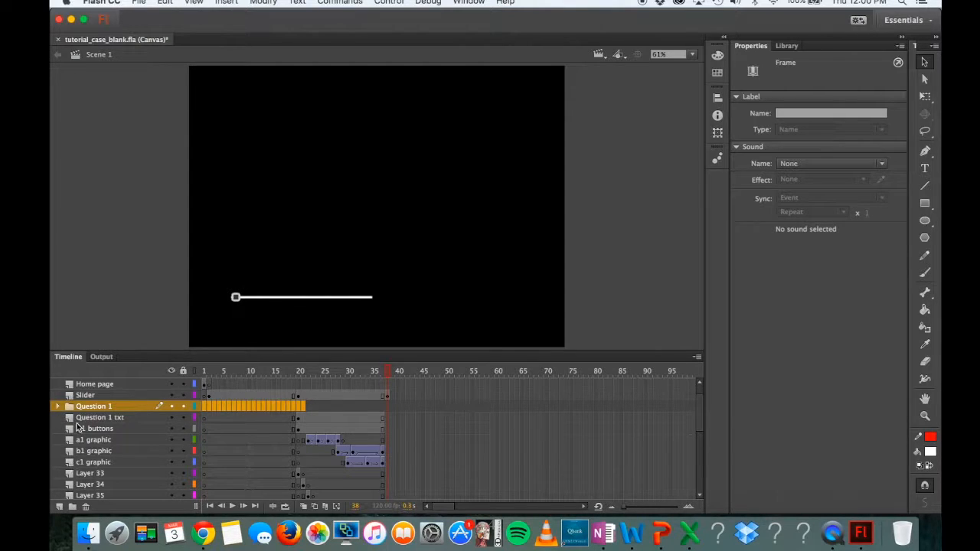
click(73, 507)
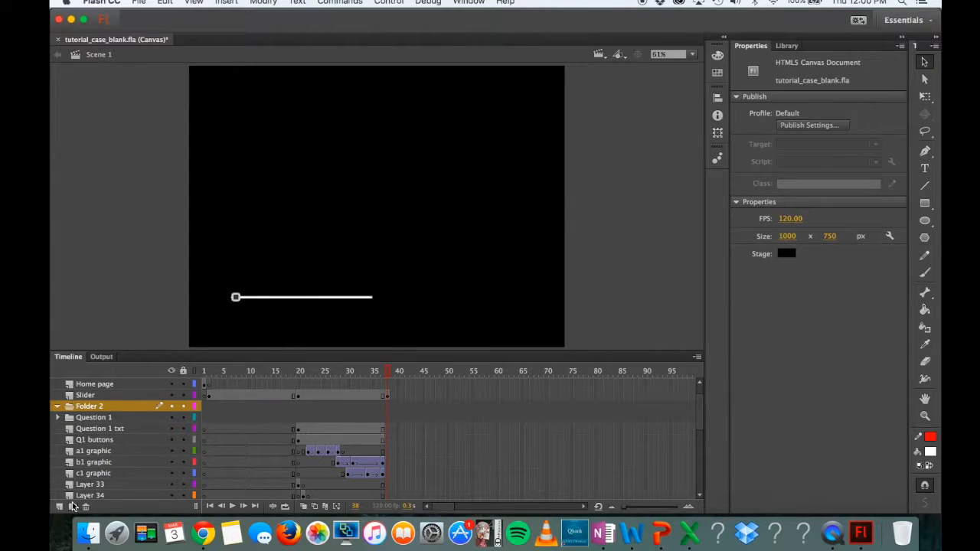
double_click(105, 409)
text(Question 1 answ)
click(69, 421)
drag(69, 409, 72, 425)
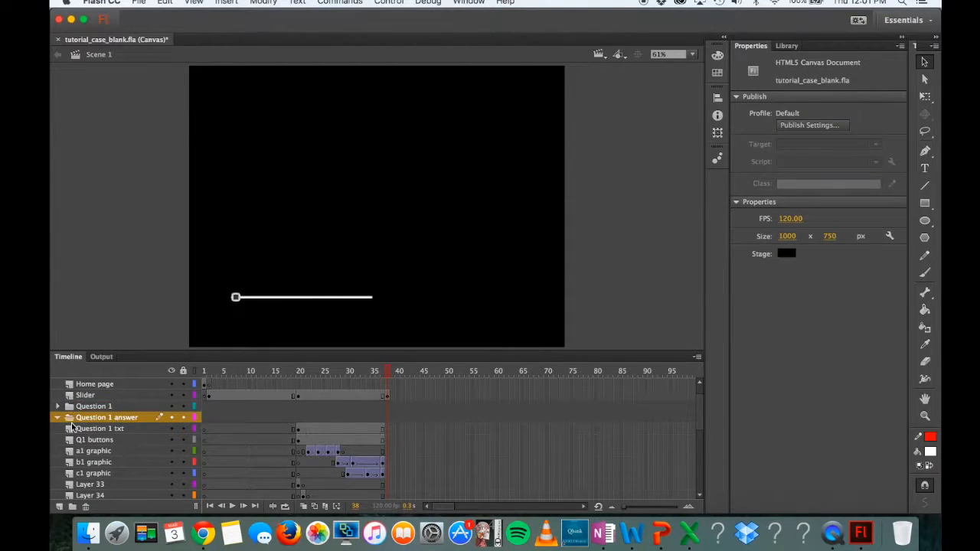
Step: Move all layers from Question 1 txt through Layer 50 into the Question 1 answer folder and collapse the folder
click(85, 432)
scroll(88, 479, down, 10)
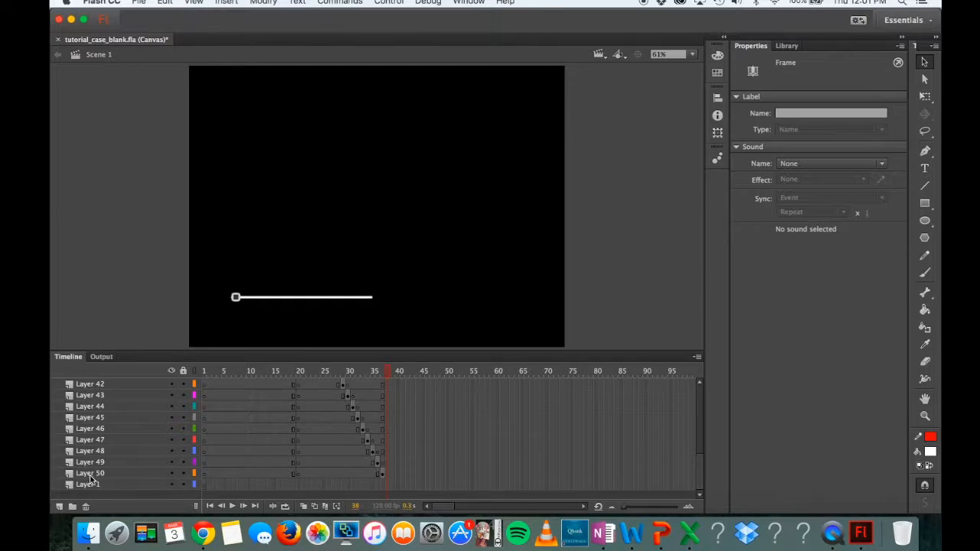
shift+click(92, 474)
scroll(91, 475, up, 10)
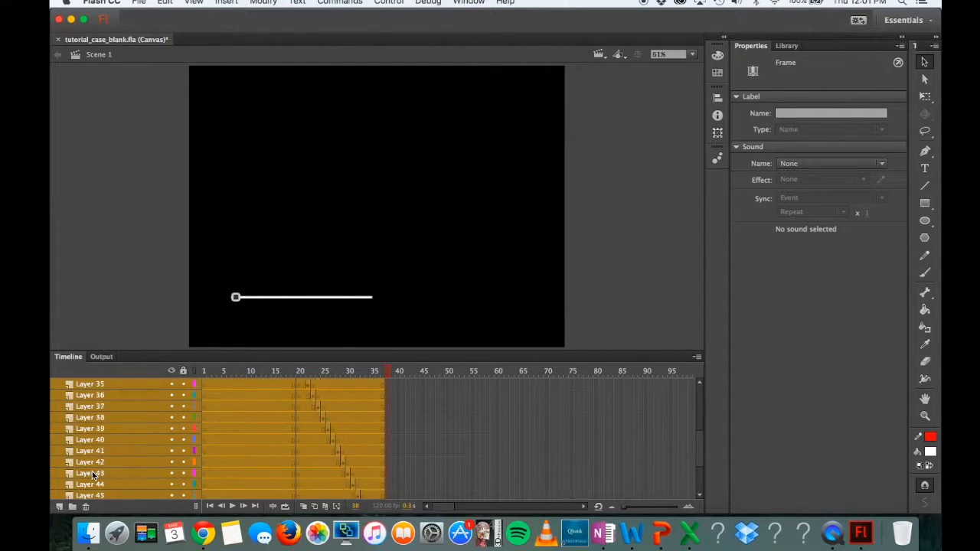
scroll(92, 475, up, 3)
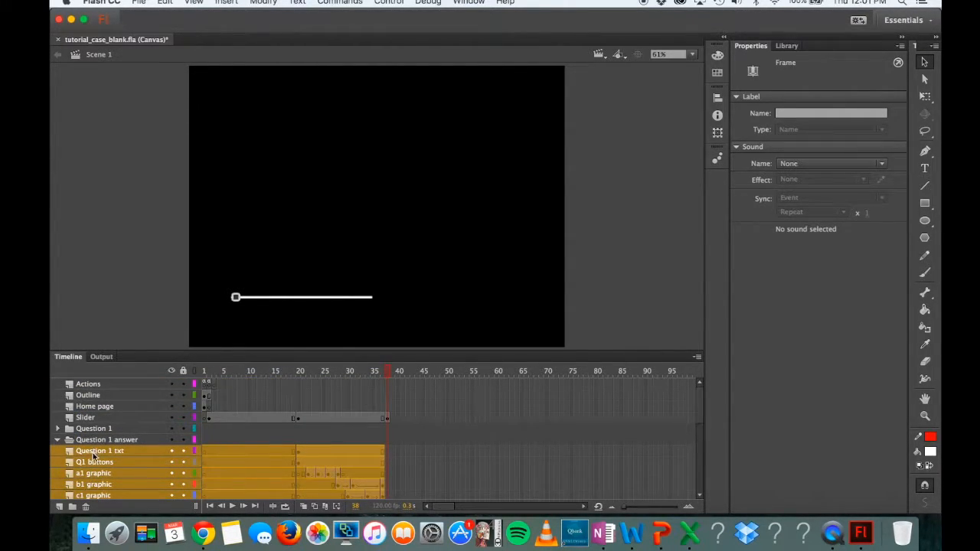
drag(92, 463, 90, 444)
scroll(82, 450, up, 15)
click(56, 440)
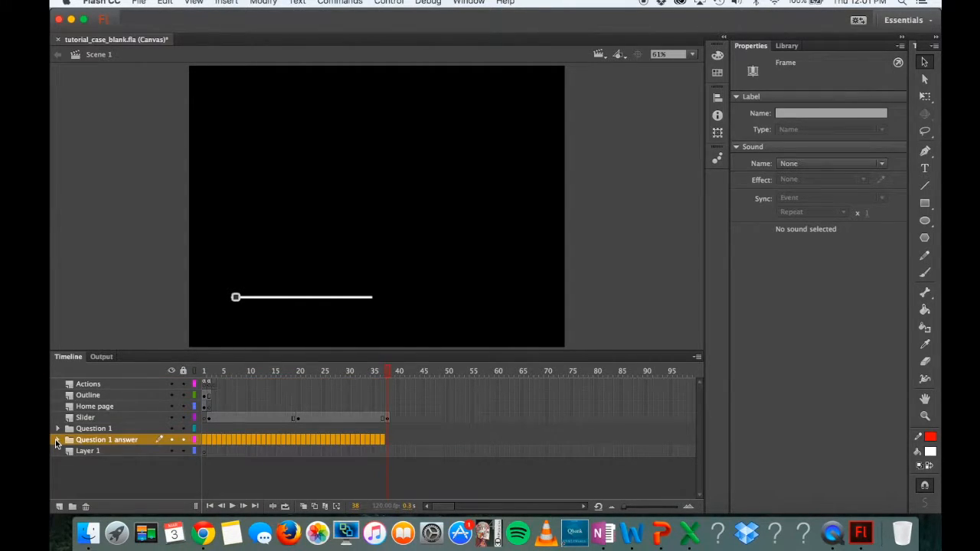
Step: Insert a keyframe on Layer 1 at frame 38, directly after the answer section's last frame
click(95, 452)
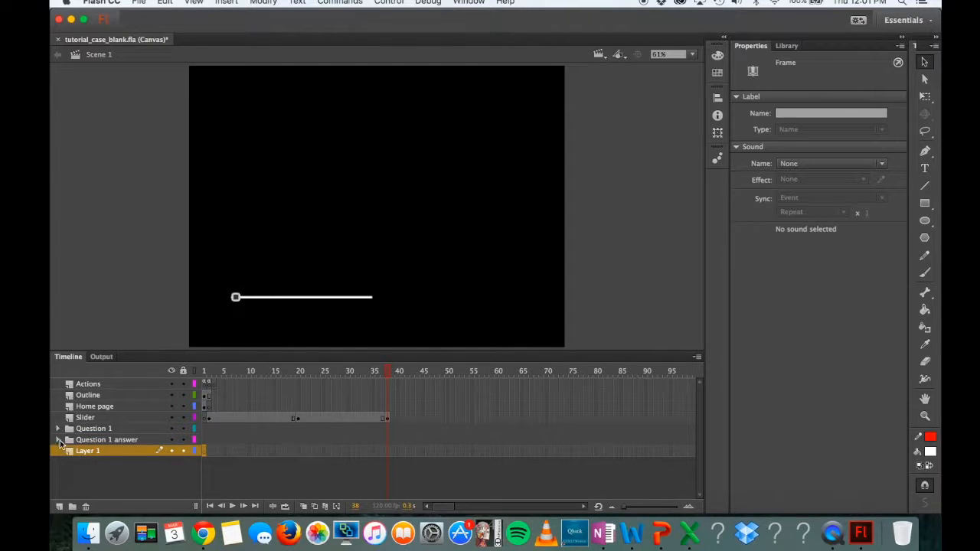
click(384, 372)
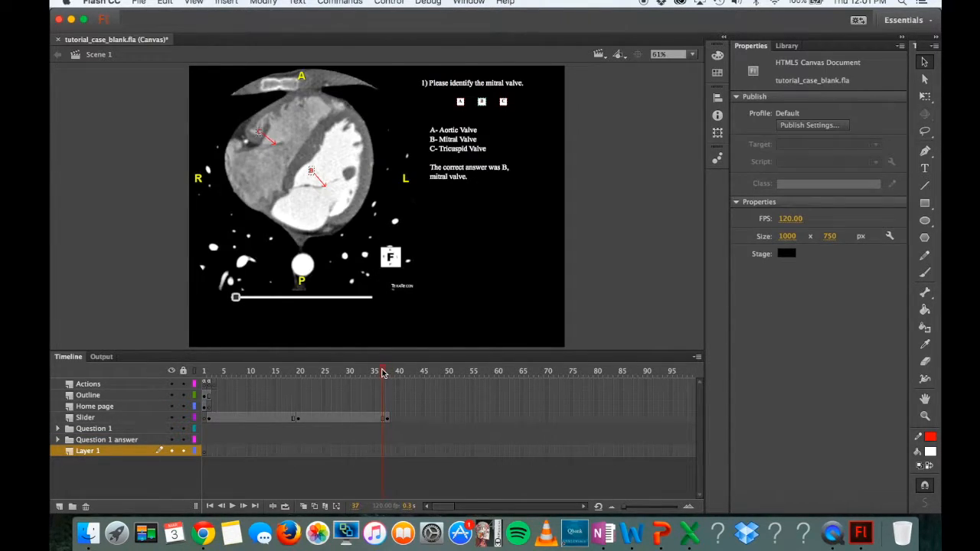
click(387, 454)
right_click(388, 455)
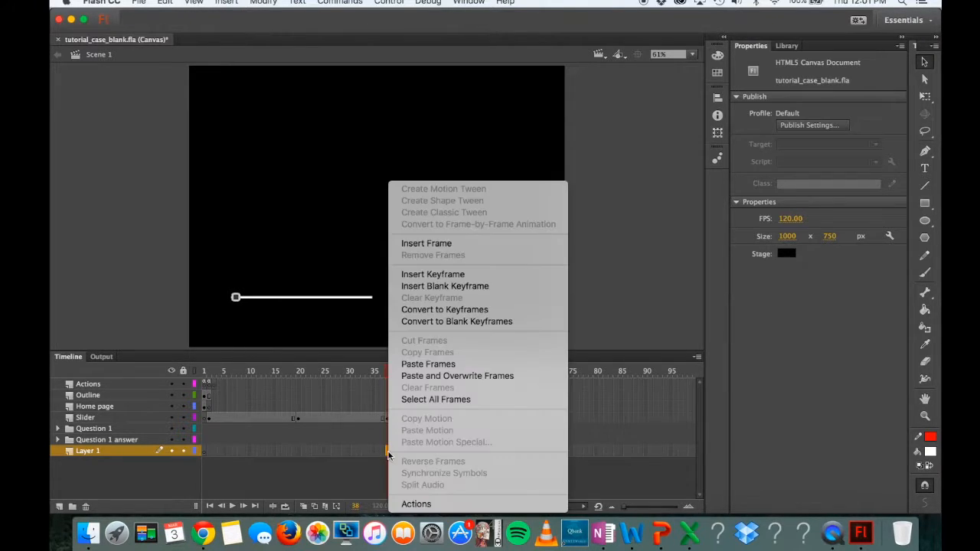
click(441, 276)
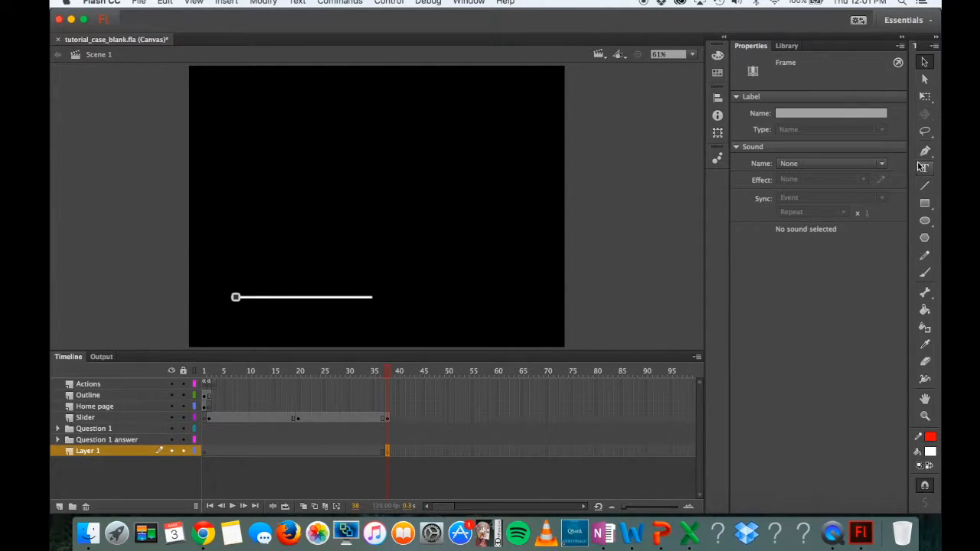
Step: Copy the question text and the A, B and C buttons from frame 2 of Question 1, then collapse its folder
click(57, 430)
click(81, 443)
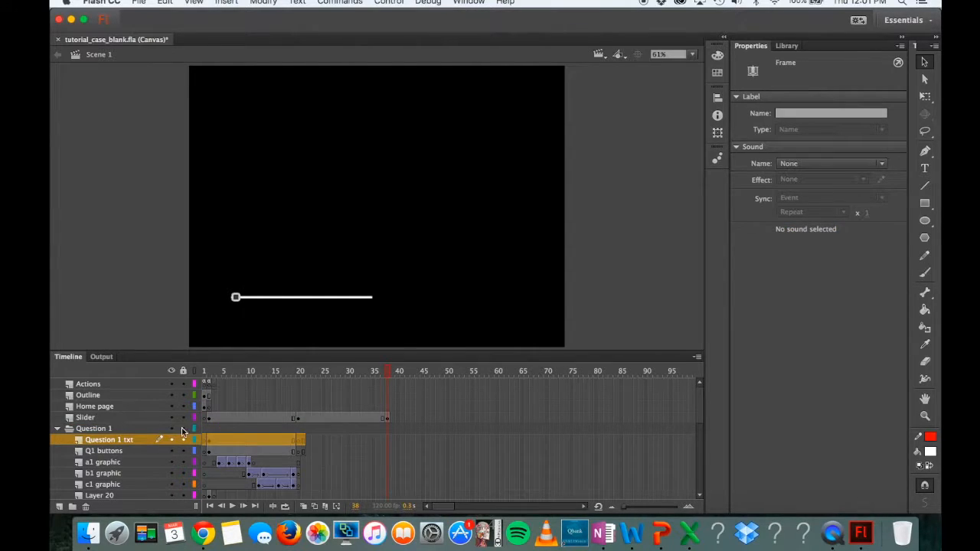
click(212, 439)
click(515, 136)
drag(530, 126, 438, 75)
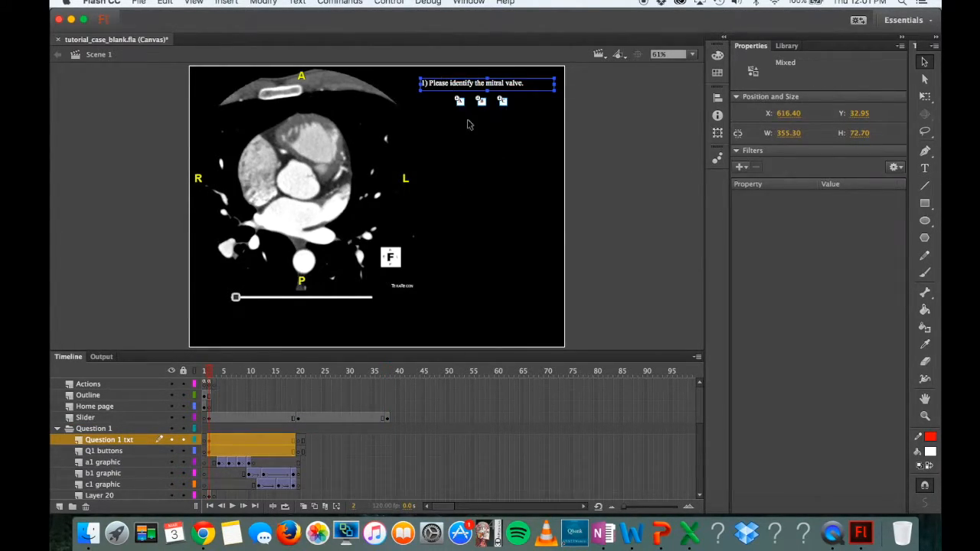
click(57, 430)
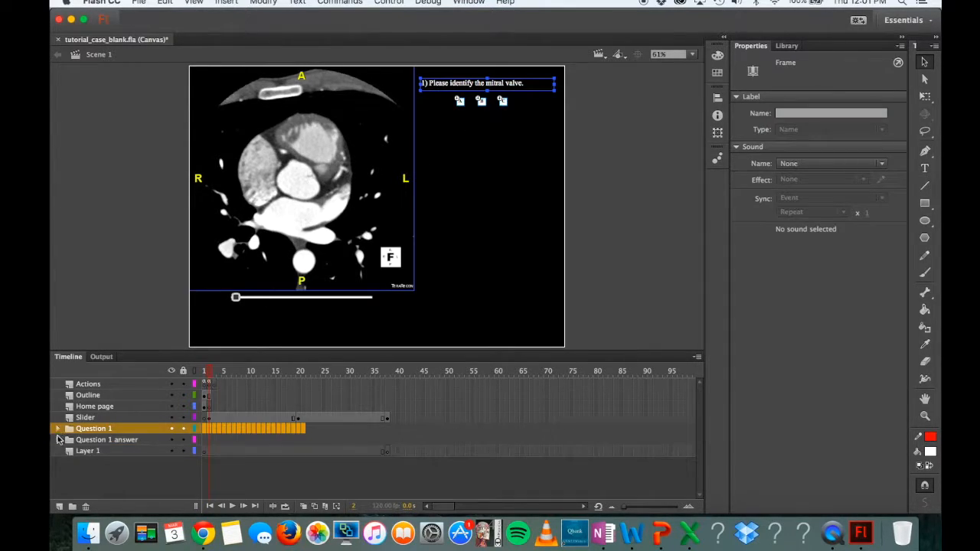
Step: Paste the question text and answer buttons in place on Layer 1 at frame 38
click(388, 451)
click(473, 175)
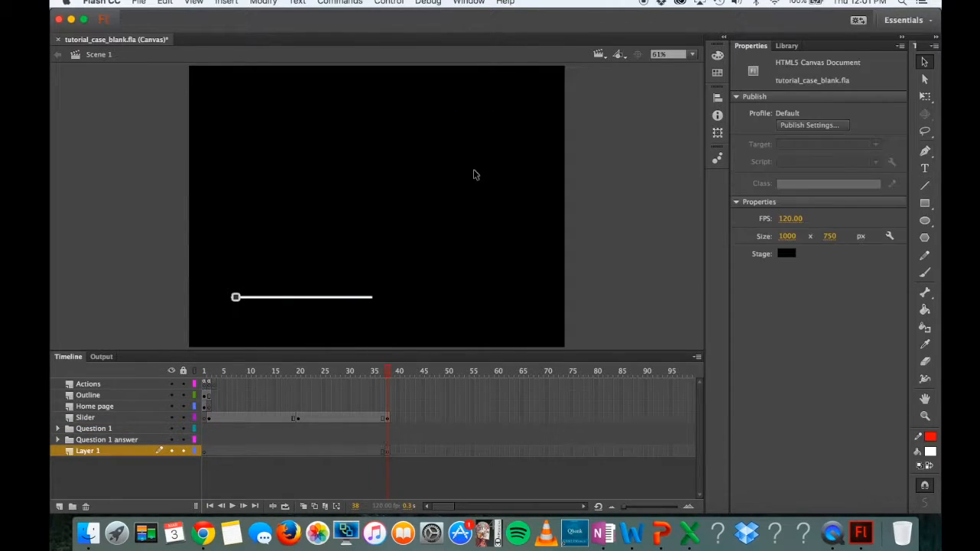
right_click(473, 175)
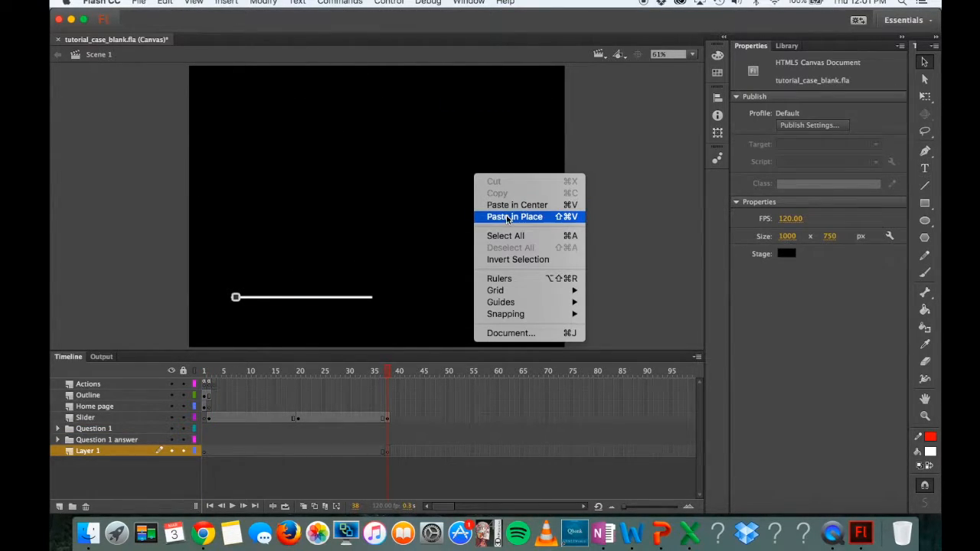
click(507, 218)
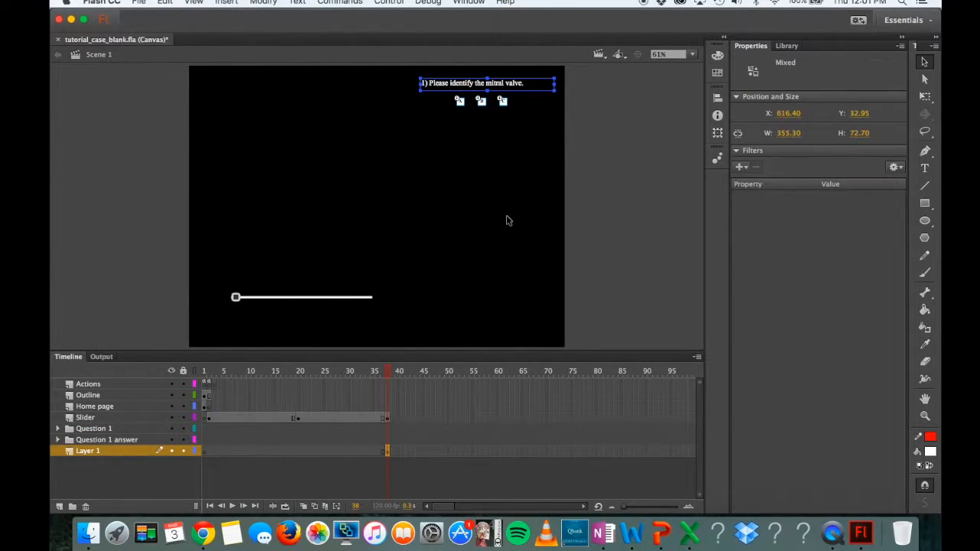
click(498, 135)
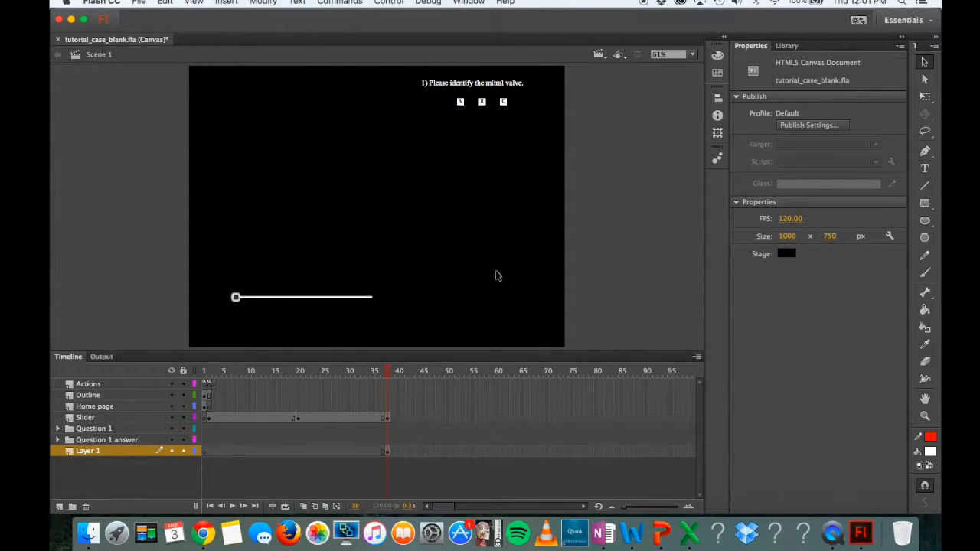
Step: Change the pasted question's number to 2 so the text starts with "2)"
double_click(433, 81)
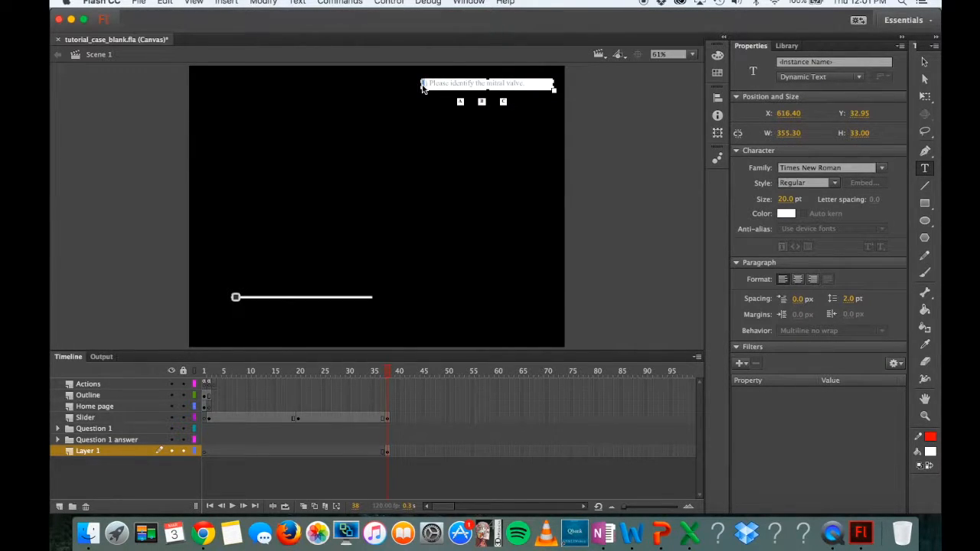
key(Escape)
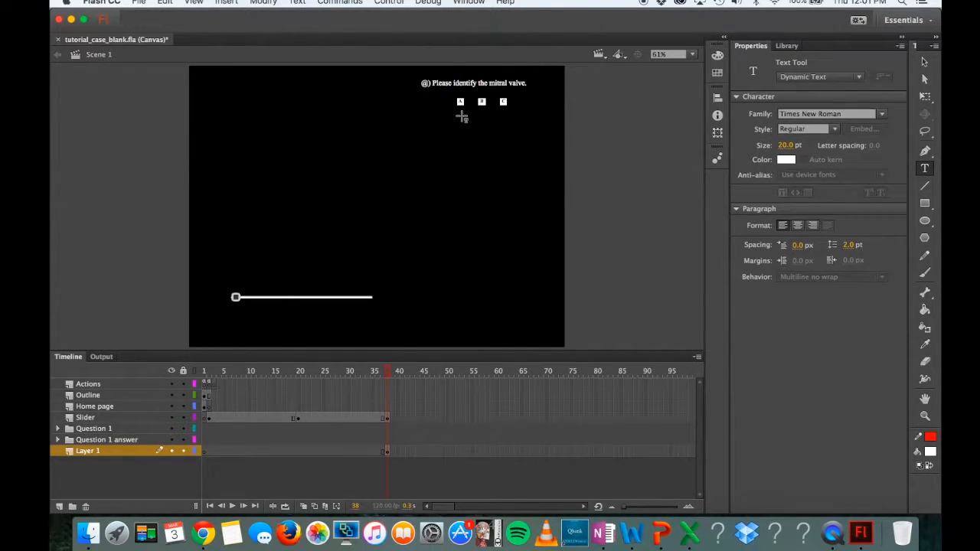
click(425, 83)
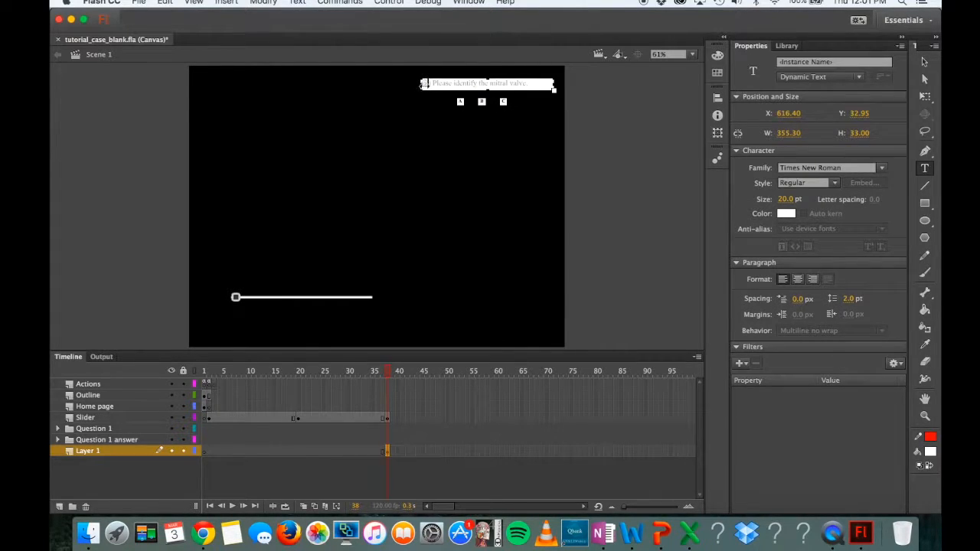
key(BackSpace)
click(924, 62)
Step: Import Normal_20081024_42.jpg from the desktop's Tutorial Images folder into the library's Q2 images folder
click(787, 46)
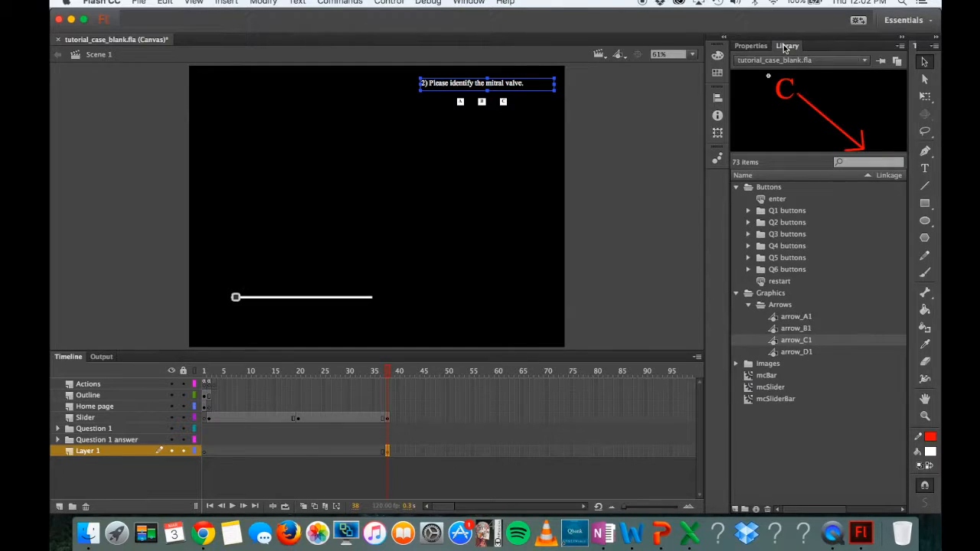
click(736, 294)
click(737, 305)
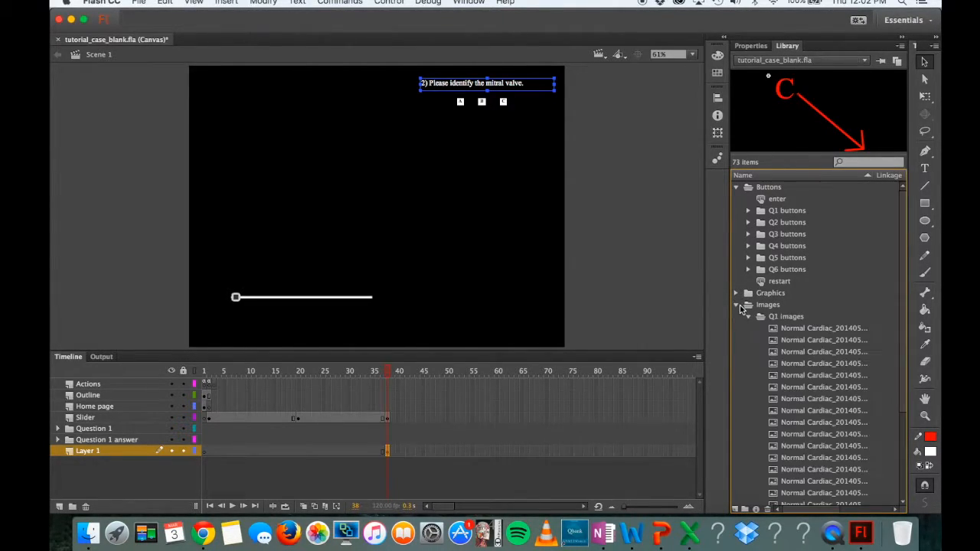
click(749, 316)
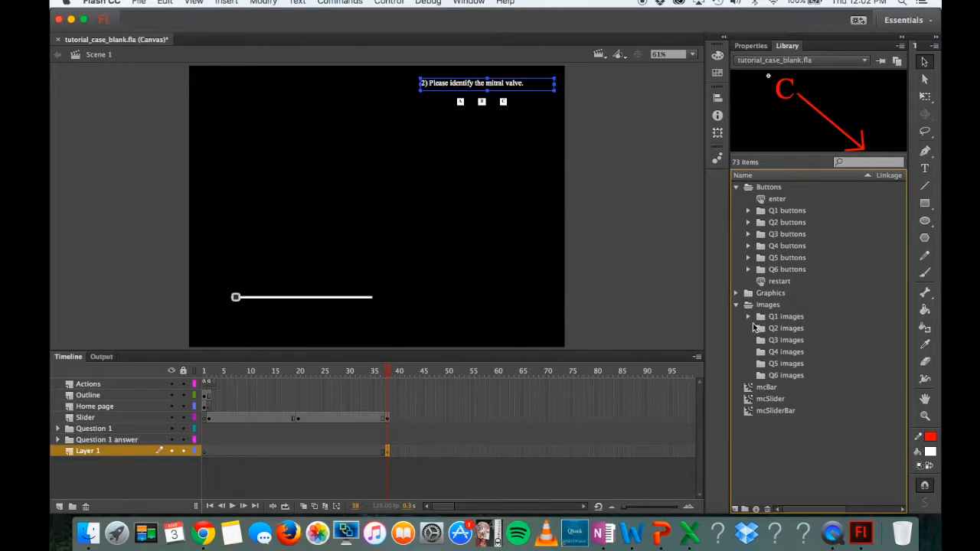
click(88, 533)
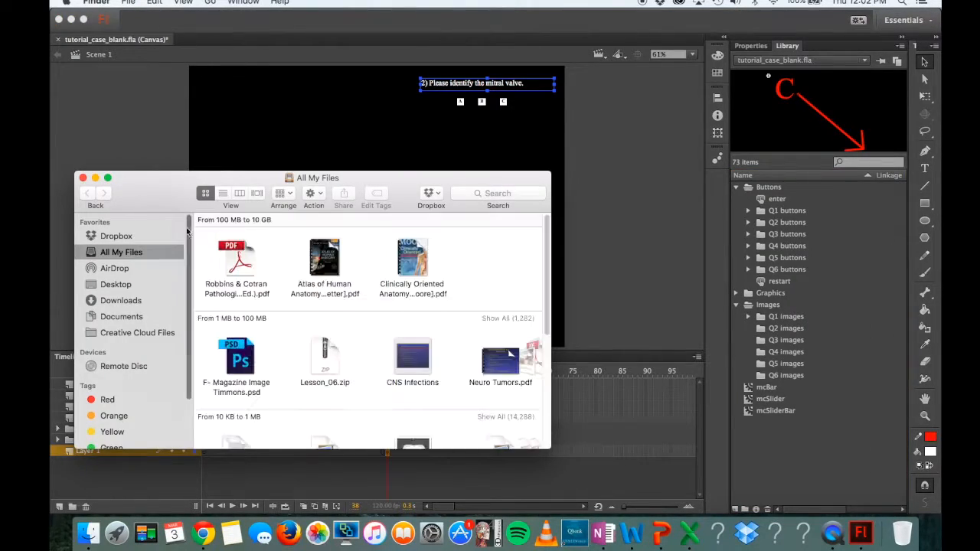
click(119, 286)
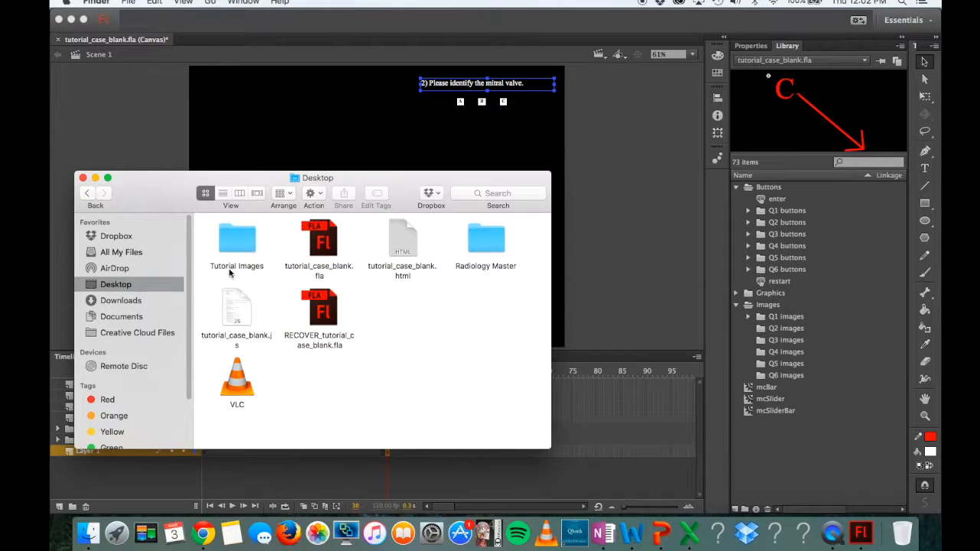
double_click(239, 251)
double_click(318, 236)
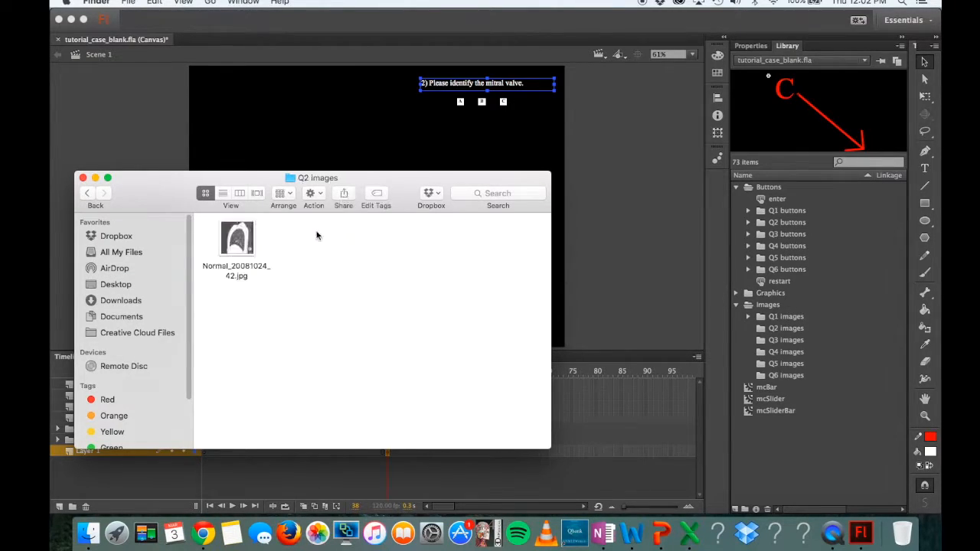
drag(243, 239, 788, 332)
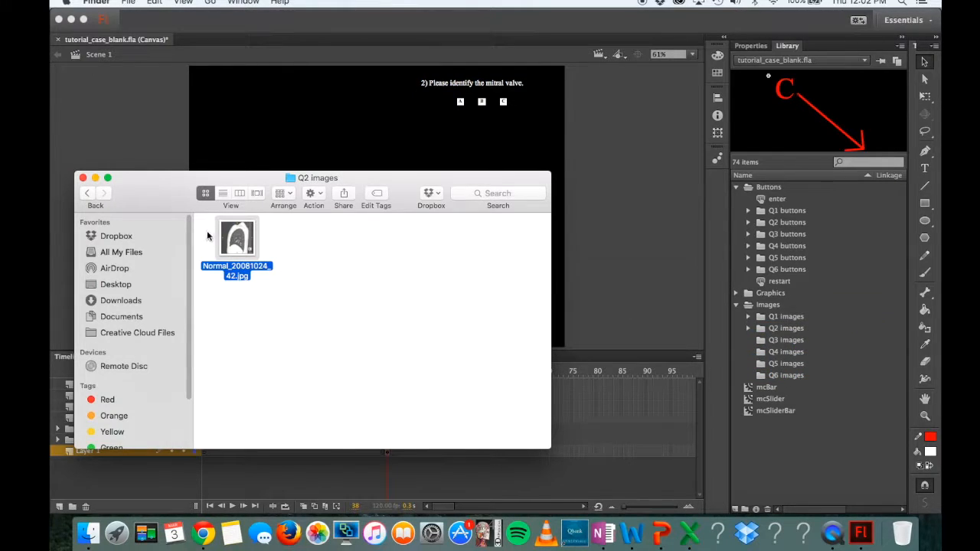
click(95, 177)
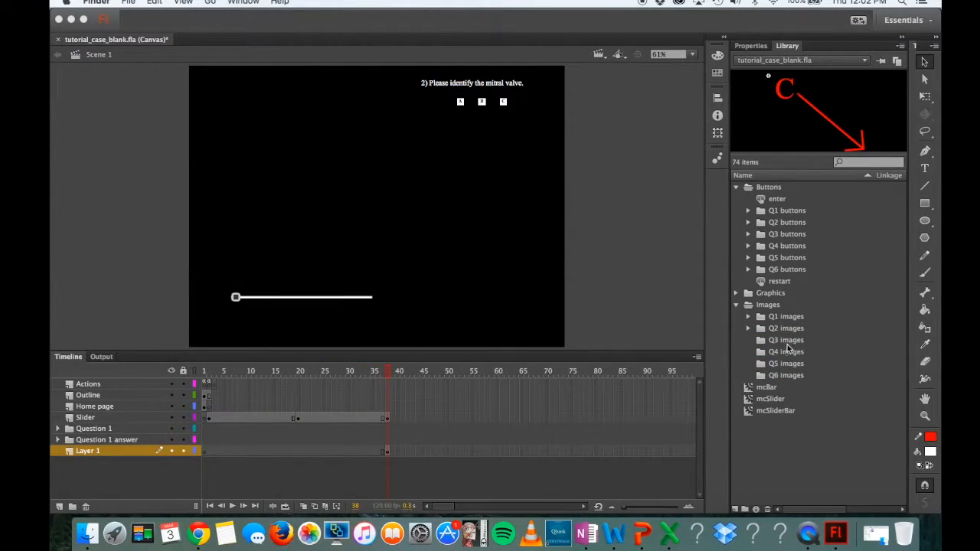
Step: Place Normal_20081024_42.jpg on the stage at frame 38 and set its width and height to 600
click(748, 329)
drag(796, 342, 297, 157)
click(717, 133)
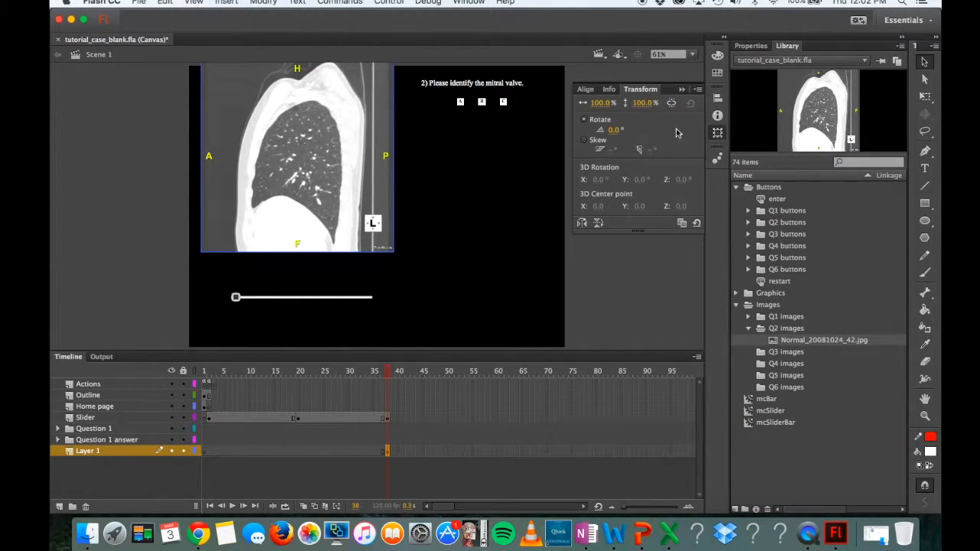
click(607, 89)
click(611, 105)
text(600)
key(Tab)
text(6)
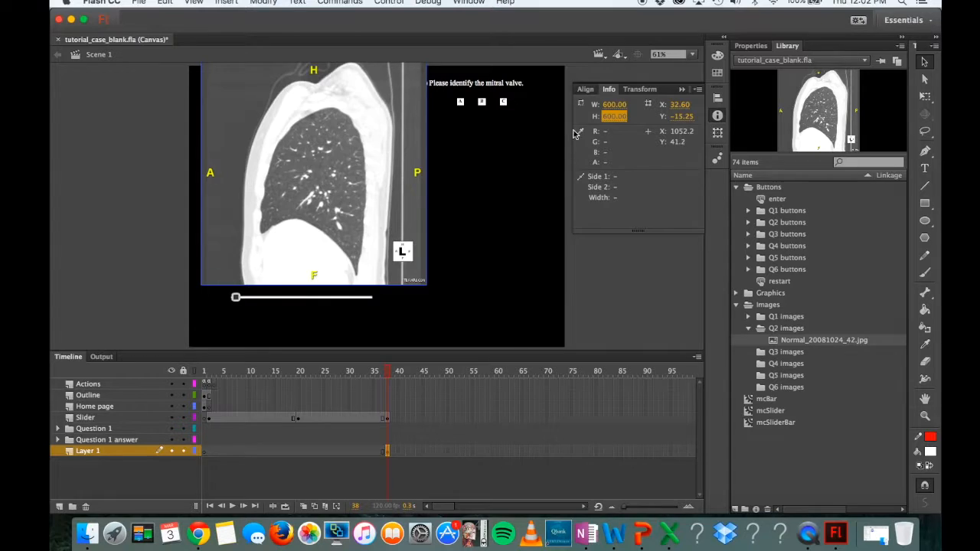
click(488, 180)
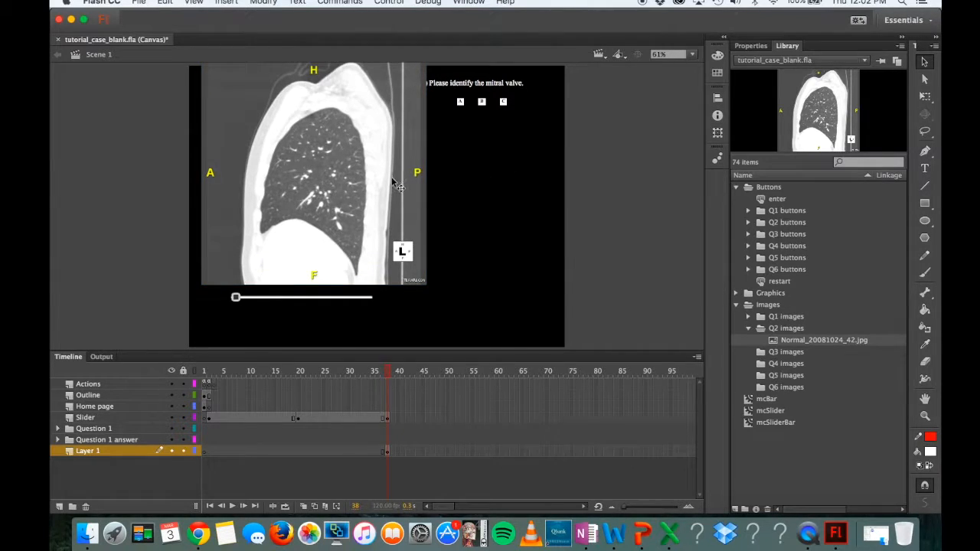
Step: Check the width and height of the placed lung image
click(720, 132)
click(608, 89)
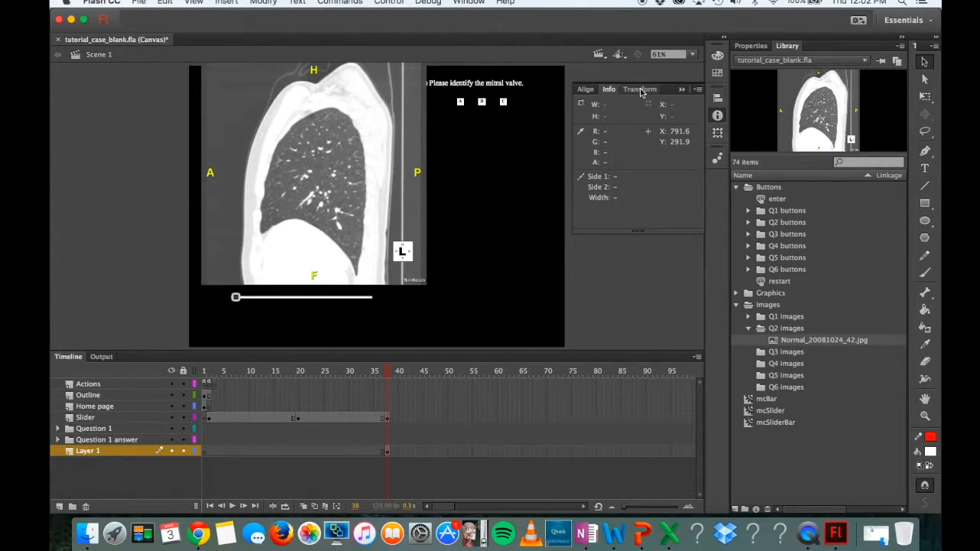
click(716, 134)
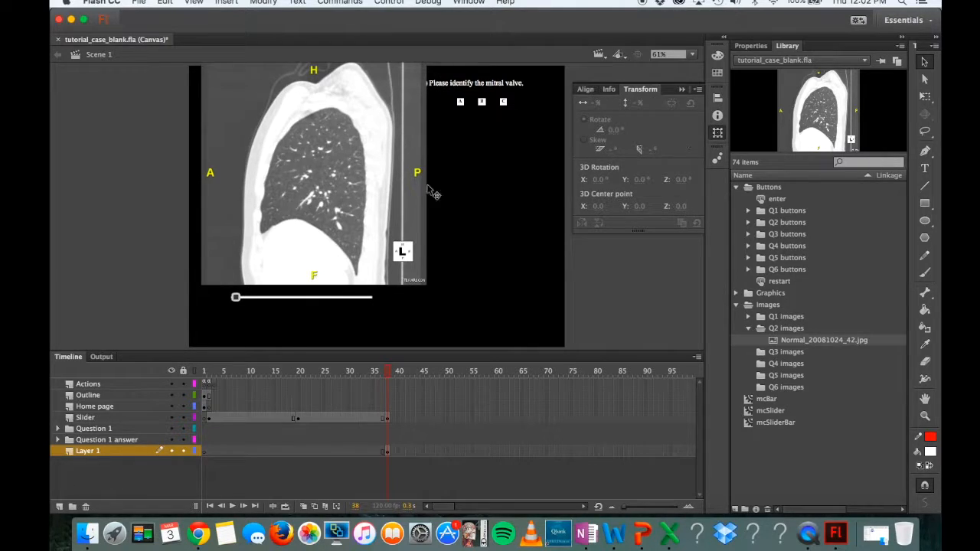
click(430, 191)
click(718, 132)
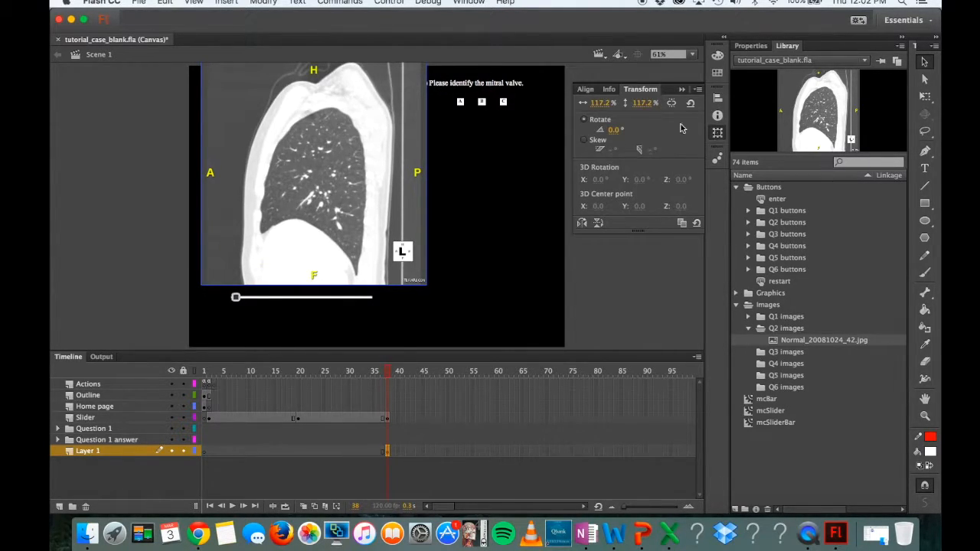
click(608, 90)
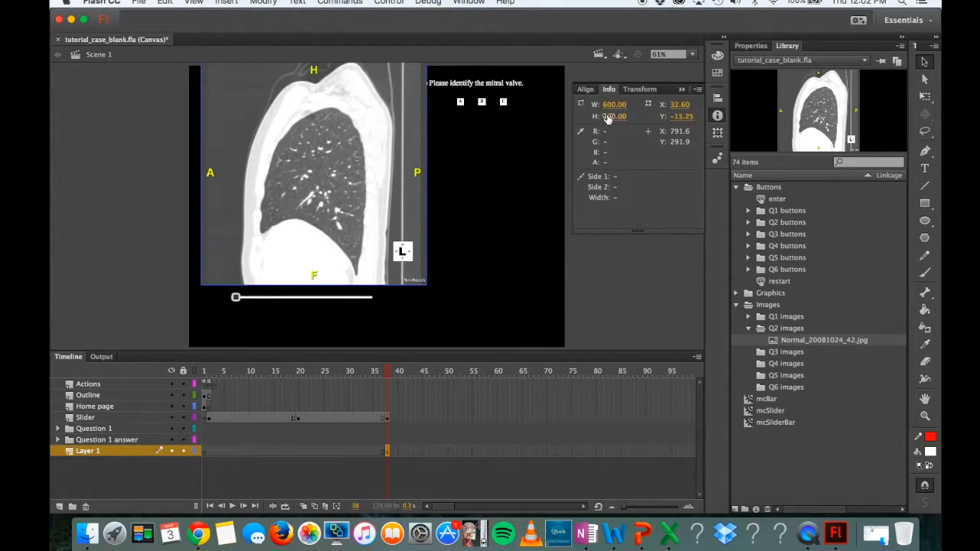
click(462, 196)
Step: Move the lung image into the stage's upper-left corner and align its top edge to the stage
drag(388, 198, 376, 206)
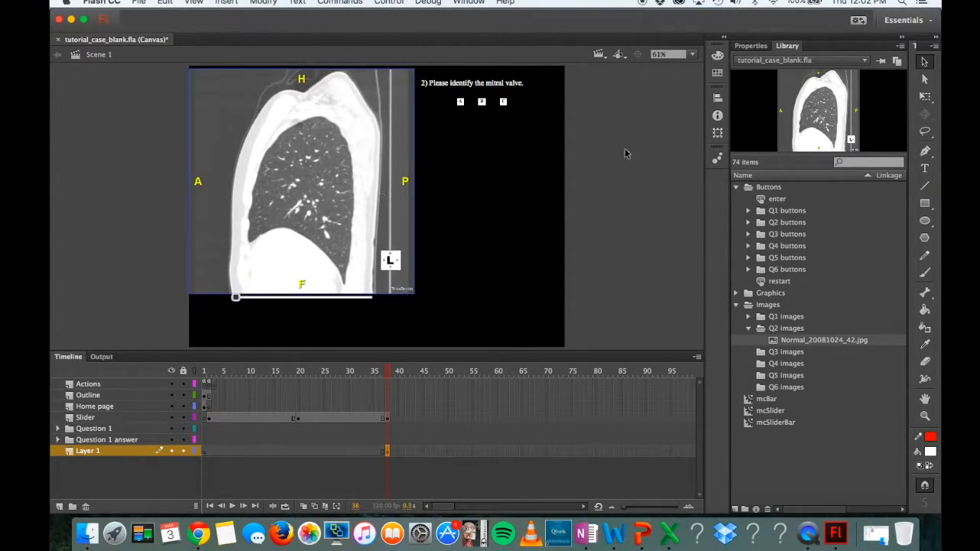
click(718, 97)
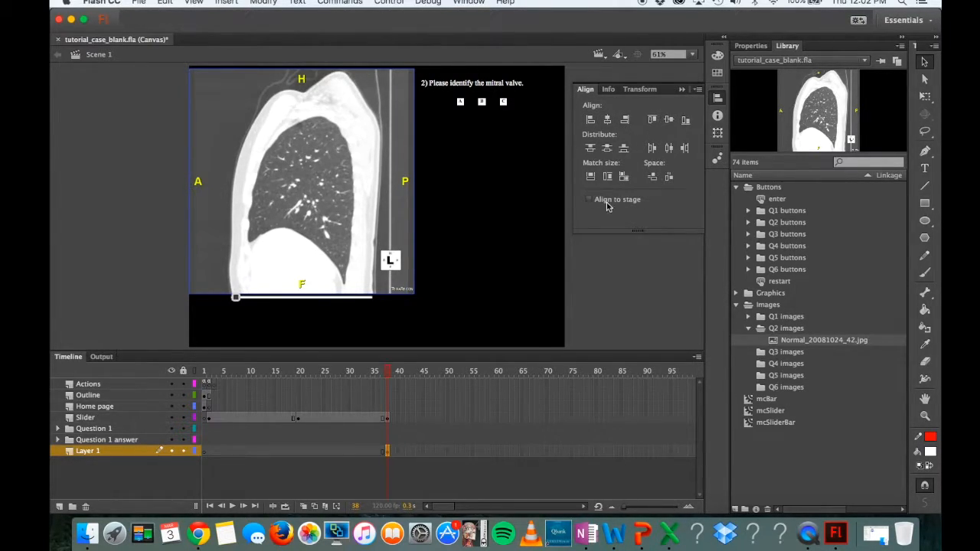
click(651, 120)
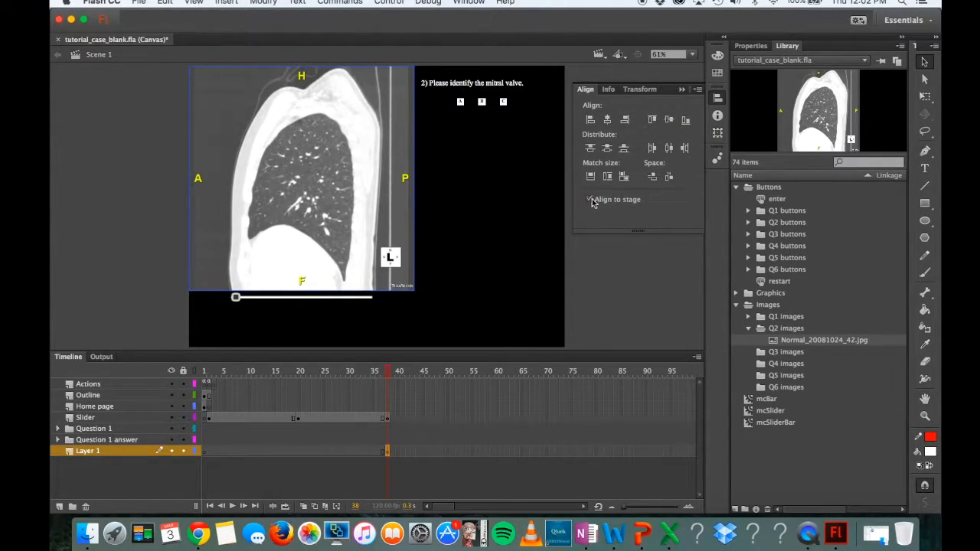
click(499, 216)
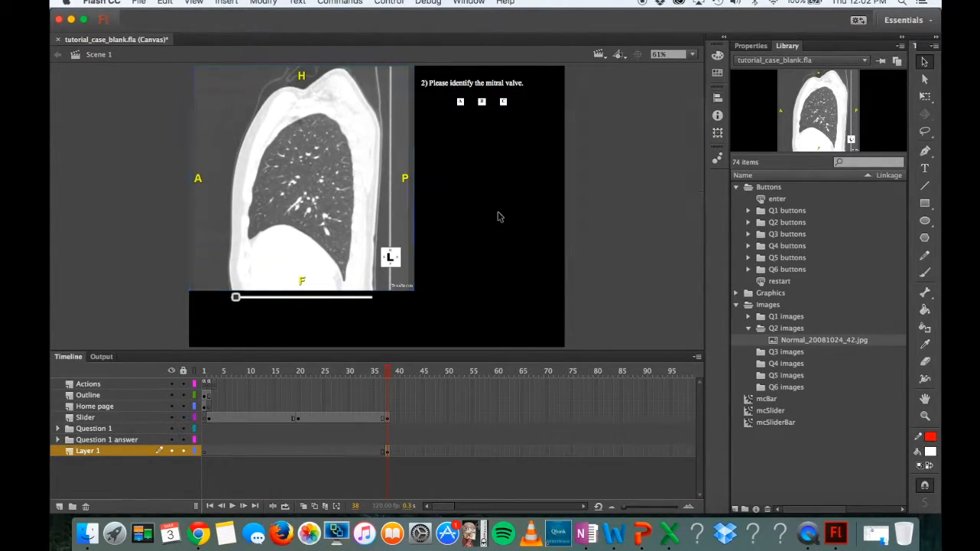
Step: Check which library symbols the A, B and C buttons under the Question 2 text are instances of
click(692, 54)
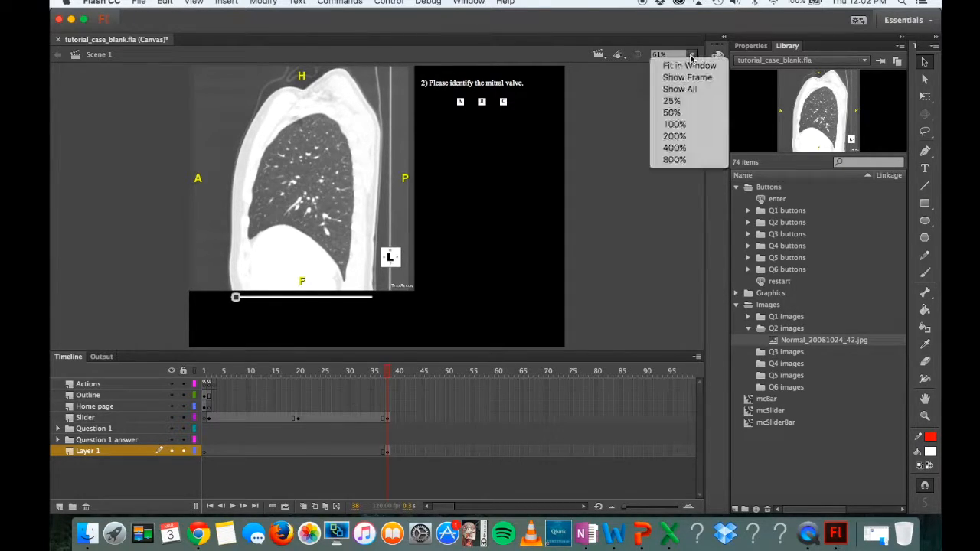
click(695, 136)
scroll(562, 216, up, 5)
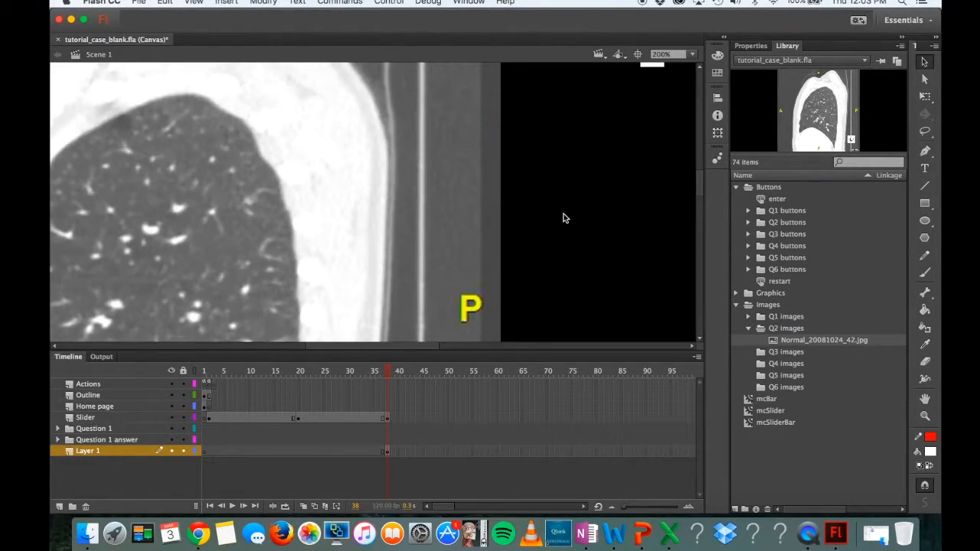
scroll(562, 217, right, 10)
scroll(564, 218, left, 5)
click(536, 222)
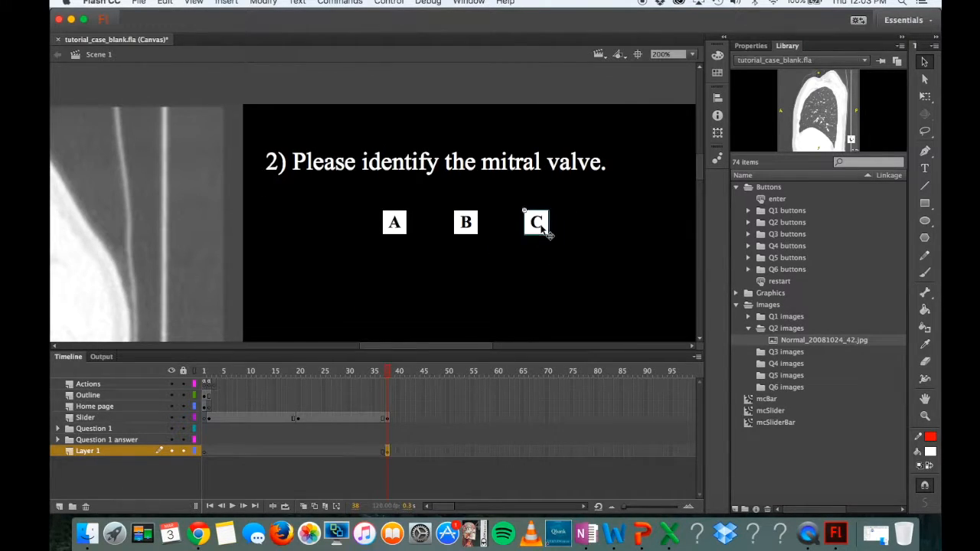
click(750, 46)
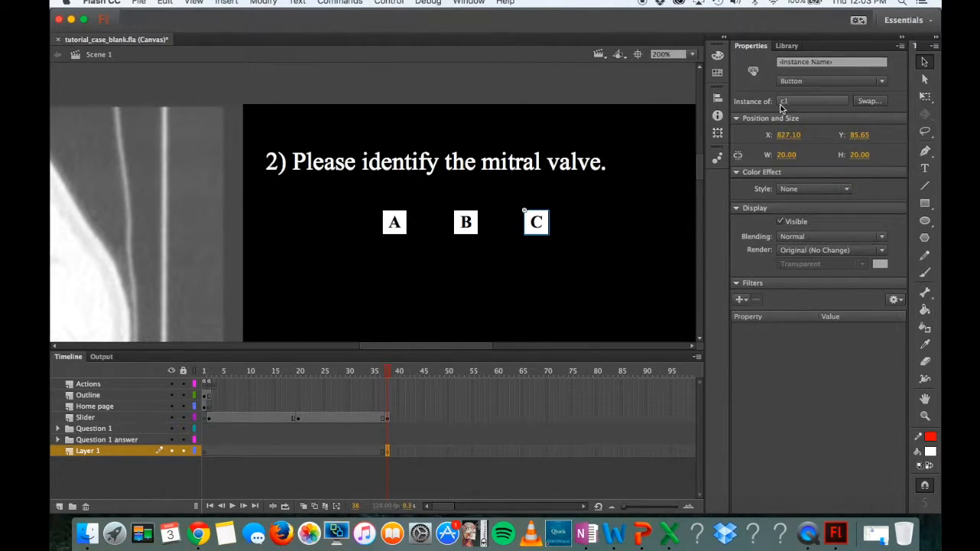
click(473, 219)
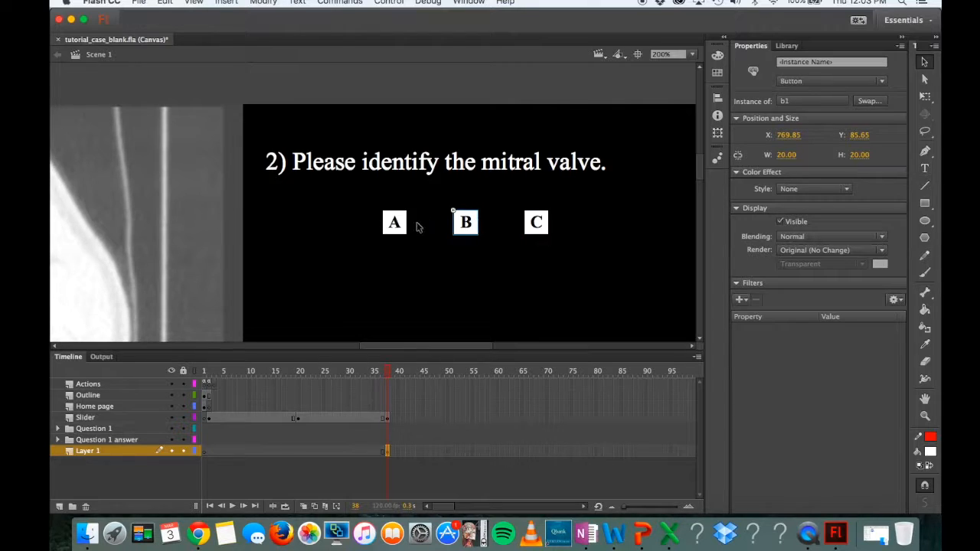
click(389, 231)
click(473, 227)
click(548, 227)
Step: Place the a2, b2 and c2 buttons from the library's Q2 buttons folder below the existing A, B and C buttons
click(789, 45)
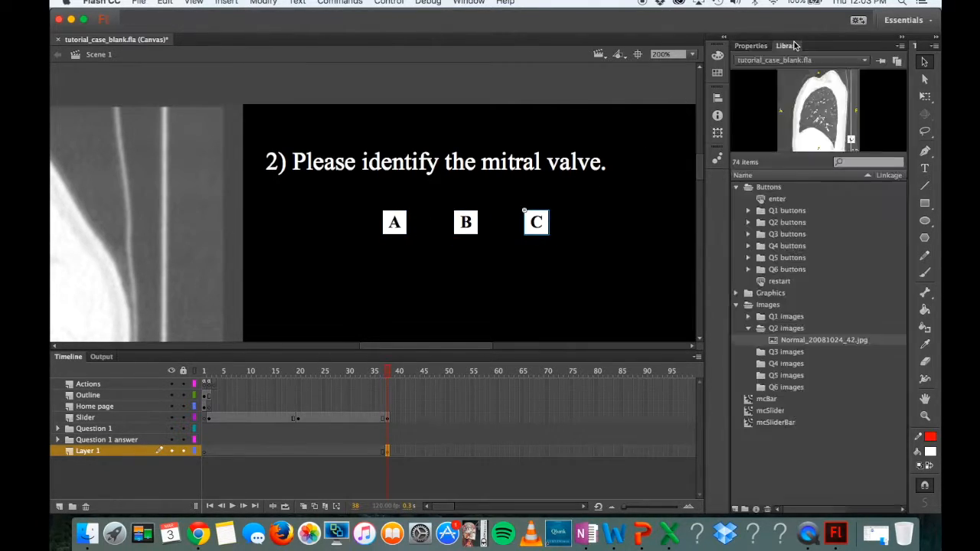
click(749, 222)
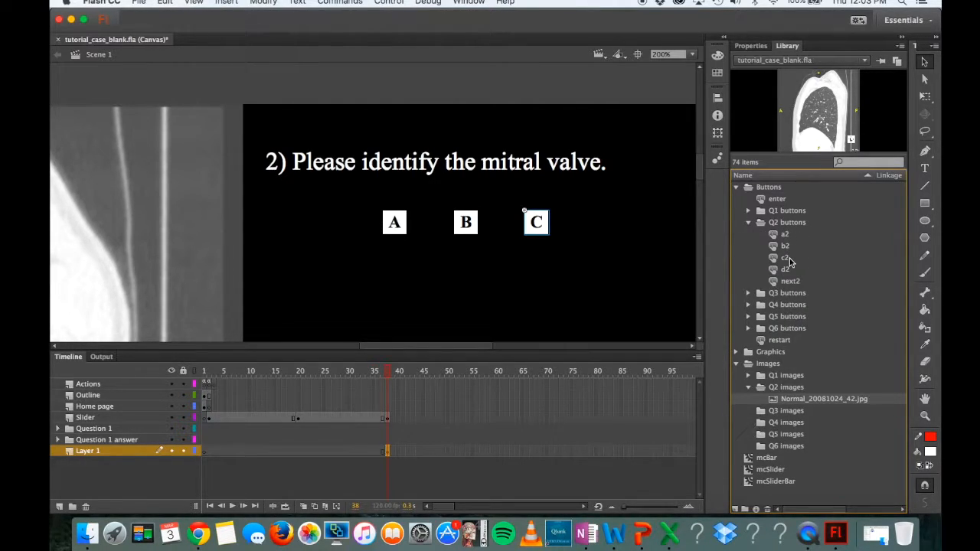
drag(801, 260, 786, 247)
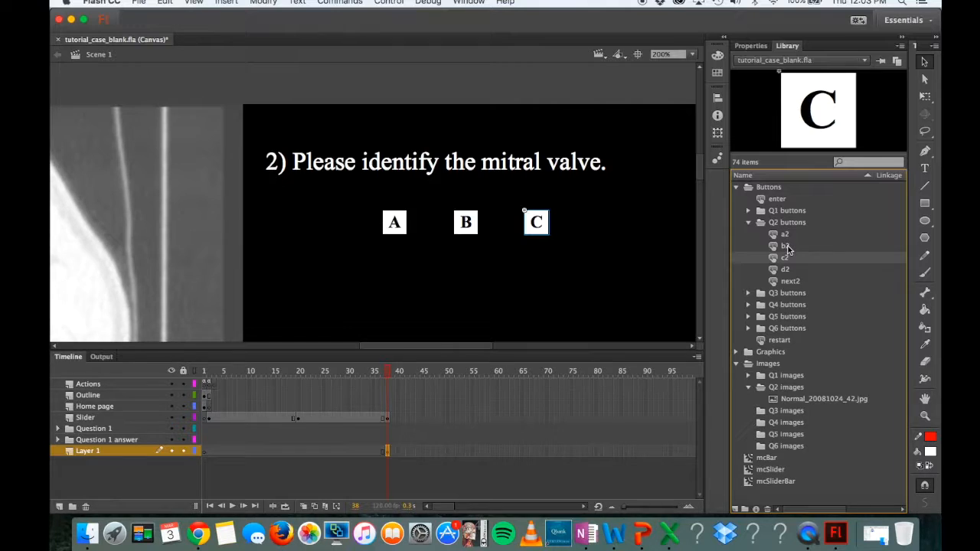
click(787, 247)
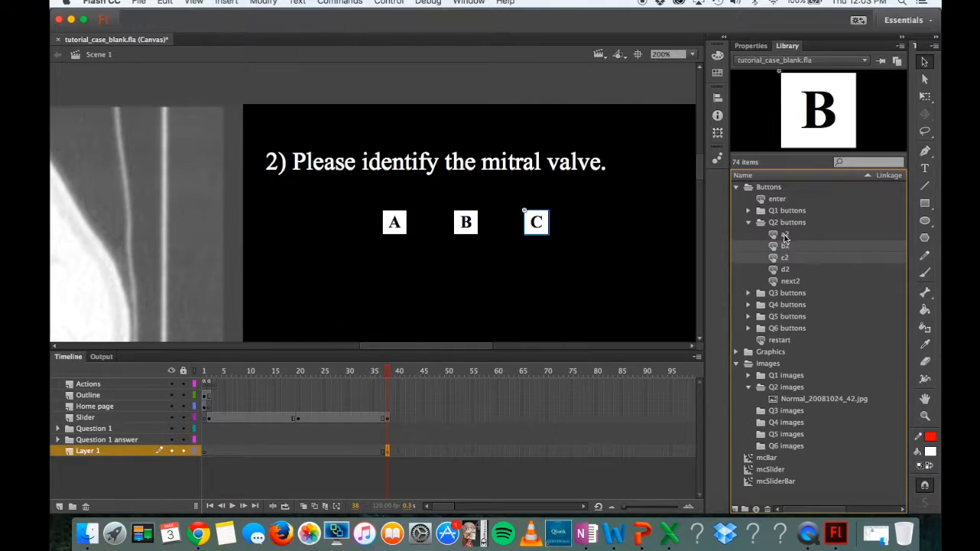
click(784, 236)
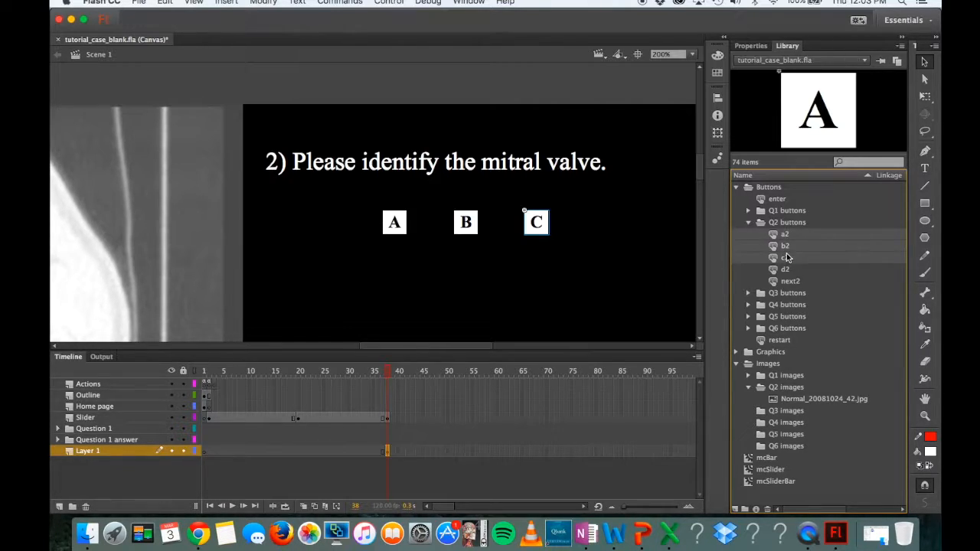
click(778, 261)
drag(785, 235, 407, 278)
drag(790, 252, 484, 289)
drag(785, 263, 544, 283)
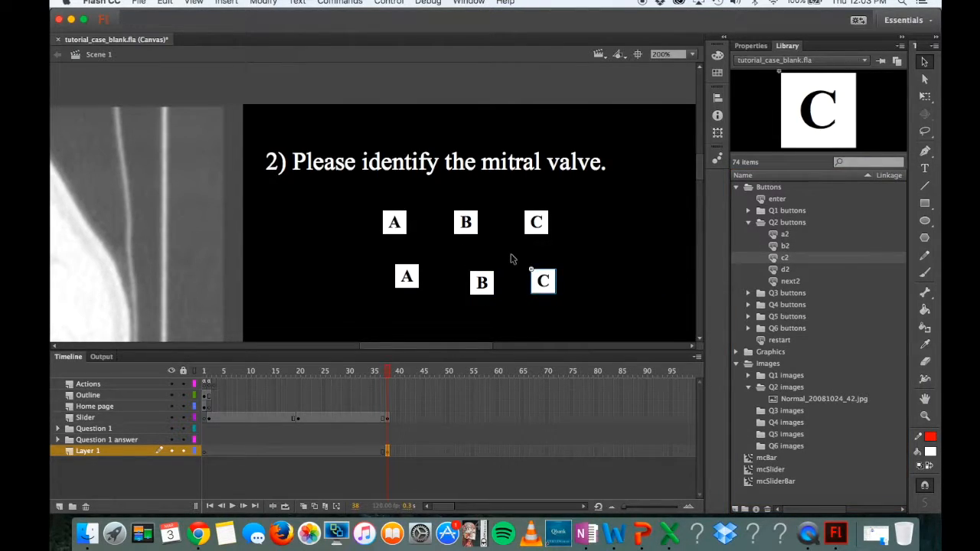
Step: Replace the old A, B and C buttons with a2, b2 and c2 in the same positions, deleting the Question 1 copies
drag(407, 277, 396, 222)
click(482, 251)
right_click(486, 283)
click(472, 250)
drag(486, 289, 465, 221)
click(463, 215)
key(Delete)
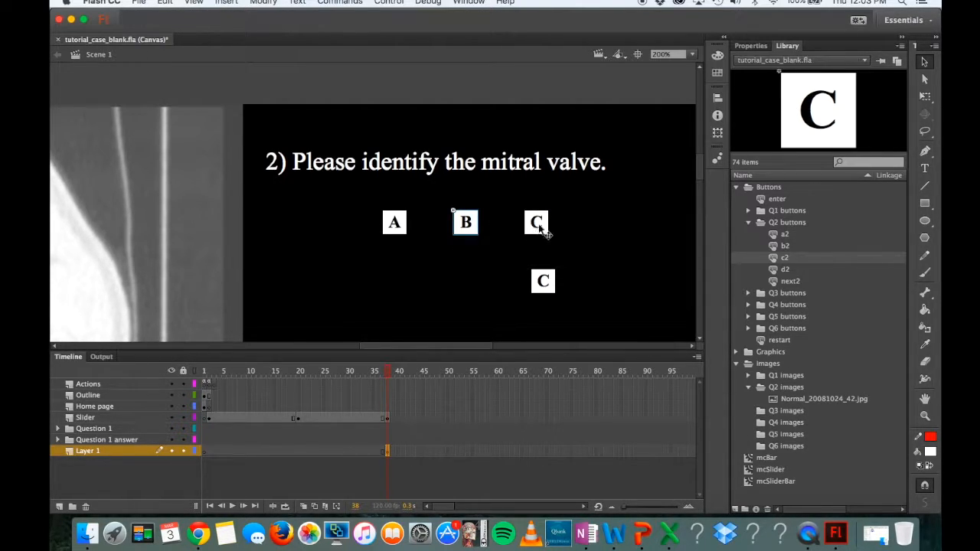
drag(552, 295, 538, 236)
click(535, 217)
key(Delete)
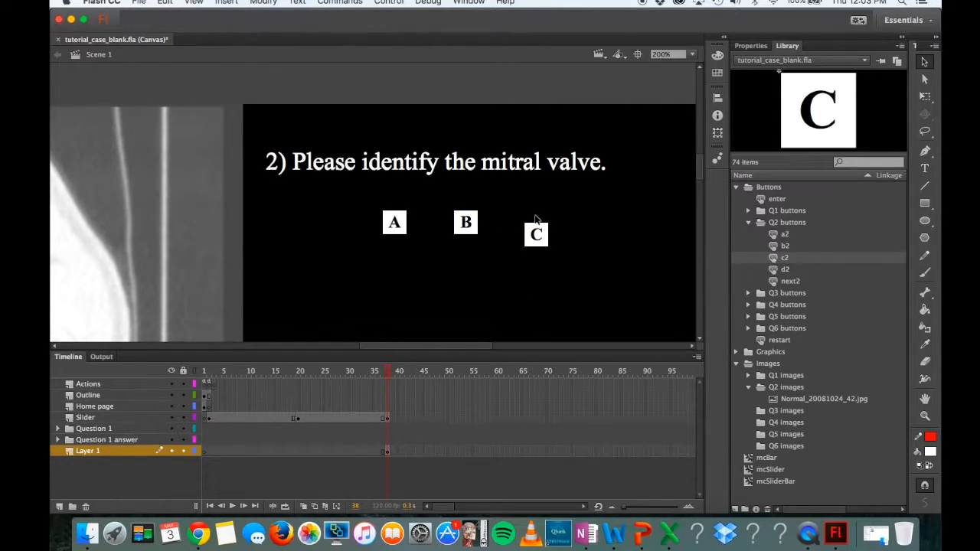
mouse_move(535, 231)
mouse_down()
mouse_move(535, 222)
mouse_move(543, 228)
mouse_up()
Step: Verify the library symbol behind each of the replaced C, B and A buttons
click(752, 45)
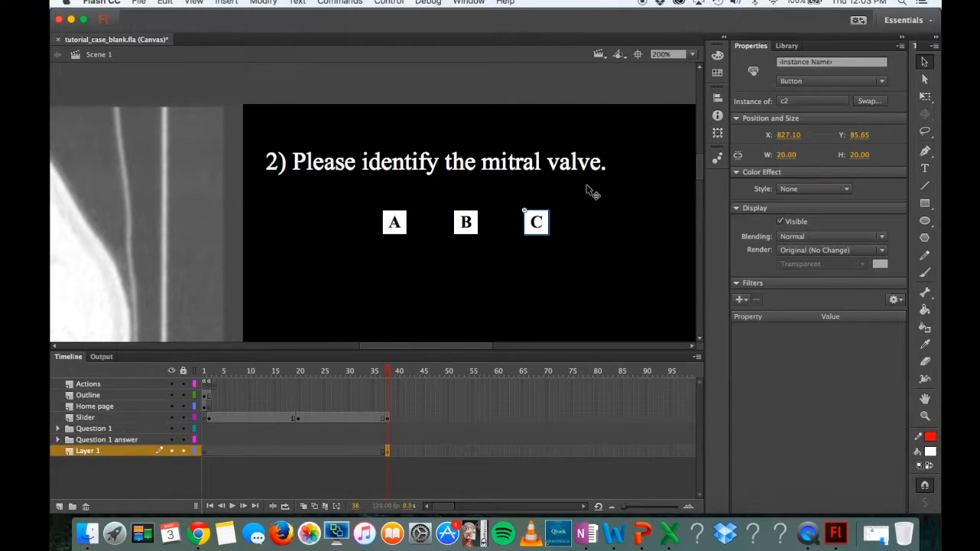
click(533, 247)
click(468, 229)
click(442, 258)
click(395, 230)
click(409, 306)
Step: Clear the Slider layer's keyframe at frame 38 and insert a blank keyframe there to remove the slider from Question 2
click(693, 54)
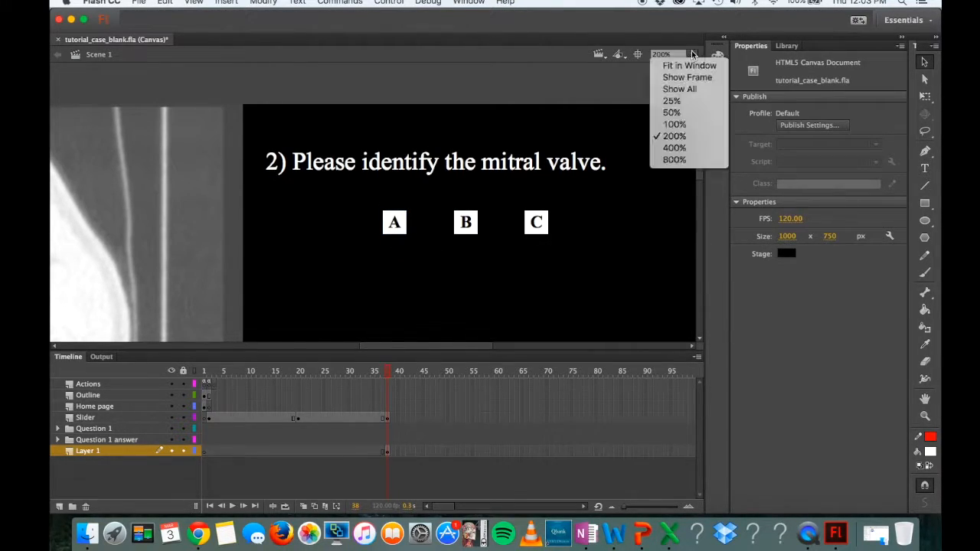
click(678, 64)
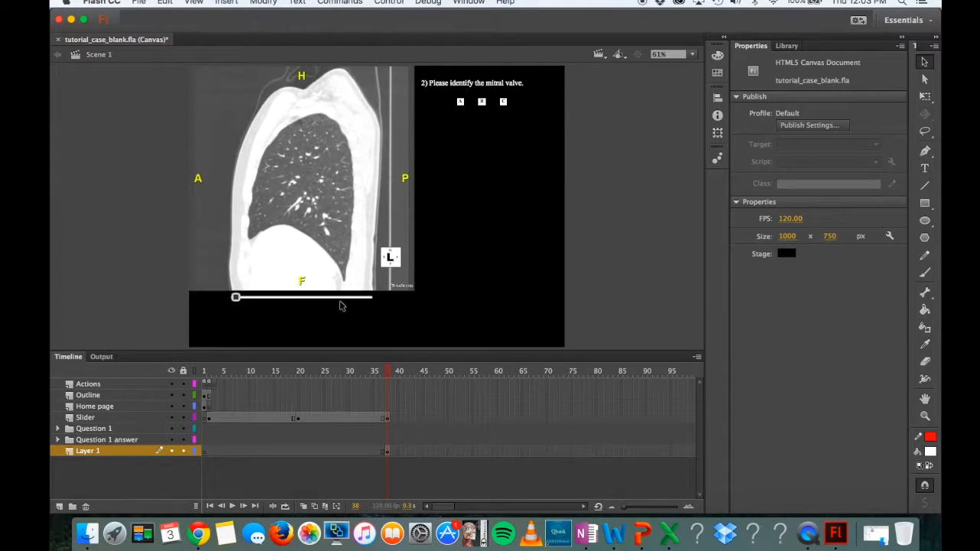
click(387, 418)
right_click(388, 417)
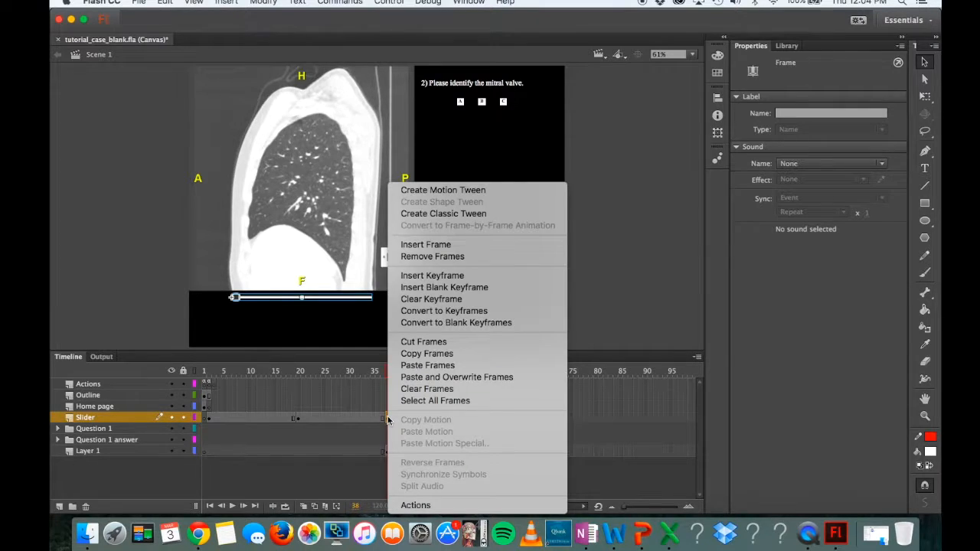
click(440, 299)
drag(386, 370, 389, 370)
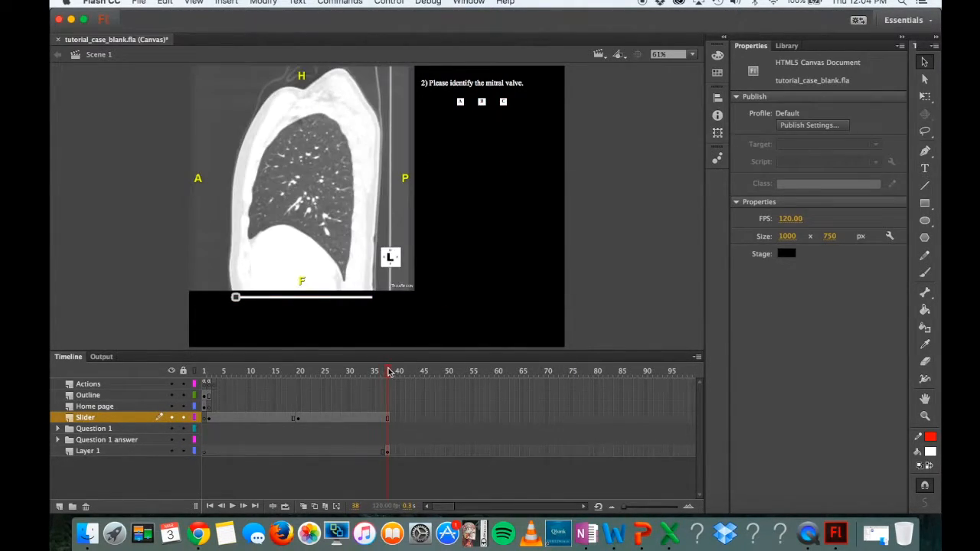
click(388, 419)
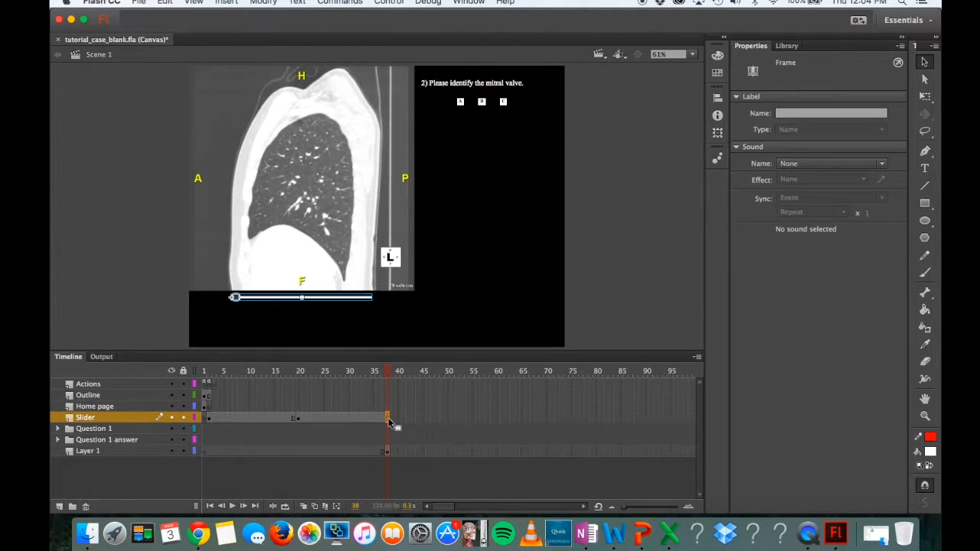
right_click(388, 420)
click(441, 288)
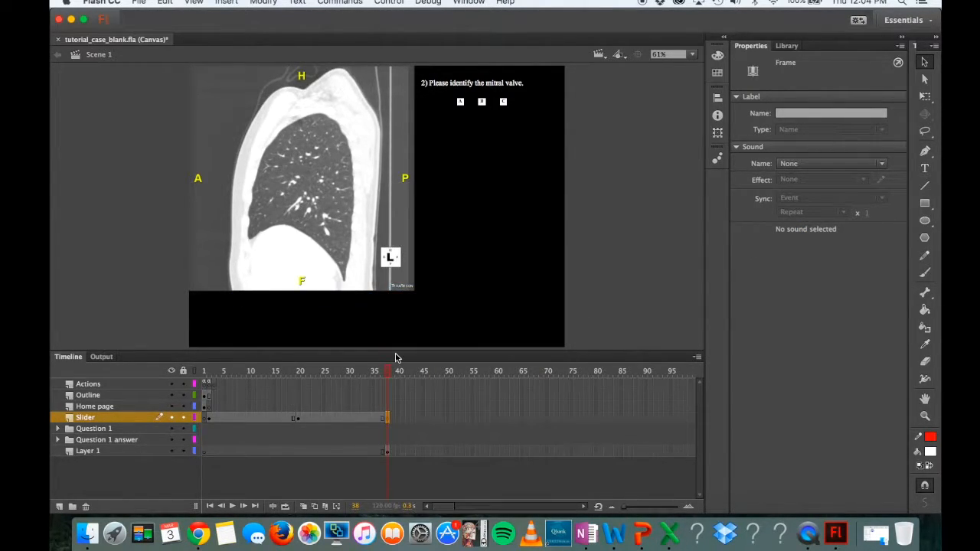
drag(389, 373, 392, 426)
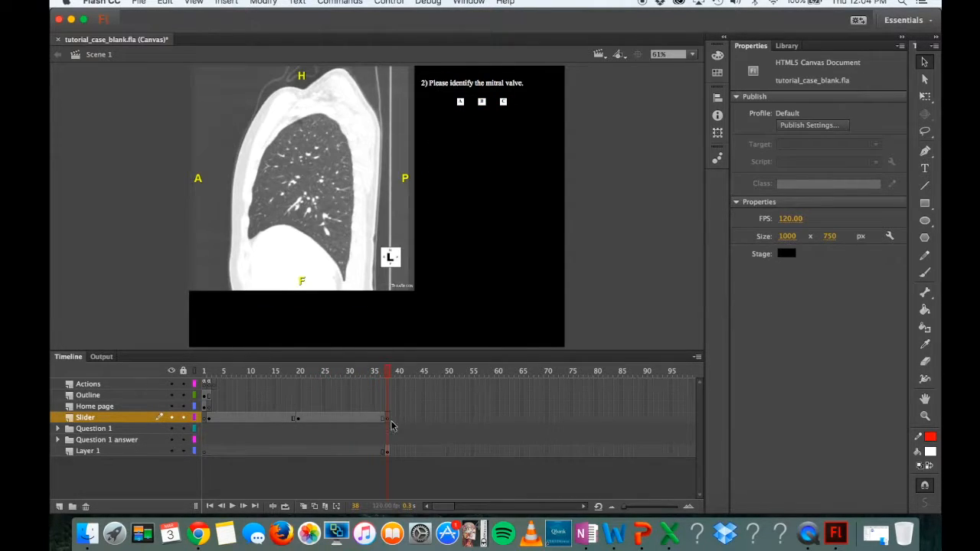
click(389, 420)
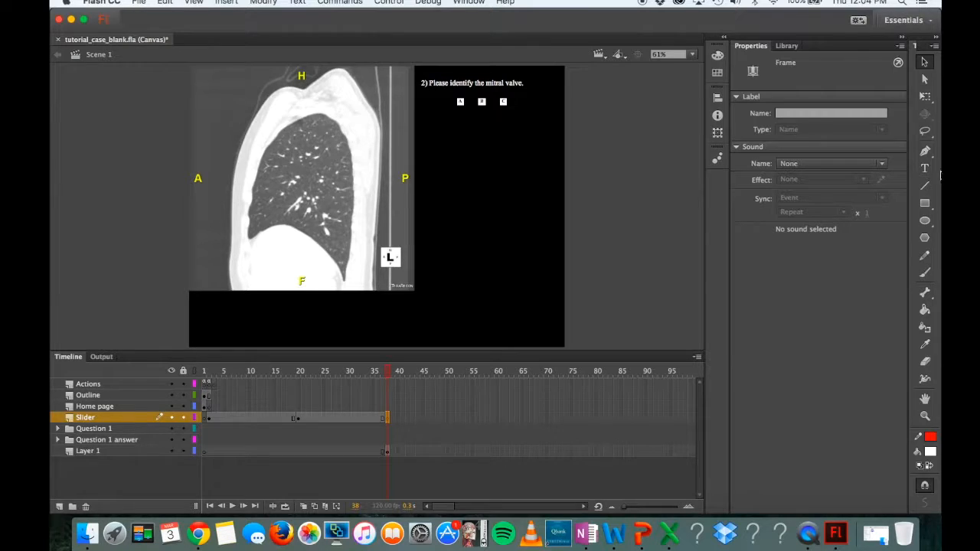
Step: Change the Question 2 text to "2) Identify the middle lobe."
click(693, 54)
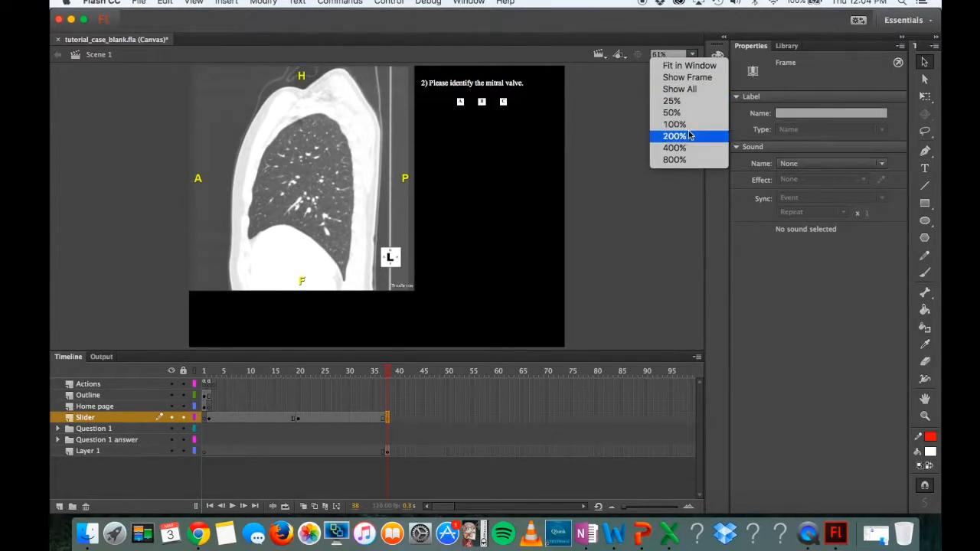
click(534, 82)
click(524, 86)
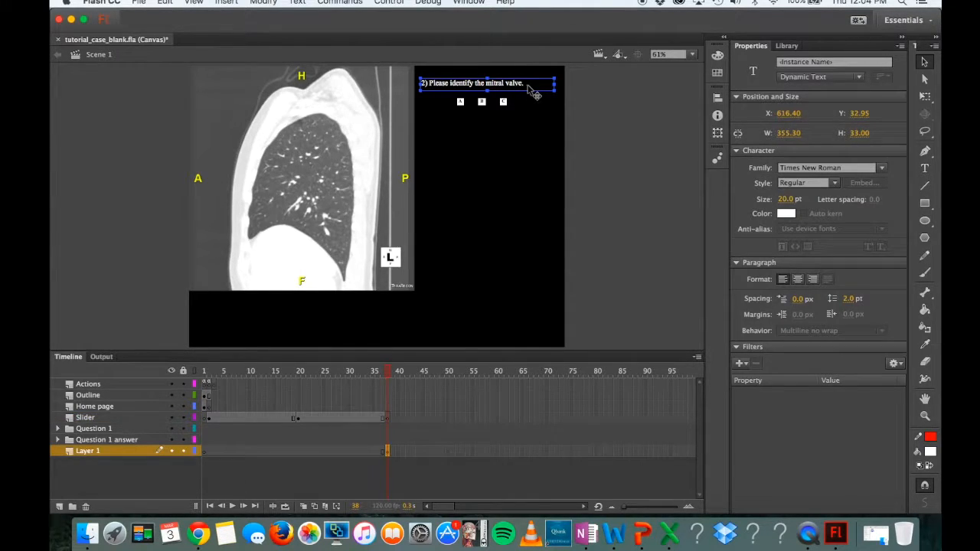
double_click(528, 82)
drag(528, 83, 437, 83)
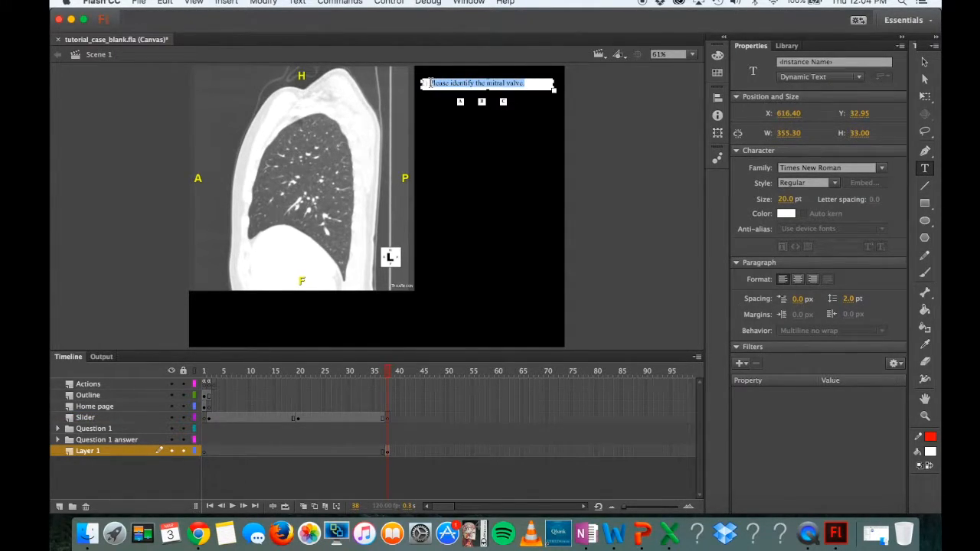
key(BackSpace)
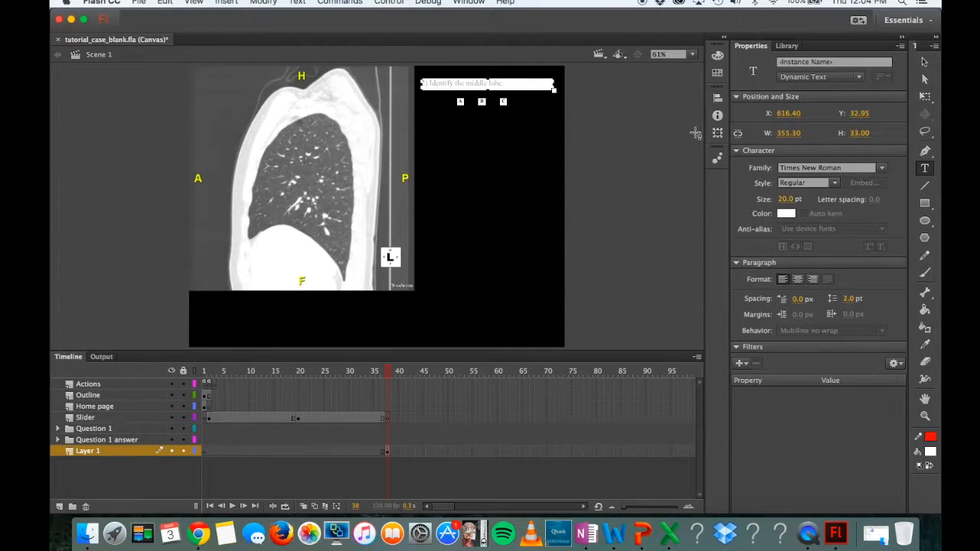
click(696, 60)
click(674, 139)
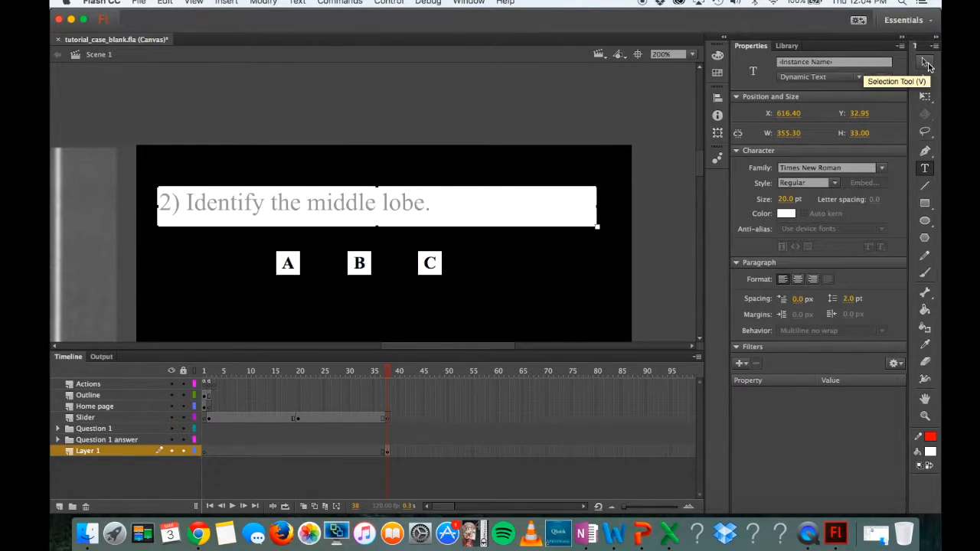
click(928, 63)
Step: Examine the lung area of the Question 2 image at 100% zoom
scroll(518, 237, left, 10)
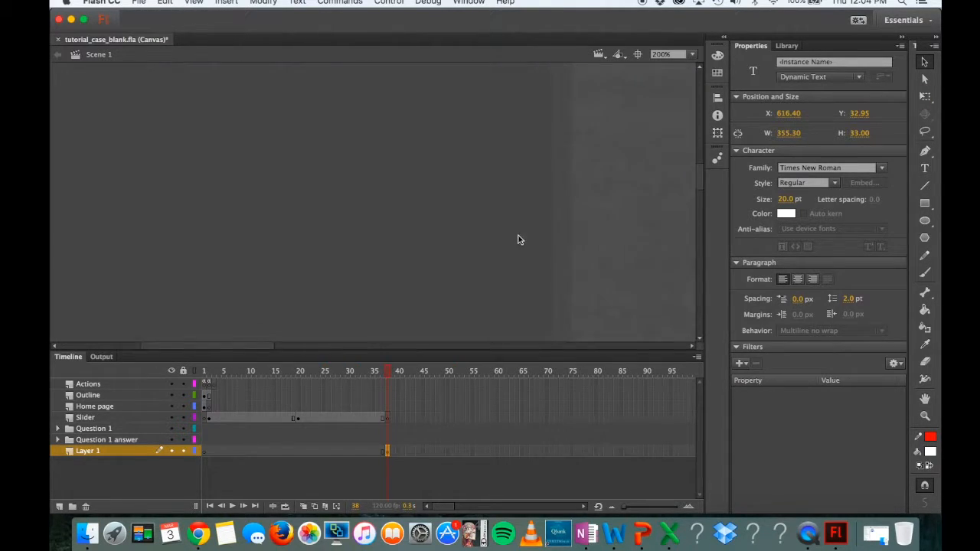
scroll(518, 240, down, 3)
click(691, 58)
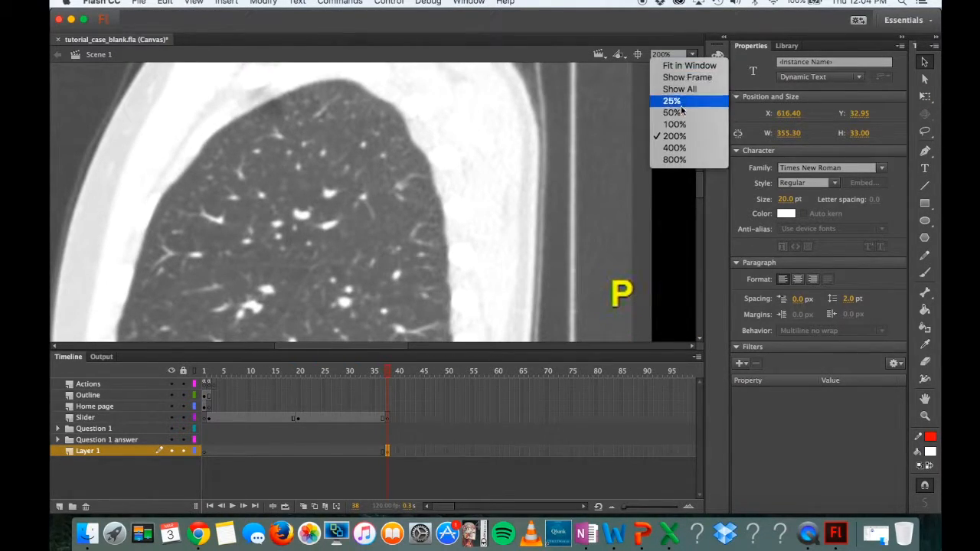
click(674, 123)
scroll(321, 257, down, 5)
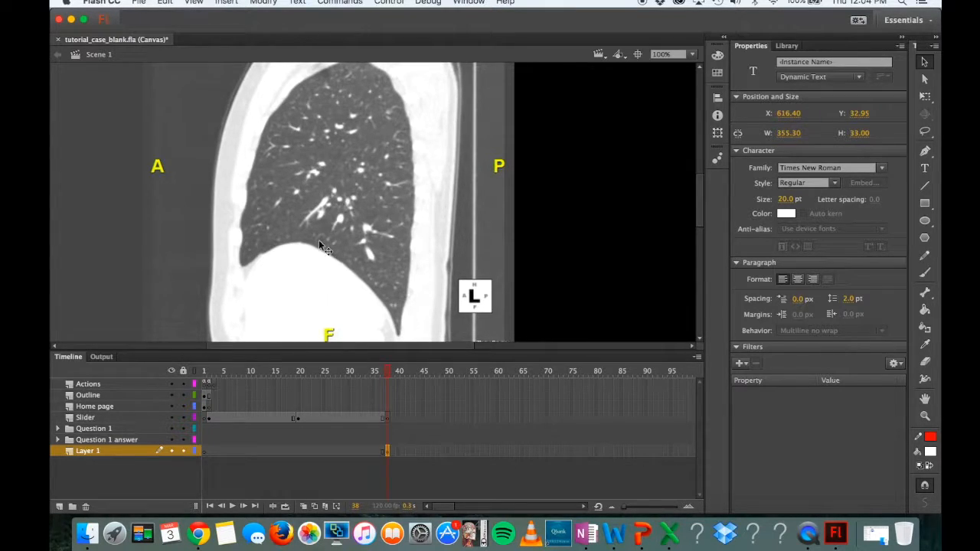
scroll(319, 249, up, 2)
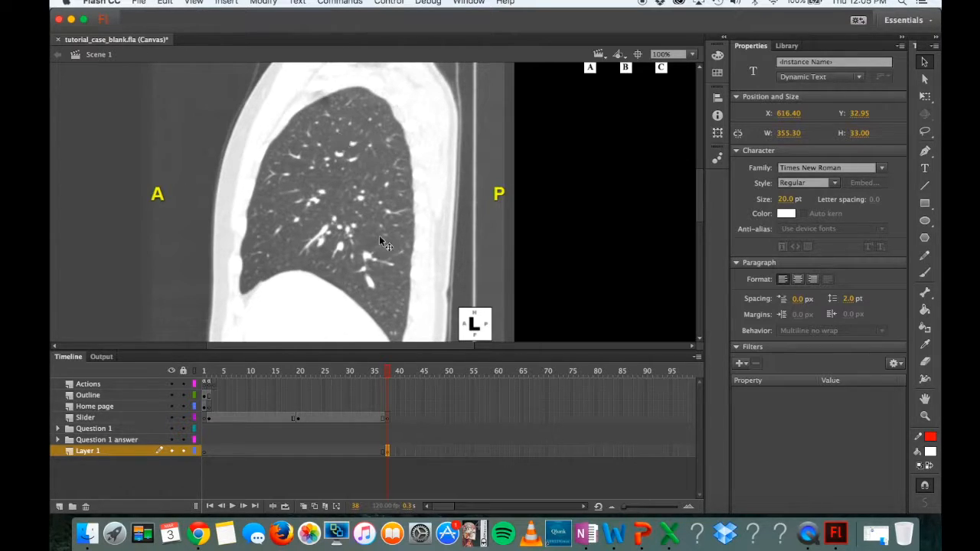
Step: Create a red 20 pt "A" text label on the black area beside the image and give it a Drop Shadow filter
click(925, 167)
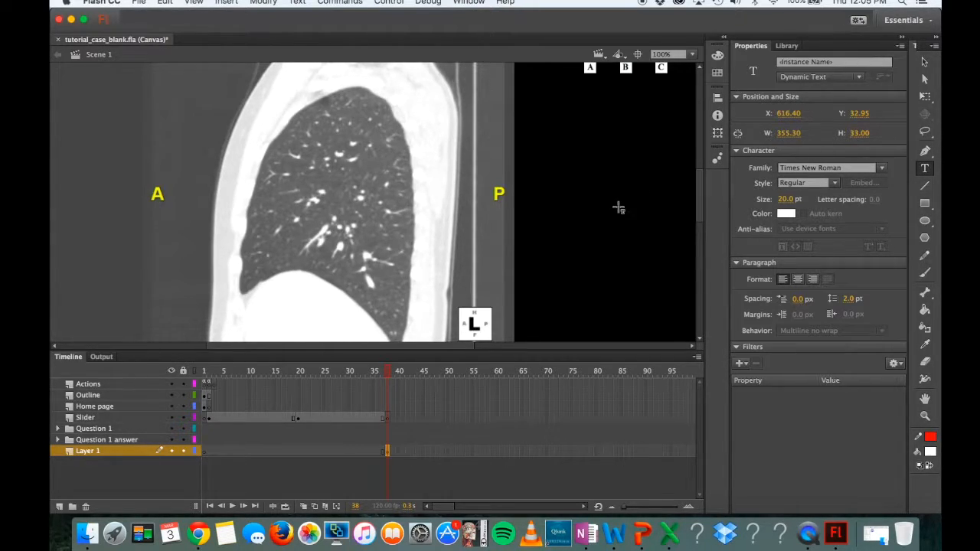
click(786, 214)
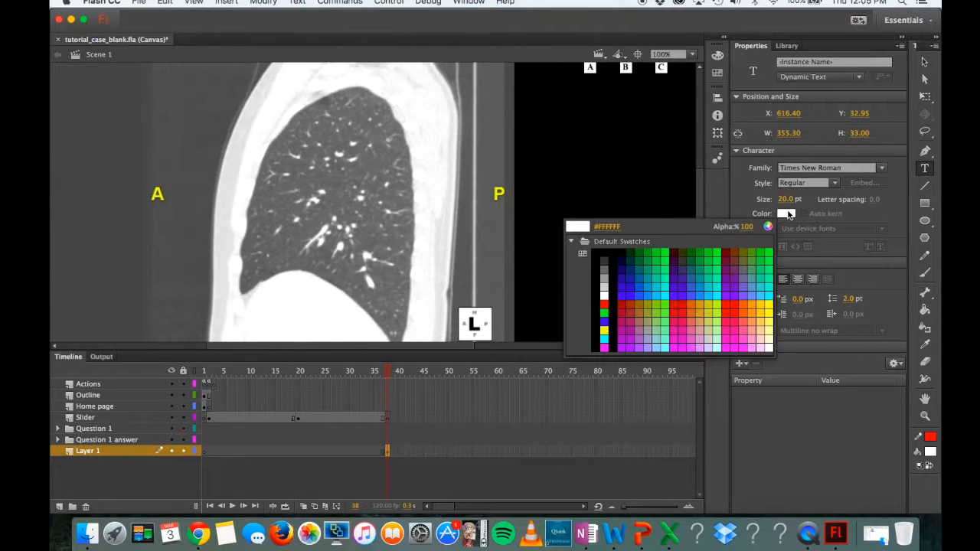
click(605, 305)
click(550, 198)
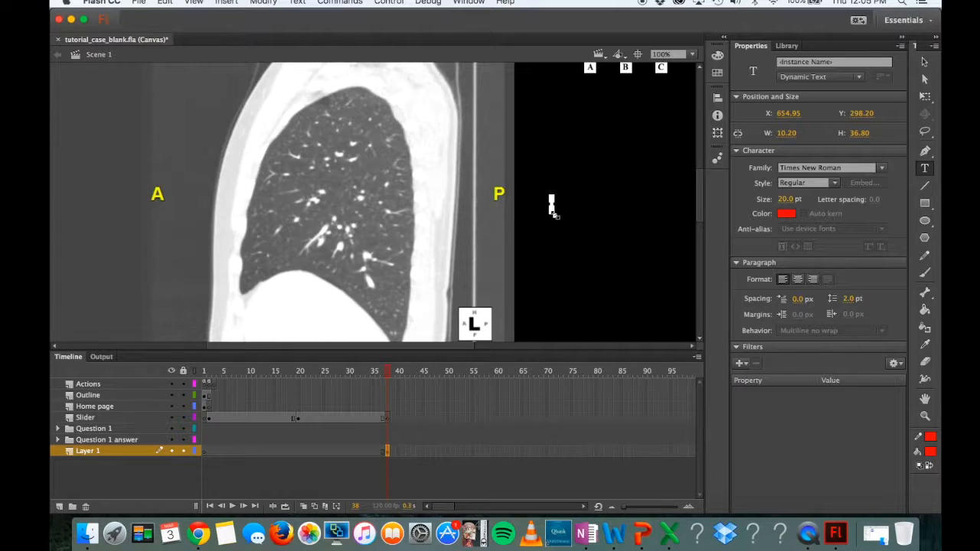
text(A)
click(740, 363)
click(753, 375)
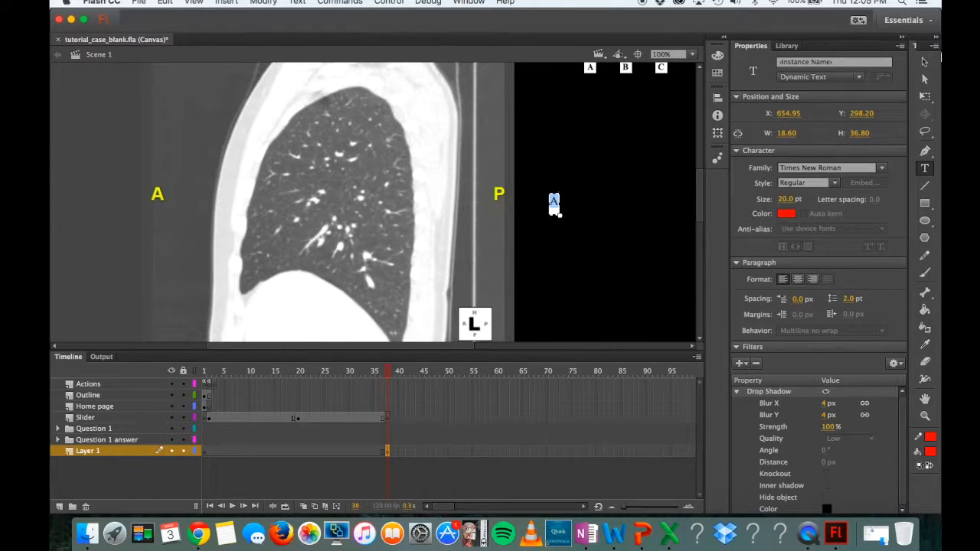
Step: Move the red A label onto the anterior part of the lung, above the diaphragm
click(924, 62)
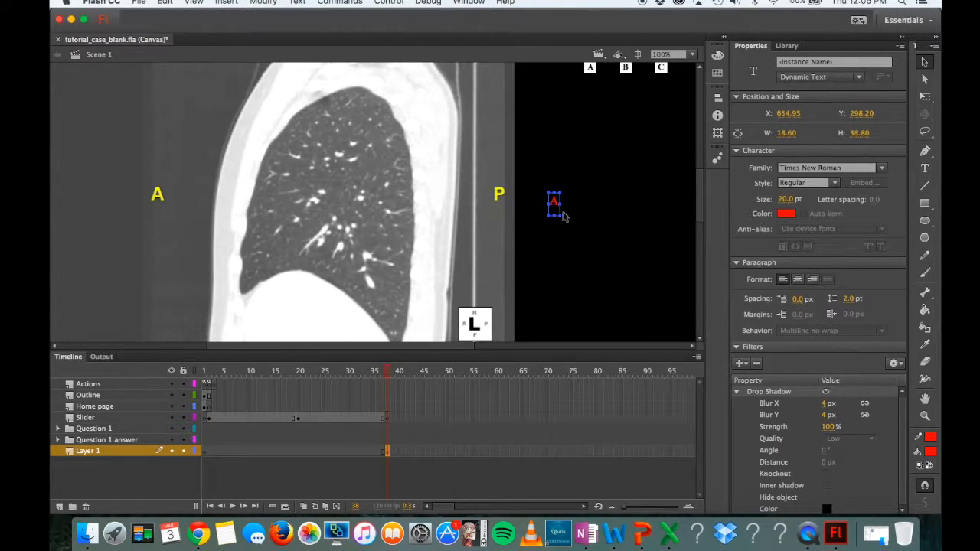
drag(557, 203, 292, 217)
click(568, 235)
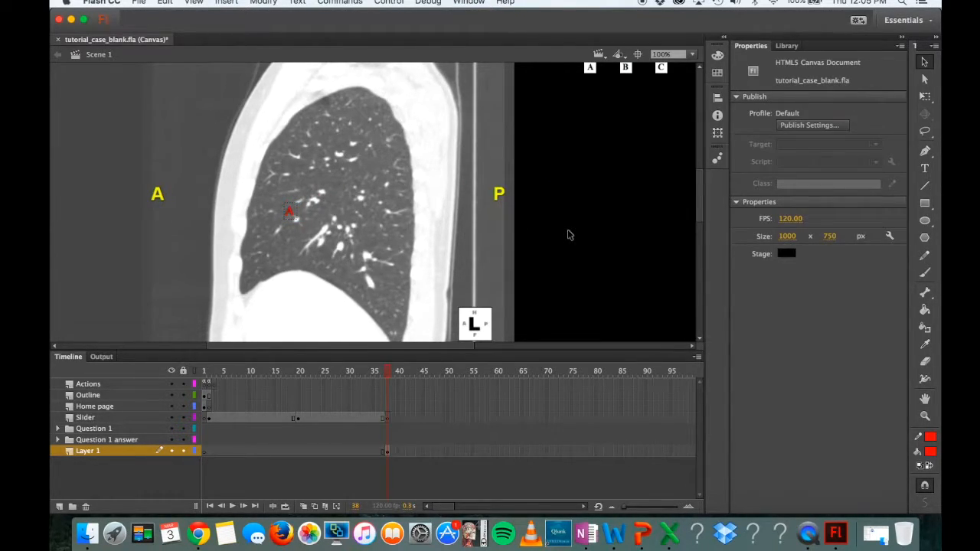
Step: Create a second text box about 78 by 63 px on the black area containing a red "B"
key(super+v)
key(super+z)
click(925, 168)
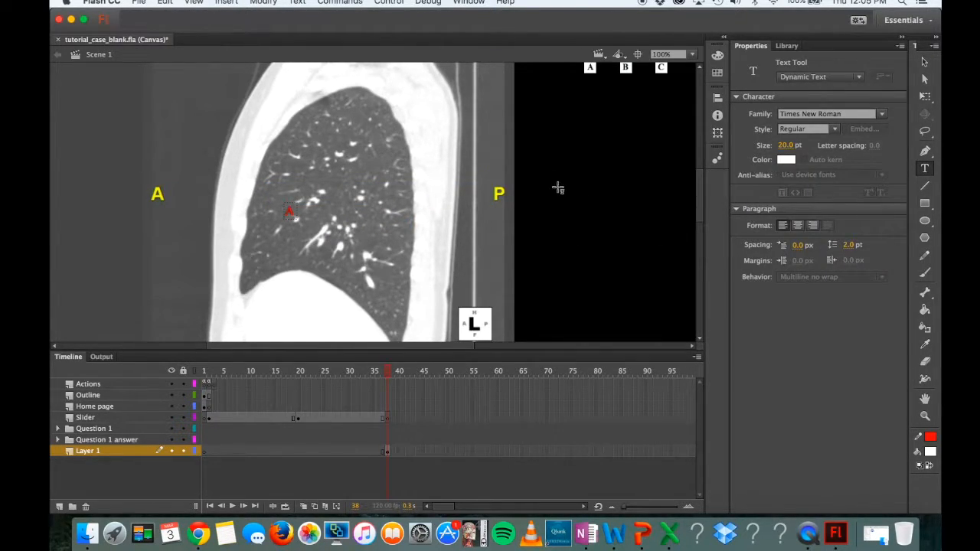
drag(556, 175, 604, 211)
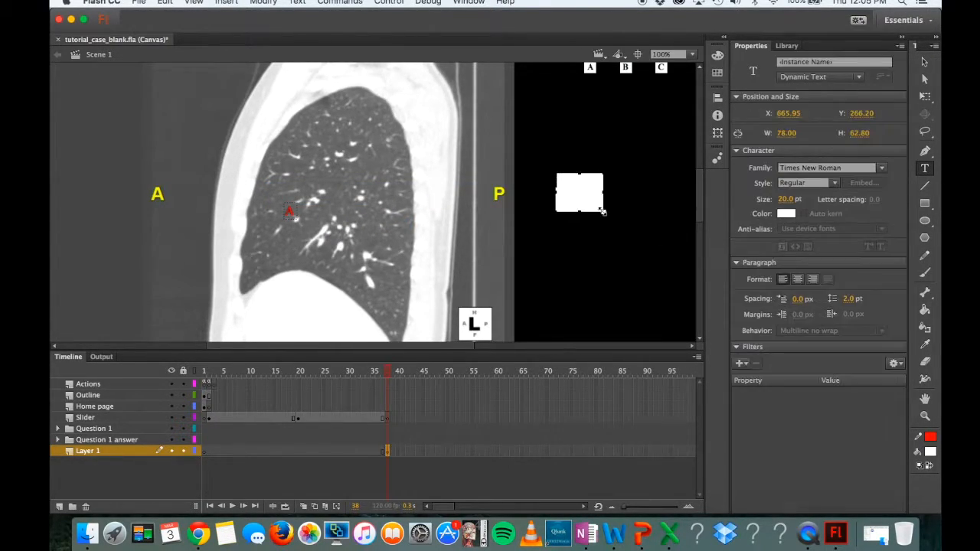
click(787, 214)
click(608, 300)
text(B)
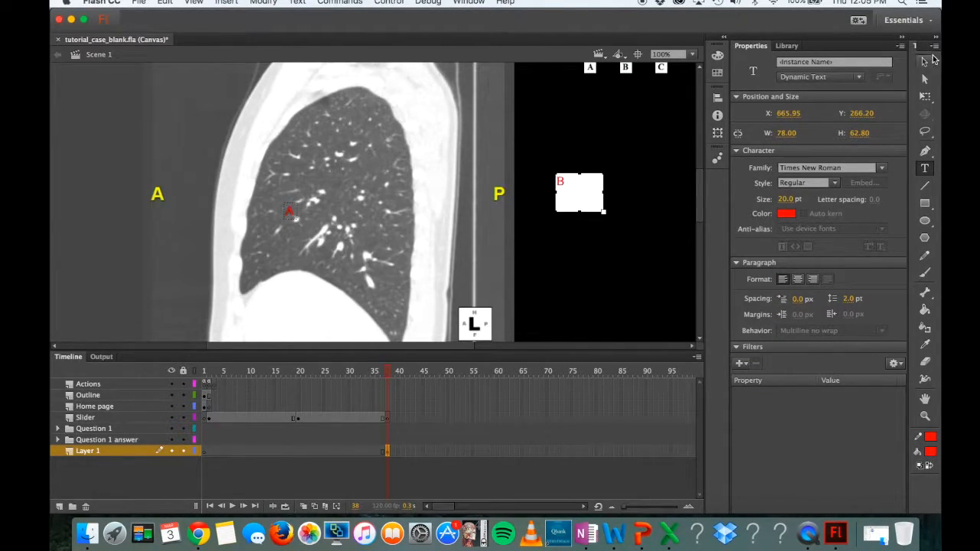
Step: Shrink the B text box to about 19 by 26 px and place it beside the A label on the lung
click(923, 60)
drag(603, 212, 311, 213)
click(549, 227)
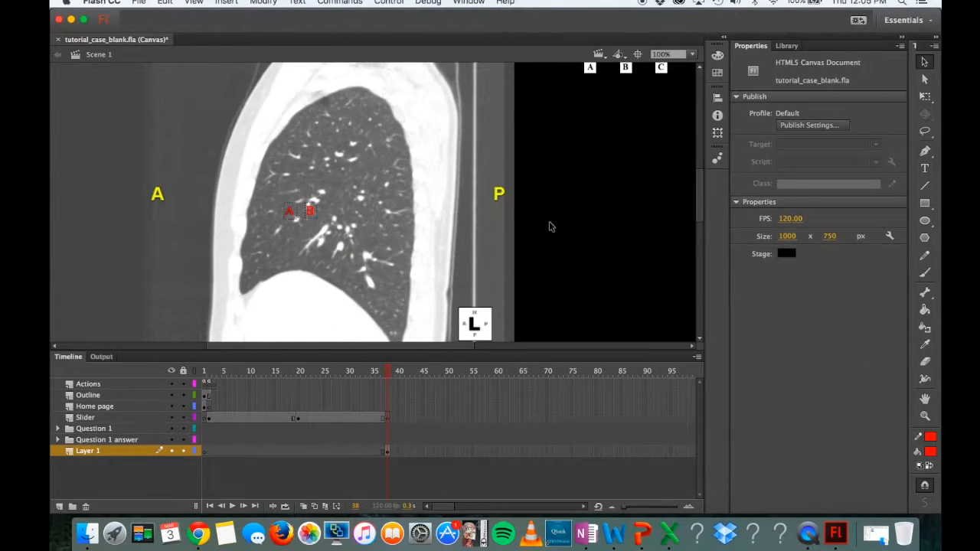
Step: Apply a Drop Shadow filter to the B label and move it to the upper part of the lung
double_click(310, 211)
double_click(310, 212)
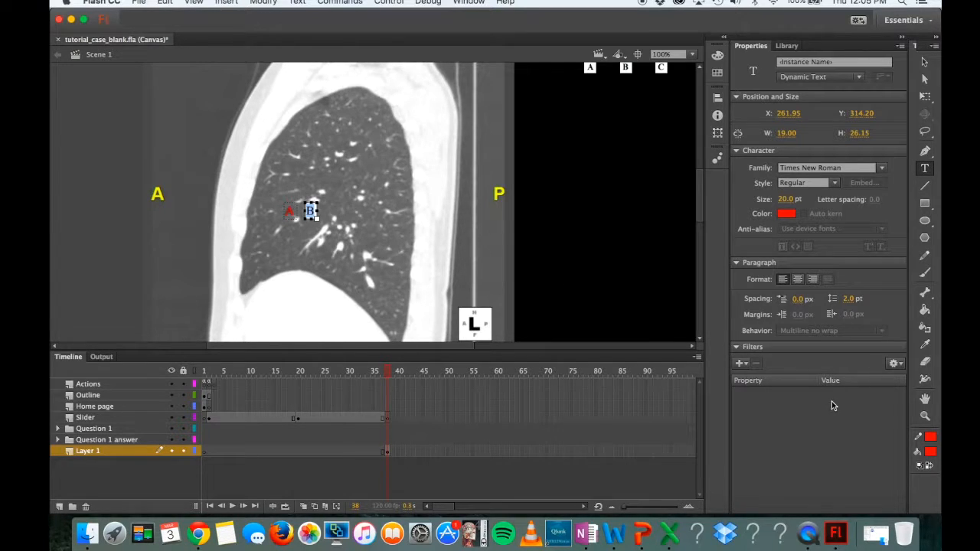
click(743, 367)
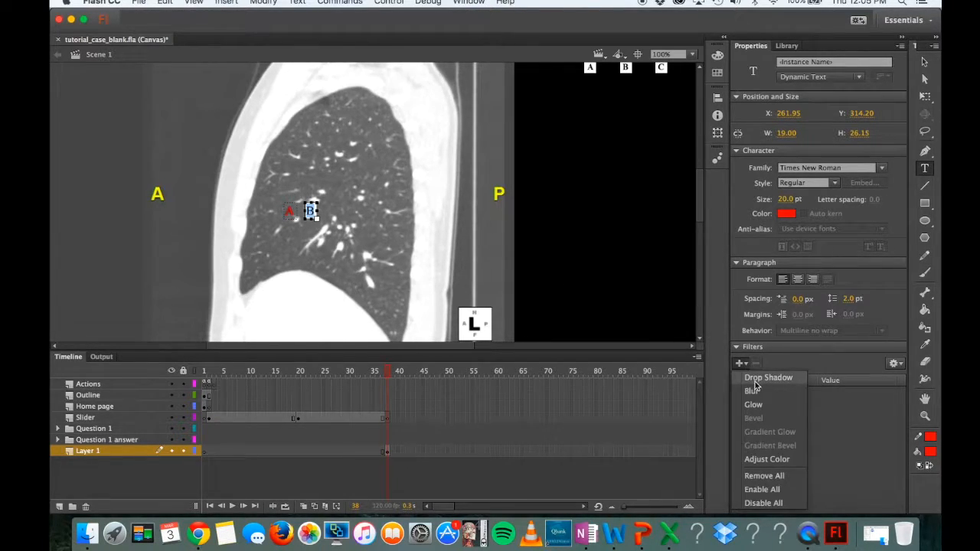
click(749, 376)
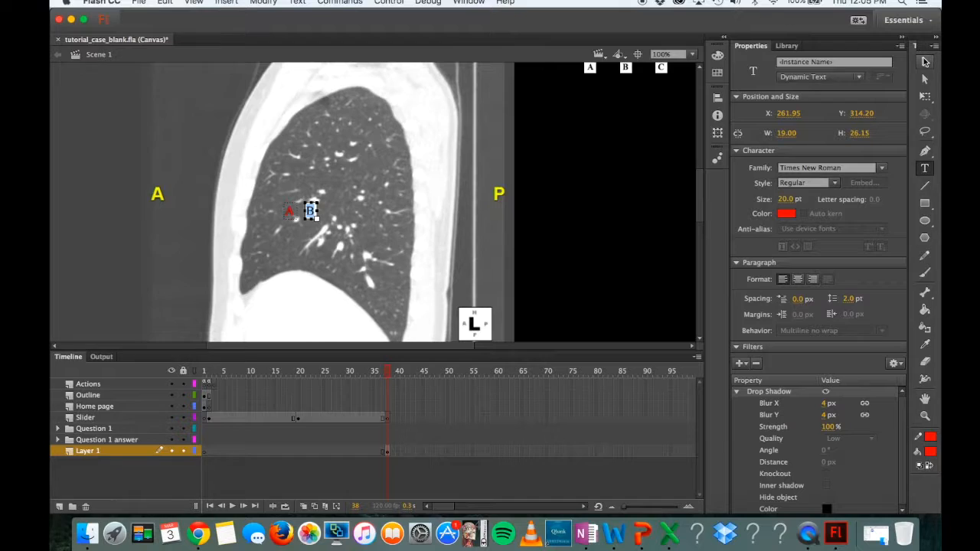
click(925, 62)
drag(310, 211, 335, 148)
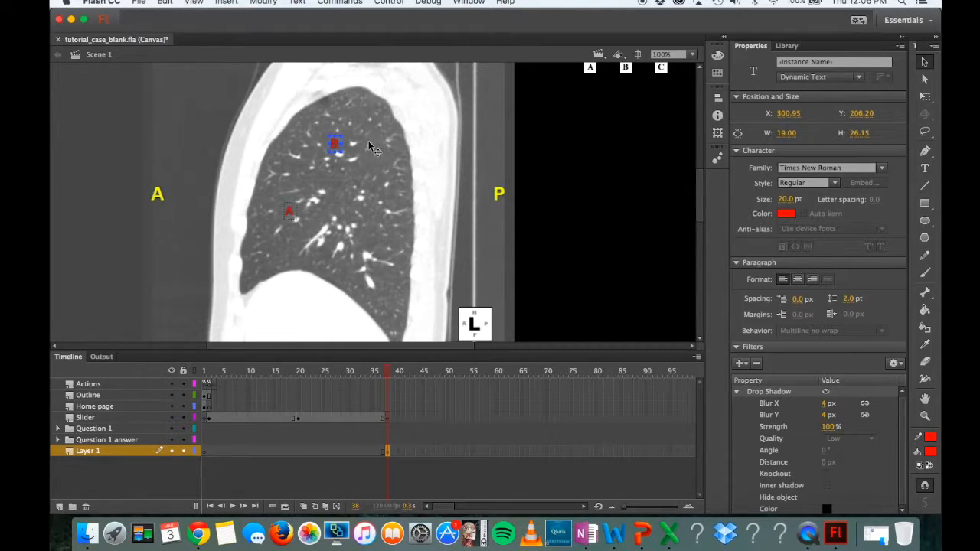
Step: Paste a copy of the B label, change its letter to "C" and place it in the posterior part of the lung
key(super+v)
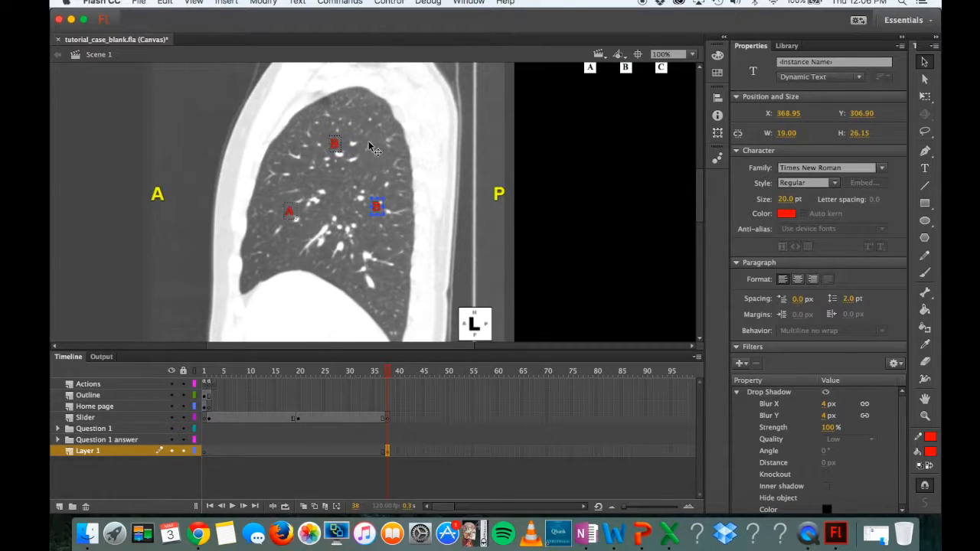
key(t)
click(376, 206)
drag(382, 207, 366, 206)
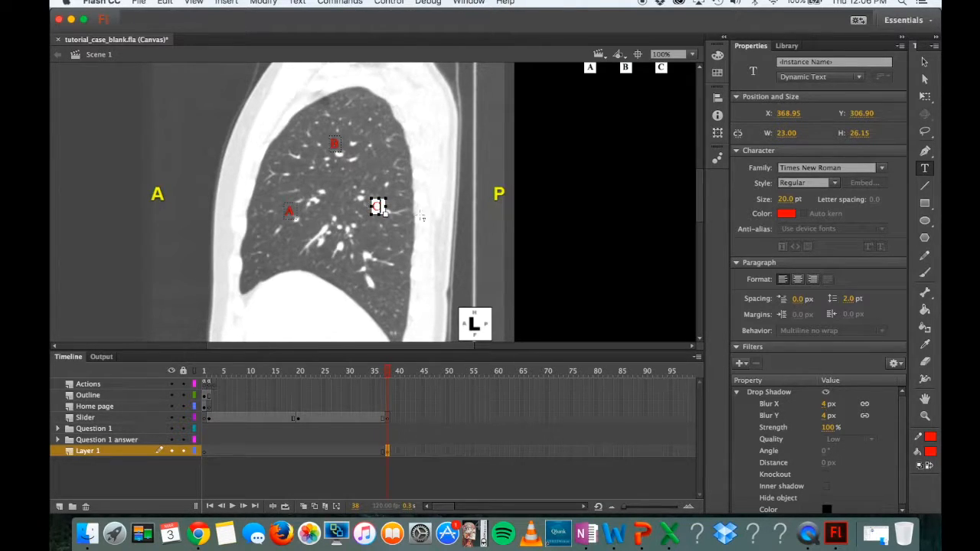
key(Escape)
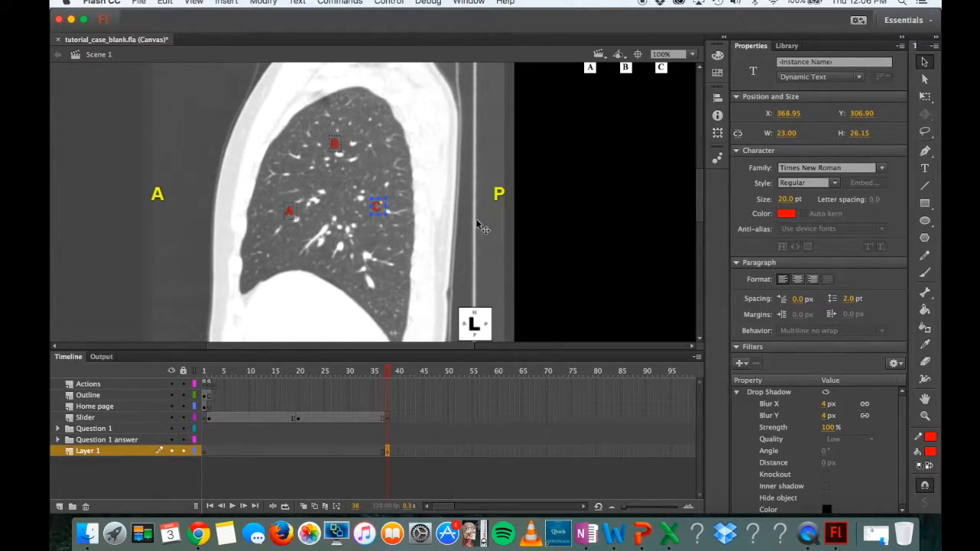
drag(381, 212, 367, 234)
Step: Set the color of the whole "2) Identify the middle lobe." question text to white
scroll(565, 228, down, 5)
scroll(565, 225, up, 10)
scroll(564, 226, right, 6)
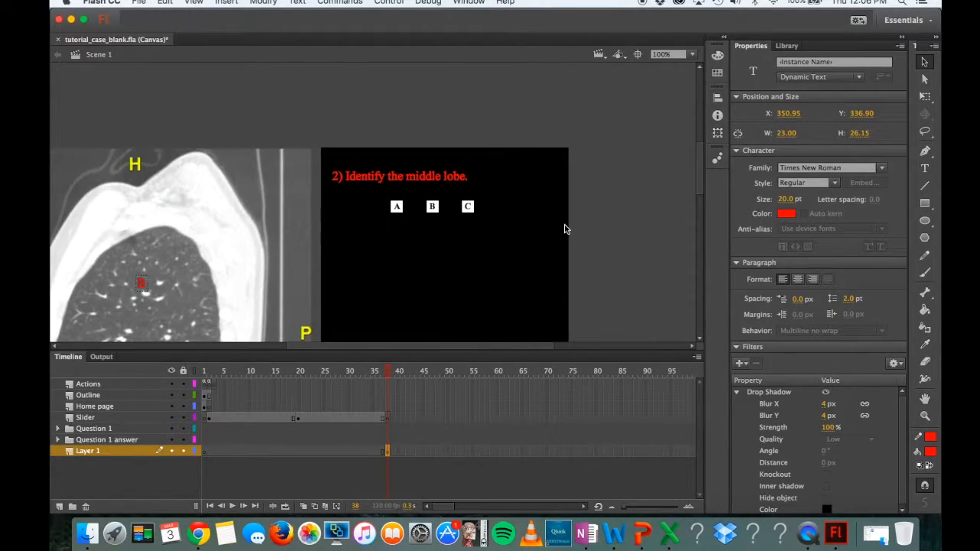
double_click(466, 177)
drag(471, 177, 331, 177)
click(786, 214)
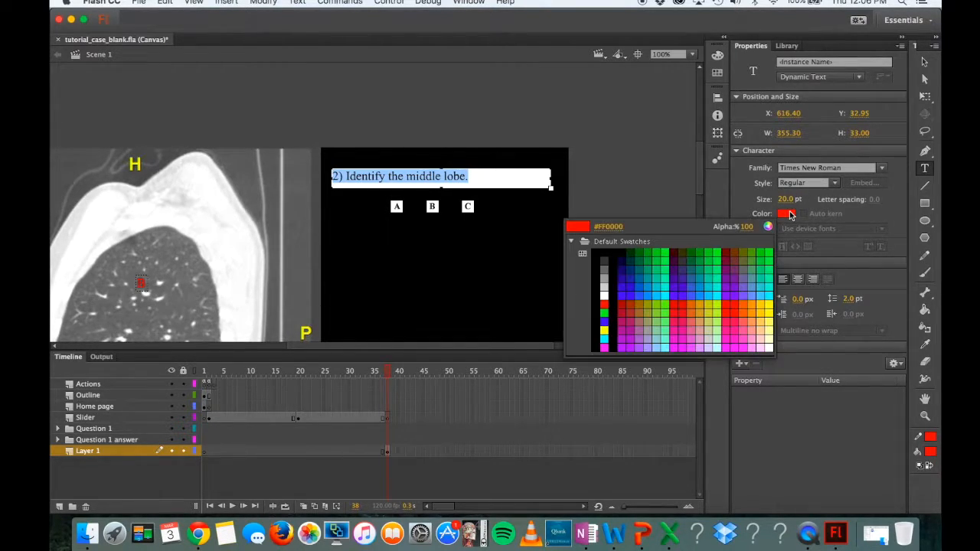
click(604, 296)
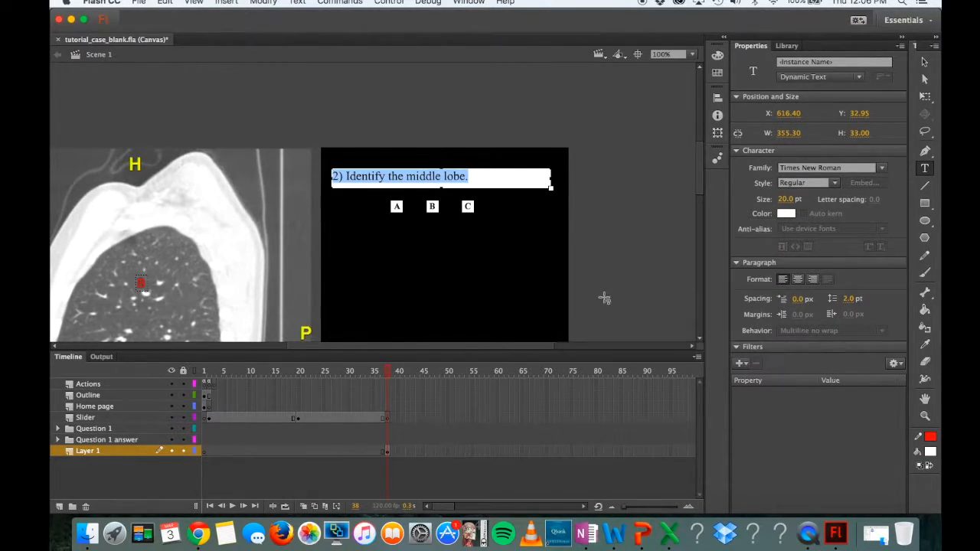
click(526, 305)
Step: Review the A, B and C labels on the lung with the question text, ending with the whole stage fitted in view
scroll(525, 305, left, 5)
scroll(526, 305, down, 2)
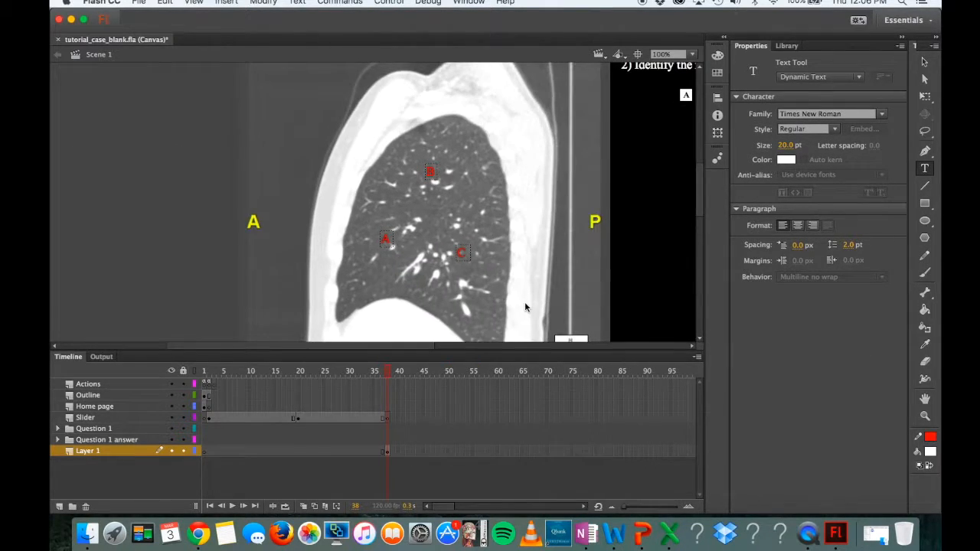
scroll(526, 307, right, 2)
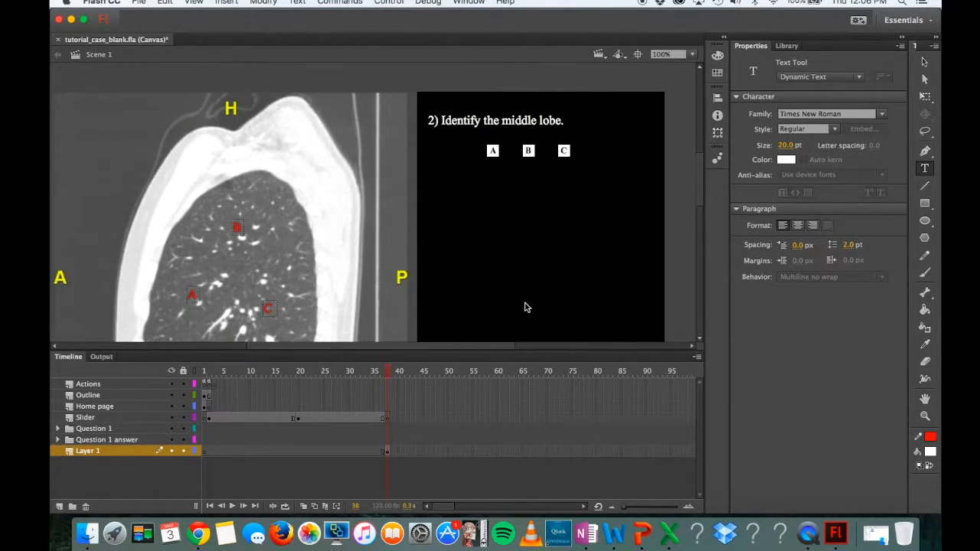
scroll(525, 307, down, 5)
scroll(525, 307, left, 2)
scroll(525, 307, up, 4)
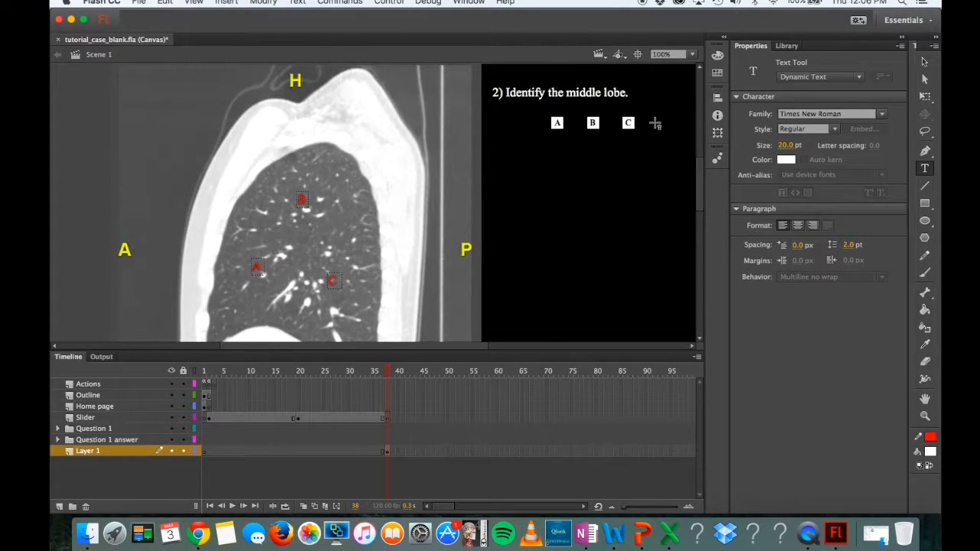
click(692, 54)
click(689, 66)
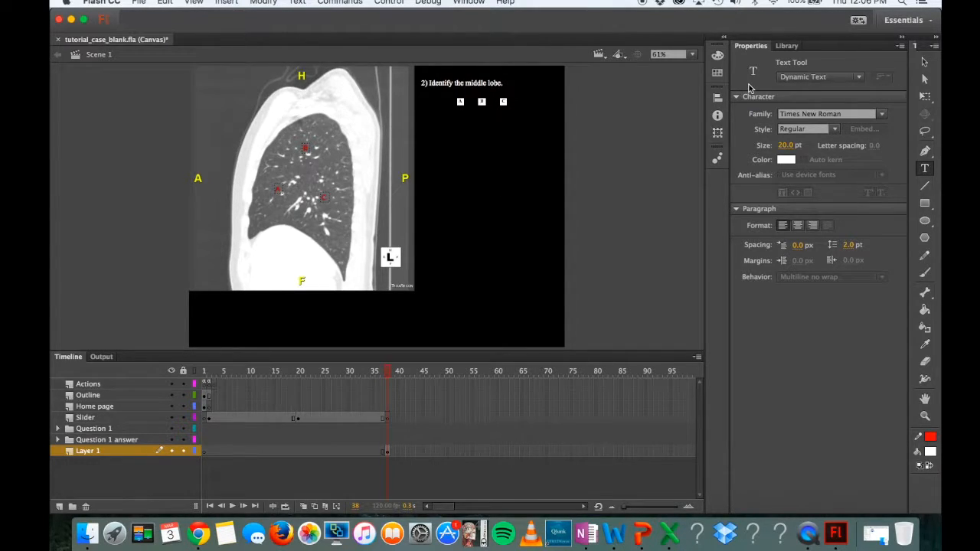
Step: Preview the d2, c2, b2 and a2 symbols in the library's Q2 buttons folder and collapse the folder
click(793, 45)
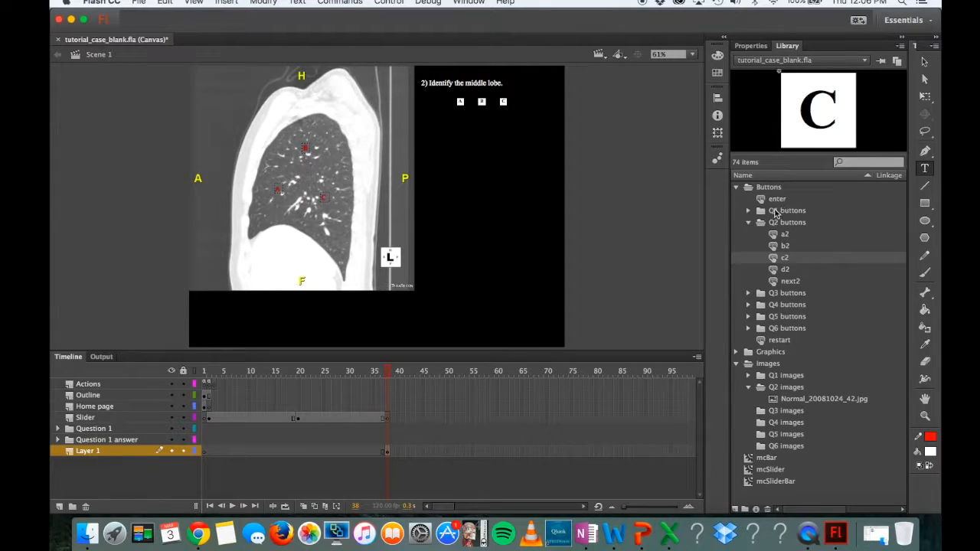
click(786, 269)
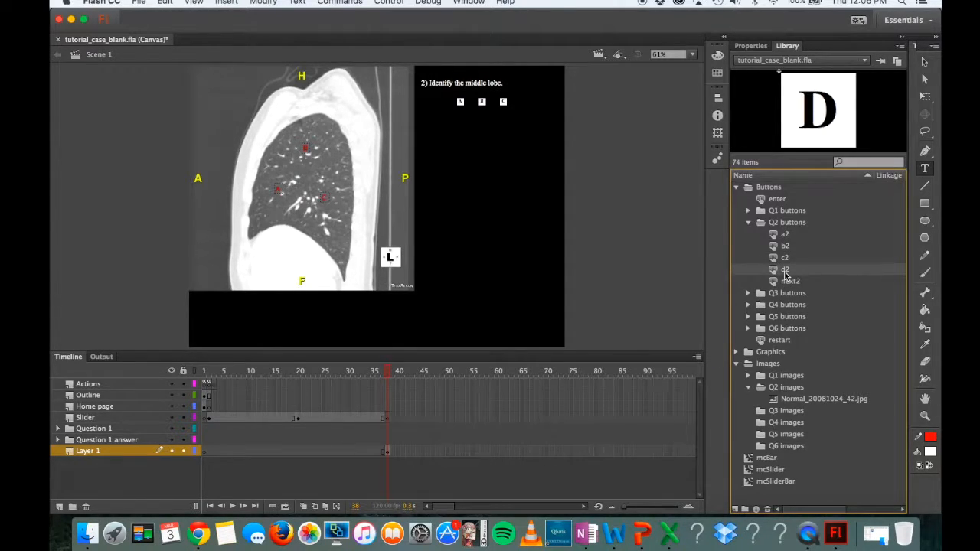
click(785, 259)
click(784, 247)
click(784, 234)
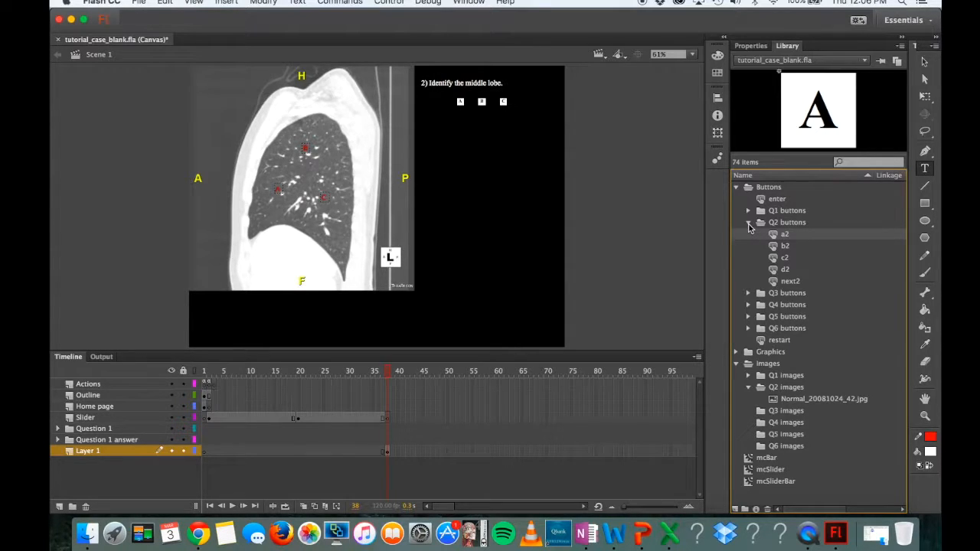
click(749, 223)
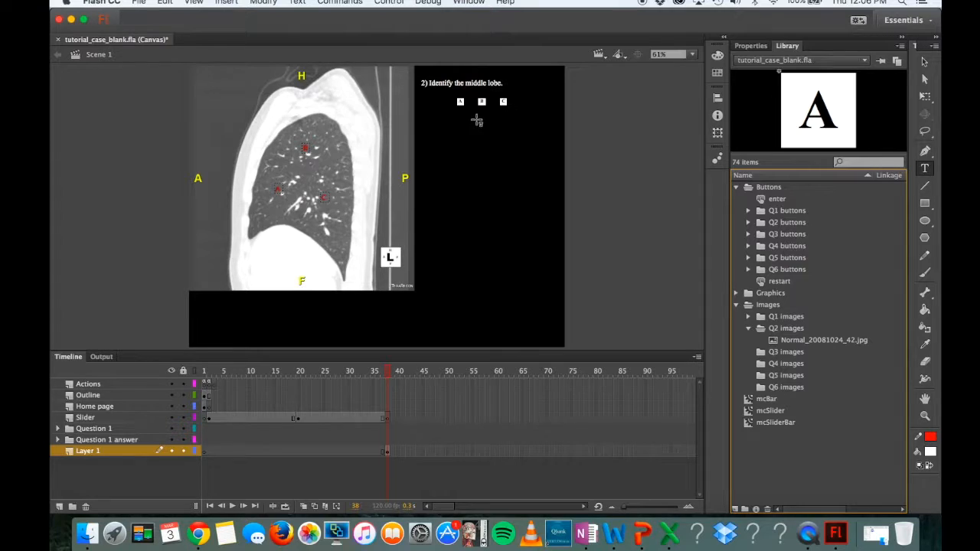
Step: Open the Question 2 A button's symbol at 200% zoom and compare its Up and Over states
click(925, 61)
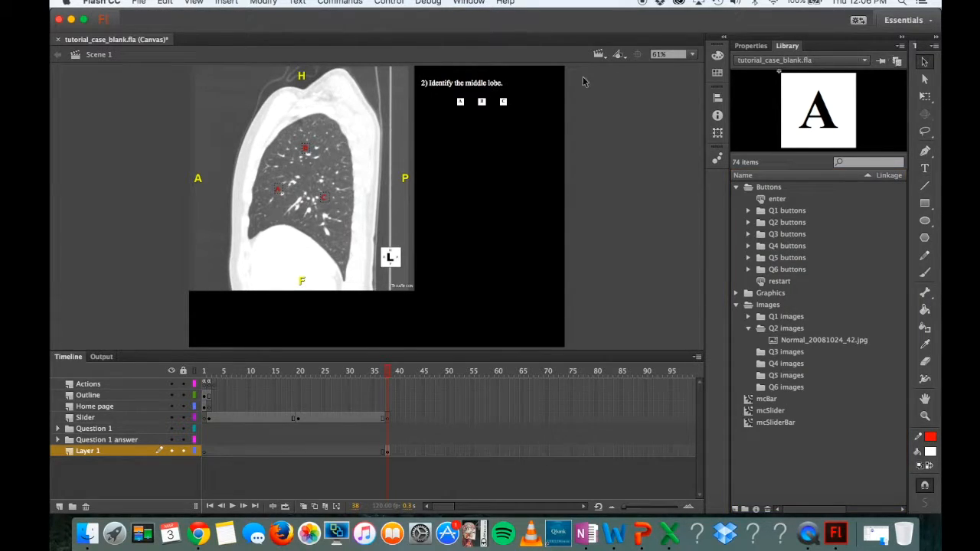
click(459, 102)
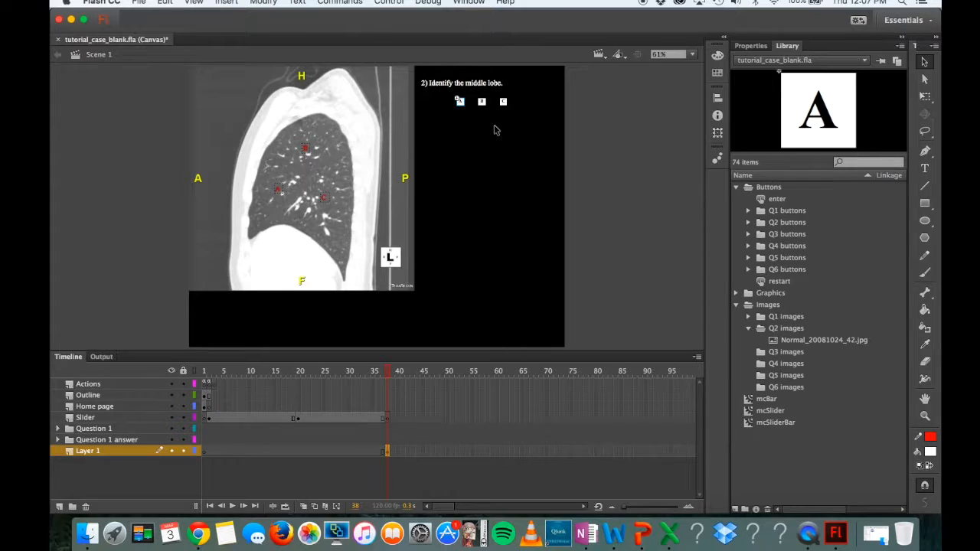
click(692, 54)
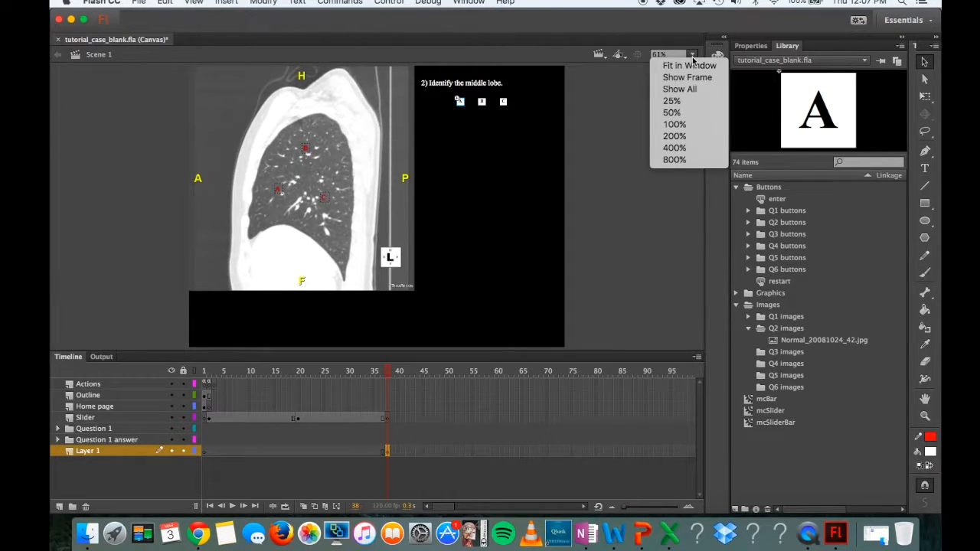
click(684, 135)
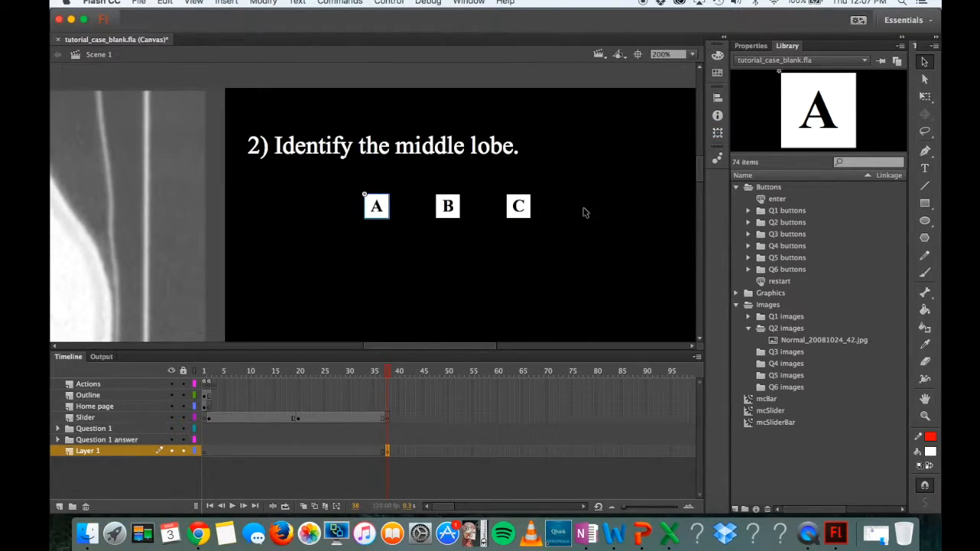
double_click(376, 207)
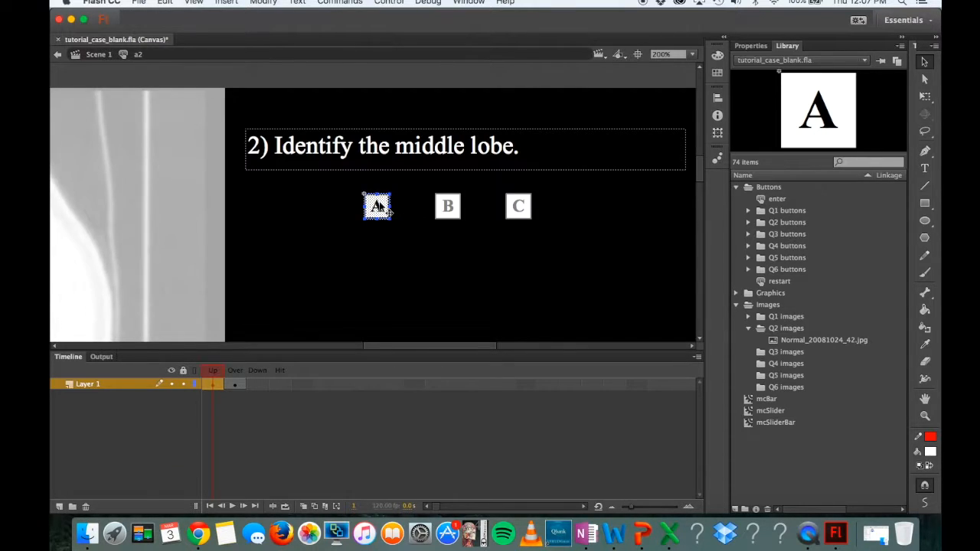
click(219, 372)
click(235, 372)
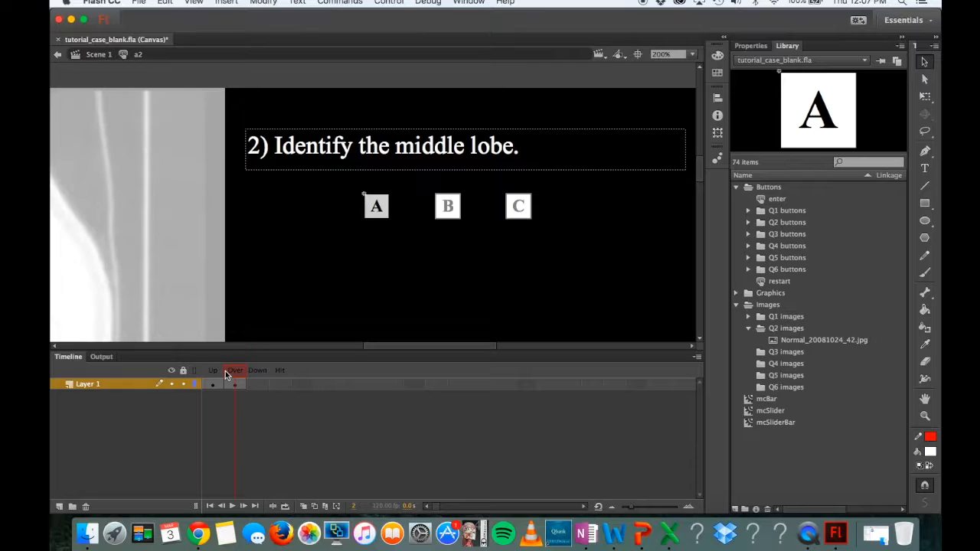
click(214, 373)
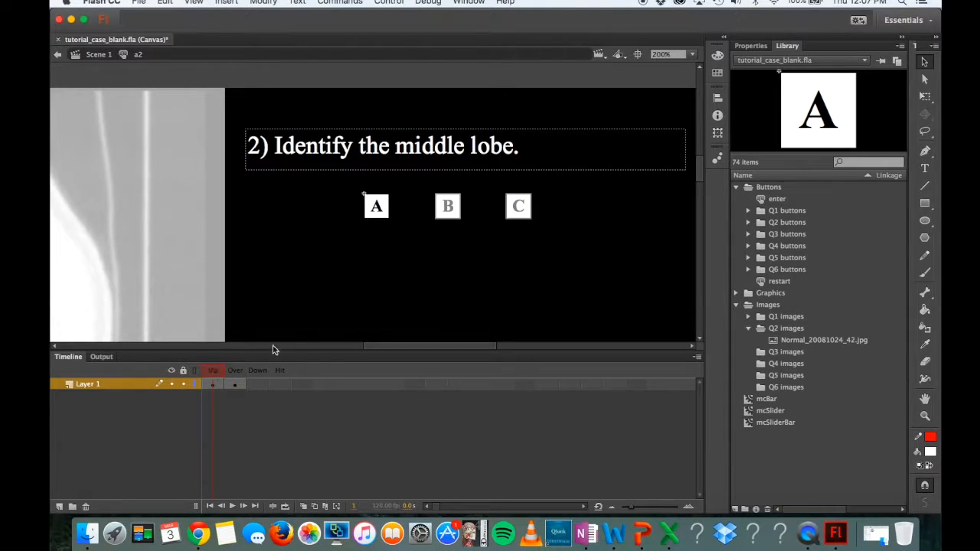
Step: Compare the A button's Over and Up states, then copy its Up artwork onto the main stage below the A, B and C buttons
click(235, 372)
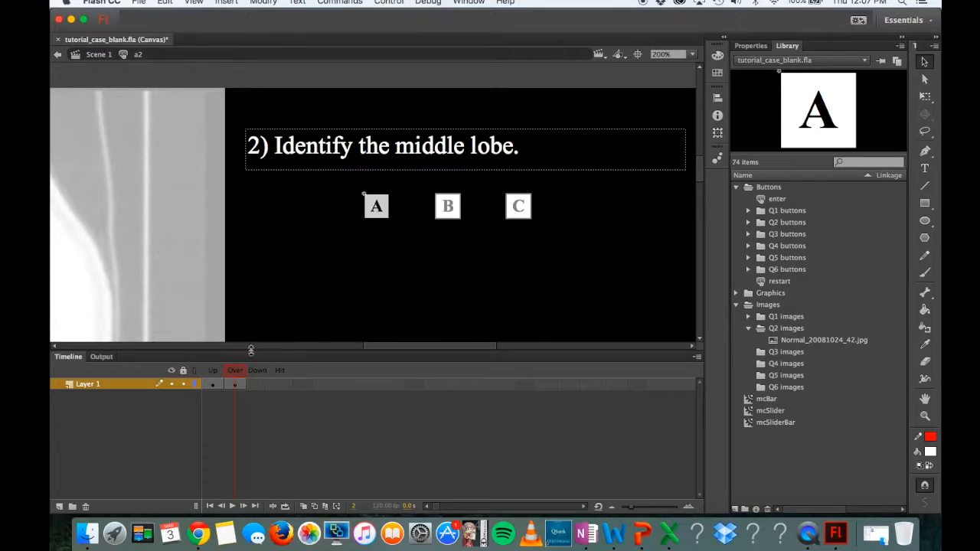
click(214, 375)
drag(407, 244, 353, 181)
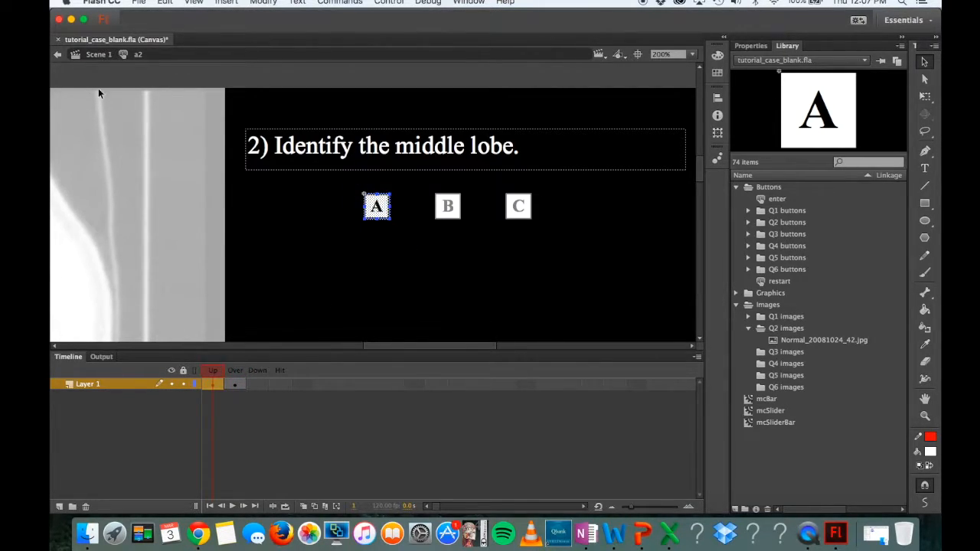
click(59, 55)
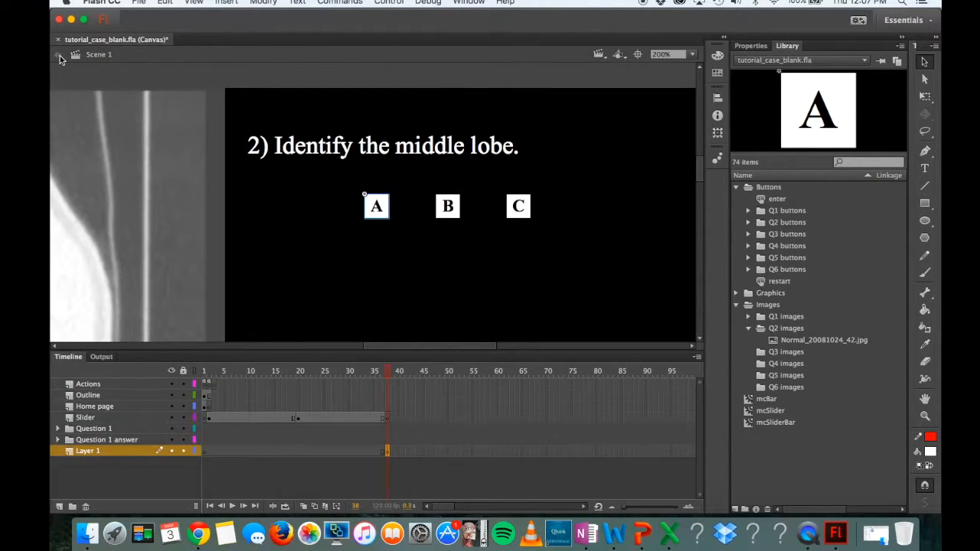
scroll(364, 236, down, 3)
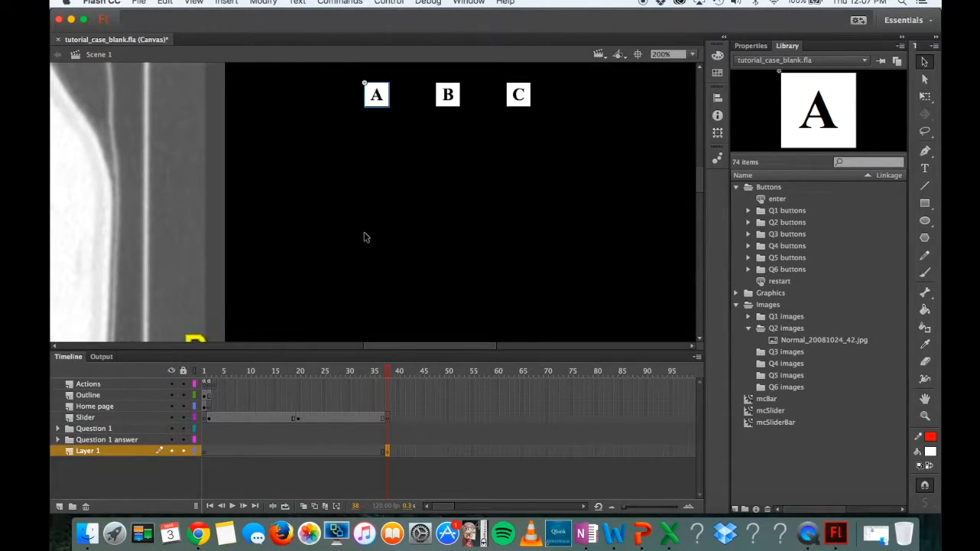
key(ctrl+v)
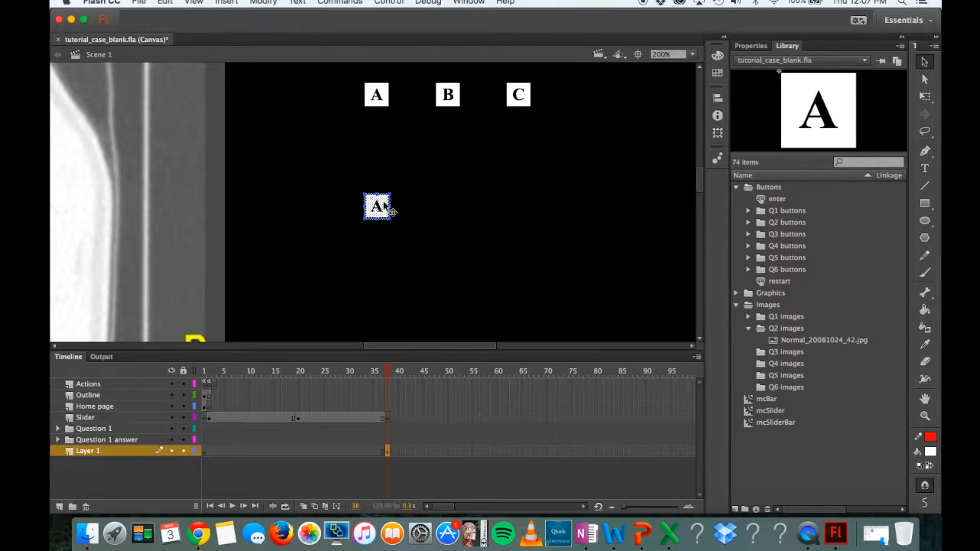
Step: Convert the pasted A square into a button symbol named e2
click(265, 3)
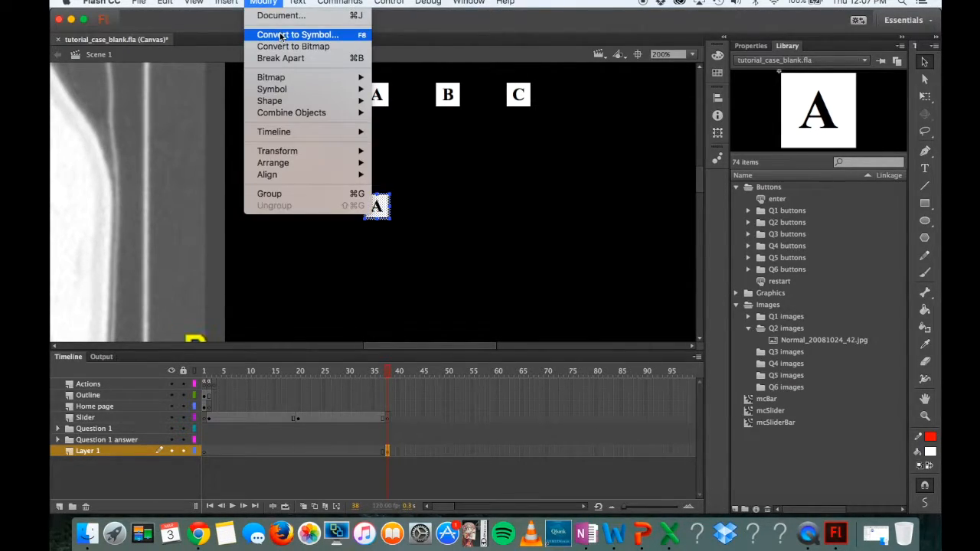
click(281, 36)
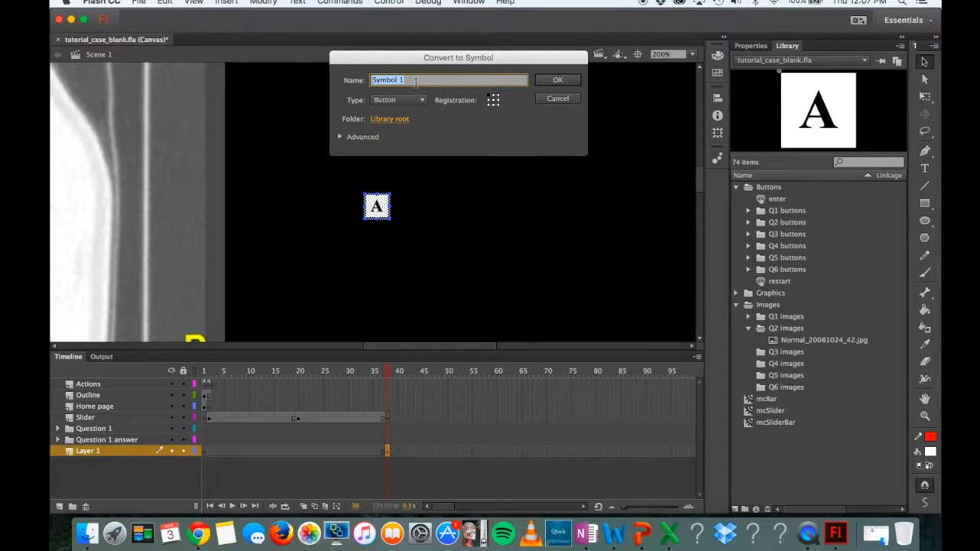
text(e2)
click(557, 79)
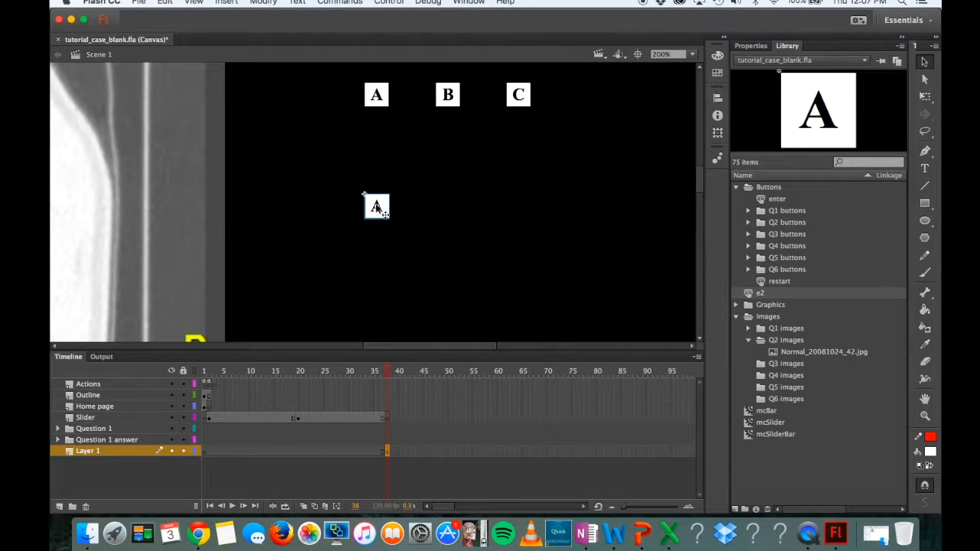
Step: Change the letter inside the e2 button to E and add a keyframe for its Over state
double_click(377, 206)
double_click(381, 209)
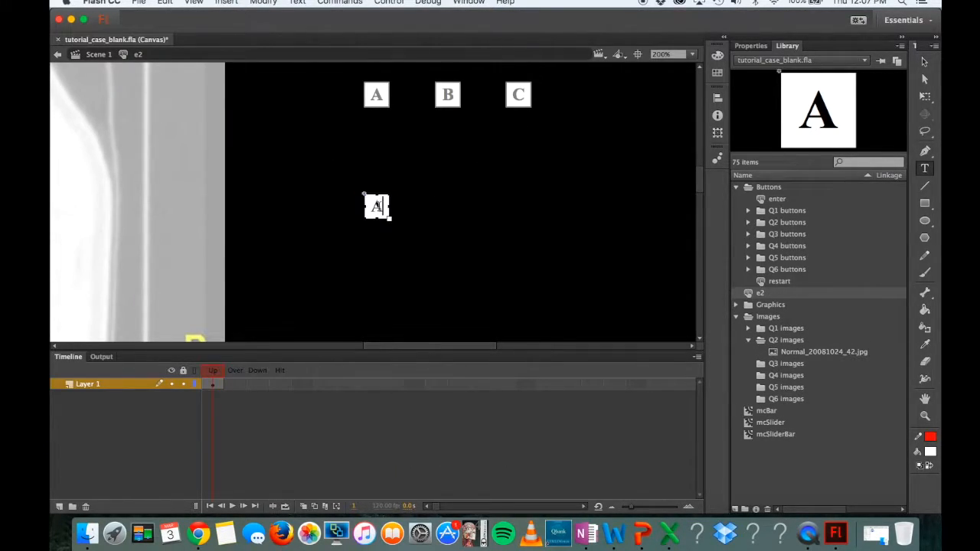
double_click(377, 207)
text(E)
right_click(233, 386)
click(329, 273)
Step: Narrow the E text box in e2's Over state to about 14.75 wide, exposing part of the square behind it
click(693, 56)
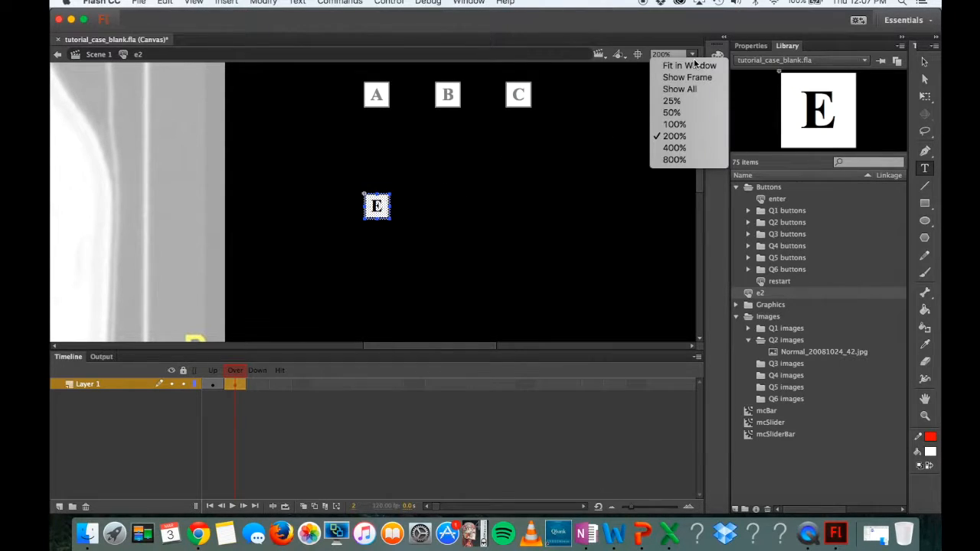
click(674, 148)
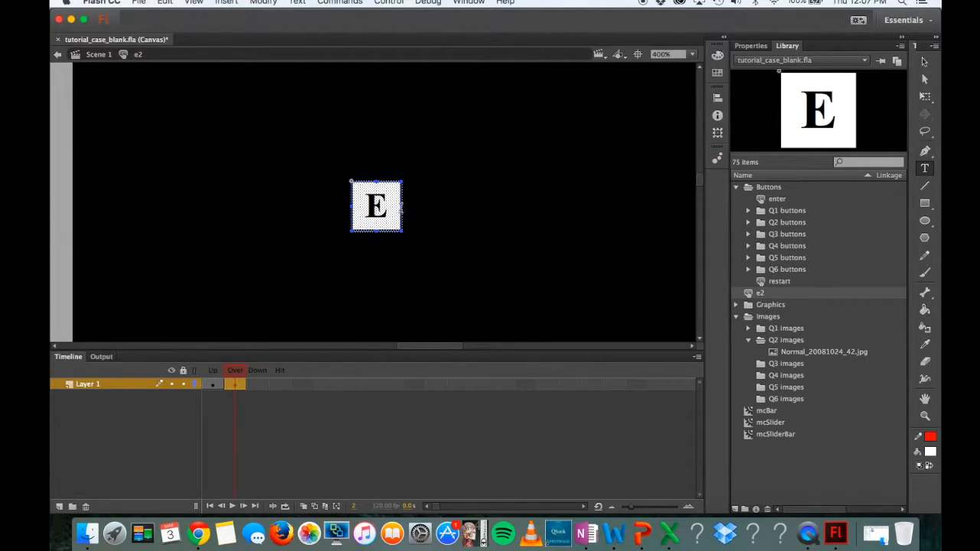
click(923, 63)
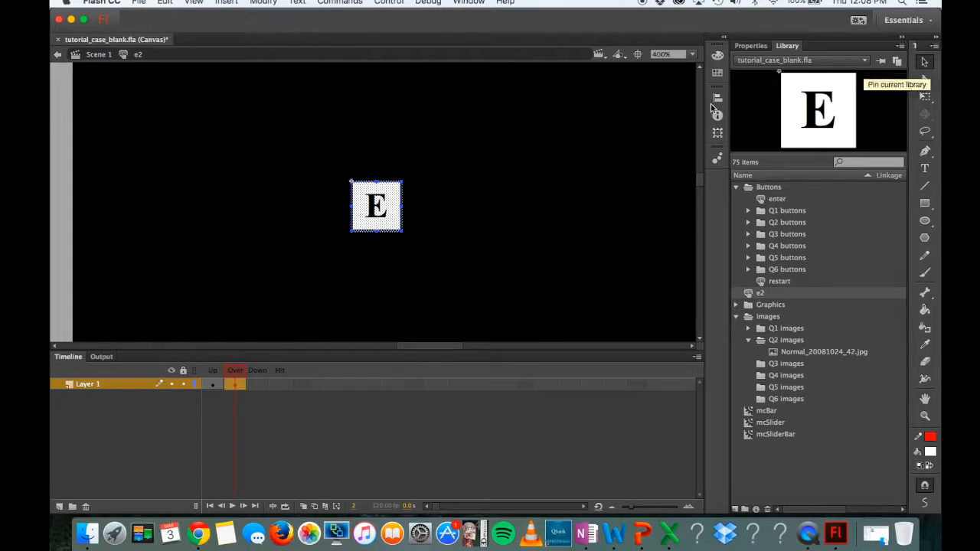
drag(400, 215, 398, 217)
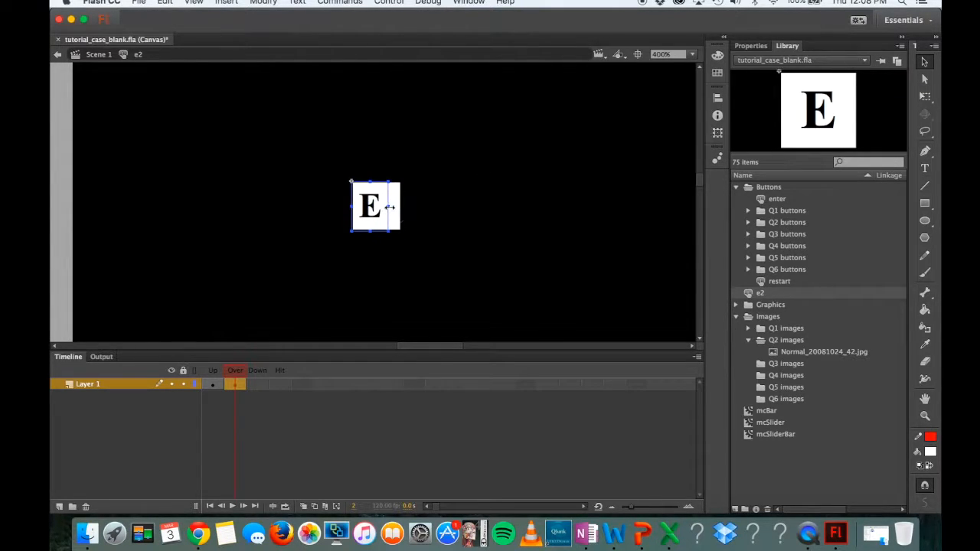
Step: Fill the background square of e2's Over state with light grey #CCCCCC
click(399, 216)
click(746, 44)
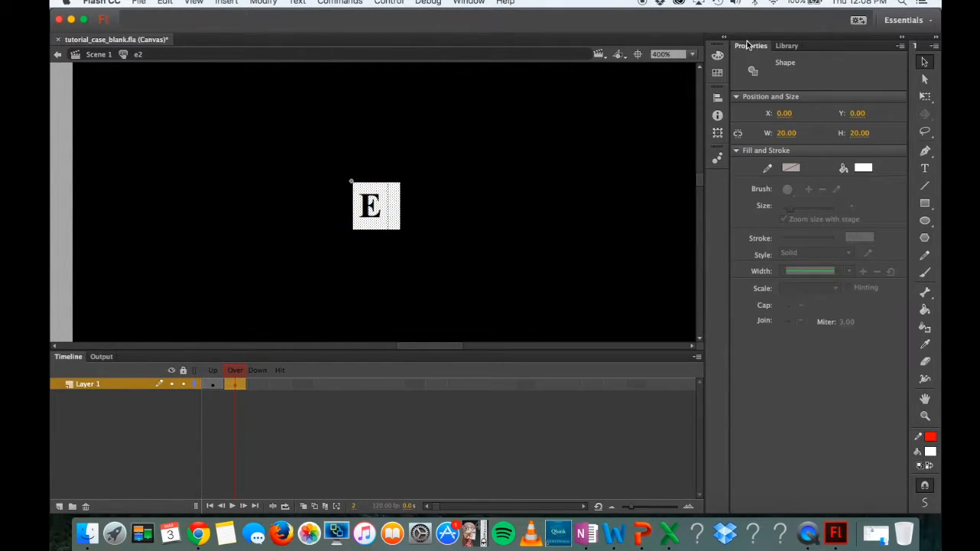
click(863, 168)
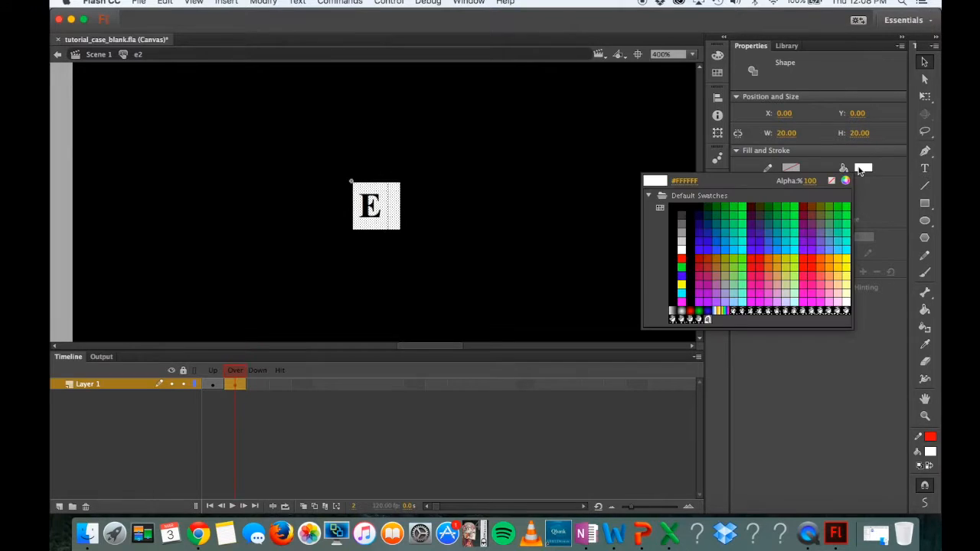
click(682, 240)
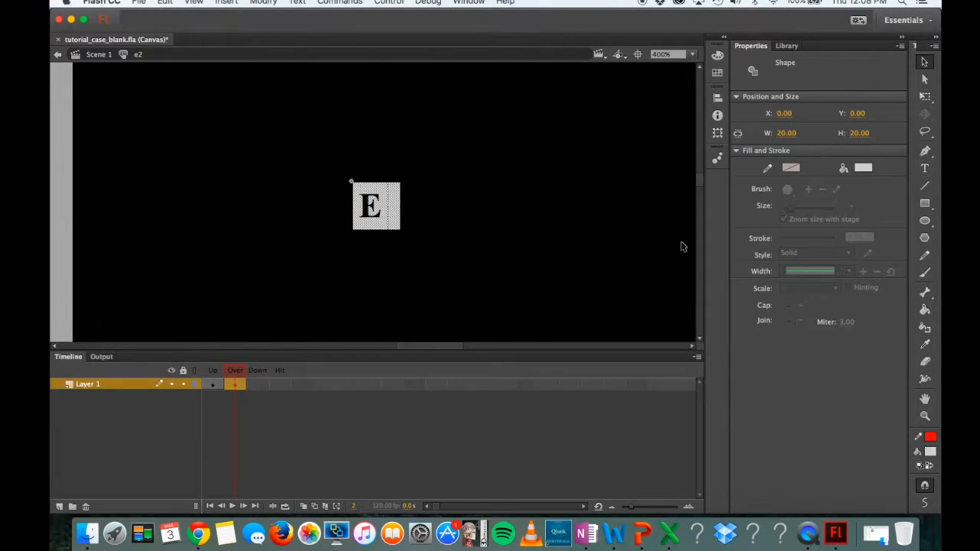
click(862, 170)
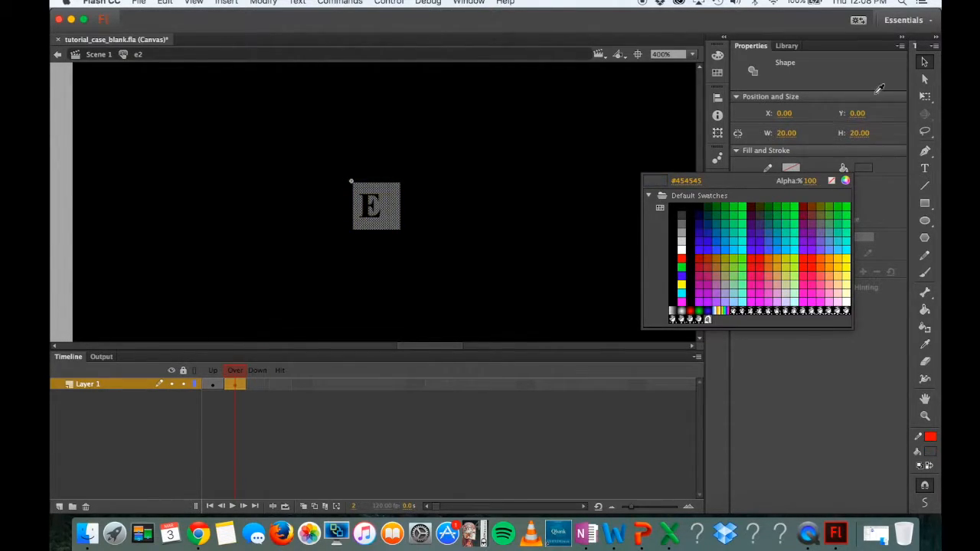
click(684, 240)
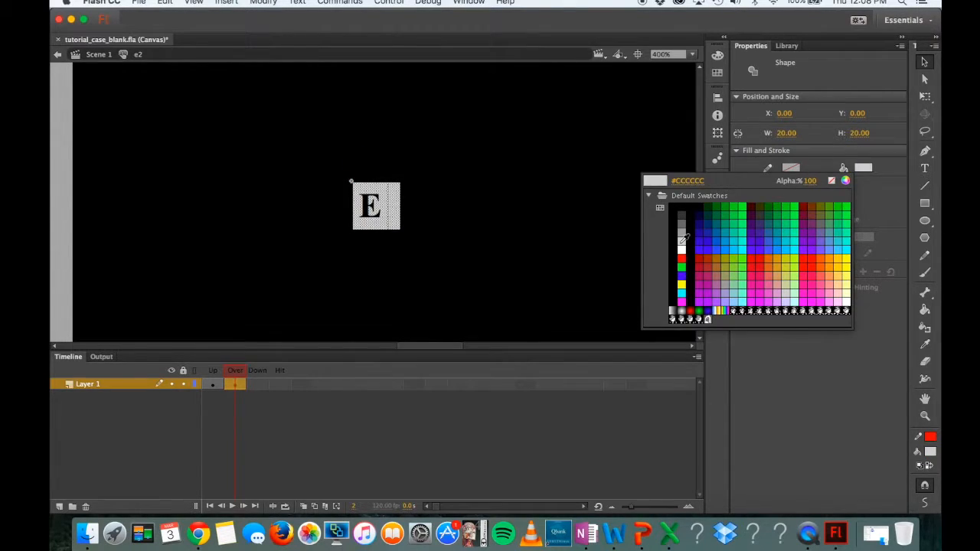
Step: Set the width of the E text box in the Over state to 20 so it spans the square again
click(381, 220)
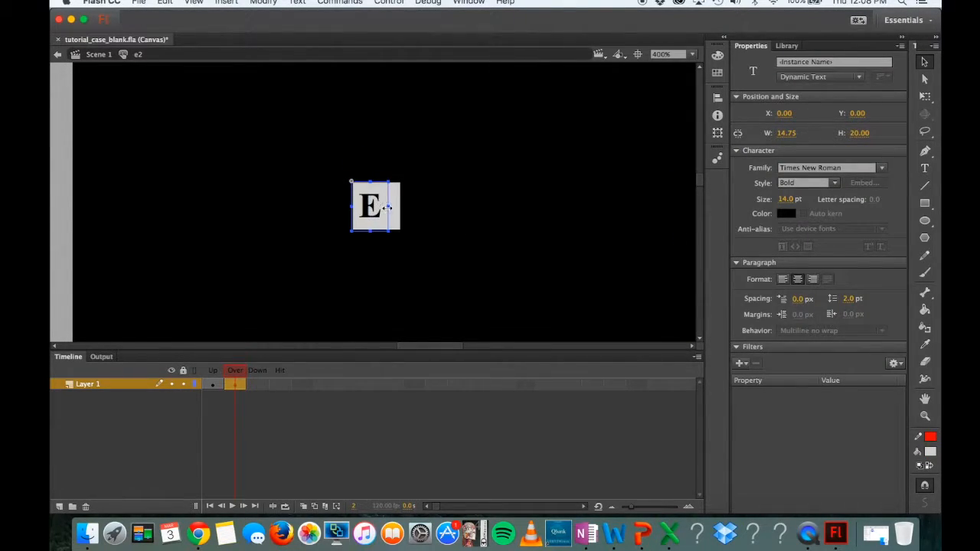
click(782, 132)
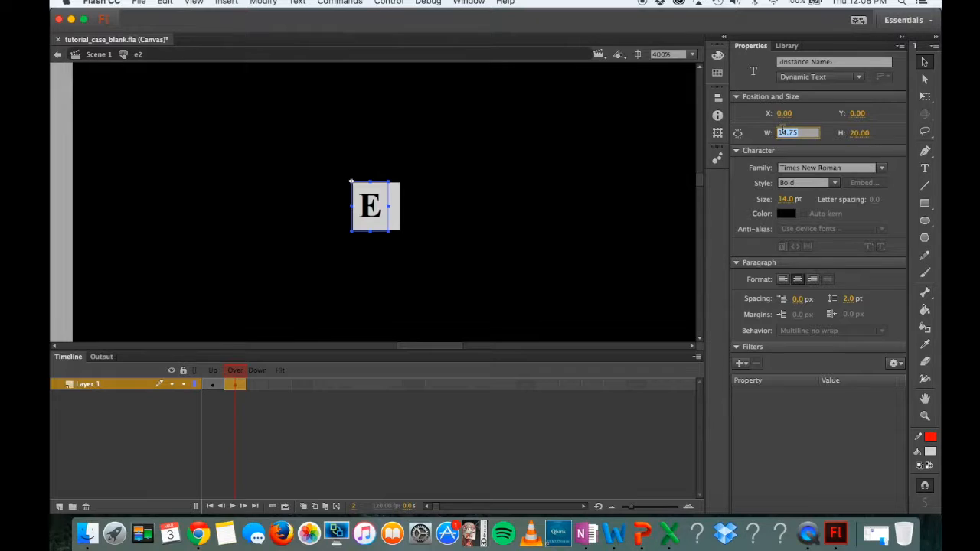
text(00)
key(Return)
mouse_move(240, 369)
mouse_down()
mouse_move(218, 366)
mouse_move(242, 363)
mouse_up()
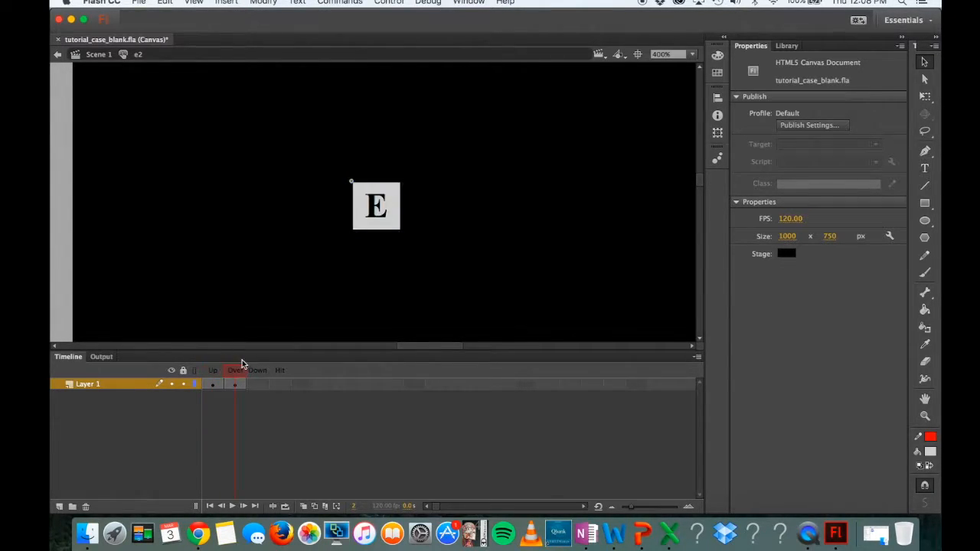
Step: Return to the main scene with the whole stage fitted in view and move the e2 symbol into the library's Q2 buttons folder
click(58, 54)
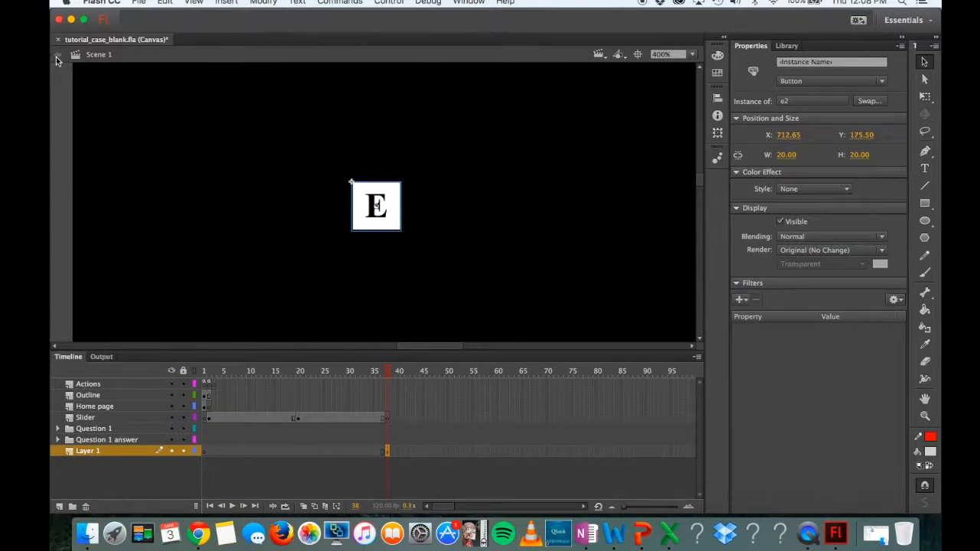
click(694, 60)
click(685, 66)
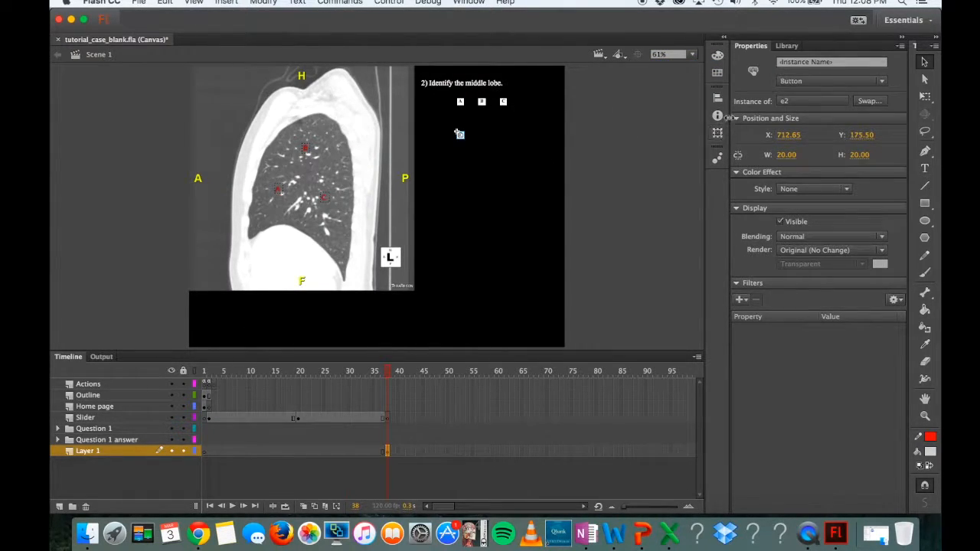
click(786, 46)
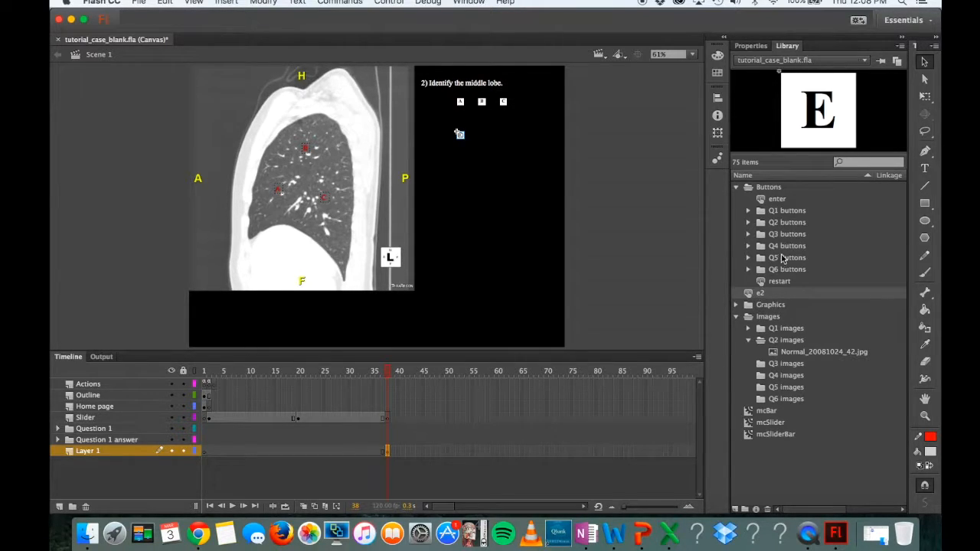
drag(778, 227, 779, 225)
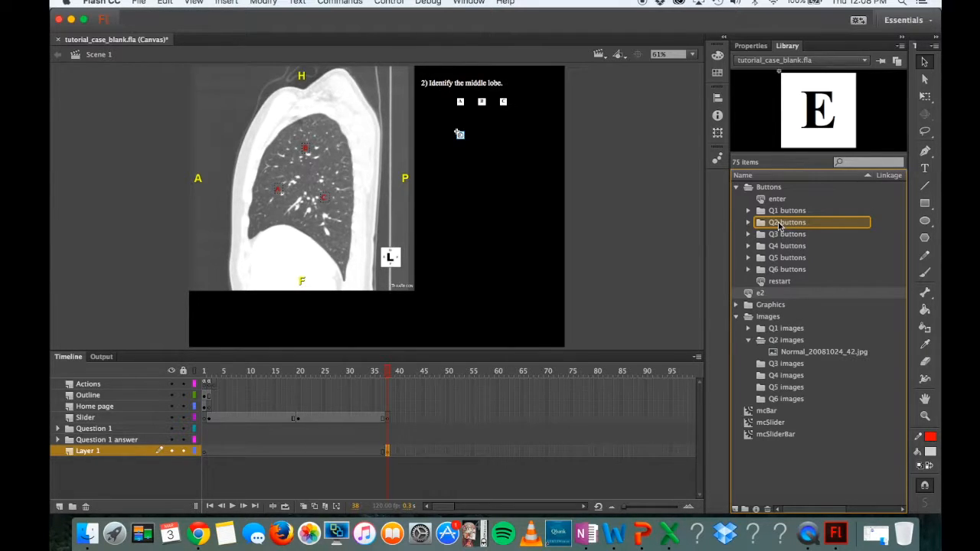
drag(779, 223, 779, 224)
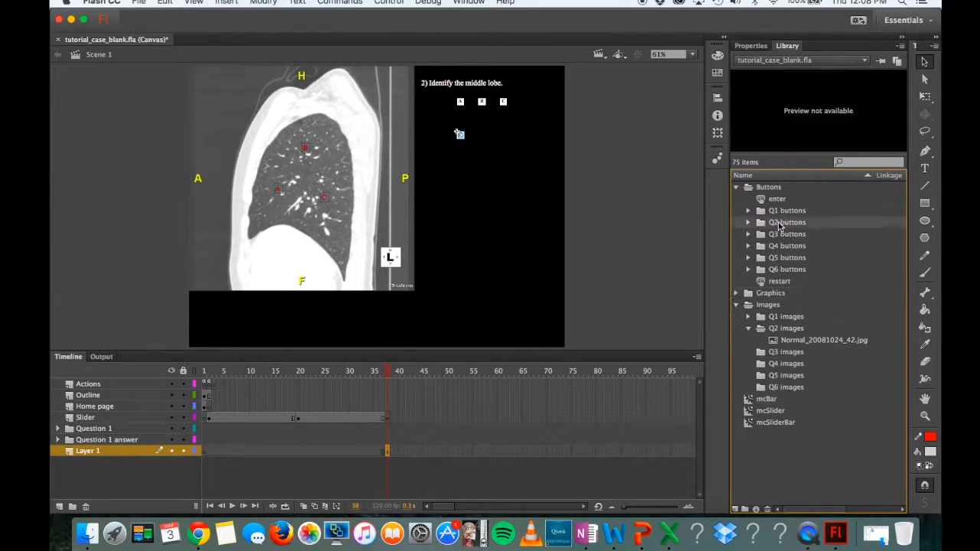
Step: Save a copy of the document to the Desktop as tutorial_case_final in Flash Document format
click(140, 4)
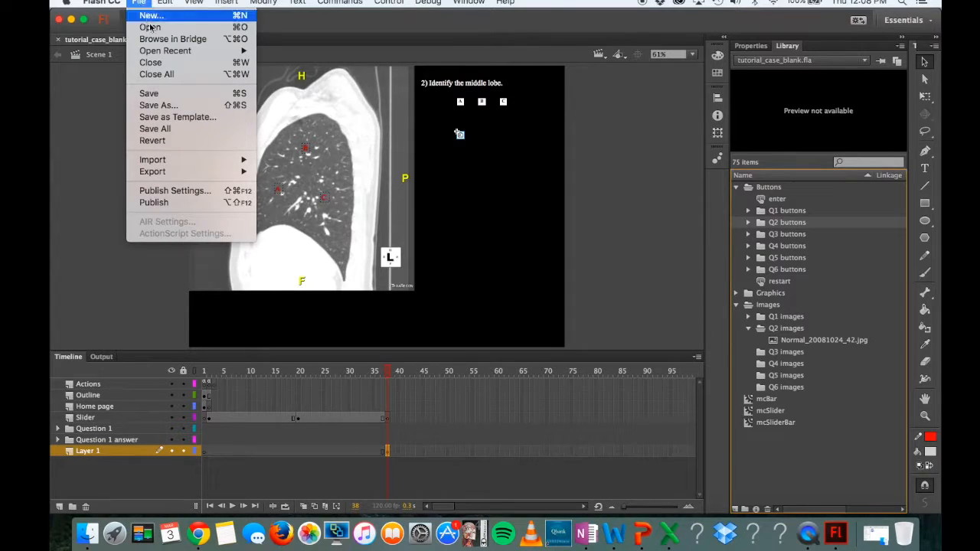
click(167, 108)
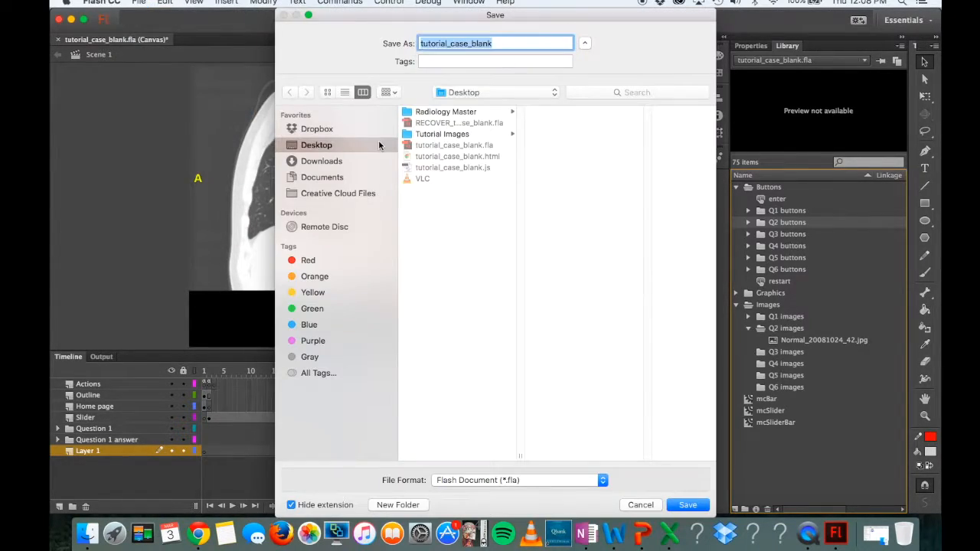
drag(520, 40, 474, 43)
text(fina)
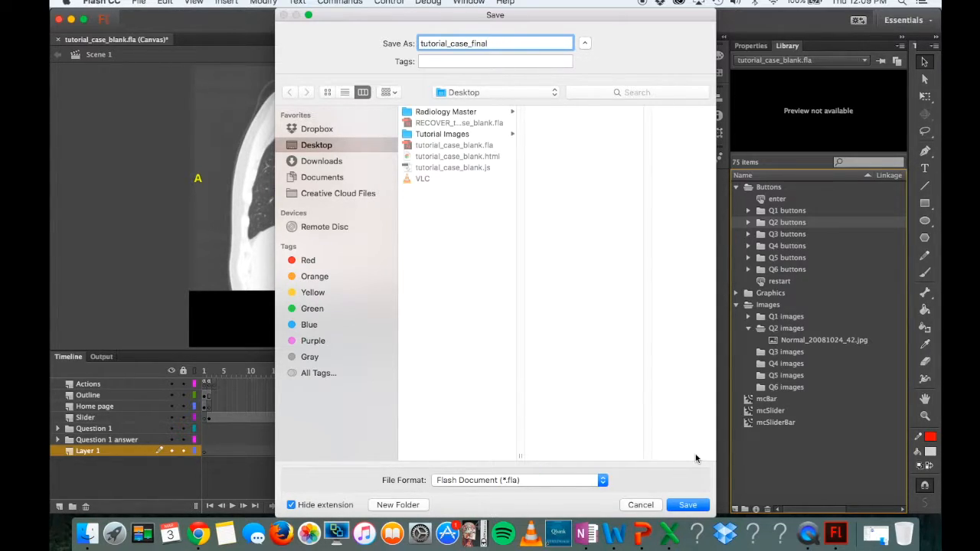
click(688, 505)
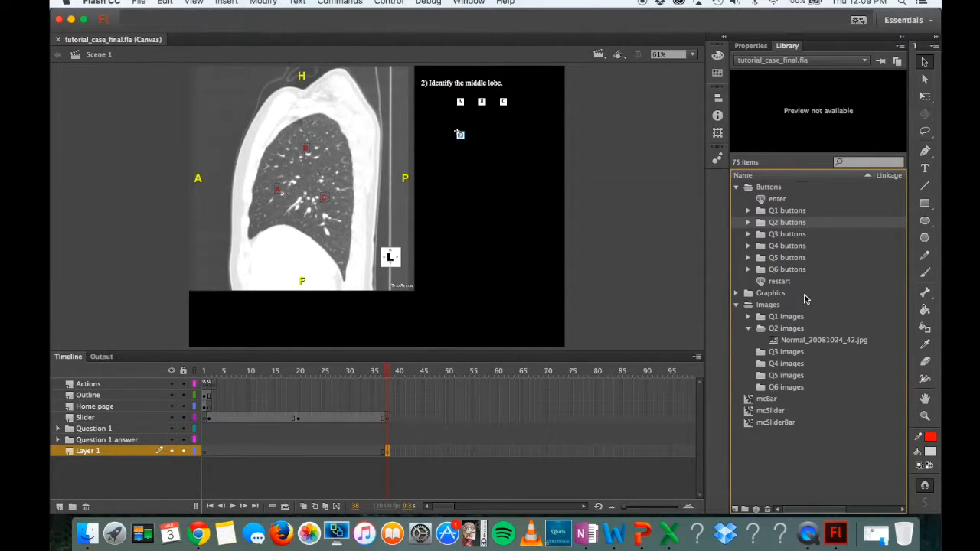
Step: Place the arrow_A1 graphic from the library's Arrows folder on the empty black area below the answer buttons
click(736, 293)
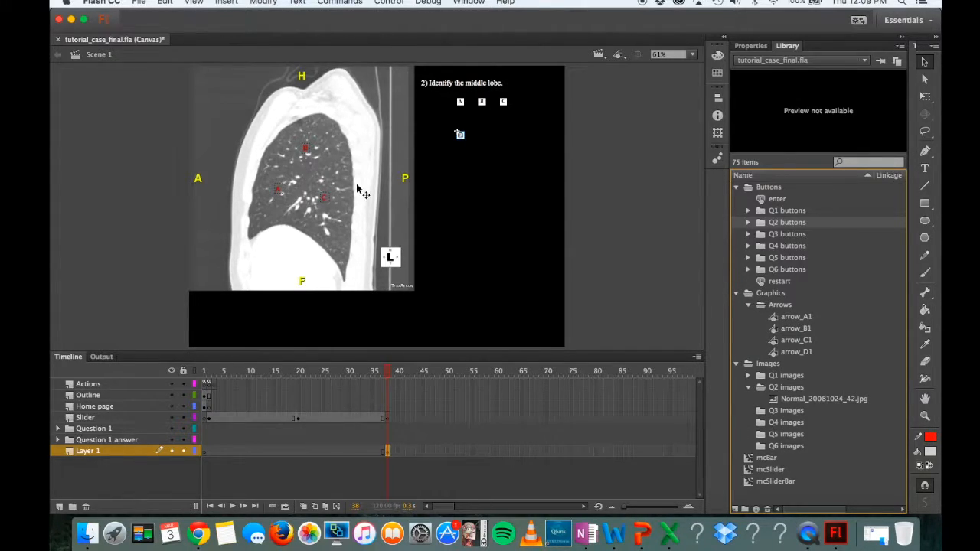
drag(795, 316, 493, 235)
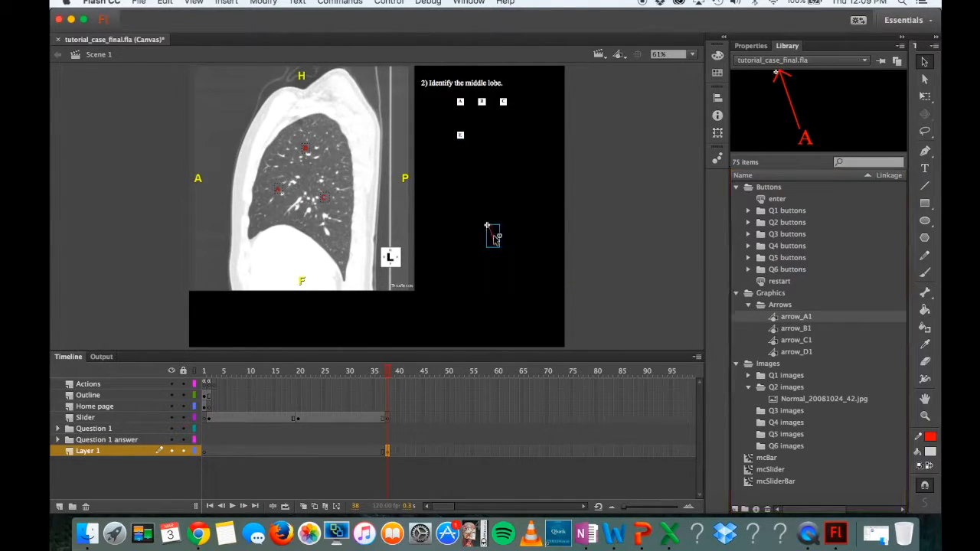
click(694, 54)
click(691, 136)
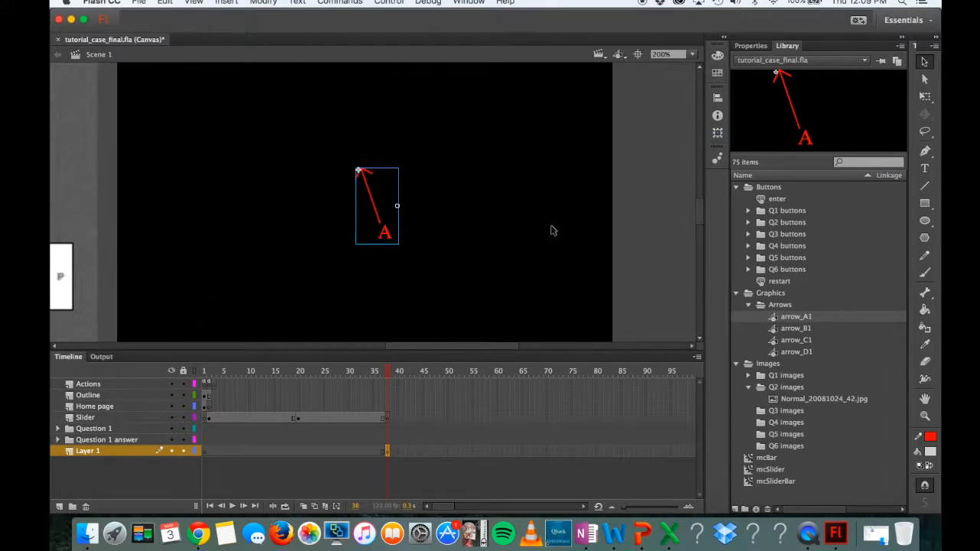
Step: Copy the arrow and letter A from inside the arrow_A1 symbol and replace its stage instance with the pasted, unlinked artwork
double_click(383, 233)
drag(446, 288, 328, 153)
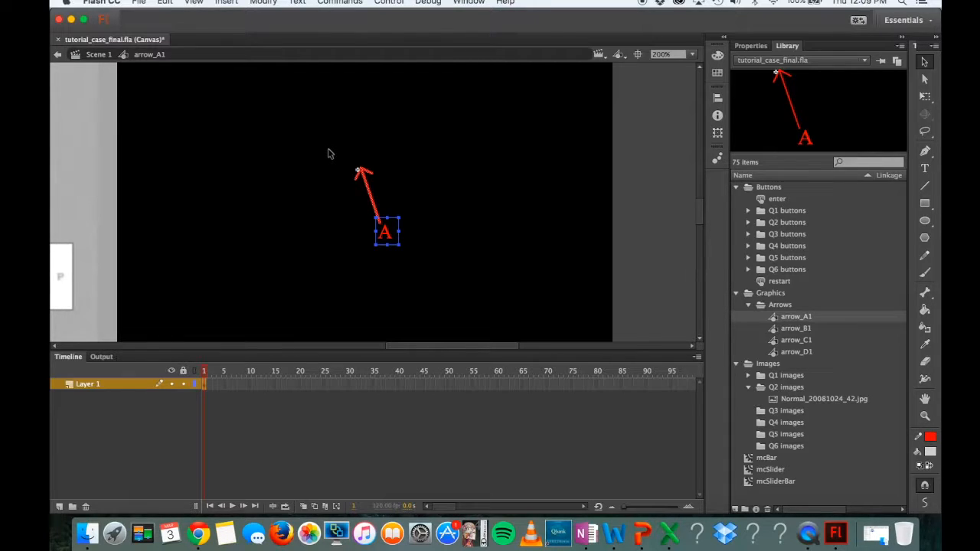
click(58, 55)
right_click(369, 188)
click(336, 187)
key(super+v)
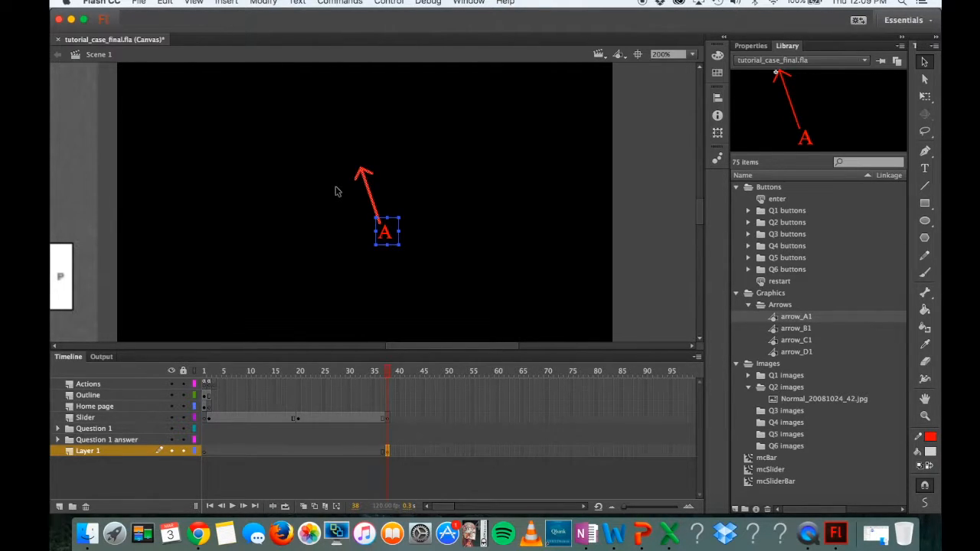
Step: Convert the pasted arrow and letter A into a graphic symbol named arrow_A2 and move it into the library's Arrows folder
click(265, 3)
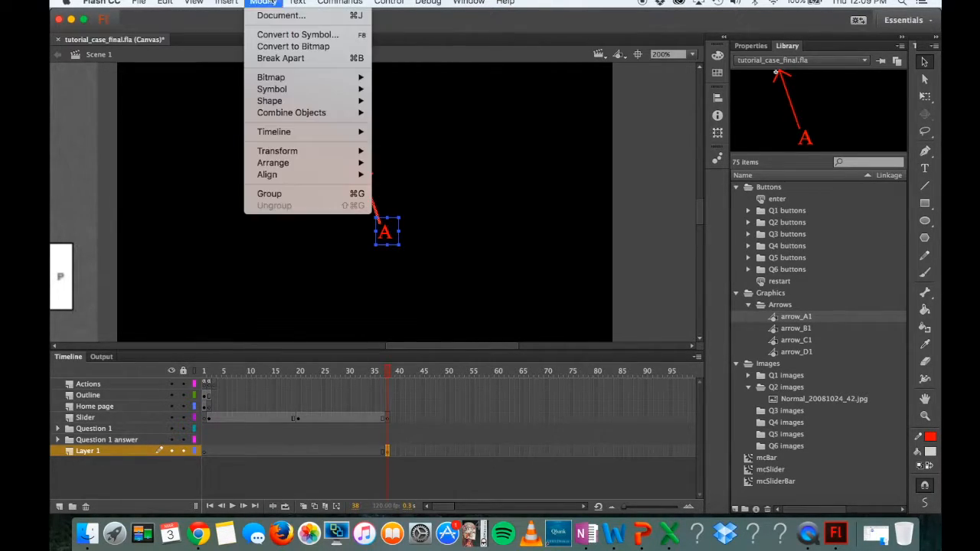
click(290, 36)
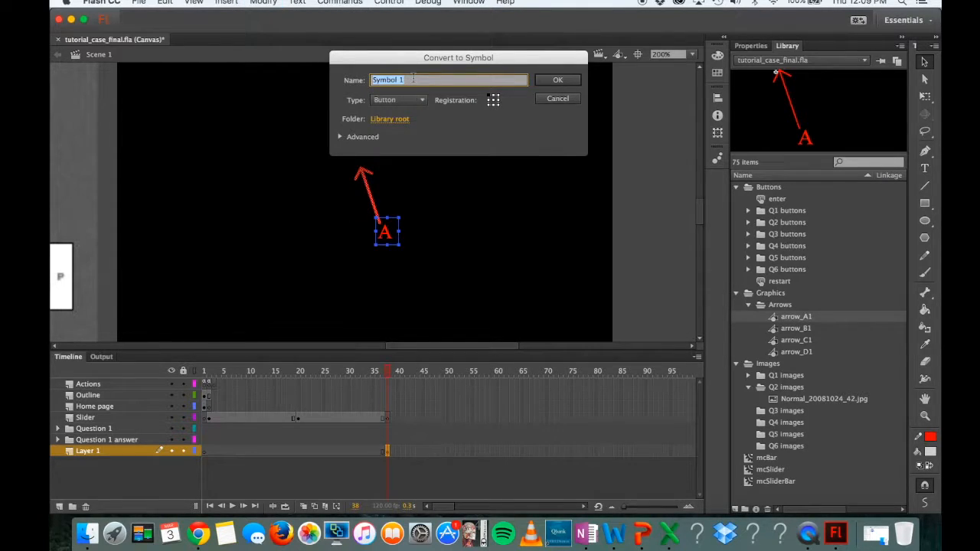
click(420, 100)
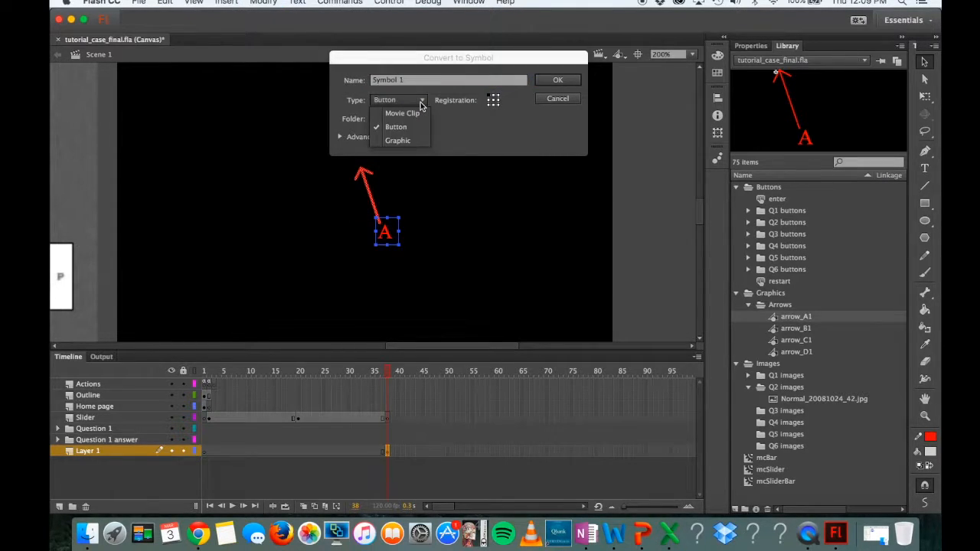
click(398, 140)
drag(402, 81, 339, 79)
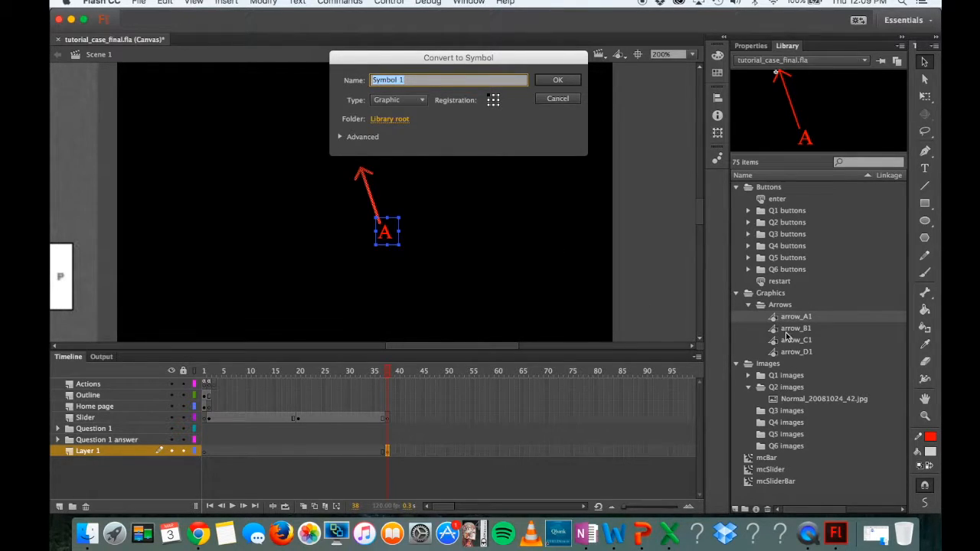
text(arrow_A2)
click(557, 79)
click(557, 80)
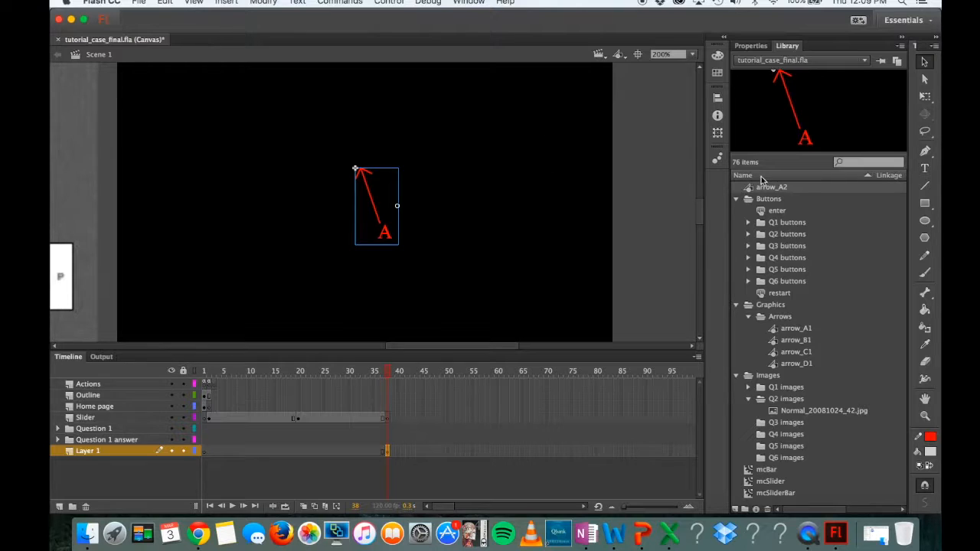
drag(776, 190, 779, 317)
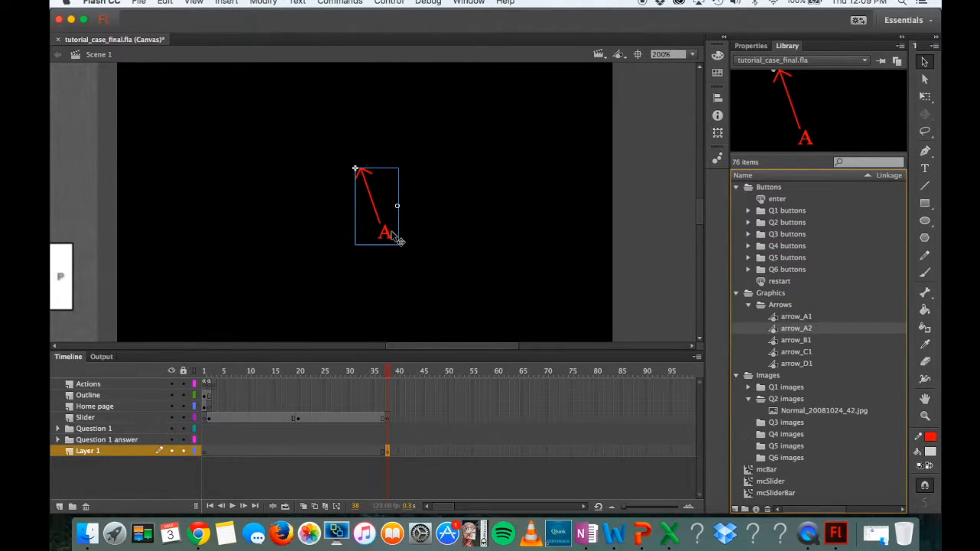
click(762, 47)
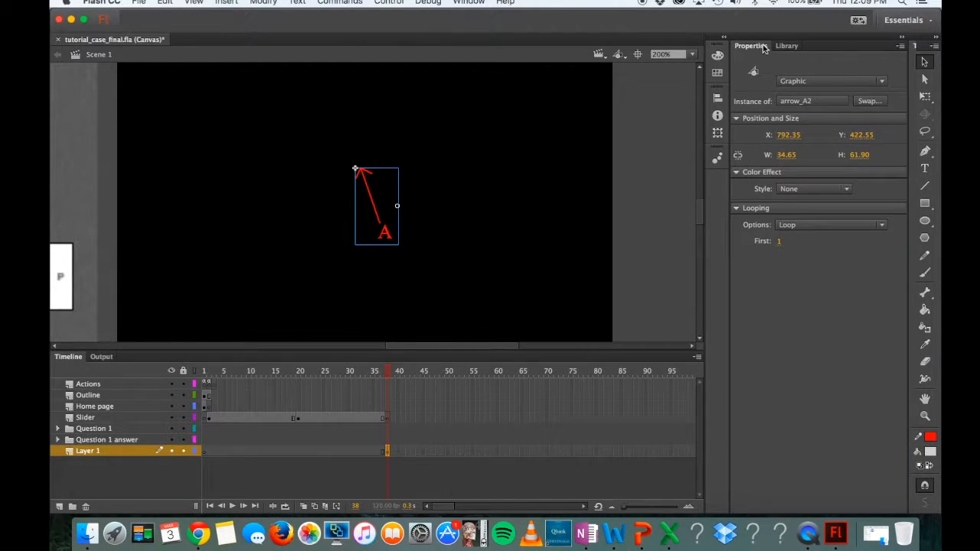
click(788, 47)
Step: Rotate the arrow inside the arrow_A2 symbol to -45 degrees, leaving the letter A unrotated
click(694, 55)
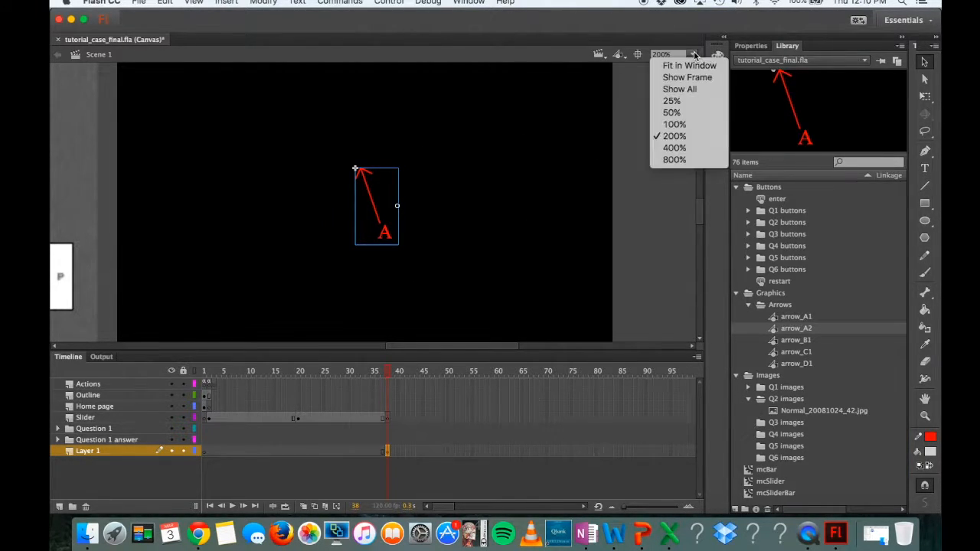
click(692, 66)
drag(484, 237, 462, 240)
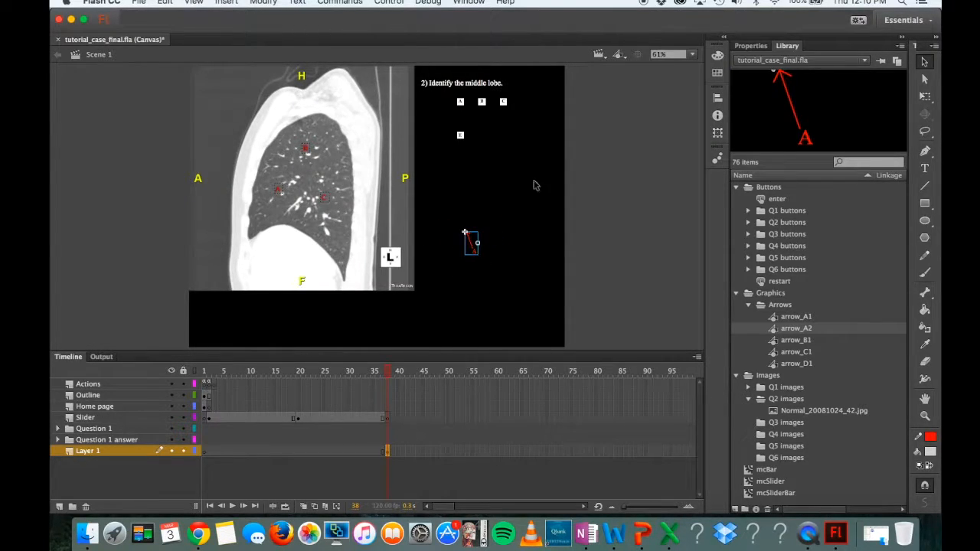
click(694, 55)
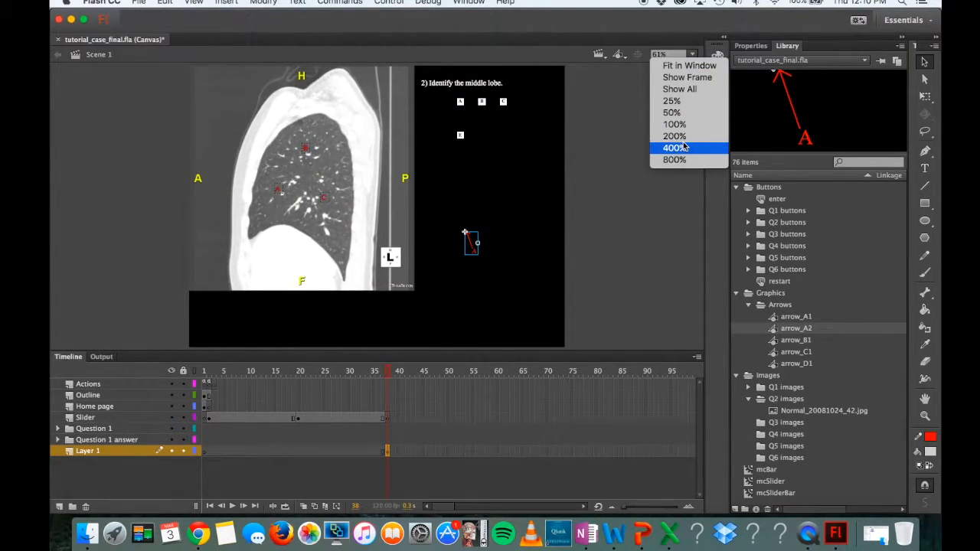
click(684, 147)
double_click(394, 260)
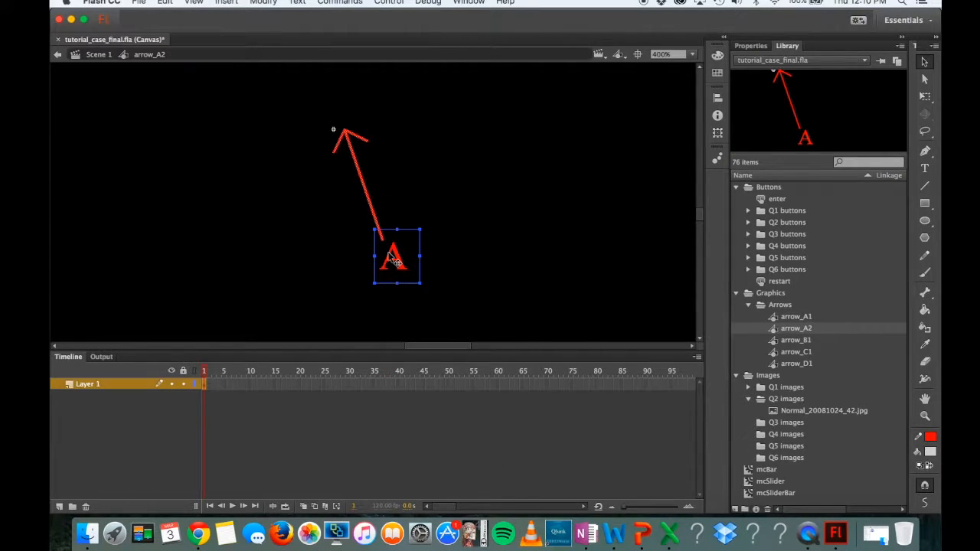
click(468, 302)
right_click(462, 310)
click(317, 127)
drag(436, 288, 270, 53)
click(717, 131)
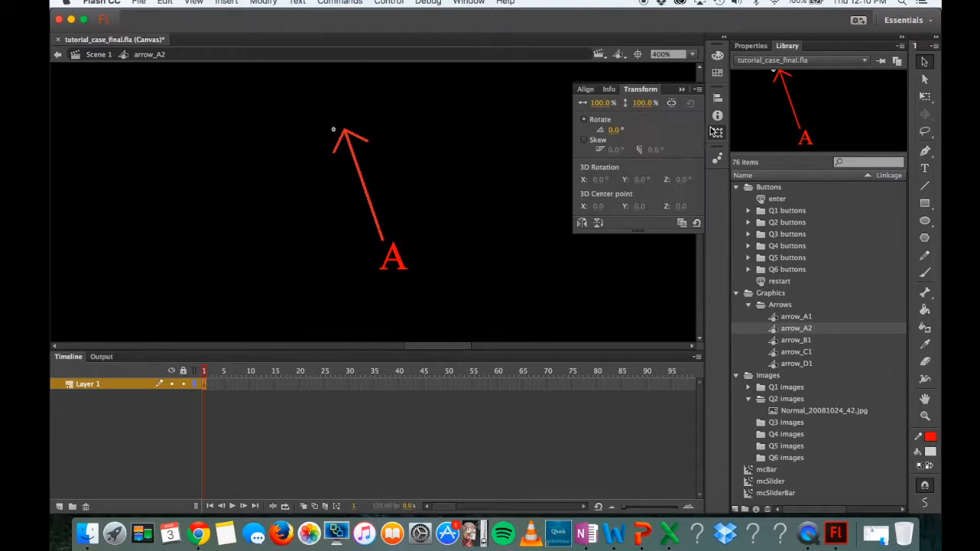
drag(615, 131, 624, 131)
click(623, 131)
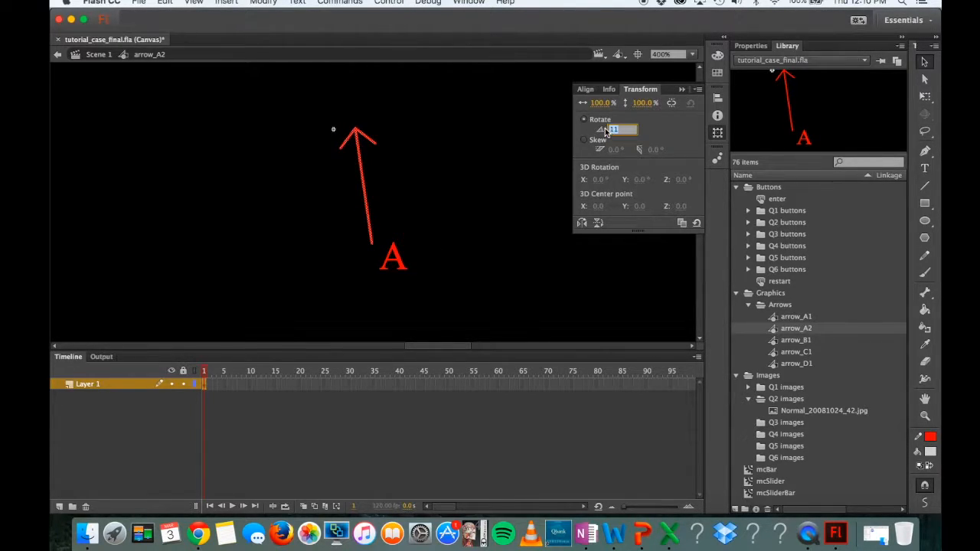
key(Return)
drag(617, 131, 587, 137)
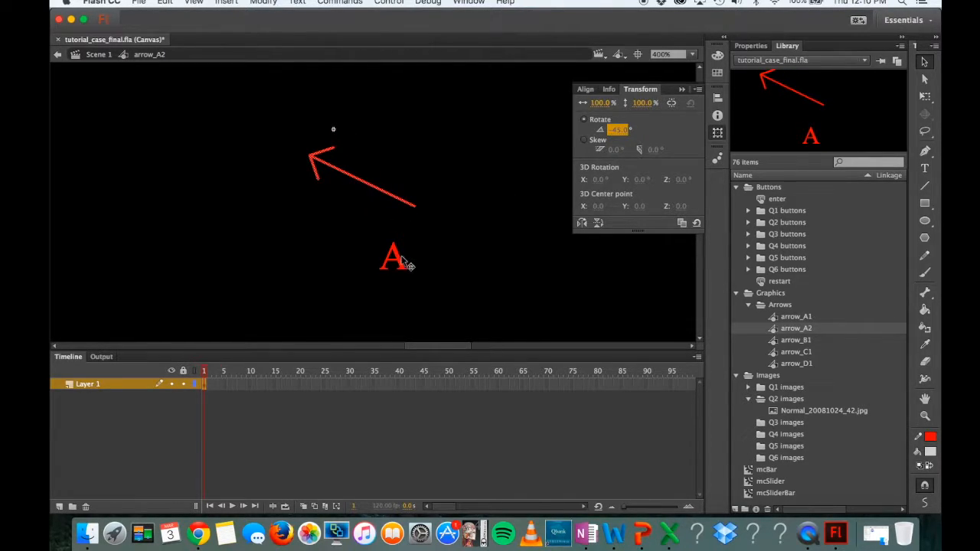
Step: Move the letter A to the arrow's tail, change its text to RUL, and fit the text box to the label
click(408, 264)
drag(407, 262, 434, 220)
double_click(433, 220)
double_click(431, 220)
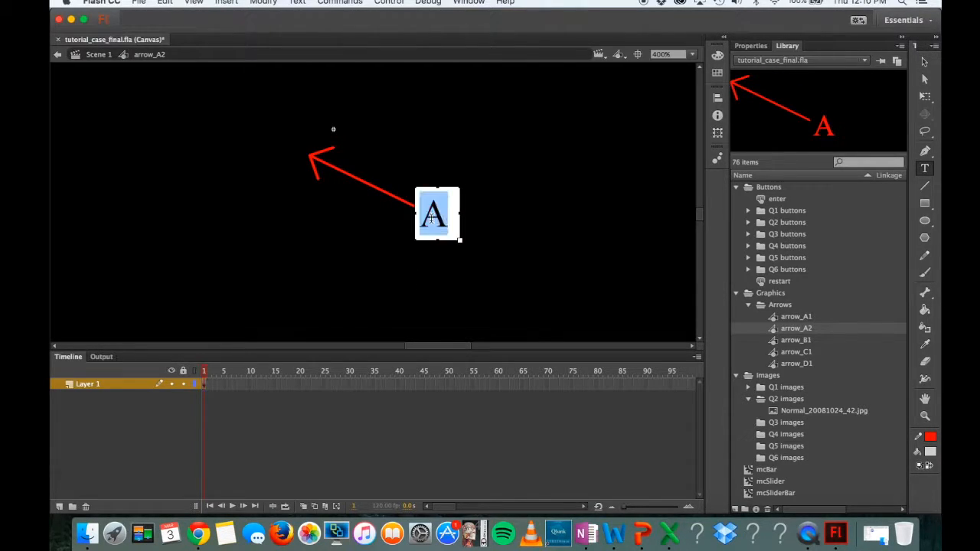
drag(458, 217, 611, 210)
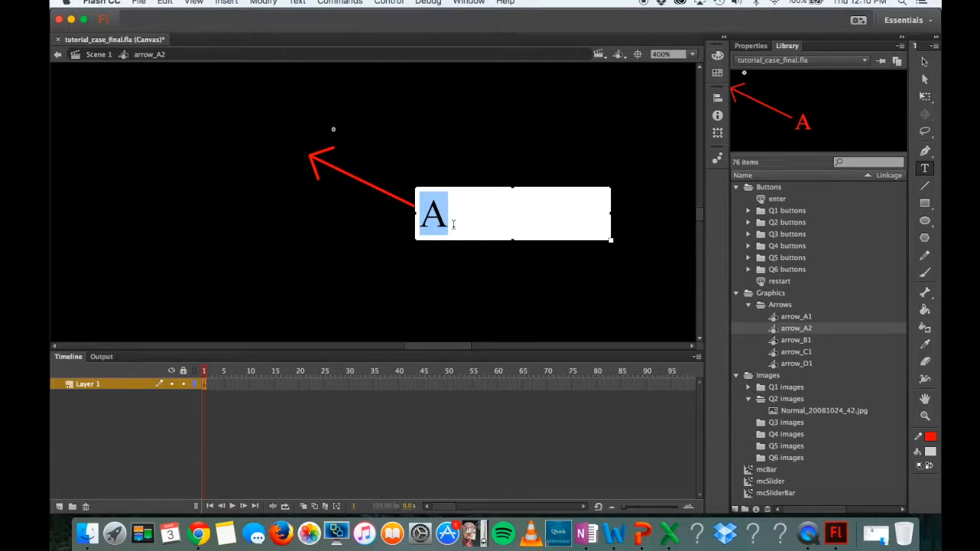
text(RULP)
key(BackSpace)
drag(611, 213, 520, 217)
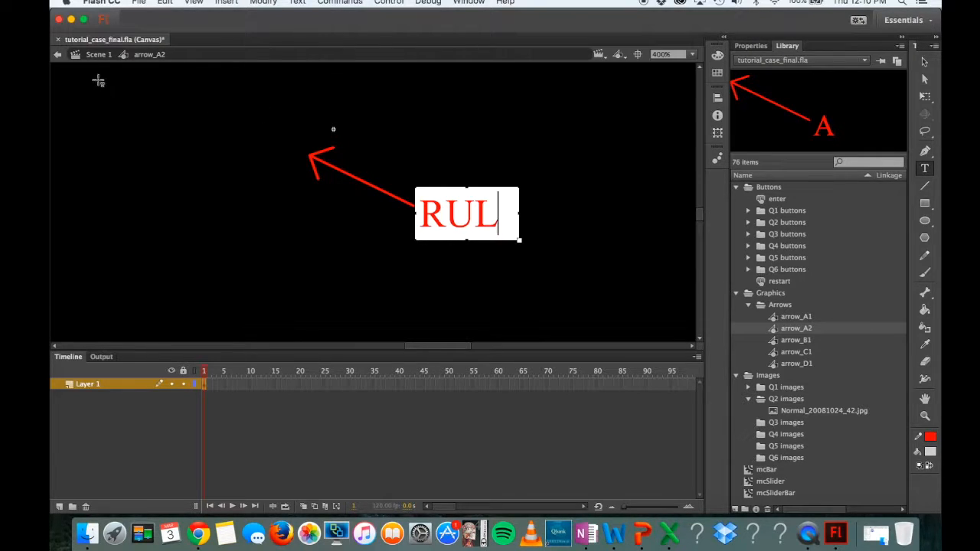
click(58, 55)
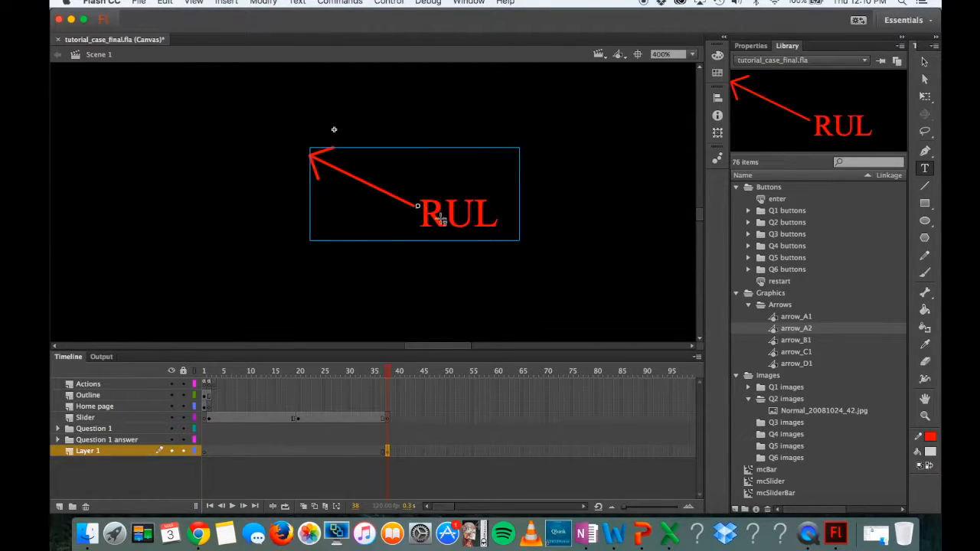
Step: Nudge the RUL label slightly away from the arrow's tail inside the symbol and return to the main scene
click(925, 63)
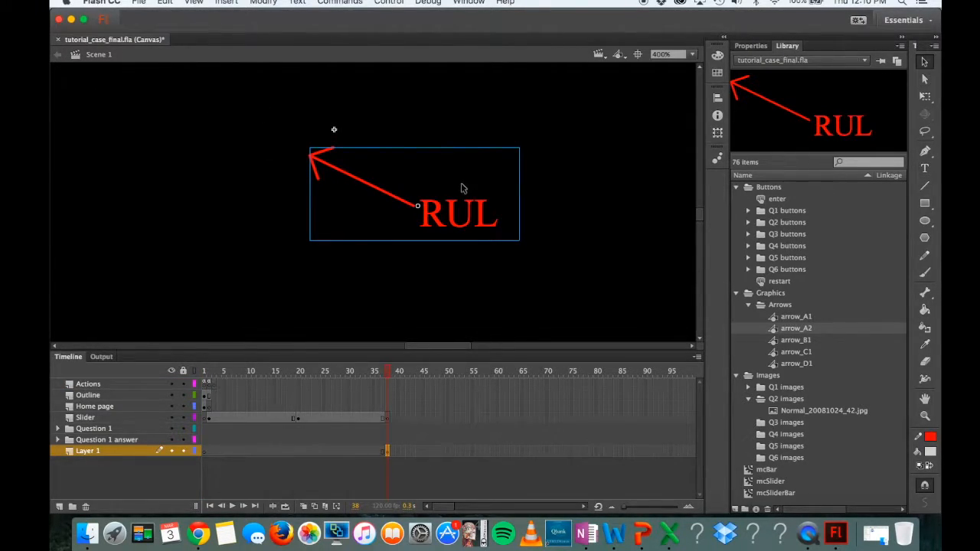
double_click(438, 216)
drag(435, 213, 439, 210)
click(56, 54)
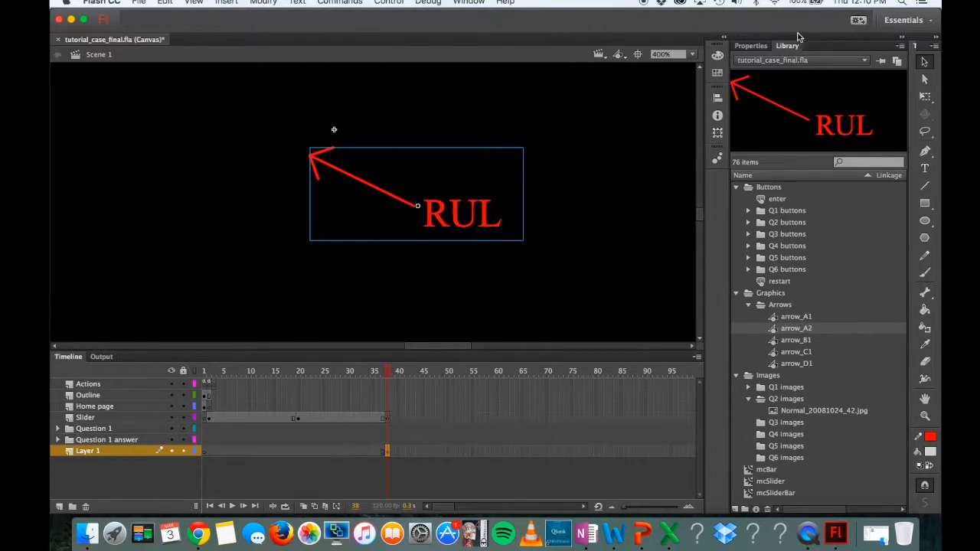
Step: Rename the arrow_A2 symbol as arrow_RUL
click(750, 46)
click(812, 102)
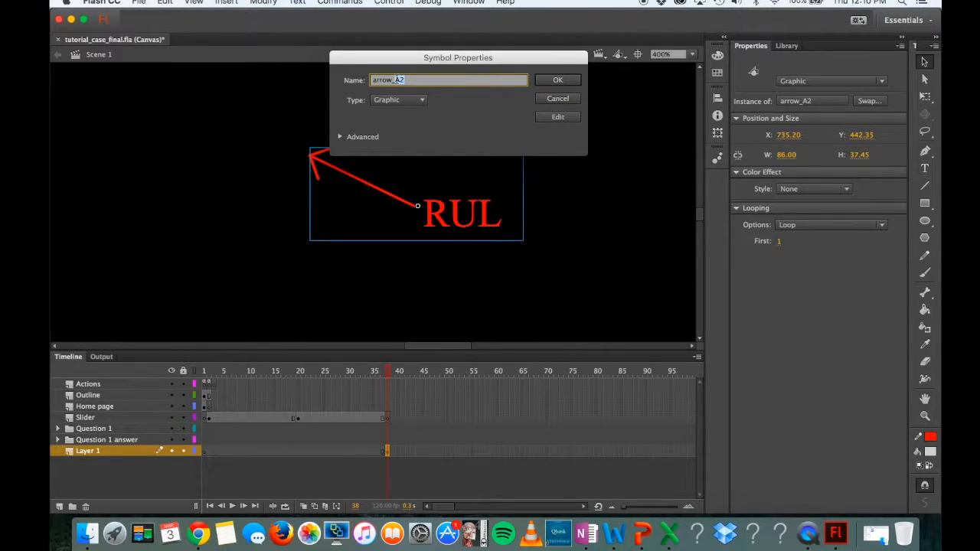
text(RUL)
click(549, 81)
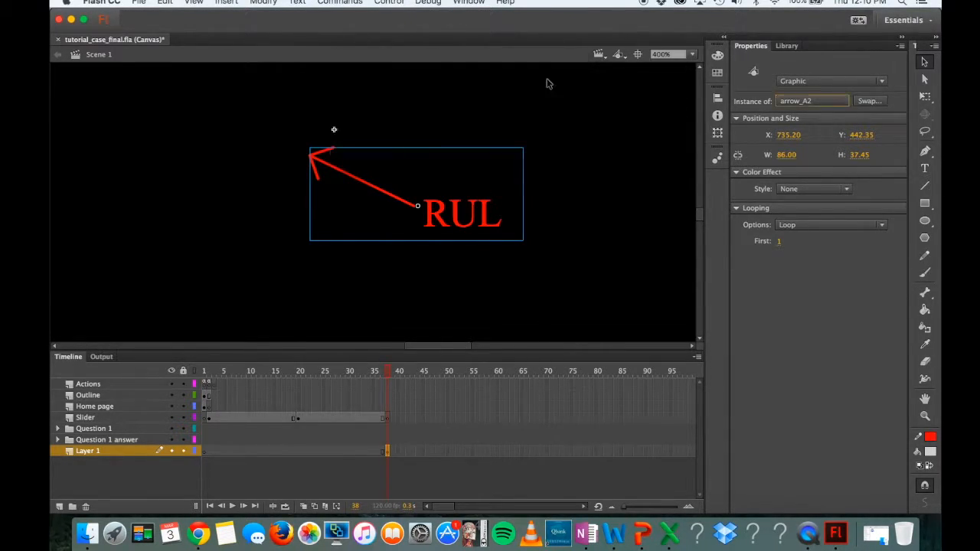
click(787, 46)
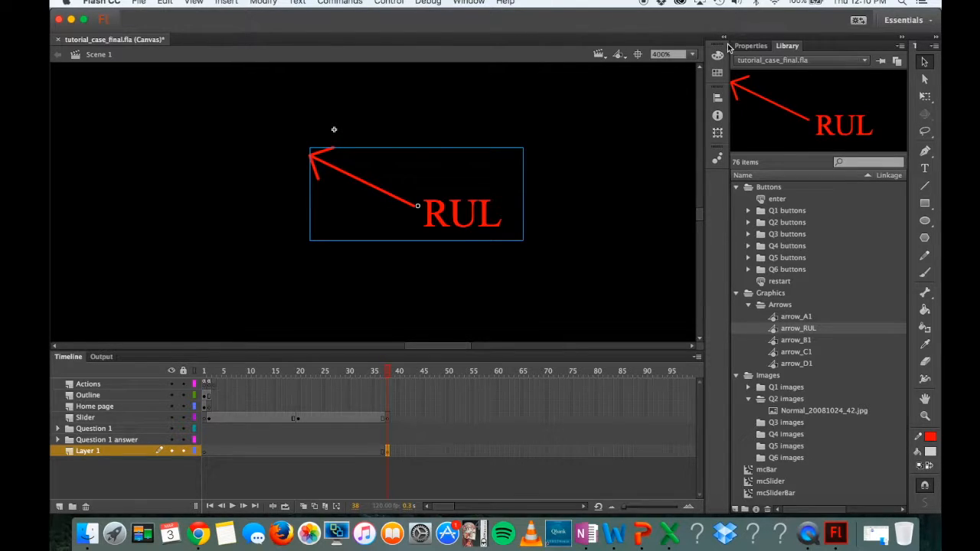
Step: Delete the RUL arrow and the E answer button from the stage
click(694, 55)
click(686, 66)
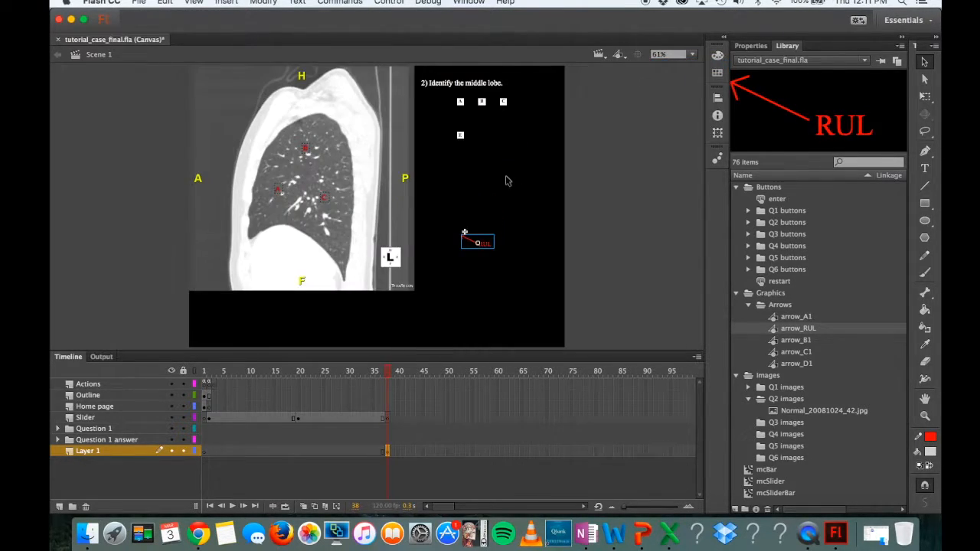
key(Delete)
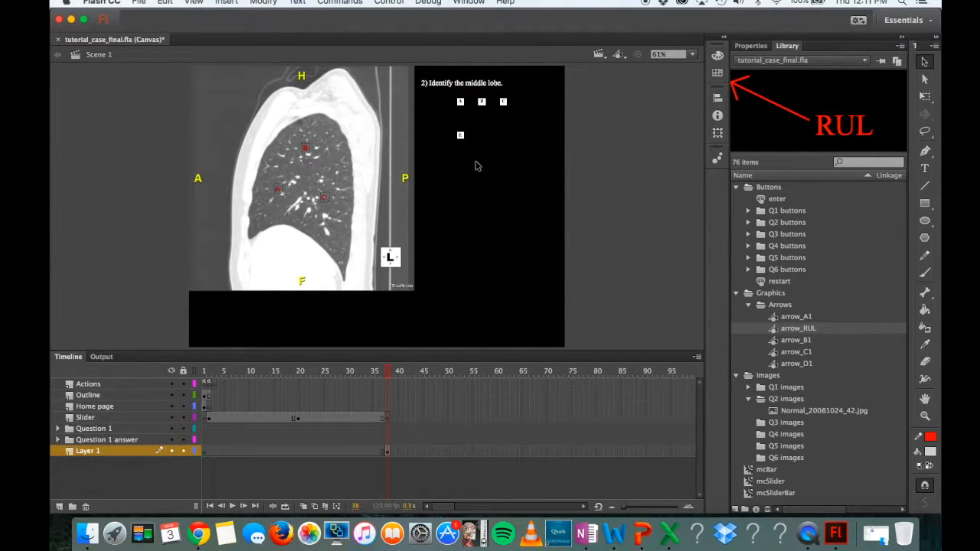
click(458, 134)
key(Delete)
Step: Add a new layer directly below Layer 1 and insert a keyframe at frame 39 on it
click(86, 452)
click(59, 506)
drag(109, 452, 109, 468)
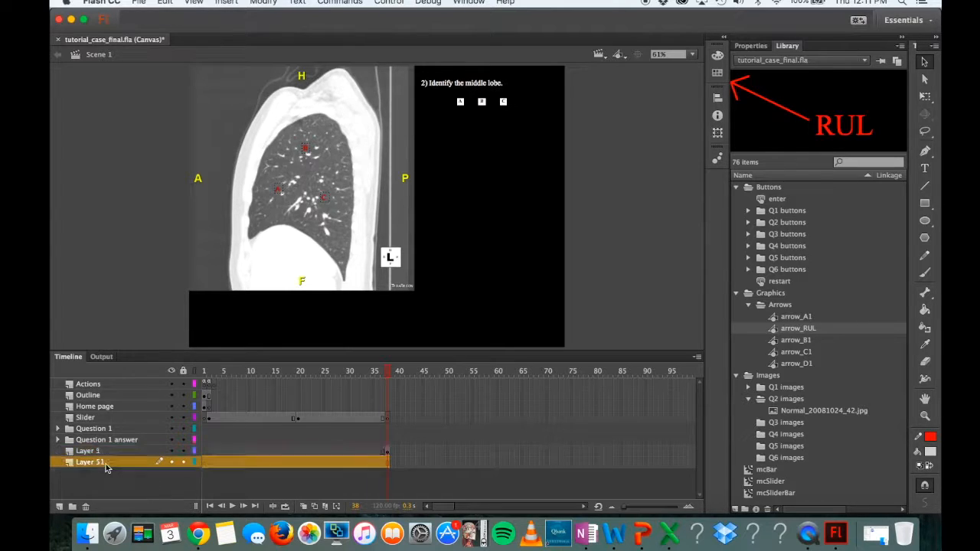
click(389, 461)
right_click(391, 461)
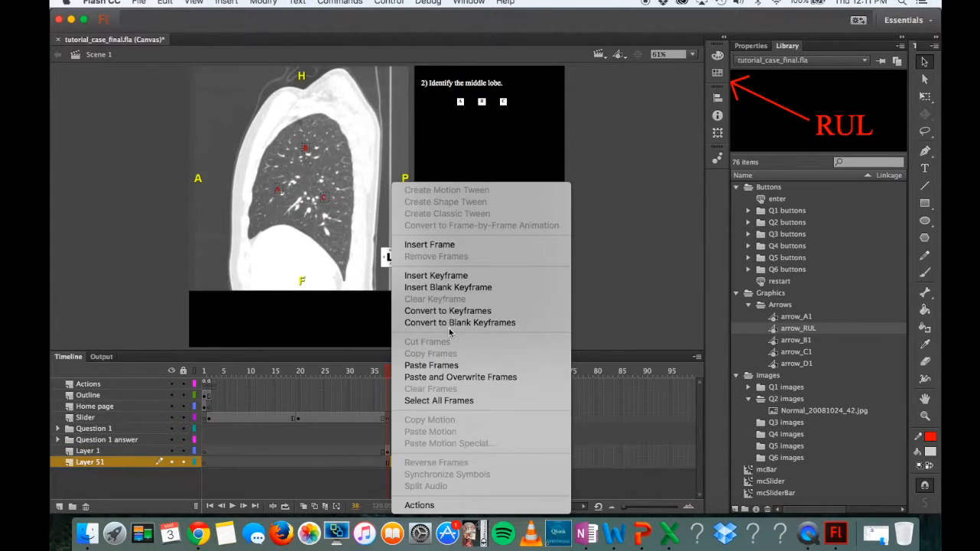
click(456, 277)
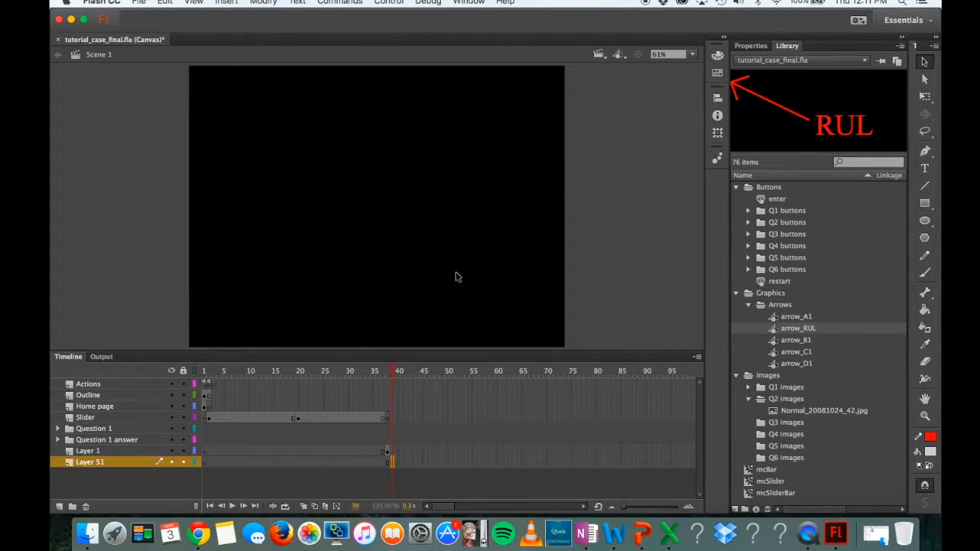
Step: Copy all Question 2 artwork from frame 38 of Layer 1 and paste it in place at frame 39 of the layer below
click(386, 451)
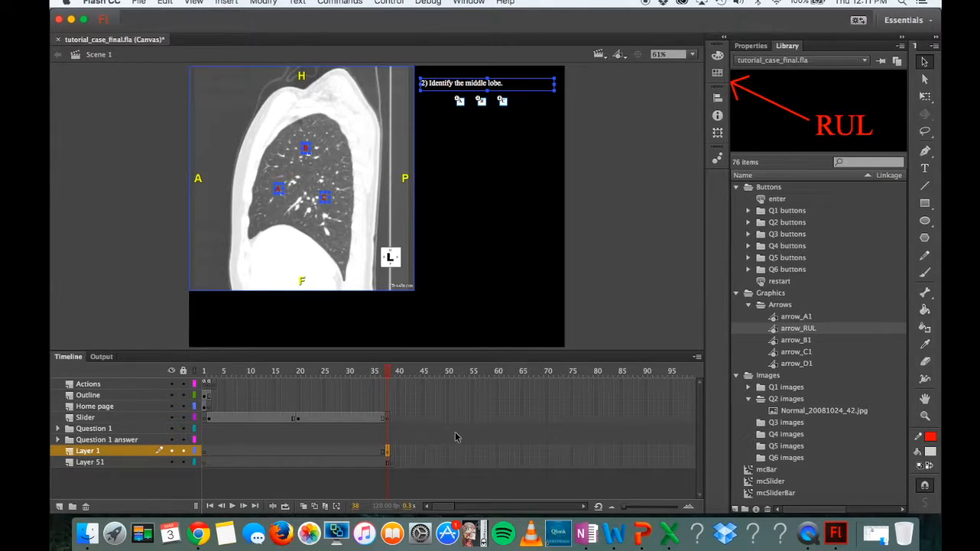
click(393, 462)
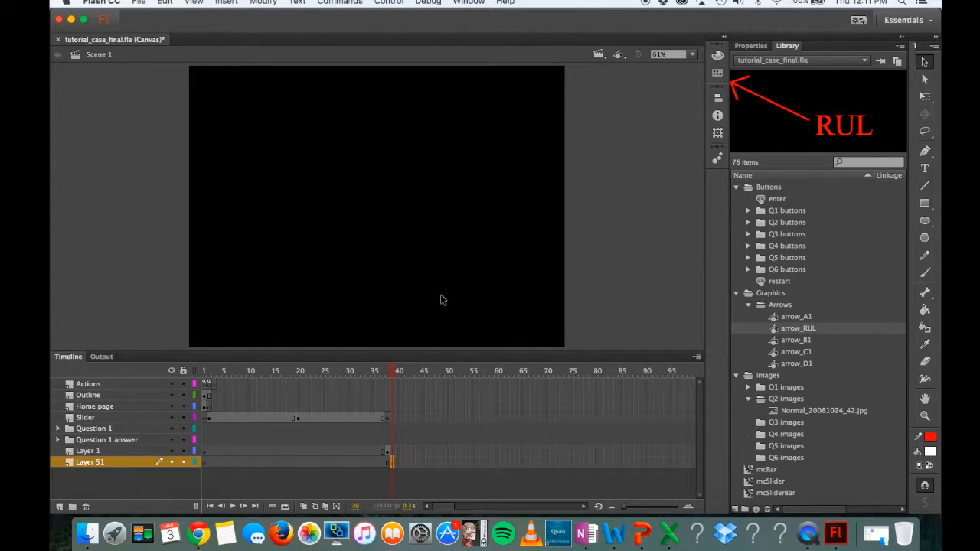
right_click(429, 217)
click(463, 260)
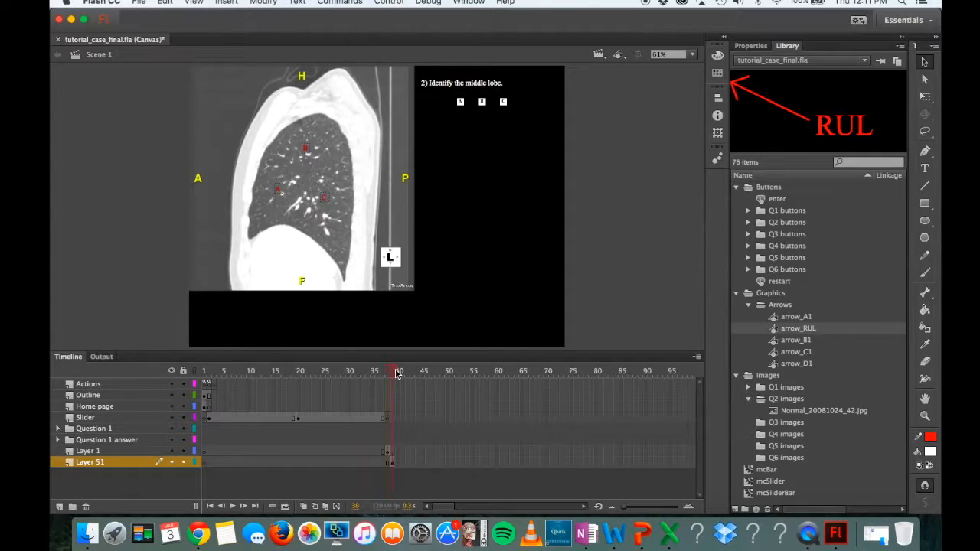
click(391, 462)
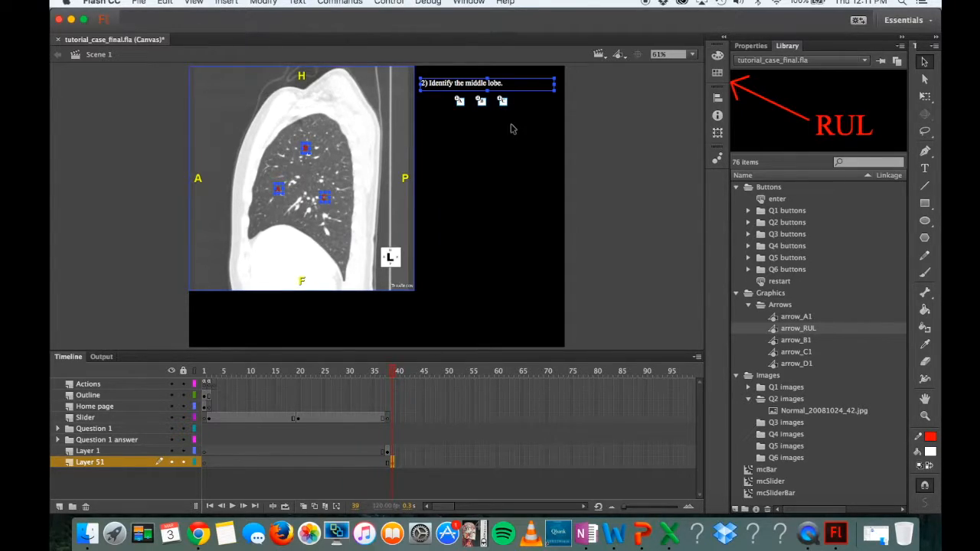
Step: Break apart the A answer button beneath the Question 2 text in frame 39, working at 200% zoom
click(694, 56)
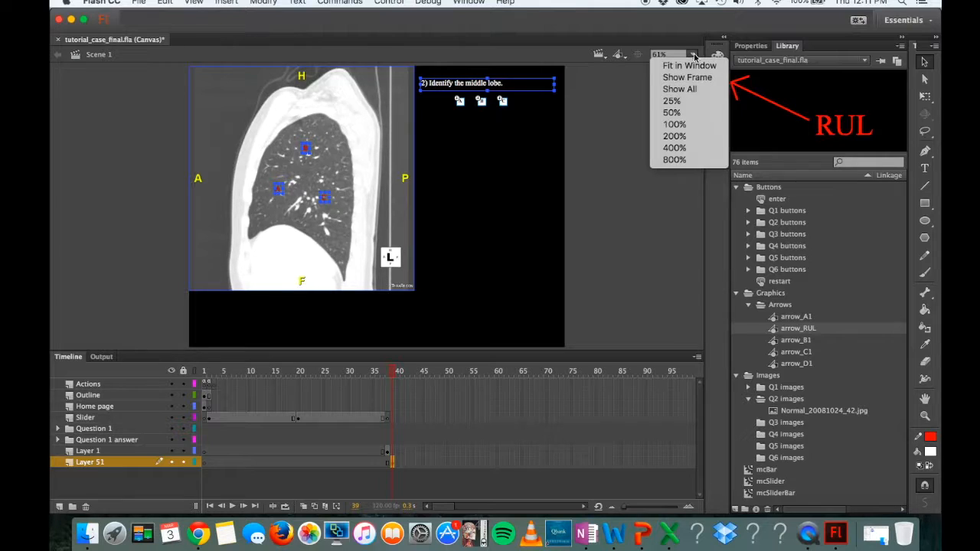
click(677, 136)
scroll(562, 153, right, 5)
scroll(562, 153, up, 3)
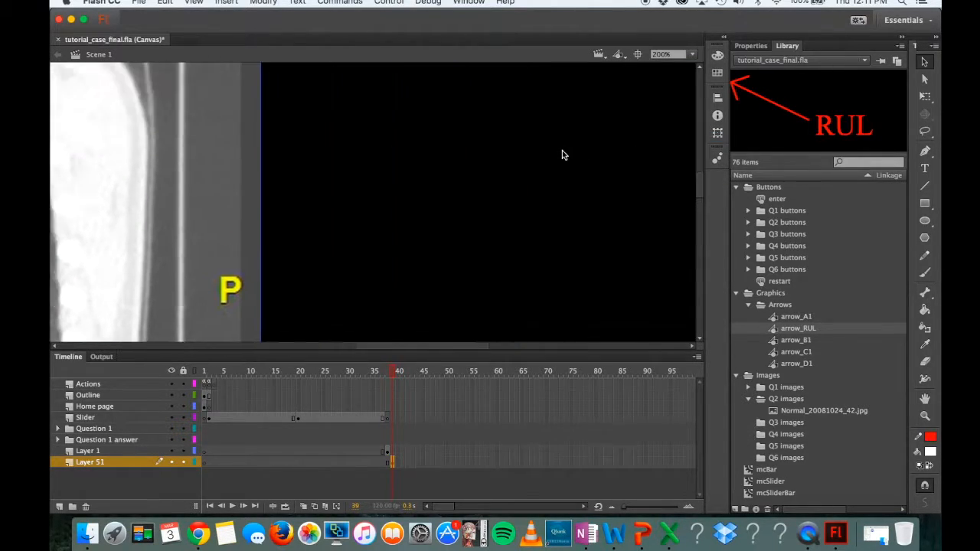
click(420, 175)
click(230, 158)
right_click(229, 156)
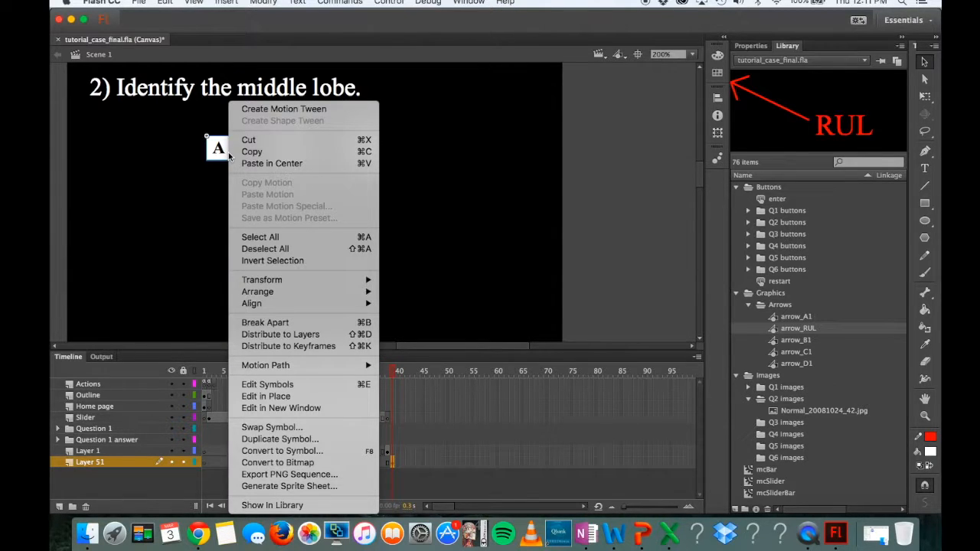
click(212, 186)
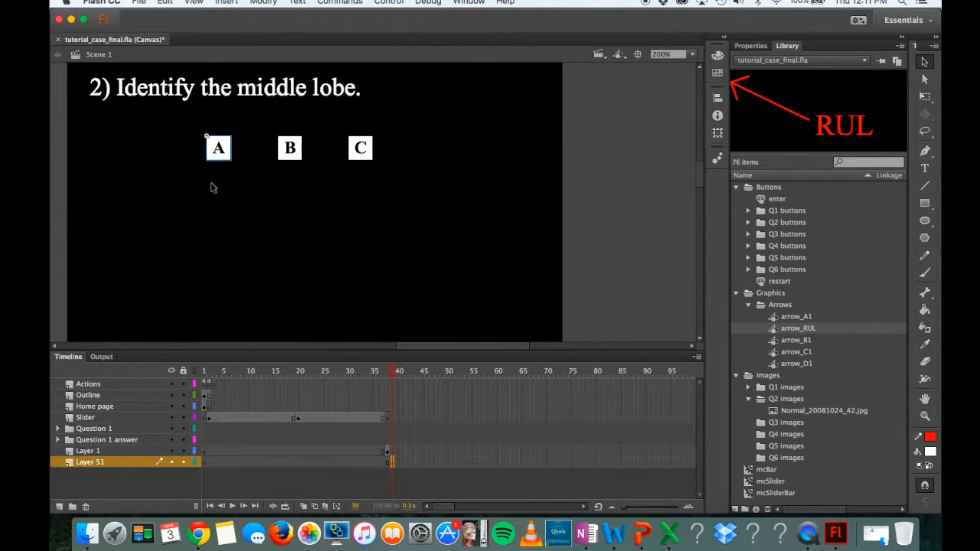
scroll(212, 187, left, 3)
scroll(212, 187, up, 2)
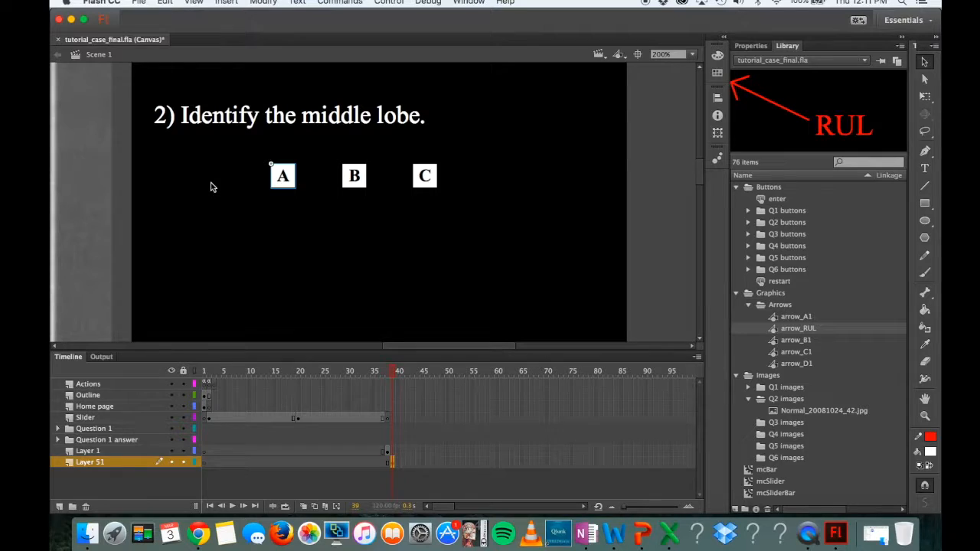
right_click(287, 177)
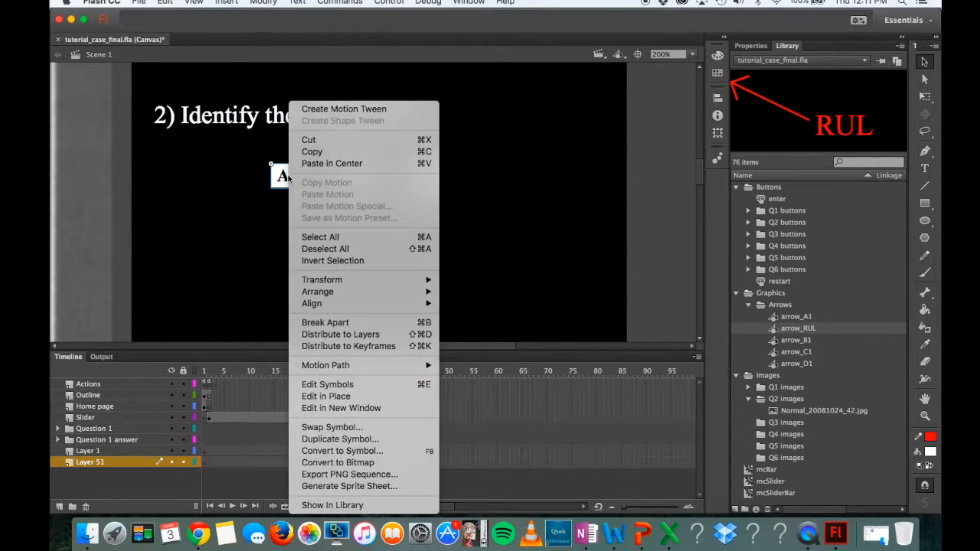
click(349, 323)
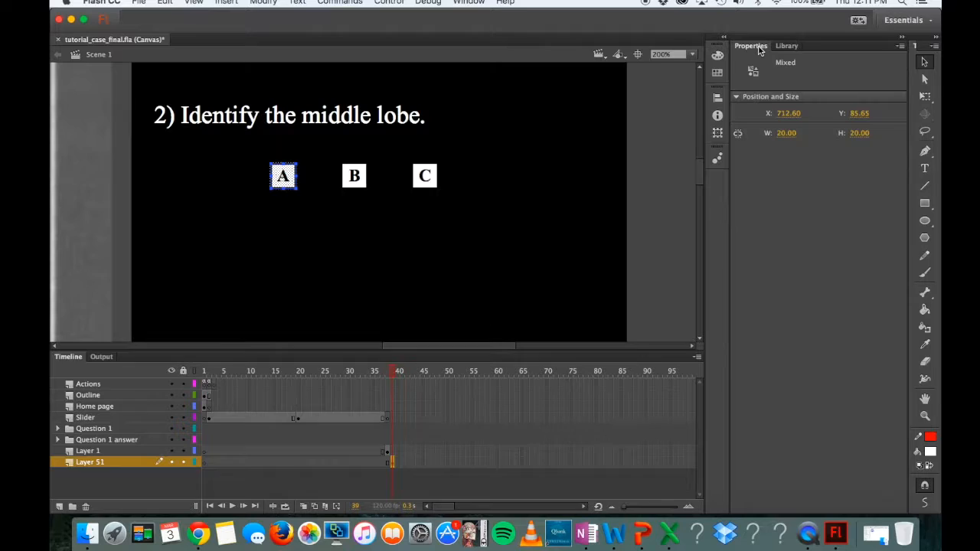
Step: Break apart the B and C answer buttons beneath the Question 2 text
click(357, 184)
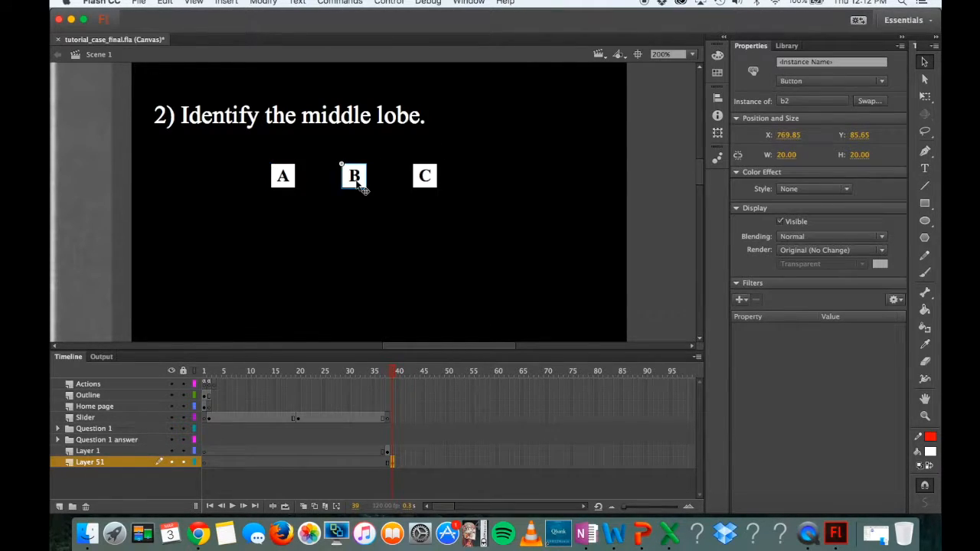
right_click(356, 183)
click(406, 323)
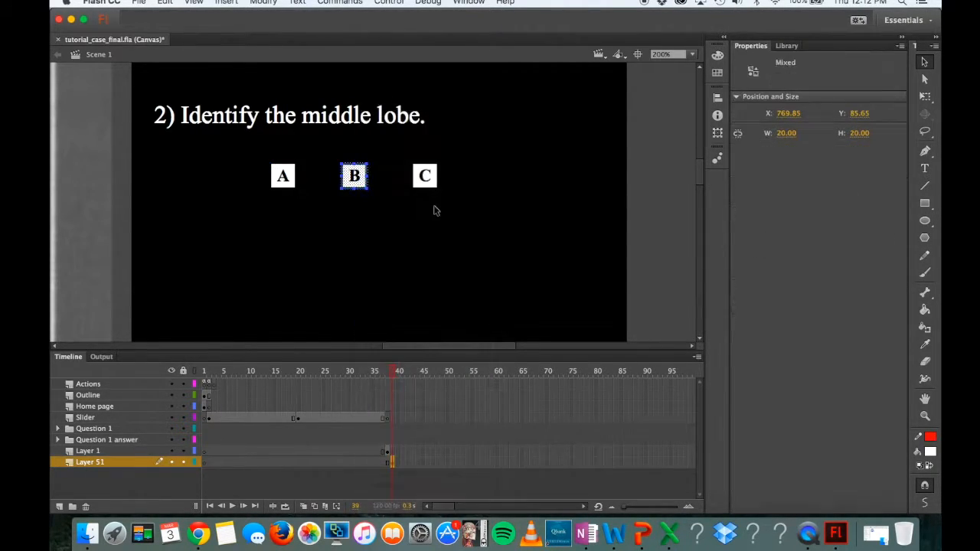
click(435, 183)
right_click(433, 184)
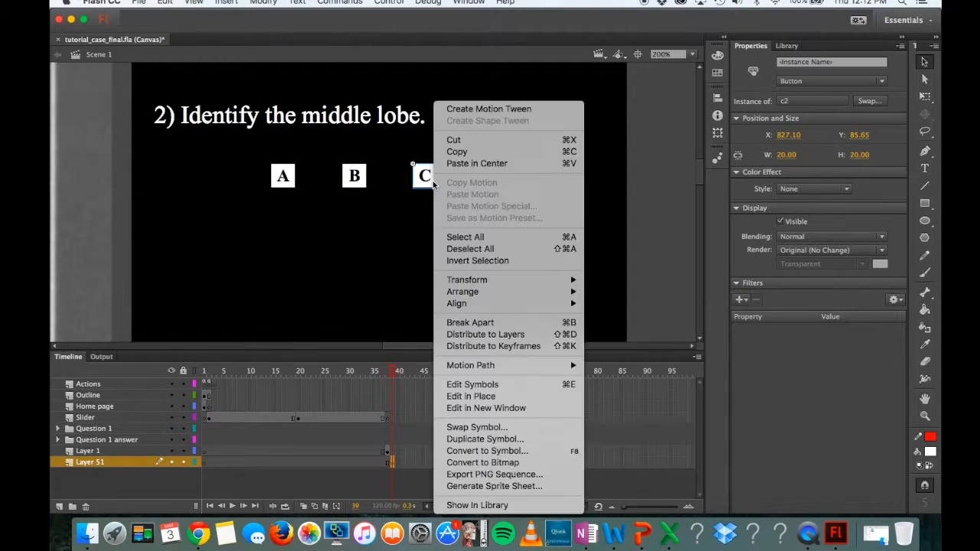
click(479, 323)
click(451, 205)
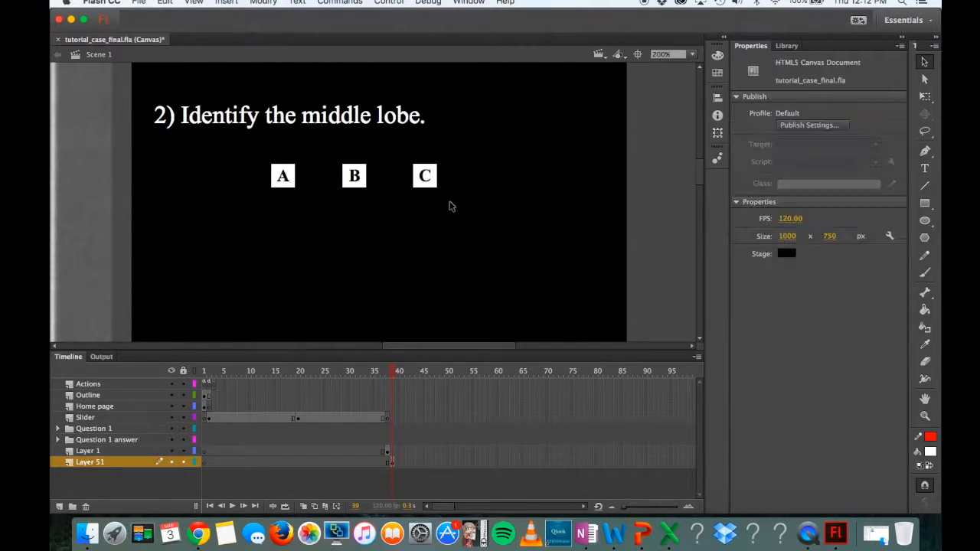
Step: Set the stroke color of the B and C answer boxes to red
scroll(452, 218, up, 5)
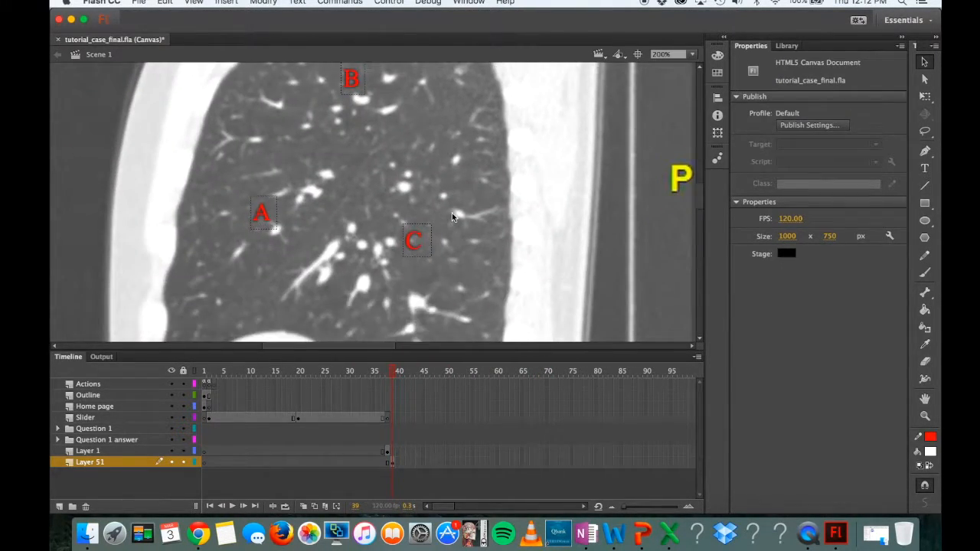
scroll(452, 218, down, 2)
scroll(451, 219, right, 3)
scroll(454, 217, left, 3)
drag(458, 237, 334, 188)
shift+click(354, 205)
shift+click(425, 205)
click(789, 167)
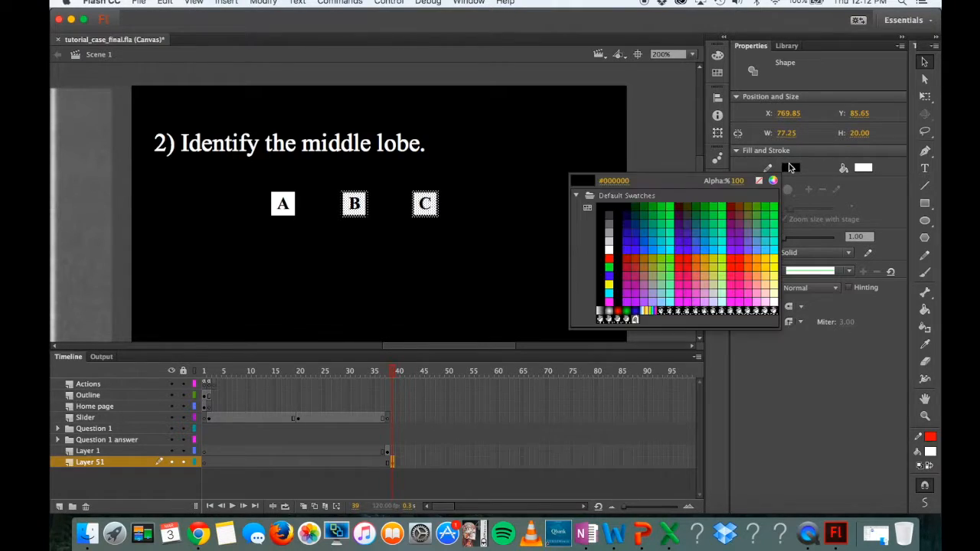
click(609, 258)
click(350, 268)
Step: Set the stroke color of the A answer box to green and fit the stage in the window
drag(311, 242, 258, 174)
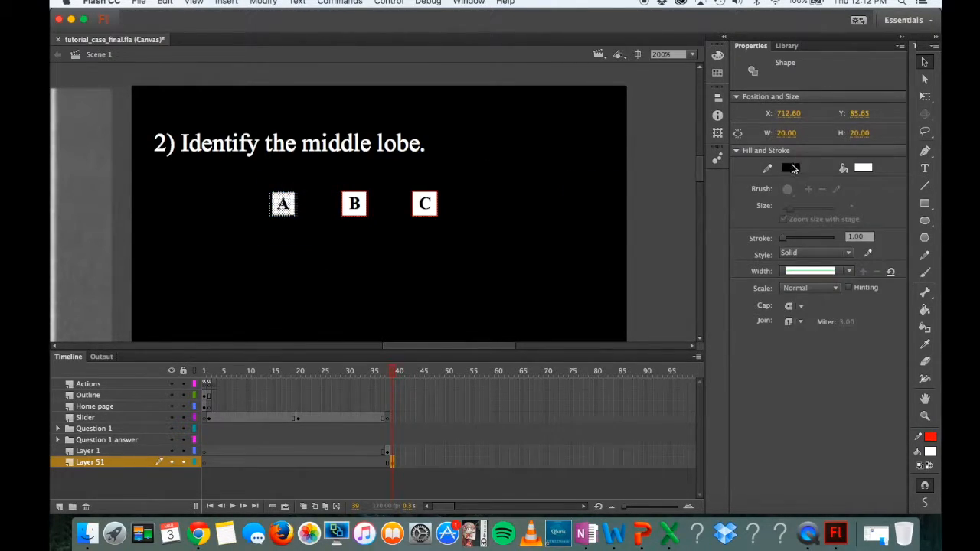
click(794, 169)
click(613, 273)
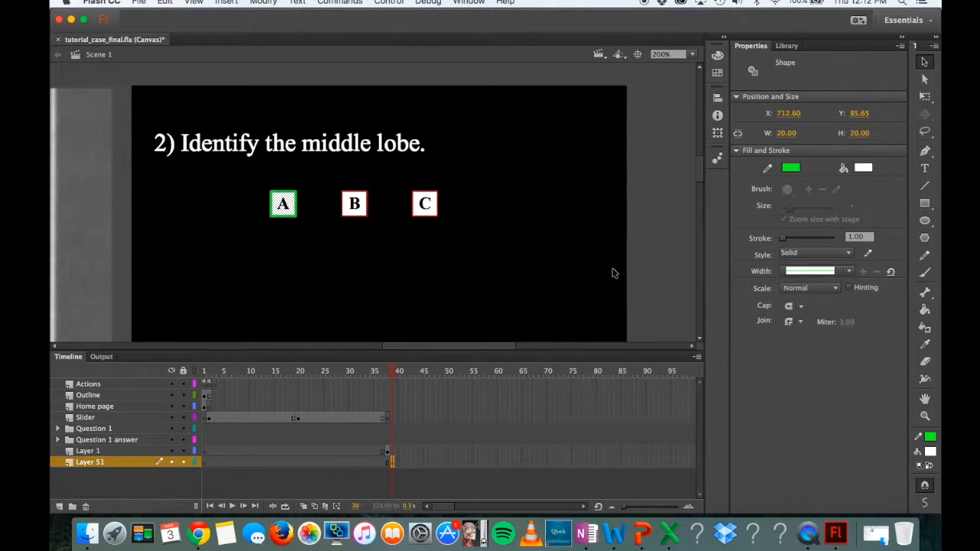
click(691, 55)
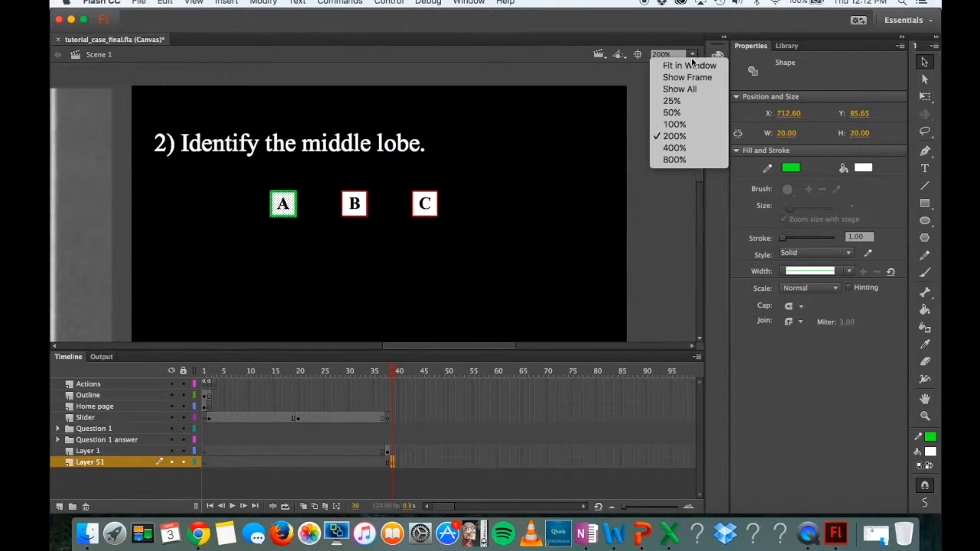
click(688, 66)
click(499, 182)
Step: Add white 16 pt text below the answer boxes identifying A, B and C as right middle, upper and lower lobes and explaining answer A
click(926, 168)
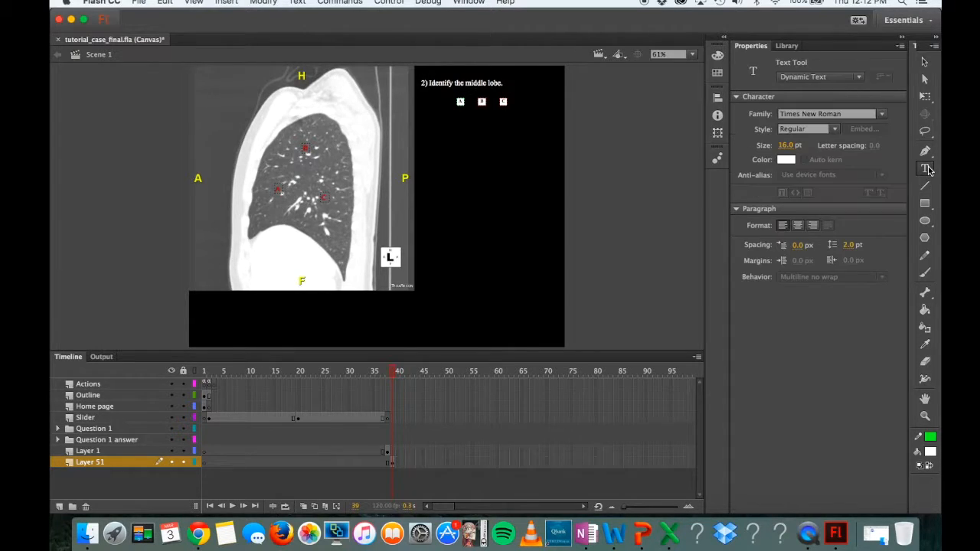
drag(426, 123, 548, 234)
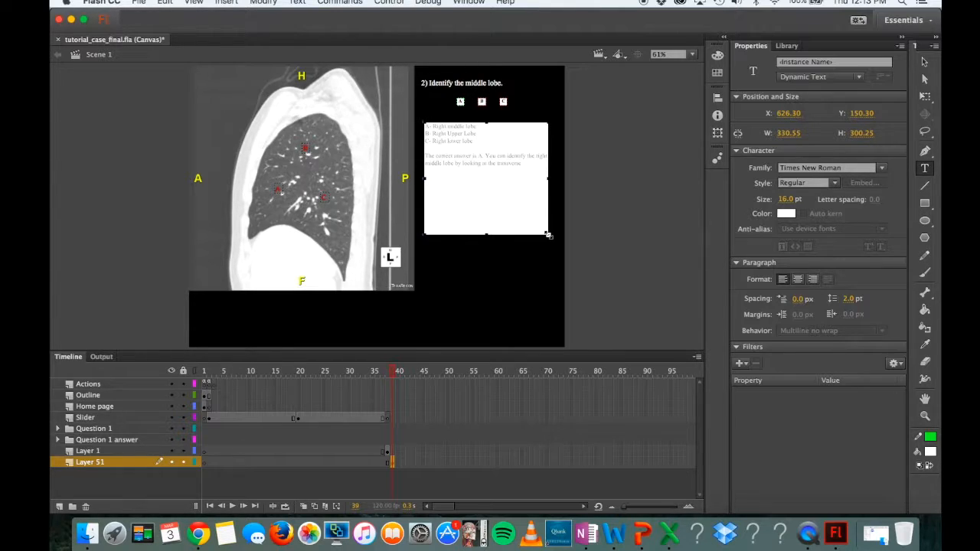
text(ue.)
click(925, 61)
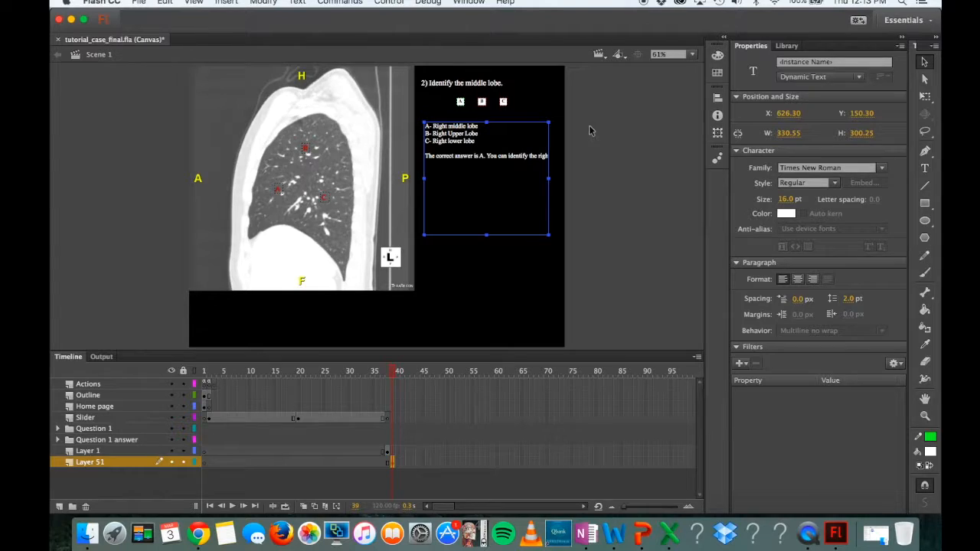
Step: Widen the answer explanation's text box to about 347 px
double_click(503, 165)
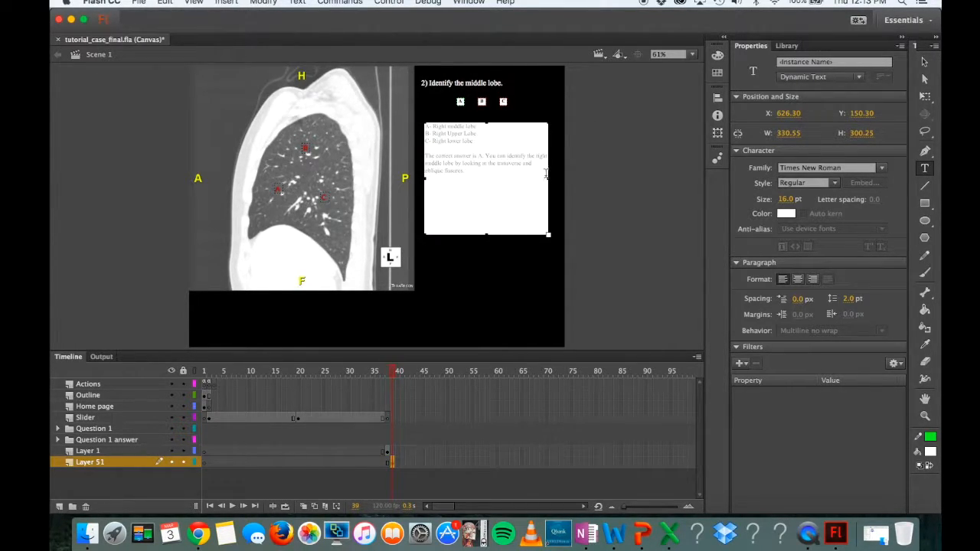
drag(549, 180, 555, 182)
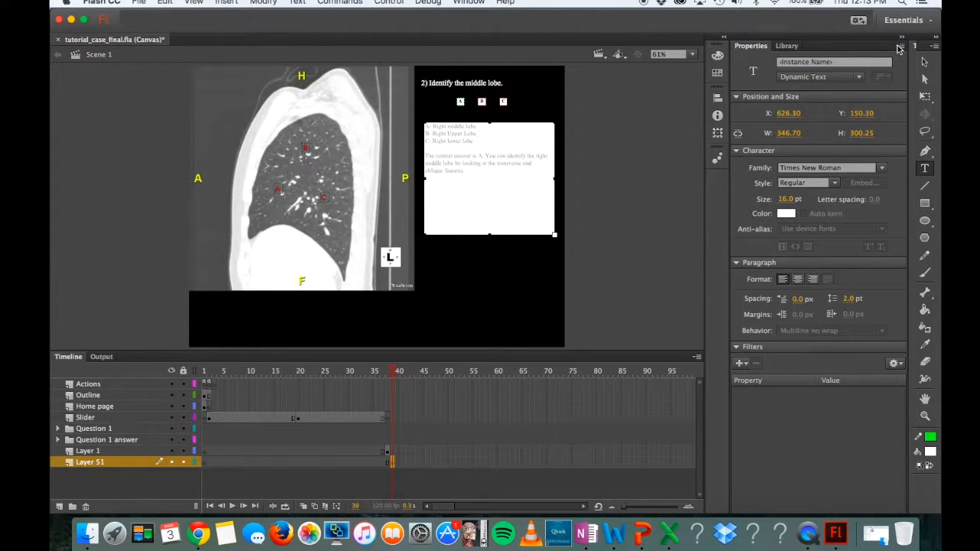
click(925, 61)
click(507, 276)
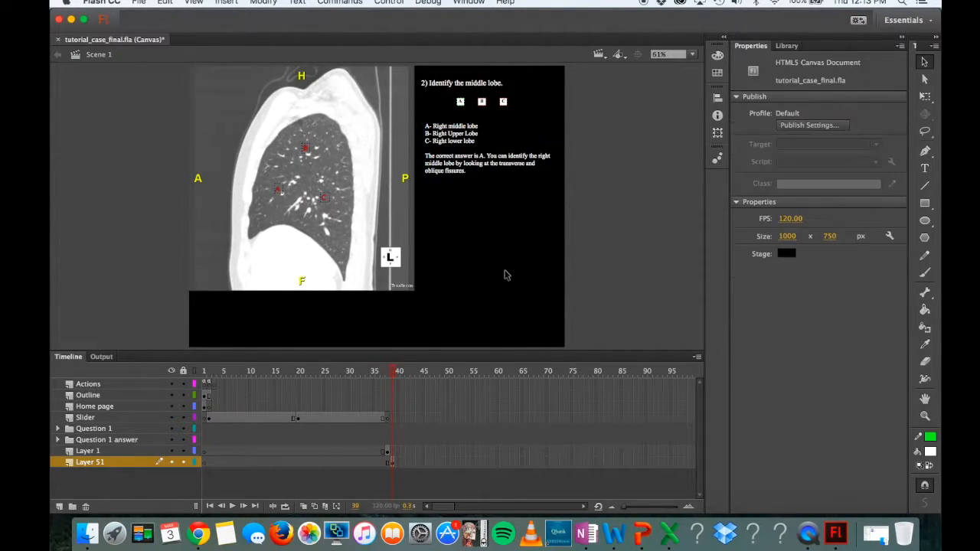
drag(392, 373, 389, 375)
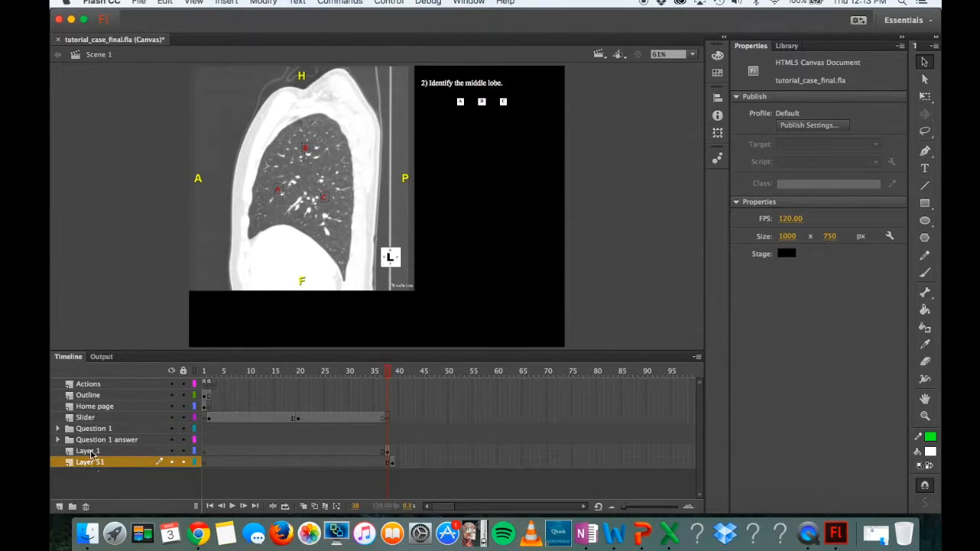
click(59, 507)
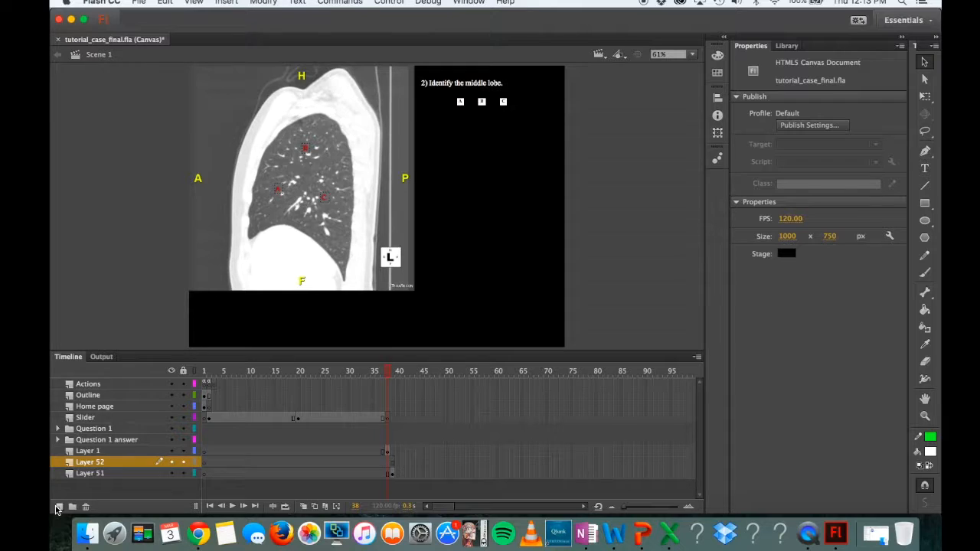
click(89, 463)
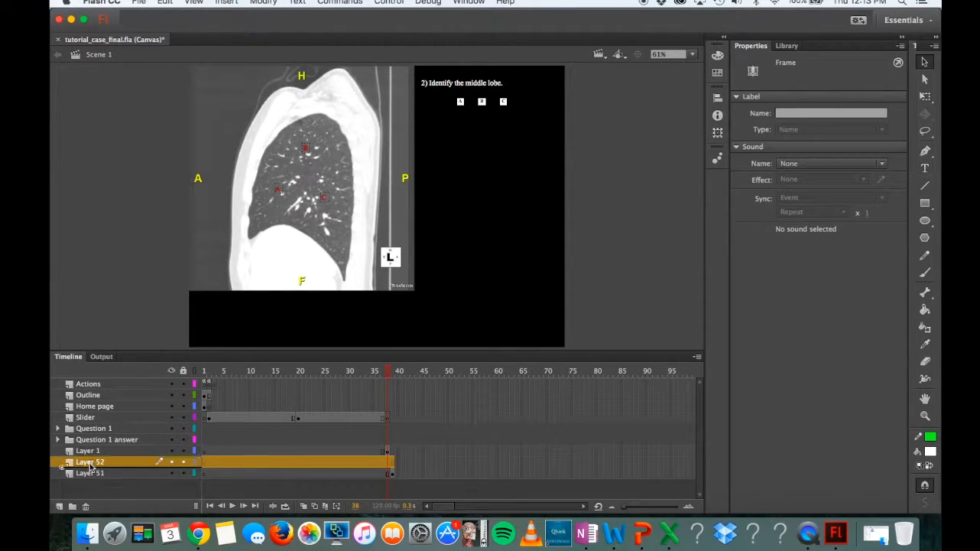
click(58, 506)
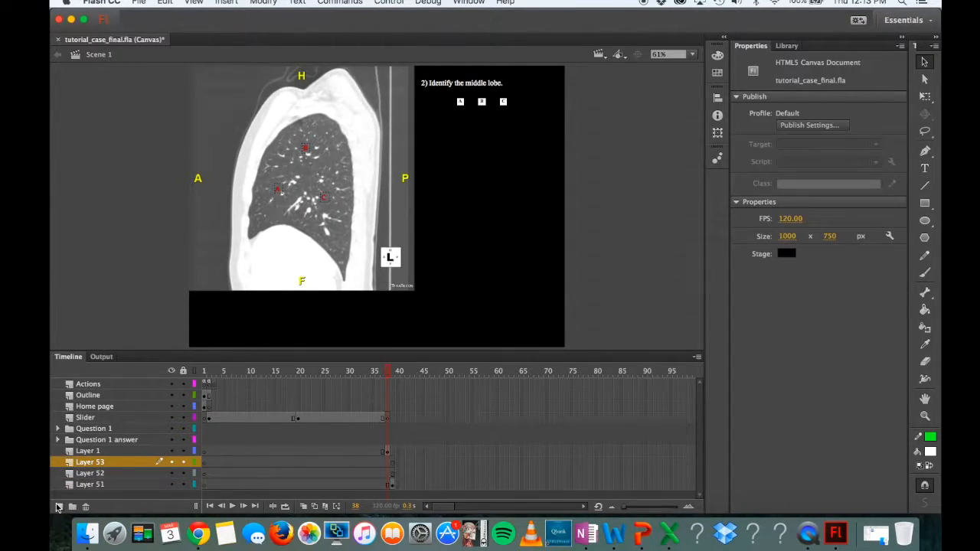
click(85, 507)
click(85, 507)
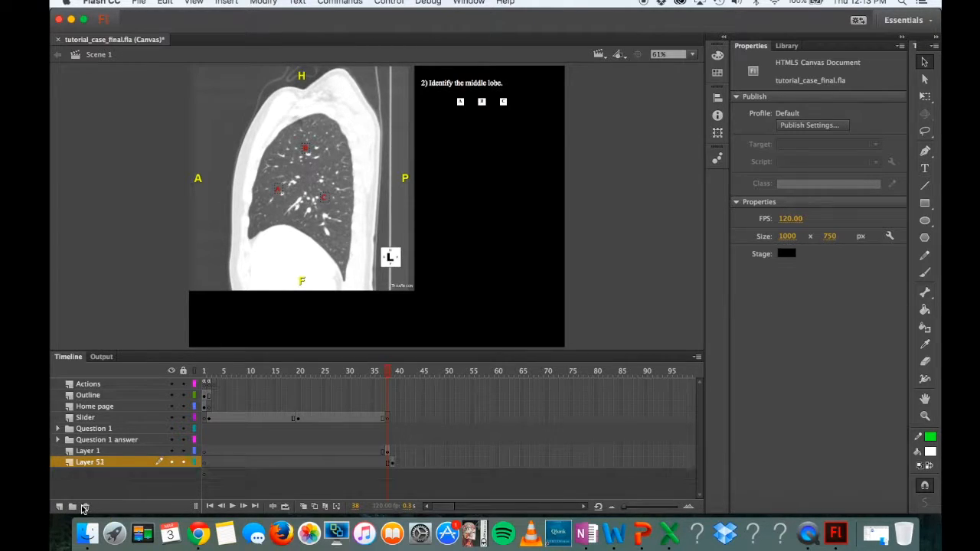
Step: Create a timeline layer folder named Question 2 above Layer 51
click(73, 507)
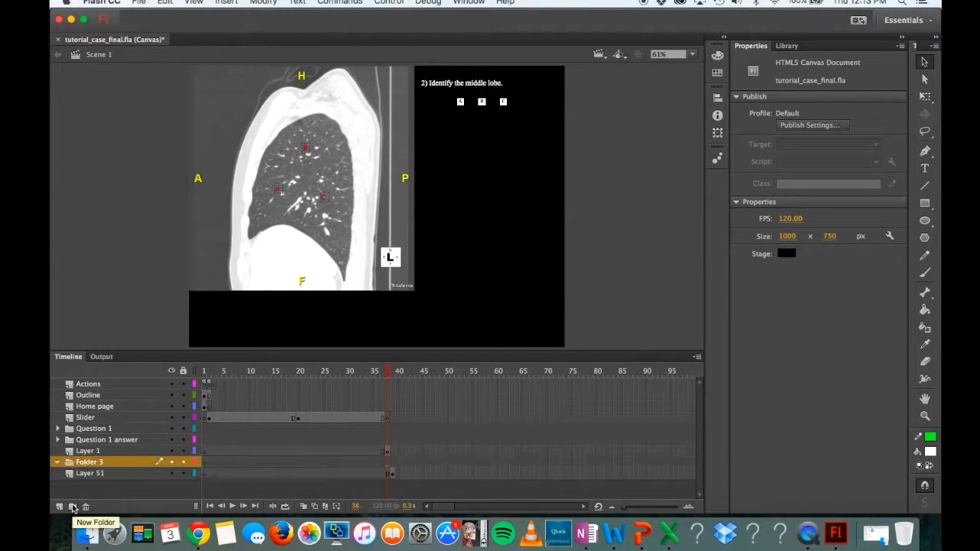
double_click(80, 465)
text(Question 2)
key(Return)
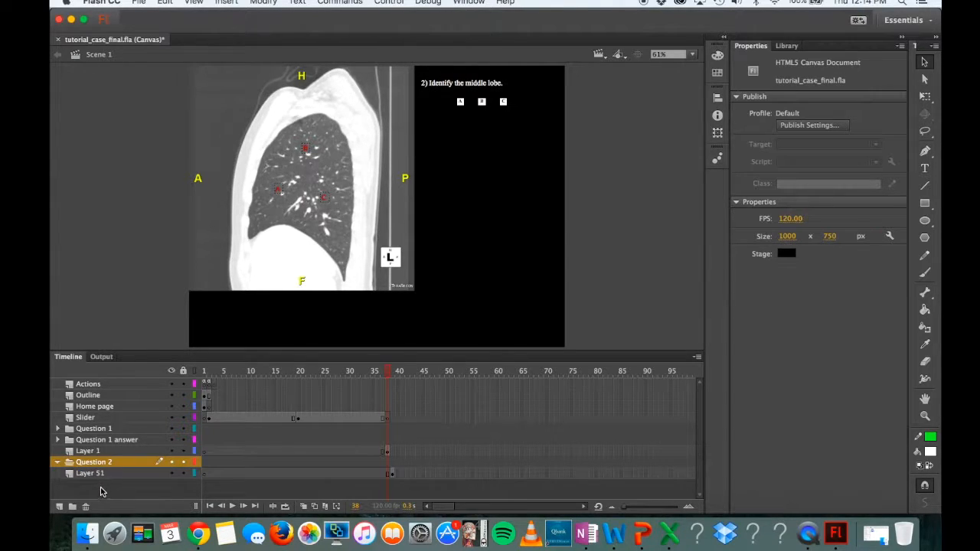
Step: Move Layer 51 and Layer 1 into the Question 2 folder and collapse it
click(93, 474)
drag(90, 451, 96, 466)
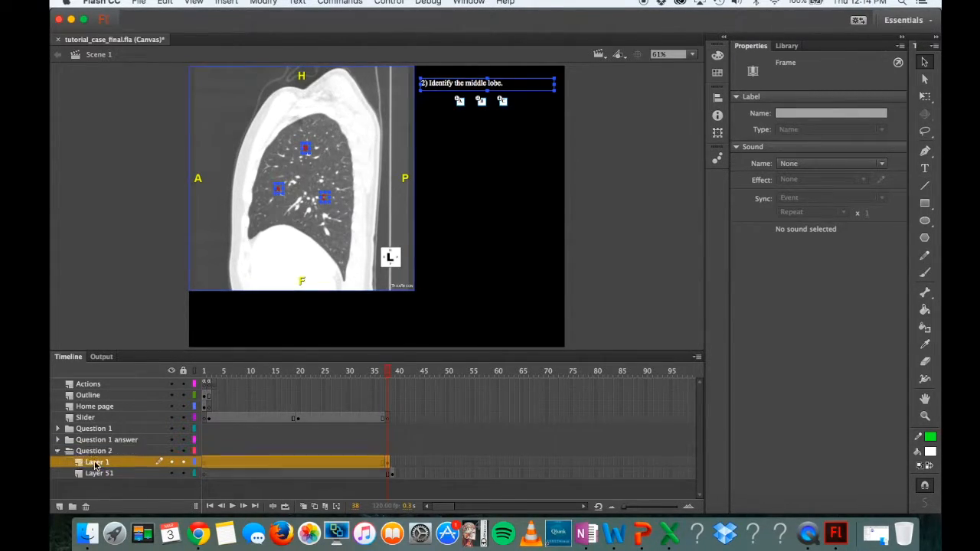
click(389, 378)
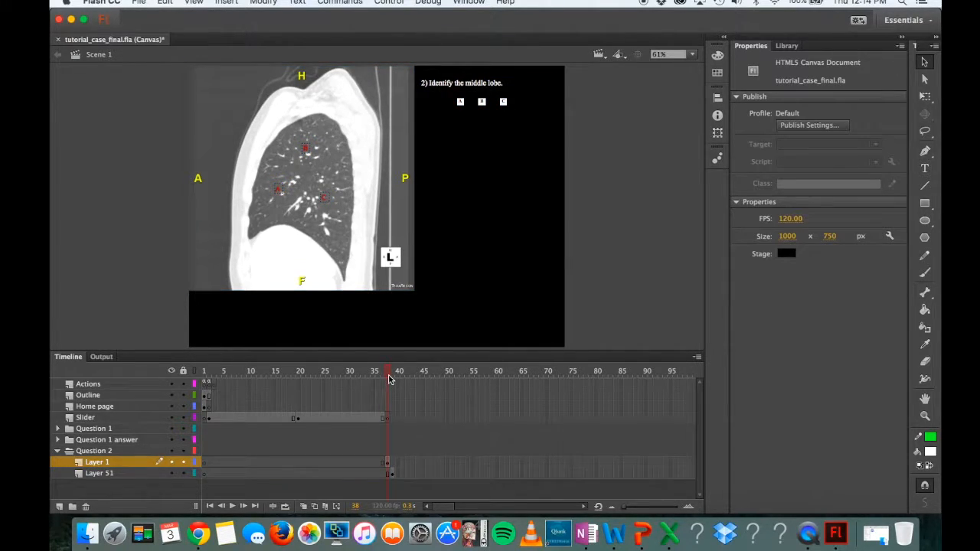
click(58, 452)
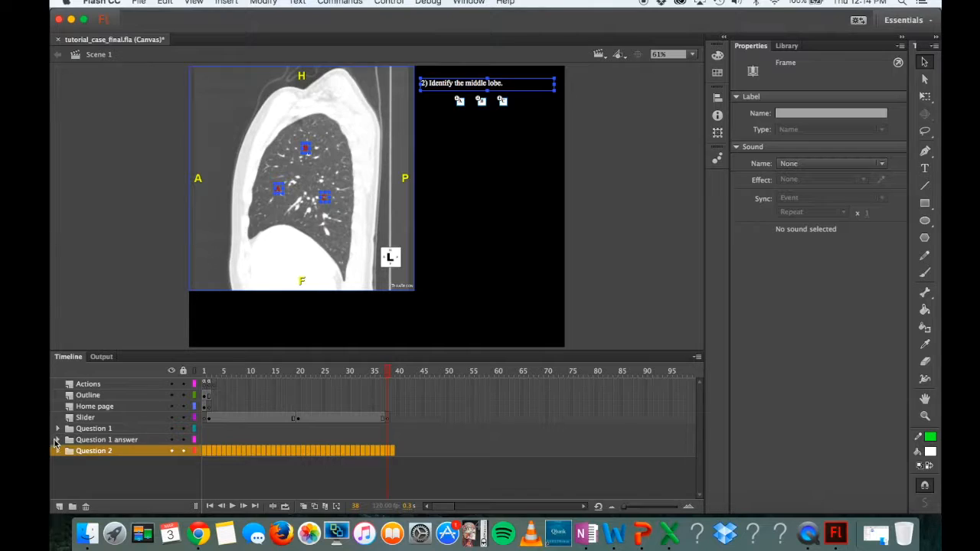
Step: Check the contents of the Question 1 and Question 1 answer folders, leaving the Question 1 folder expanded
click(57, 439)
click(56, 438)
click(57, 428)
click(56, 429)
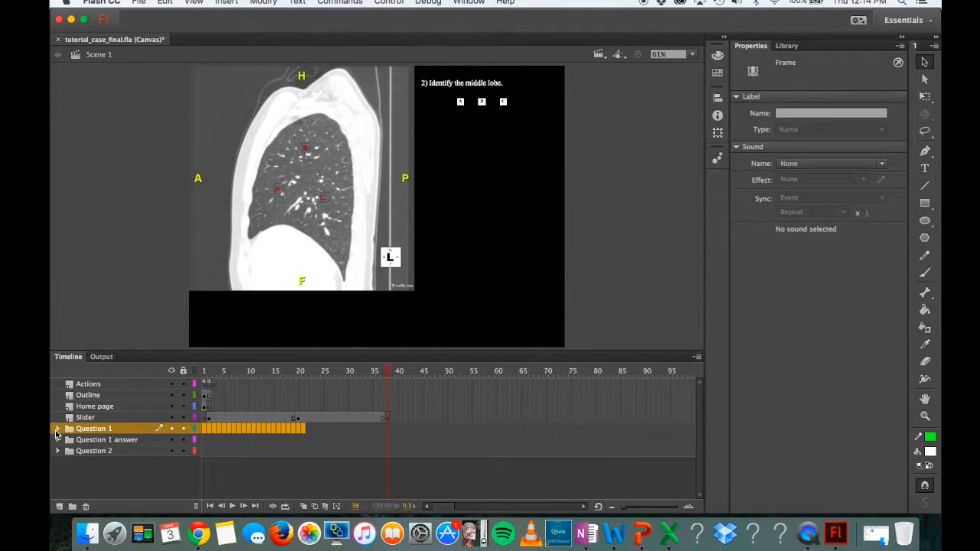
click(79, 452)
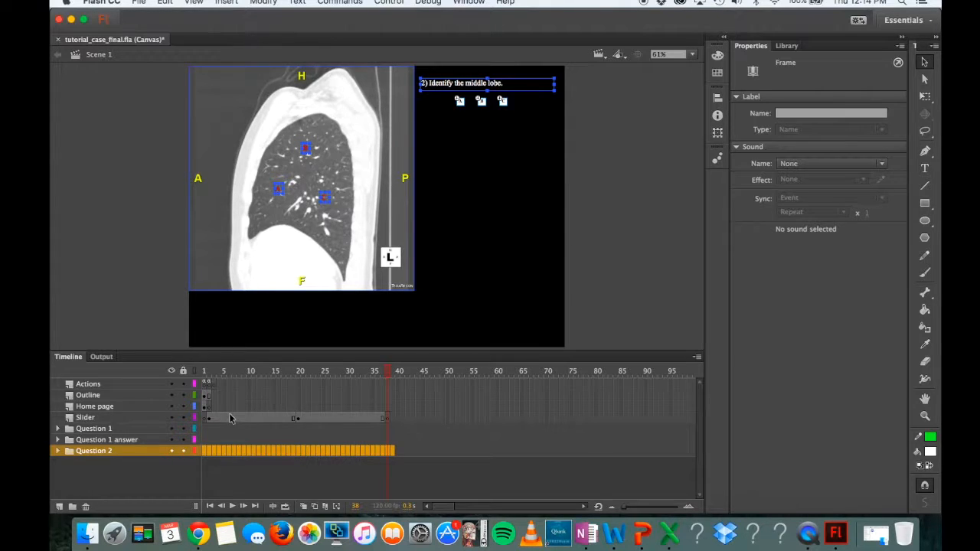
click(59, 429)
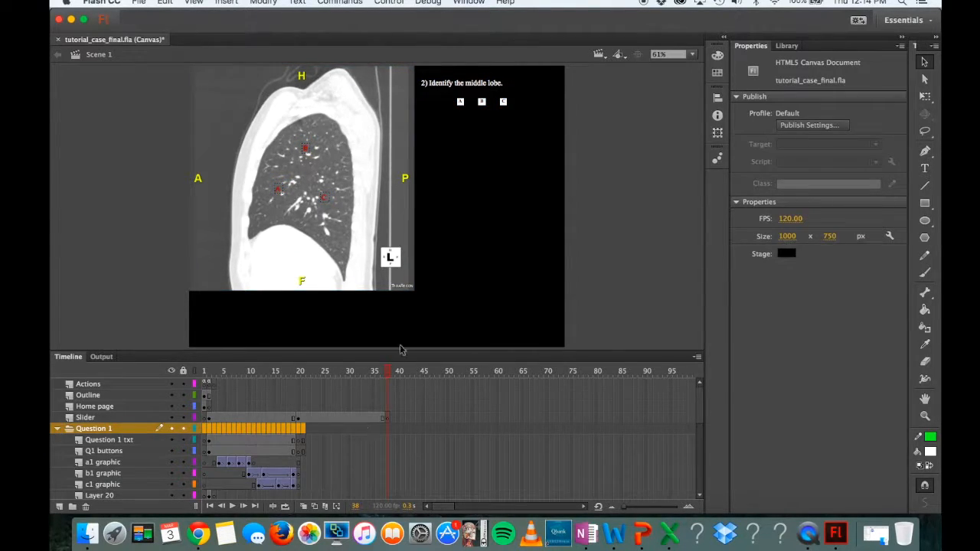
Step: Place the next2 button near the stage's lower-right corner on the Question 1 answer folder's Q1 buttons layer at frame 20
drag(387, 372, 305, 370)
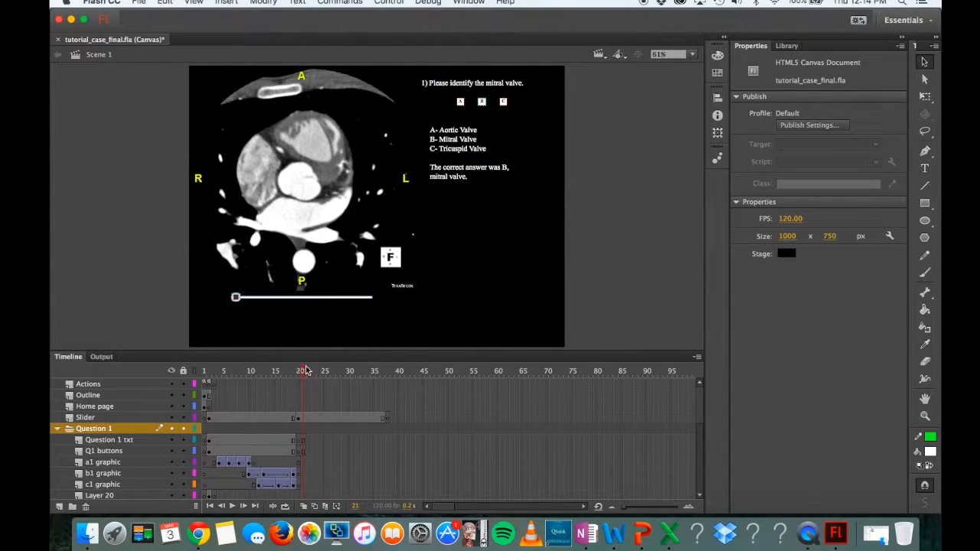
click(793, 46)
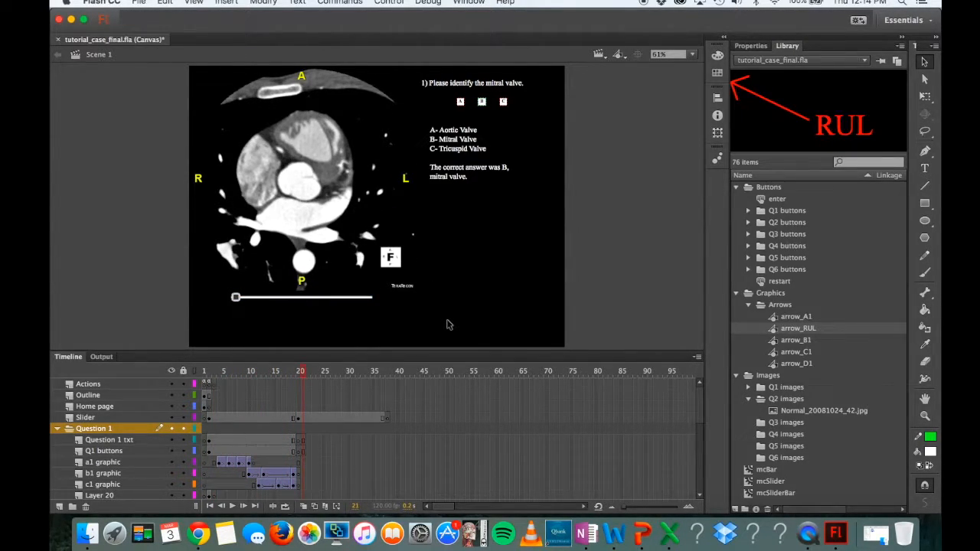
drag(302, 373, 227, 374)
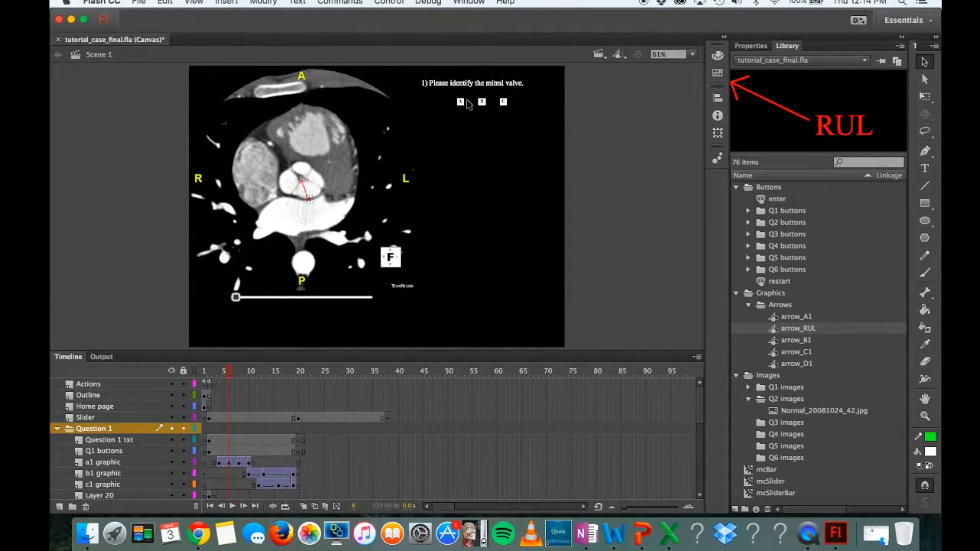
drag(230, 375, 299, 384)
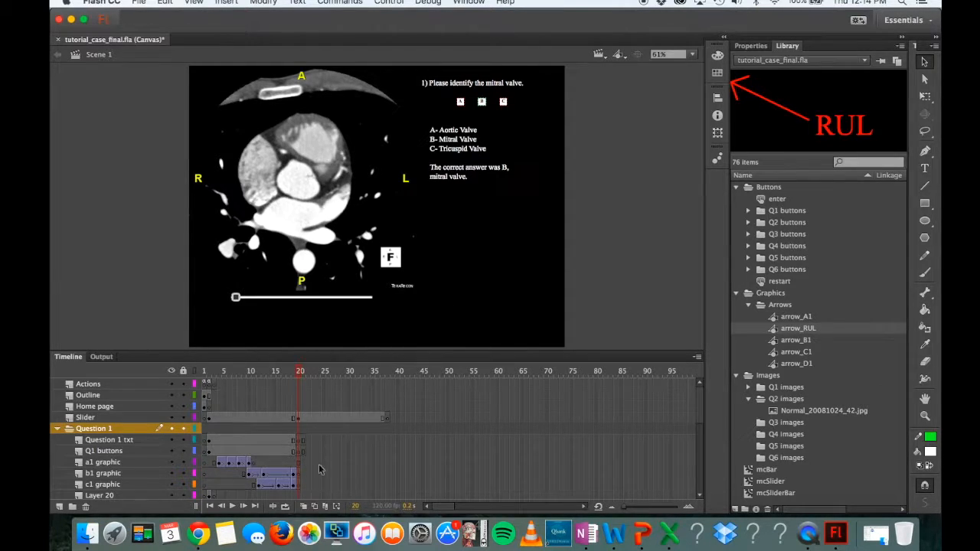
click(58, 428)
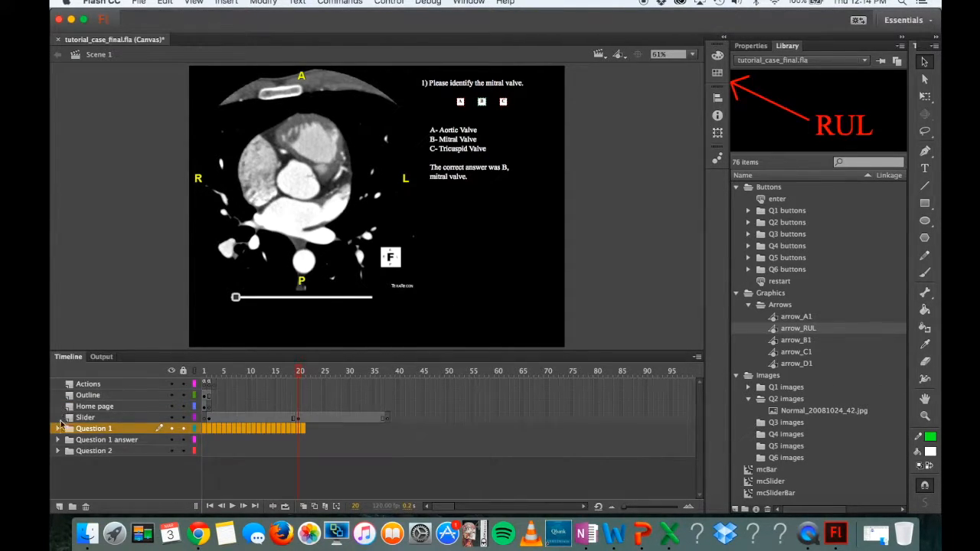
click(58, 440)
scroll(378, 452, down, 1)
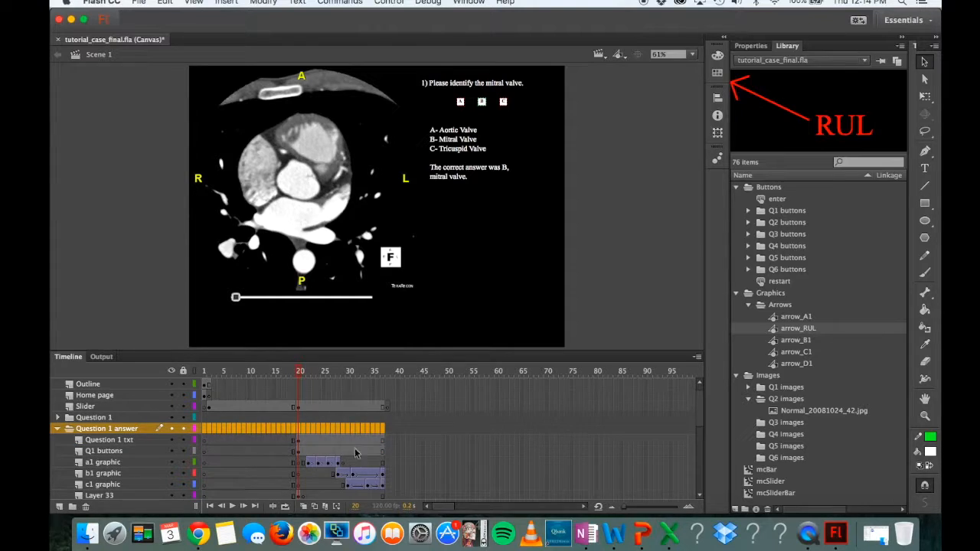
click(298, 452)
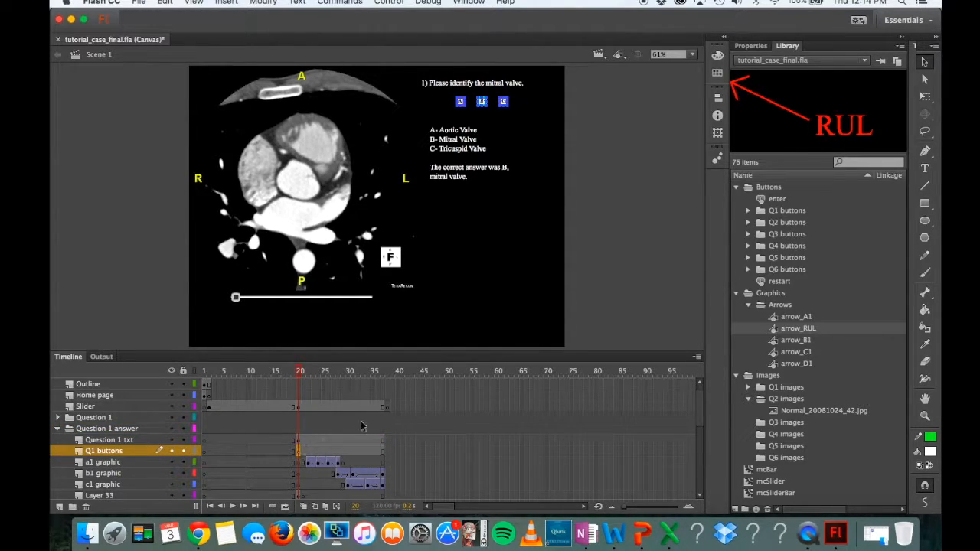
click(750, 223)
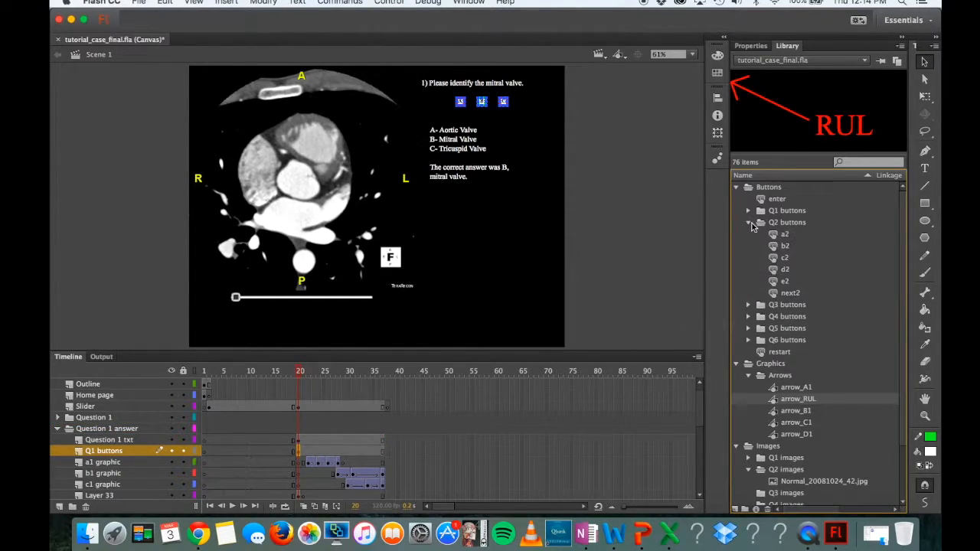
drag(793, 295, 557, 342)
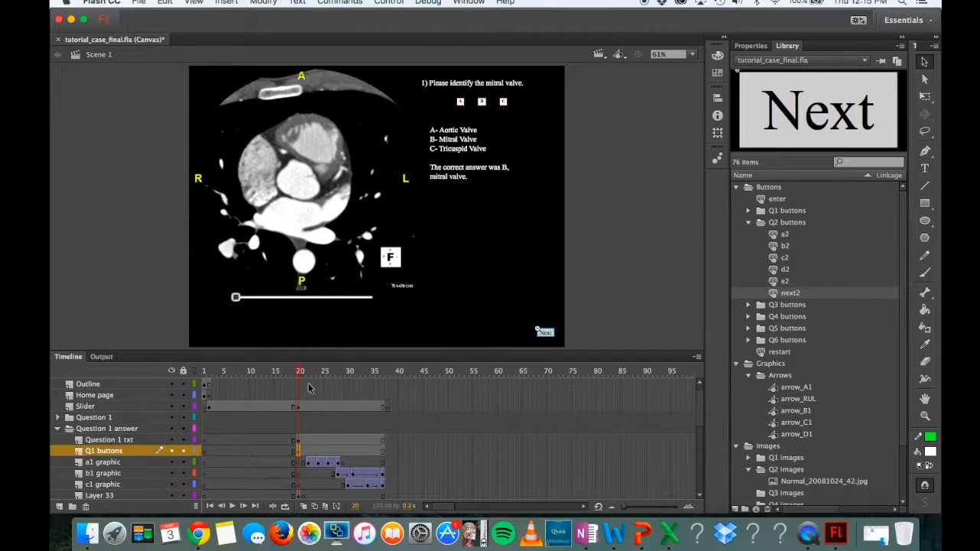
Step: Place the next2 button near the stage's lower-right corner on Layer 51 at frame 39, the Question 2 answer frame
drag(300, 376, 394, 386)
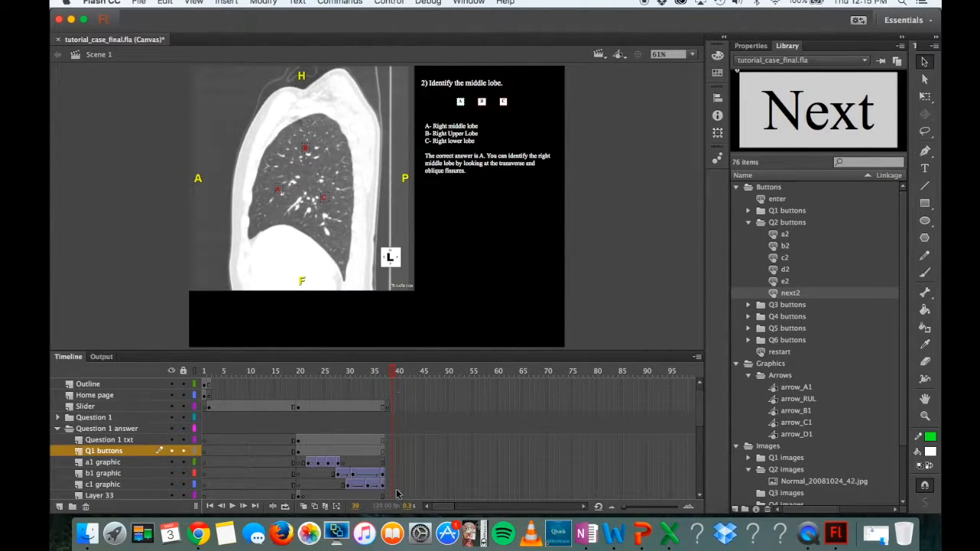
scroll(396, 490, down, 7)
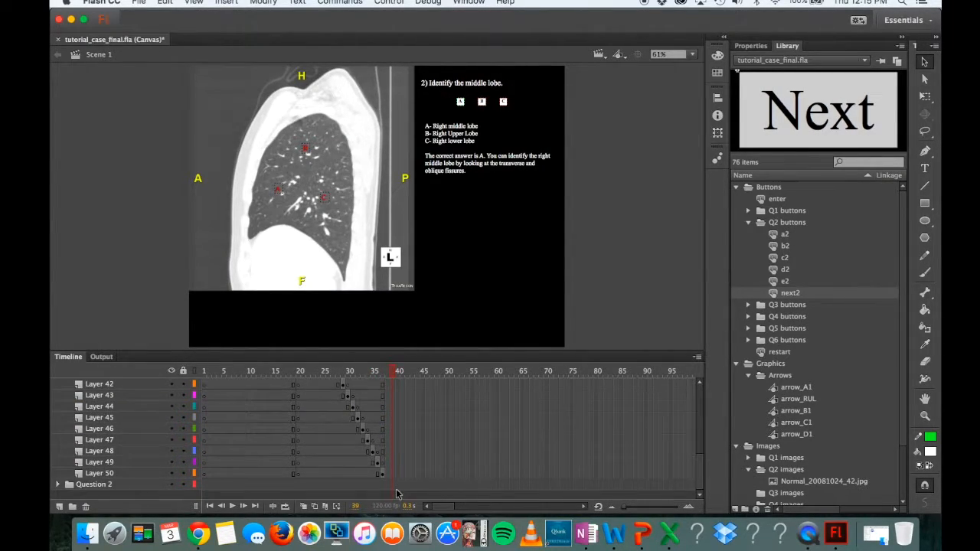
click(57, 485)
scroll(348, 450, down, 2)
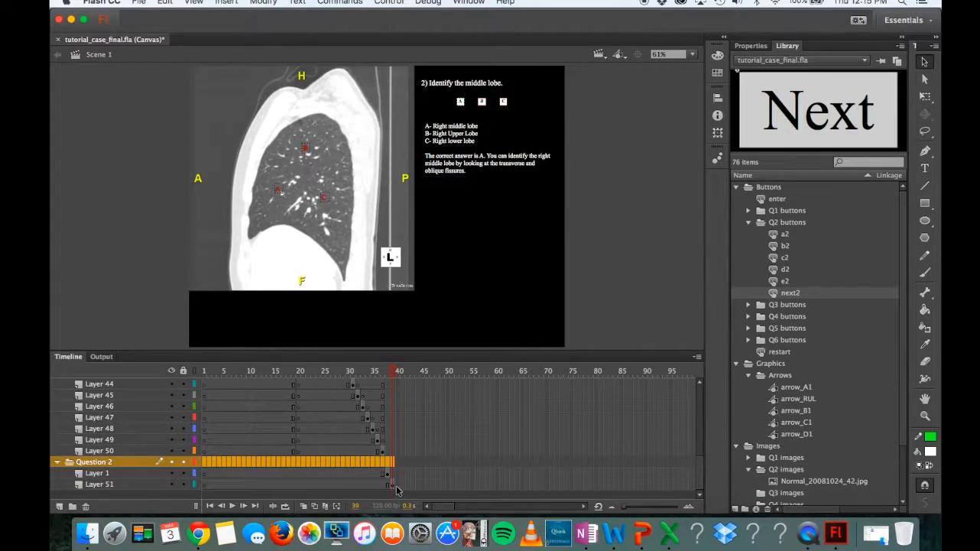
click(392, 485)
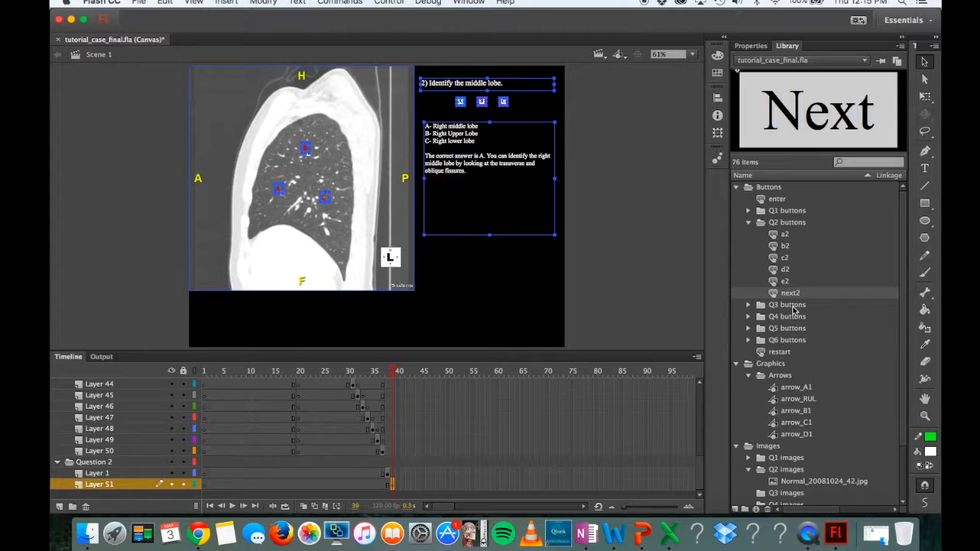
drag(791, 294, 560, 346)
Step: Replace the Next button on the Question 1 answer frames with the next1 button from the Q1 buttons library folder
scroll(420, 429, up, 5)
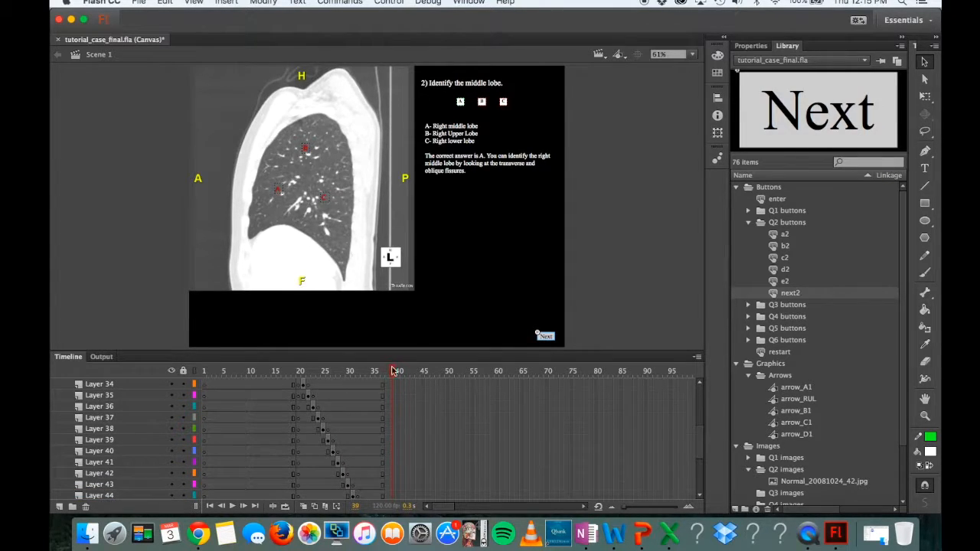
drag(394, 375, 343, 374)
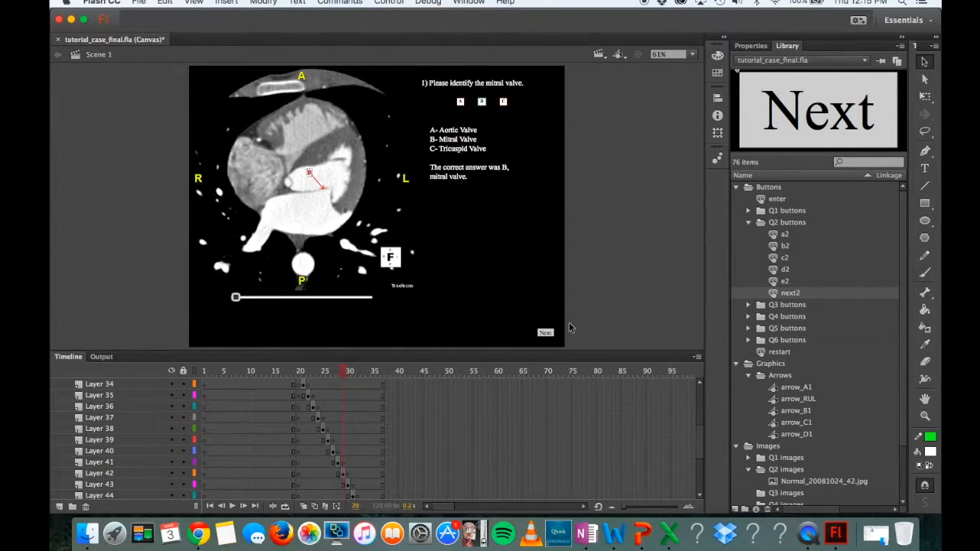
click(545, 333)
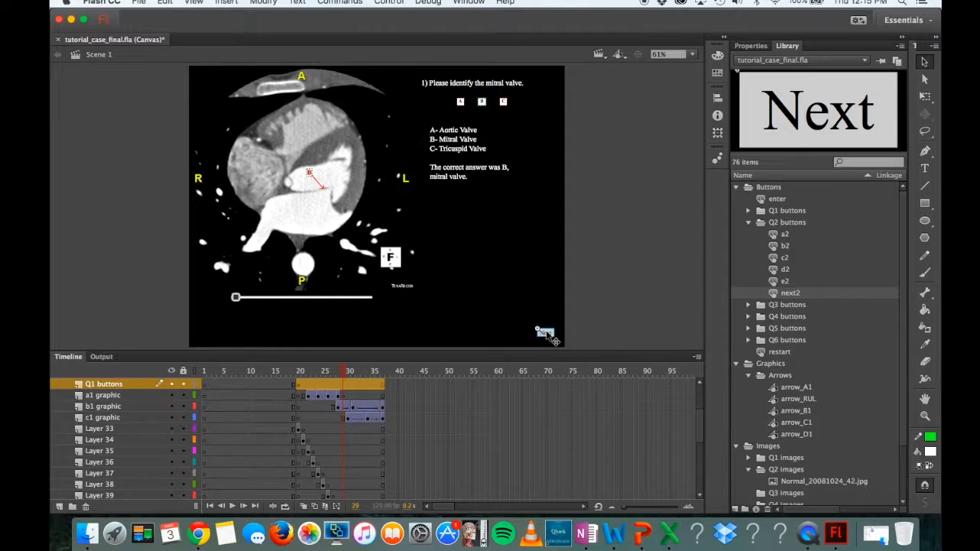
key(Delete)
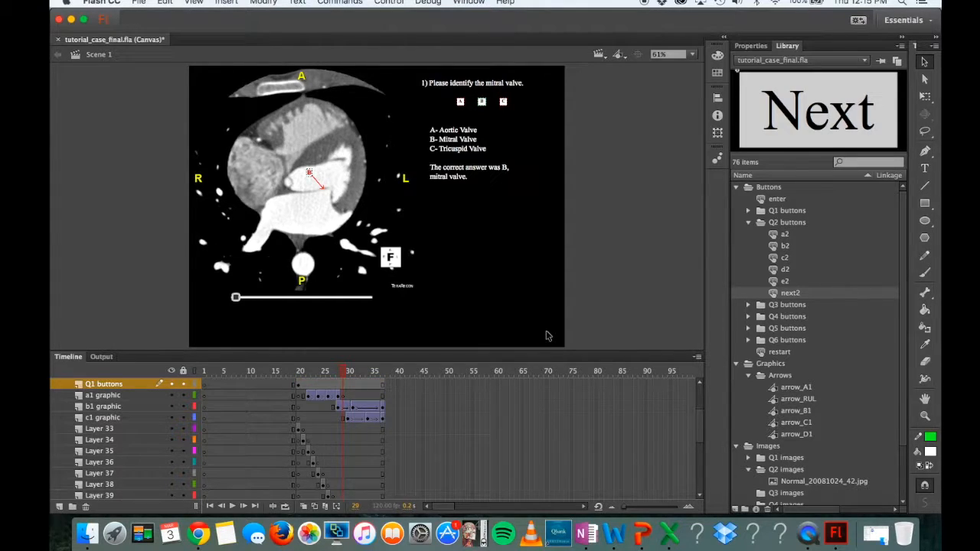
click(748, 223)
click(749, 213)
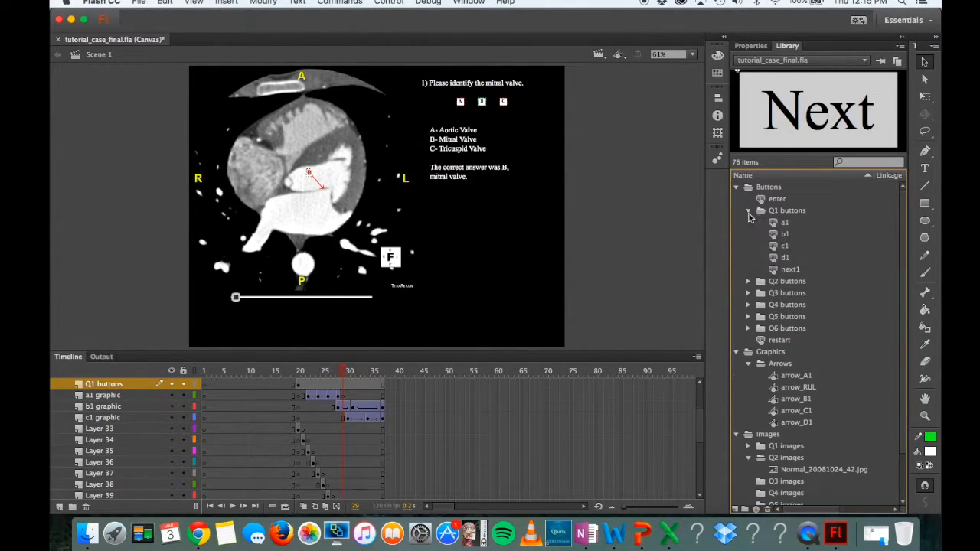
drag(790, 269, 539, 335)
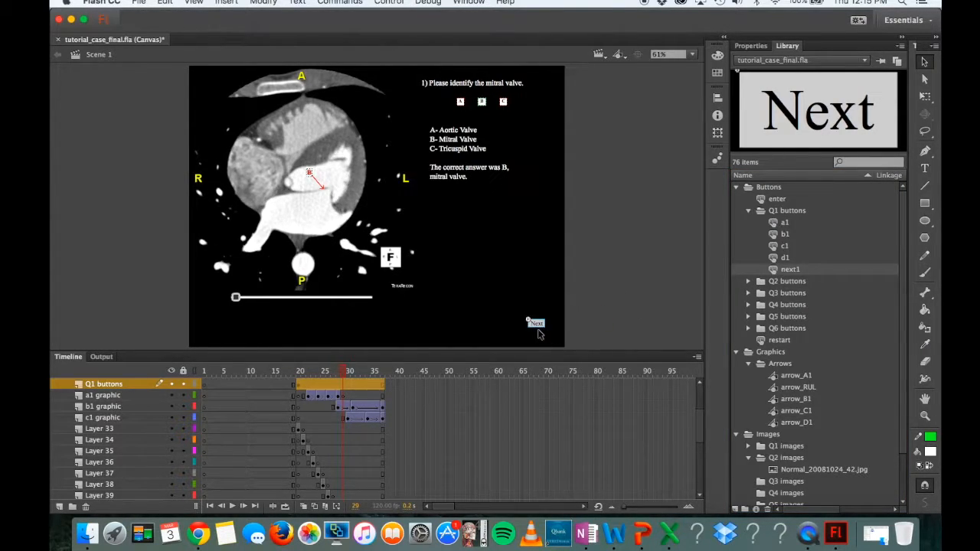
Step: Copy the Question 1 answer Next button's X position, 902.65, to the Next button on the Question 2 answer frame
click(717, 133)
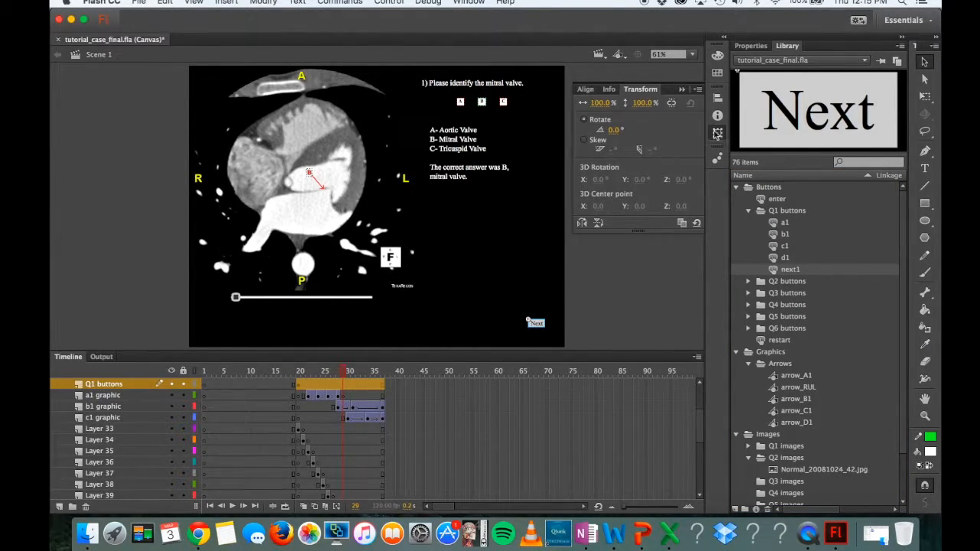
click(608, 90)
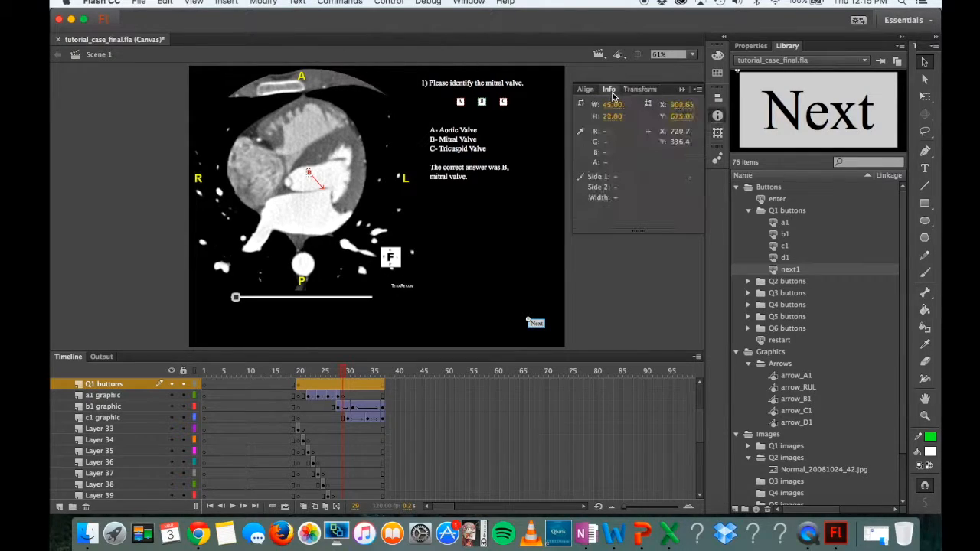
click(674, 105)
click(460, 424)
scroll(461, 425, down, 5)
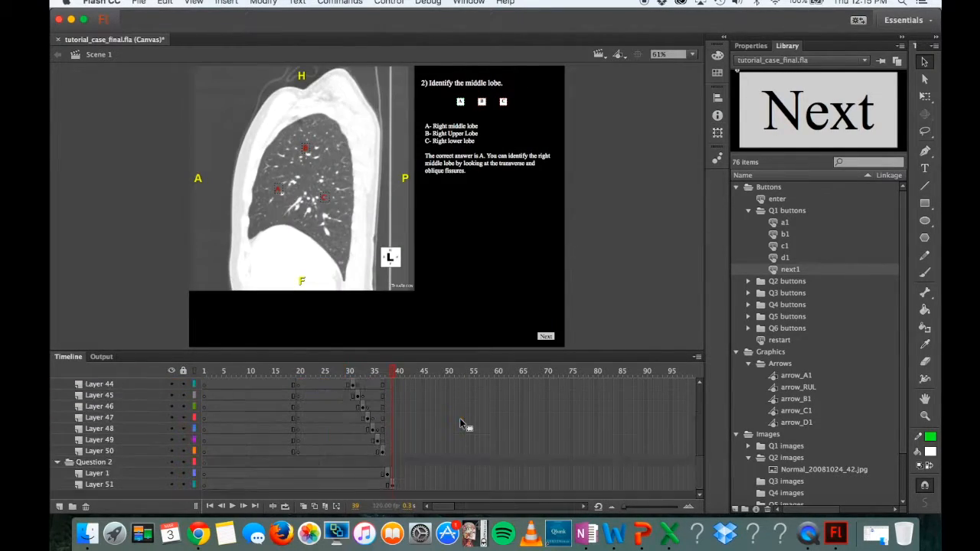
click(554, 337)
click(718, 116)
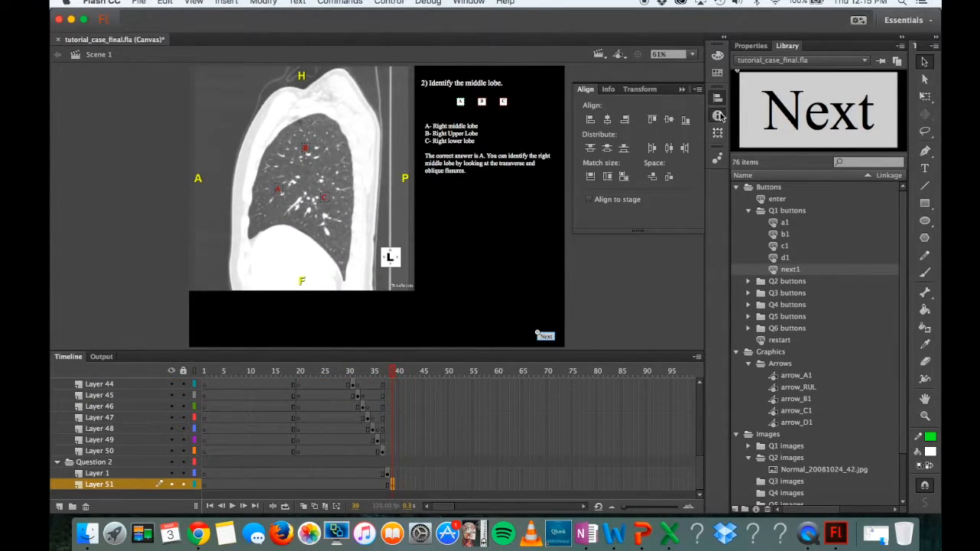
click(679, 104)
key(super+v)
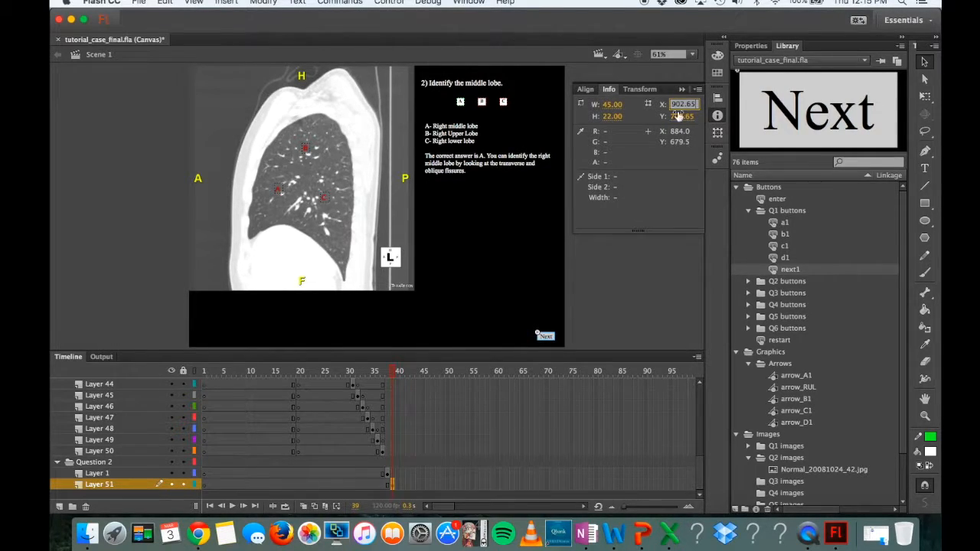
click(539, 234)
Step: Set the Question 2 answer Next button's Y position to 675.05, matching the Next button on the Question 1 answer frames
click(373, 386)
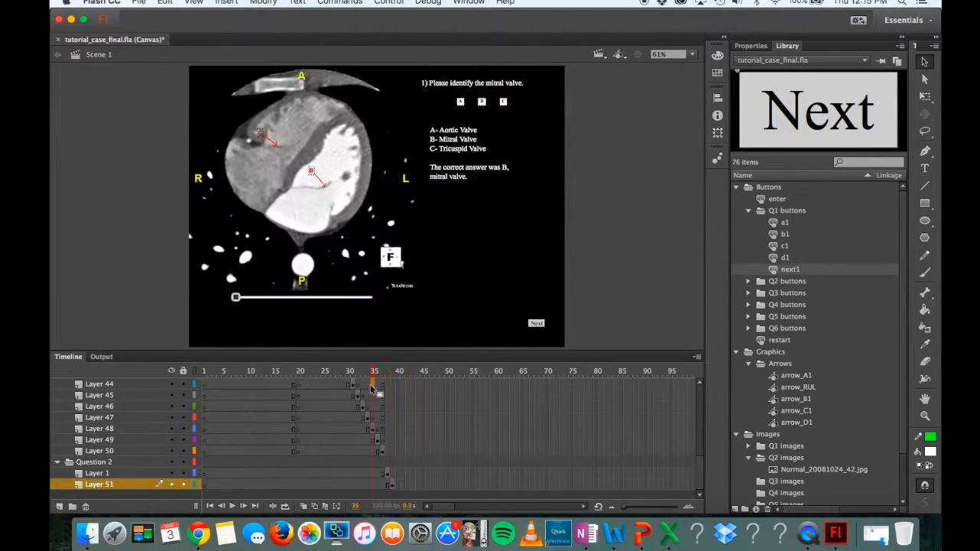
click(537, 326)
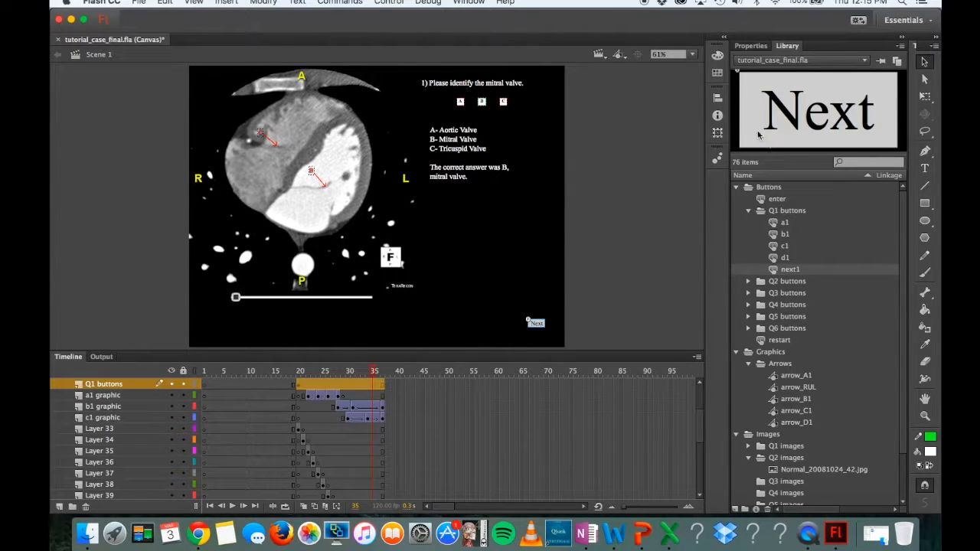
click(718, 116)
click(684, 116)
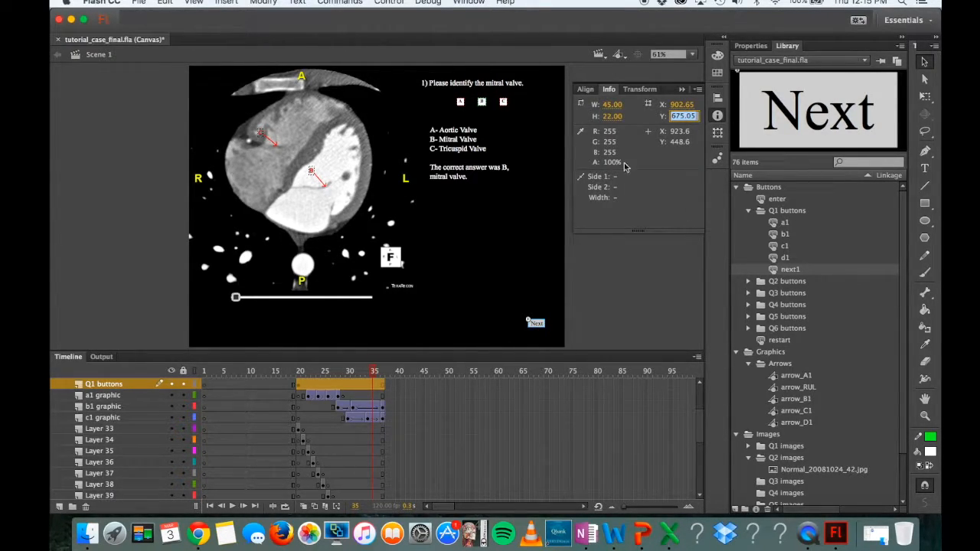
click(394, 473)
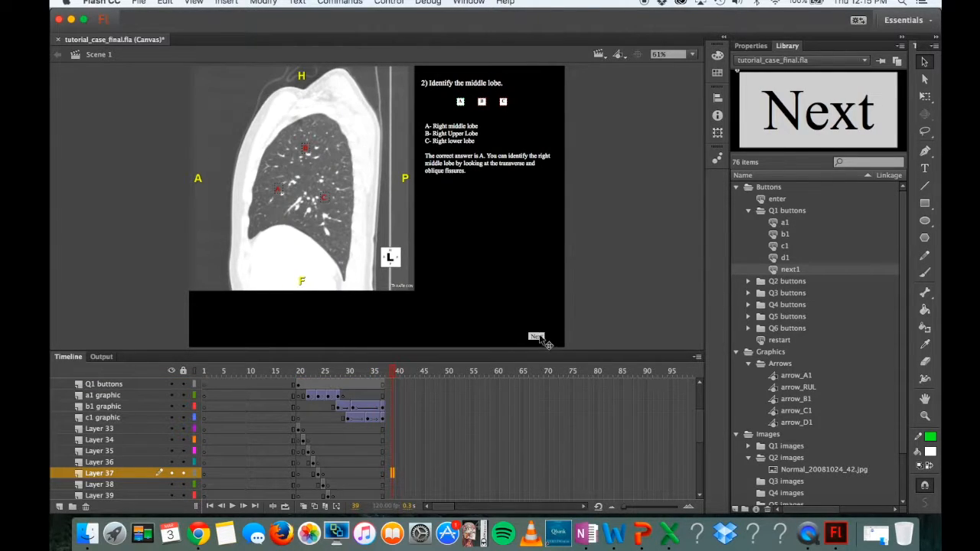
click(539, 337)
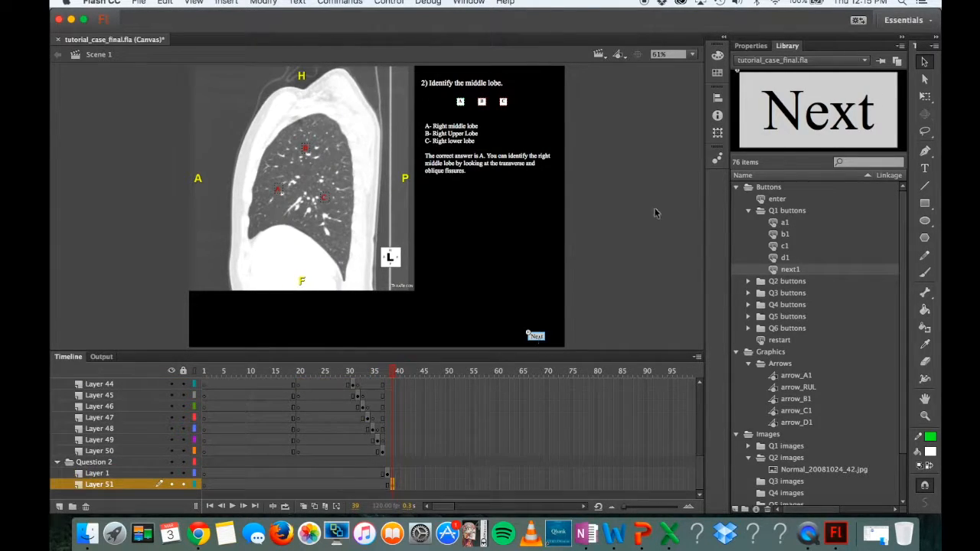
click(717, 115)
click(687, 118)
text(675.65)
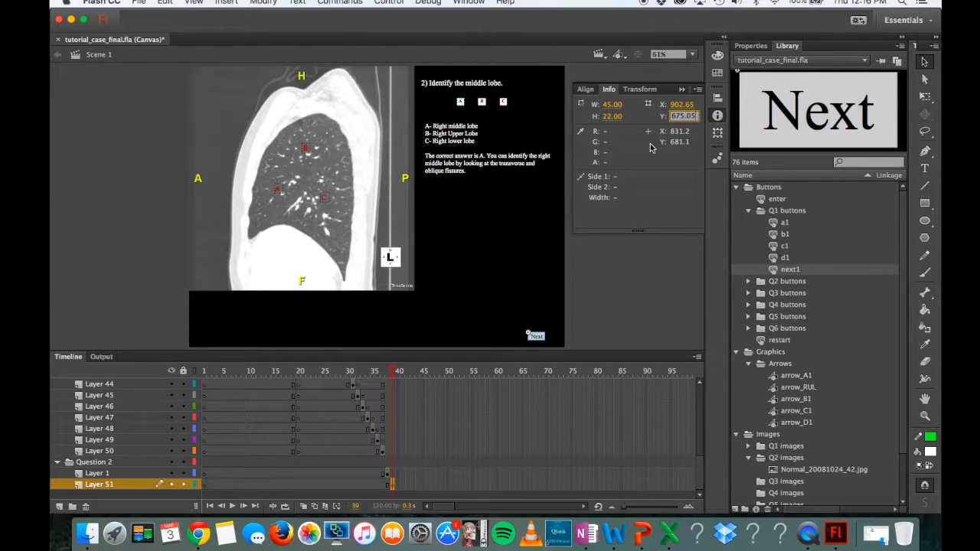
click(514, 257)
Step: Check the Question 1 answer text's size at frame 37 and set all the Question 2 answer text to 20 pt to match
mouse_move(395, 373)
mouse_down()
mouse_move(372, 372)
mouse_move(400, 372)
mouse_move(386, 371)
mouse_up()
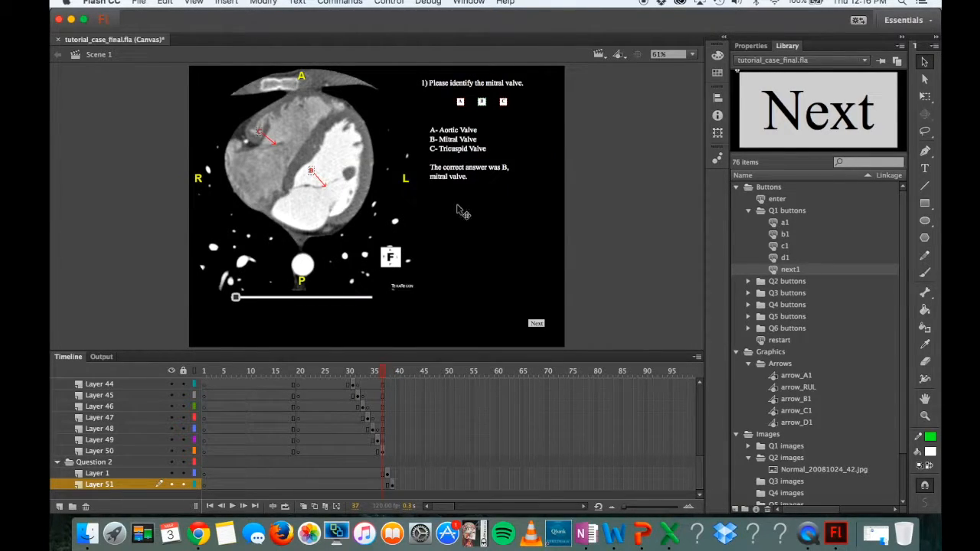
double_click(476, 157)
click(751, 46)
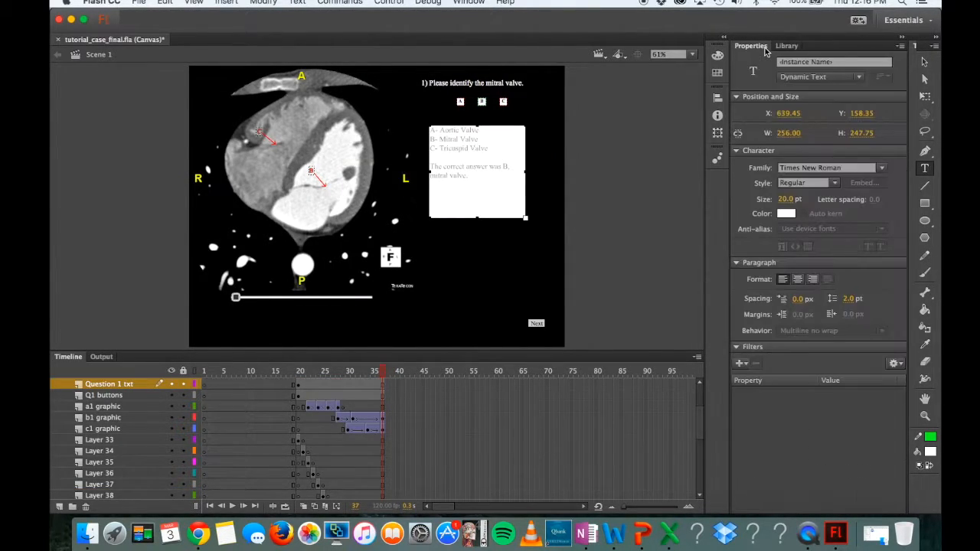
drag(382, 375, 396, 374)
click(449, 163)
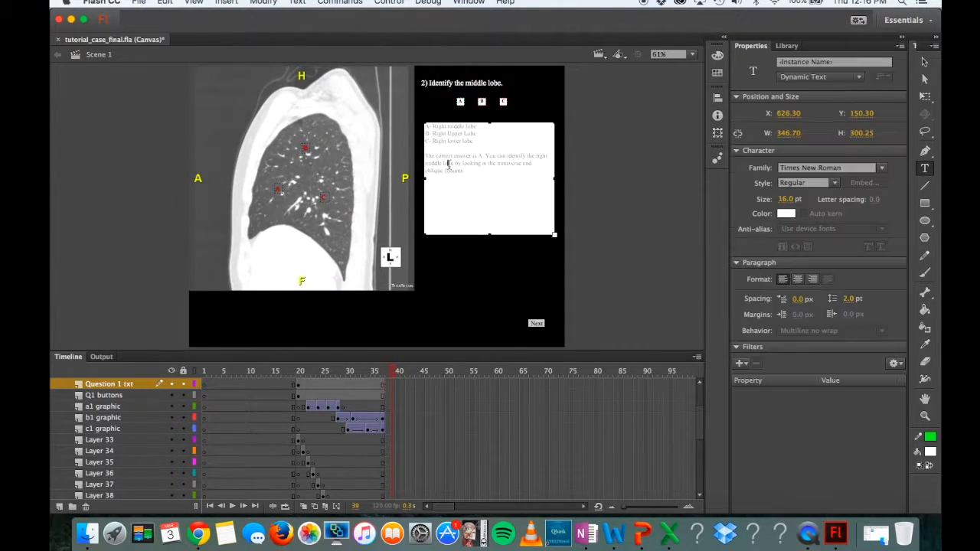
drag(481, 175, 426, 123)
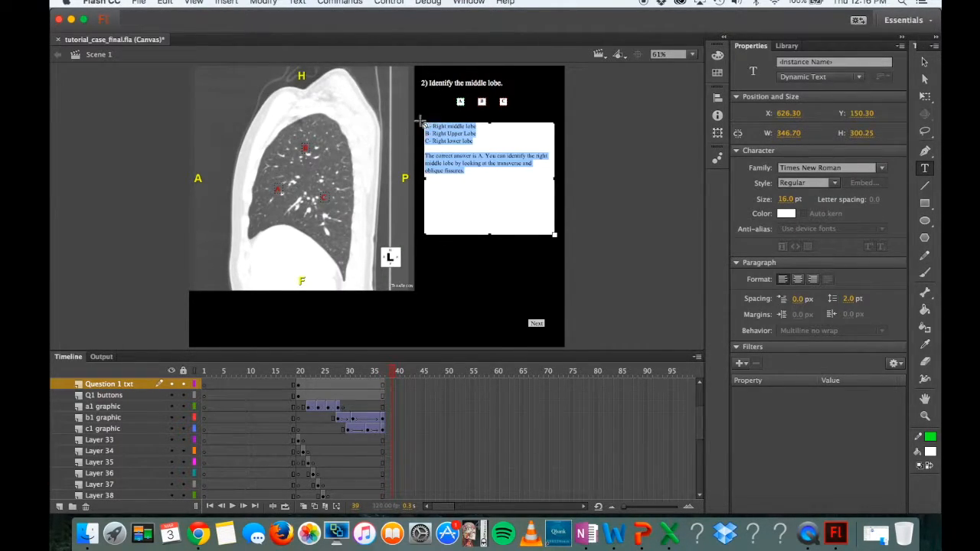
click(786, 200)
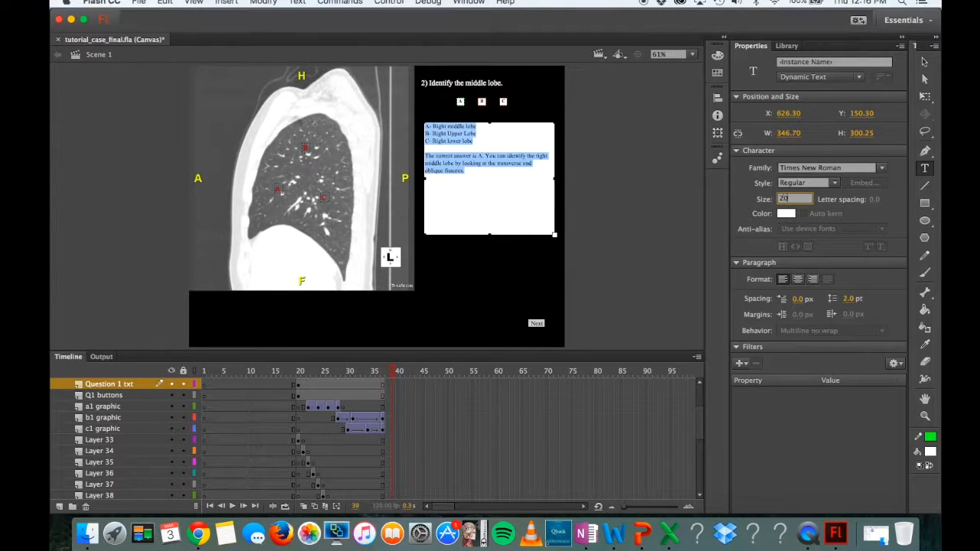
key(Return)
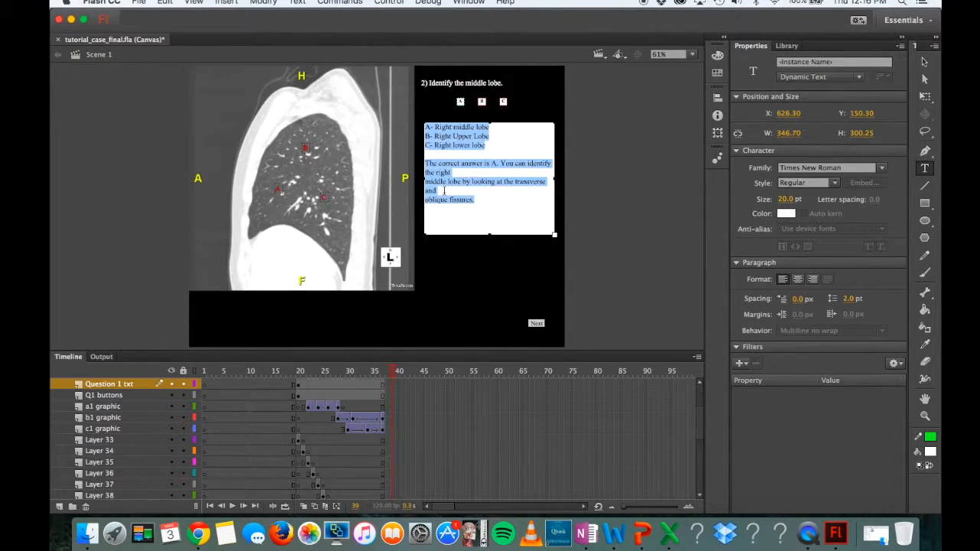
Step: Remove the stray line breaks from the Question 2 answer explanation so its sentences wrap naturally within the text box
click(443, 191)
key(BackSpace)
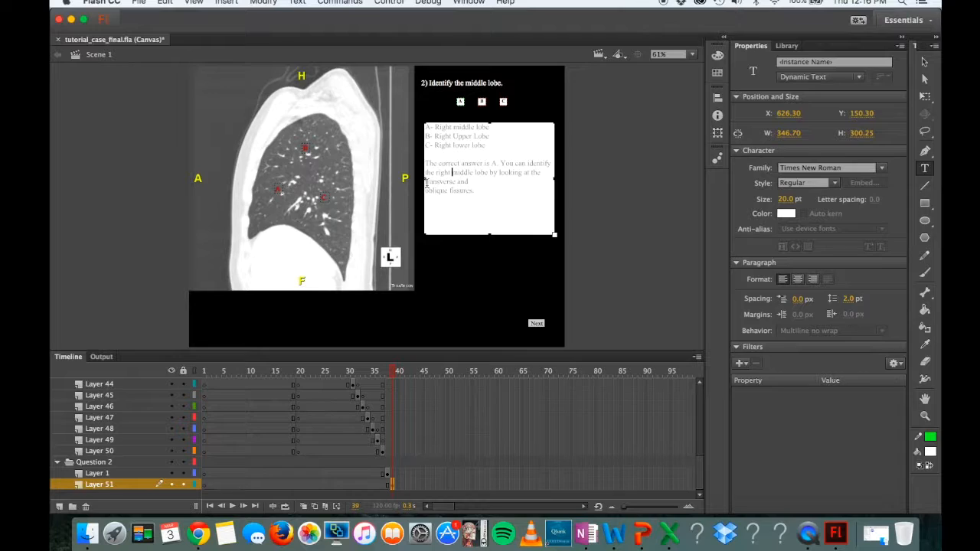
click(426, 191)
key(BackSpace)
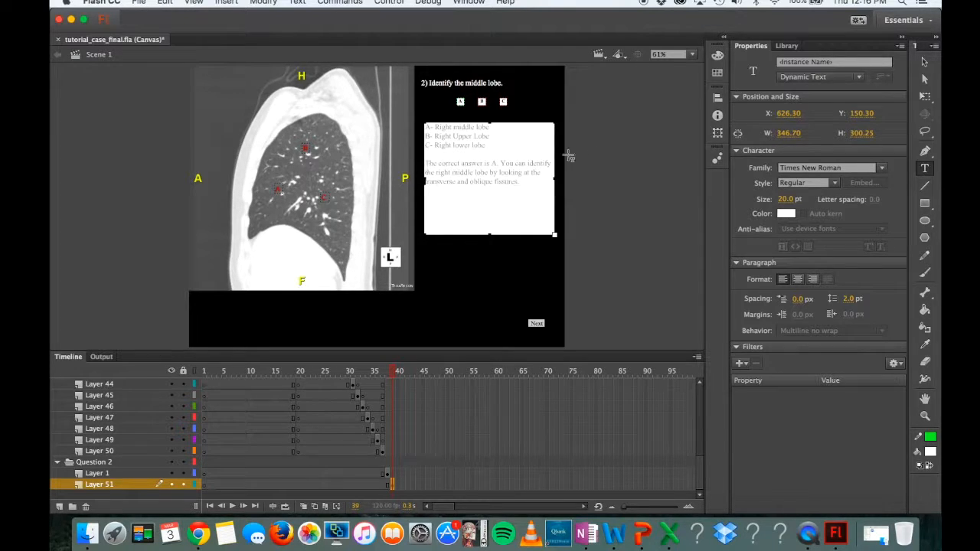
click(924, 63)
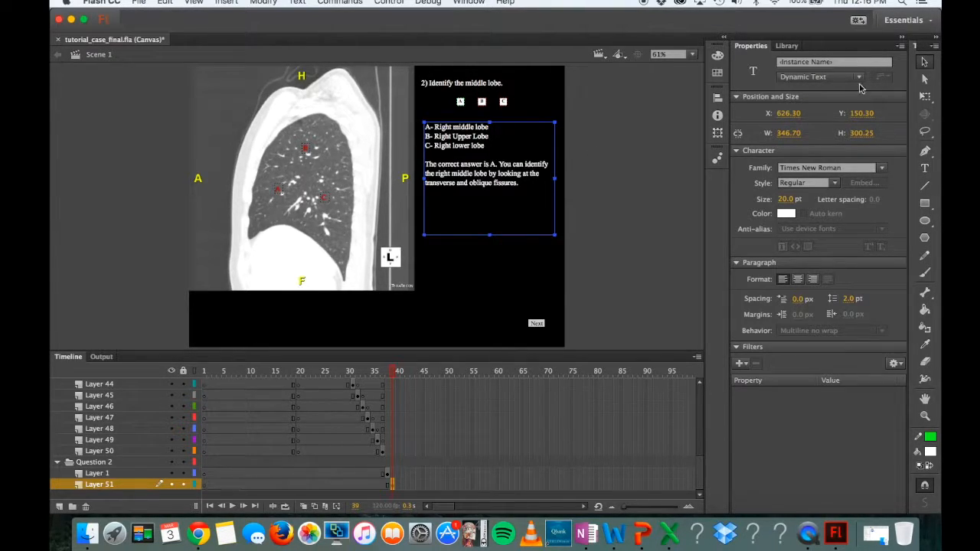
click(462, 314)
mouse_move(392, 374)
mouse_down()
mouse_move(296, 372)
mouse_move(200, 354)
mouse_move(290, 363)
mouse_move(253, 357)
mouse_move(258, 346)
mouse_move(286, 357)
mouse_move(203, 353)
mouse_move(254, 343)
mouse_move(253, 373)
mouse_move(396, 391)
mouse_up()
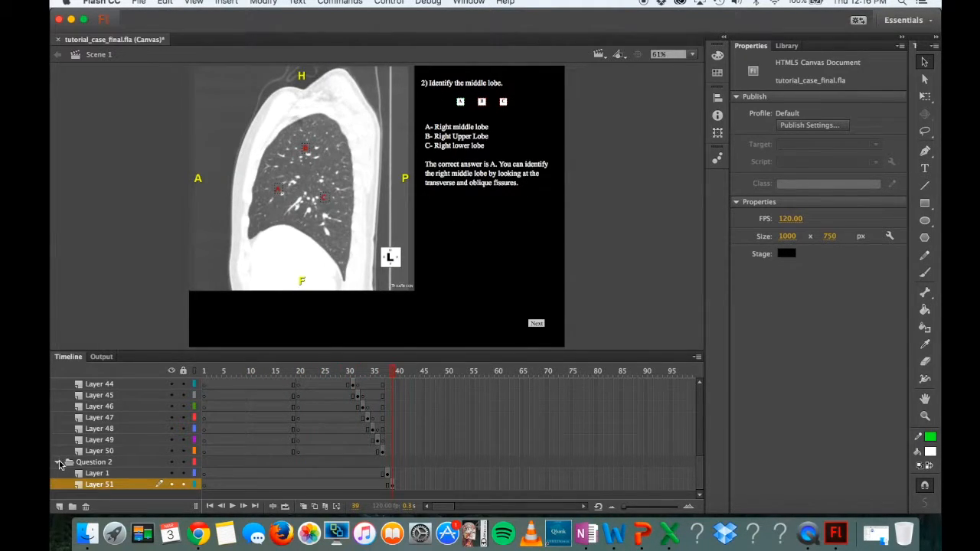
Step: Collapse the Question 2 and Question 1 answer layer folders and add a new layer beneath the Question 2 folder
click(58, 462)
scroll(60, 463, up, 5)
click(58, 440)
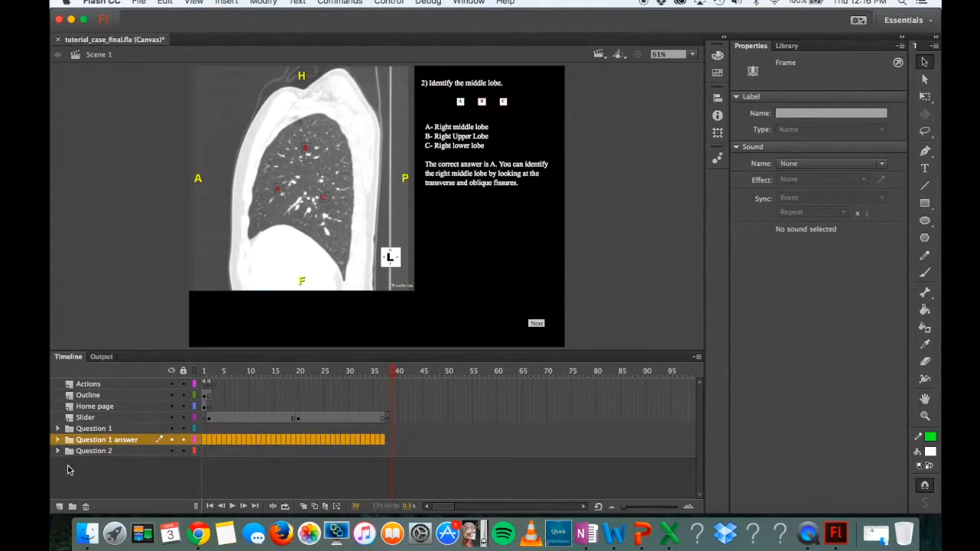
click(68, 470)
click(61, 509)
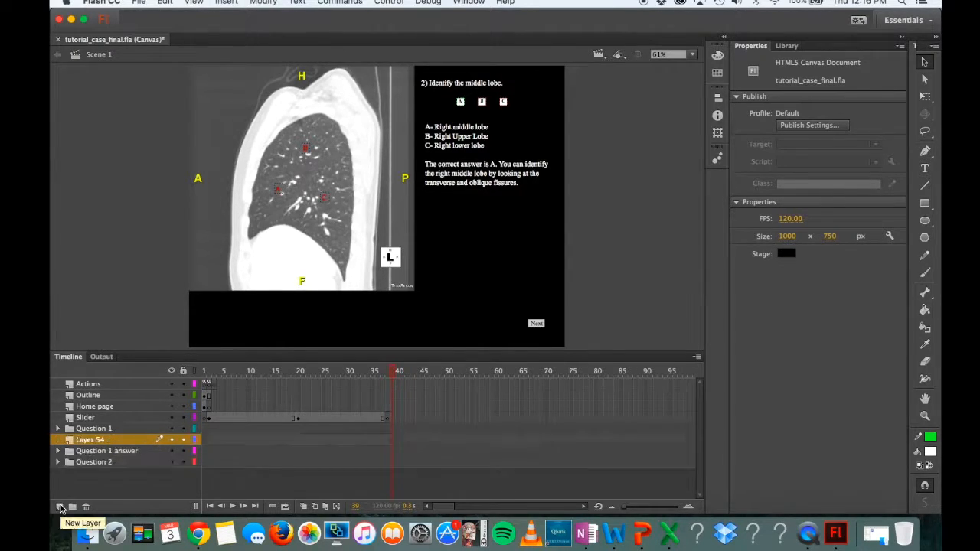
drag(77, 441, 77, 476)
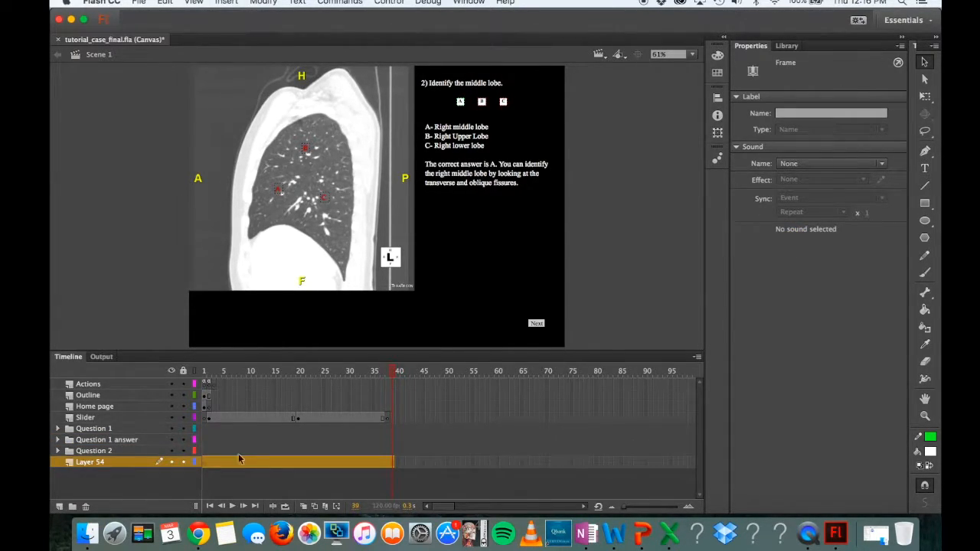
Step: Insert a keyframe at frame 40 on the new Layer 54 and go to that frame
click(395, 373)
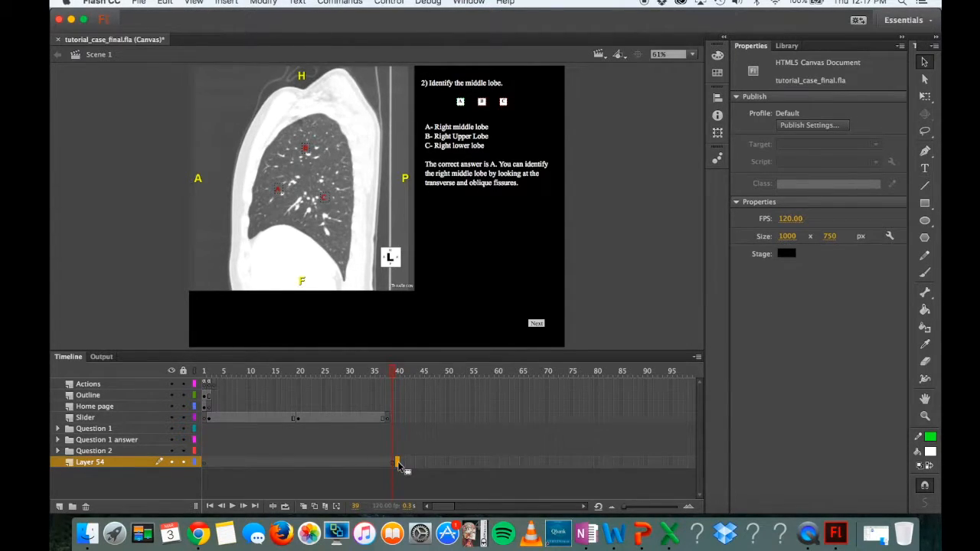
right_click(397, 465)
click(450, 277)
click(392, 371)
click(398, 370)
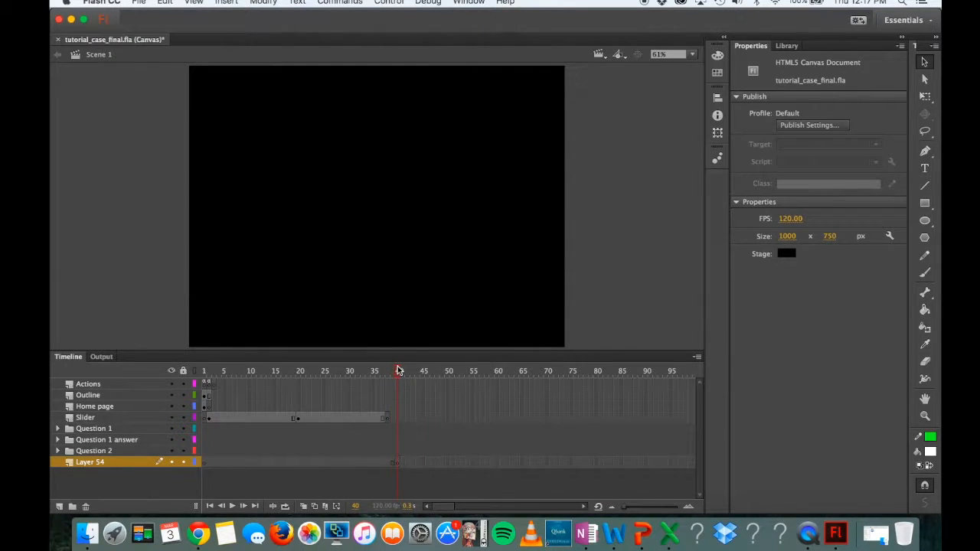
Step: Add a centred 44 pt dynamic text title reading "Tutorial Case Over" in a large text box on the empty stage
click(925, 168)
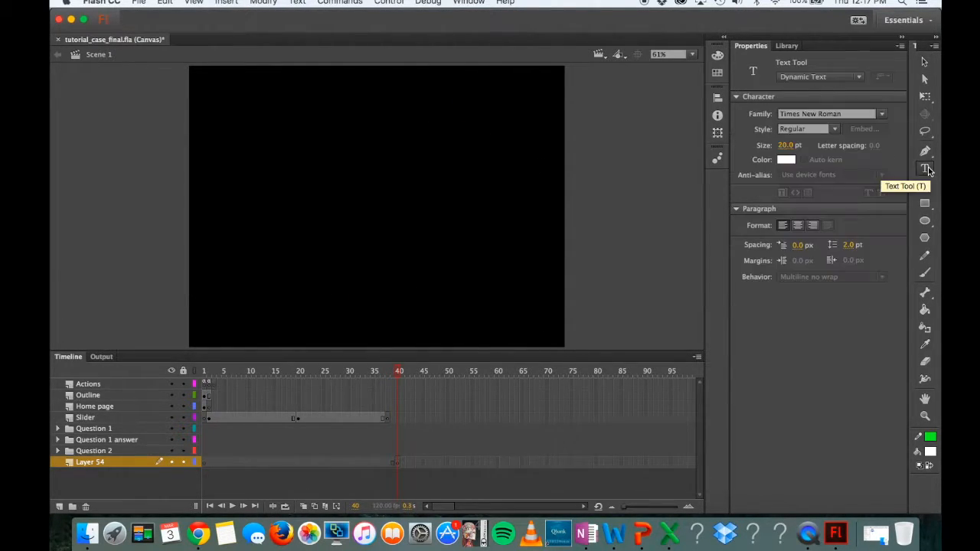
drag(222, 86, 557, 302)
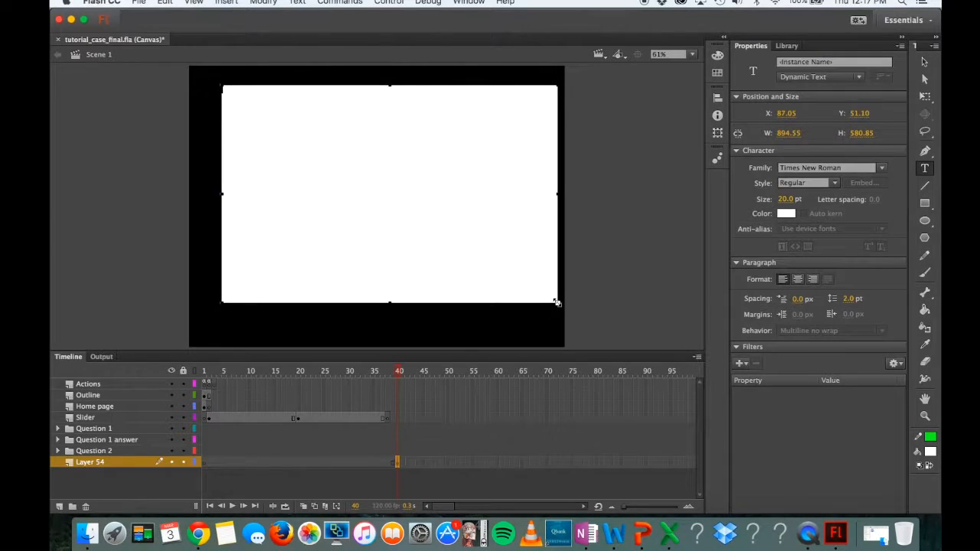
drag(799, 196, 799, 200)
click(797, 279)
text(Tutori)
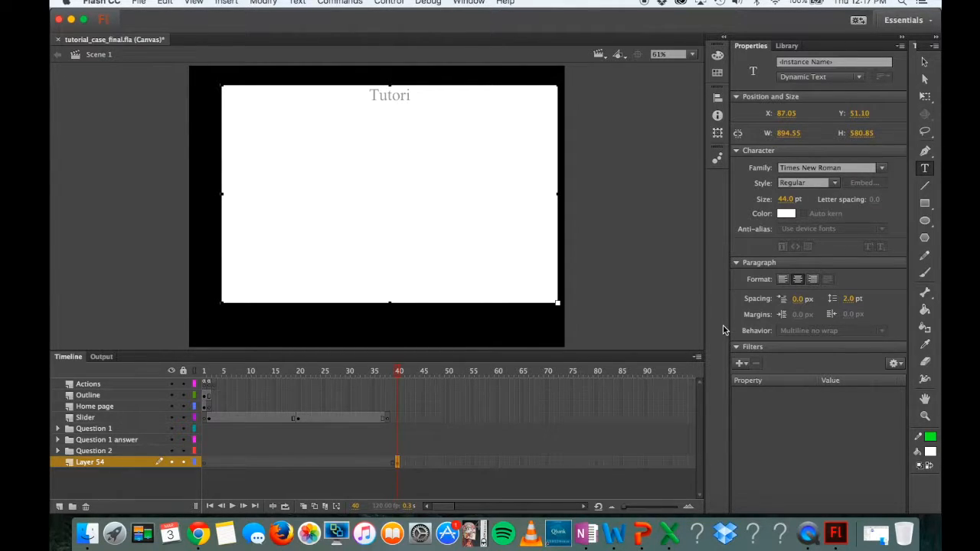
text(al Case Over)
key(Return)
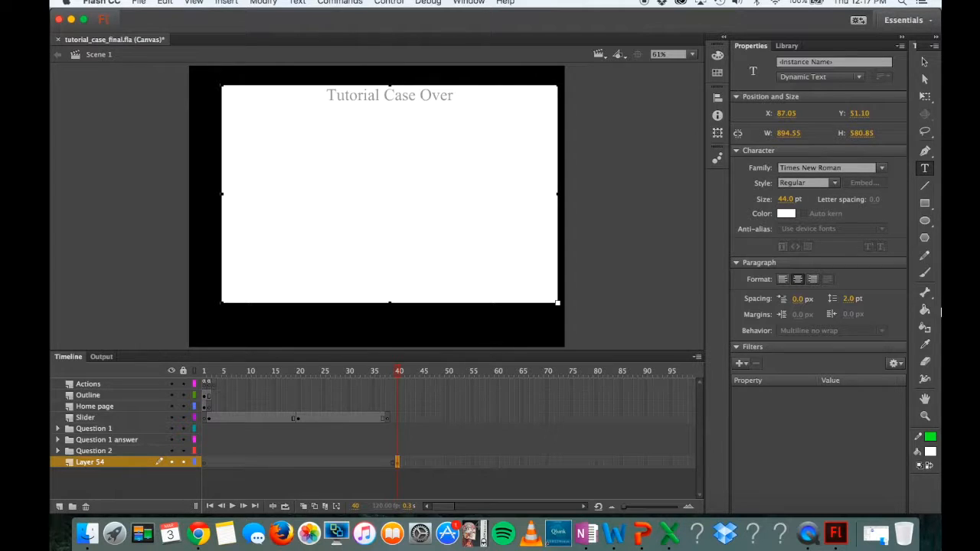
drag(787, 199, 773, 200)
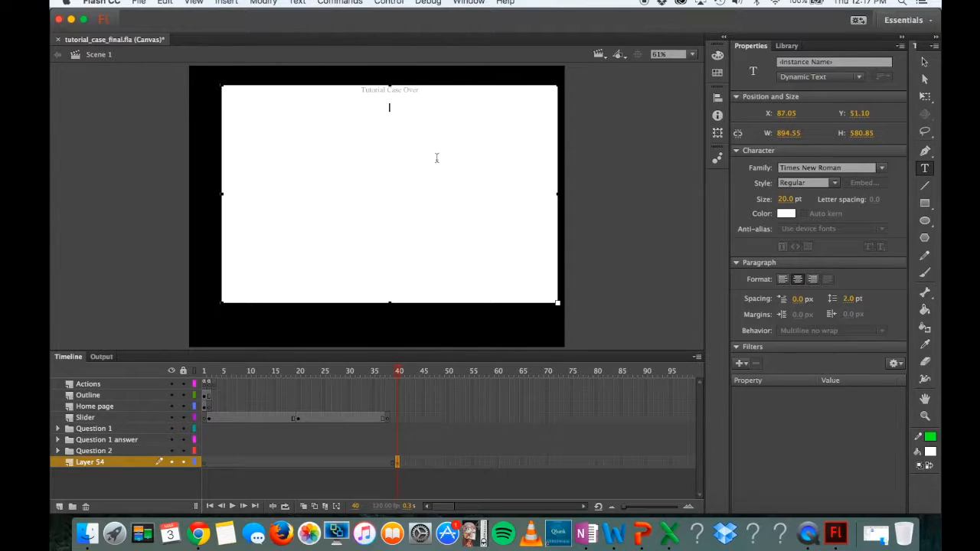
click(782, 280)
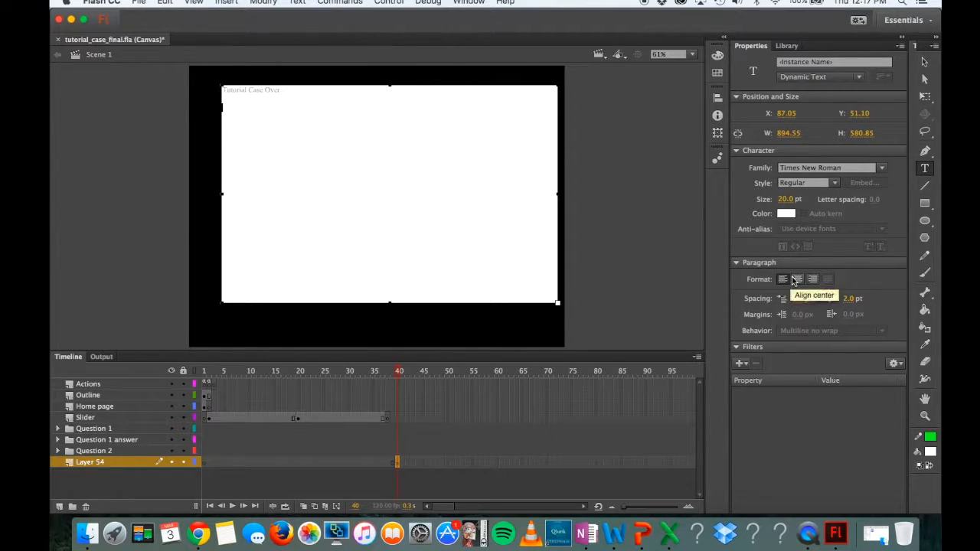
click(797, 280)
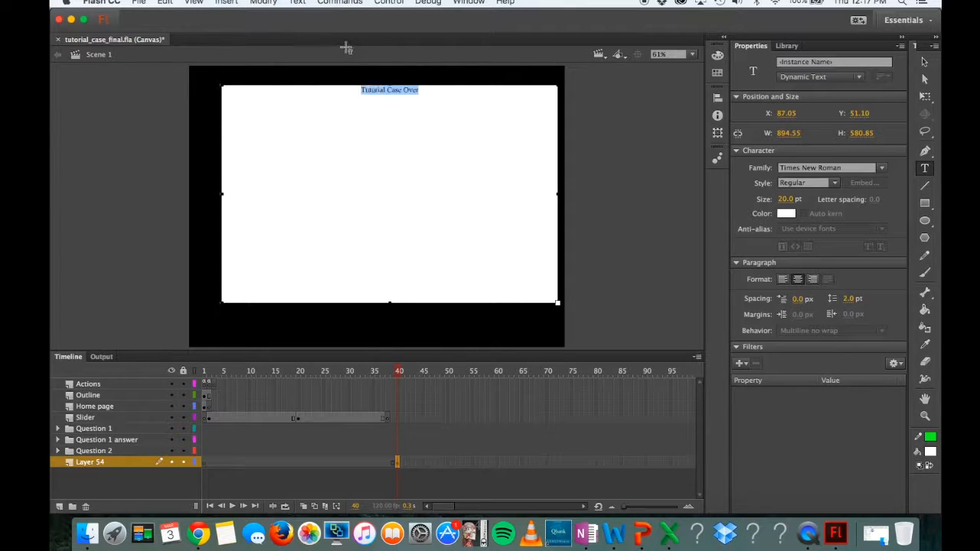
drag(789, 199, 797, 199)
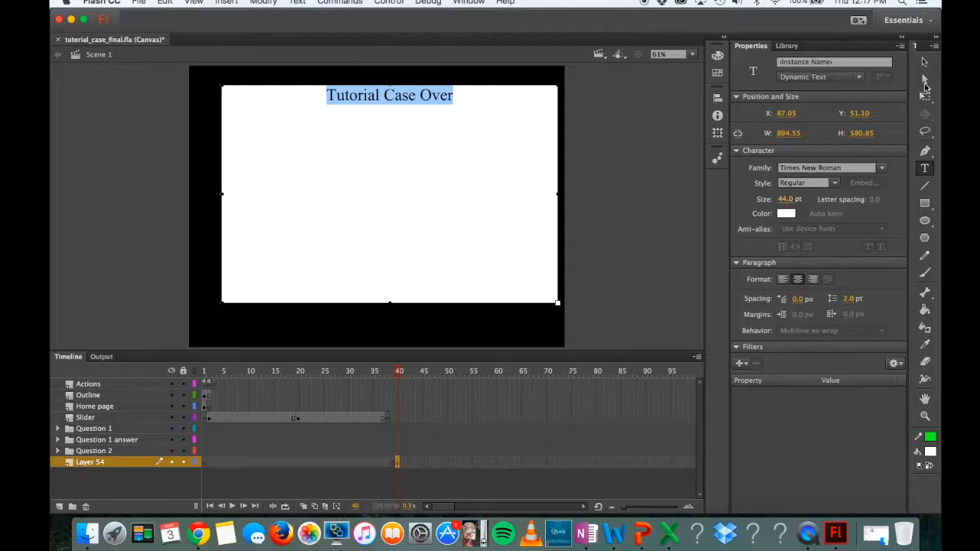
Step: Shrink the title's text box to about 759 × 154 px and centre it horizontally on the stage
click(924, 62)
drag(558, 301, 510, 103)
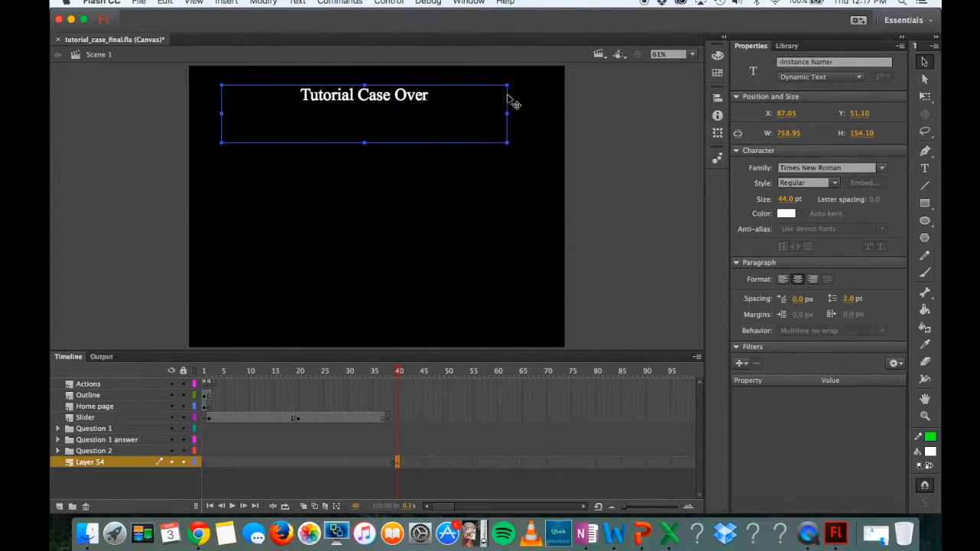
click(719, 134)
click(585, 88)
click(601, 199)
click(609, 120)
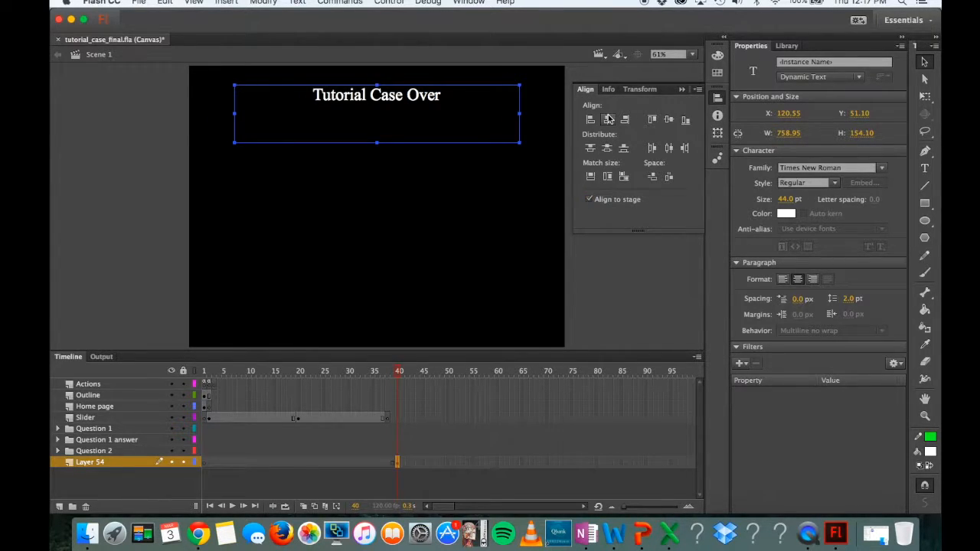
click(459, 224)
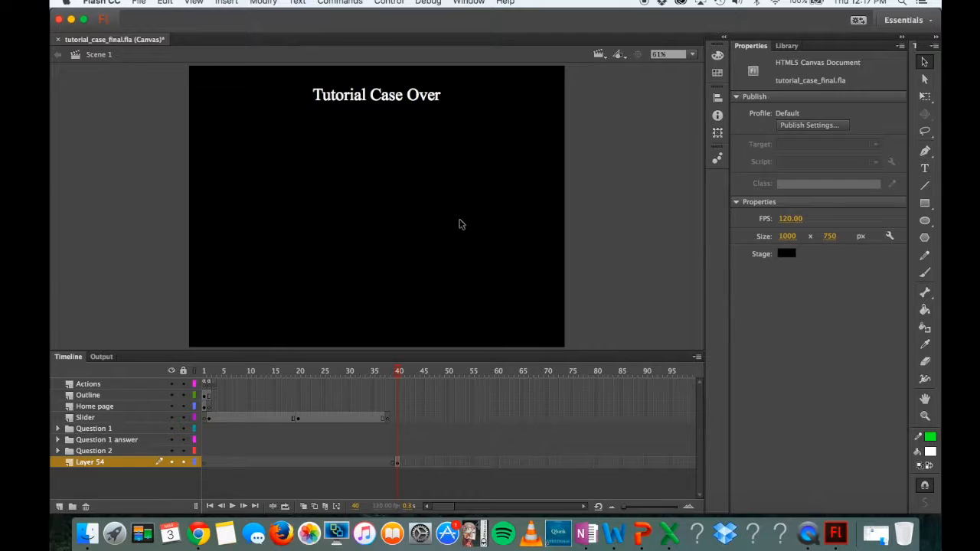
Step: Draw a second text box, about 637 × 258 px, below the title and enter "Case summary" in left-aligned 20 pt text
click(923, 170)
drag(234, 140, 331, 184)
key(super+z)
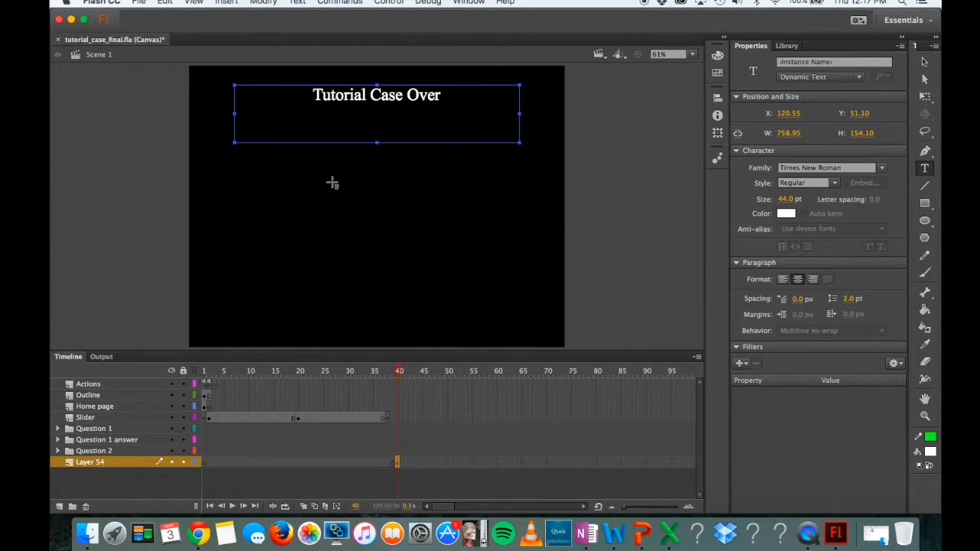
click(315, 207)
drag(267, 192, 504, 288)
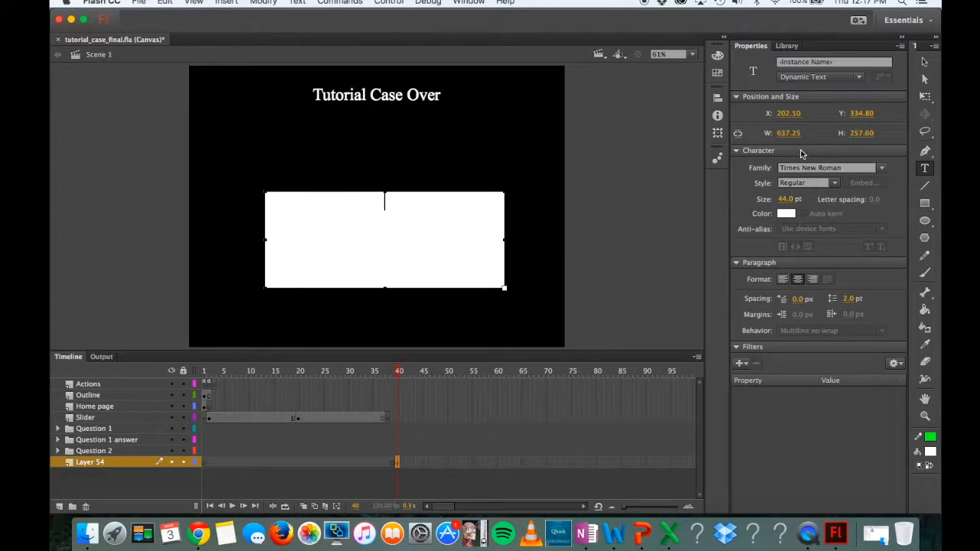
mouse_move(788, 200)
mouse_down()
mouse_move(762, 201)
mouse_move(771, 201)
mouse_up()
click(783, 199)
text(20)
key(Return)
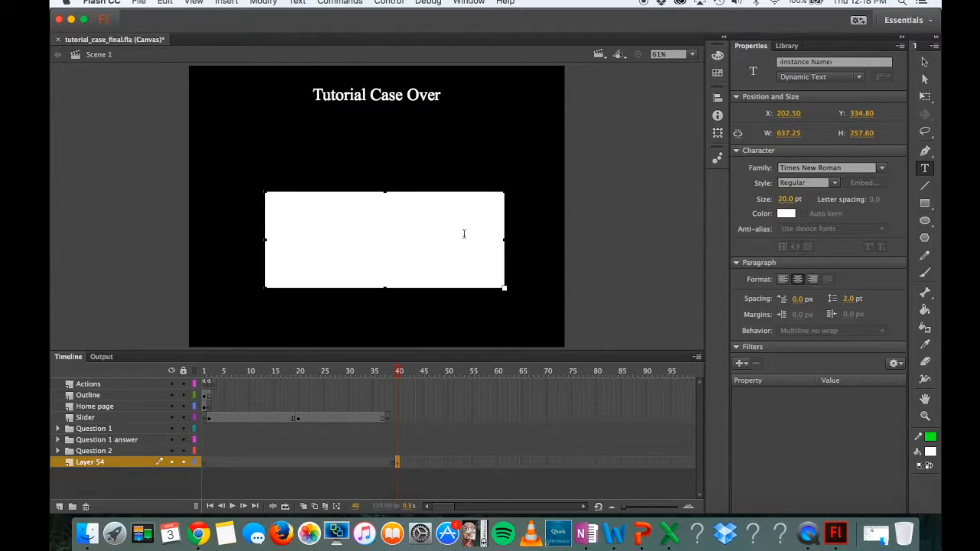
click(783, 279)
Step: Shrink the "Case summary" text box to about 157 × 81 px and move it to about X 59, Y 205
drag(502, 287, 540, 248)
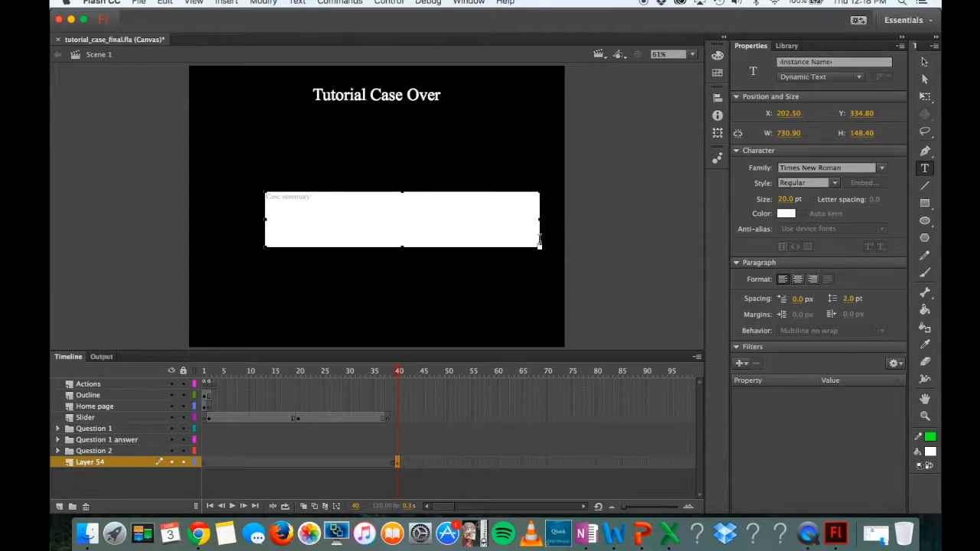
drag(539, 247, 325, 222)
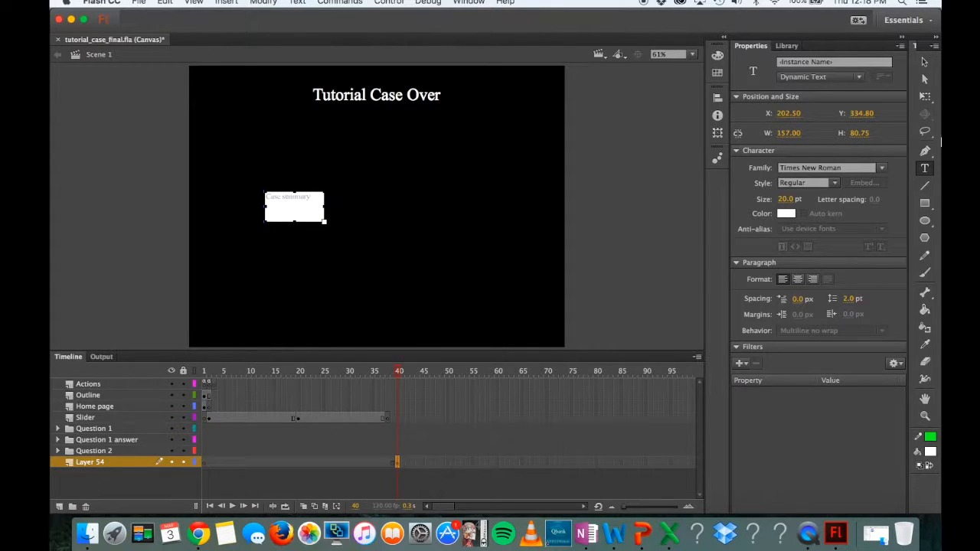
click(925, 61)
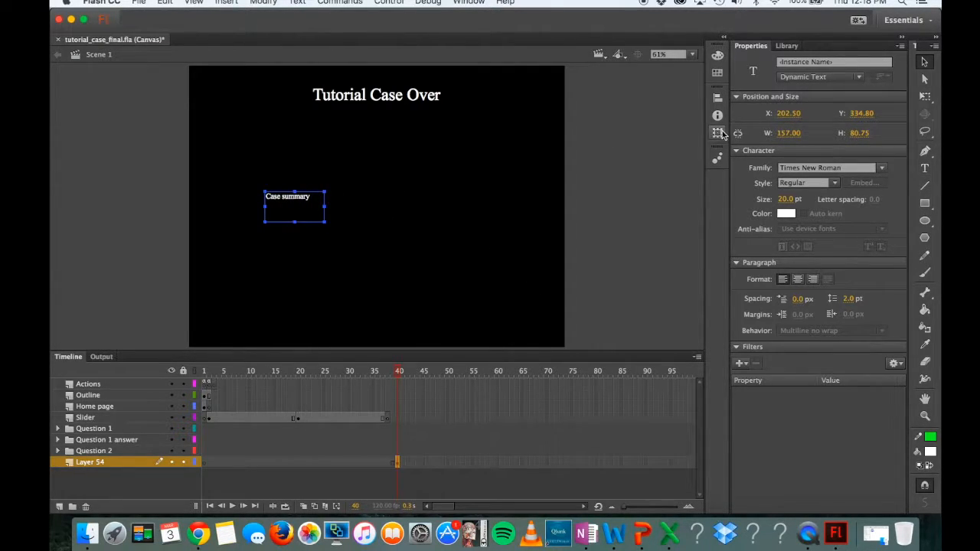
drag(291, 216, 243, 153)
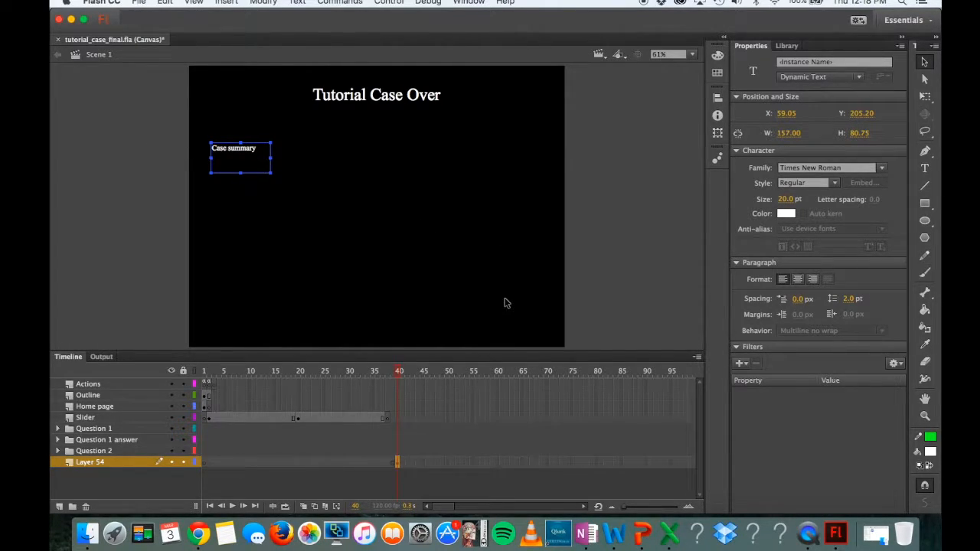
Step: Place the restart button from the library near the bottom of the closing page and centre it horizontally on the stage
click(787, 45)
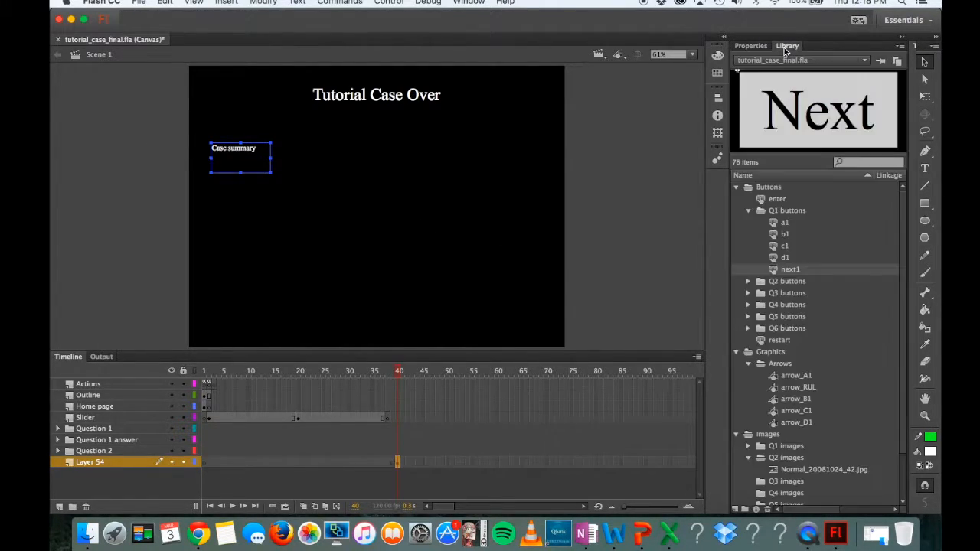
click(749, 210)
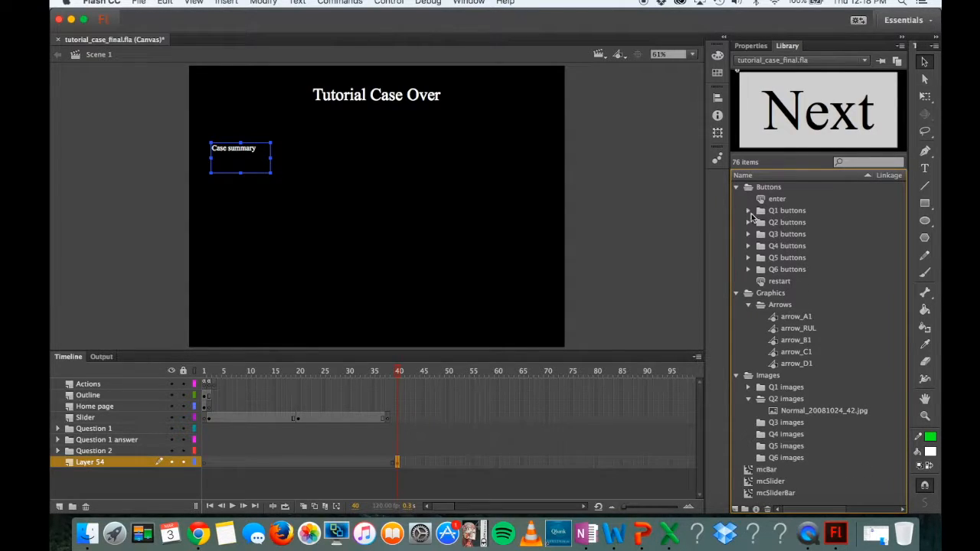
click(739, 284)
drag(739, 284, 364, 320)
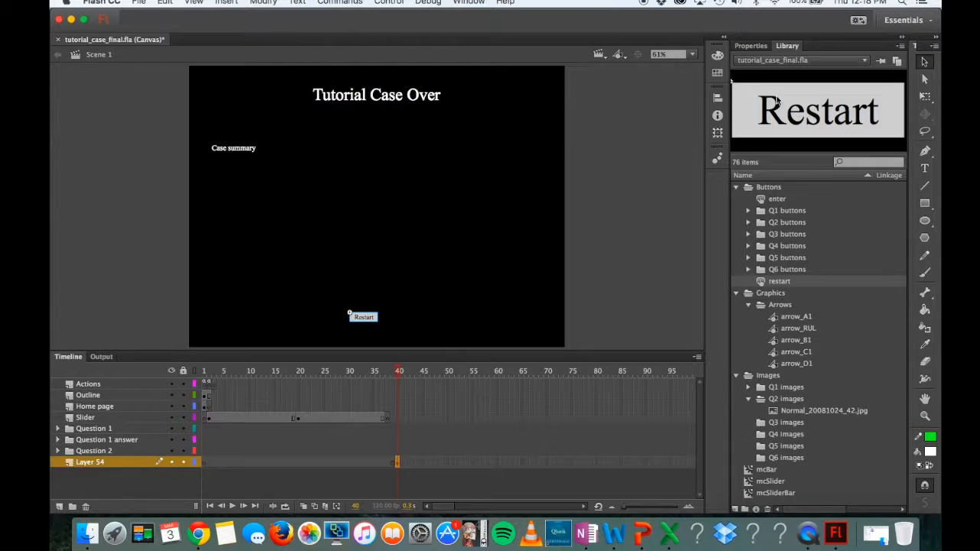
click(717, 98)
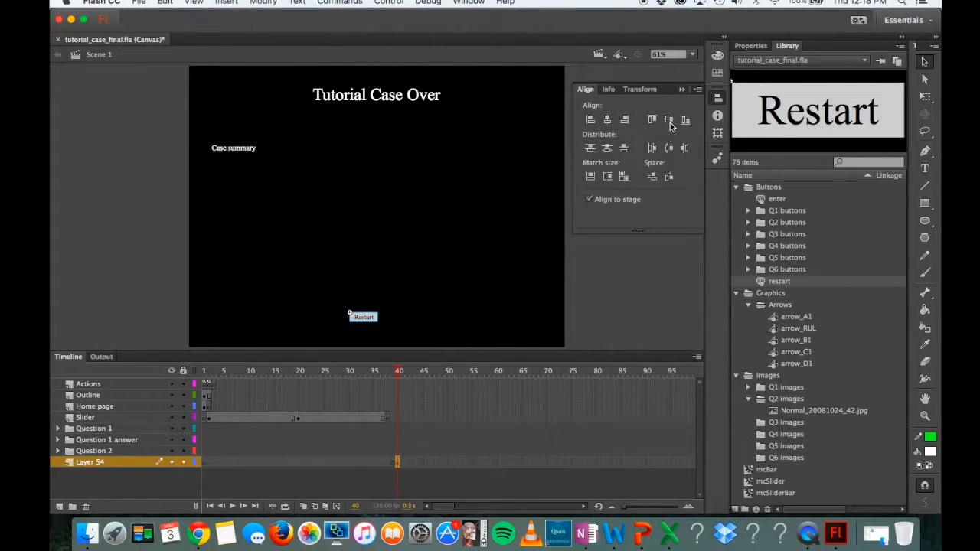
click(607, 119)
click(430, 217)
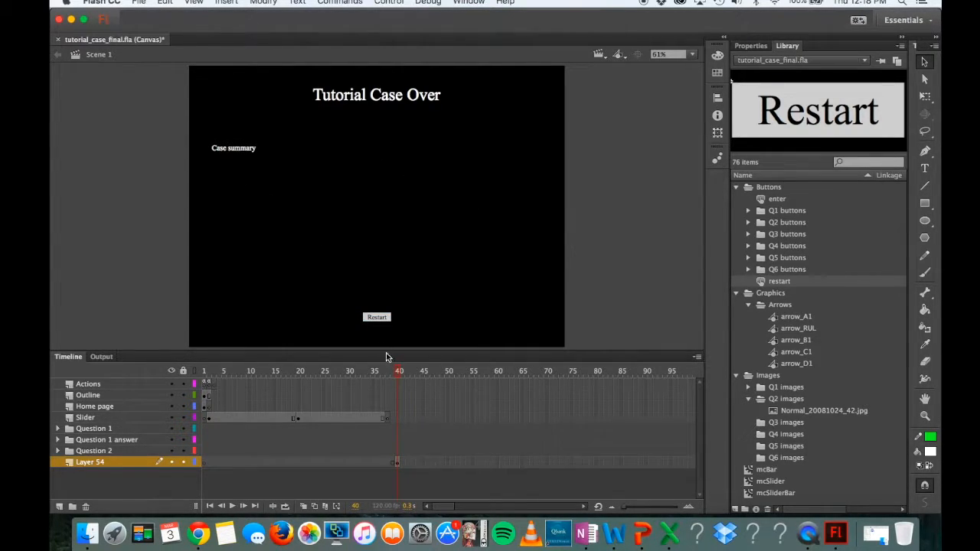
Step: Extend the Outline layer past the closing page by inserting a keyframe at frame 41
drag(399, 376, 206, 372)
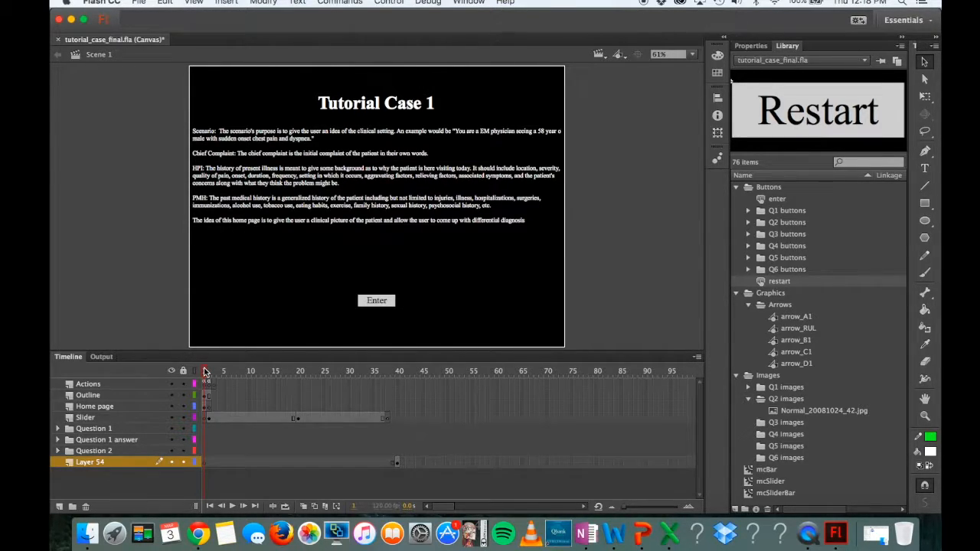
drag(205, 372, 215, 373)
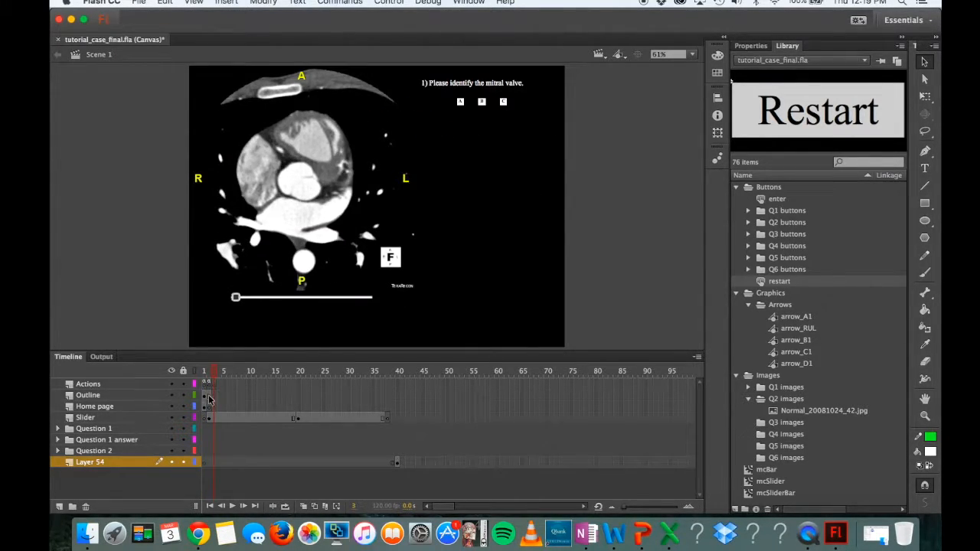
click(393, 396)
click(398, 396)
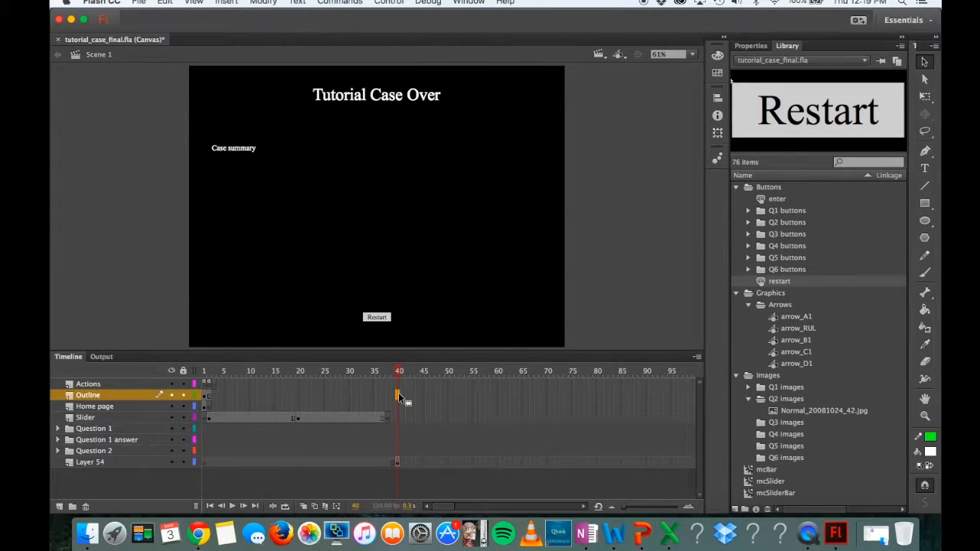
right_click(403, 395)
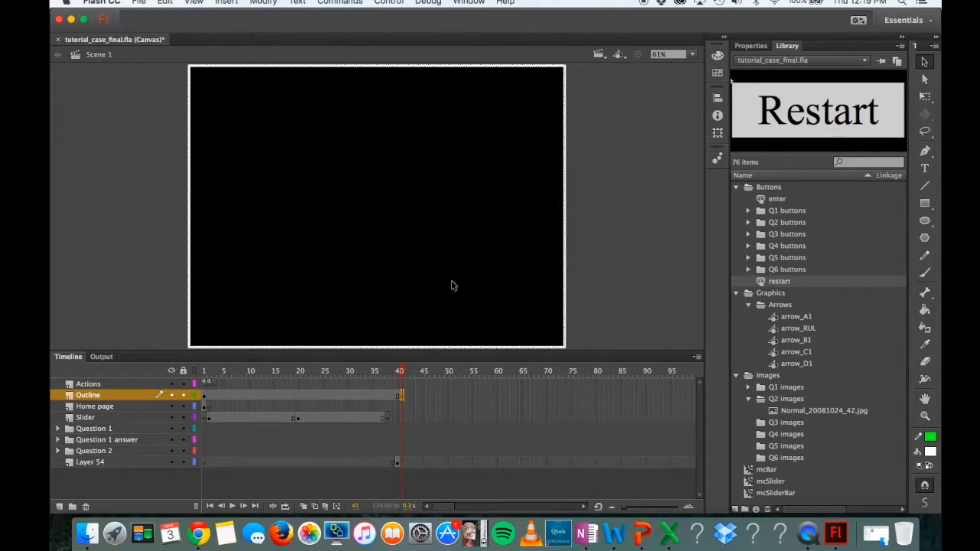
Step: Insert a keyframe on the Actions layer at frame 20, where the Question 1 answer begins
drag(403, 372, 202, 374)
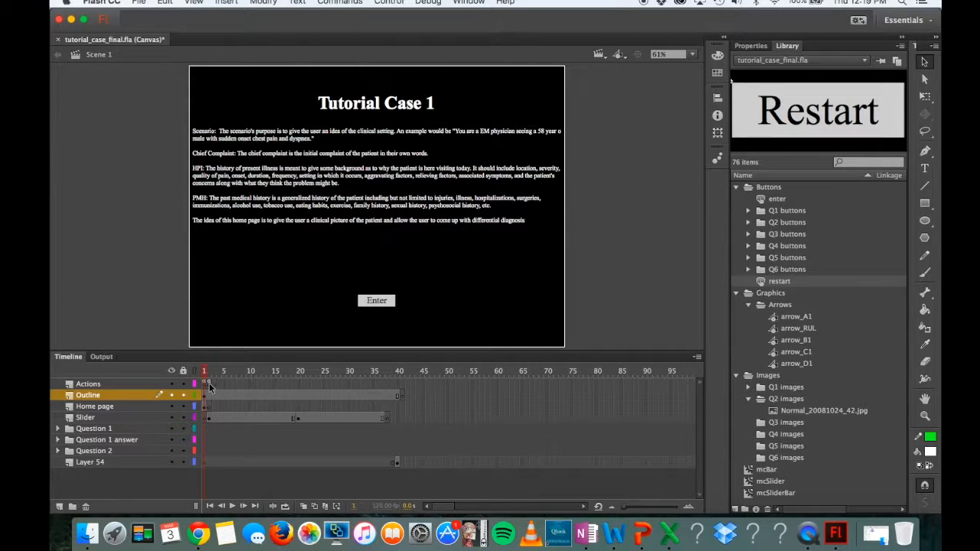
drag(205, 376, 209, 377)
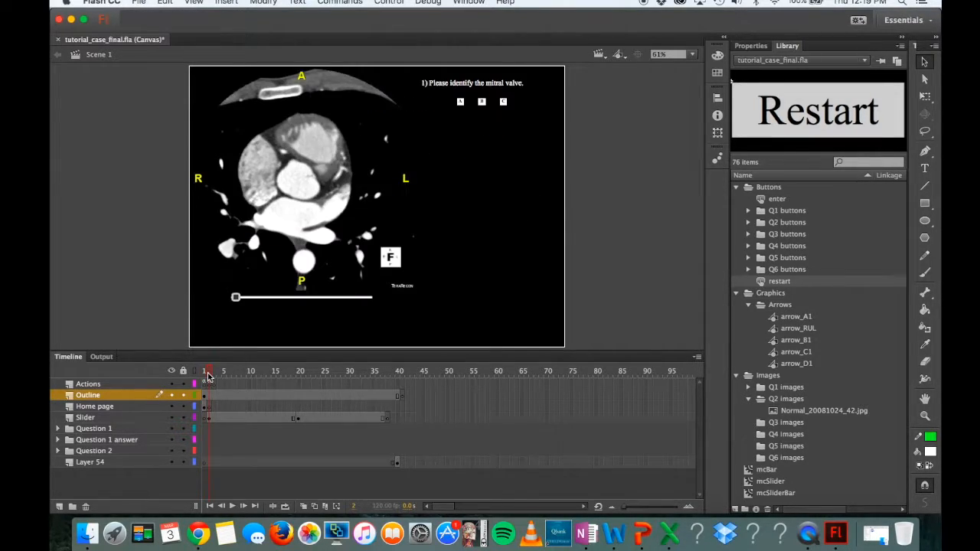
click(55, 429)
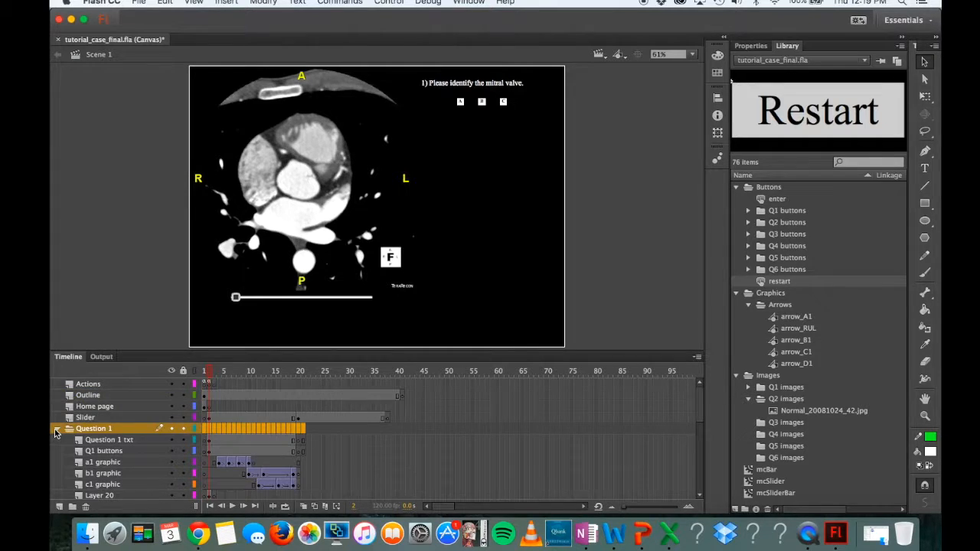
click(210, 375)
drag(213, 375, 299, 370)
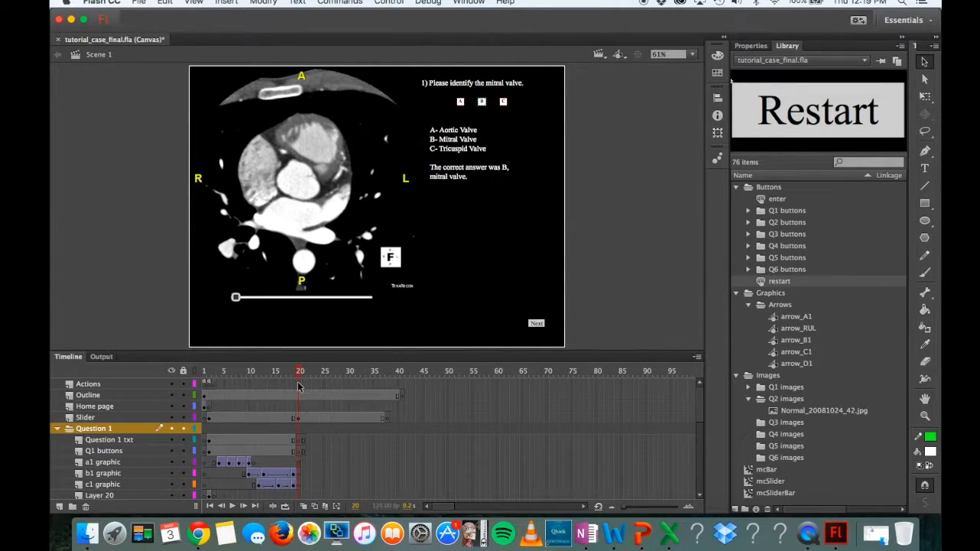
click(297, 382)
right_click(299, 386)
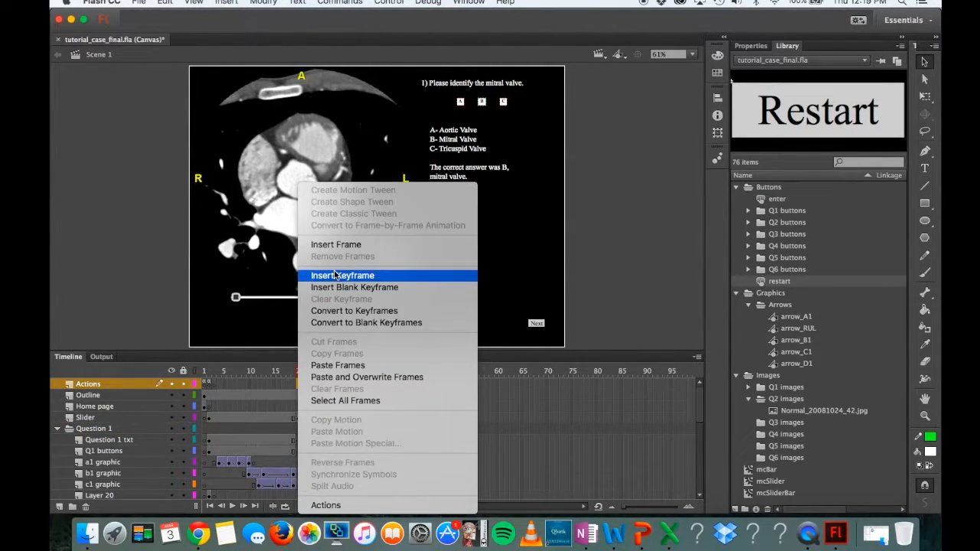
click(314, 275)
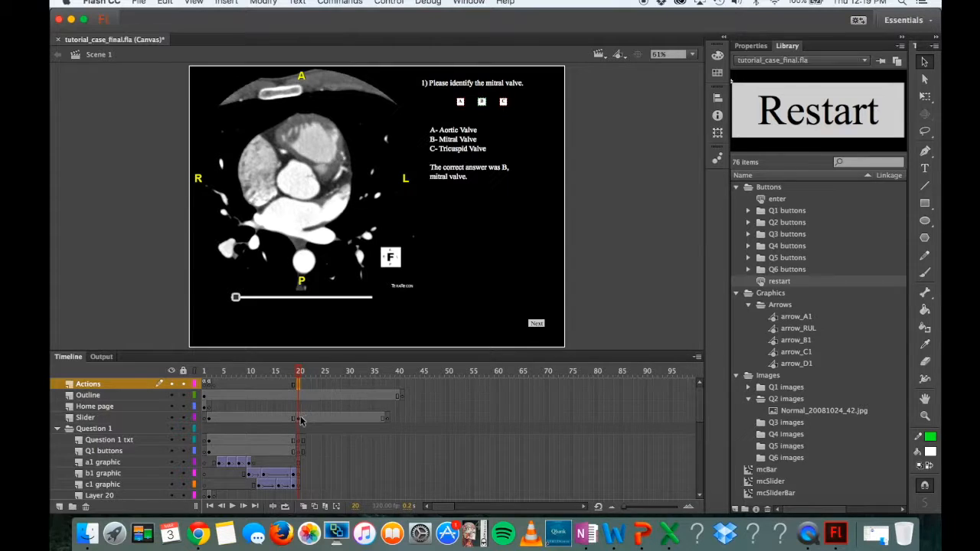
Step: Insert another keyframe on the Actions layer and place it at frame 38, where Question 2 begins
click(298, 418)
click(299, 383)
drag(299, 377, 385, 384)
right_click(385, 389)
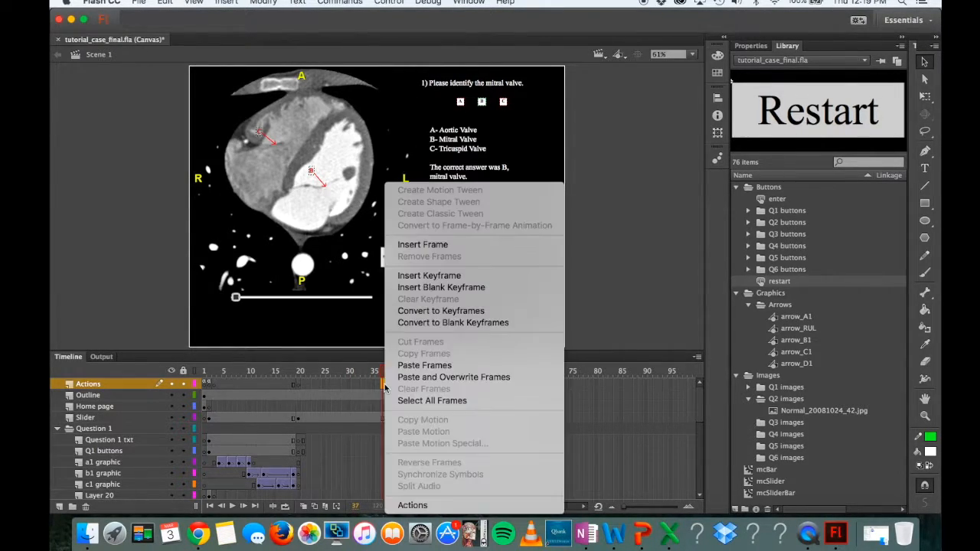
click(420, 275)
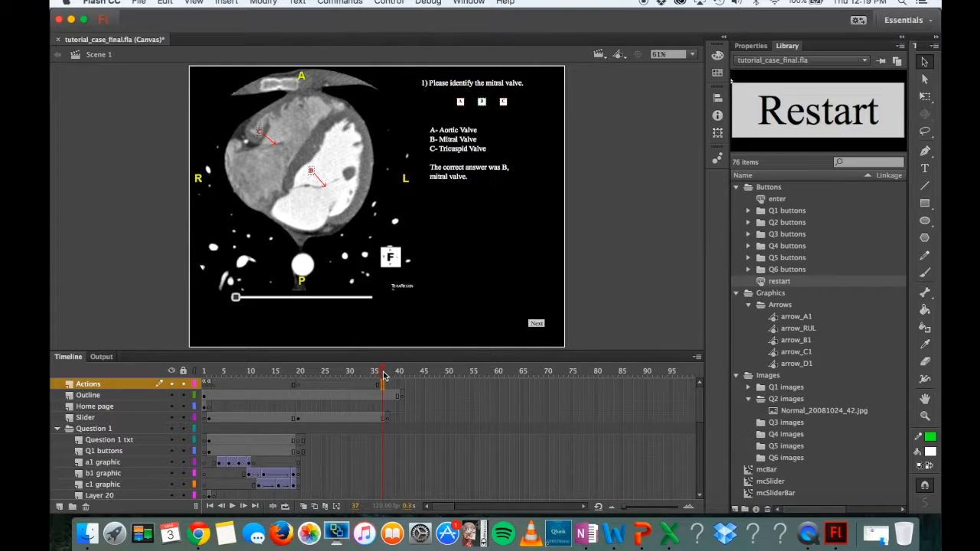
drag(385, 375, 388, 375)
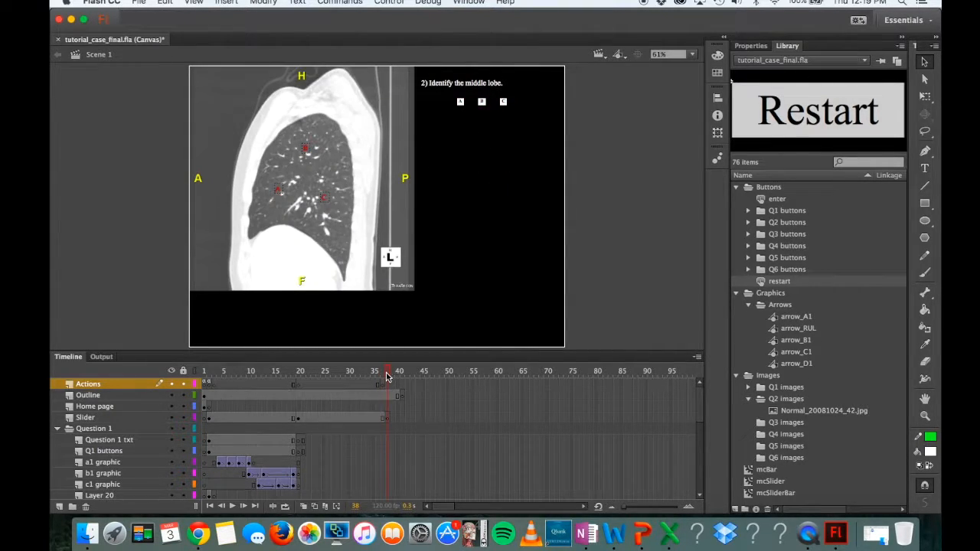
click(383, 384)
click(388, 385)
click(383, 372)
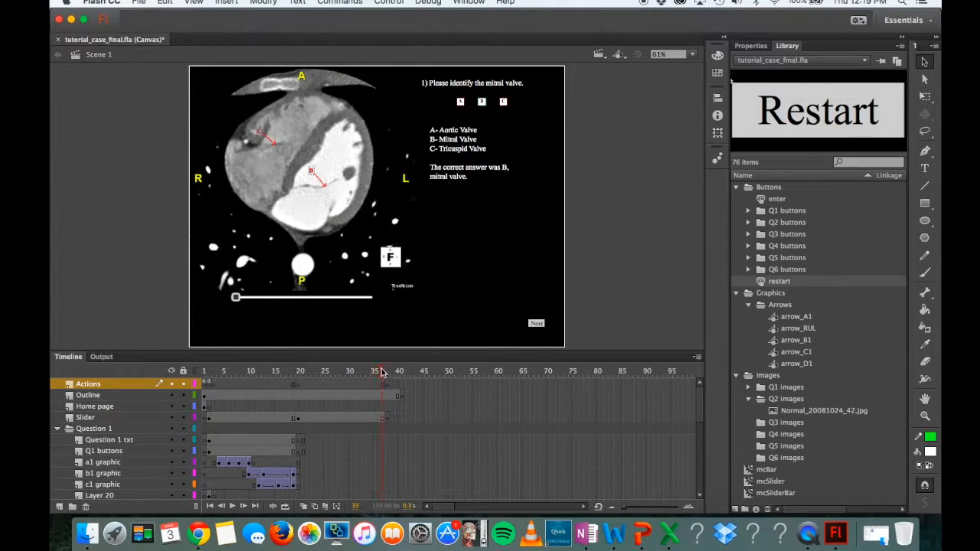
click(388, 374)
drag(388, 372, 303, 373)
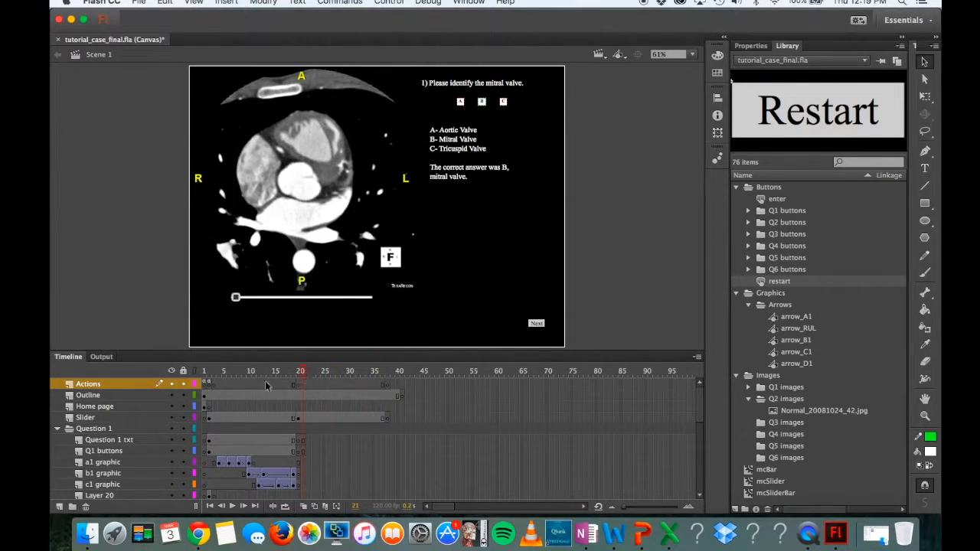
Step: Clear the unneeded keyframe at frame 3 of the Actions layer
click(214, 390)
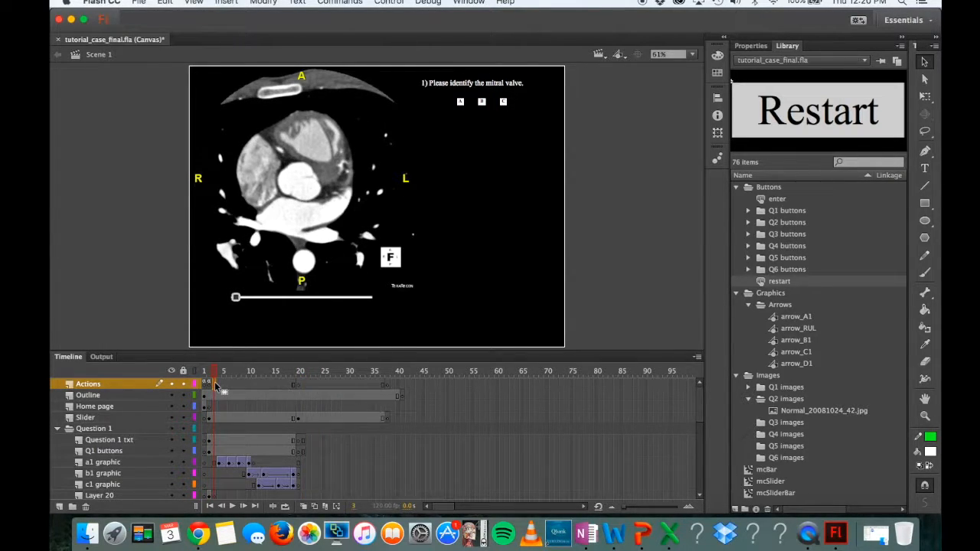
right_click(214, 381)
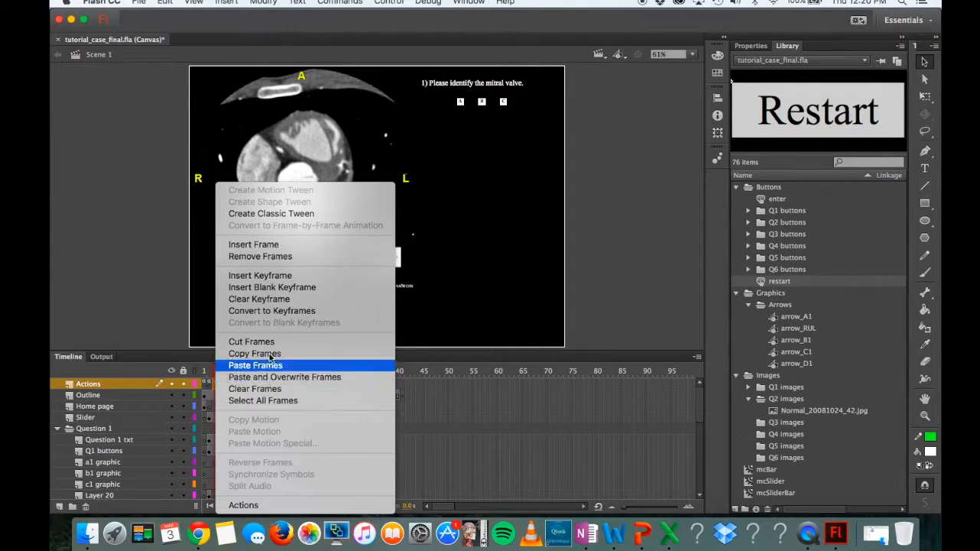
click(259, 298)
click(211, 370)
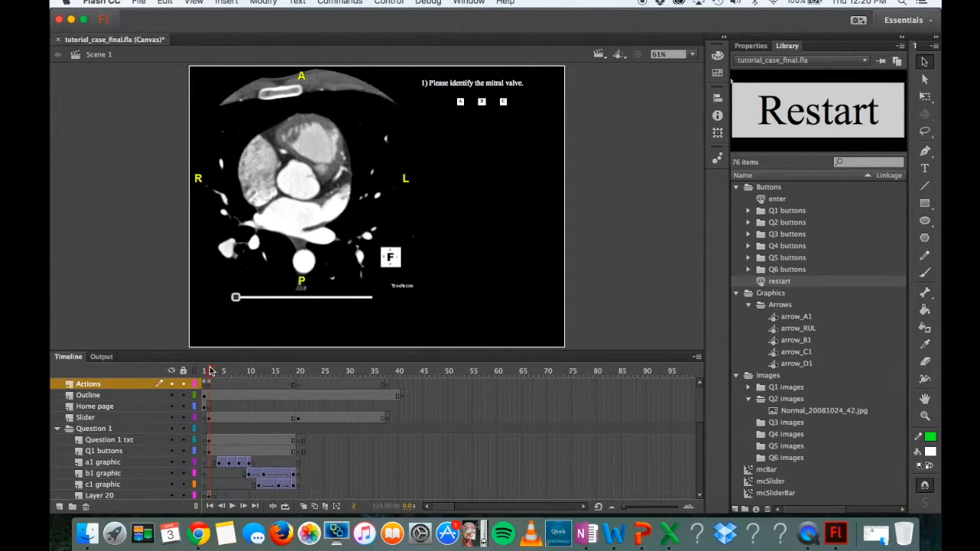
mouse_move(209, 370)
mouse_down()
mouse_move(219, 370)
mouse_move(210, 371)
mouse_up()
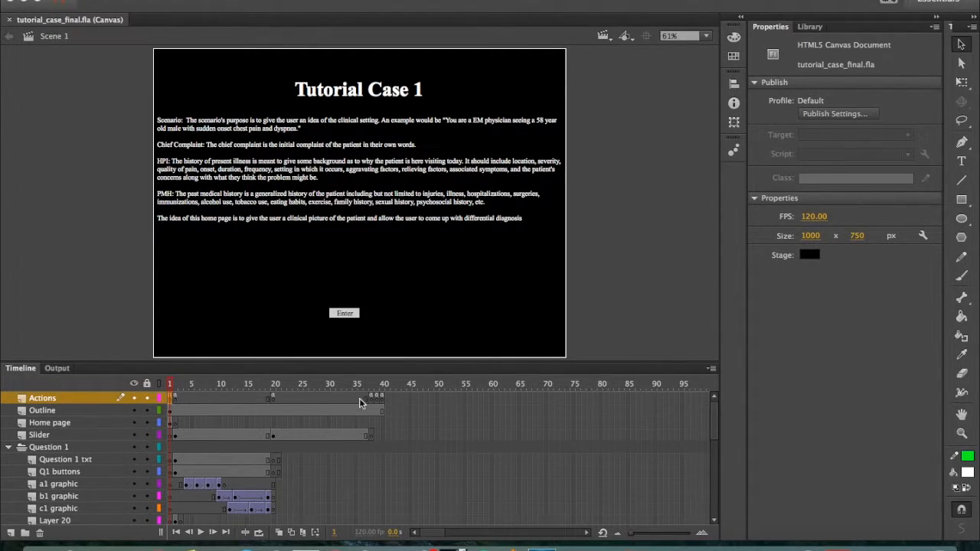
Step: Open the frame 1 script of the Actions layer and arrange the wider, shorter code window above the Enter button
right_click(170, 400)
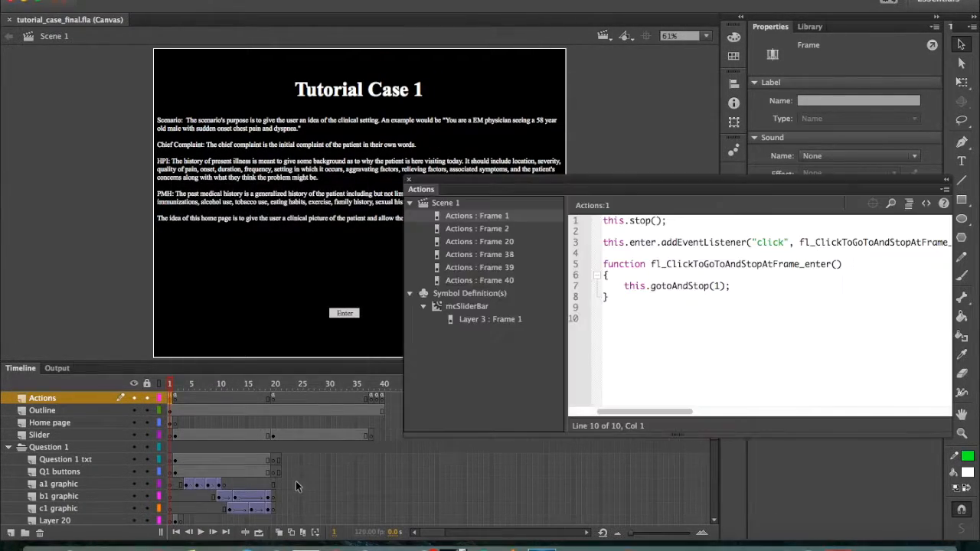
click(503, 215)
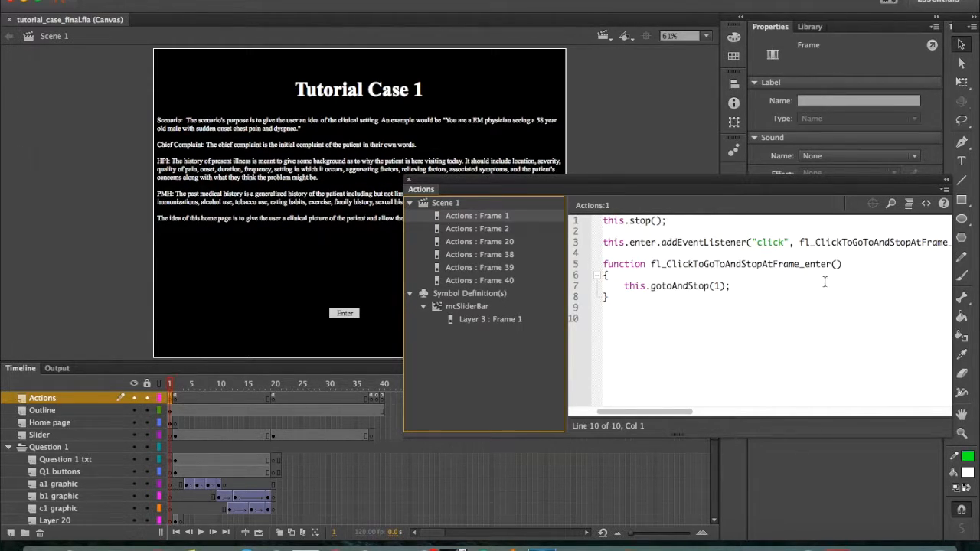
drag(566, 188, 545, 165)
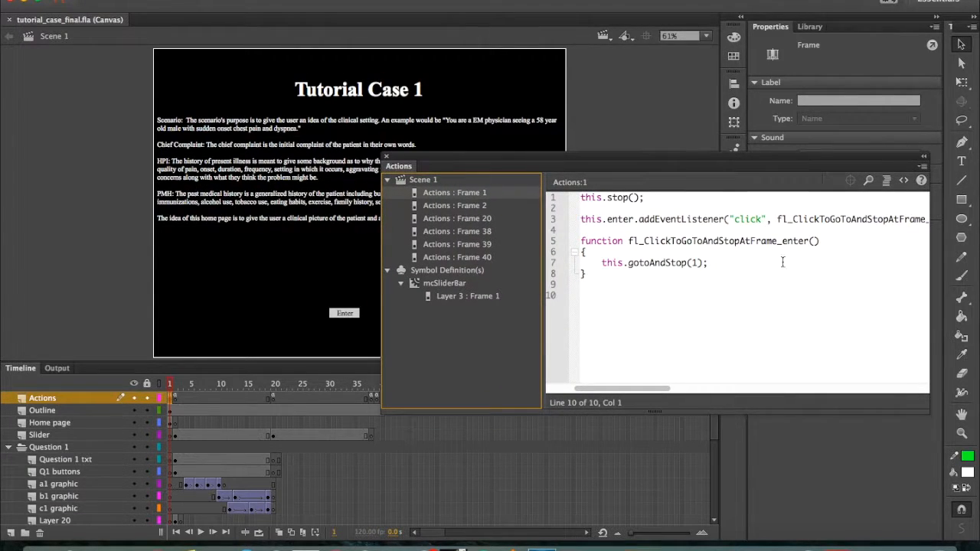
drag(930, 259, 978, 259)
drag(834, 167, 814, 274)
drag(740, 272, 415, 55)
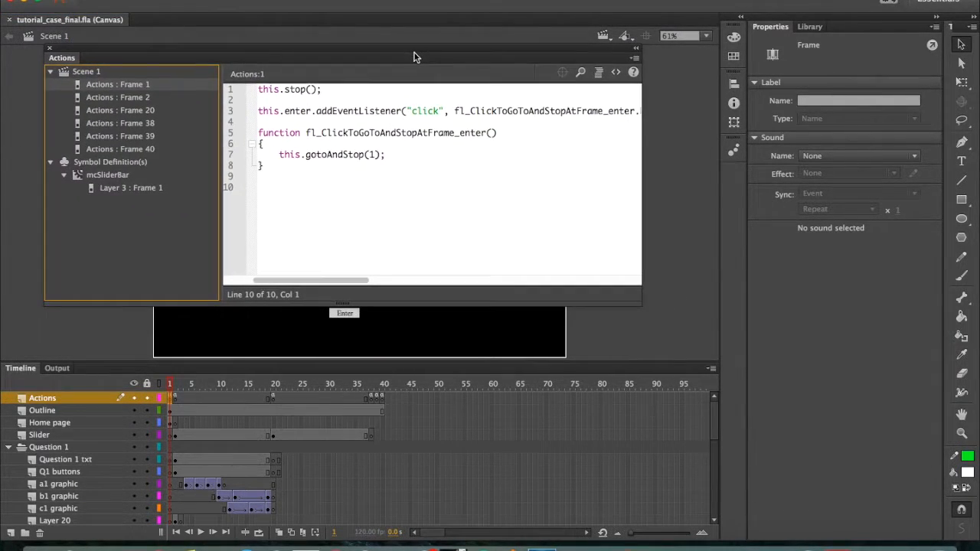
drag(638, 306, 734, 218)
drag(563, 52, 679, 54)
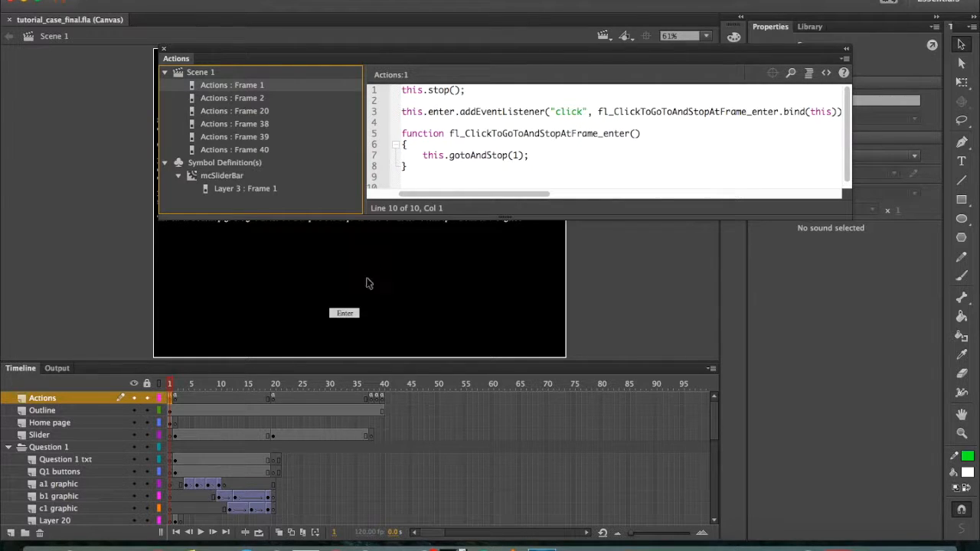
Step: Check the Enter button's instance name, keeping its properties uncovered, and return to the frame 1 script
click(345, 318)
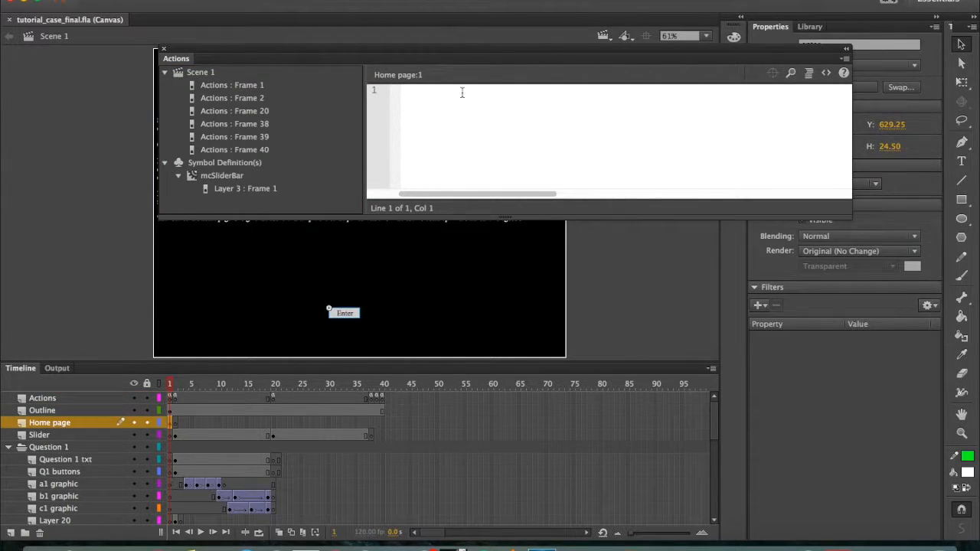
drag(460, 55, 325, 56)
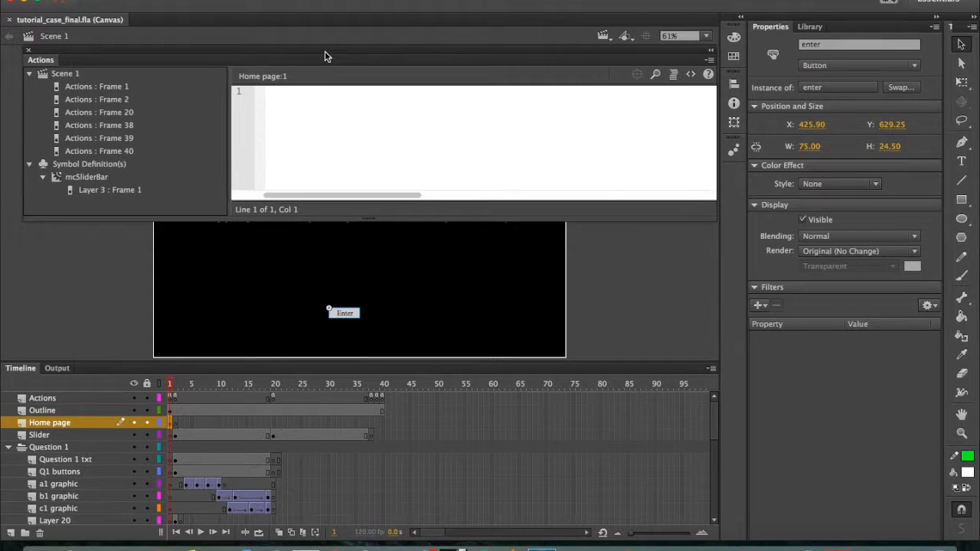
click(104, 88)
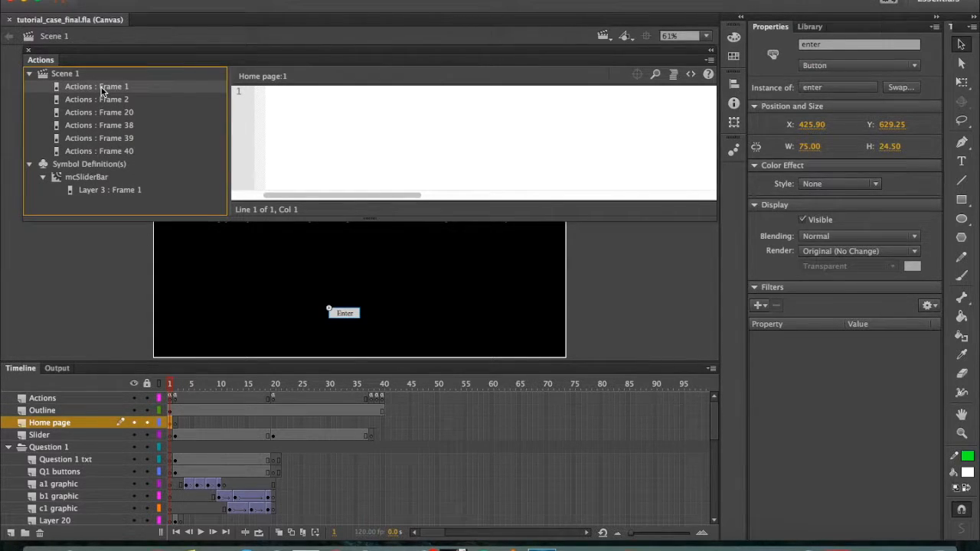
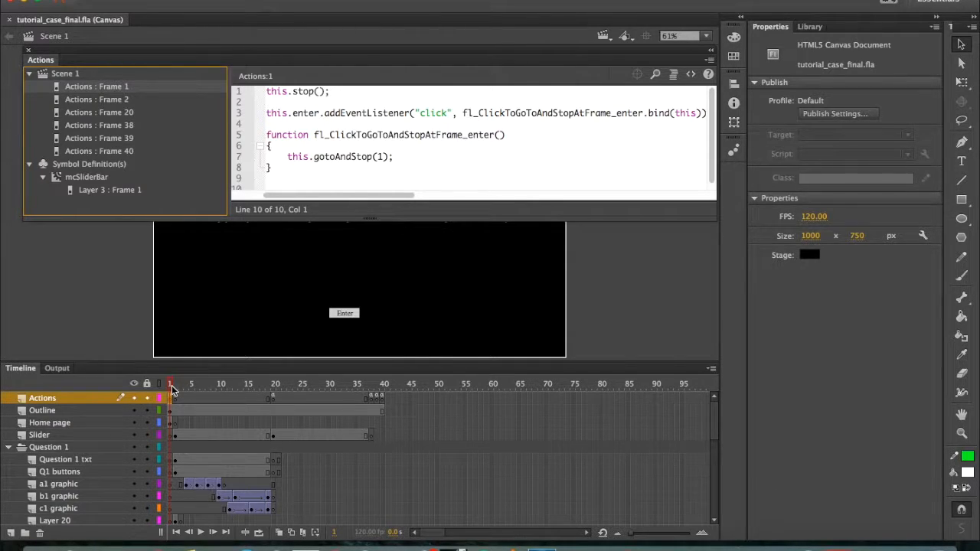
Step: Open the frame 2 script of the Actions layer and place the enlarged code window below the Question 1 image
drag(171, 389, 175, 389)
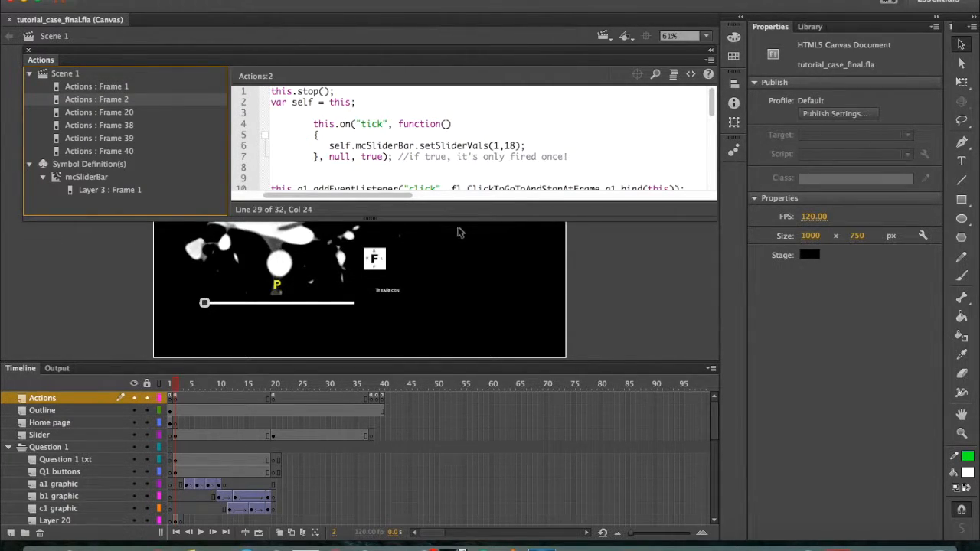
drag(459, 219, 459, 242)
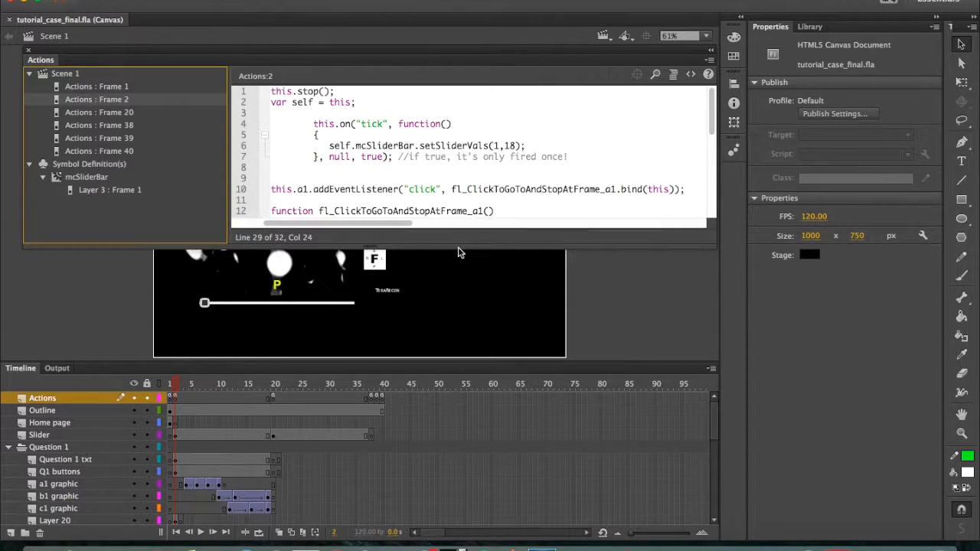
drag(384, 55, 559, 340)
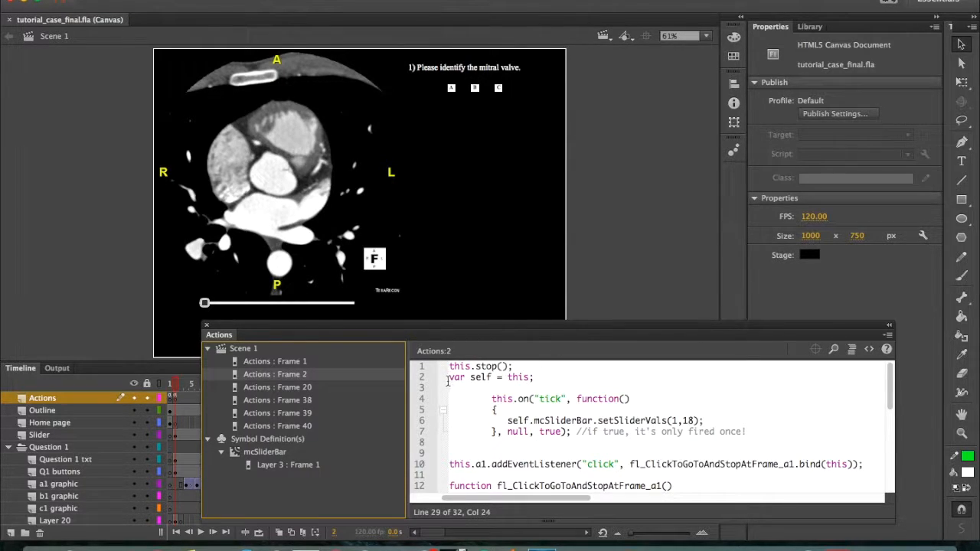
Step: Examine the slider range code and the answer-button click listeners in the frame 2 script
drag(448, 381, 750, 437)
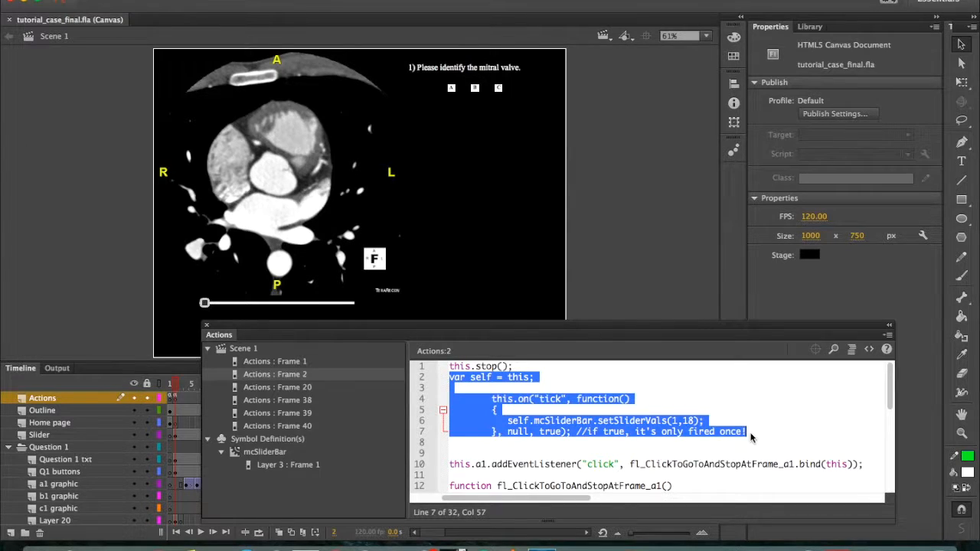
click(751, 433)
scroll(750, 434, down, 1)
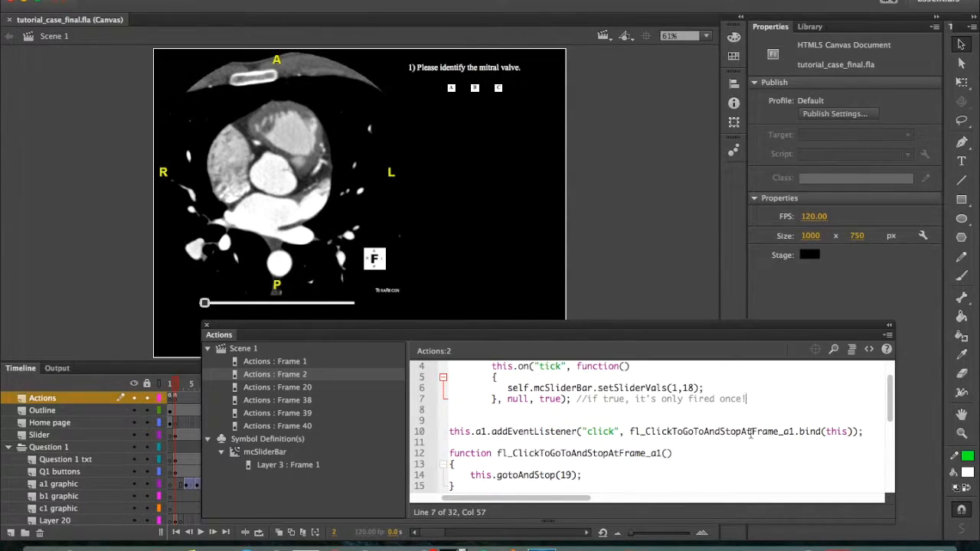
scroll(633, 469, down, 1)
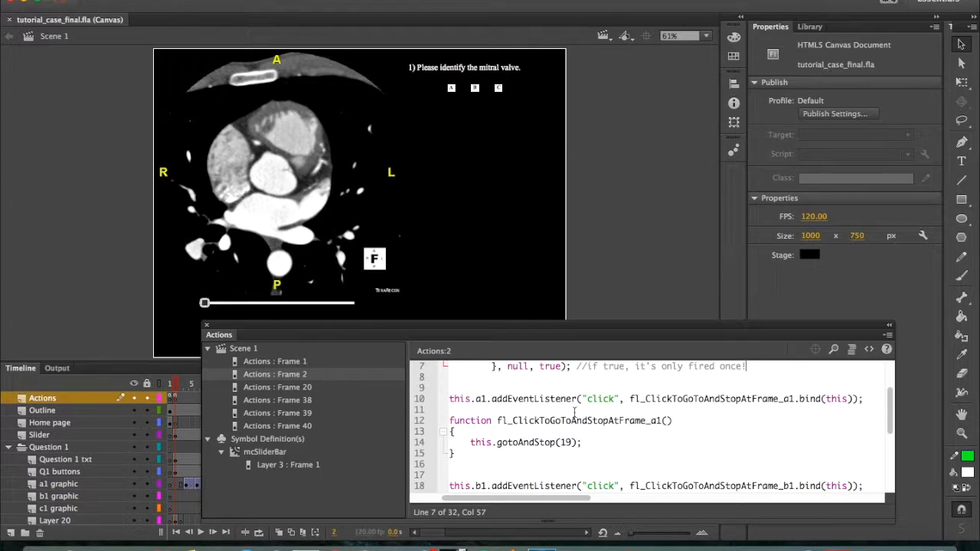
scroll(567, 434, down, 5)
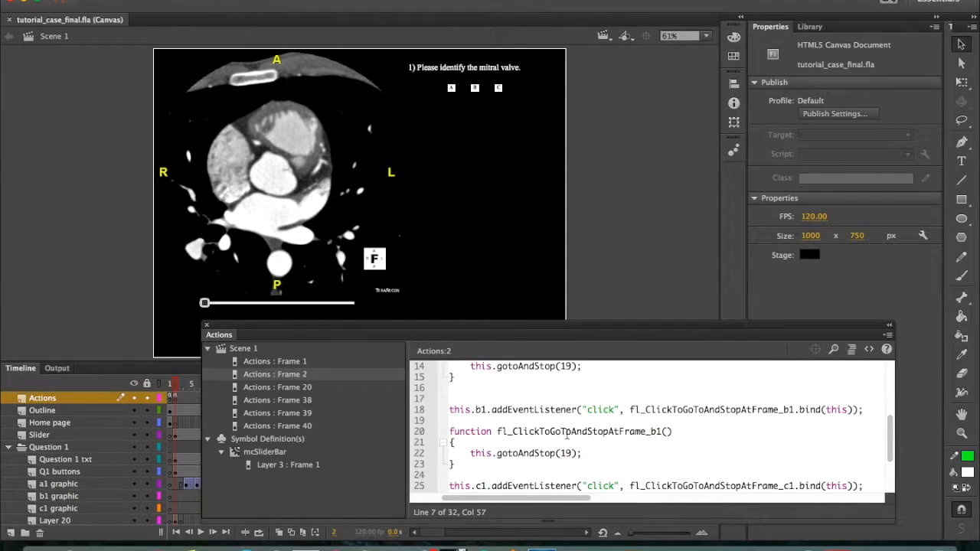
Step: Add two blank lines after the c1 function at the end of the frame 2 script
click(511, 468)
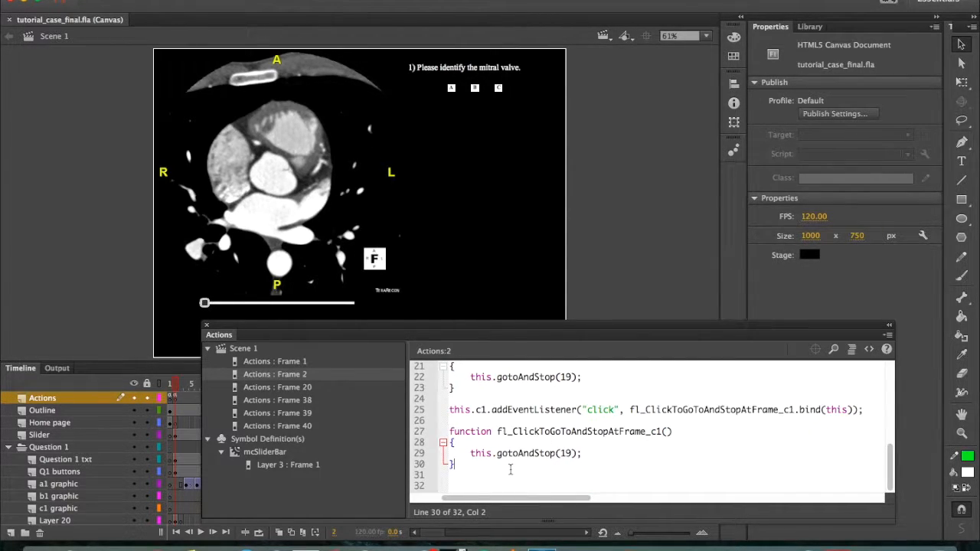
key(Return)
key(Return)
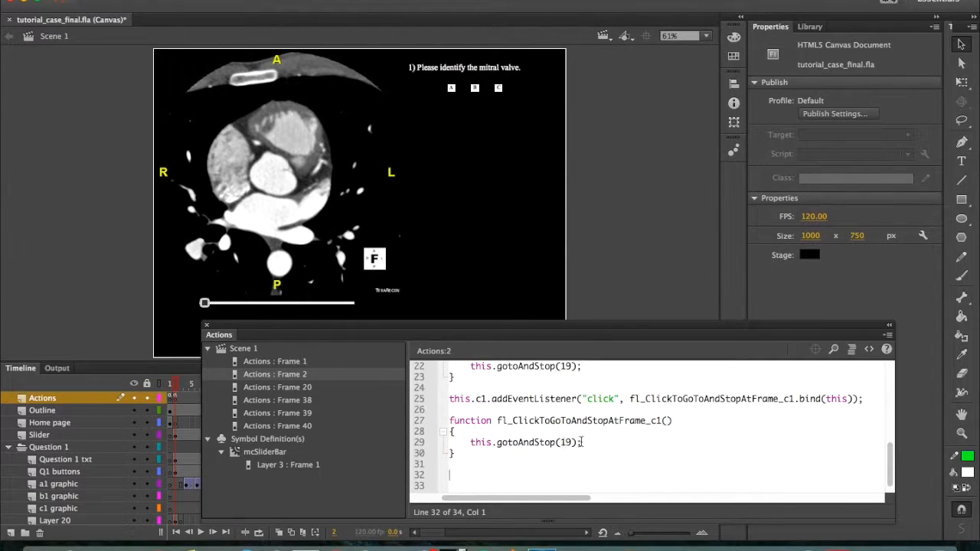
Step: Try to insert the HTML5 Canvas timeline navigation snippet Click to Go to Frame and Stop into the frame 2 script
click(870, 351)
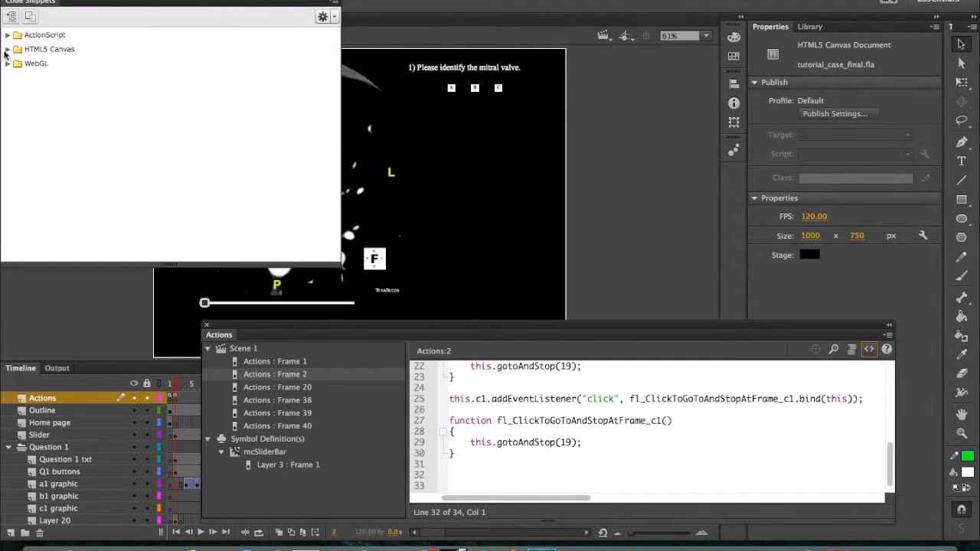
click(7, 49)
click(19, 63)
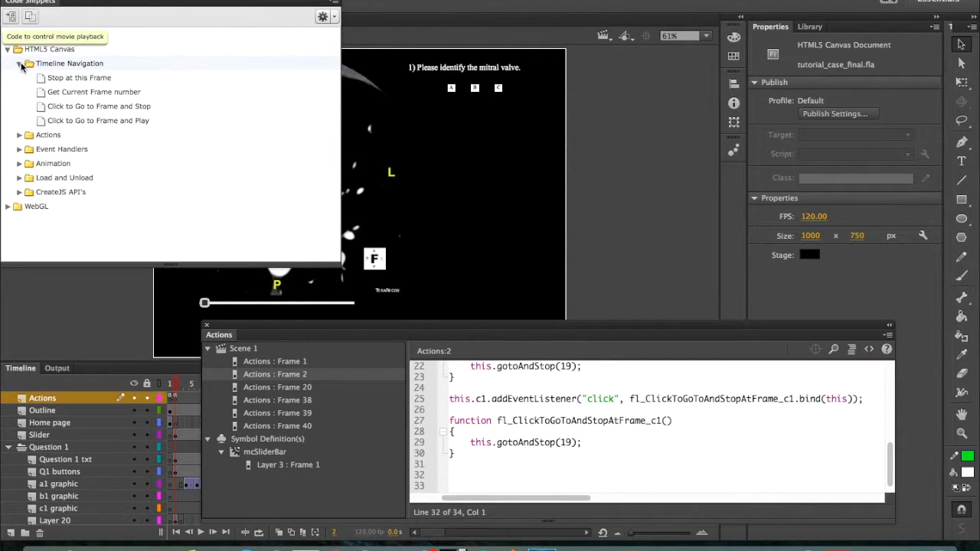
double_click(108, 109)
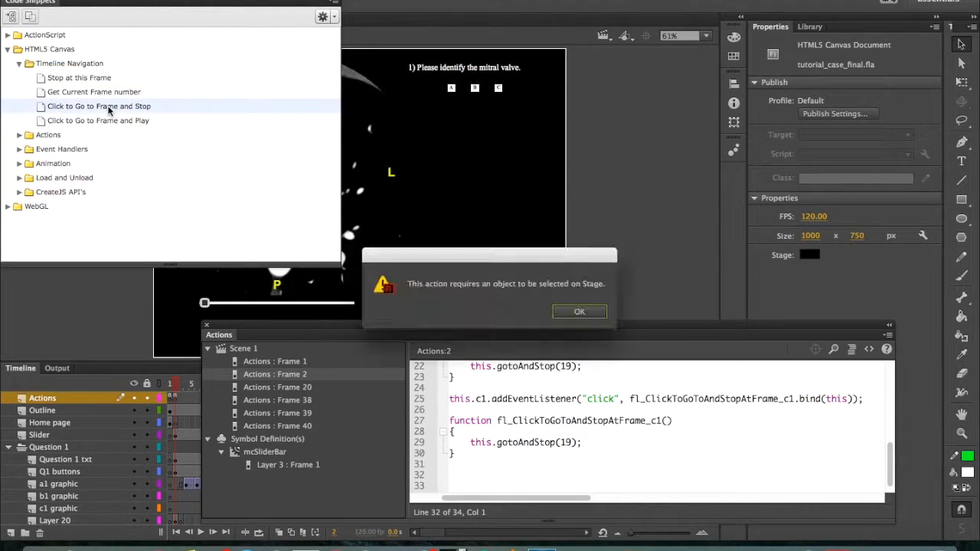
click(574, 312)
click(376, 256)
click(7, 1)
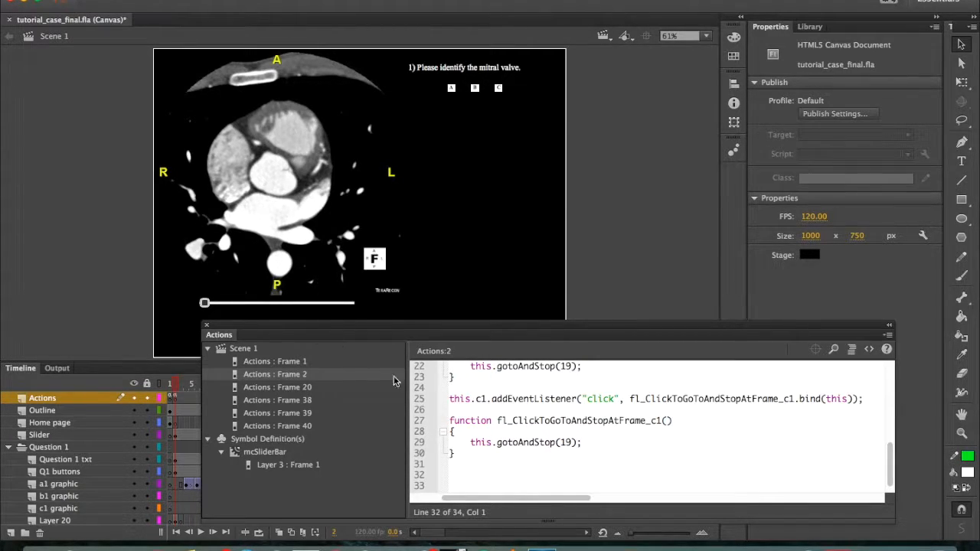
Step: Open the frame 20 script and compare its slider range and next1 target frame with the Question 1 answer frames on the timeline
scroll(450, 390, up, 7)
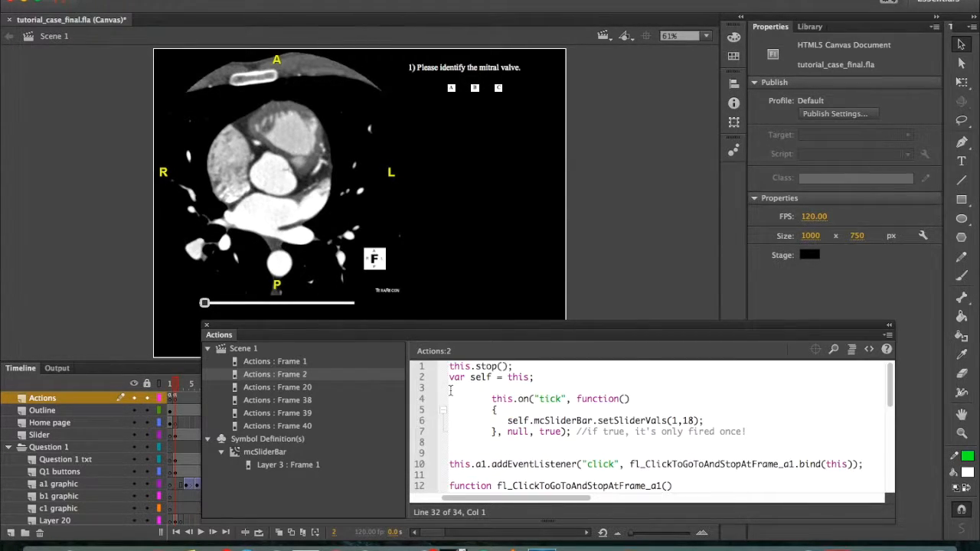
click(316, 388)
drag(333, 328, 409, 181)
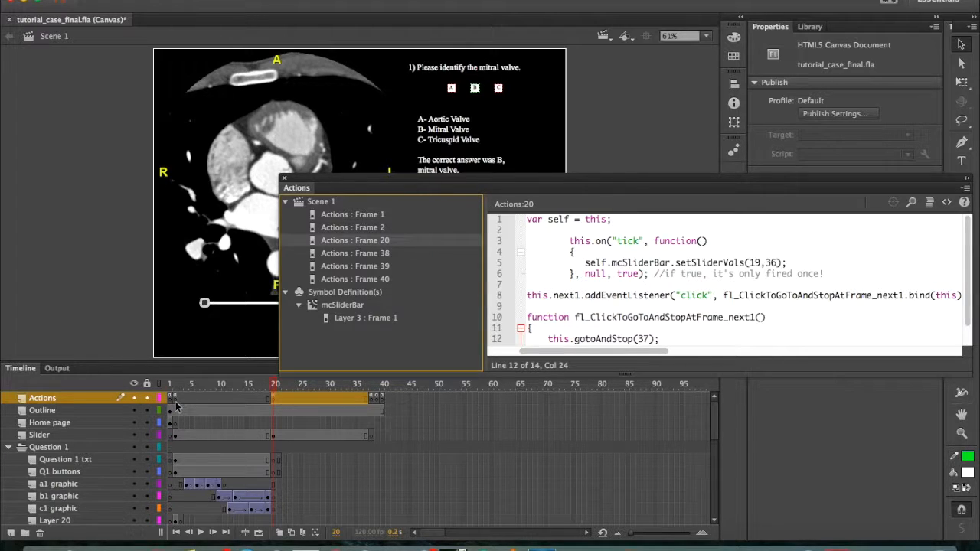
drag(275, 389, 338, 389)
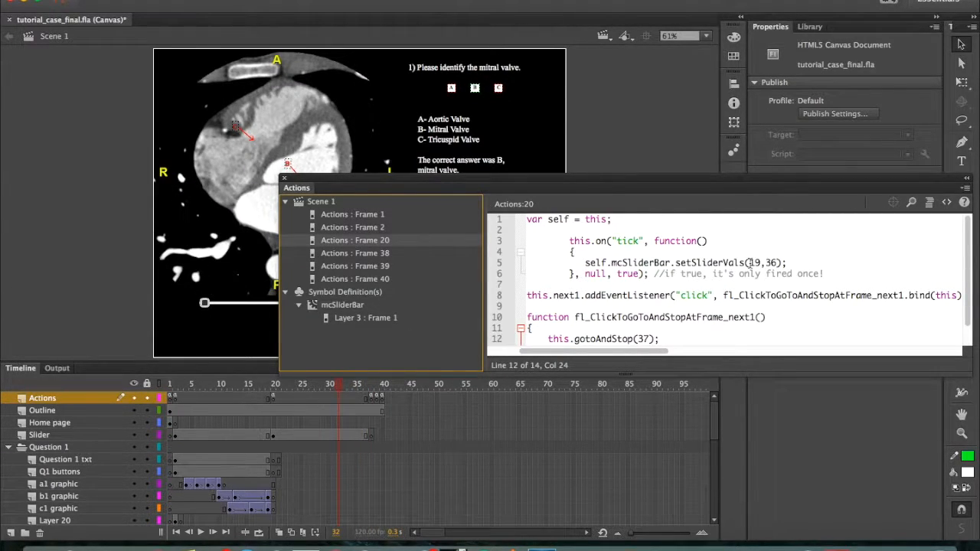
drag(344, 389, 274, 394)
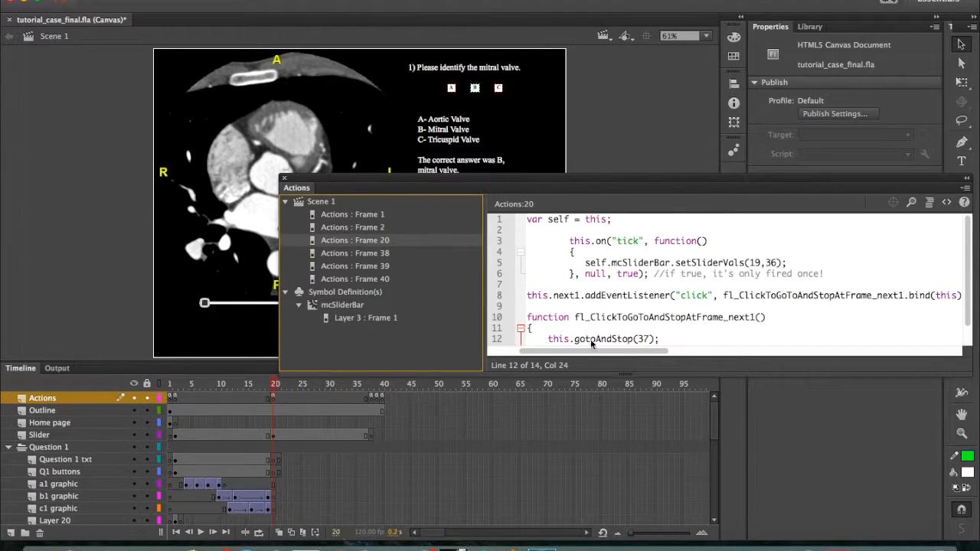
drag(276, 388, 366, 389)
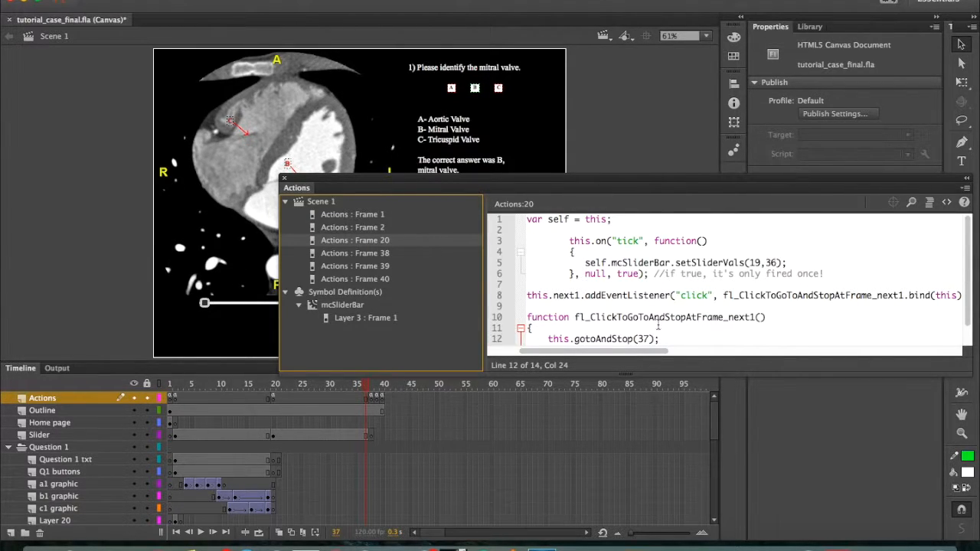
drag(367, 389, 274, 392)
scroll(660, 289, down, 1)
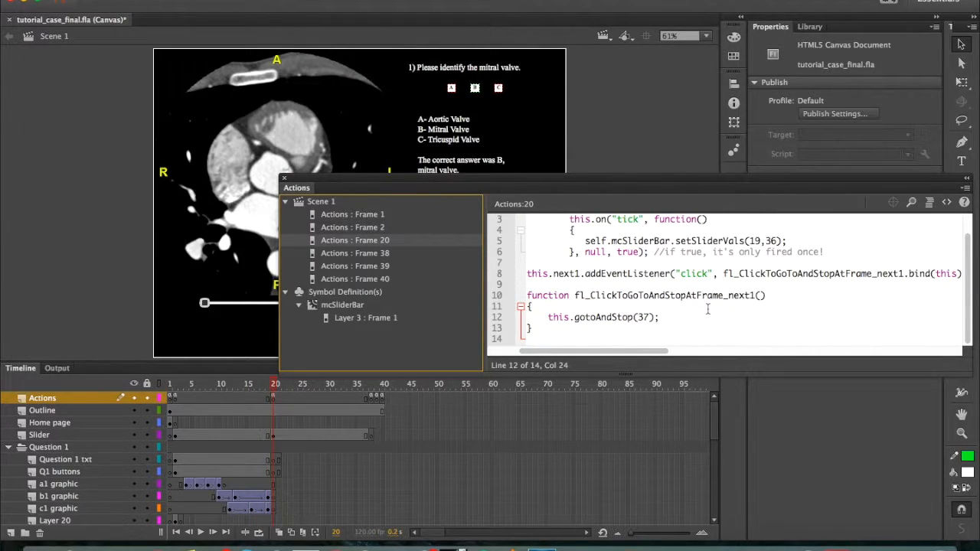
Step: Move the code window clear of the Next button and check that button across the Question 1 answer frames
drag(601, 187, 596, 132)
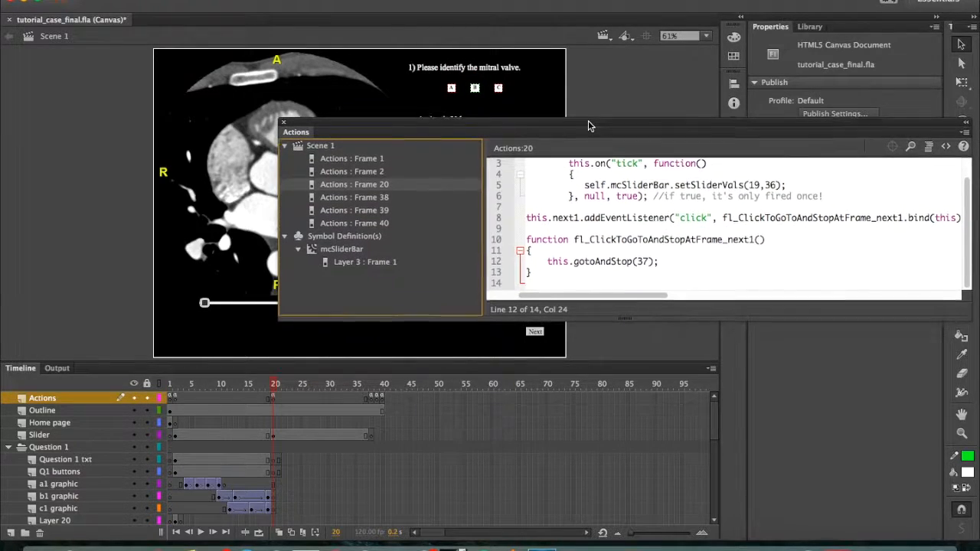
click(278, 389)
drag(278, 389, 330, 390)
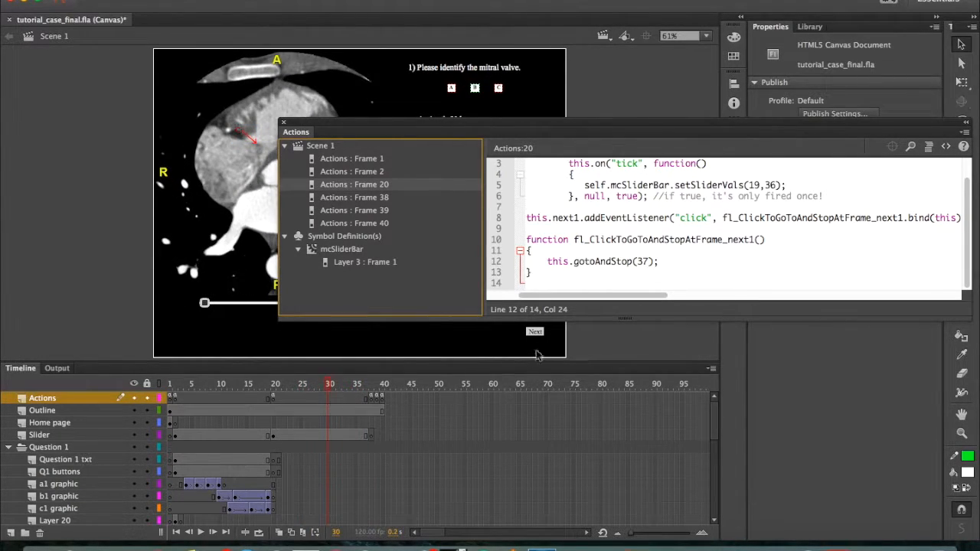
drag(334, 389, 281, 390)
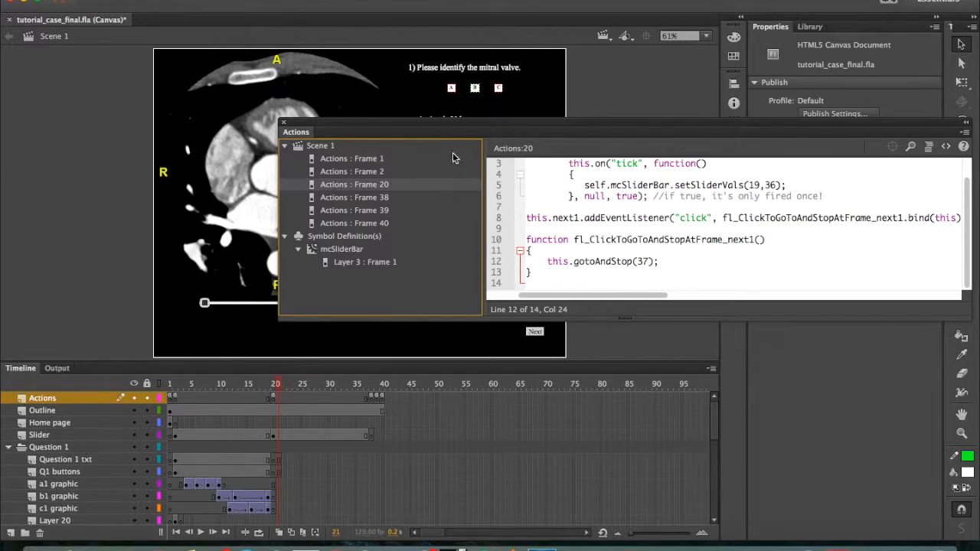
Step: Go to frame 38 and examine its a2, b2 and c2 button listeners, comparing them with the frame 2 script
click(296, 385)
drag(306, 388, 373, 391)
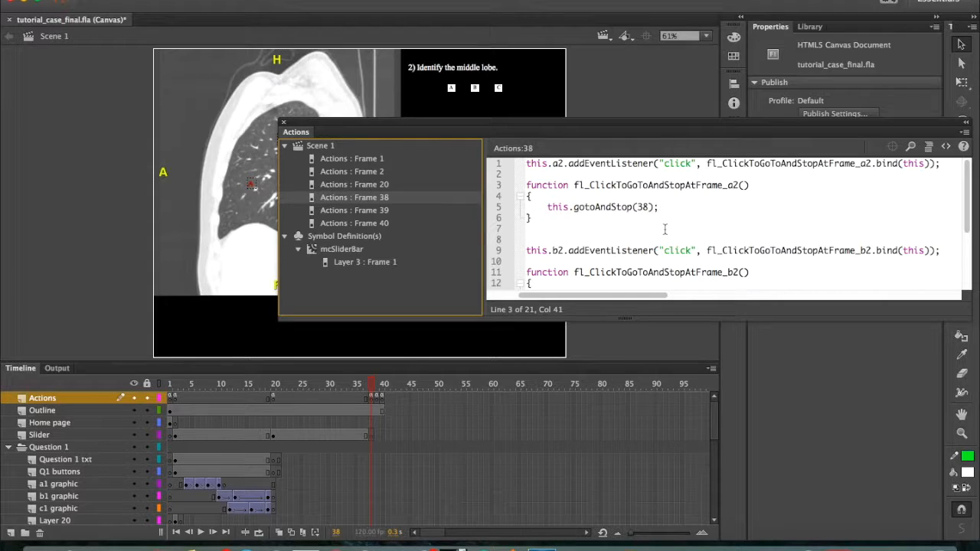
scroll(665, 230, down, 3)
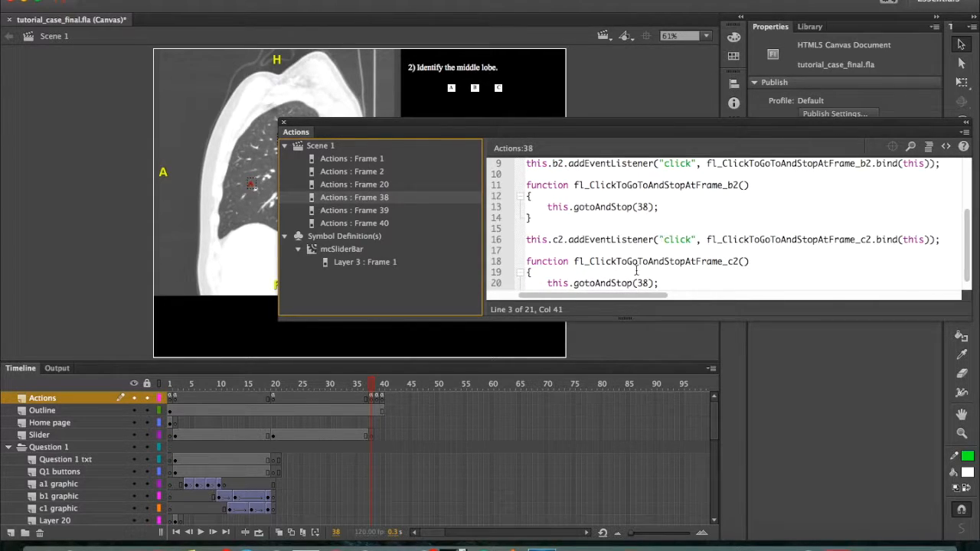
scroll(636, 270, up, 3)
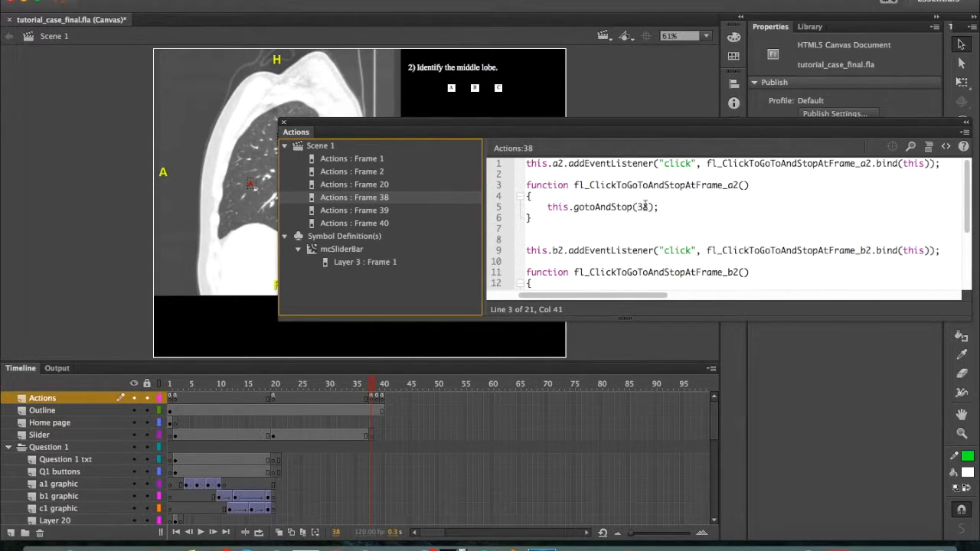
click(379, 171)
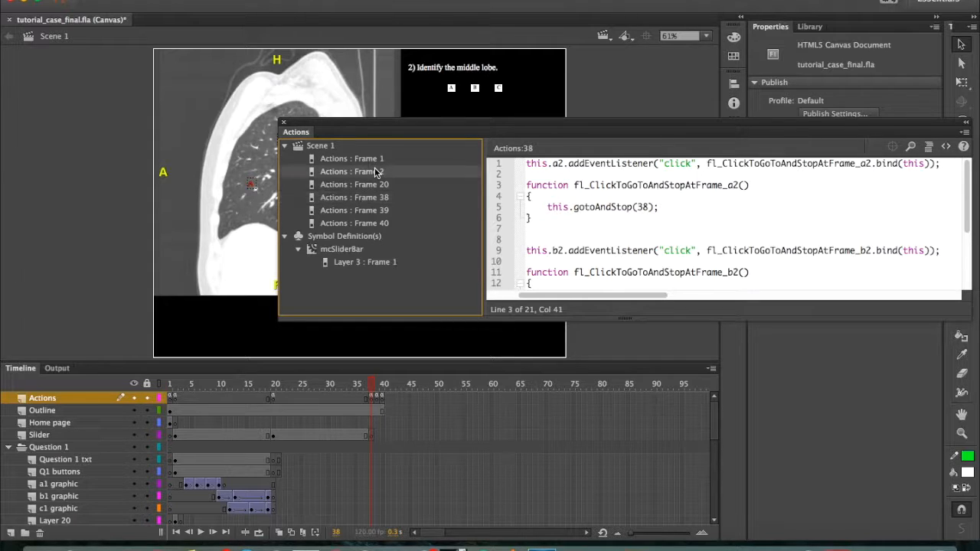
scroll(590, 222, down, 8)
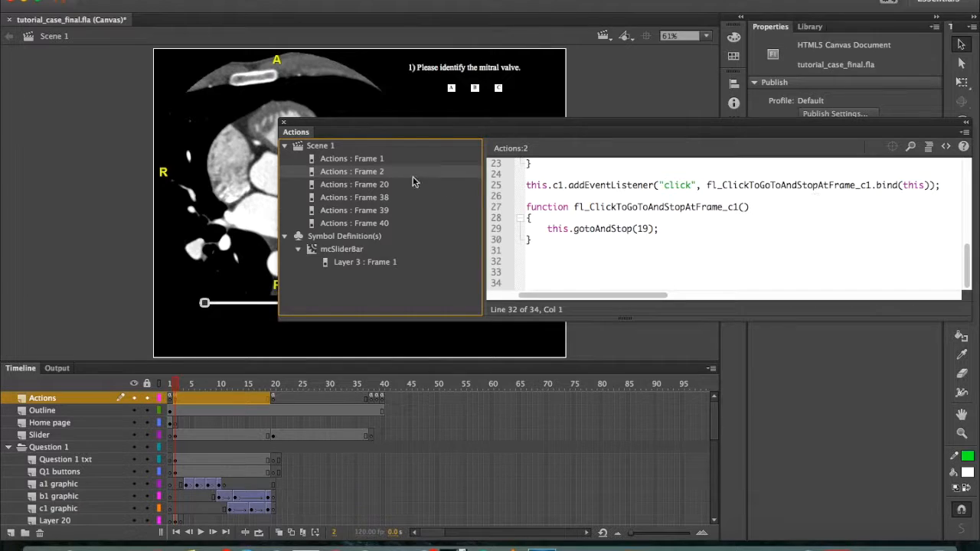
click(379, 200)
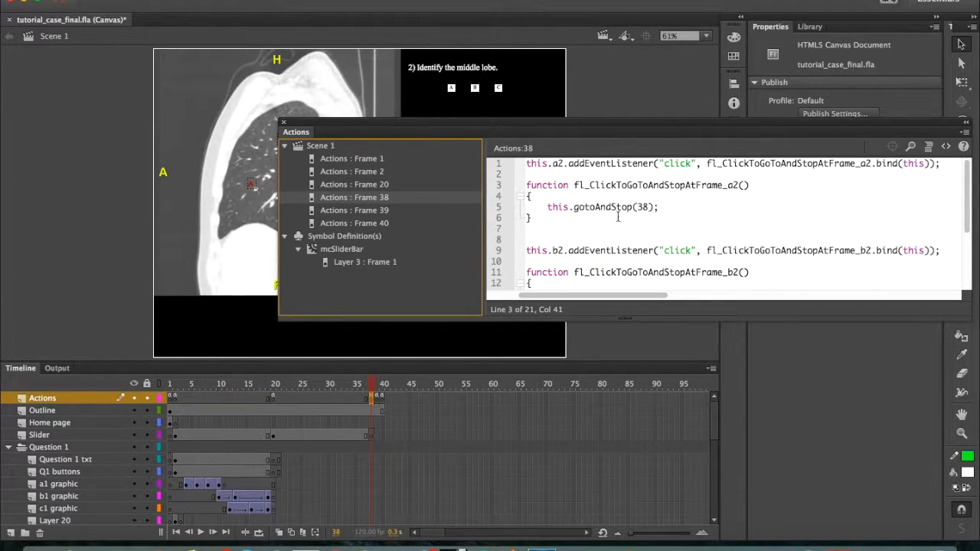
scroll(664, 235, down, 3)
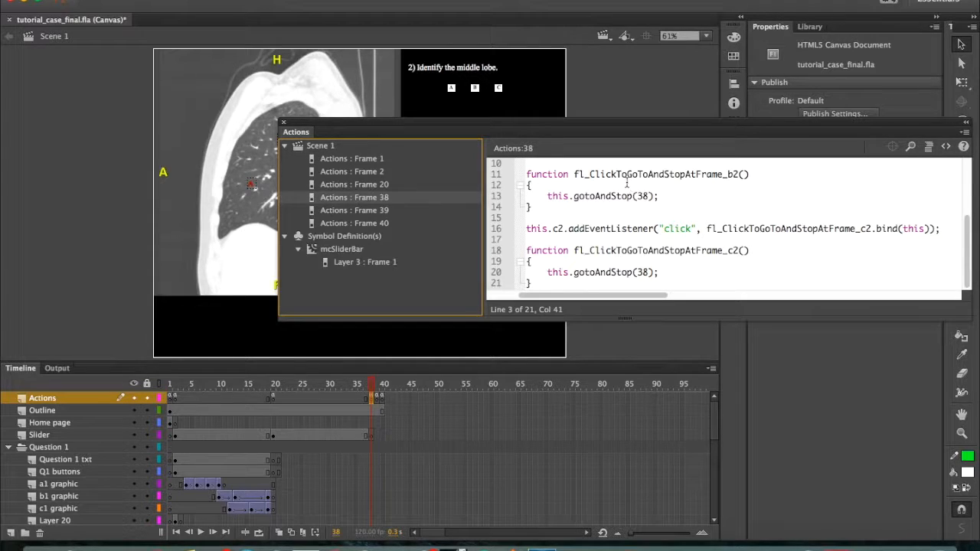
Step: Check the instance name of Question 2's C button and return to the frame 38 script
click(498, 89)
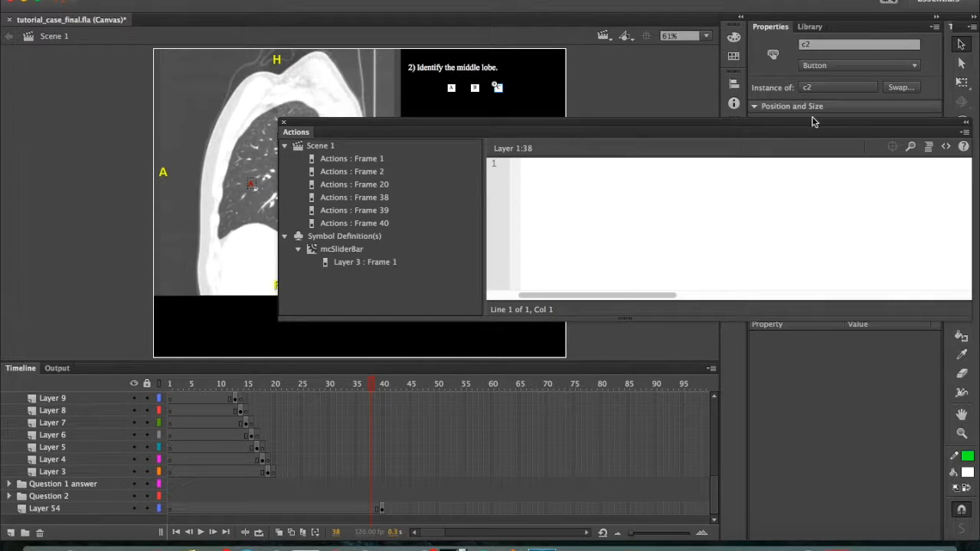
click(365, 212)
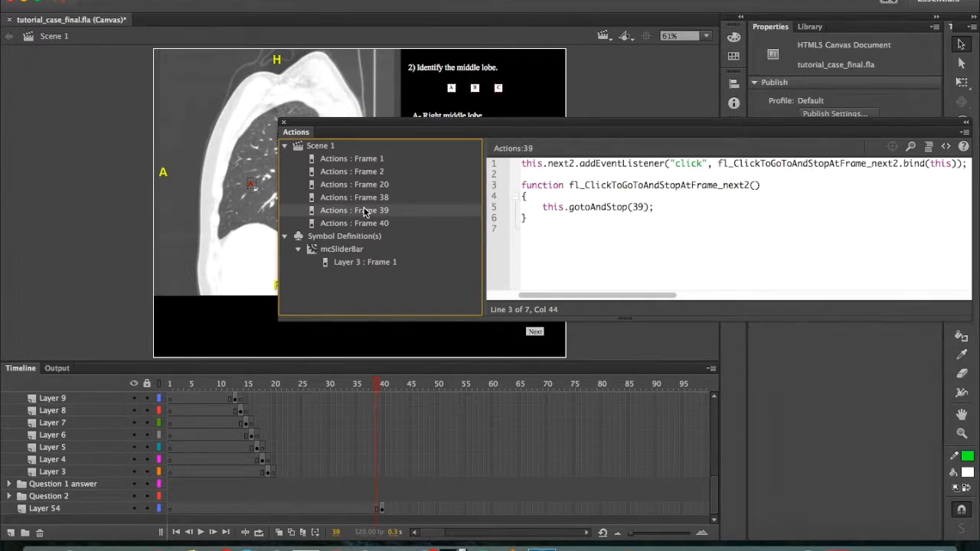
click(364, 197)
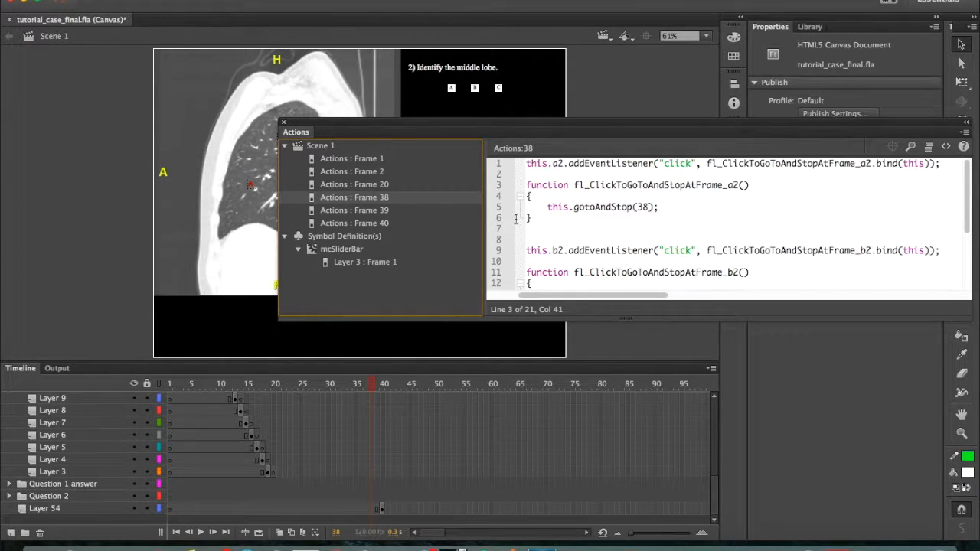
Step: Review the next2 button script on frame 39 and the restart button script on frame 40
click(394, 212)
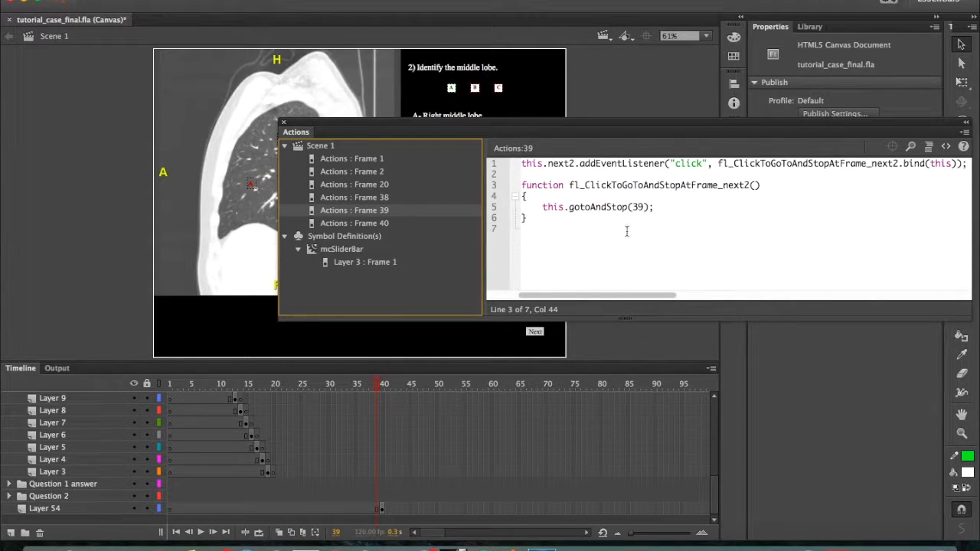
drag(535, 126, 518, 108)
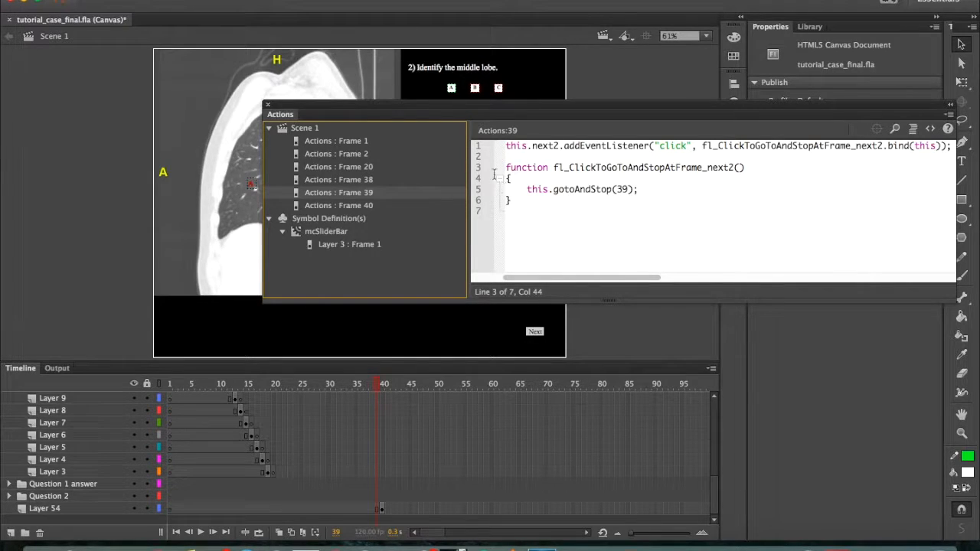
click(361, 206)
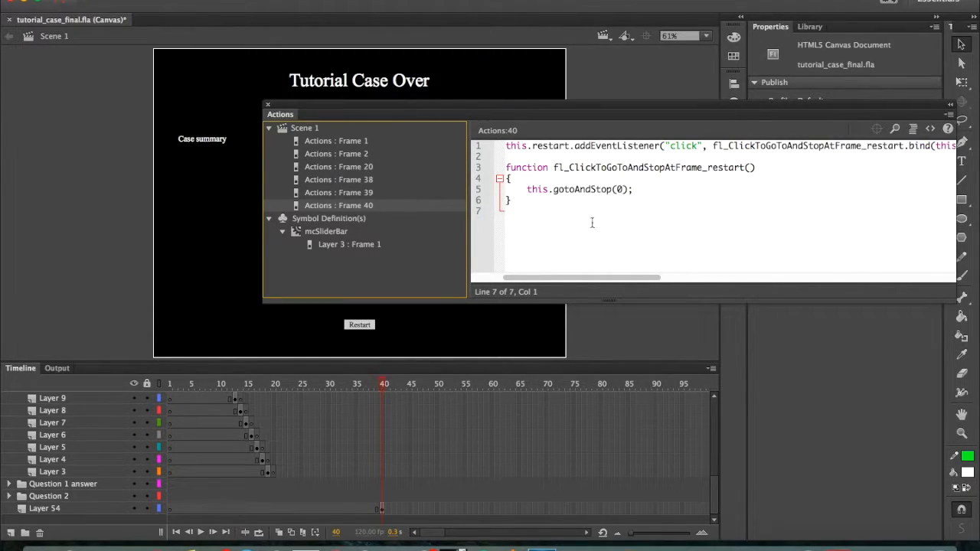
Step: Move and widen the Actions window to read the full frame 40 restart script
drag(521, 101, 441, 101)
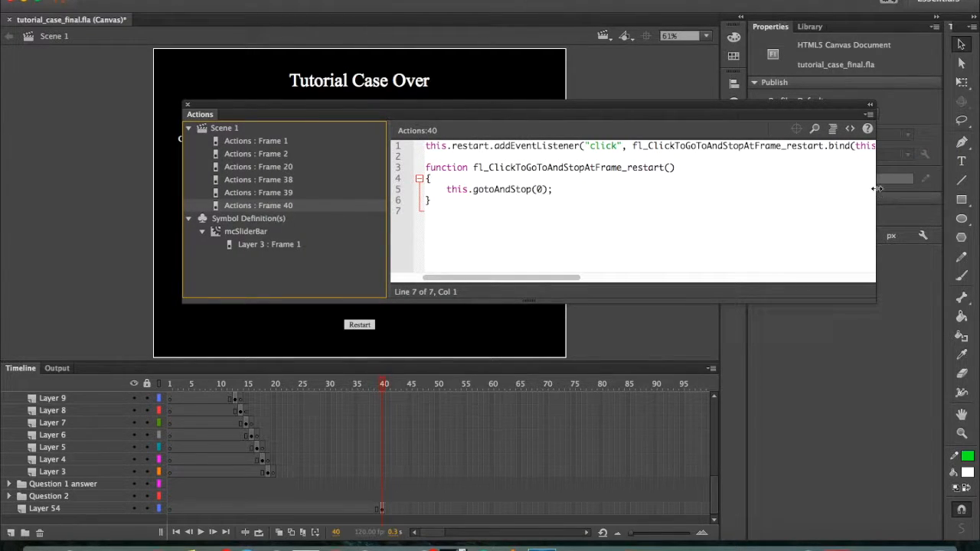
drag(877, 189, 914, 189)
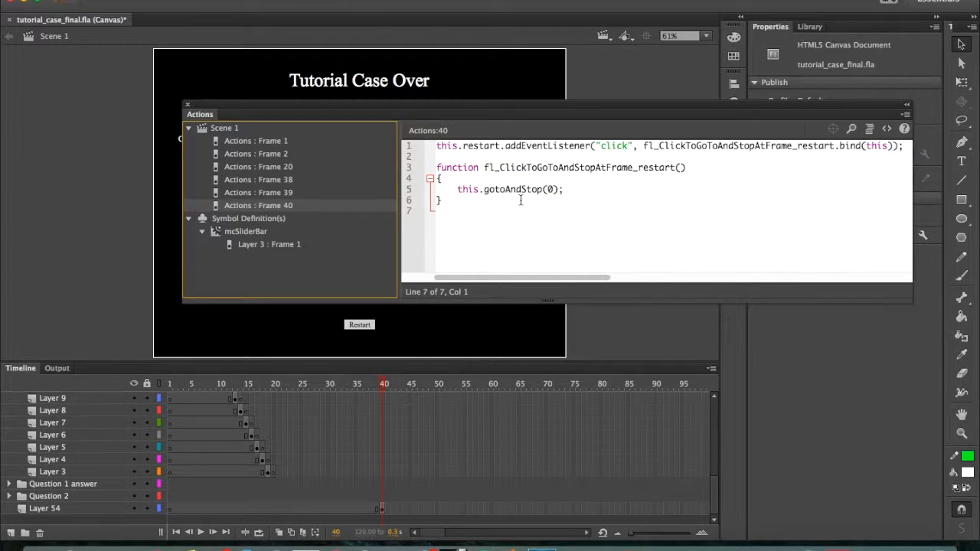
click(471, 204)
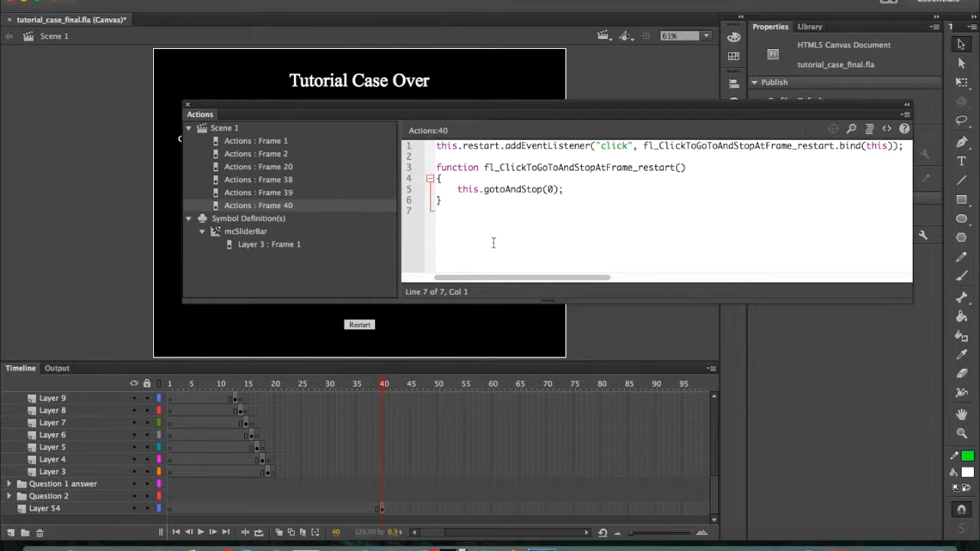
Step: Review the Actions scripts across frames 39, 38, 20, 2 and 1, ending on the frame 38 script
click(266, 193)
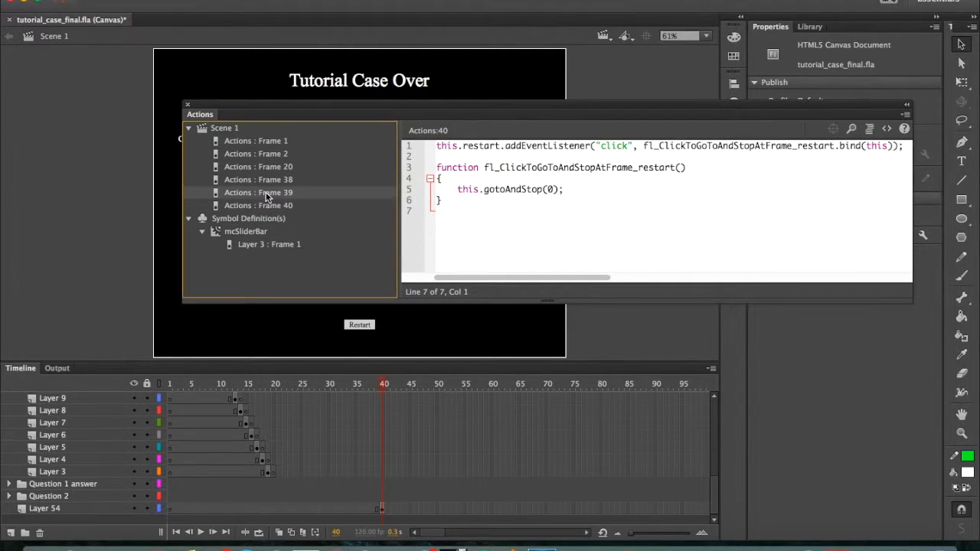
click(277, 181)
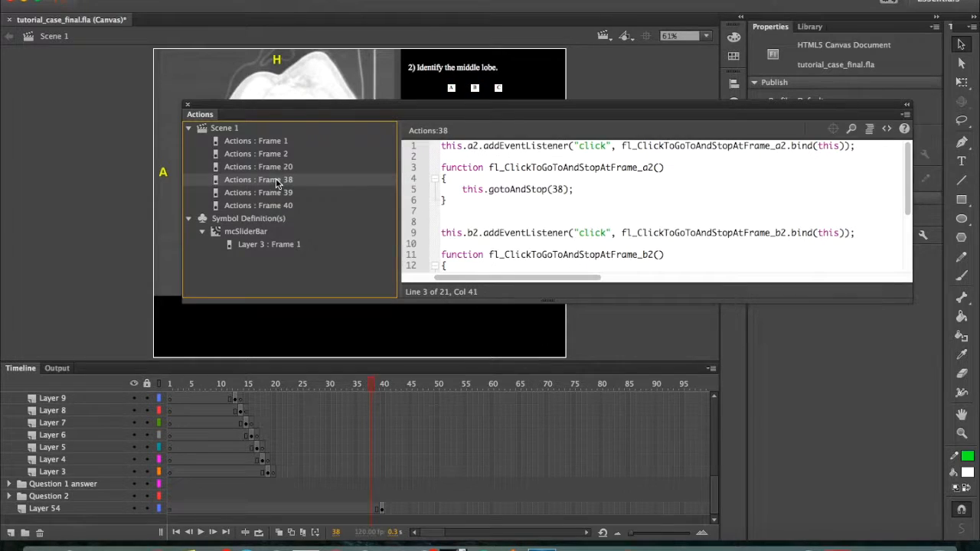
click(280, 168)
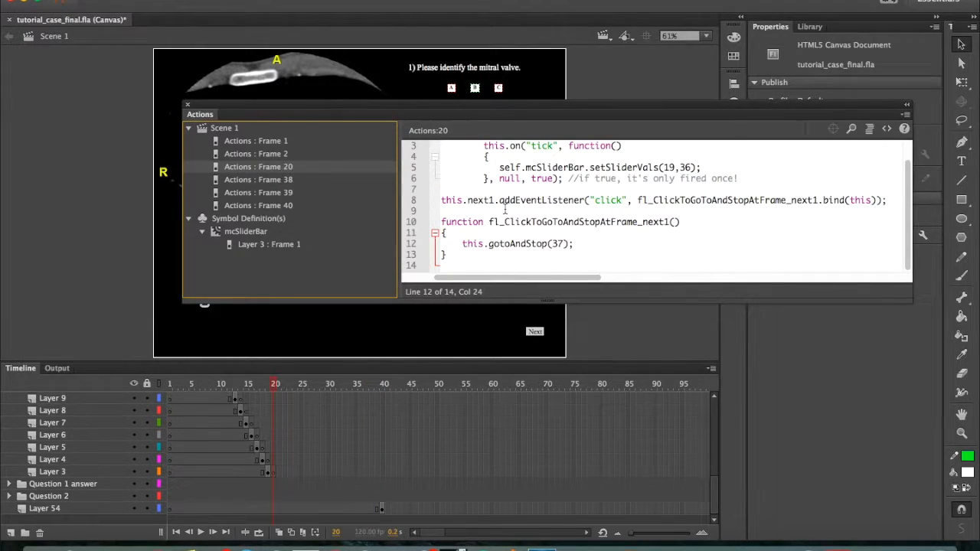
scroll(505, 210, up, 1)
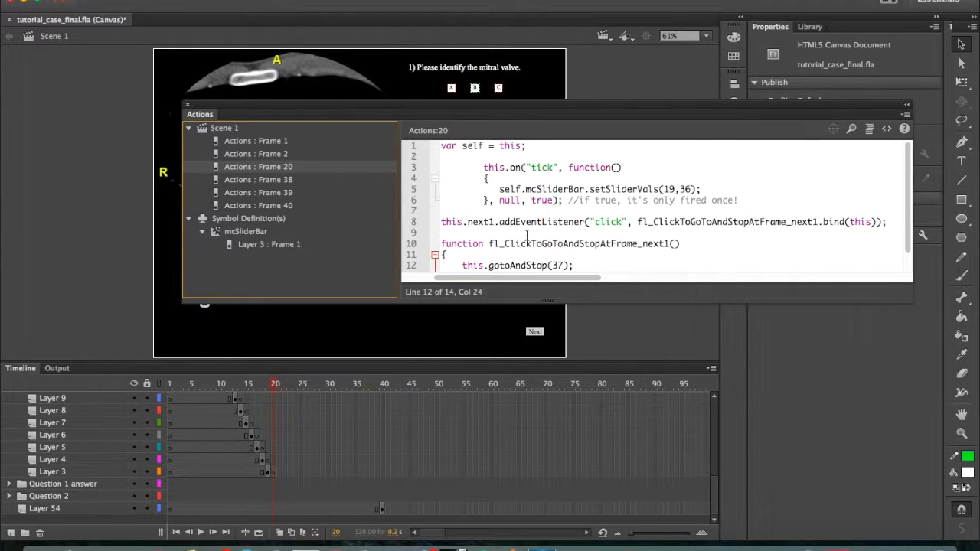
scroll(527, 235, down, 1)
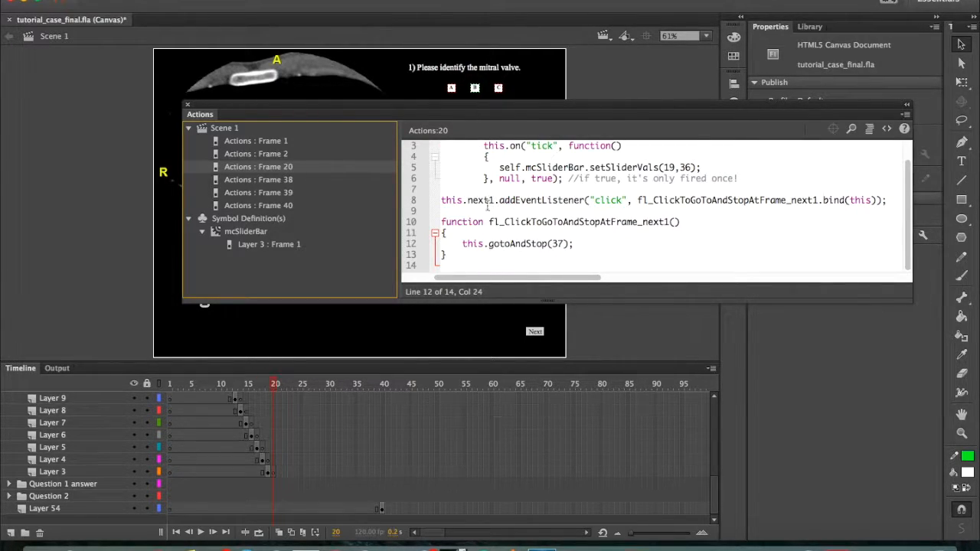
click(260, 154)
click(263, 142)
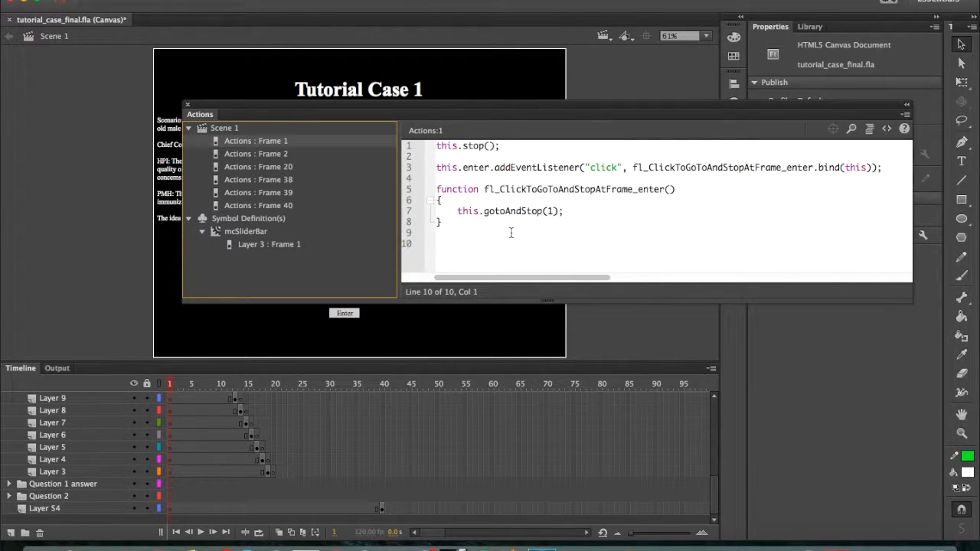
click(287, 205)
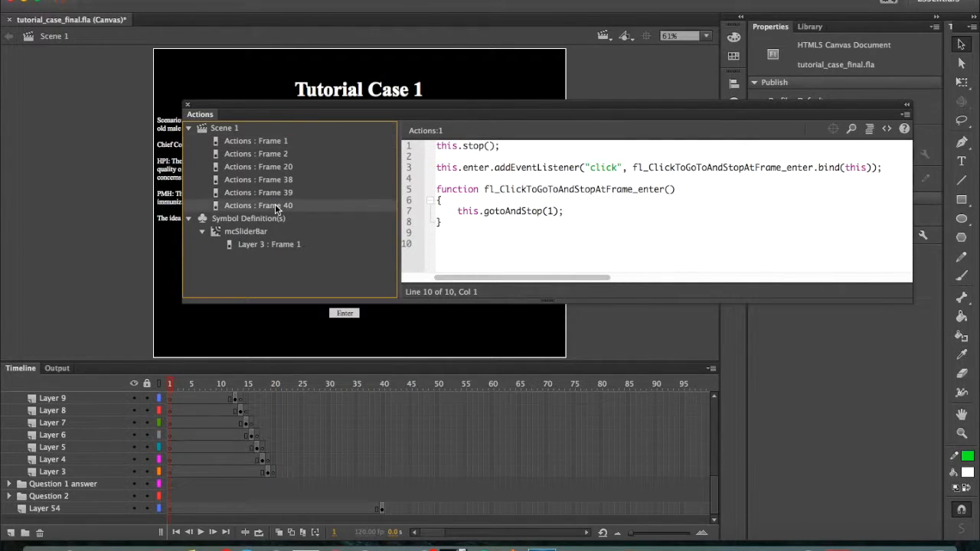
click(282, 194)
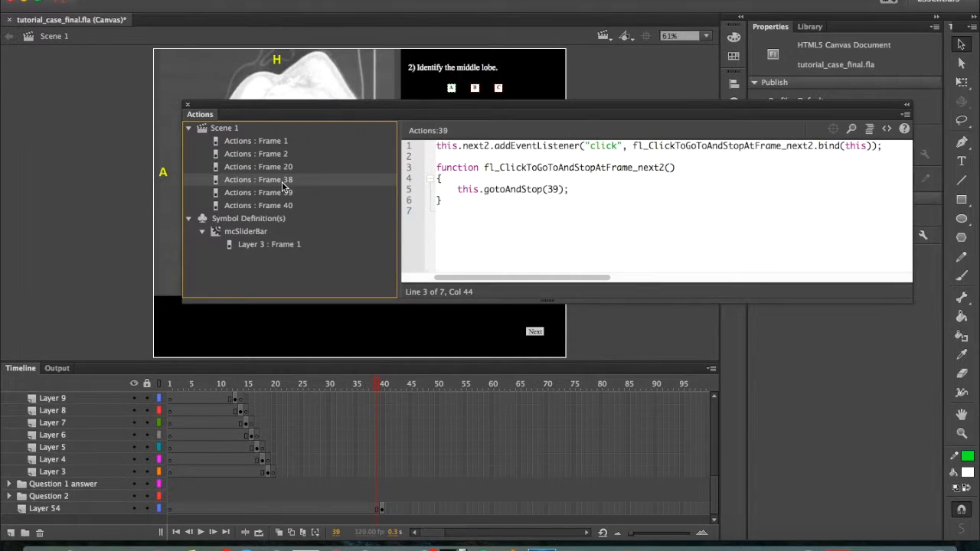
click(282, 180)
Step: Close the Actions window and save the document
click(186, 104)
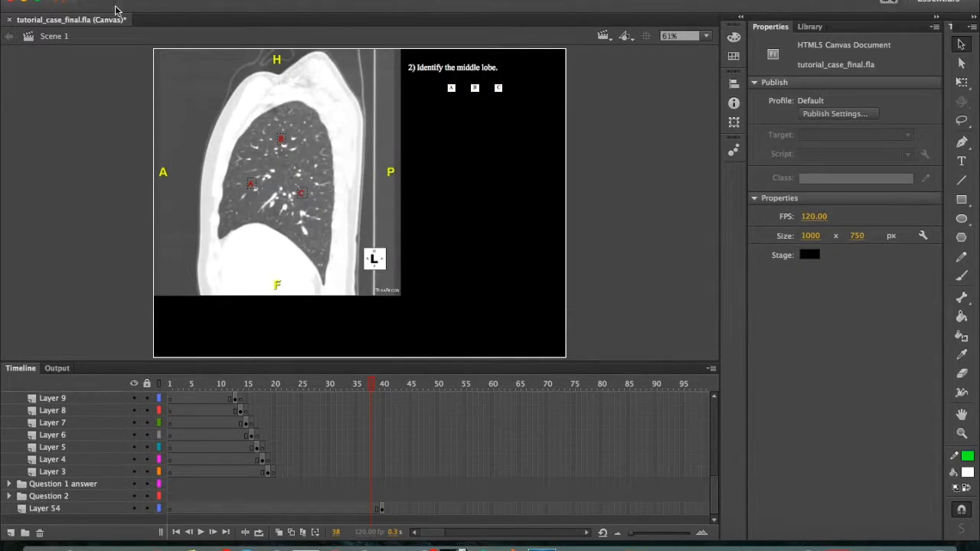
click(116, 4)
click(115, 76)
Step: Test the movie in the browser and enlarge the browser window to full screen
click(372, 4)
mouse_move(473, 87)
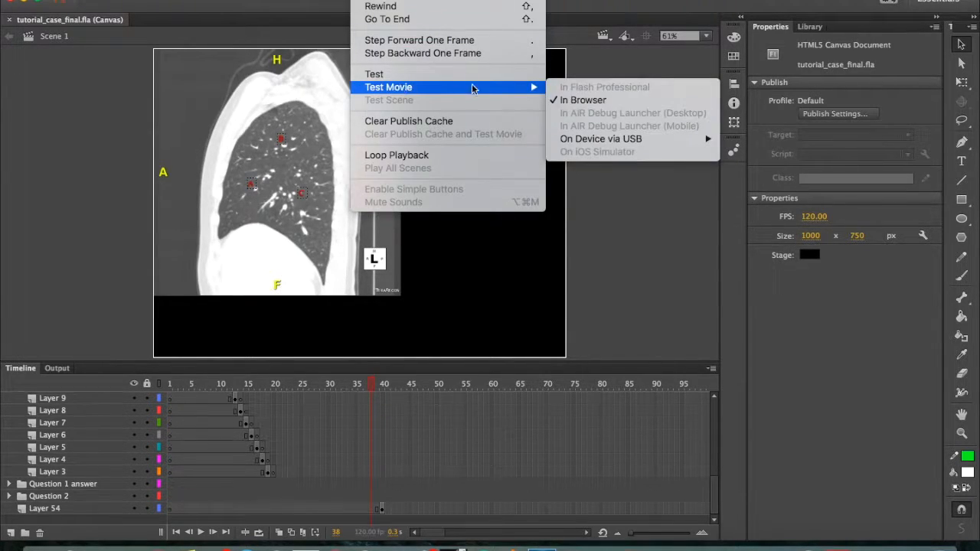
click(594, 101)
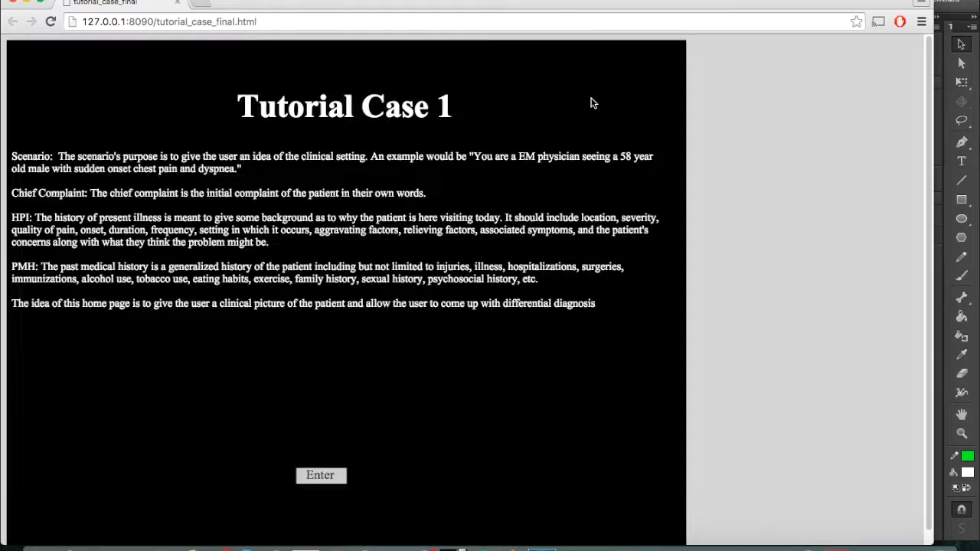
click(40, 1)
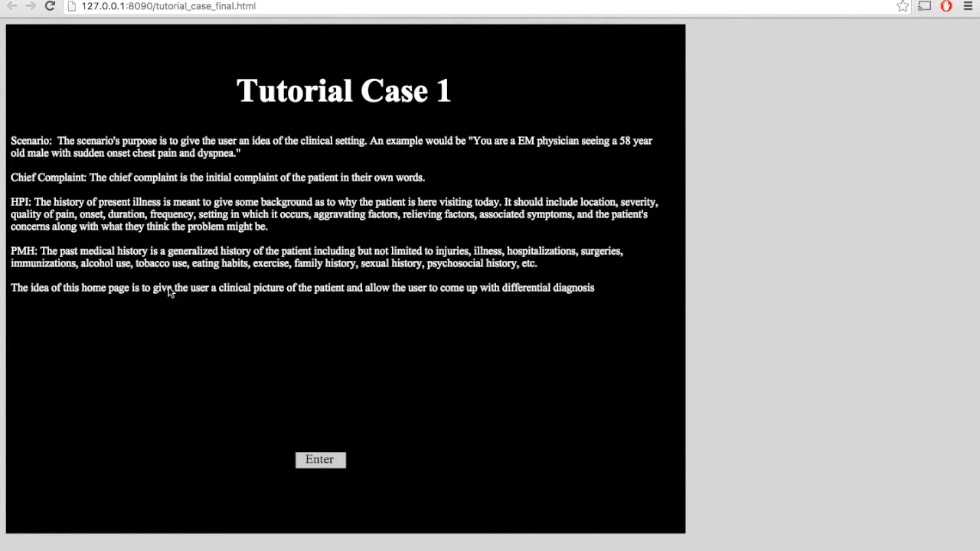
Step: Enter the case from its title page and scroll through the Question 1 heart images with the slider
click(319, 460)
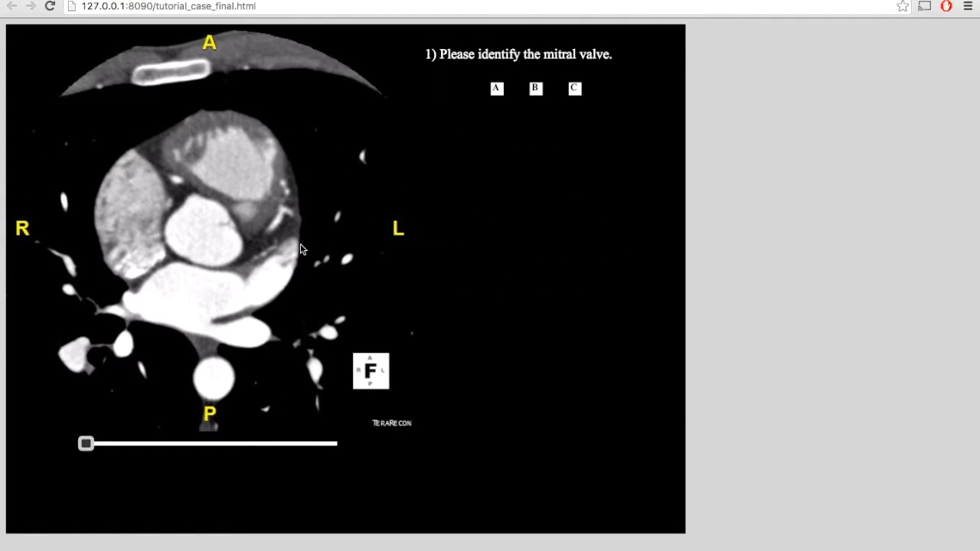
drag(84, 442, 279, 450)
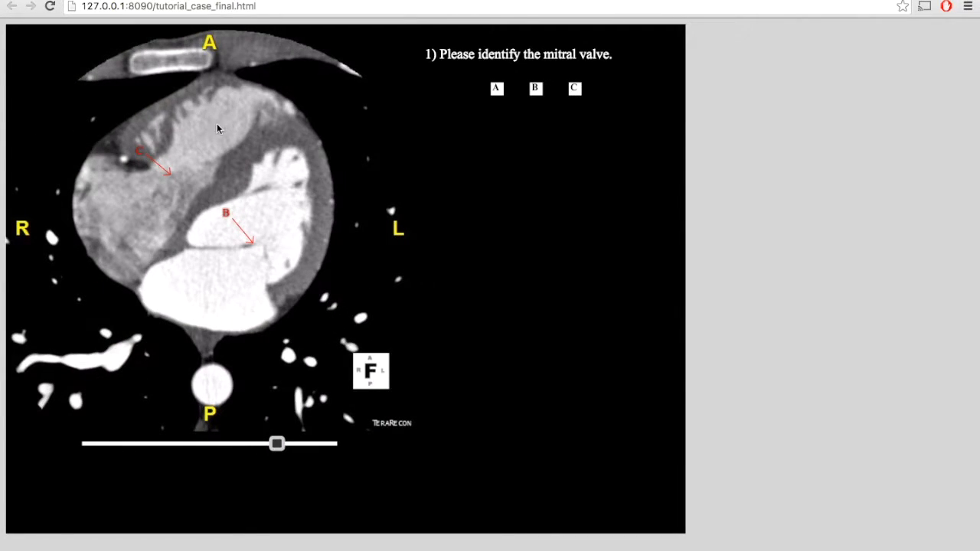
drag(276, 452, 242, 462)
click(181, 451)
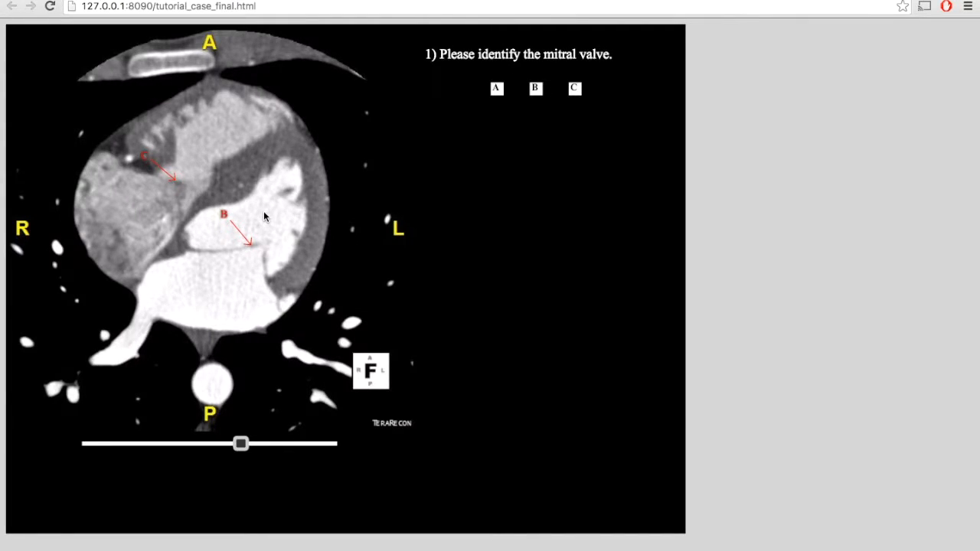
drag(242, 443, 282, 444)
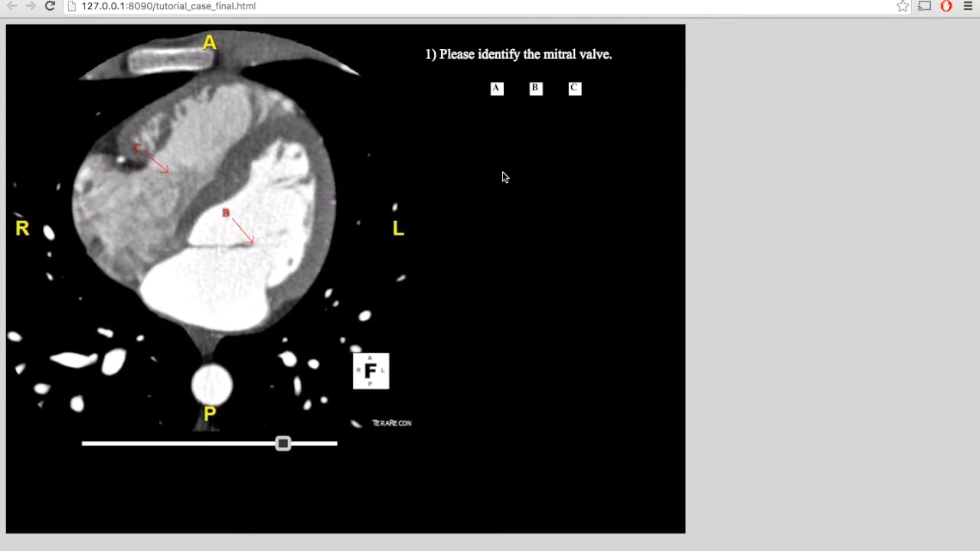
mouse_move(281, 448)
mouse_down()
mouse_move(168, 444)
mouse_move(294, 444)
mouse_up()
Step: Answer Question 1 with B and test the image slider on its answer page
click(535, 88)
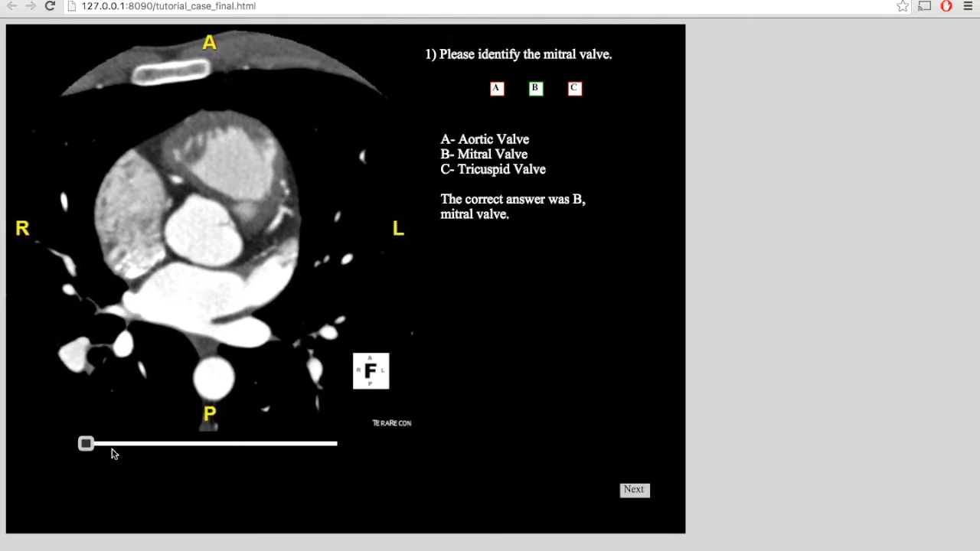
drag(85, 446, 225, 441)
mouse_move(261, 439)
mouse_down()
mouse_move(337, 444)
mouse_move(195, 443)
mouse_move(116, 428)
mouse_move(83, 442)
mouse_move(328, 443)
mouse_move(247, 439)
mouse_up()
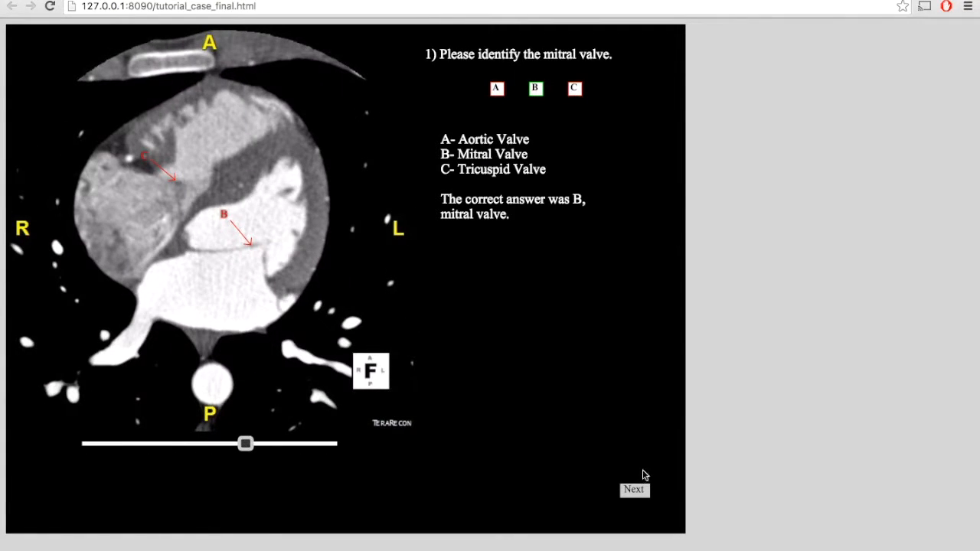
Step: Advance to Question 2, answer it with A and continue to the case summary page
click(634, 492)
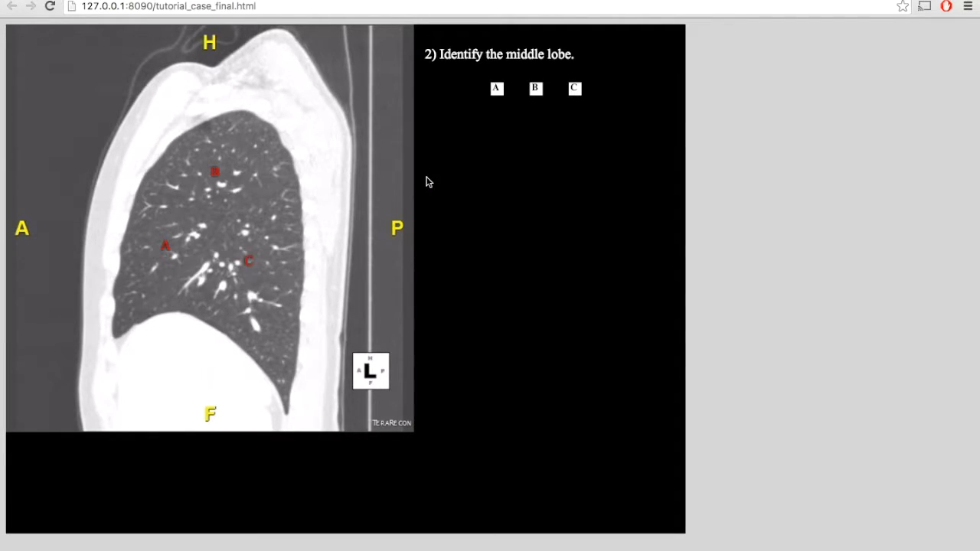
click(497, 89)
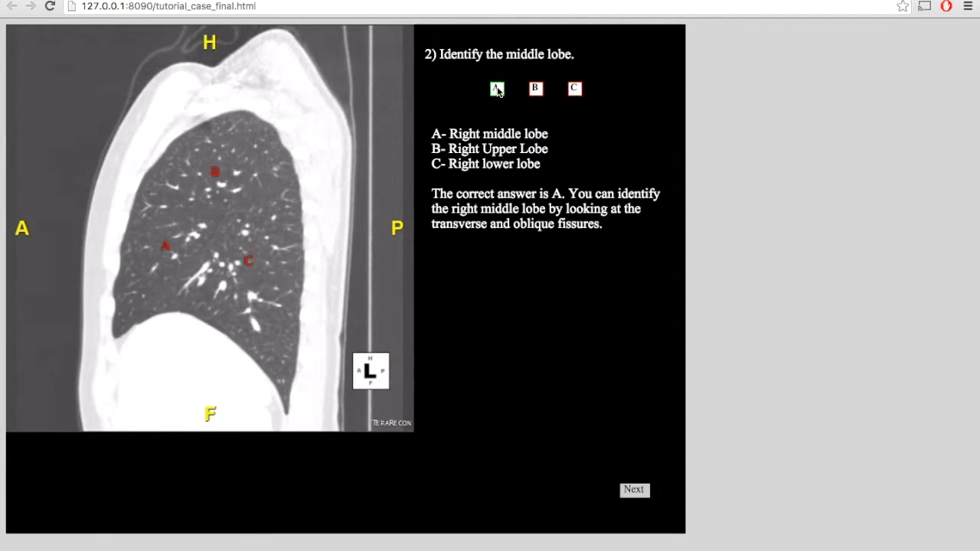
click(634, 491)
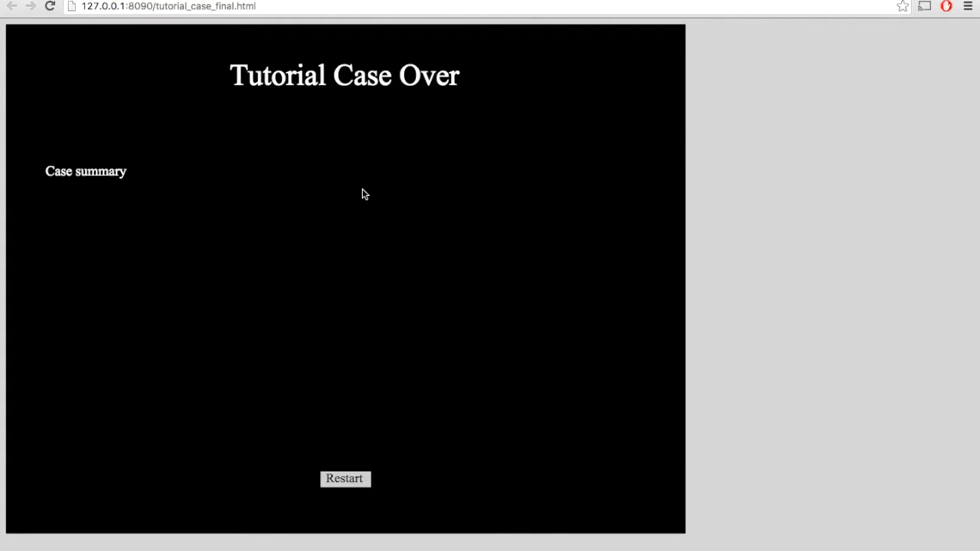
Step: Restart the case, enter it again and test the Question 1 image slider
click(359, 480)
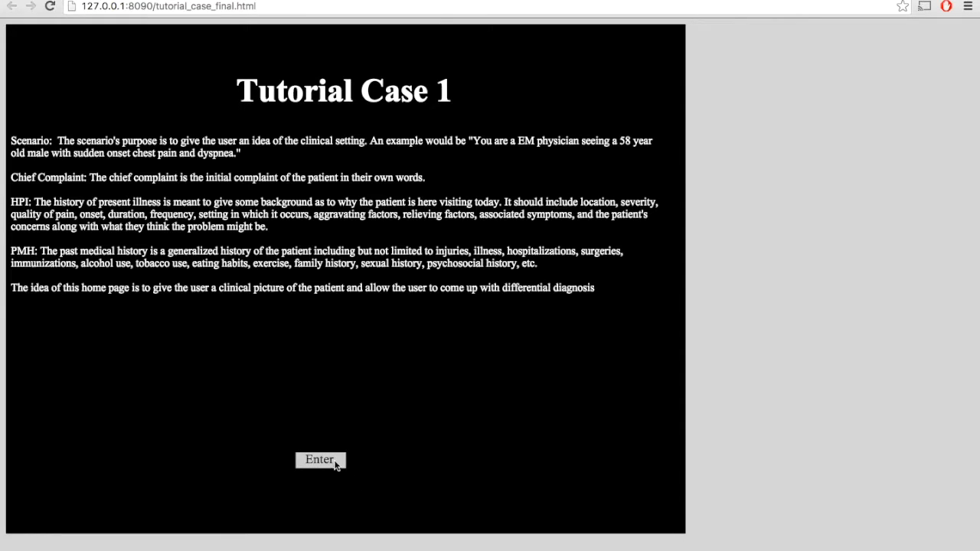
click(337, 465)
drag(87, 446, 152, 431)
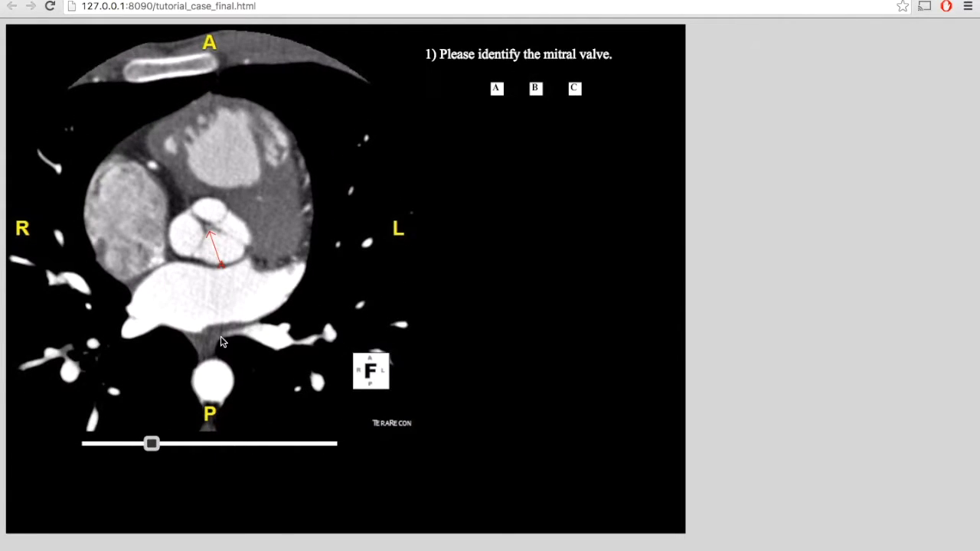